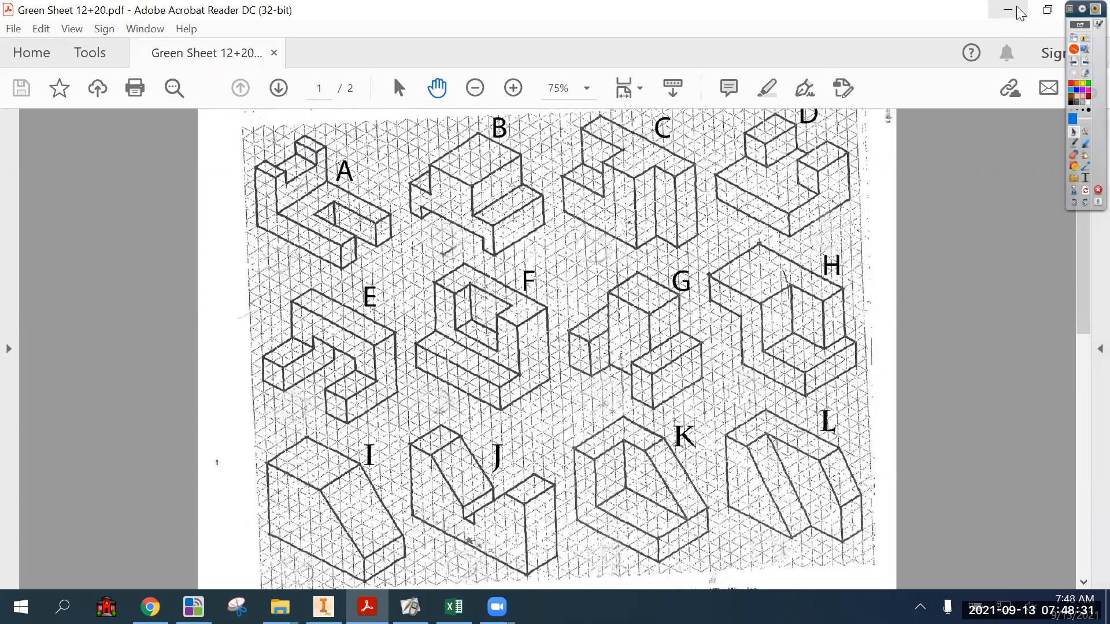
# - Switch from the Green Sheet 12+20 PDF to Autodesk Inventor and open the Application Options
pyautogui.click(1019, 10)
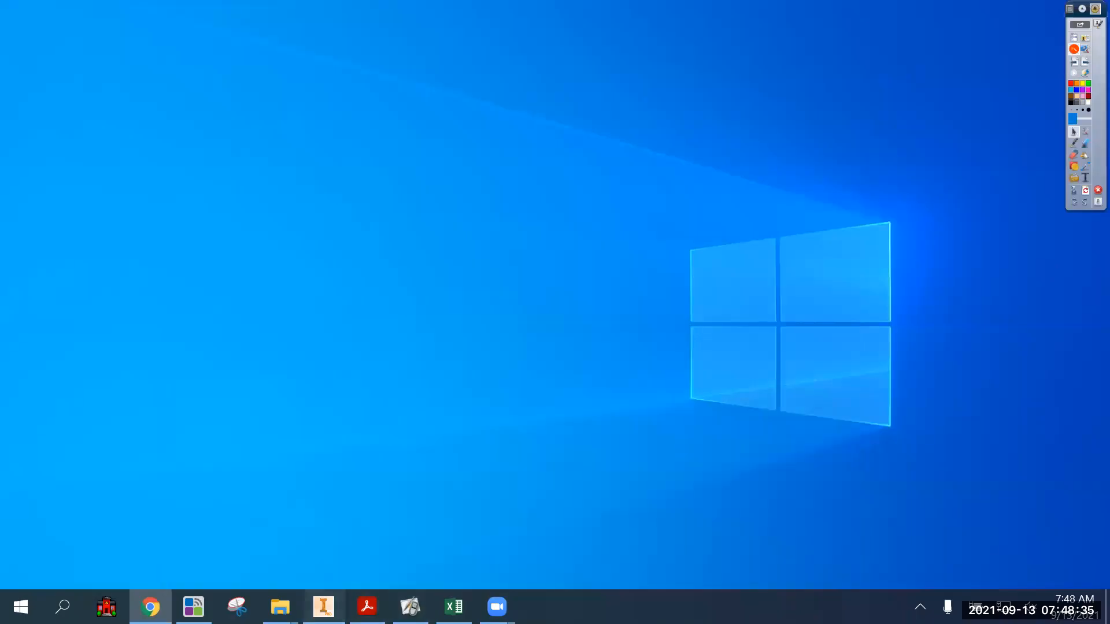
pyautogui.click(324, 607)
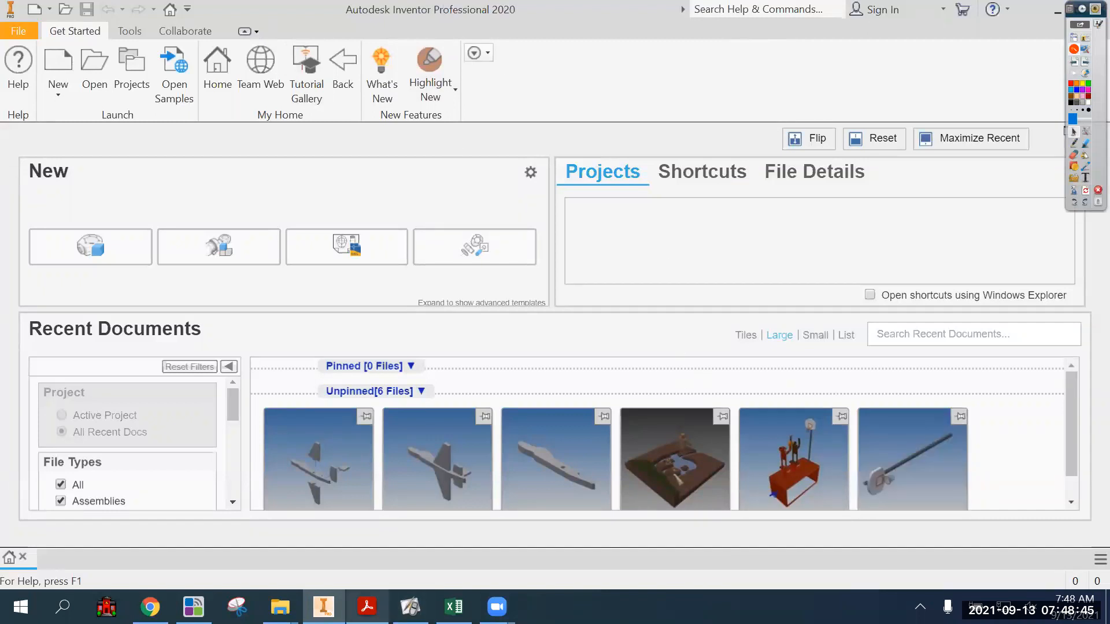
pyautogui.click(367, 607)
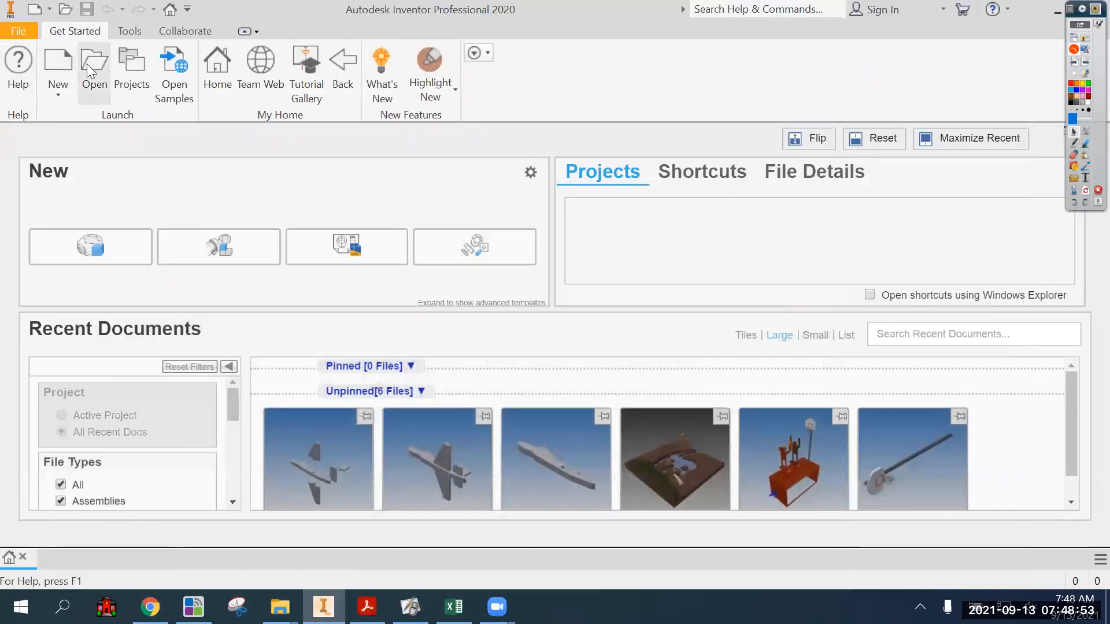
pyautogui.click(131, 31)
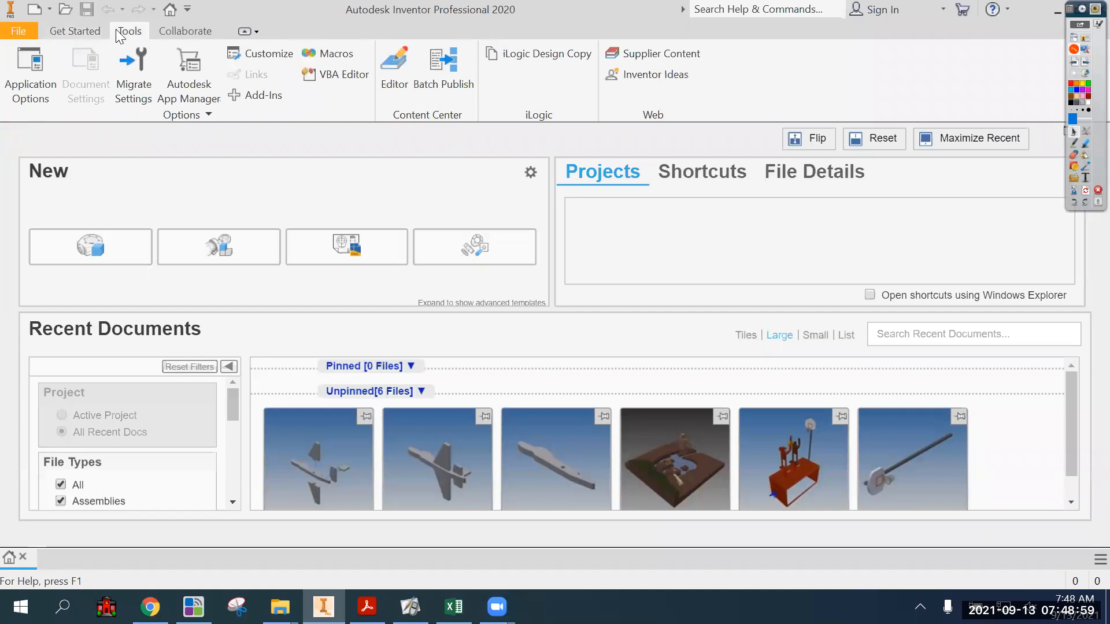
pyautogui.click(26, 83)
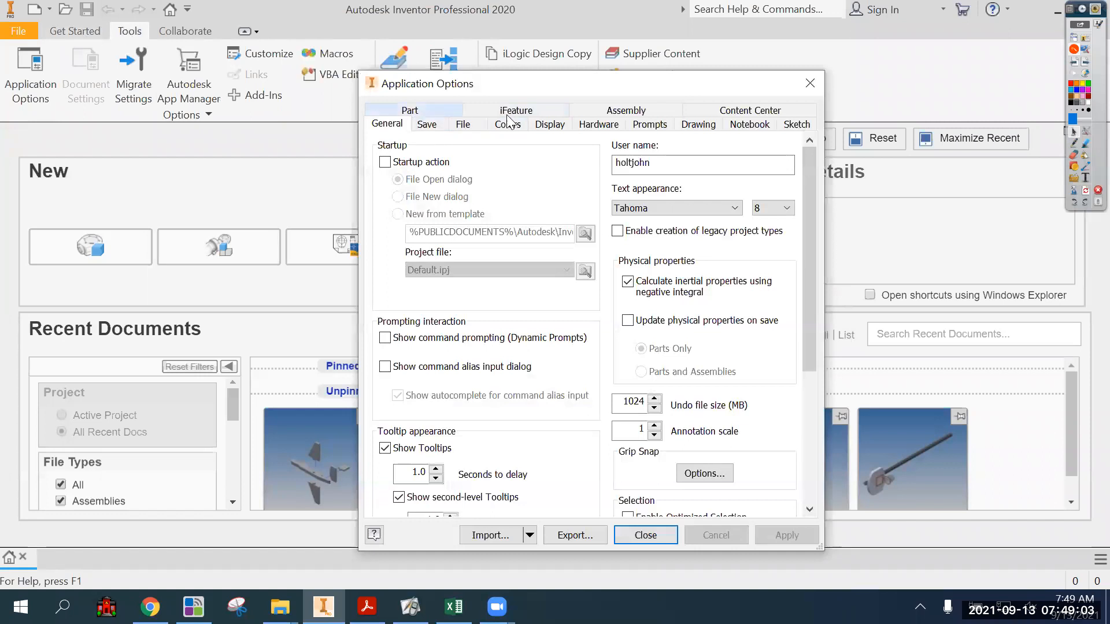
# - In the sketch options, enable grid lines and Autoproject edges for sketch creation and edit
pyautogui.click(796, 124)
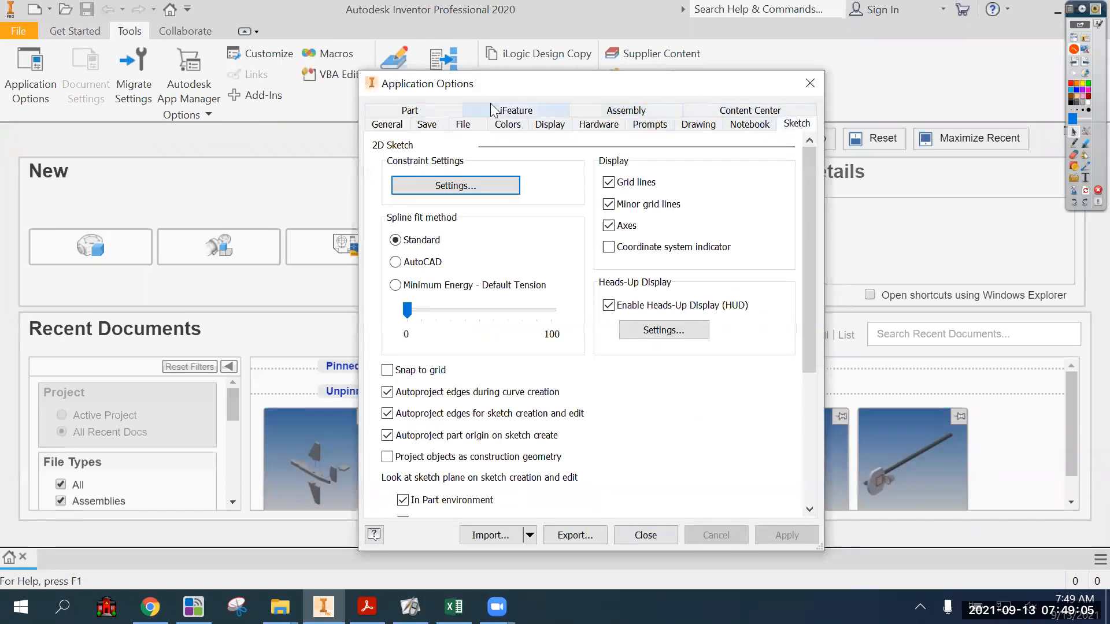
pyautogui.click(636, 182)
pyautogui.click(637, 182)
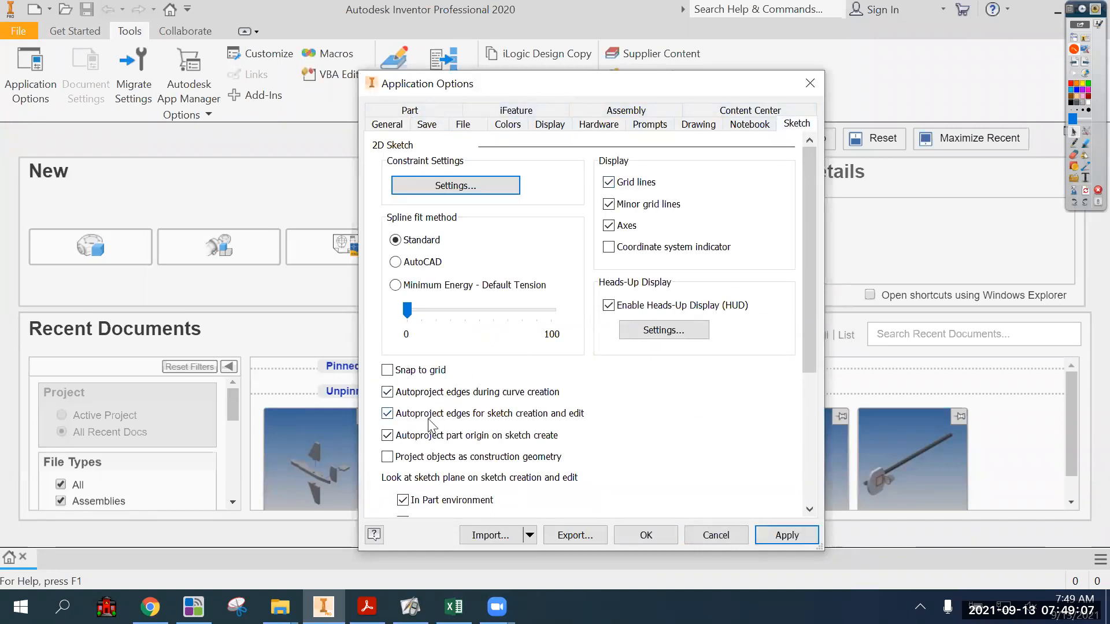
pyautogui.click(541, 417)
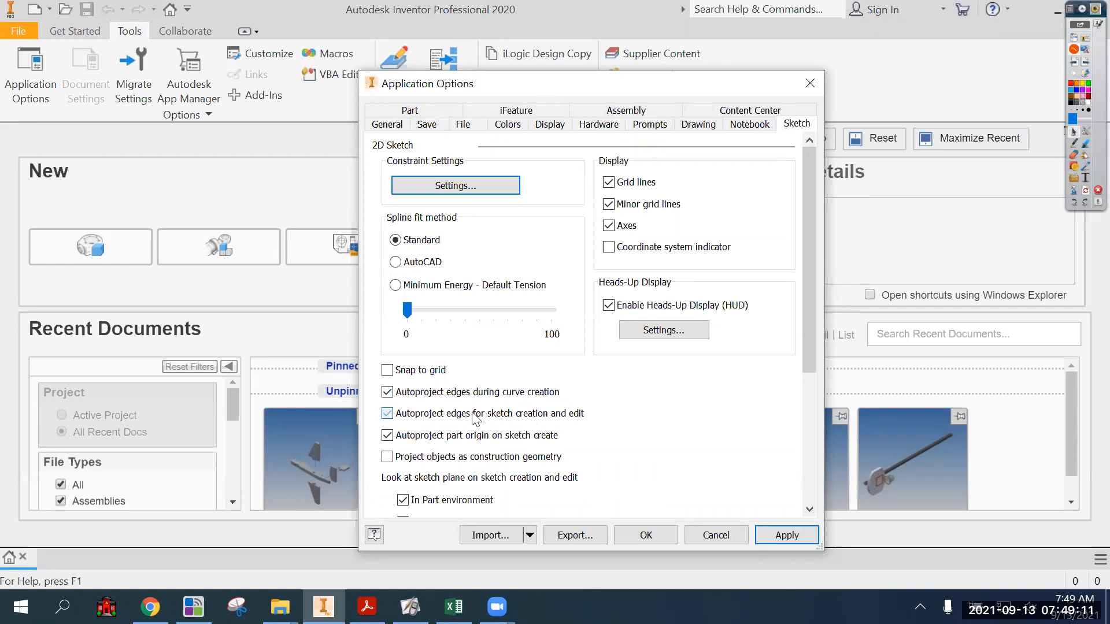
# - Set the background of the Millennium color scheme to Gradient, apply the settings and close the options
pyautogui.click(503, 128)
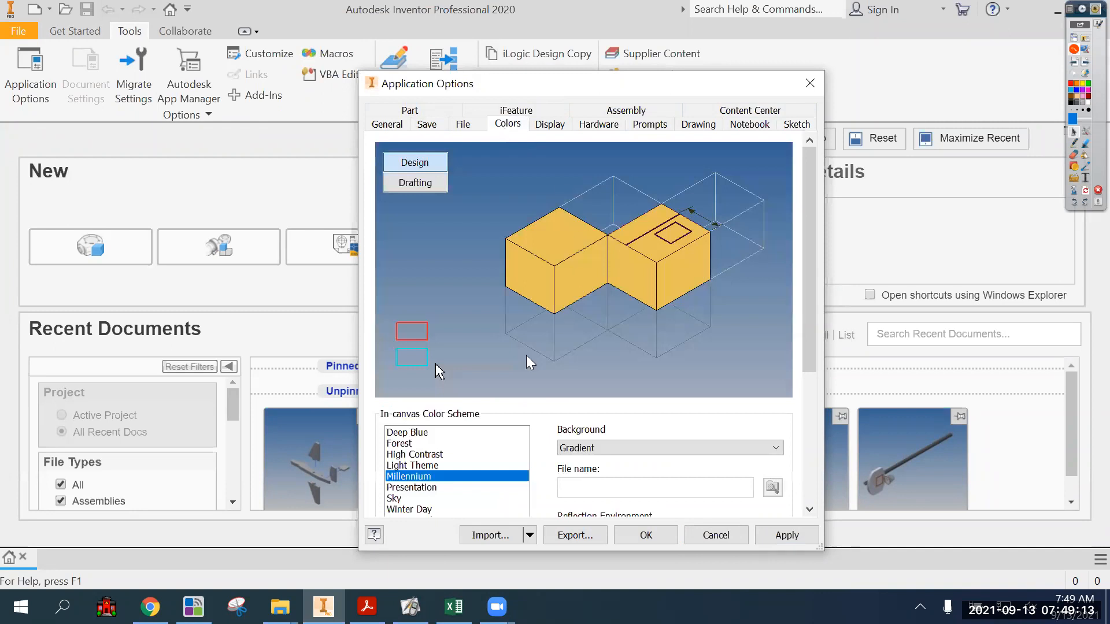
pyautogui.click(571, 448)
pyautogui.click(598, 476)
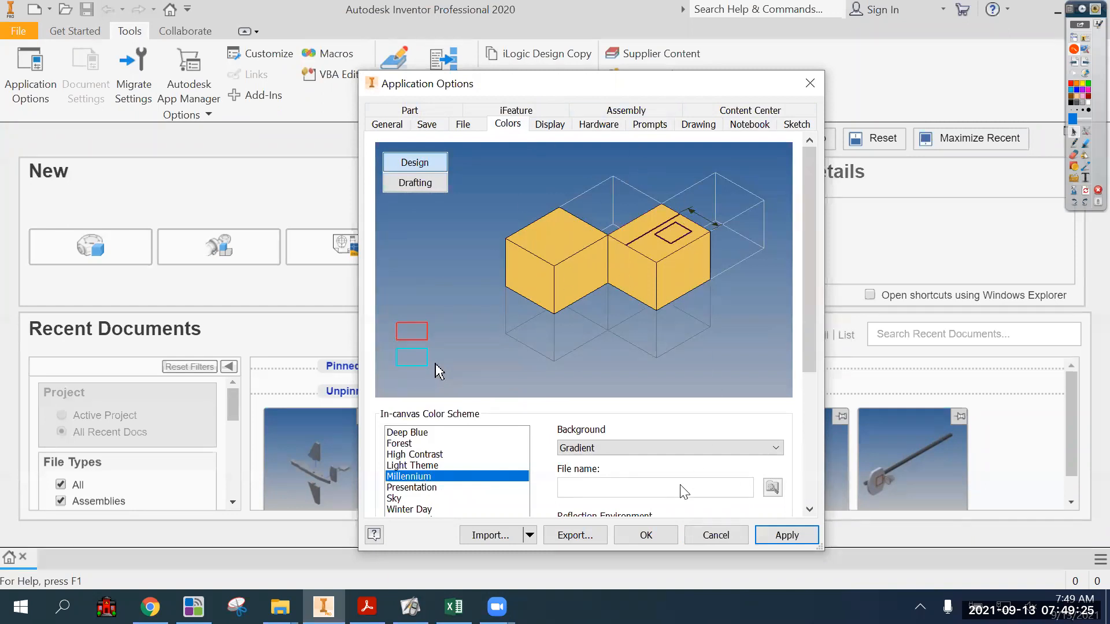
pyautogui.click(797, 536)
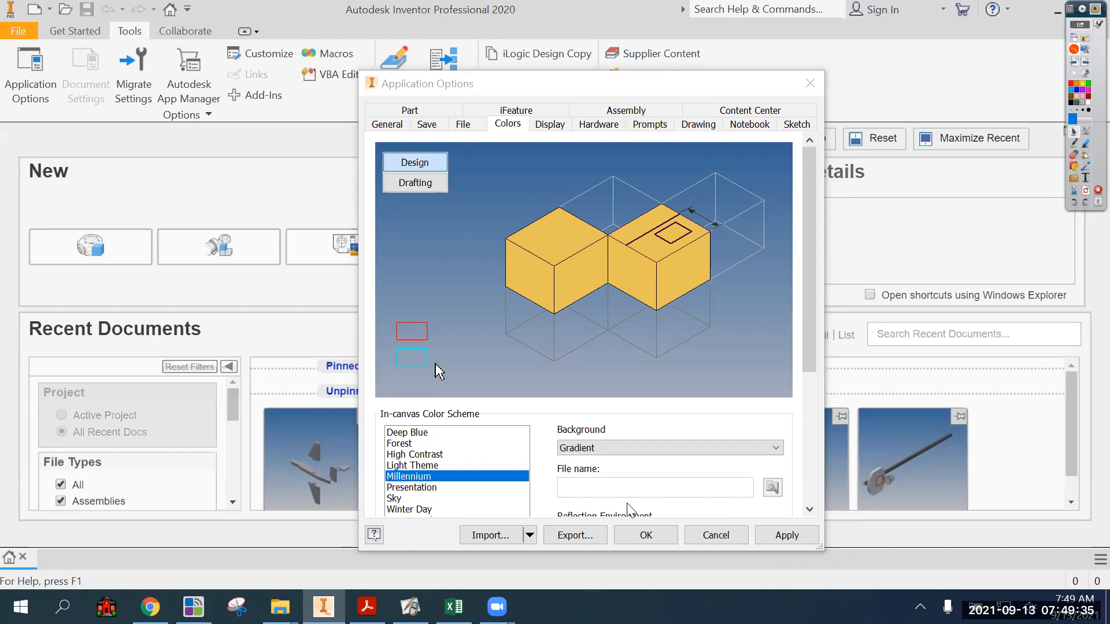
pyautogui.click(636, 536)
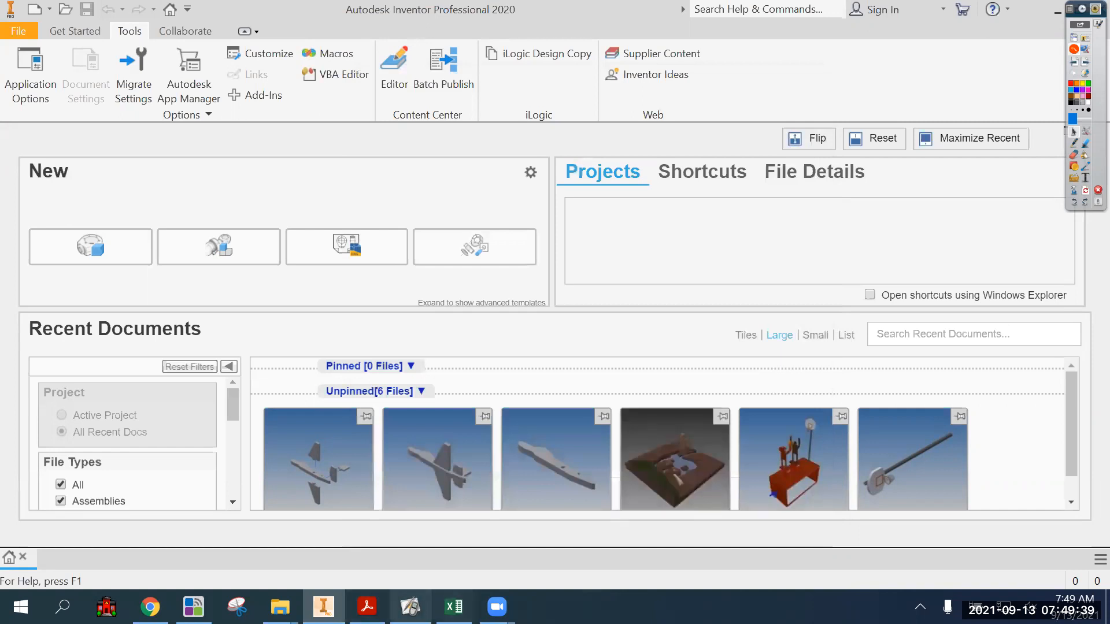
# - Create a new part and shrink the Green Sheet 12+20 PDF window so drawing A shows beside the modeling area
pyautogui.click(50, 9)
pyautogui.click(59, 103)
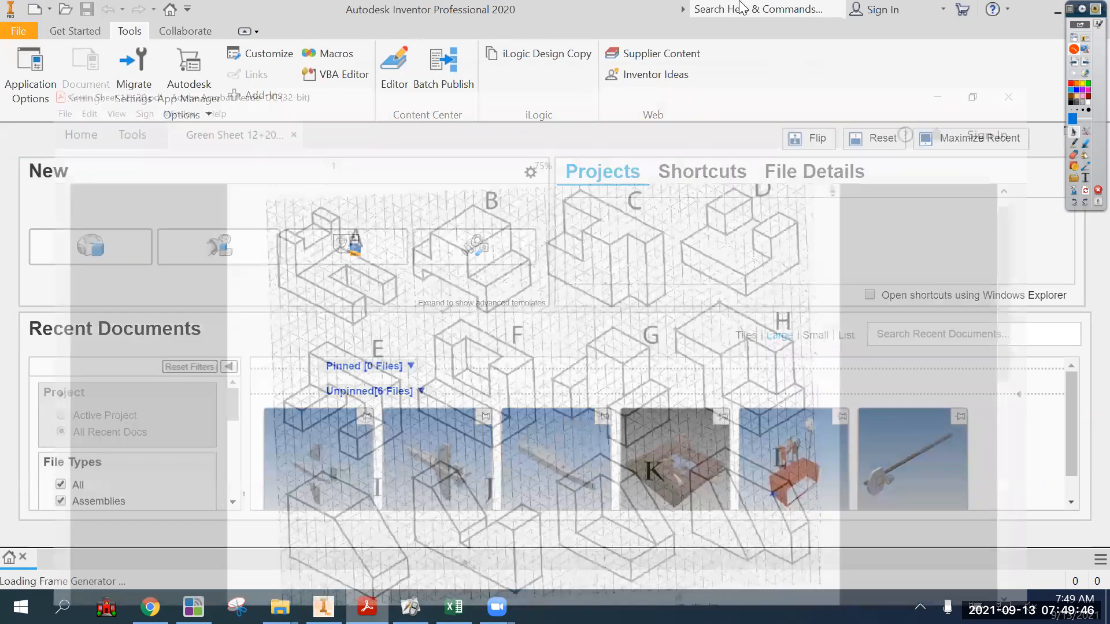
pyautogui.moveTo(739, 1); pyautogui.dragTo(953, 297)
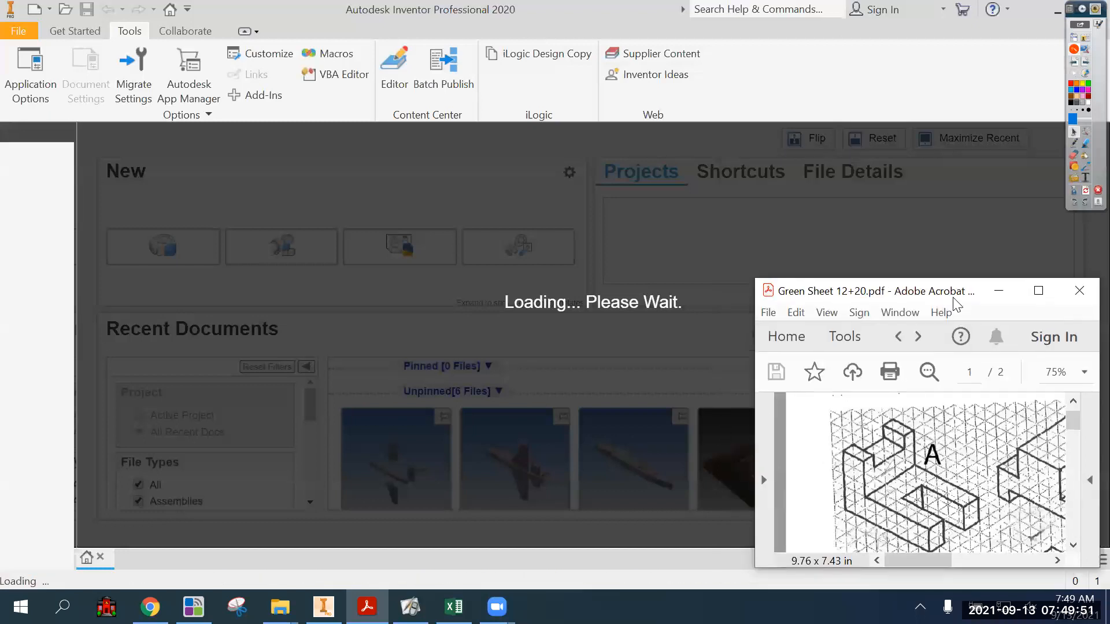
pyautogui.press('F9')
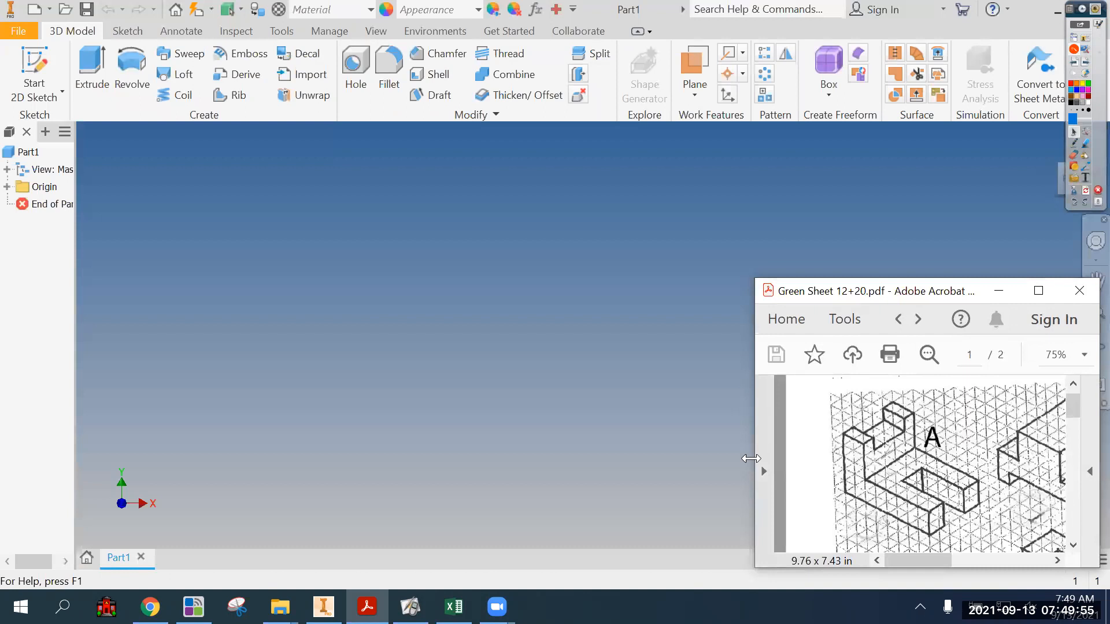
pyautogui.moveTo(751, 459); pyautogui.dragTo(826, 458)
# - Trace the outer front outline and the front cutout of drawing A in red ink, clearing the ink after each
pyautogui.click(1074, 142)
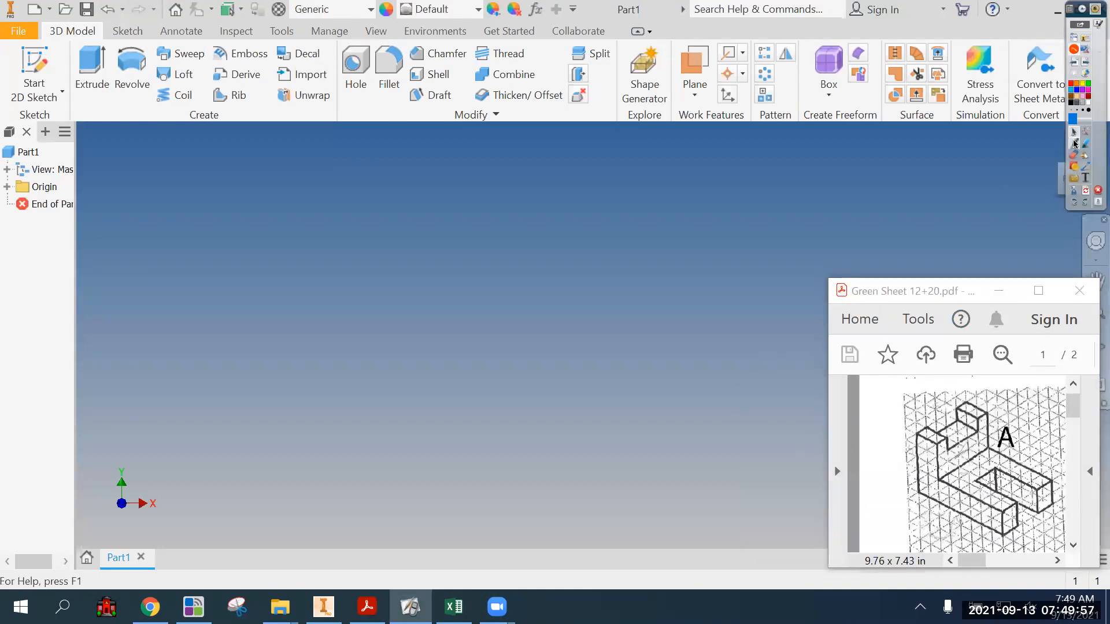
pyautogui.moveTo(921, 433)
pyautogui.mouseDown()
pyautogui.moveTo(921, 477)
pyautogui.moveTo(955, 516)
pyautogui.moveTo(1005, 544)
pyautogui.moveTo(1013, 498)
pyautogui.moveTo(933, 437)
pyautogui.moveTo(977, 406)
pyautogui.moveTo(991, 405)
pyautogui.moveTo(989, 417)
pyautogui.mouseUp()
pyautogui.click(1085, 192)
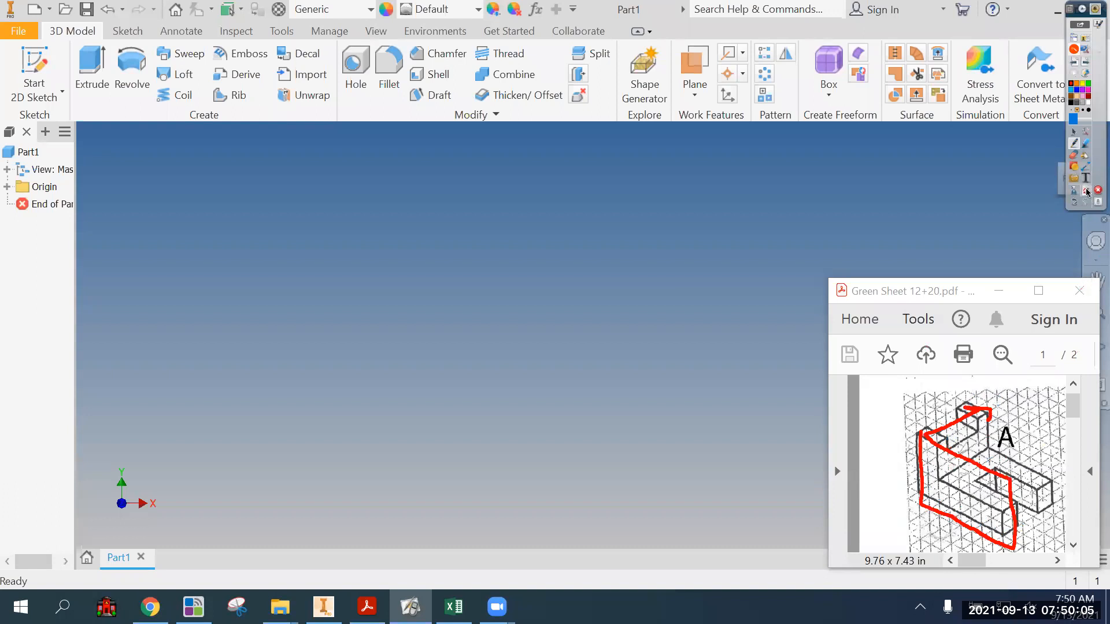
pyautogui.moveTo(946, 438)
pyautogui.mouseDown()
pyautogui.moveTo(1009, 515)
pyautogui.moveTo(954, 443)
pyautogui.moveTo(937, 480)
pyautogui.mouseUp()
pyautogui.moveTo(914, 438); pyautogui.dragTo(916, 485)
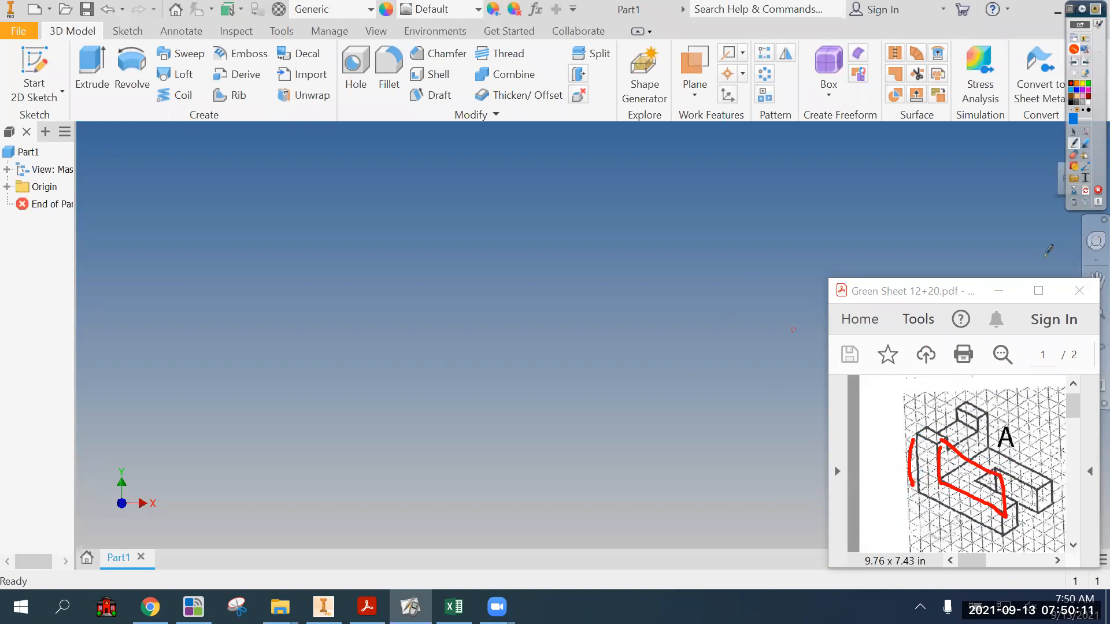
pyautogui.click(1085, 191)
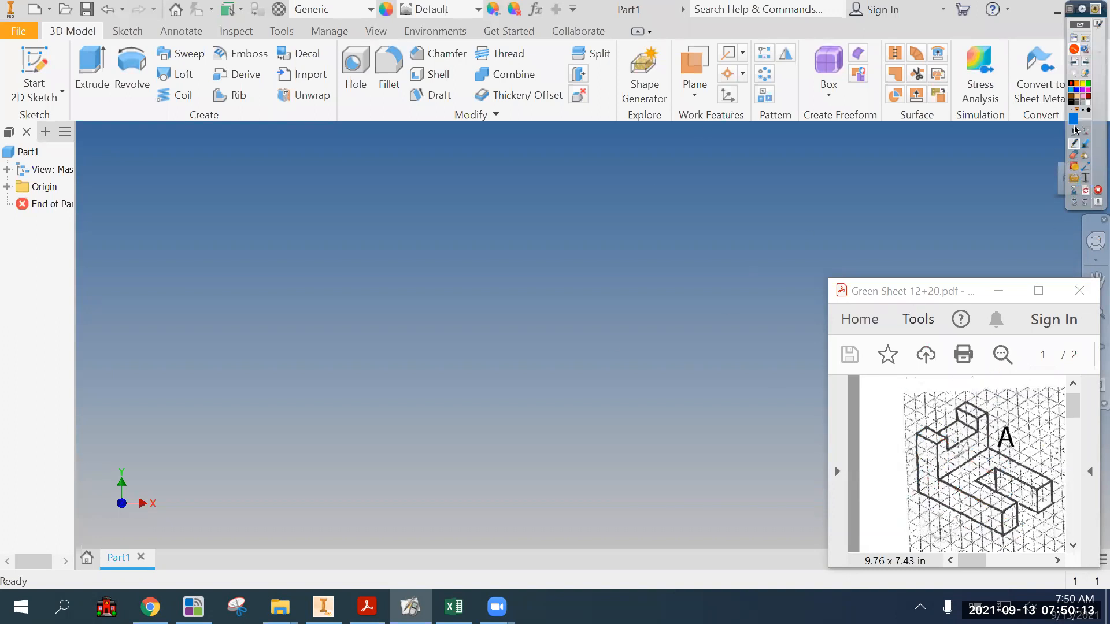
# - Mark the upper part of drawing A in red ink and clear the mark
pyautogui.click(1073, 143)
pyautogui.click(1074, 143)
pyautogui.moveTo(912, 438)
pyautogui.mouseDown()
pyautogui.moveTo(926, 499)
pyautogui.moveTo(996, 533)
pyautogui.moveTo(1007, 475)
pyautogui.moveTo(940, 447)
pyautogui.moveTo(976, 406)
pyautogui.moveTo(977, 421)
pyautogui.mouseUp()
pyautogui.click(1086, 191)
# - Start a 2D sketch on the XY plane and draw a rectangle from the origin, about 0.47 in high
pyautogui.click(1074, 132)
pyautogui.click(34, 63)
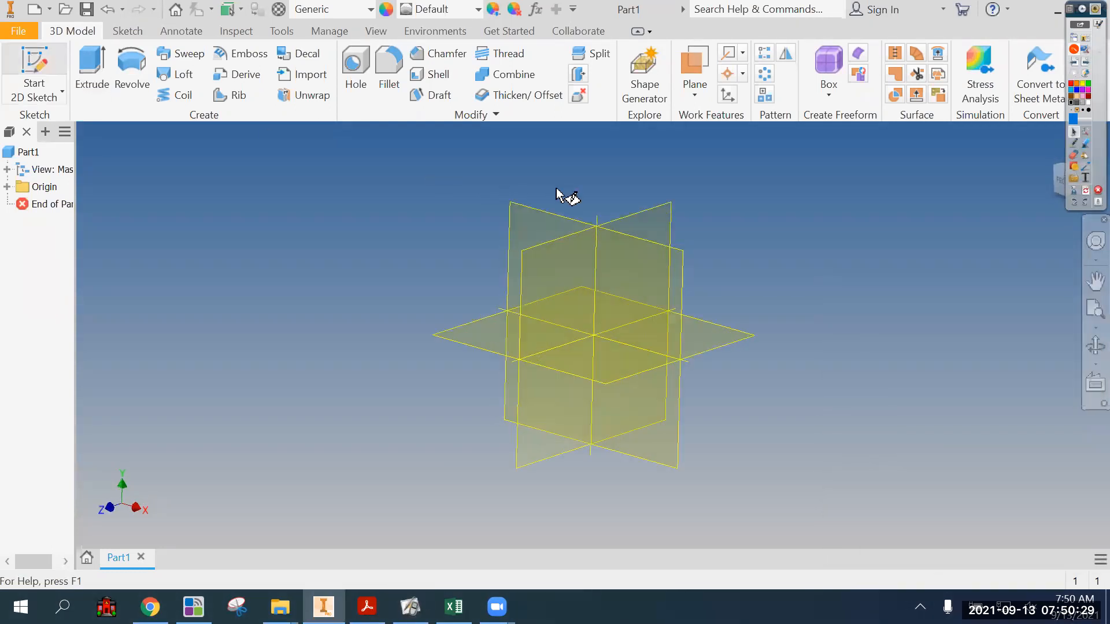
pyautogui.click(556, 216)
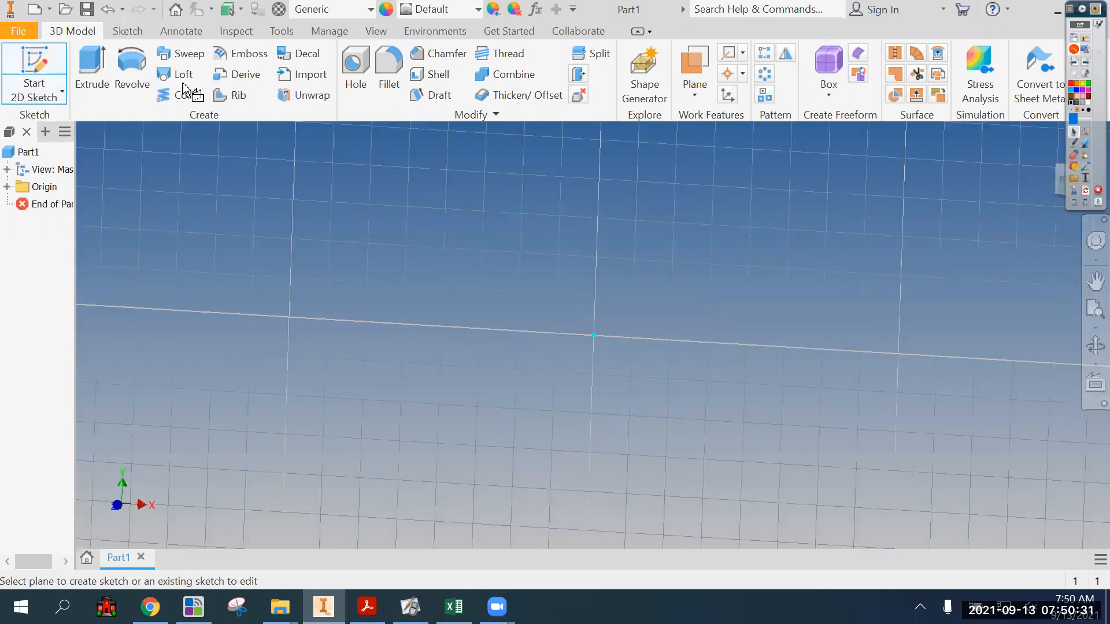
pyautogui.click(203, 80)
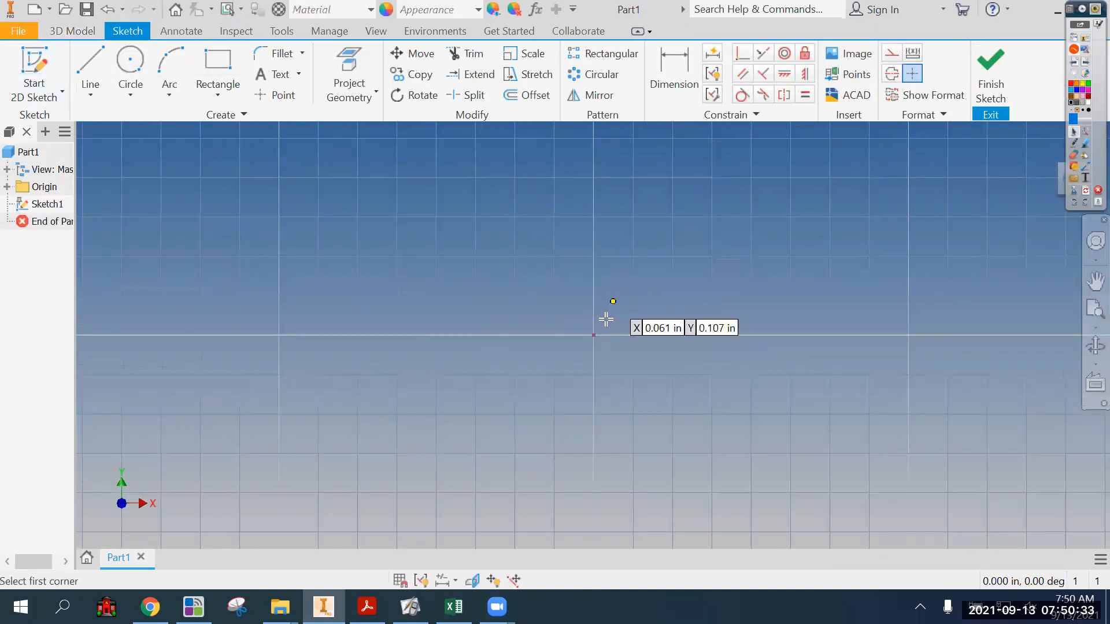
pyautogui.click(593, 335)
pyautogui.click(796, 189)
# - Dimension the rectangle's width and height at 8 in each
pyautogui.press('d')
pyautogui.click(675, 339)
pyautogui.click(677, 366)
pyautogui.write('8')
pyautogui.press('Return')
pyautogui.click(591, 255)
pyautogui.click(565, 262)
pyautogui.write('8')
pyautogui.press('Return')
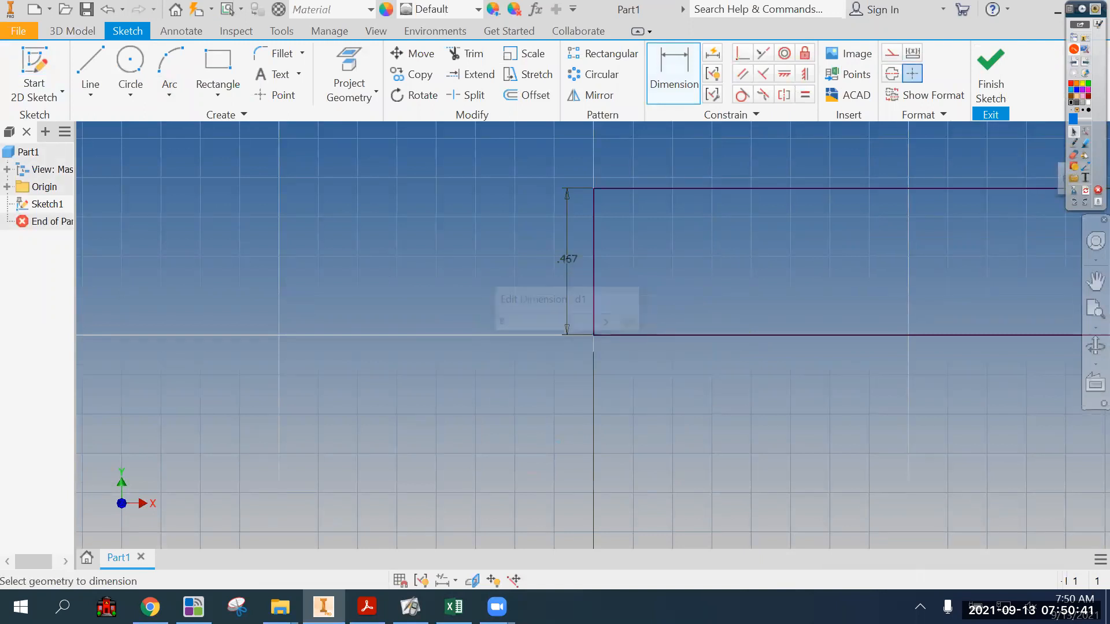
pyautogui.scroll(-8, 468, 383)
pyautogui.scroll(-2, 559, 427)
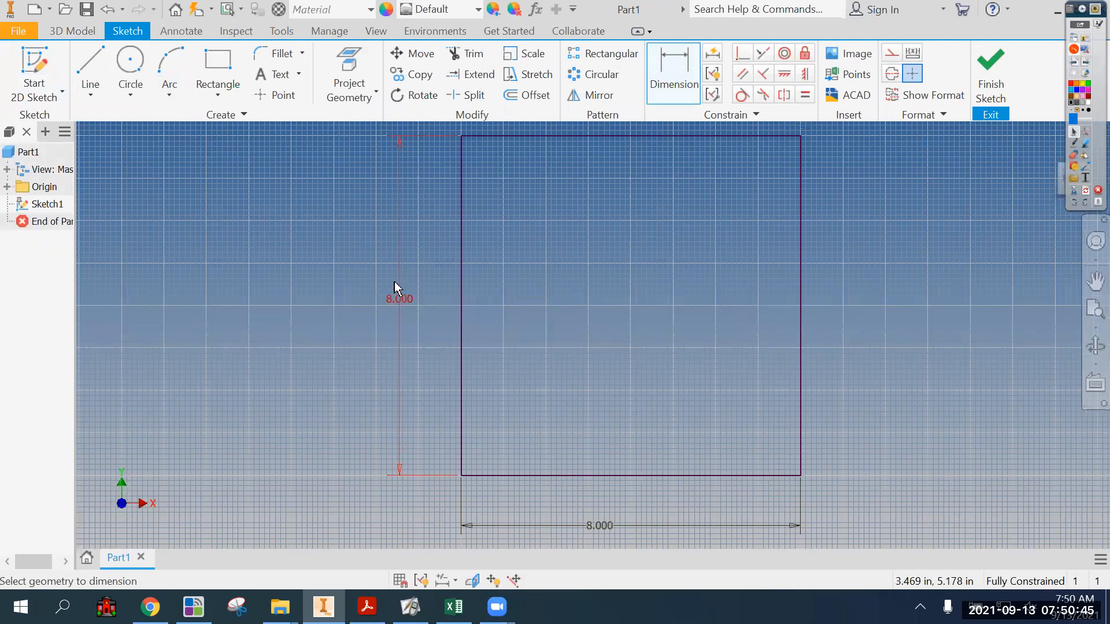
# - Set the rectangle's height to 5 in and finish the sketch
pyautogui.doubleClick(400, 299)
pyautogui.write('5')
pyautogui.press('Return')
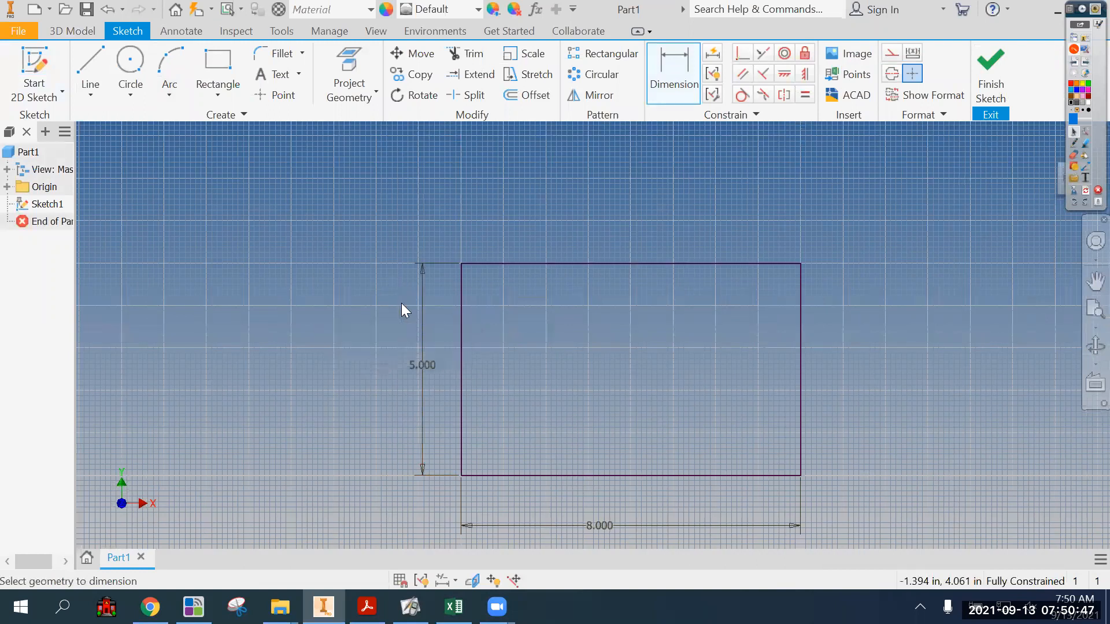
pyautogui.click(981, 85)
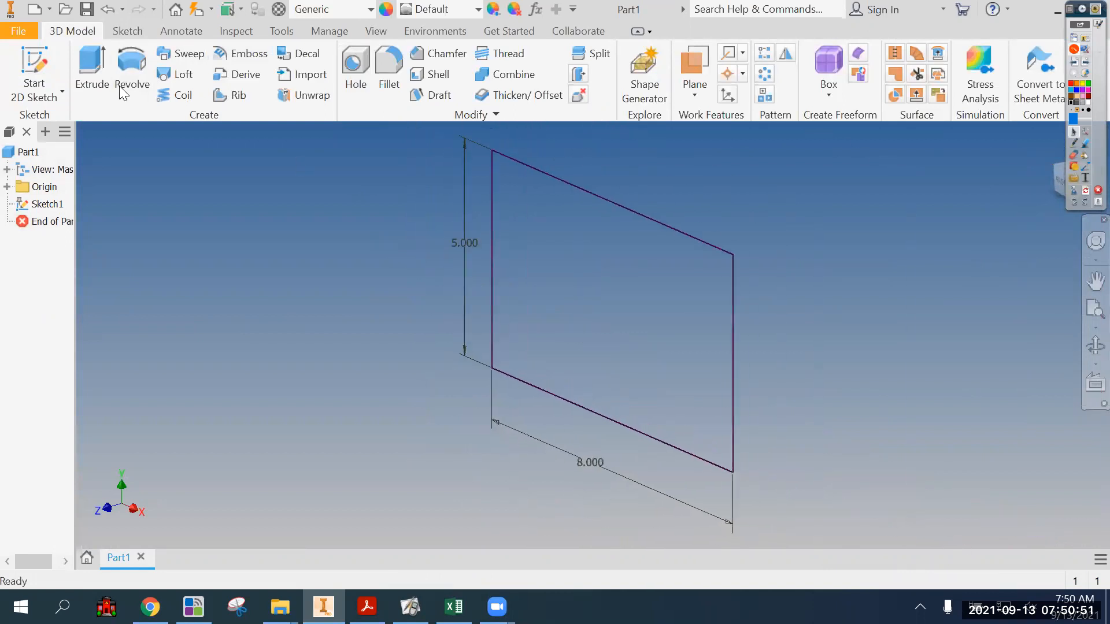
# - Extrude the rectangular profile 5 in into a solid block
pyautogui.click(92, 66)
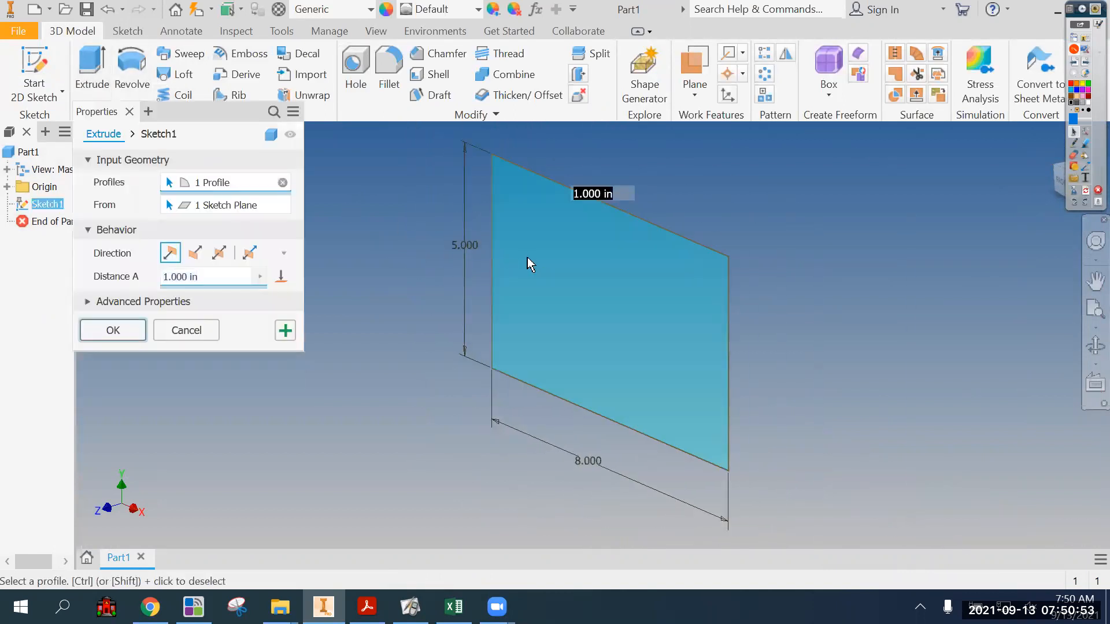
pyautogui.write('5')
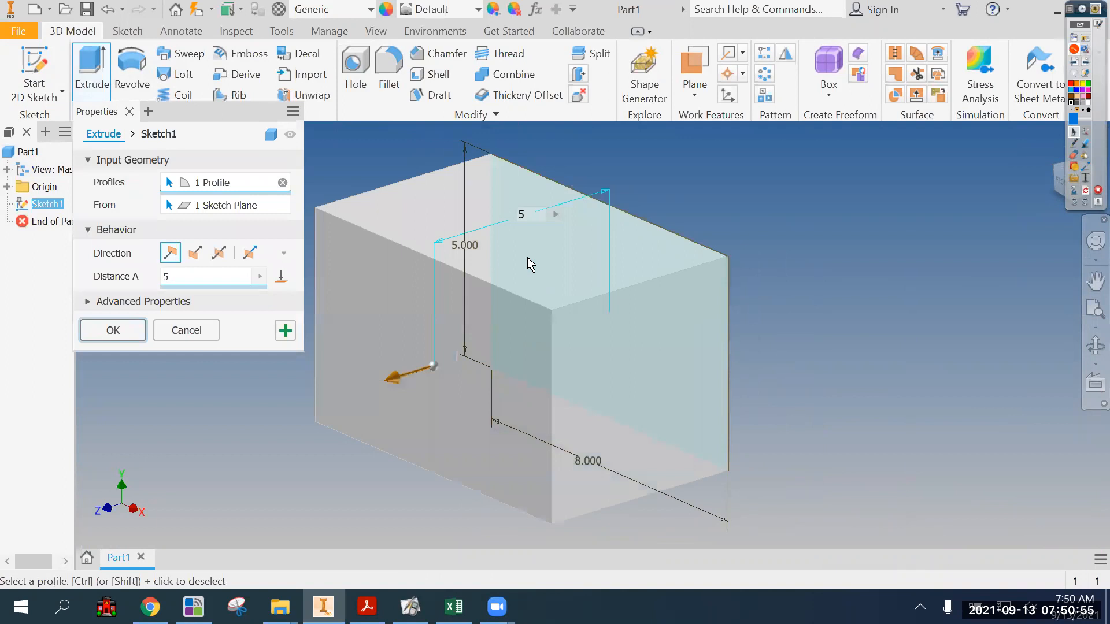
pyautogui.click(101, 331)
# - Bring the Green Sheet PDF back over the model, heighten its window and enlarge drawing A for reference
pyautogui.click(367, 607)
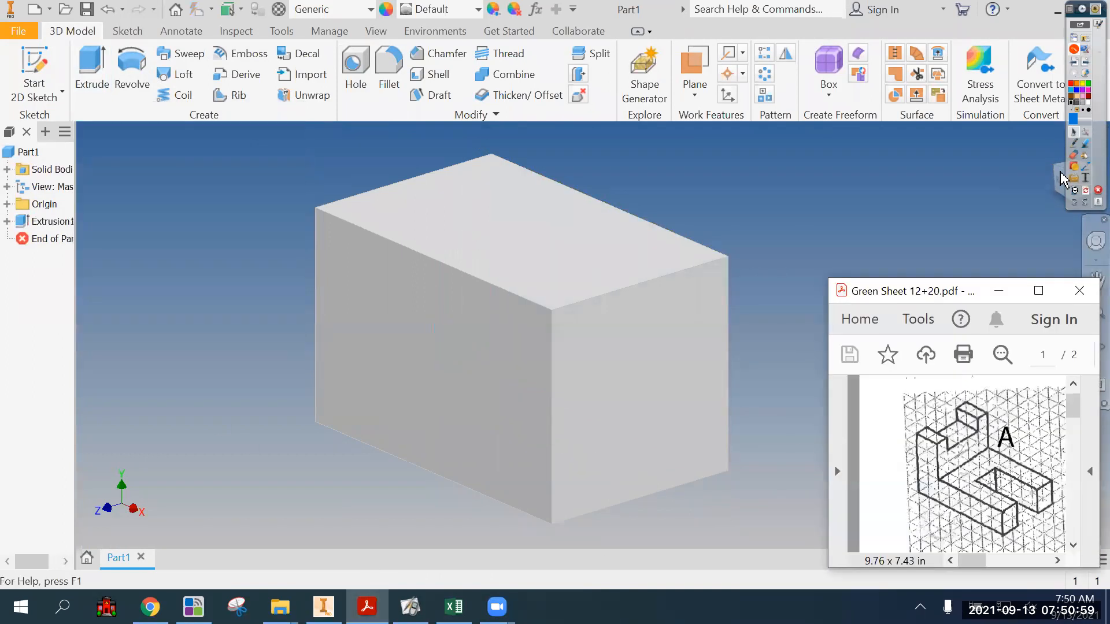
pyautogui.hotkey('ctrl', '+')
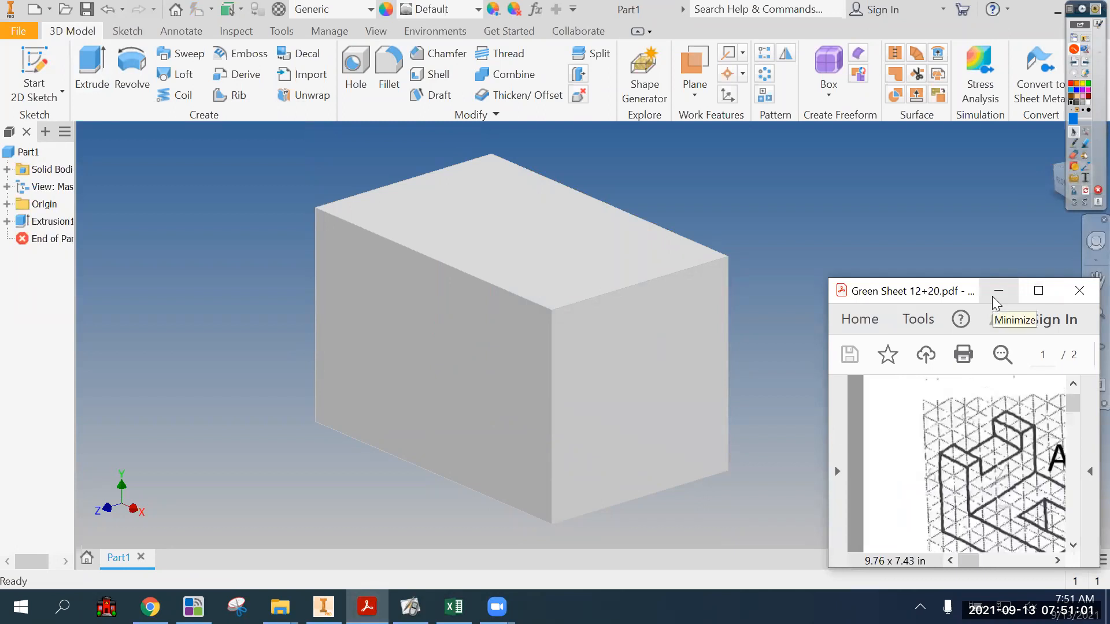
pyautogui.moveTo(964, 279); pyautogui.dragTo(964, 243)
pyautogui.moveTo(970, 562); pyautogui.dragTo(975, 563)
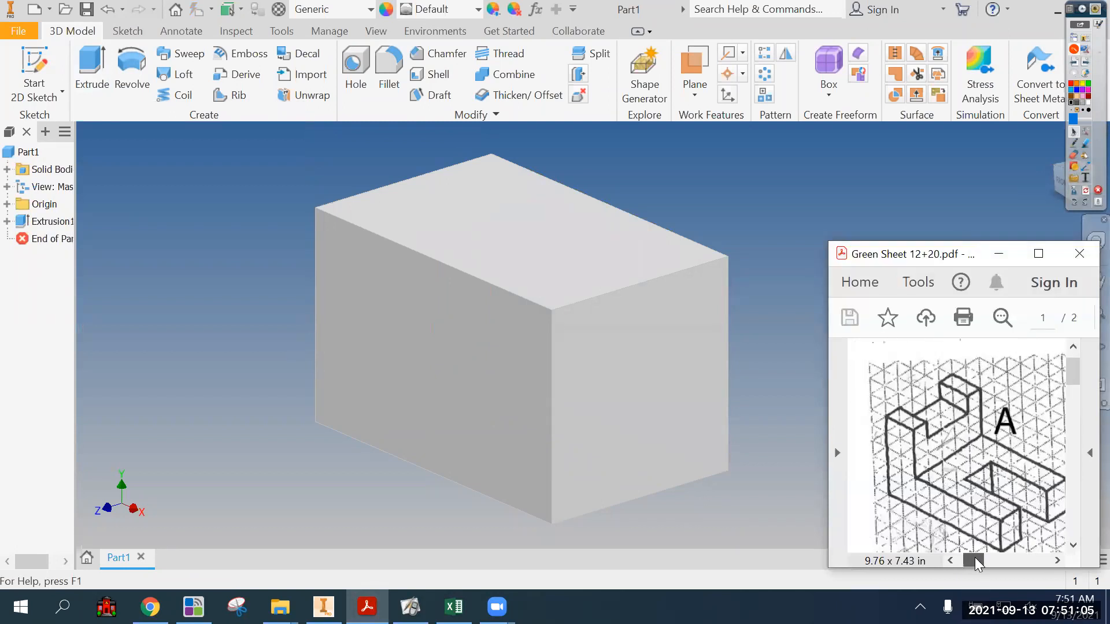
# - Trace the front cutout in red ink on drawing A and on the block's front face, undoing the last stray strokes
pyautogui.click(1074, 144)
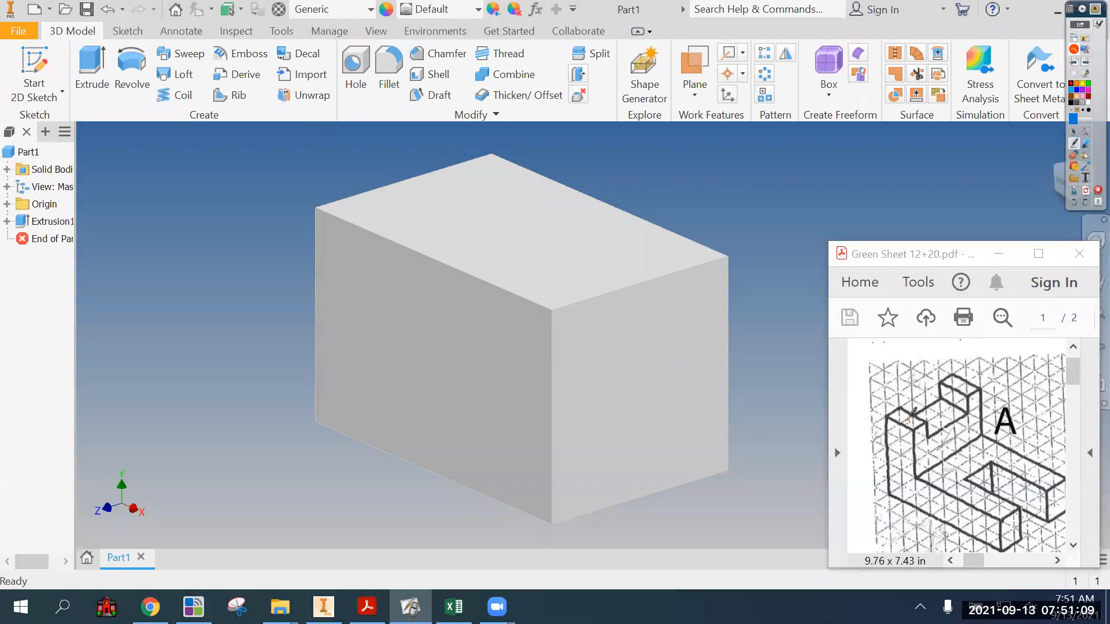
pyautogui.moveTo(913, 427)
pyautogui.mouseDown()
pyautogui.moveTo(916, 472)
pyautogui.moveTo(1002, 525)
pyautogui.moveTo(1008, 474)
pyautogui.moveTo(929, 443)
pyautogui.mouseUp()
pyautogui.moveTo(475, 286)
pyautogui.mouseDown()
pyautogui.moveTo(405, 262)
pyautogui.moveTo(396, 368)
pyautogui.moveTo(549, 429)
pyautogui.mouseUp()
pyautogui.moveTo(549, 354); pyautogui.dragTo(544, 310)
pyautogui.moveTo(405, 264); pyautogui.dragTo(381, 263)
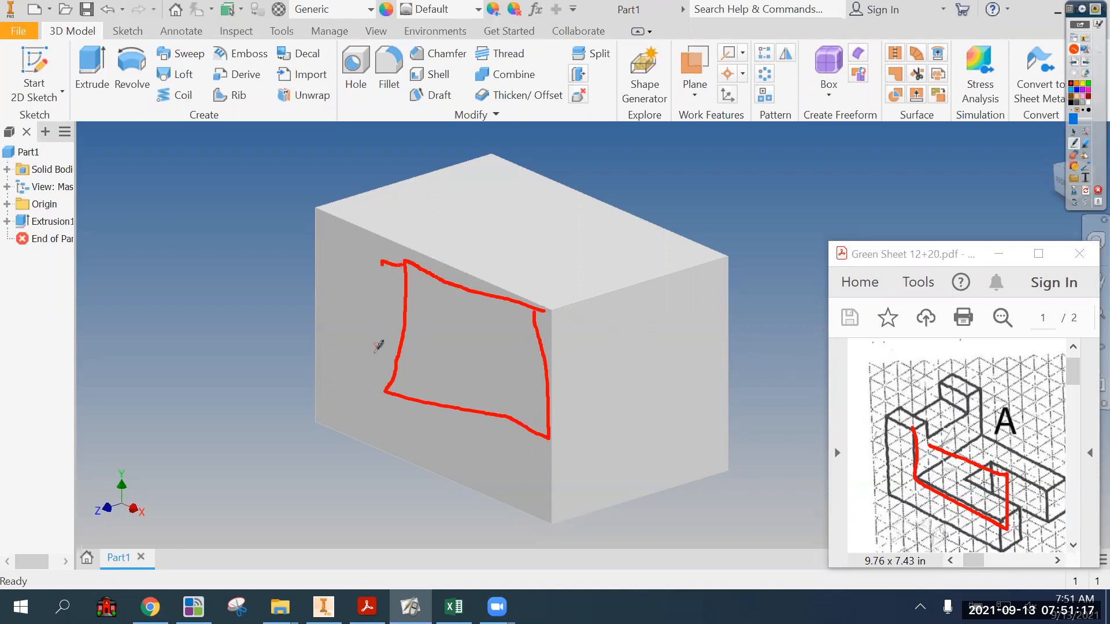
pyautogui.moveTo(351, 360); pyautogui.dragTo(373, 380)
pyautogui.click(1074, 203)
pyautogui.click(1074, 202)
# - Mark the height below the cutout with a red arrow on the block's front face and clear all ink
pyautogui.moveTo(392, 461); pyautogui.dragTo(414, 471)
pyautogui.moveTo(483, 507); pyautogui.dragTo(471, 489)
pyautogui.click(440, 435)
pyautogui.moveTo(428, 409)
pyautogui.mouseDown()
pyautogui.moveTo(448, 420)
pyautogui.moveTo(442, 471)
pyautogui.moveTo(462, 466)
pyautogui.mouseUp()
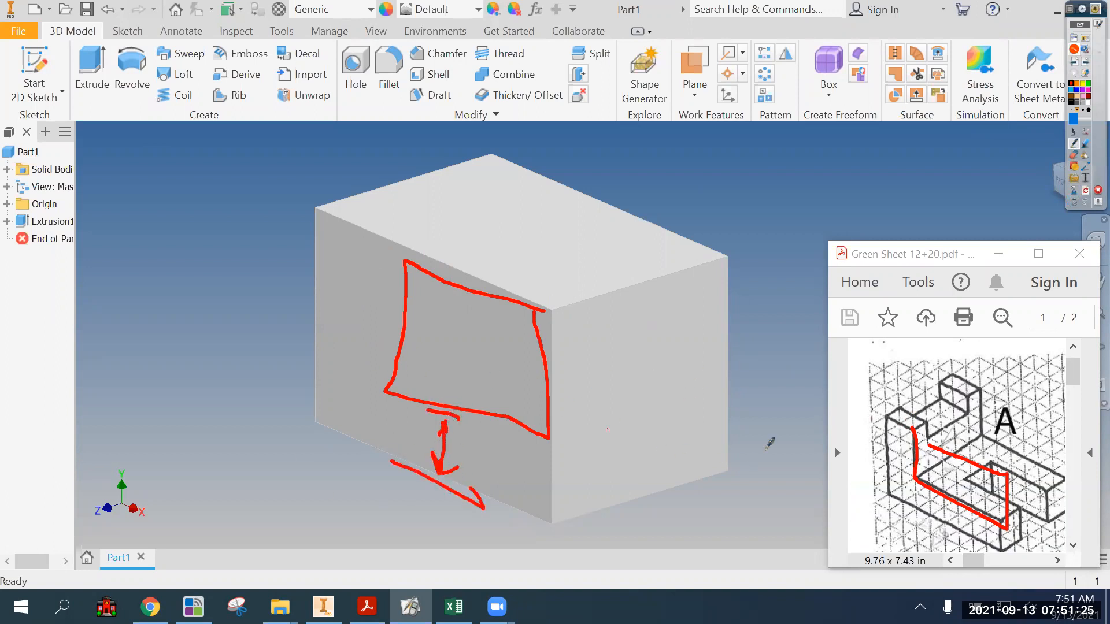
pyautogui.click(1085, 190)
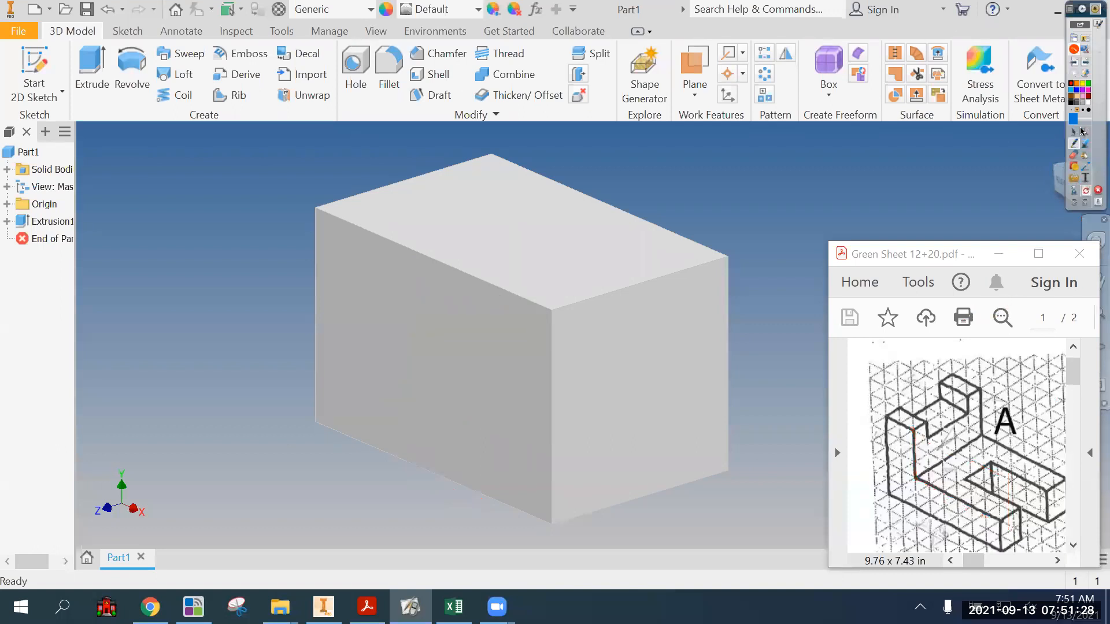
# - Start a sketch on the block's front face and mark the front cutout's offsets in red on drawing A, clearing the ink
pyautogui.click(38, 64)
pyautogui.click(501, 399)
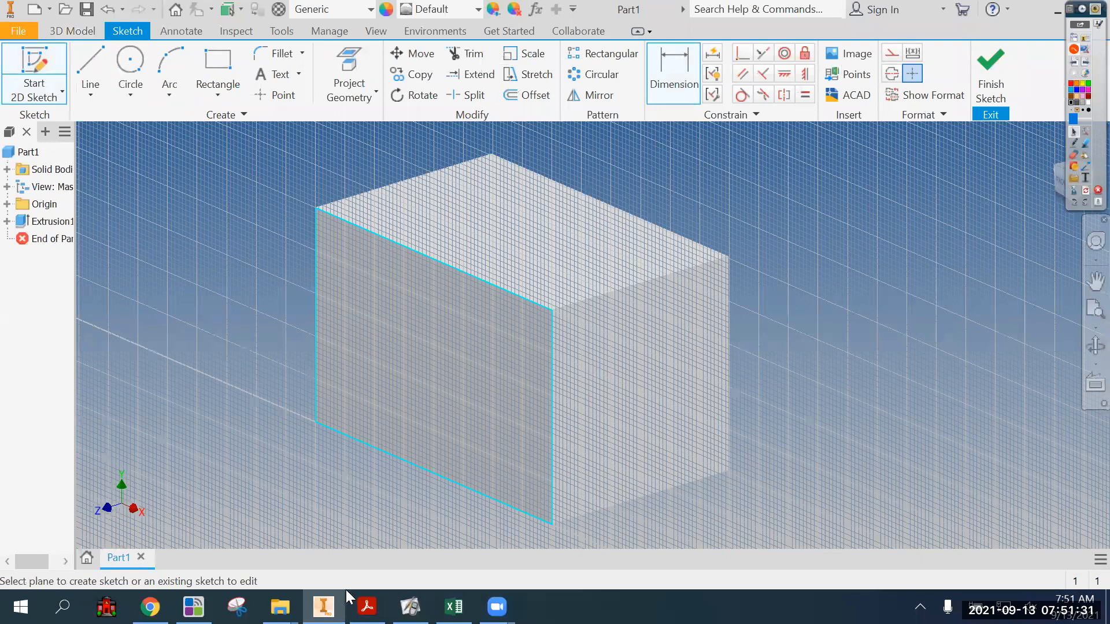
pyautogui.click(367, 608)
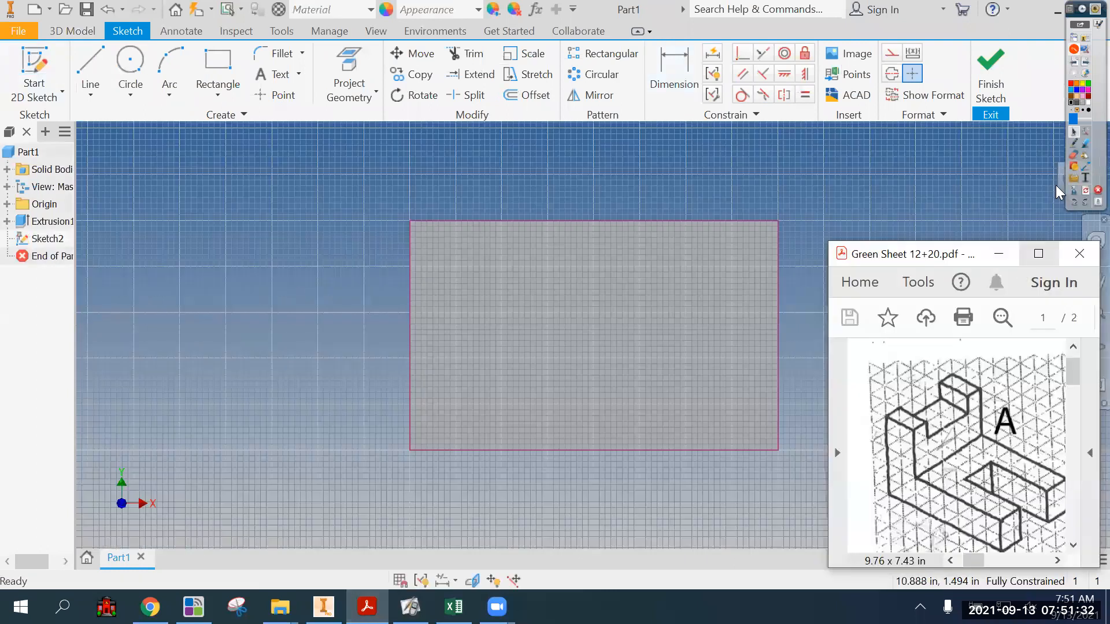
pyautogui.click(1073, 146)
pyautogui.moveTo(889, 447); pyautogui.dragTo(906, 452)
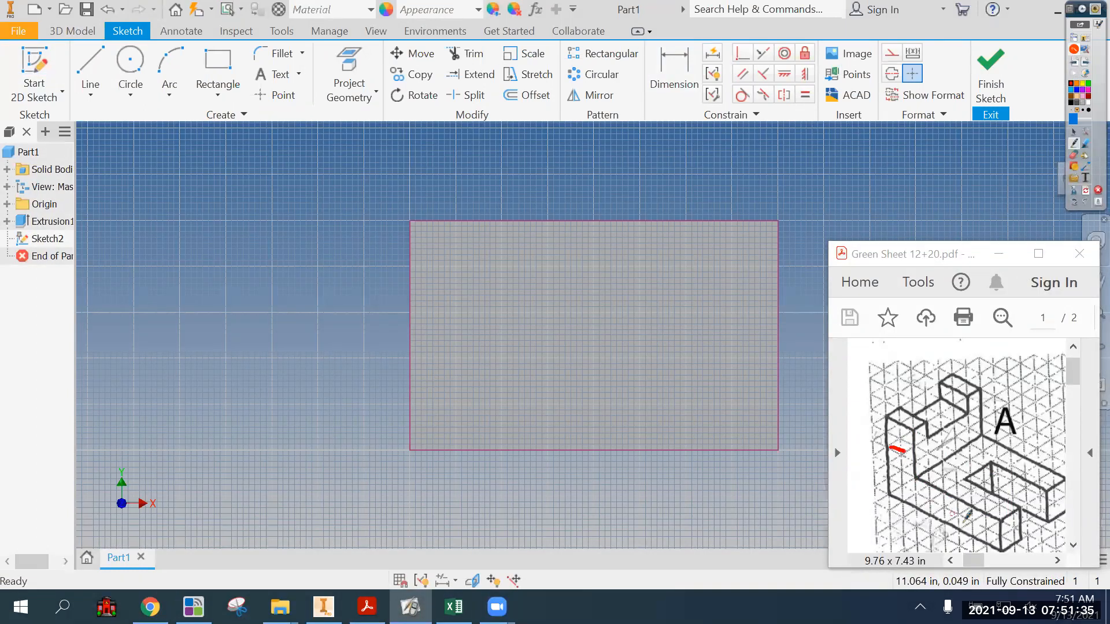
pyautogui.moveTo(968, 509); pyautogui.dragTo(968, 532)
pyautogui.click(1087, 193)
pyautogui.click(1074, 132)
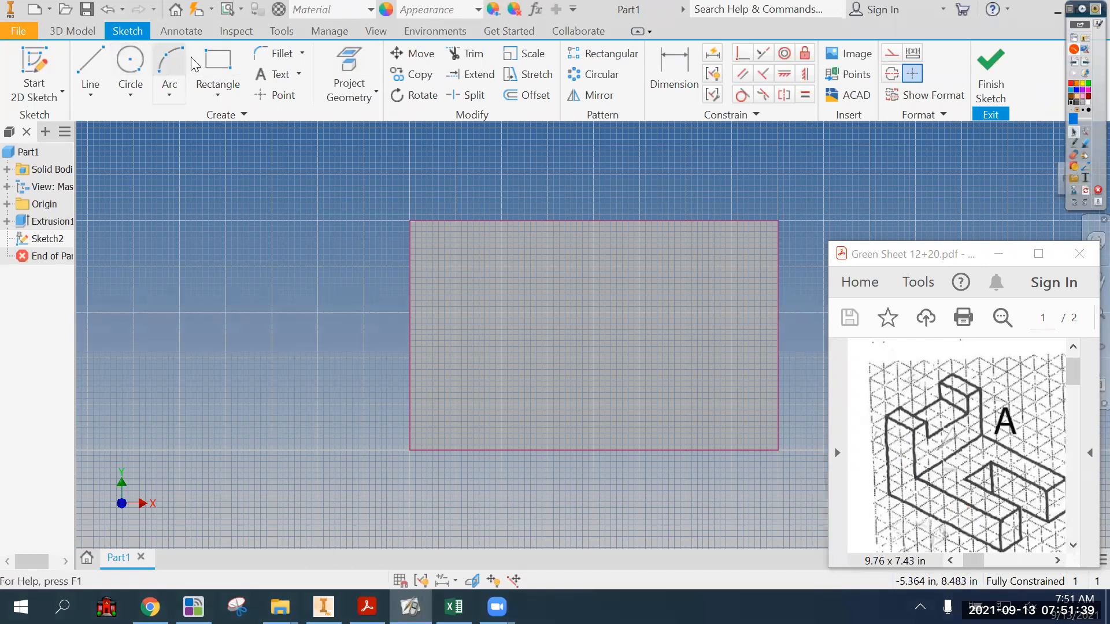
# - Sketch a rectangle from the face's upper right corner, with its left side about 2.6 in from the face's left edge
pyautogui.click(215, 64)
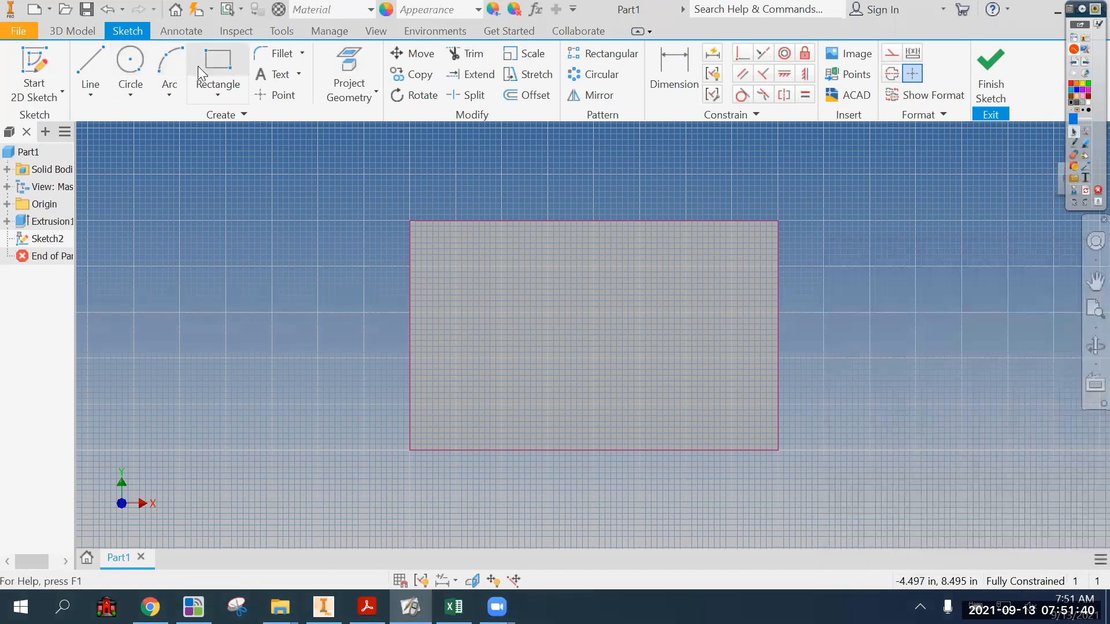
pyautogui.click(778, 220)
pyautogui.click(544, 351)
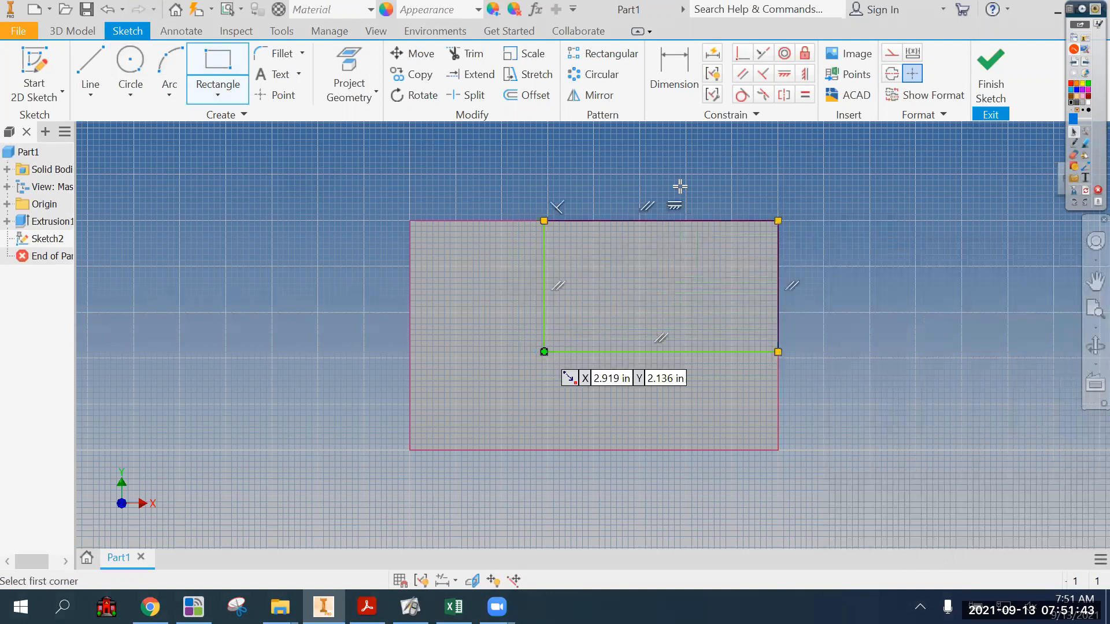
pyautogui.click(677, 82)
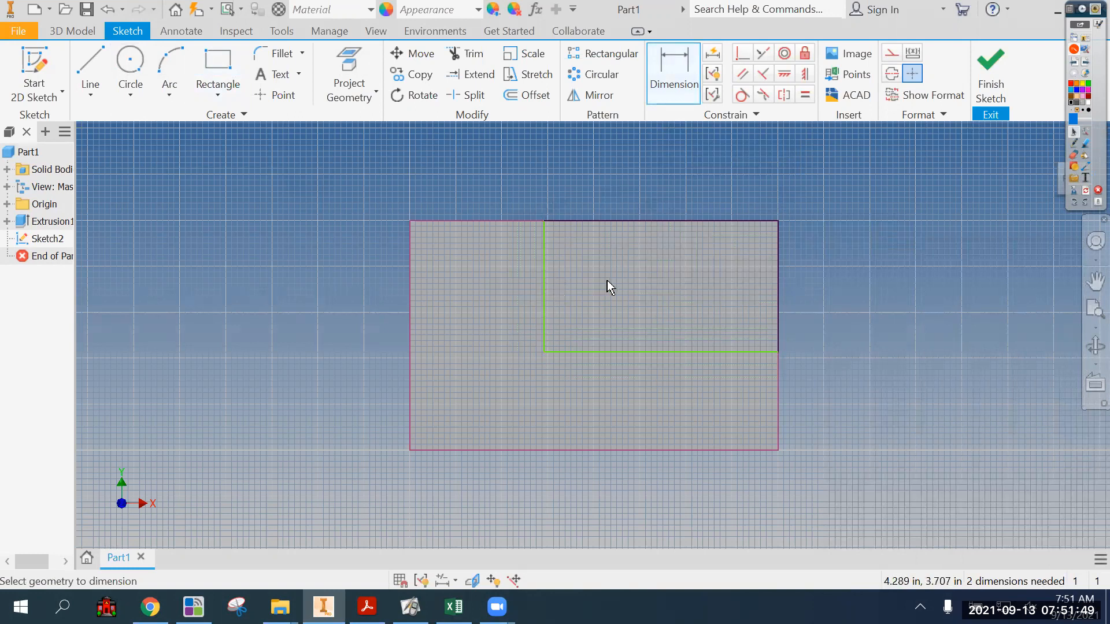
pyautogui.press('Escape')
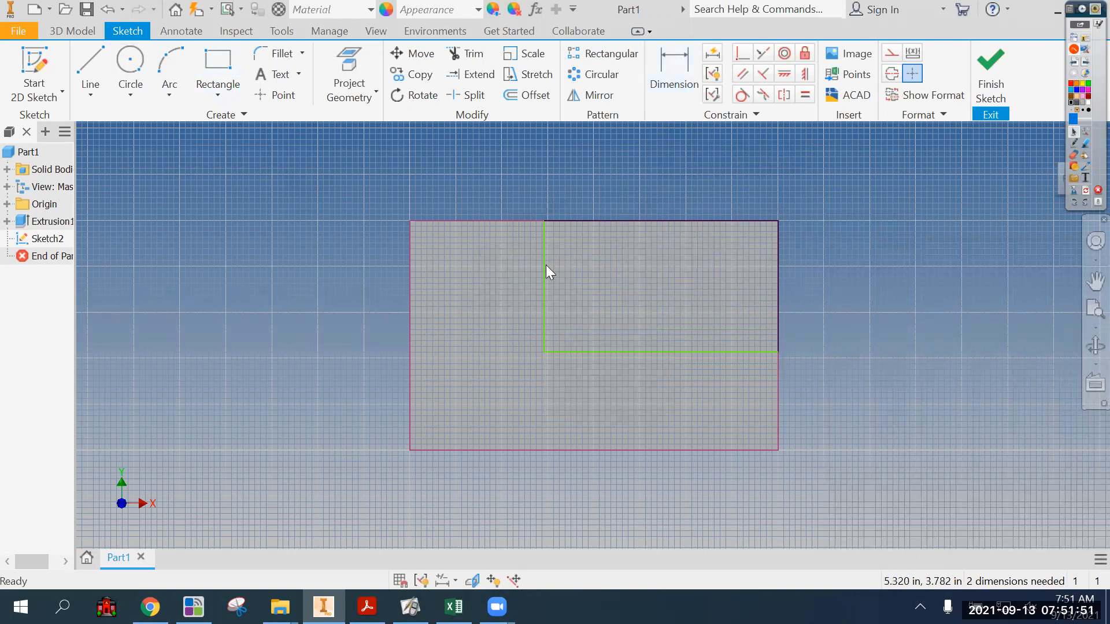
pyautogui.moveTo(544, 279)
pyautogui.mouseDown()
pyautogui.moveTo(494, 285)
pyautogui.moveTo(553, 286)
pyautogui.moveTo(540, 288)
pyautogui.mouseUp()
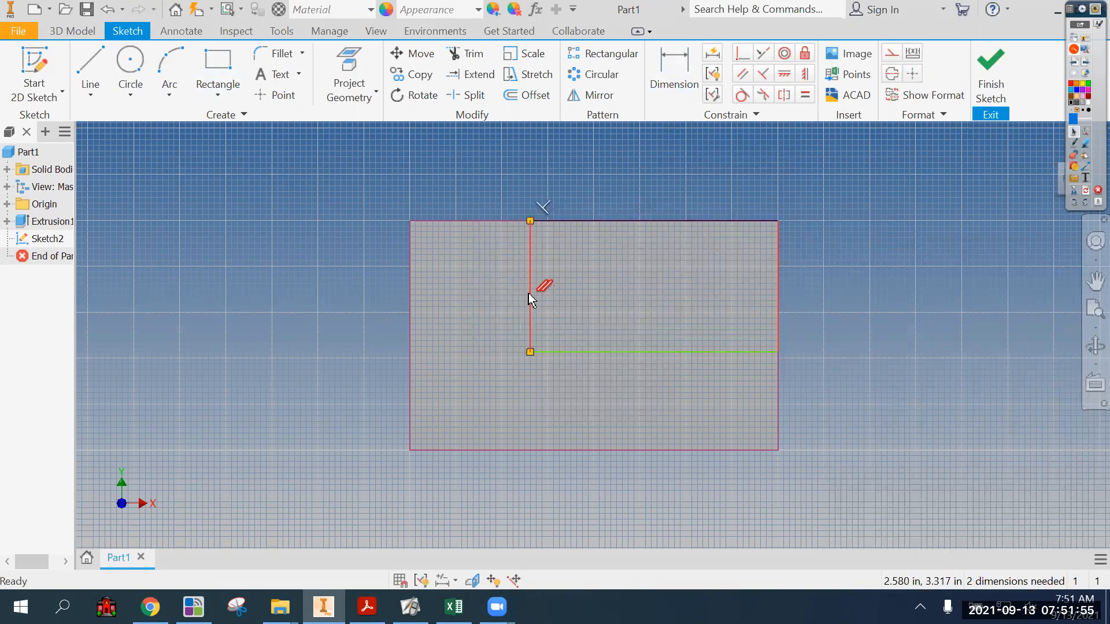
# - Dimension the rectangle's left side 2 in from the left edge of the front face
pyautogui.click(674, 60)
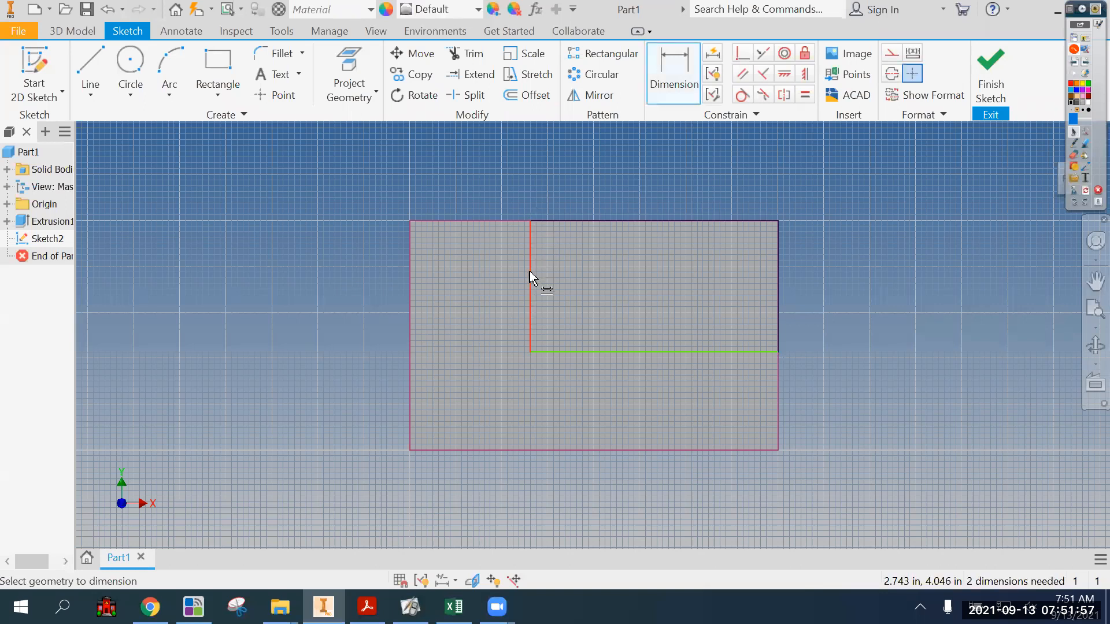
pyautogui.click(530, 272)
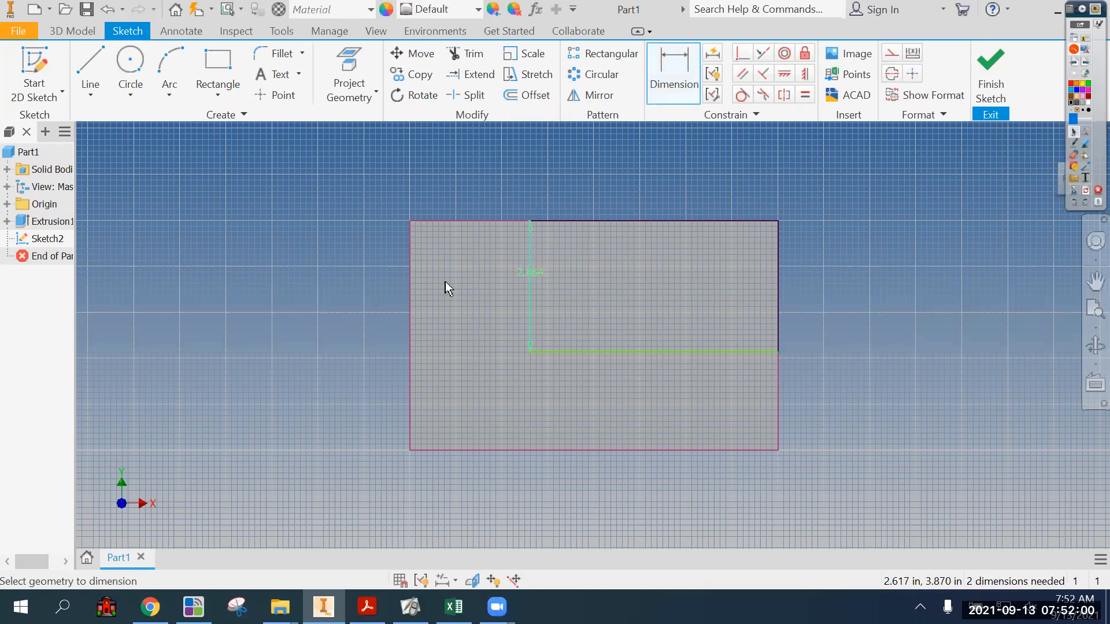
pyautogui.click(412, 282)
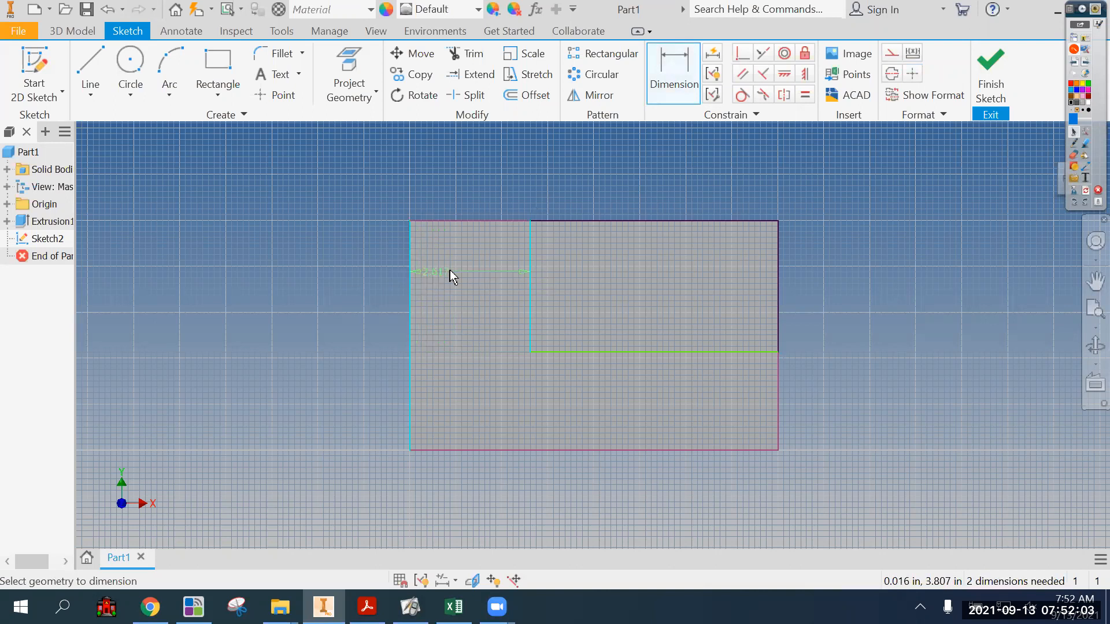
pyautogui.click(459, 273)
pyautogui.write('2')
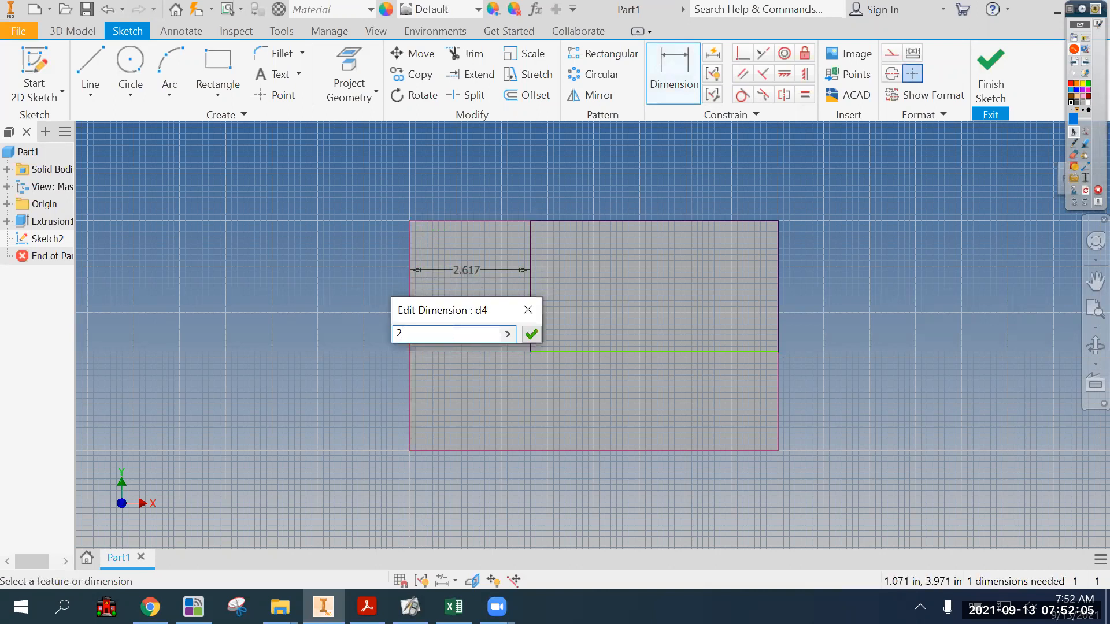
pyautogui.press('Return')
# - Dimension the rectangle's lower side 2 in above the face's bottom edge and finish the sketch
pyautogui.click(636, 354)
pyautogui.click(639, 450)
pyautogui.click(637, 398)
pyautogui.write('2')
pyautogui.press('Return')
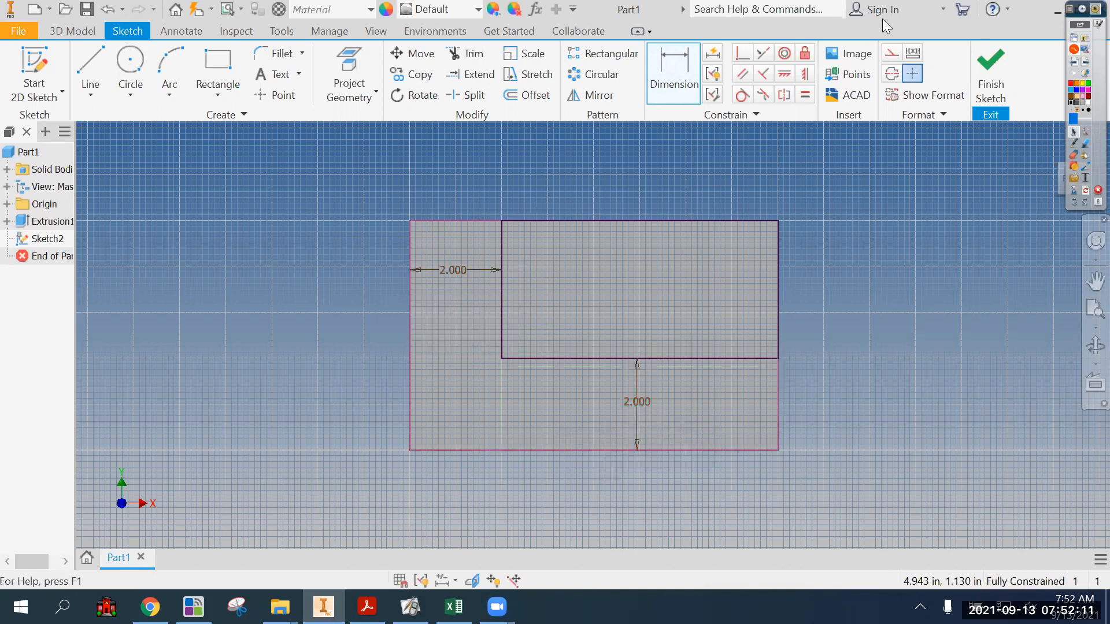
pyautogui.click(991, 74)
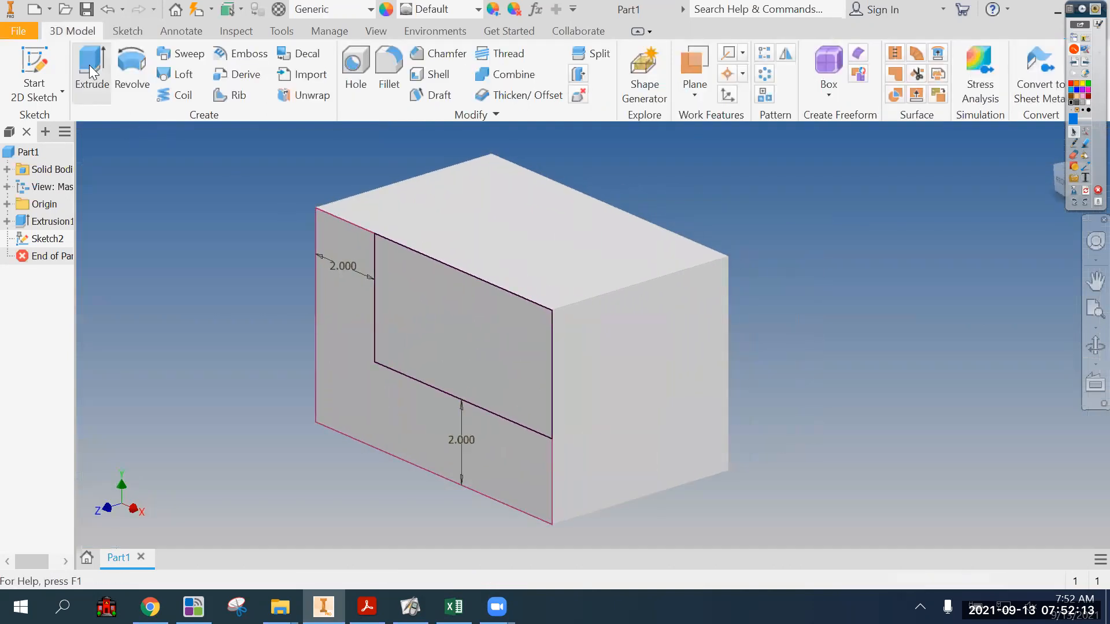
# - Cut the sketched rectangle through the whole block with Extrude, using the Through All extent
pyautogui.press('e')
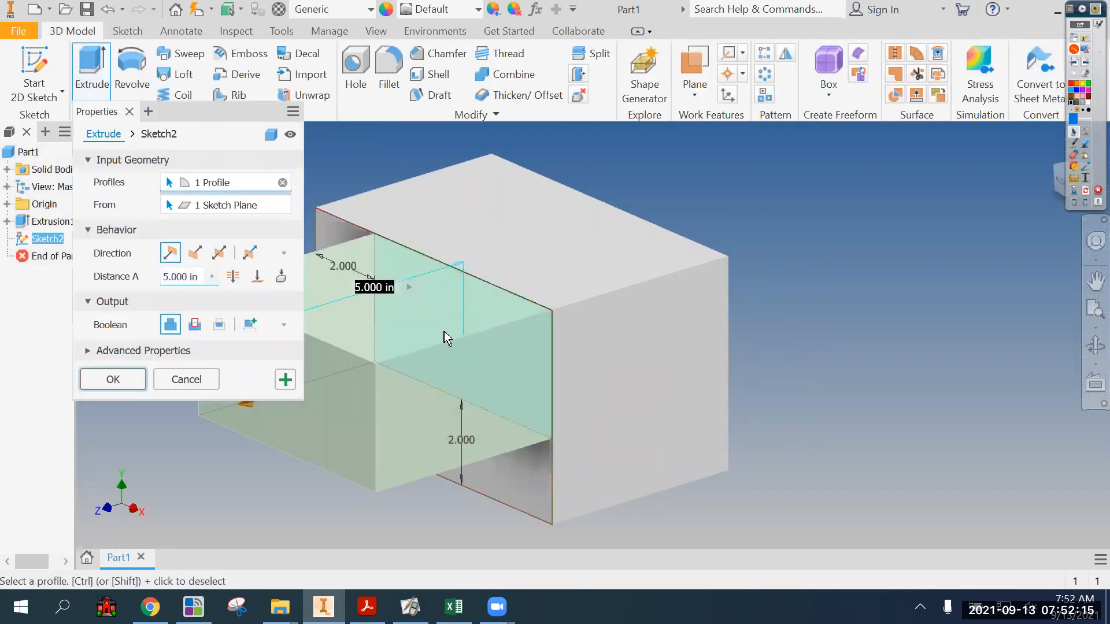
pyautogui.click(194, 326)
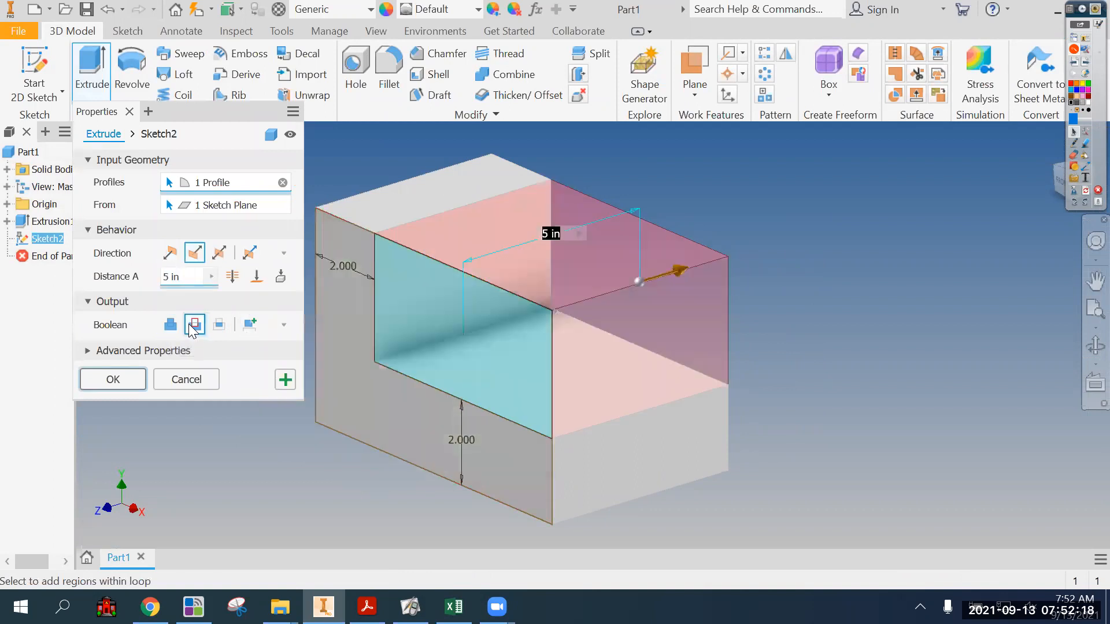
pyautogui.click(232, 278)
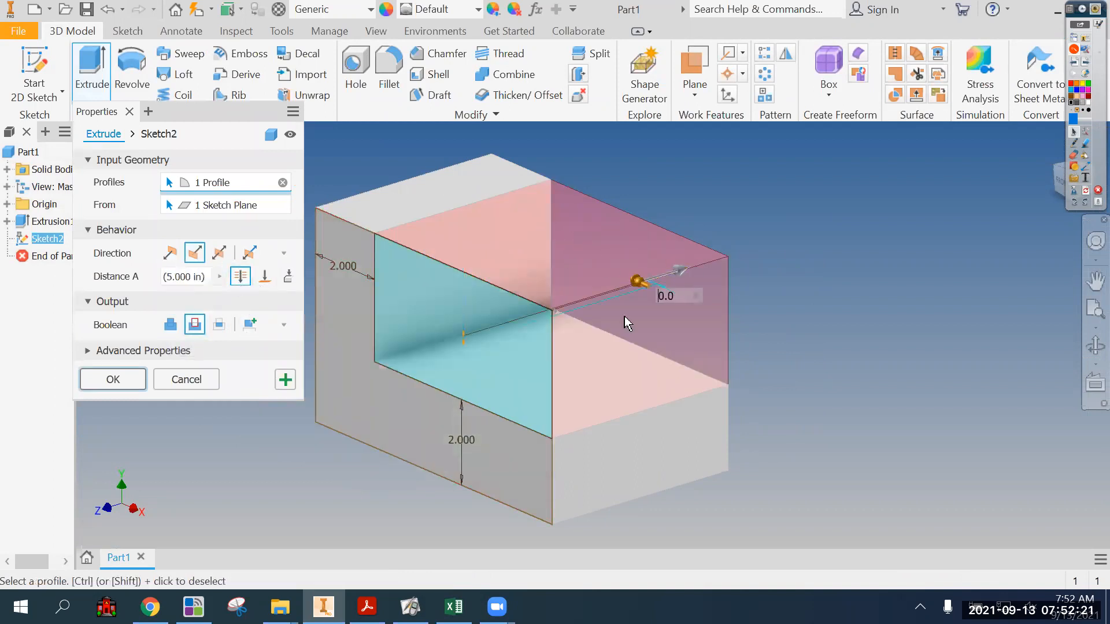
pyautogui.click(113, 380)
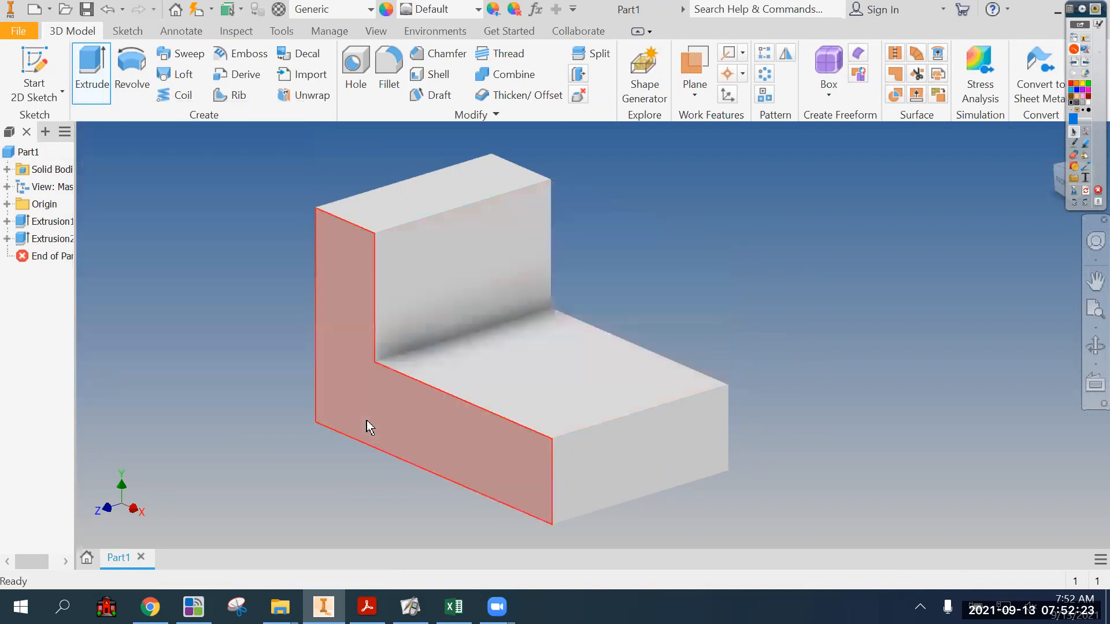
# - Bring up the Green Sheet PDF, trace the slot in red on drawing A and on the lower step's top face, and clear the ink
pyautogui.click(366, 607)
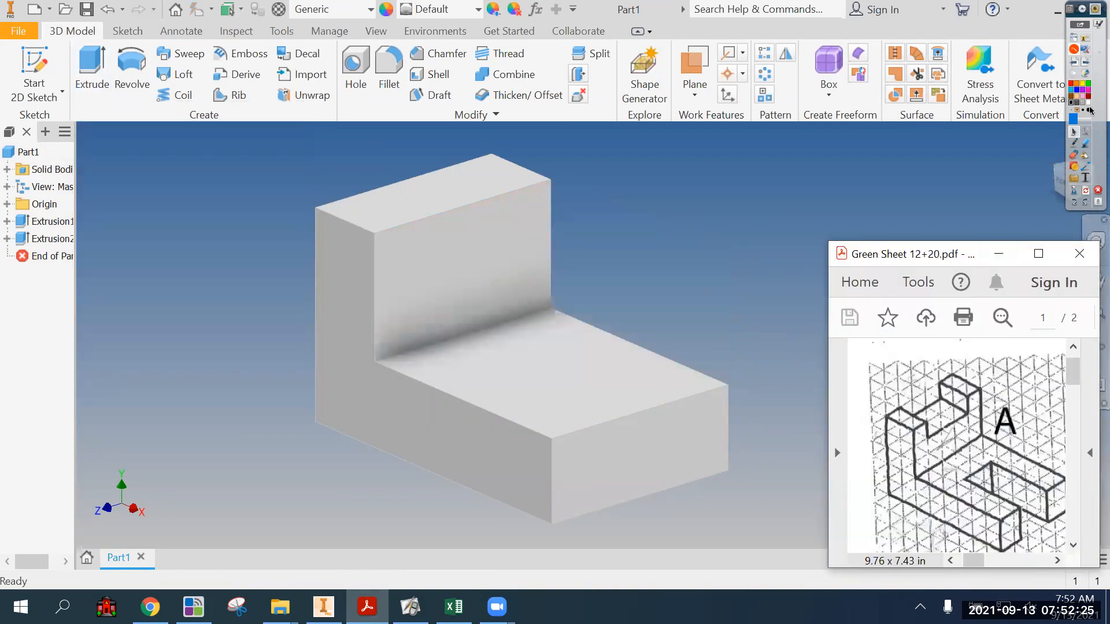
pyautogui.click(1076, 143)
pyautogui.moveTo(1018, 505)
pyautogui.mouseDown()
pyautogui.moveTo(970, 490)
pyautogui.moveTo(1045, 477)
pyautogui.mouseUp()
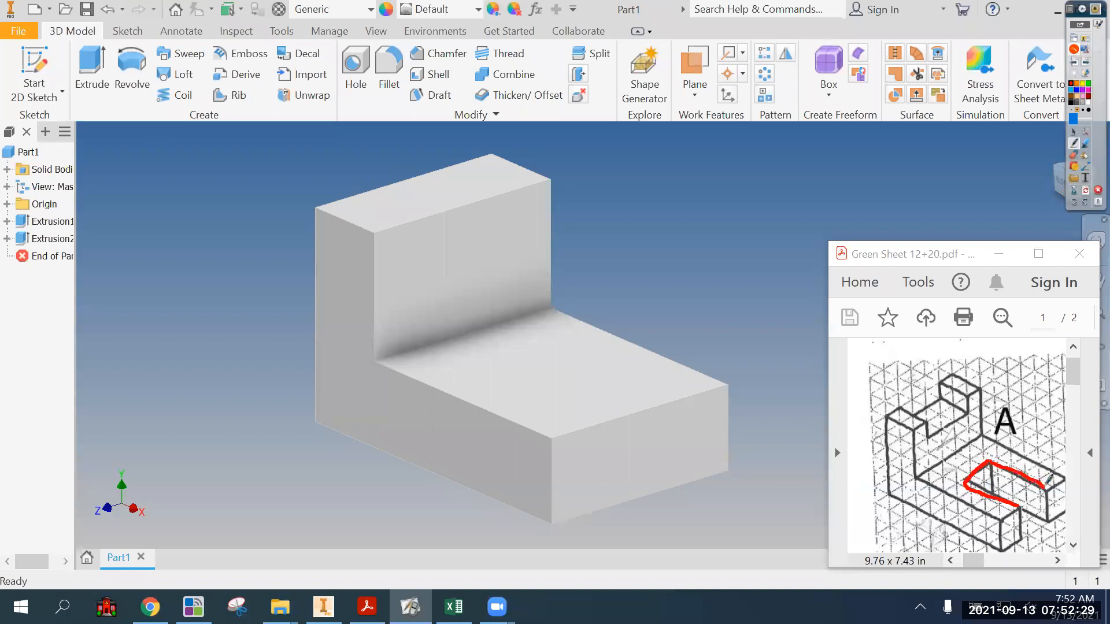
pyautogui.click(1090, 192)
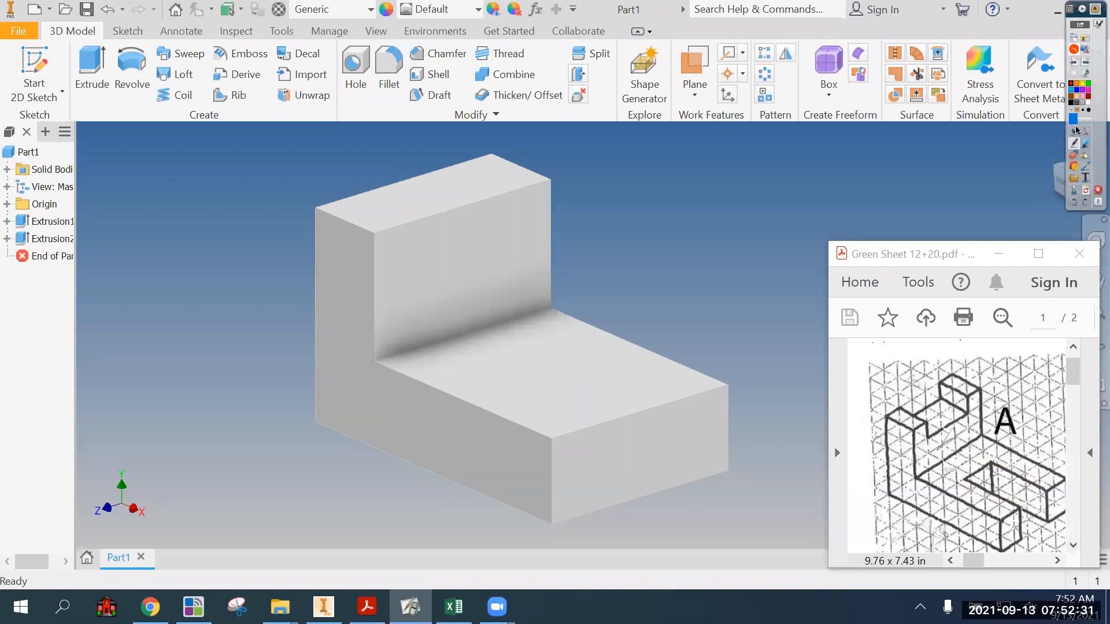
pyautogui.click(1075, 143)
pyautogui.moveTo(618, 414)
pyautogui.mouseDown()
pyautogui.moveTo(509, 365)
pyautogui.moveTo(567, 347)
pyautogui.moveTo(630, 405)
pyautogui.mouseUp()
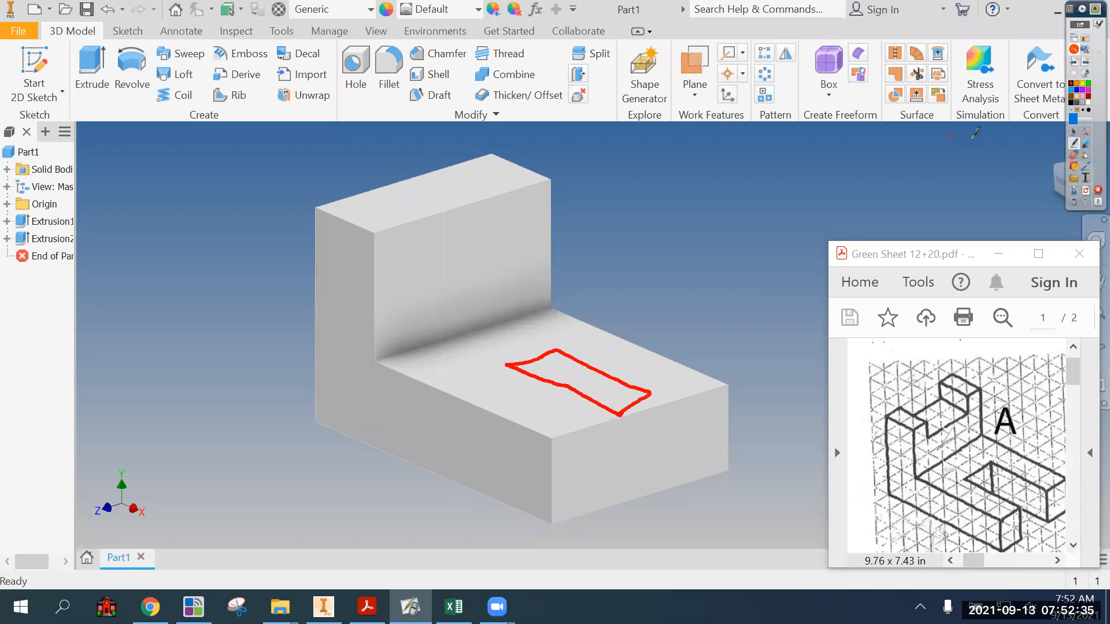
pyautogui.click(1084, 185)
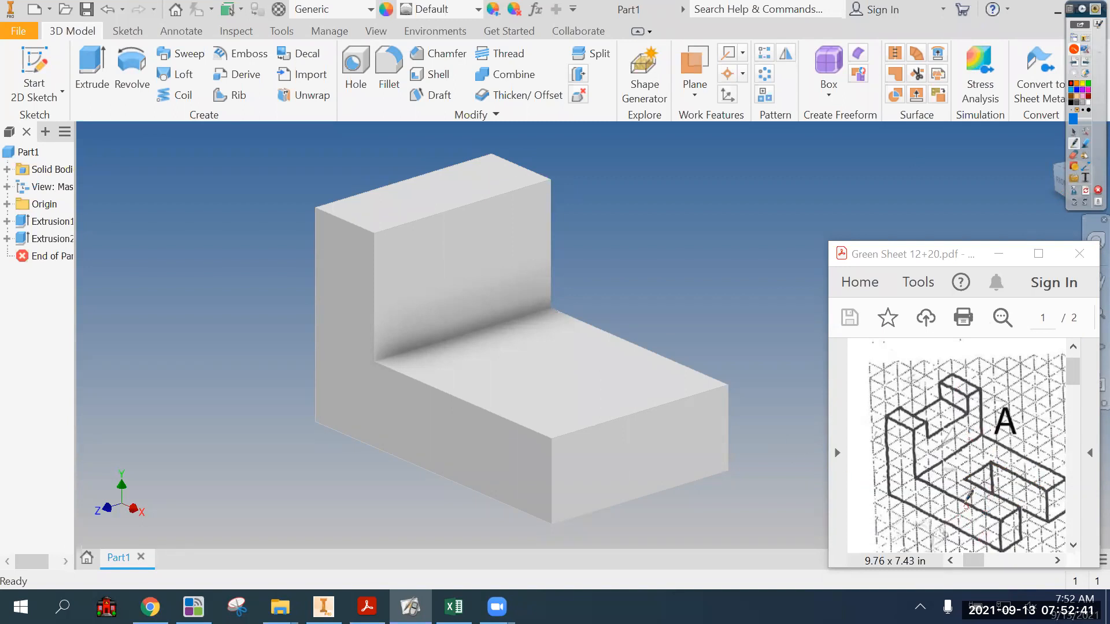
# - Mark the widths around the slot in red on drawing A and its opening on the lower step's end edge, then clear the ink
pyautogui.moveTo(975, 485); pyautogui.dragTo(1006, 505)
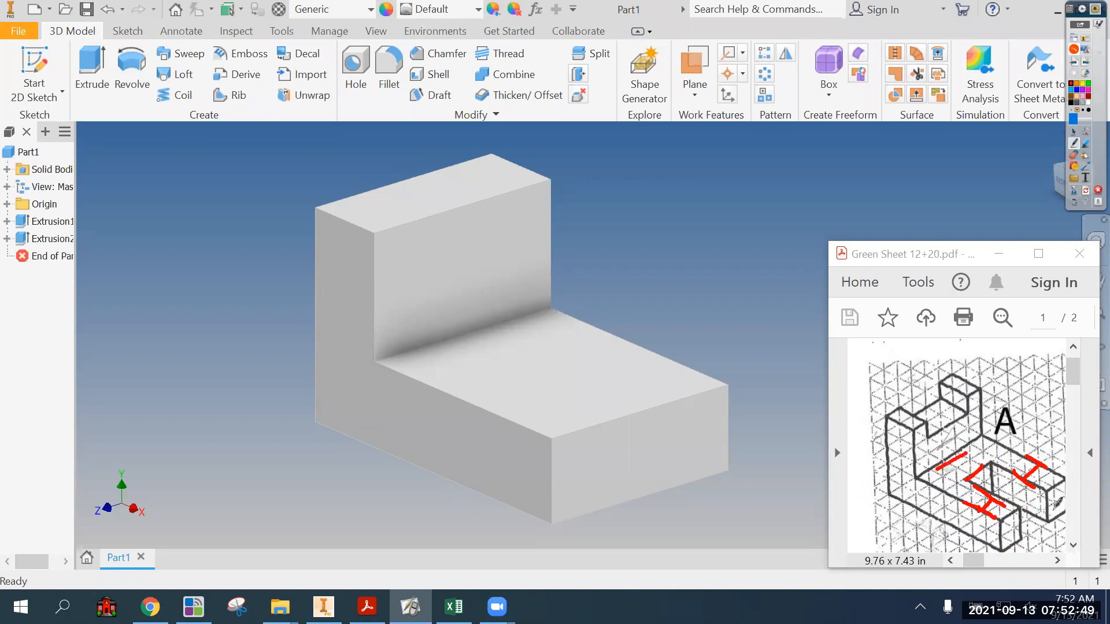
pyautogui.moveTo(667, 403); pyautogui.dragTo(602, 425)
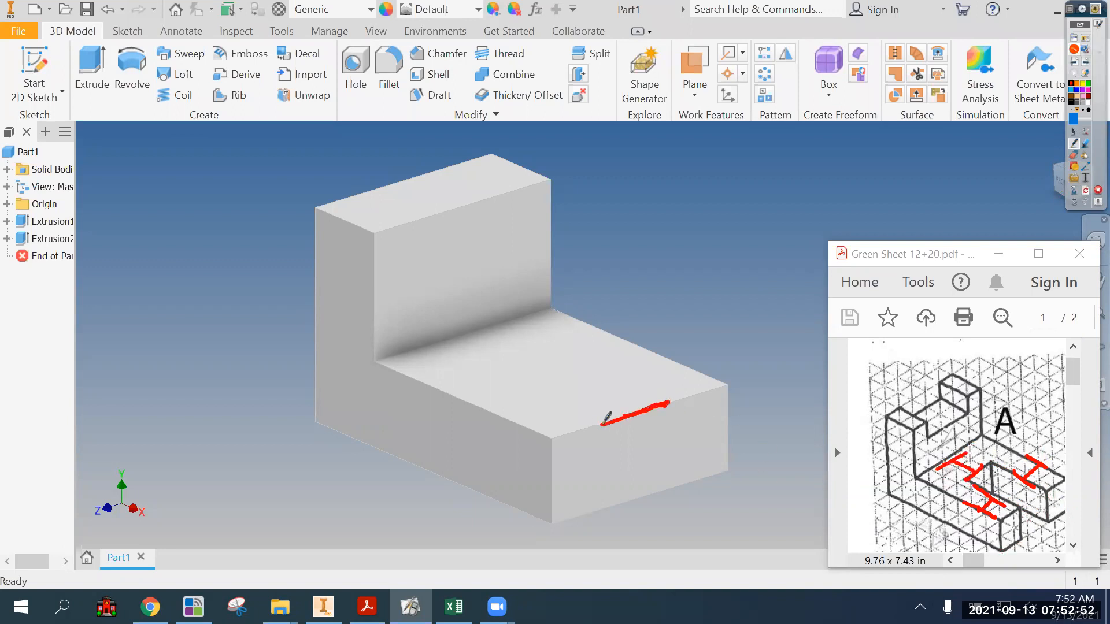
pyautogui.click(1085, 190)
pyautogui.click(1074, 132)
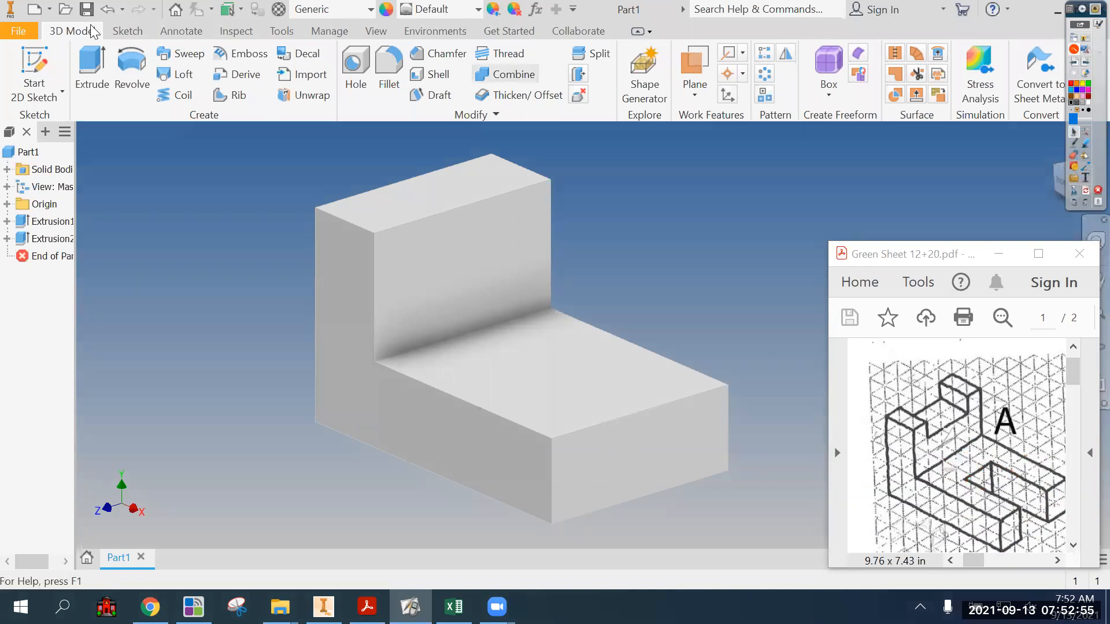
# - Start a sketch on the lower step's top face and draw a slot rectangle running inward from the middle of its outer end edge
pyautogui.click(34, 64)
pyautogui.click(597, 393)
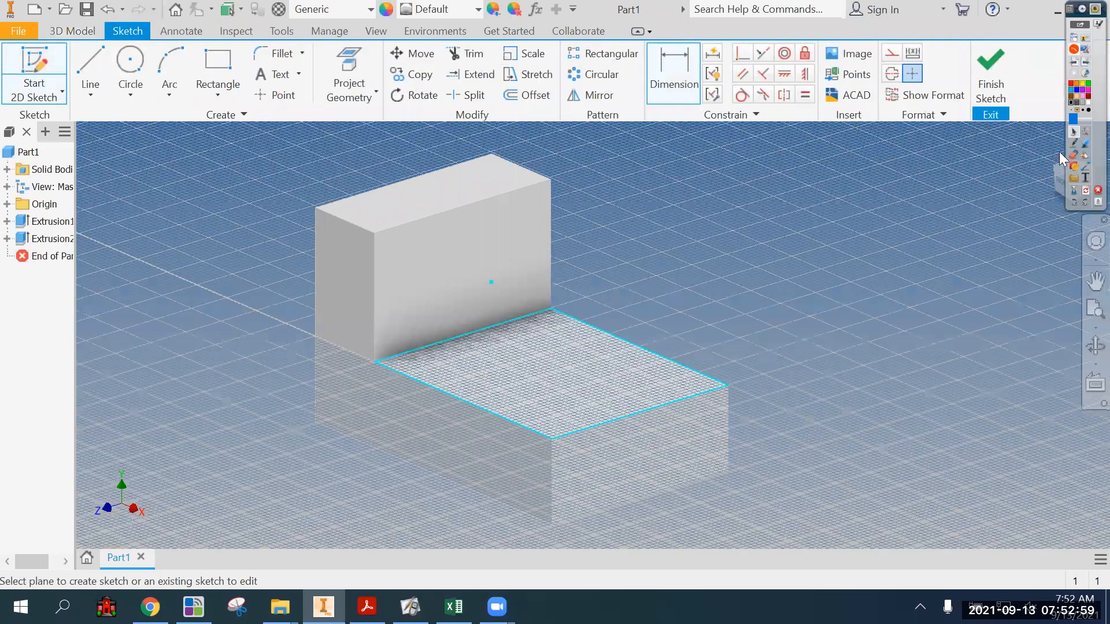
pyautogui.click(1084, 11)
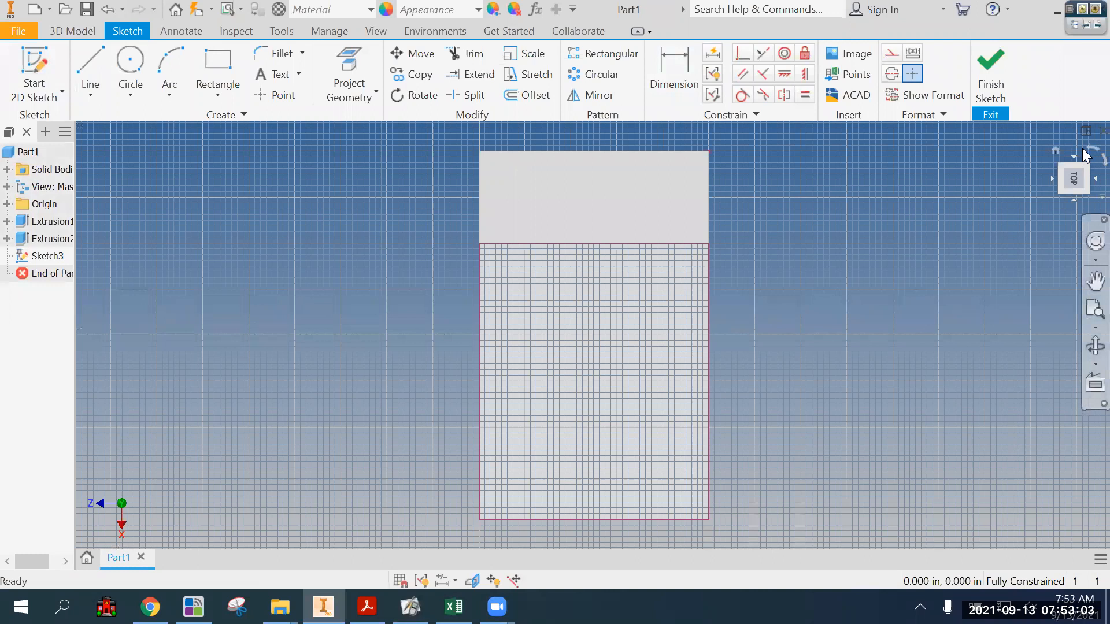
pyautogui.click(1082, 148)
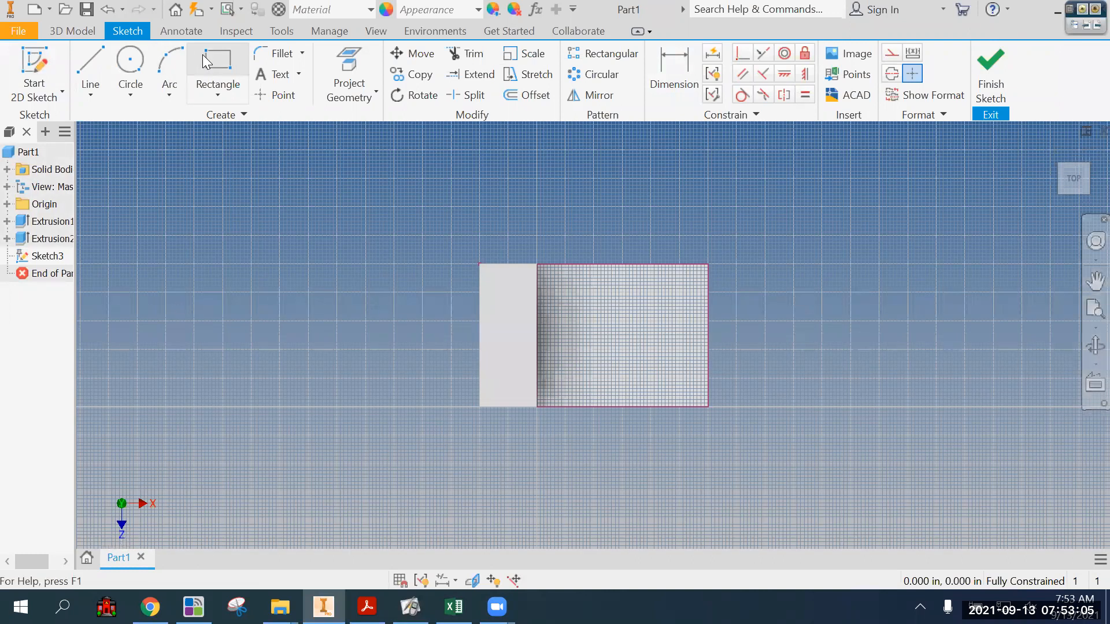
pyautogui.click(217, 63)
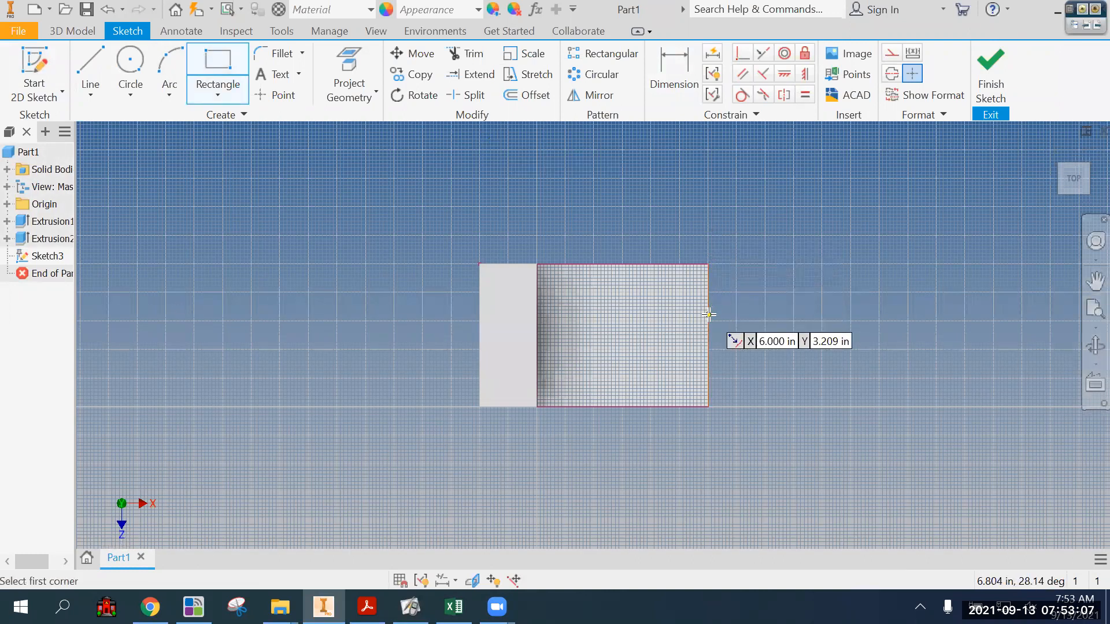
pyautogui.scroll(-3, 711, 313)
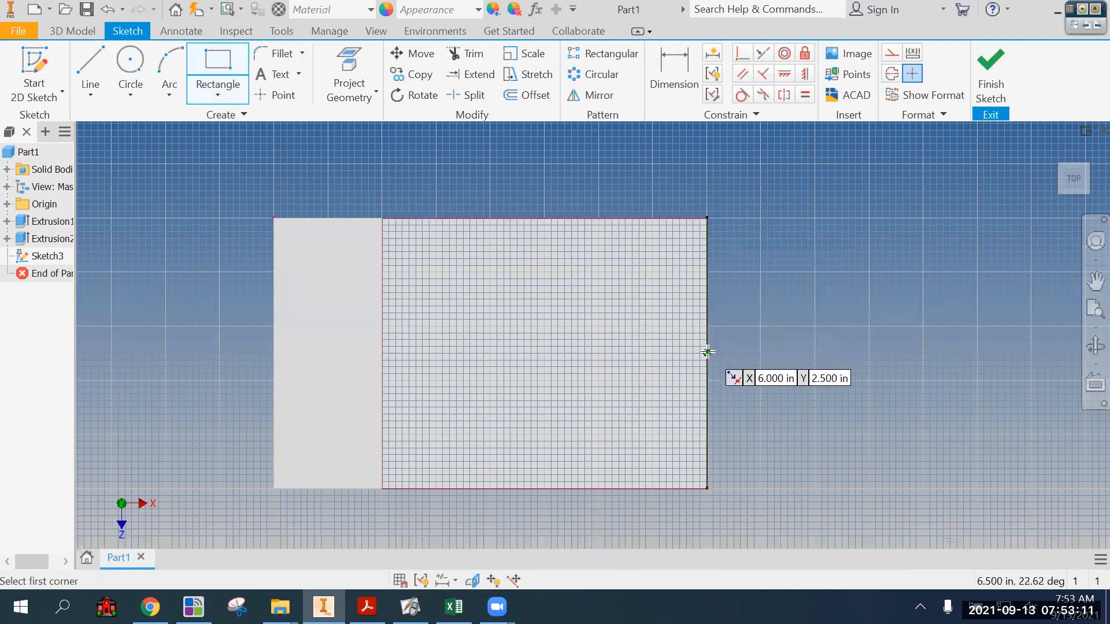
pyautogui.click(707, 298)
pyautogui.click(446, 409)
# - Dimension the slot rectangle's lower long side 1.5 in from the face's bottom edge
pyautogui.press('d')
pyautogui.click(602, 411)
pyautogui.click(595, 489)
pyautogui.click(599, 457)
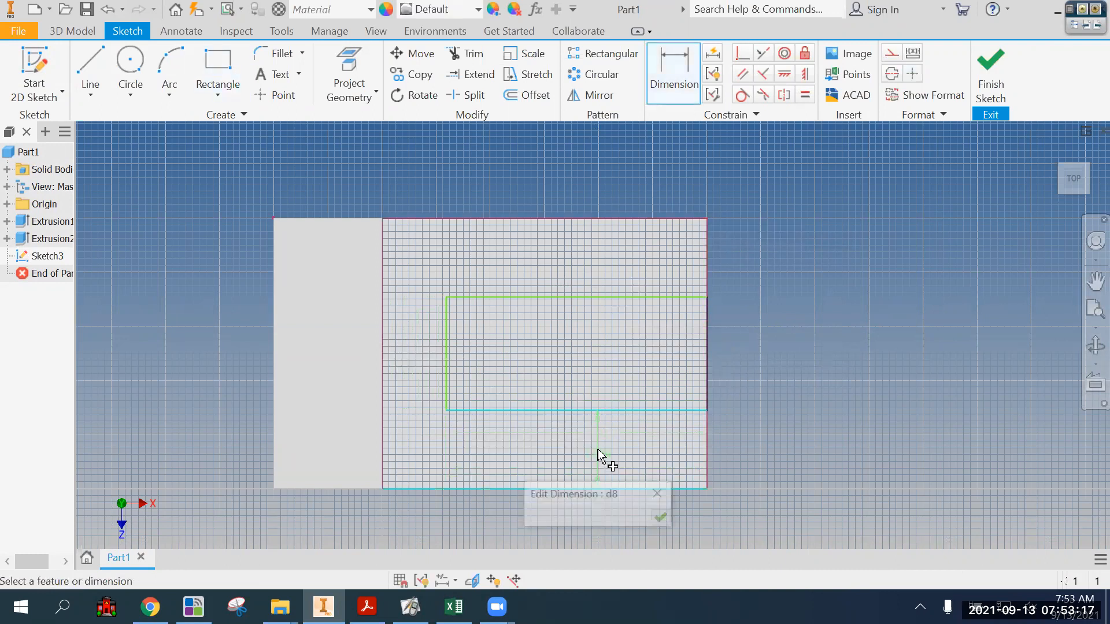
pyautogui.write('1.5')
pyautogui.press('Return')
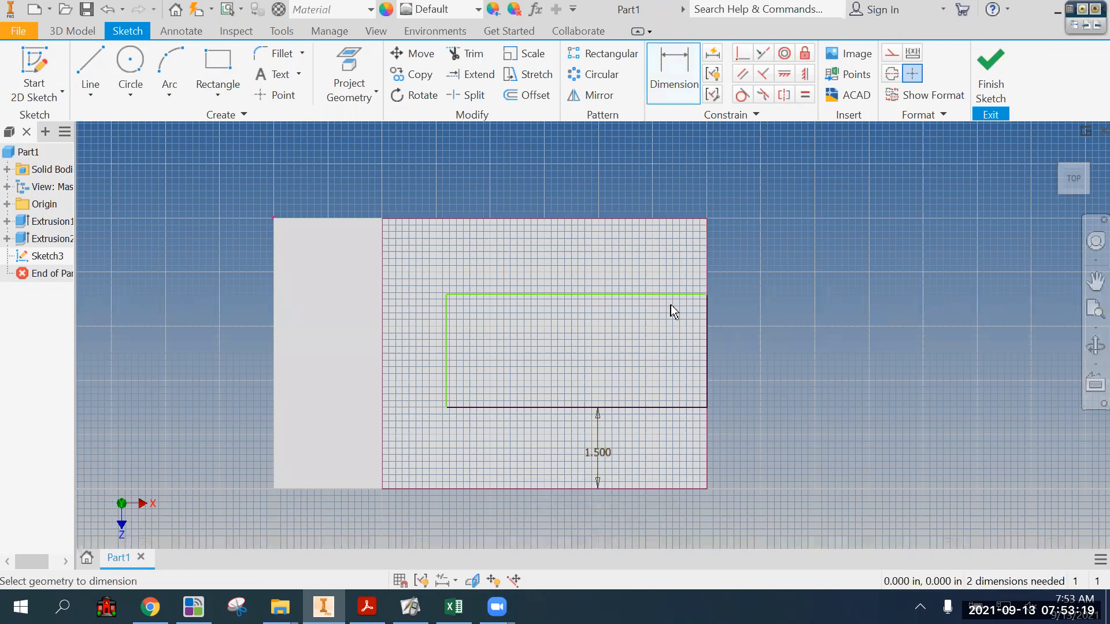
# - Dimension the slot rectangle's upper long side 1.5 in from the face's top edge
pyautogui.click(644, 295)
pyautogui.click(625, 219)
pyautogui.click(627, 243)
pyautogui.write('1.5')
pyautogui.press('Return')
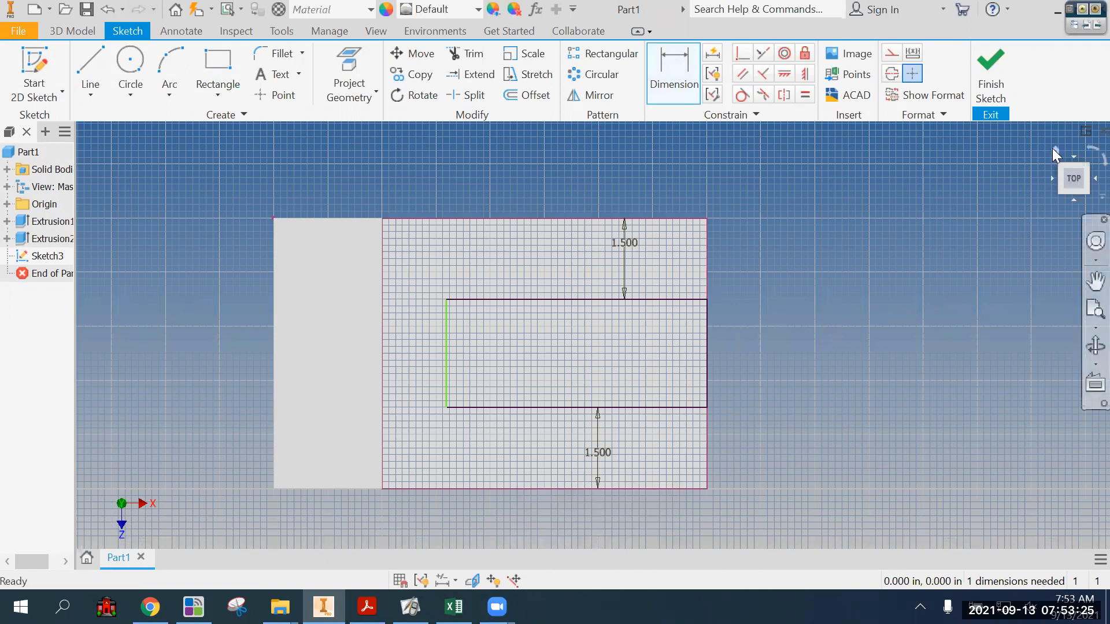
# - Dimension the slot rectangle's inner short side 2 in from the base edge of the upright block
pyautogui.click(1052, 148)
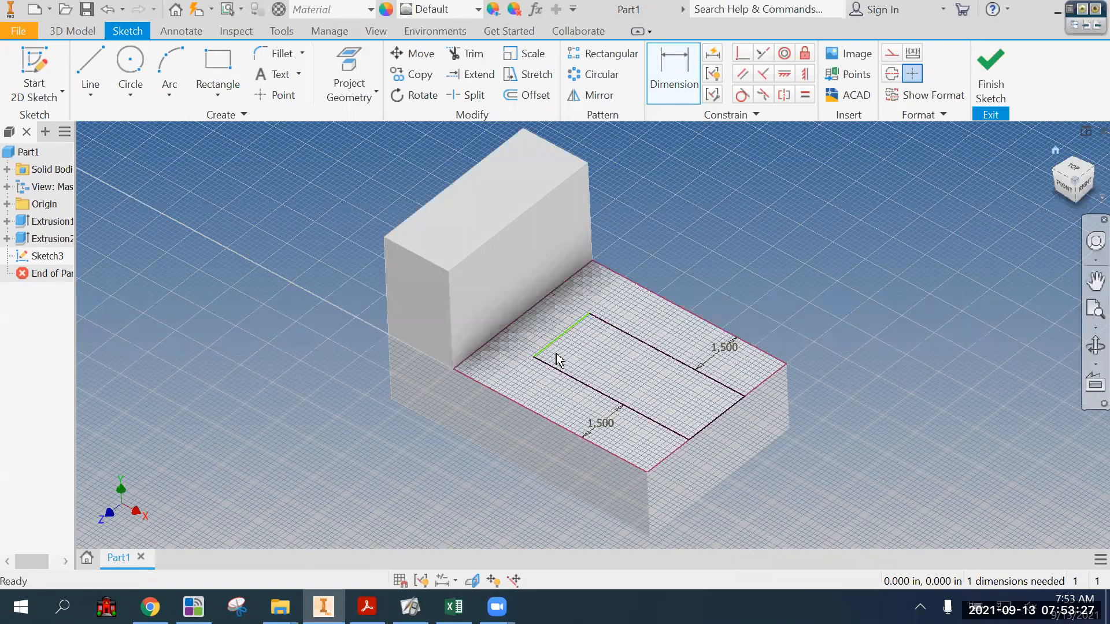
pyautogui.scroll(3, 804, 407)
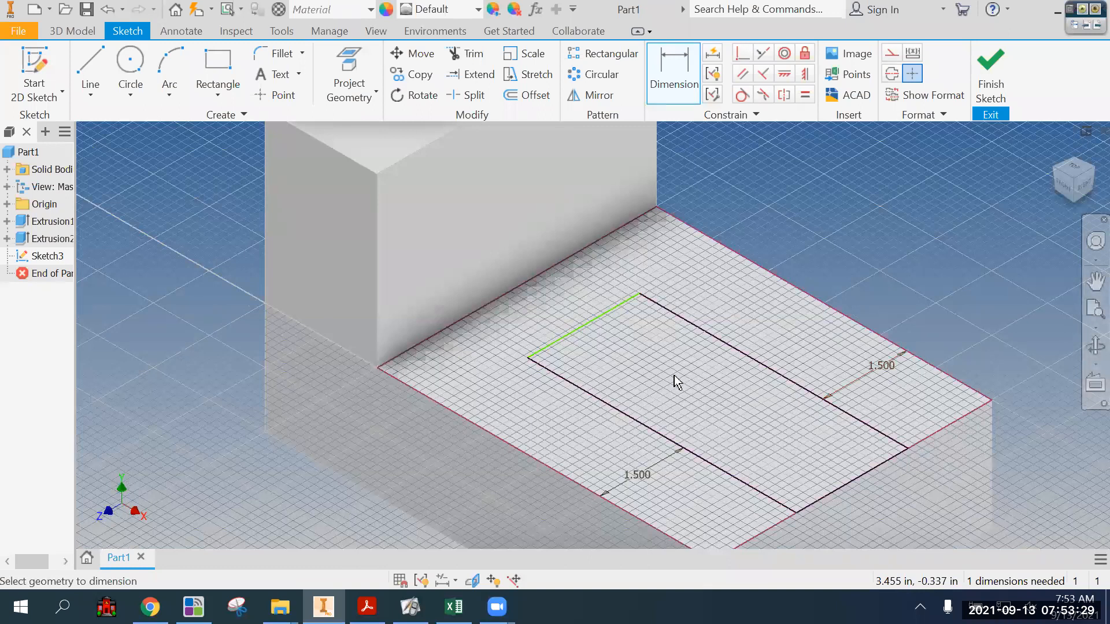
pyautogui.click(1074, 175)
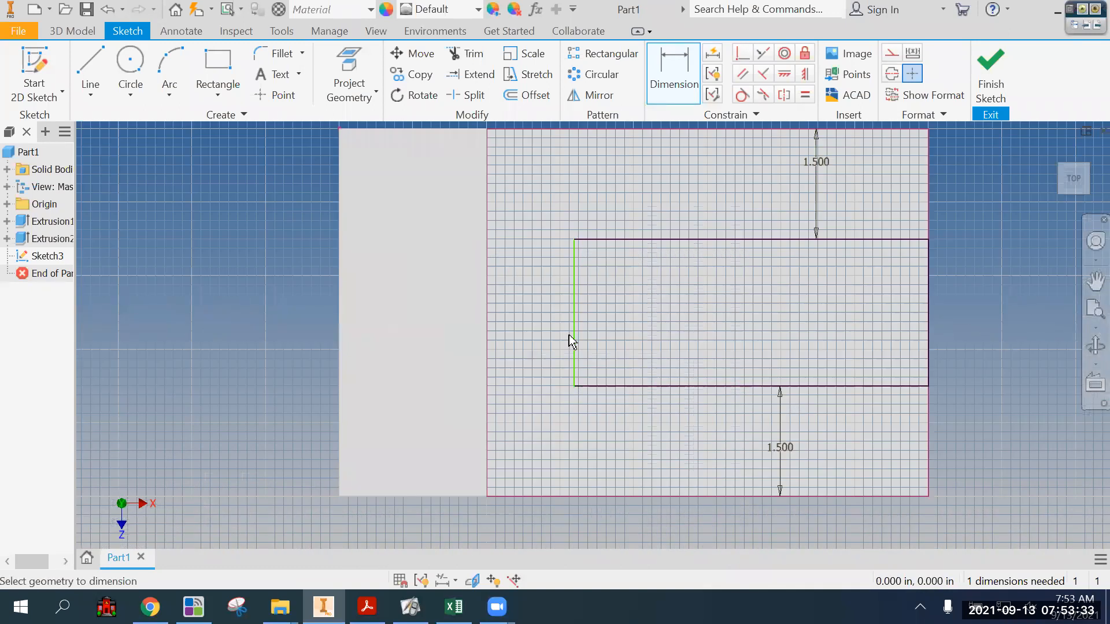
pyautogui.click(573, 334)
pyautogui.click(490, 337)
pyautogui.click(528, 324)
pyautogui.write('2')
pyautogui.press('Return')
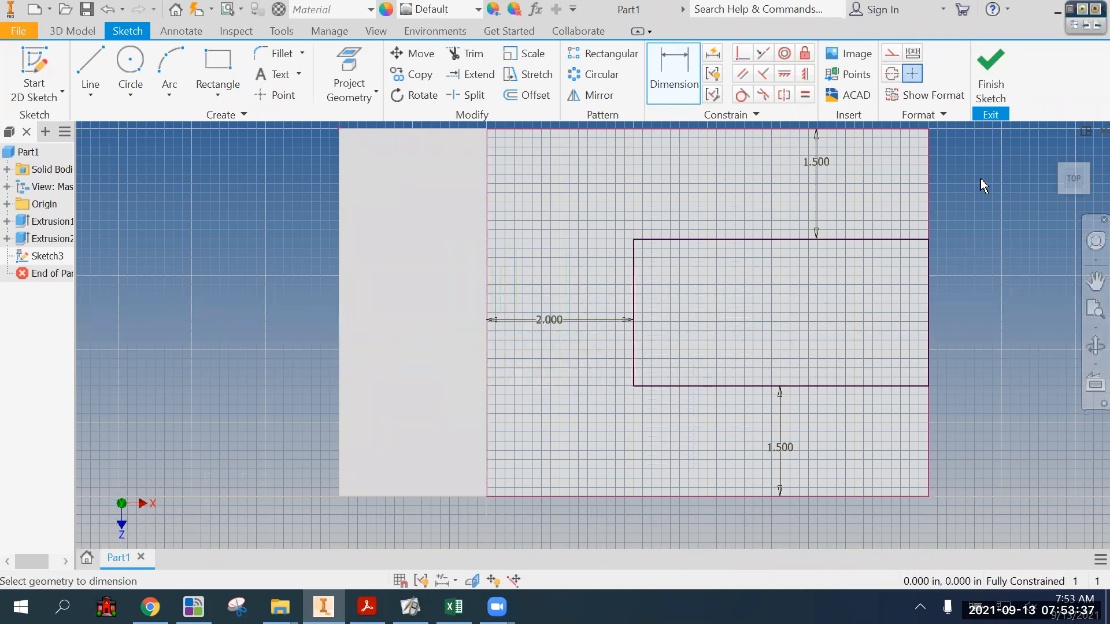
# - Circle the sketch's constraint status in red ink, then clear the ink
pyautogui.click(1080, 10)
pyautogui.click(1074, 143)
pyautogui.moveTo(1061, 565)
pyautogui.mouseDown()
pyautogui.moveTo(960, 575)
pyautogui.moveTo(1024, 560)
pyautogui.mouseUp()
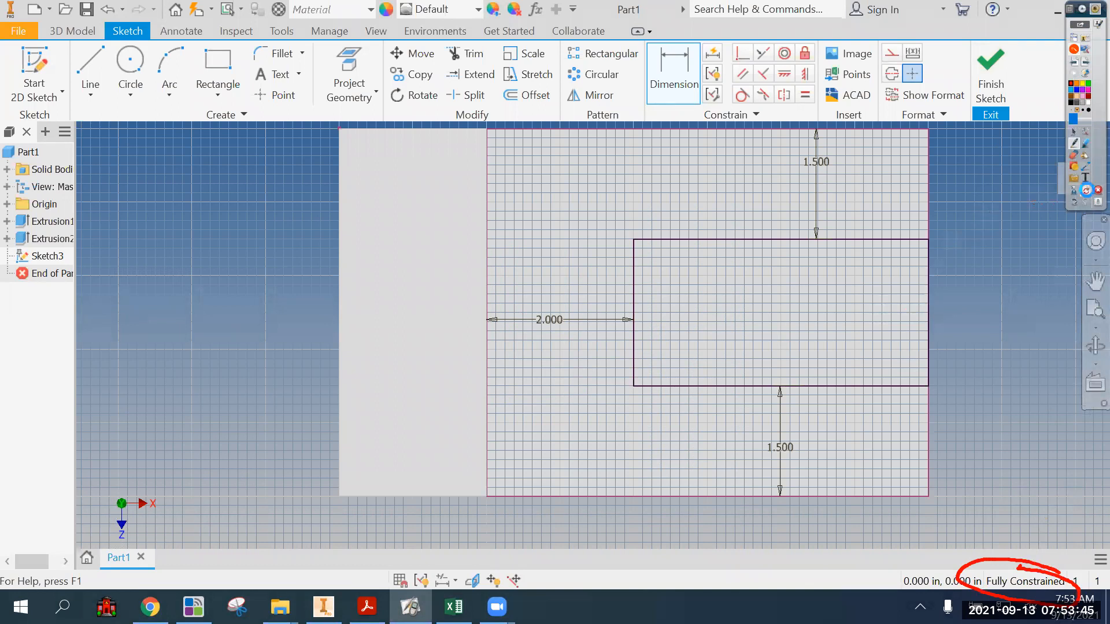
pyautogui.click(1092, 199)
pyautogui.click(1073, 136)
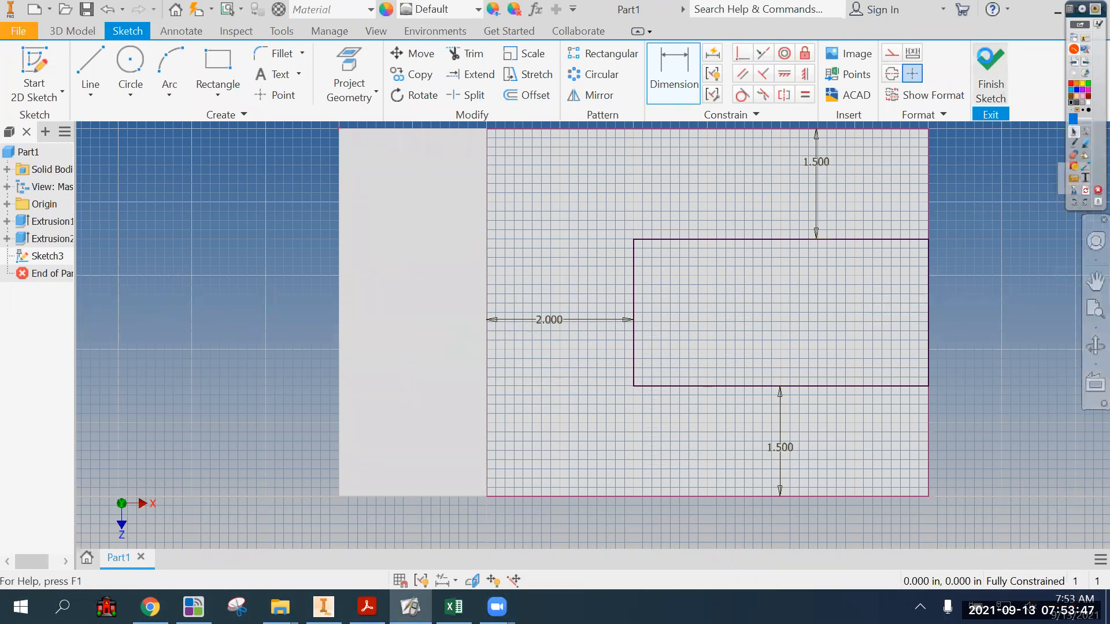
# - Finish the sketch and extrude the slot rectangle as a cut through all of the lower step
pyautogui.click(985, 61)
pyautogui.press('e')
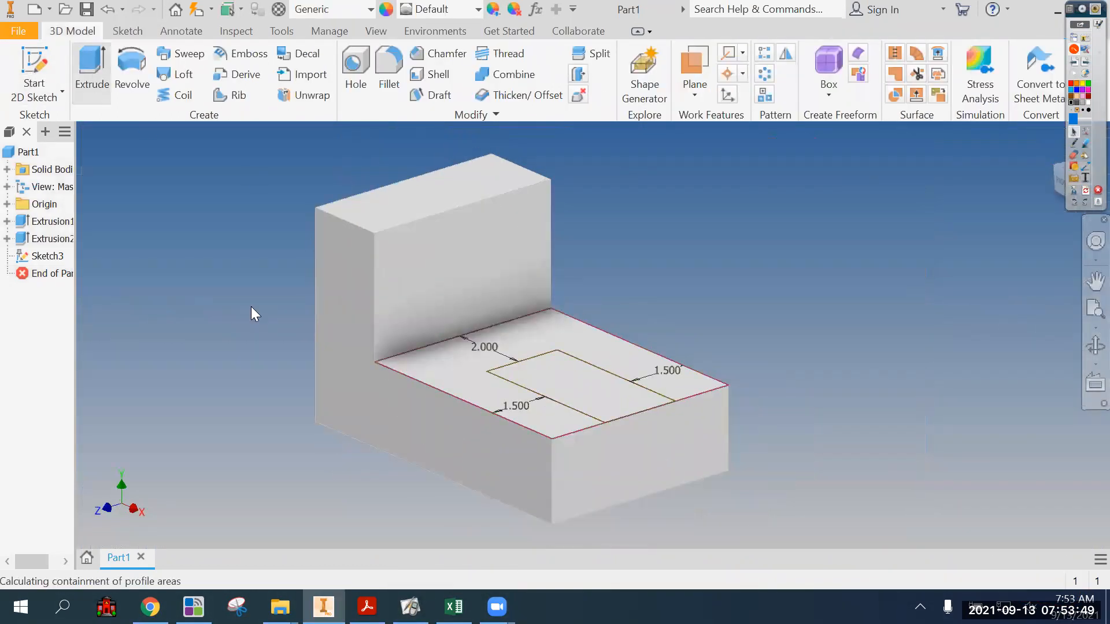
pyautogui.click(585, 411)
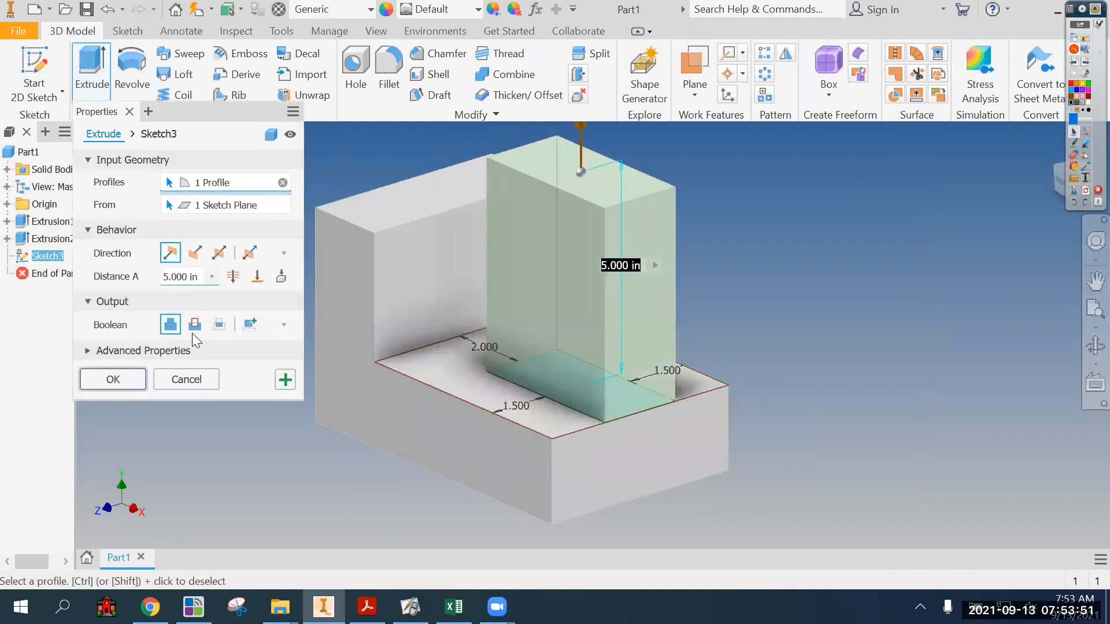
pyautogui.click(195, 325)
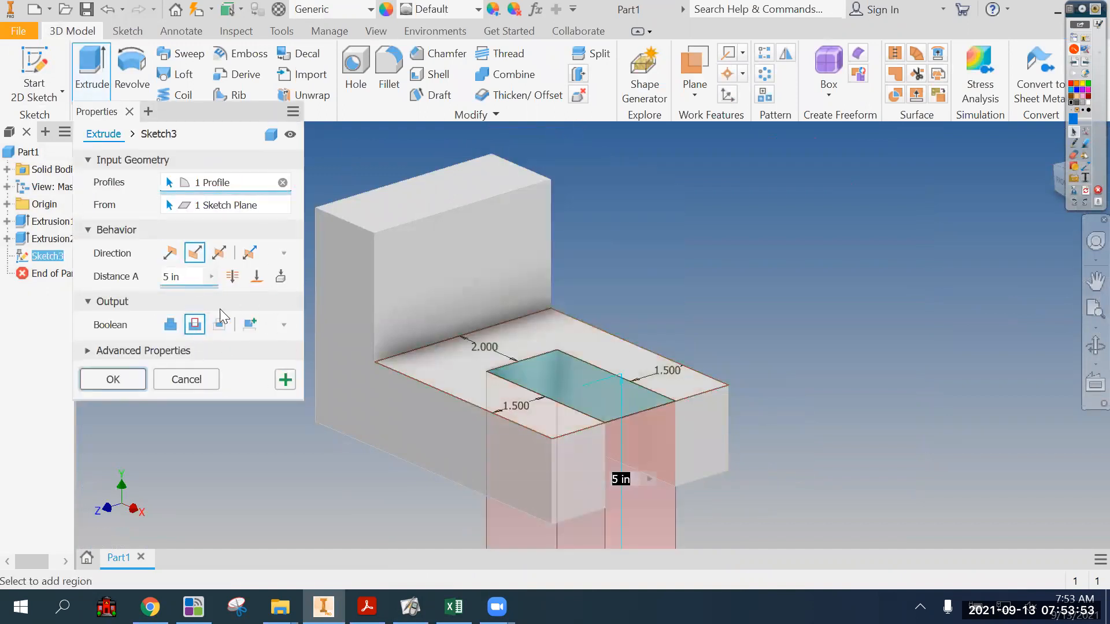
pyautogui.scroll(-4, 763, 323)
pyautogui.scroll(3, 769, 376)
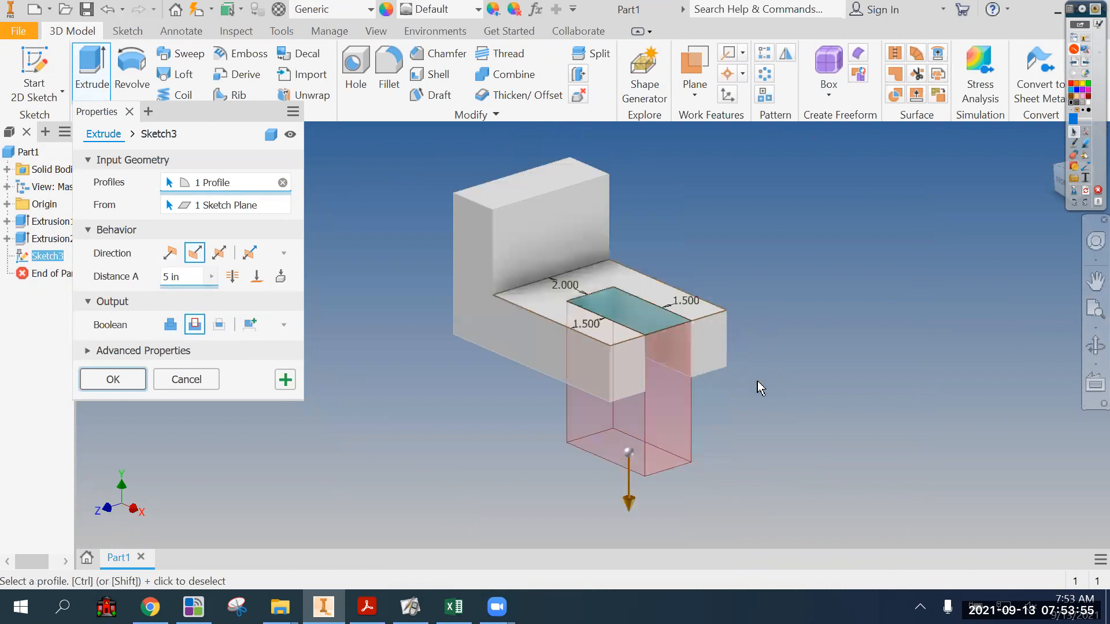
pyautogui.click(232, 276)
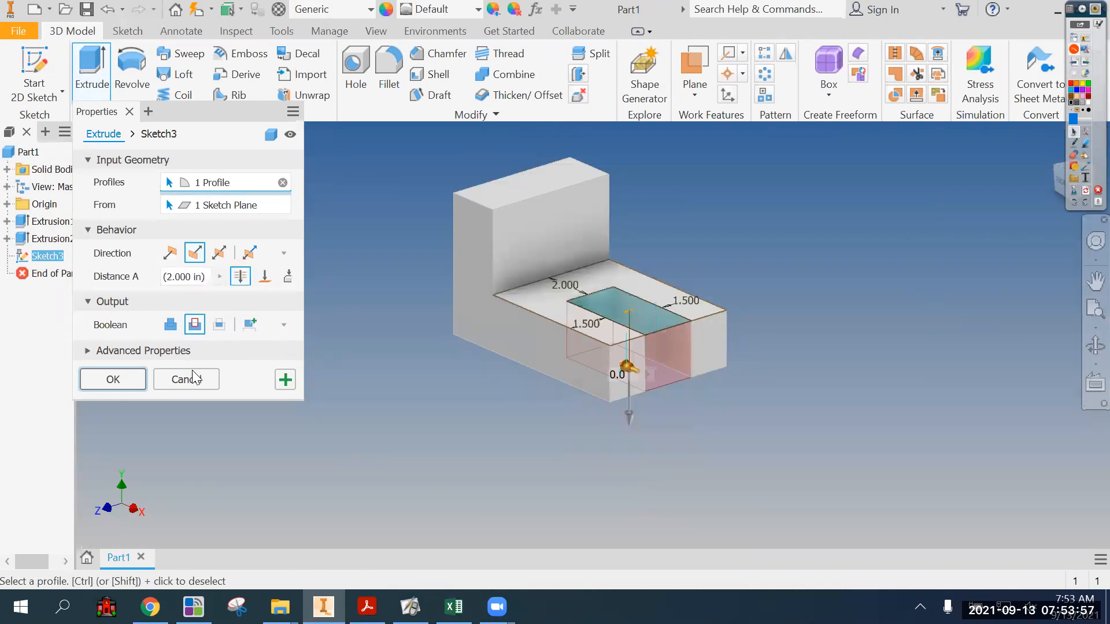
pyautogui.click(110, 379)
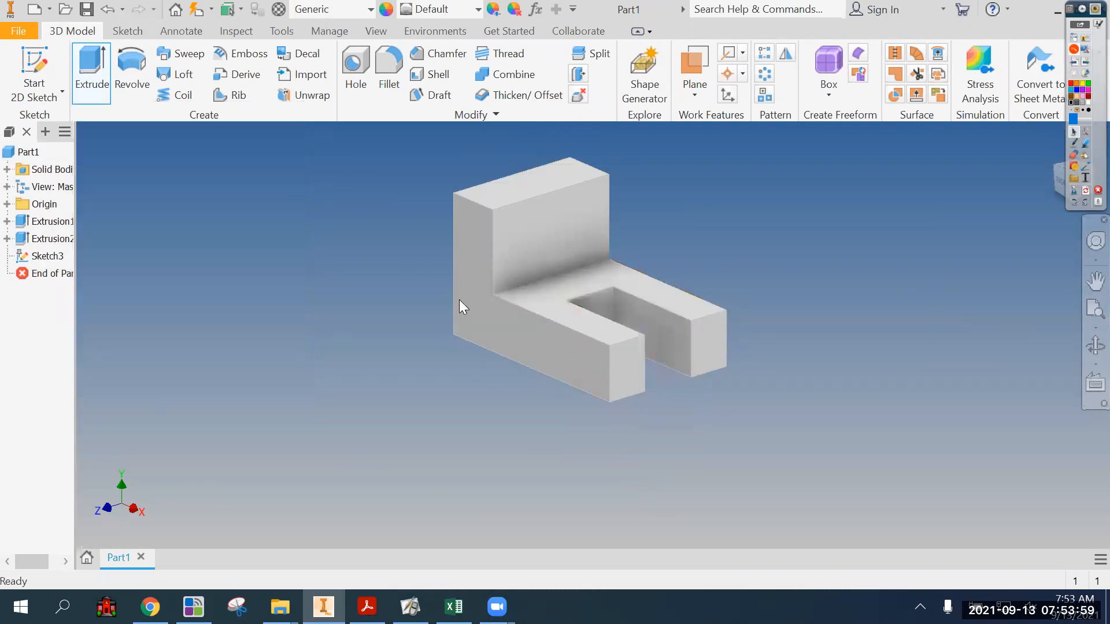
# - Bring up the Green Sheet PDF, outline the notch in drawing A's upright in red, then clear the ink
pyautogui.moveTo(389, 297); pyautogui.dragTo(322, 370, button='middle')
pyautogui.click(367, 607)
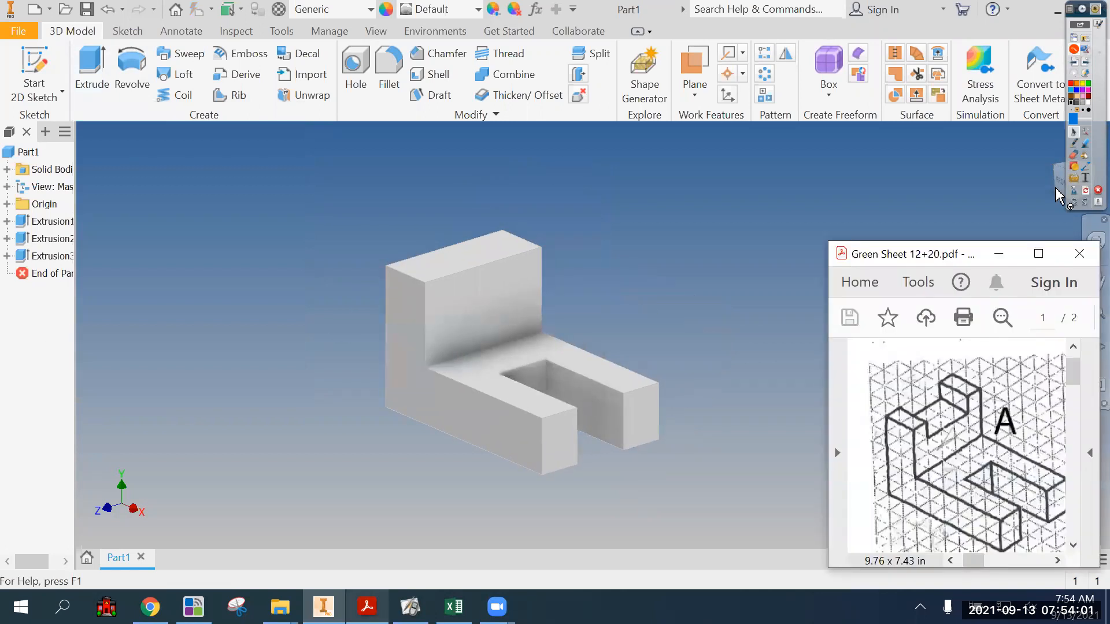
pyautogui.click(1077, 143)
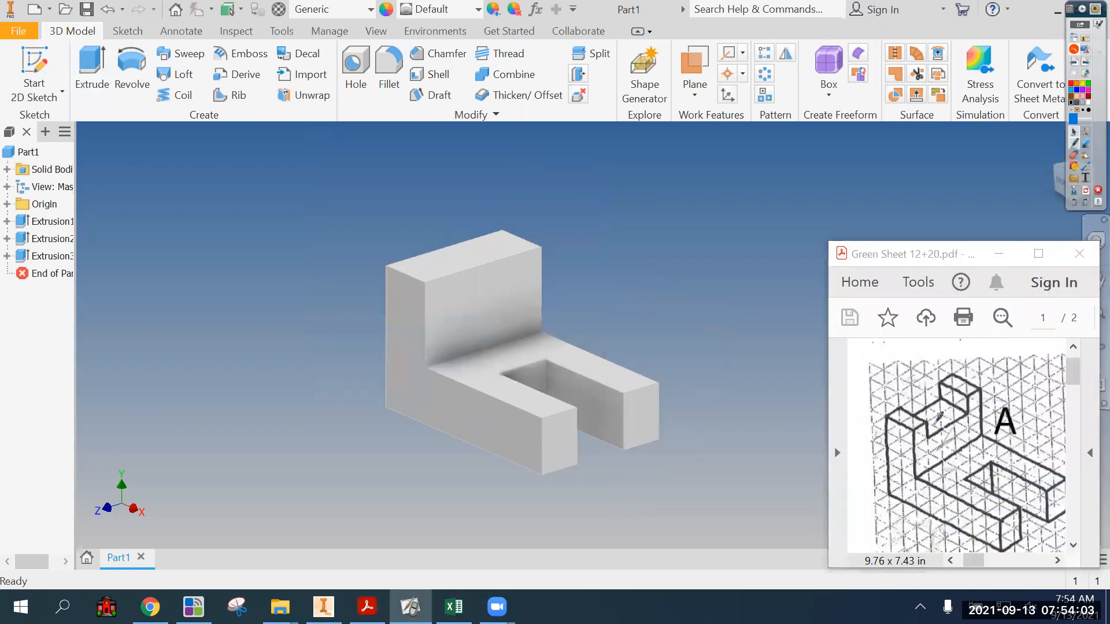
pyautogui.moveTo(935, 431)
pyautogui.mouseDown()
pyautogui.moveTo(976, 411)
pyautogui.moveTo(925, 425)
pyautogui.mouseUp()
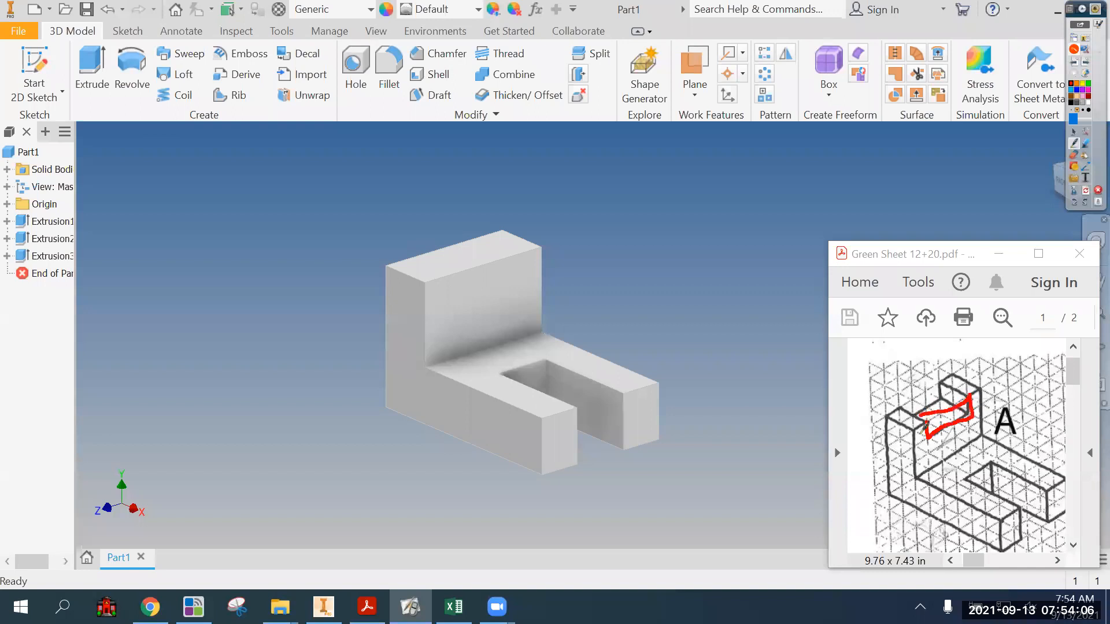
pyautogui.click(1086, 194)
pyautogui.click(1074, 132)
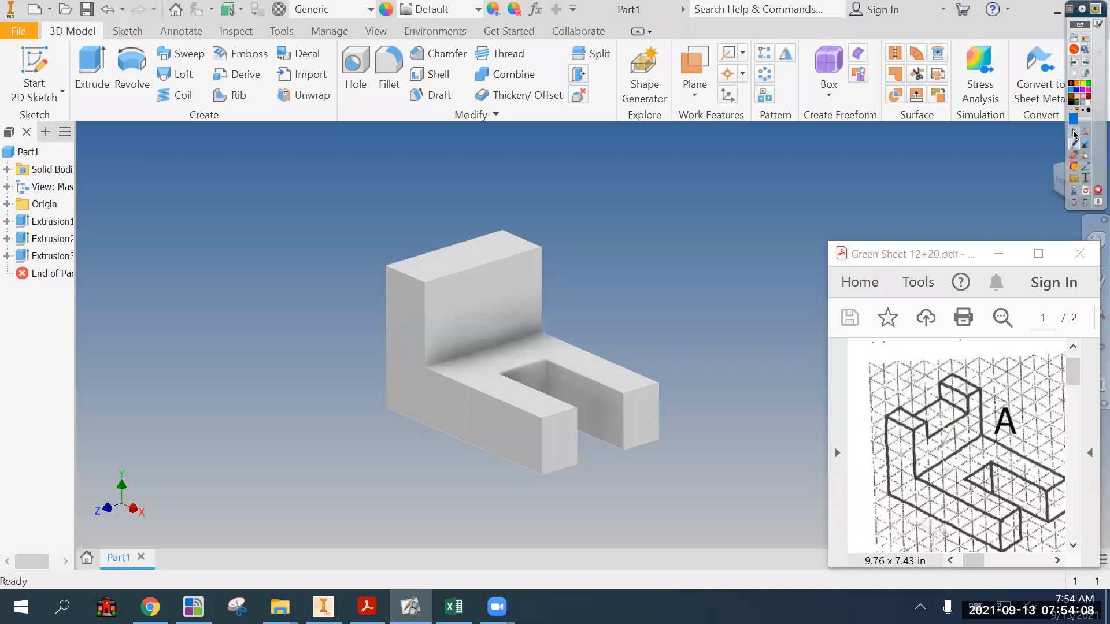
# - Start a sketch on the upright's front face and draw a notch rectangle about 0.84 in deep down from its upper edge
pyautogui.click(38, 56)
pyautogui.click(484, 306)
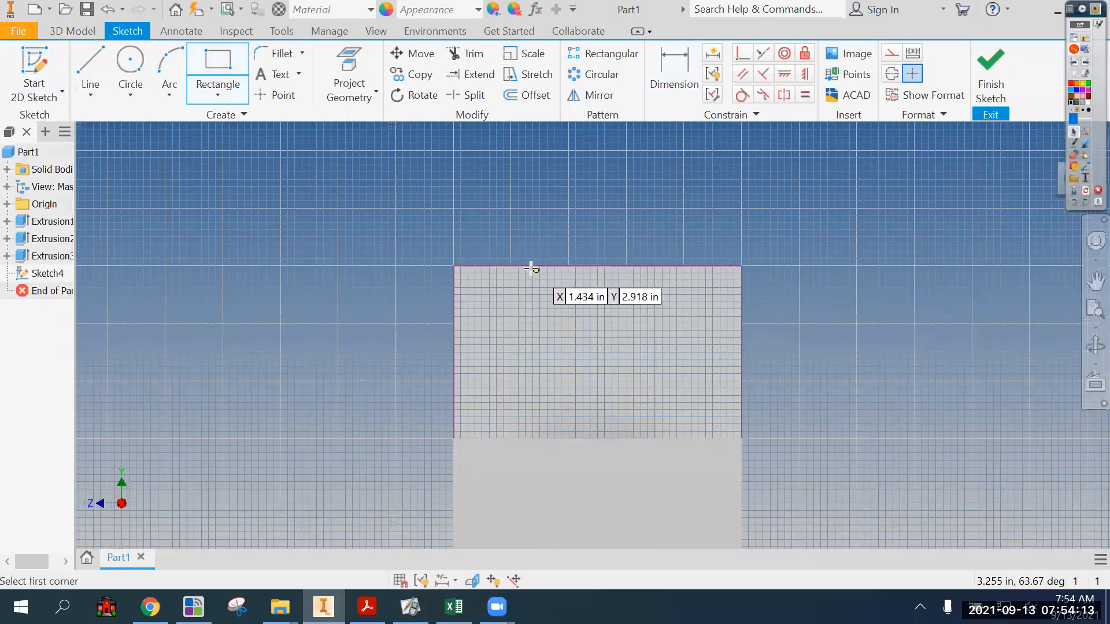
pyautogui.click(525, 267)
pyautogui.click(658, 312)
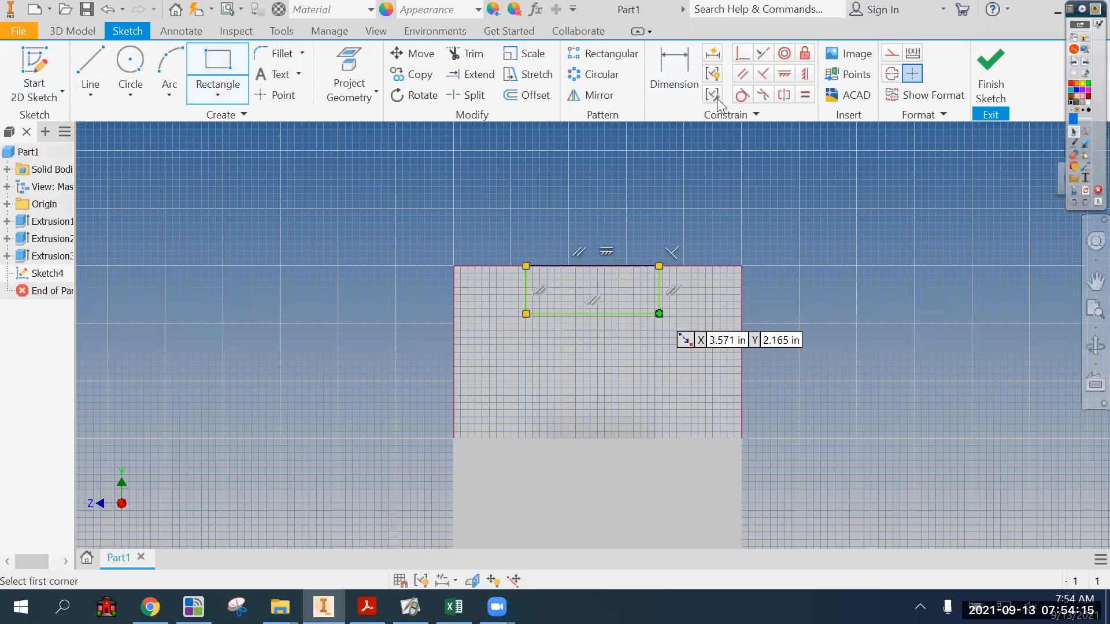
# - Dimension the notch rectangle 3 in wide and 1 in deep
pyautogui.click(675, 70)
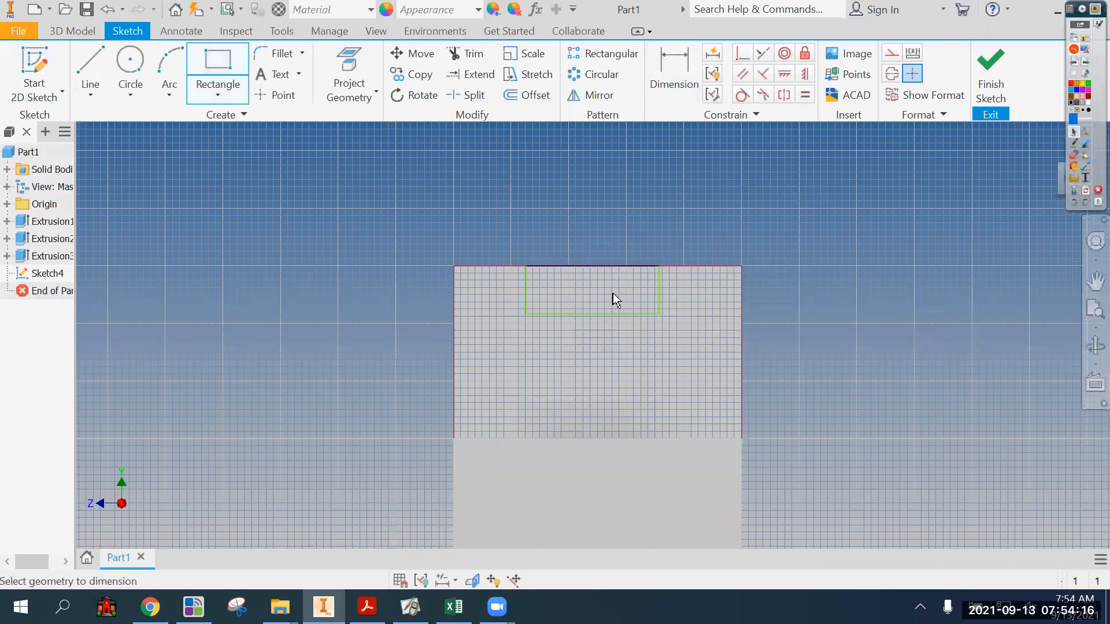
pyautogui.click(611, 337)
pyautogui.write('3')
pyautogui.press('Return')
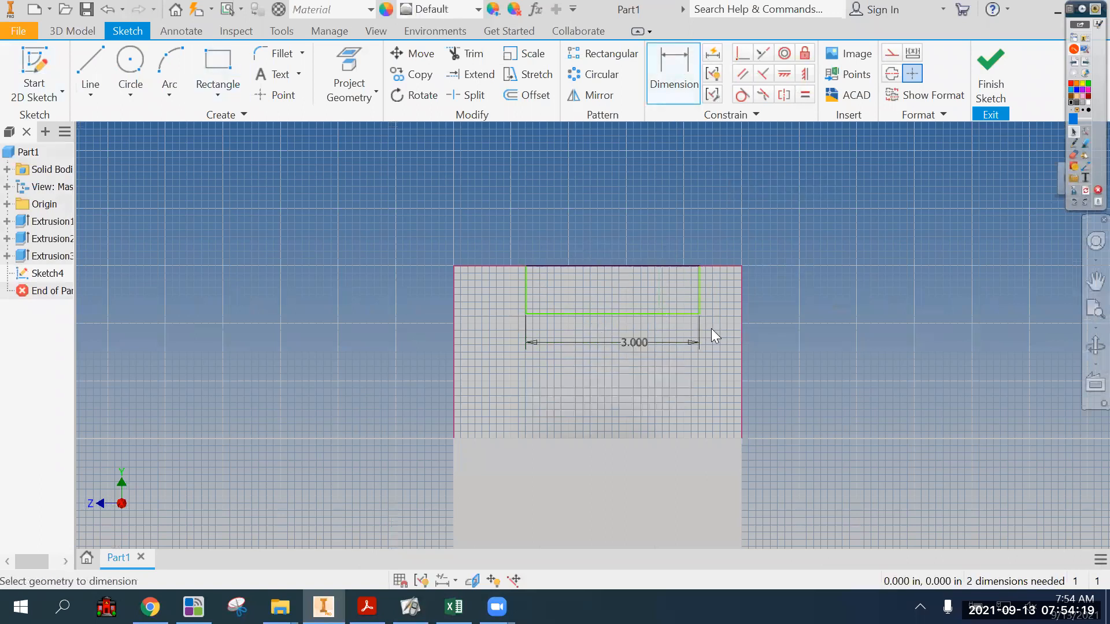
pyautogui.click(688, 303)
pyautogui.click(692, 300)
pyautogui.write('1')
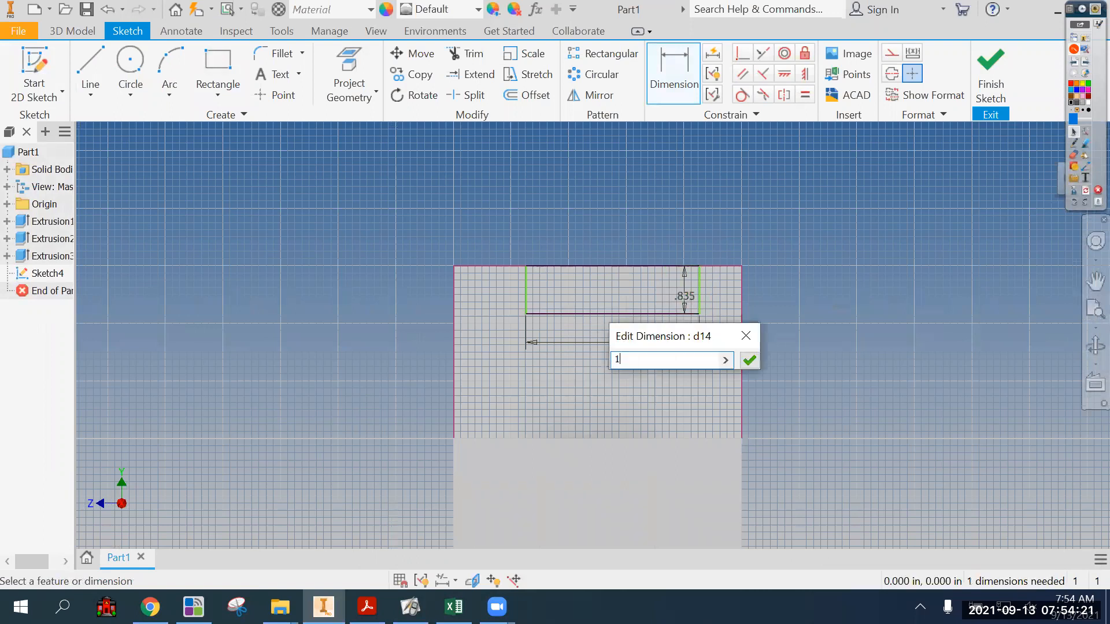
pyautogui.press('Return')
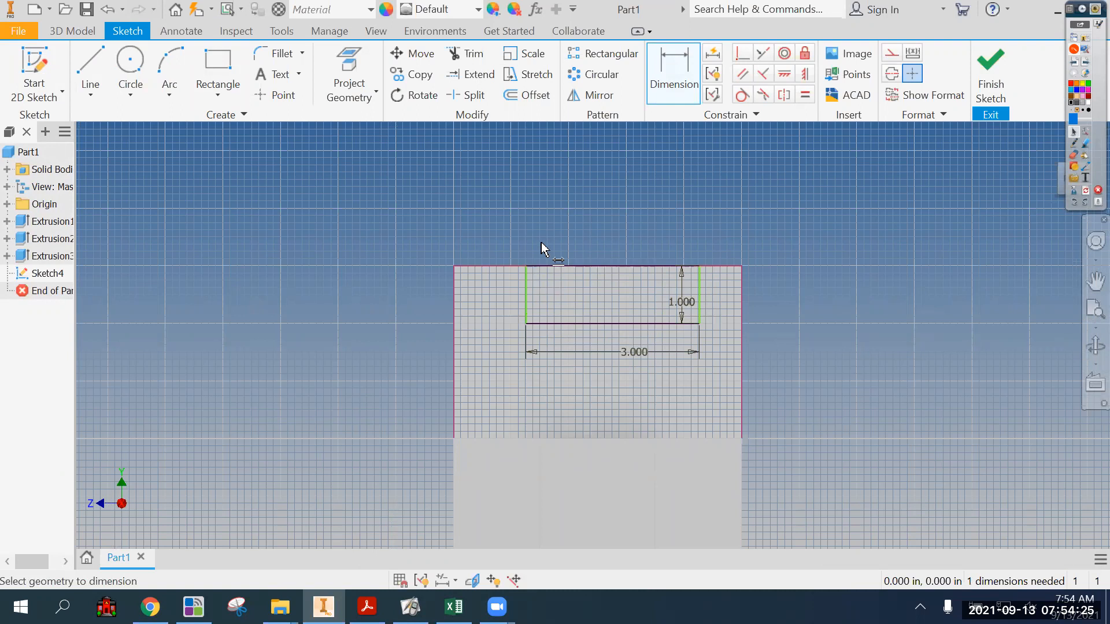
# - Dimension the notch rectangle's left side 1 in from the face's left edge
pyautogui.click(525, 298)
pyautogui.click(454, 301)
pyautogui.click(484, 297)
pyautogui.write('1')
pyautogui.press('Return')
# - Finish the sketch and extrude the notch rectangle as a cut through all of the upright
pyautogui.click(990, 60)
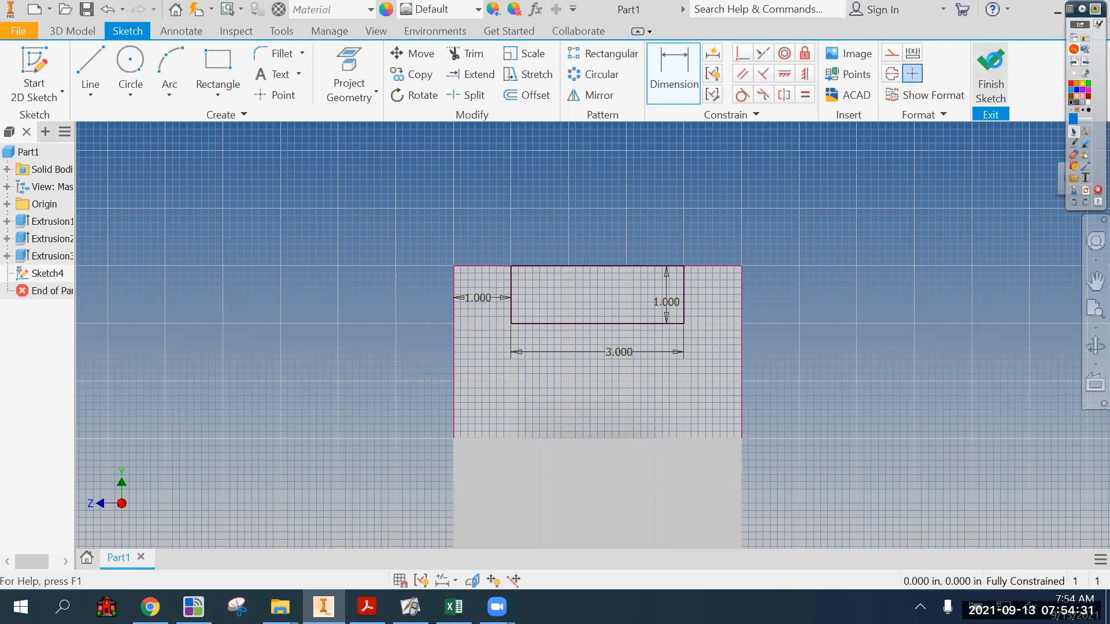
pyautogui.click(91, 66)
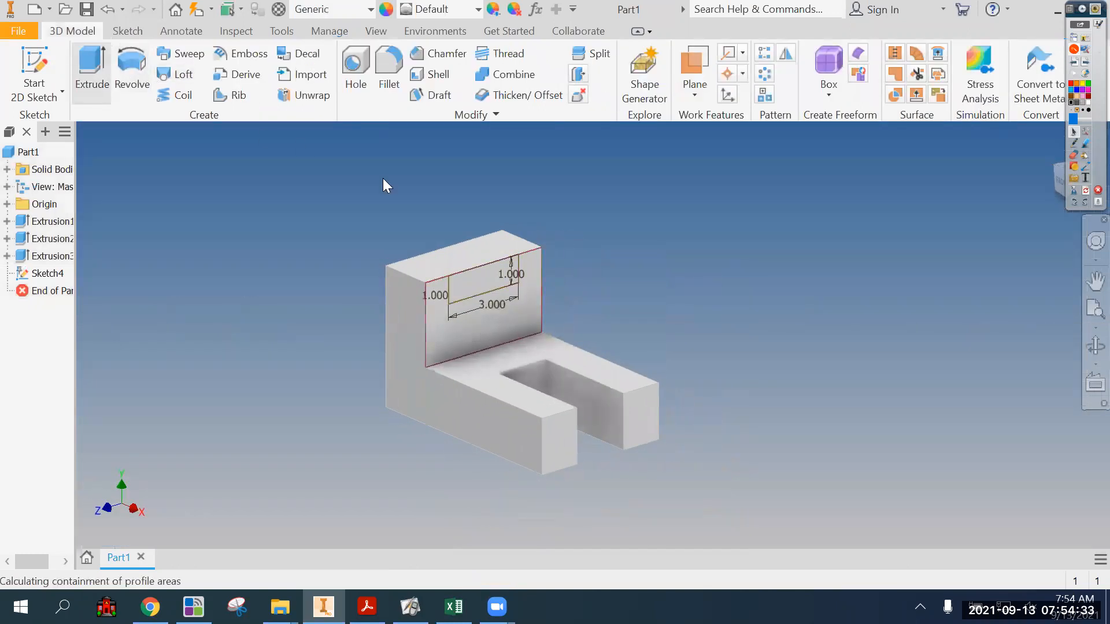
pyautogui.click(472, 286)
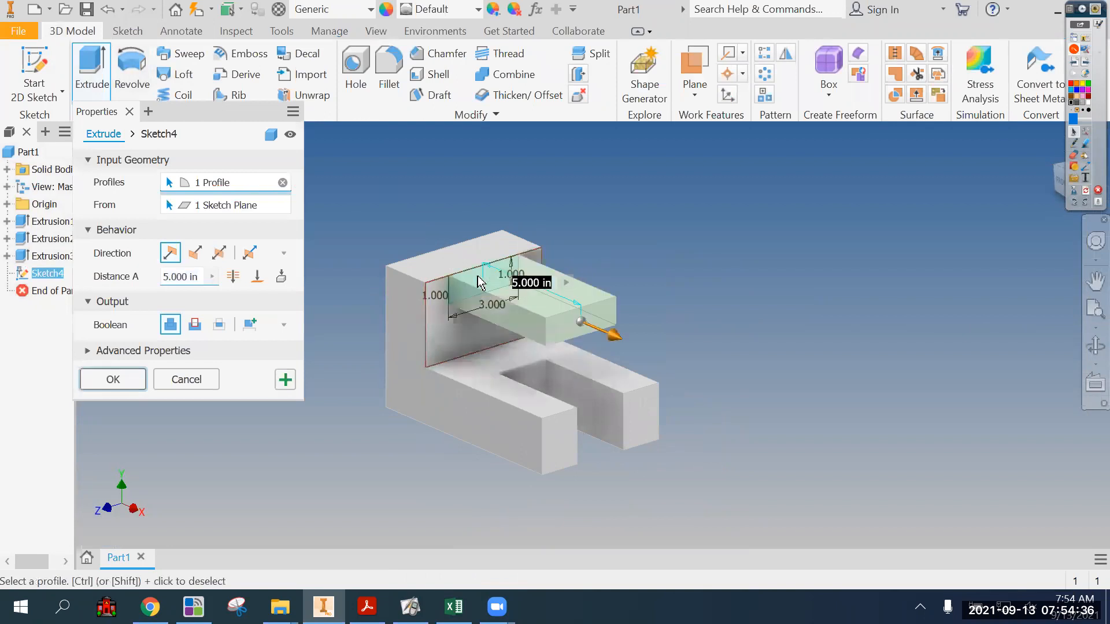
pyautogui.click(190, 330)
pyautogui.click(233, 279)
pyautogui.click(130, 379)
pyautogui.moveTo(736, 295); pyautogui.dragTo(772, 269, button='middle')
# - Create a new part and bring object B into view in the Green Sheet PDF
pyautogui.click(49, 9)
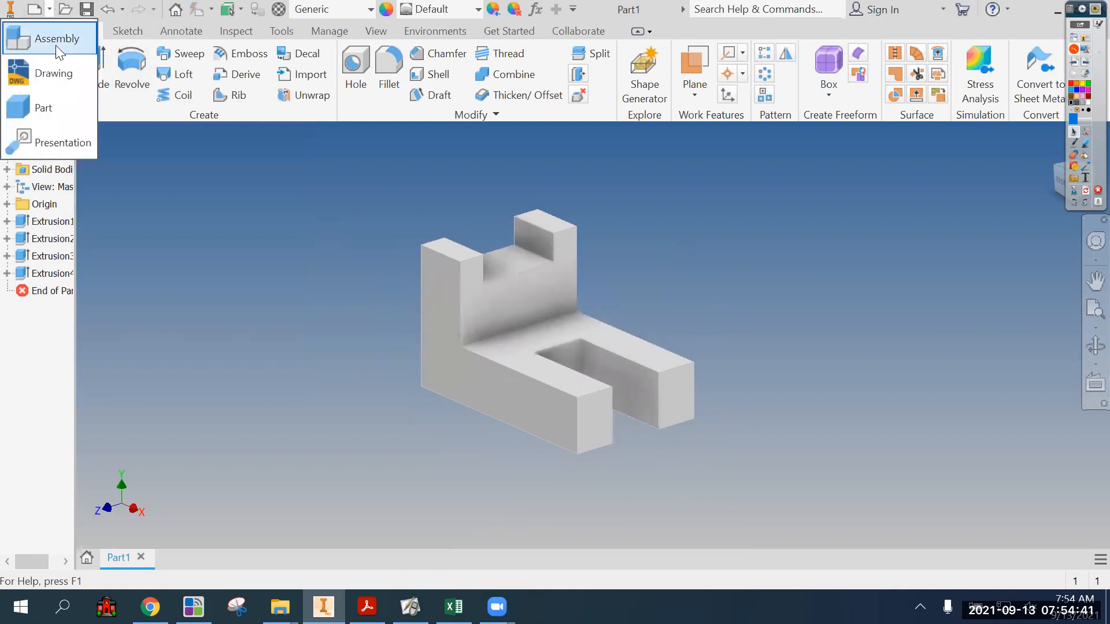
pyautogui.click(52, 103)
pyautogui.hotkey('alt', 'Tab')
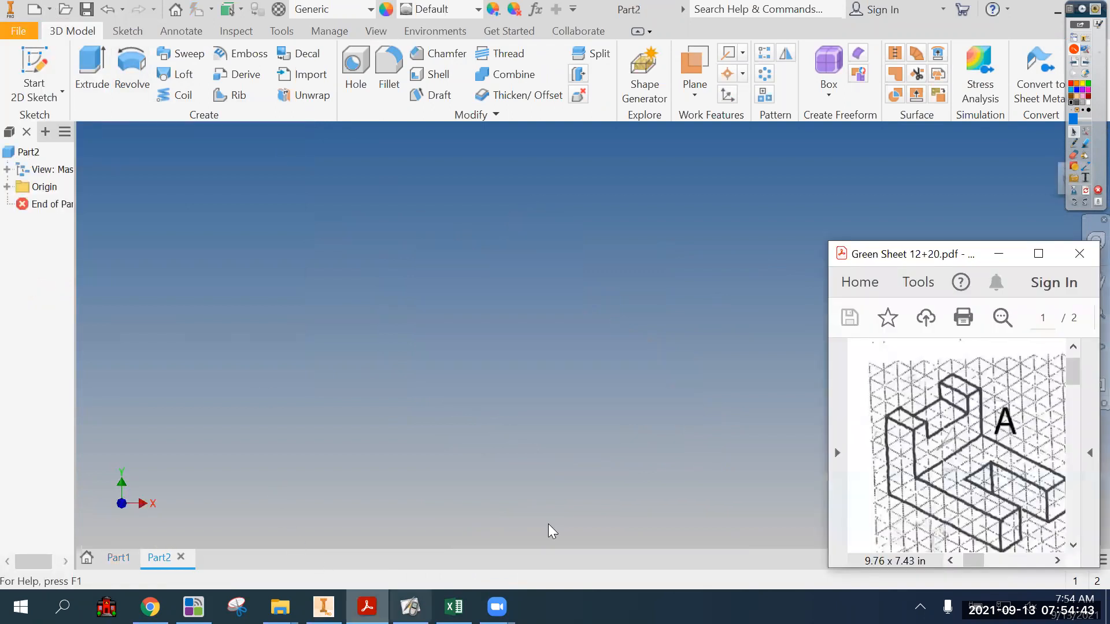
pyautogui.moveTo(974, 561); pyautogui.dragTo(997, 564)
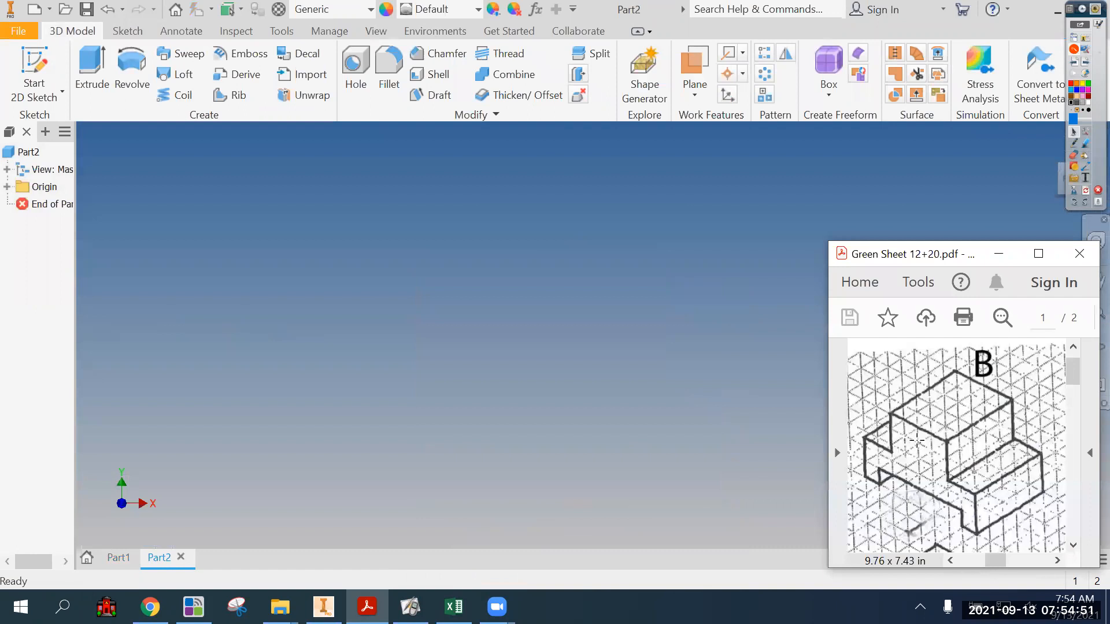
# - Outline the full rectangular front side of drawing B in red, then clear the ink
pyautogui.click(1077, 152)
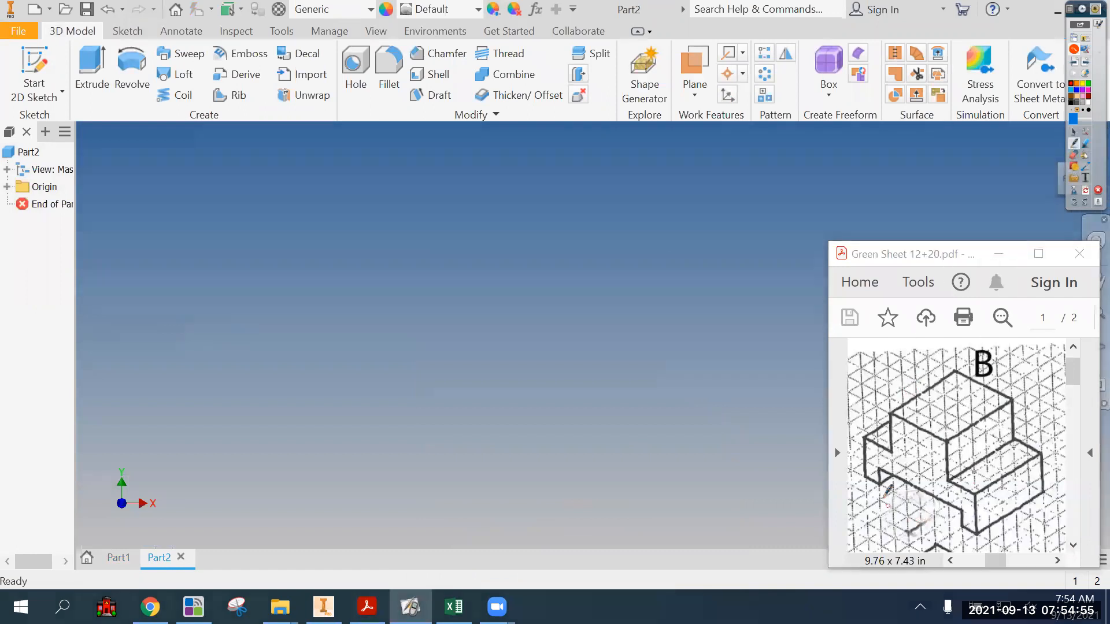
pyautogui.moveTo(865, 433)
pyautogui.mouseDown()
pyautogui.moveTo(859, 391)
pyautogui.moveTo(954, 430)
pyautogui.moveTo(976, 447)
pyautogui.moveTo(983, 505)
pyautogui.moveTo(868, 488)
pyautogui.moveTo(872, 391)
pyautogui.mouseUp()
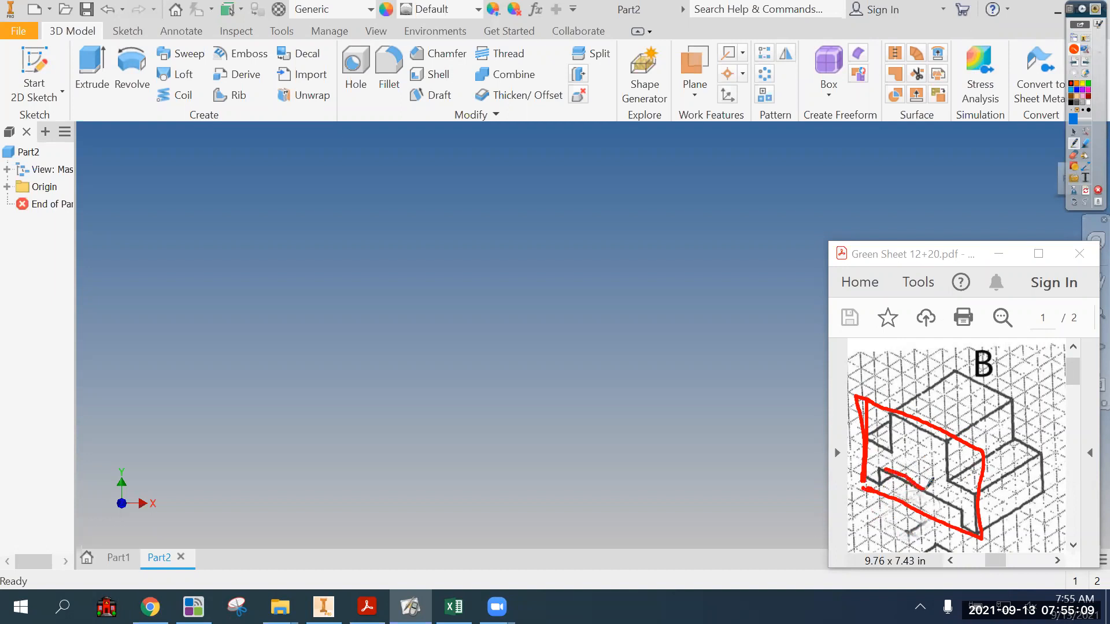
pyautogui.click(1087, 192)
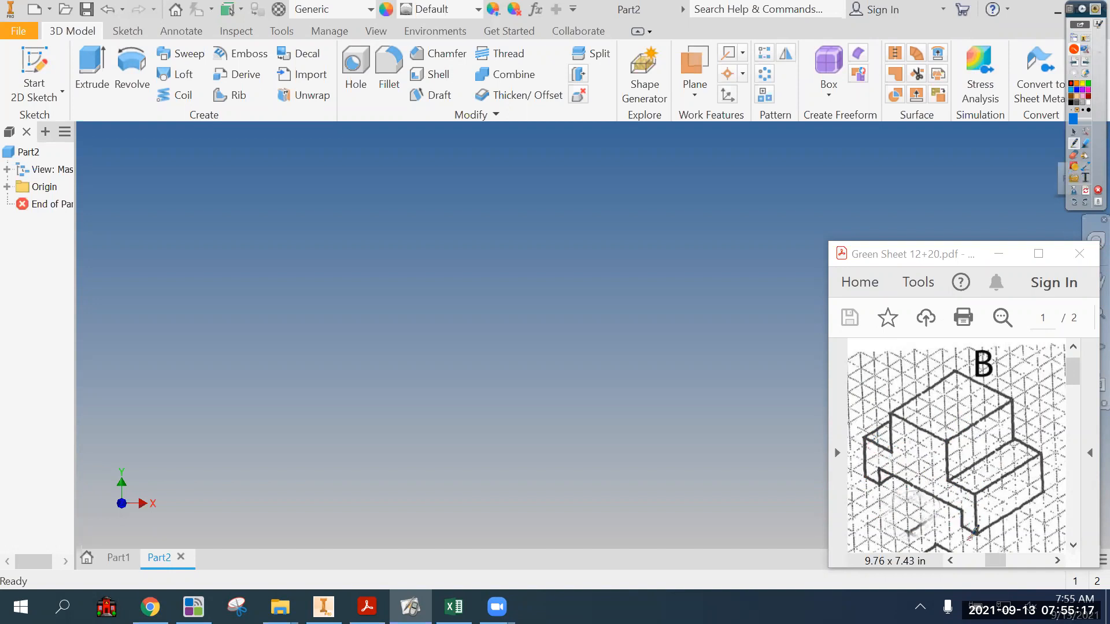
# - Trace drawing B's stepped front corner in red with lines along its upper and lower extents, then clear the ink
pyautogui.moveTo(971, 492); pyautogui.dragTo(941, 479)
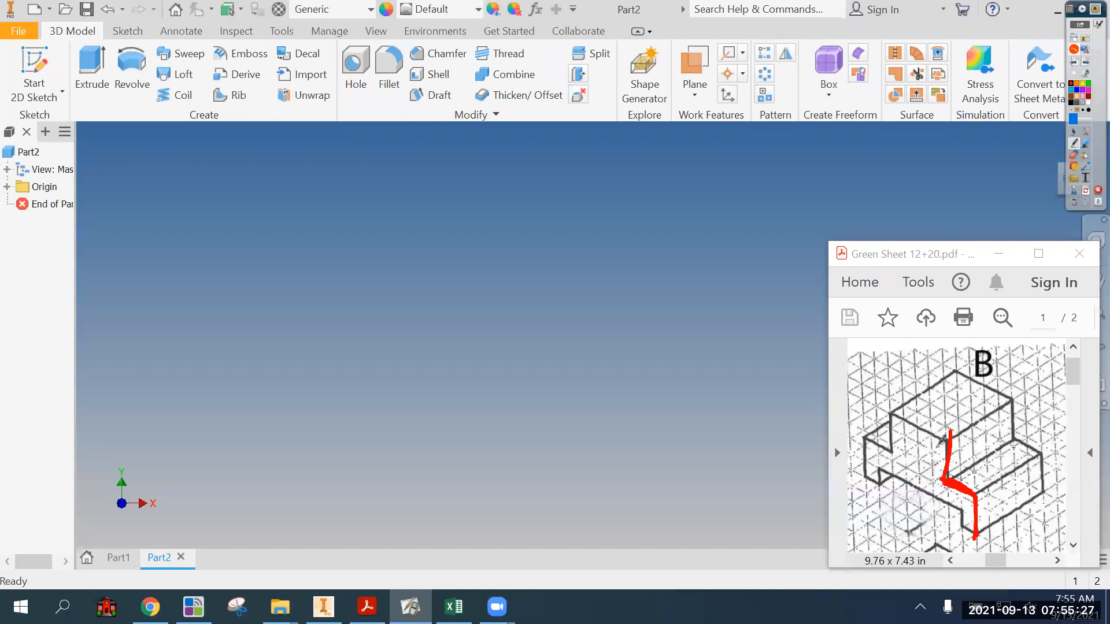
pyautogui.moveTo(894, 415); pyautogui.dragTo(996, 461)
pyautogui.moveTo(867, 492); pyautogui.dragTo(1027, 558)
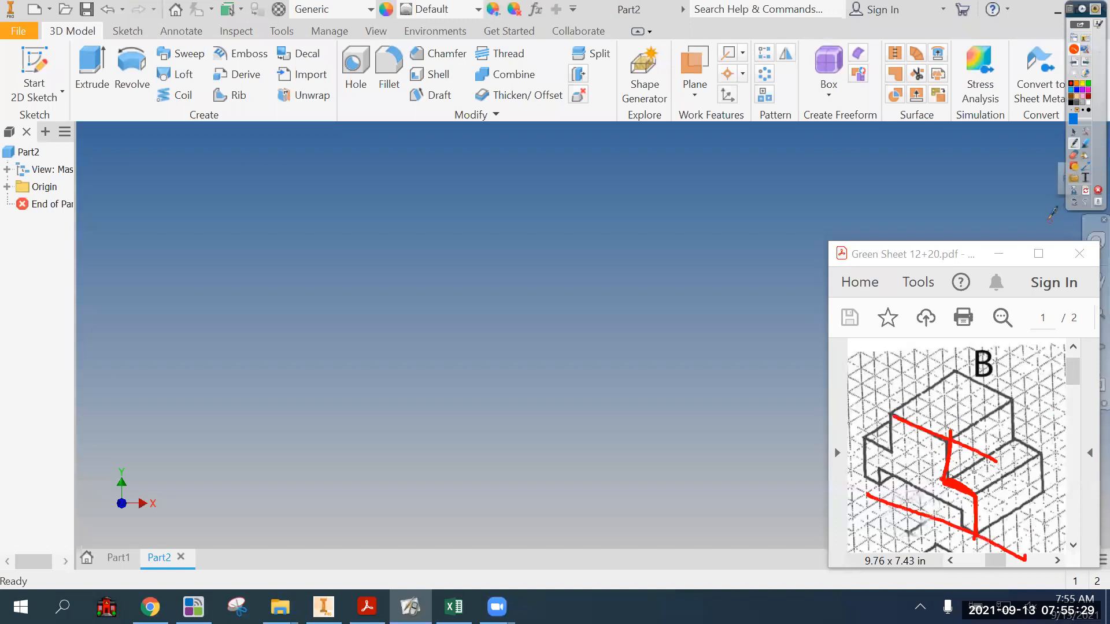
pyautogui.click(1089, 189)
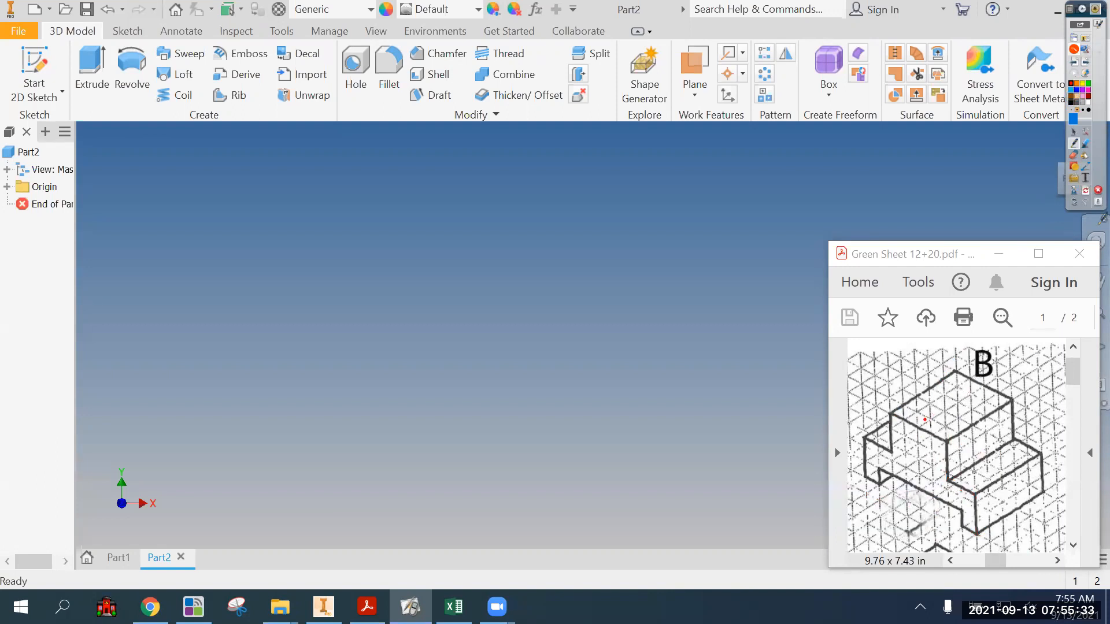
pyautogui.click(1090, 191)
# - Start a sketch on the vertical XY plane and draw a rectangle with its lower-left corner at the origin
pyautogui.click(693, 231)
pyautogui.click(34, 72)
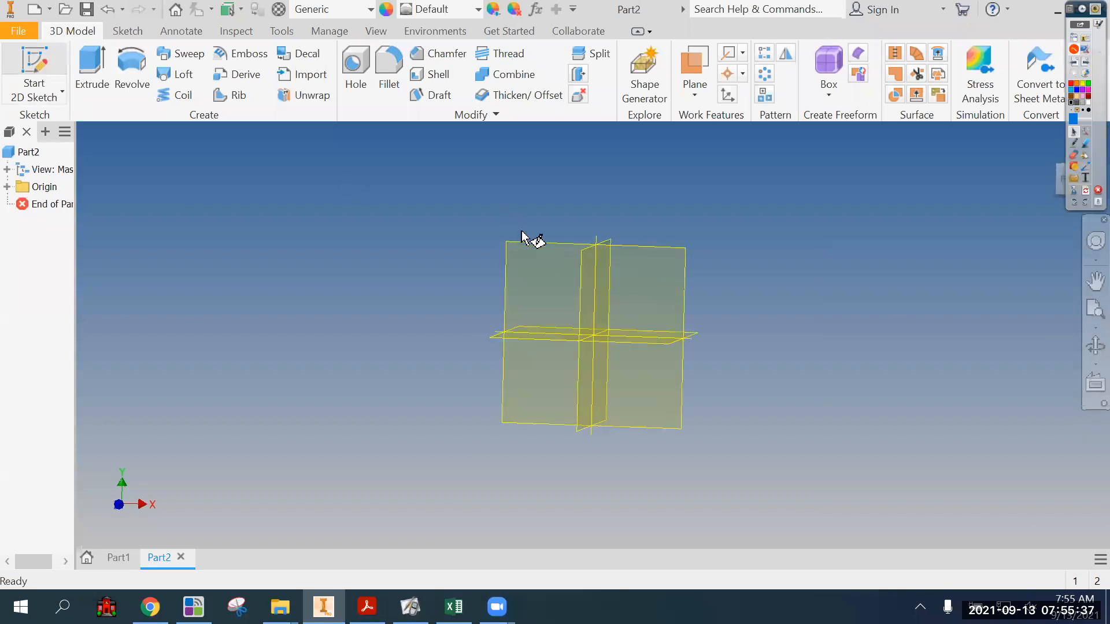
pyautogui.click(538, 212)
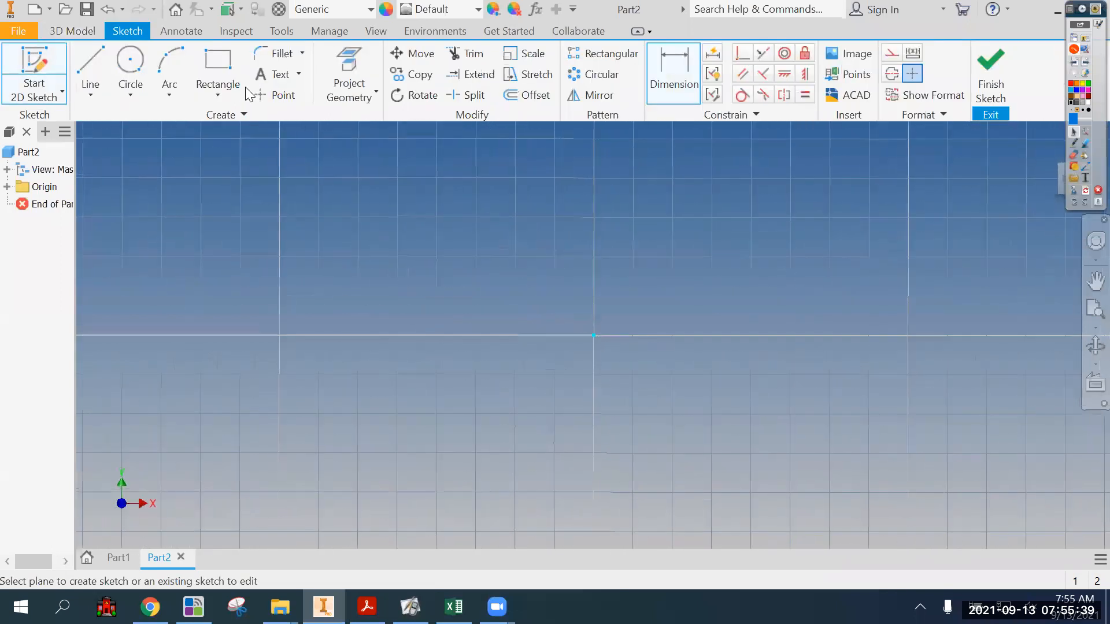
pyautogui.press('r')
pyautogui.click(594, 335)
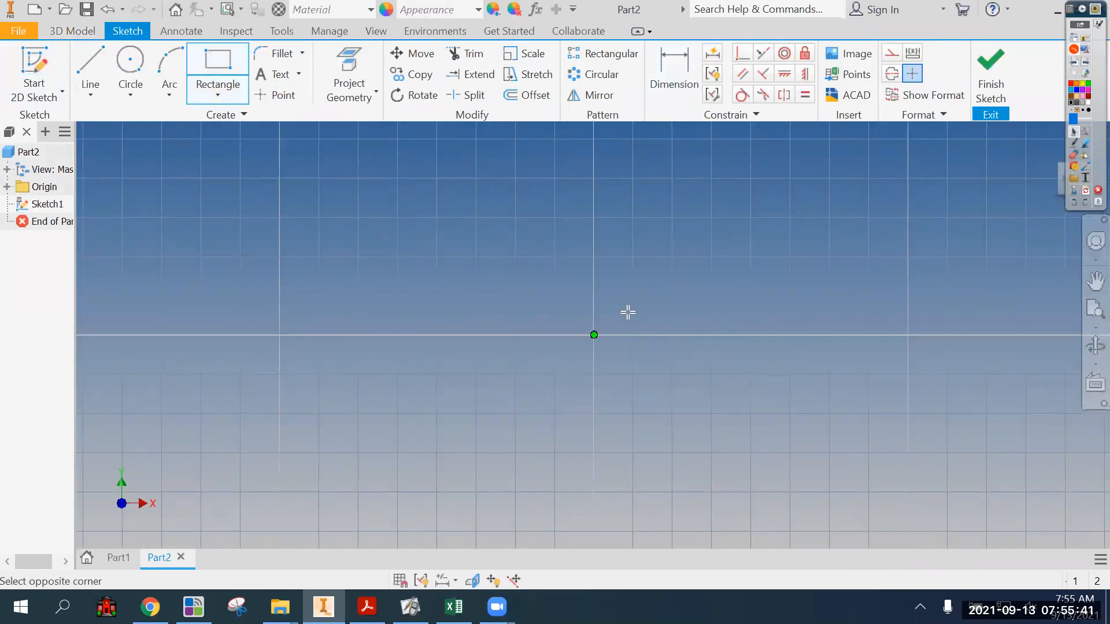
pyautogui.click(819, 187)
# - Dimension the rectangle 5 in wide and 5 in high
pyautogui.press('d')
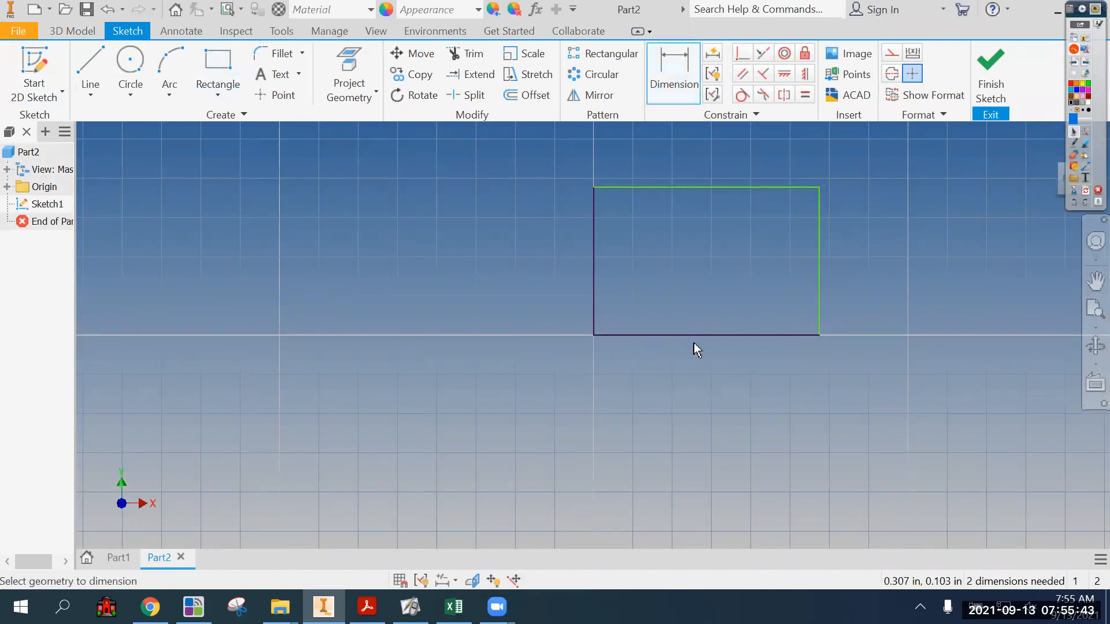
pyautogui.click(696, 337)
pyautogui.click(694, 357)
pyautogui.write('3')
pyautogui.press('Return')
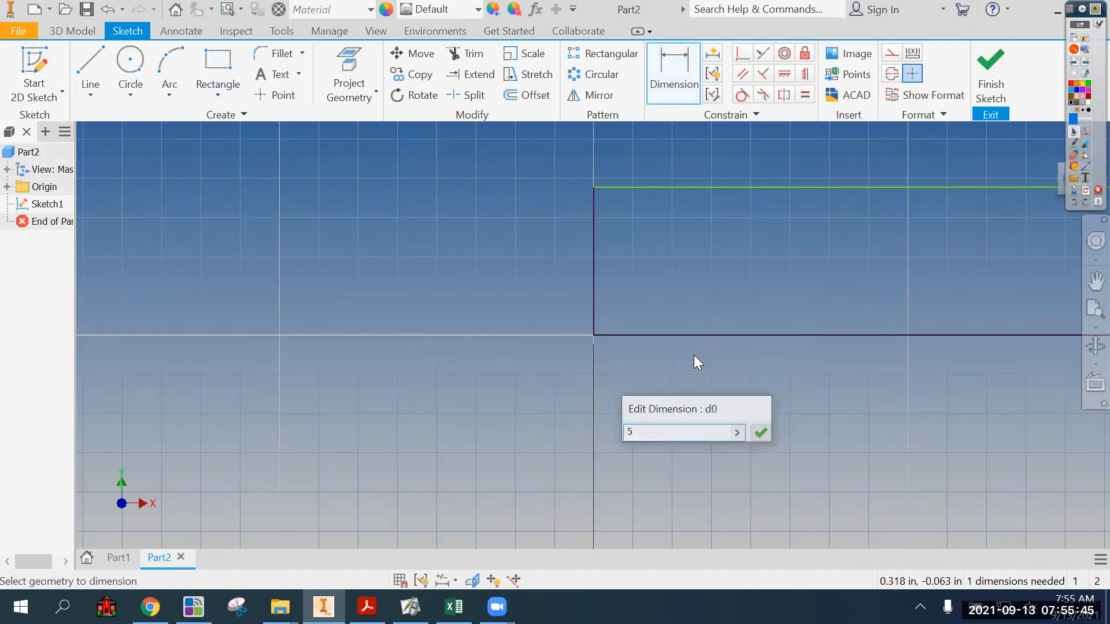
pyautogui.click(594, 280)
pyautogui.click(543, 275)
pyautogui.write('5')
pyautogui.press('Return')
# - Set the rectangle's width to 8 in
pyautogui.scroll(5, 515, 339)
pyautogui.click(659, 358)
pyautogui.doubleClick(660, 358)
pyautogui.write('8')
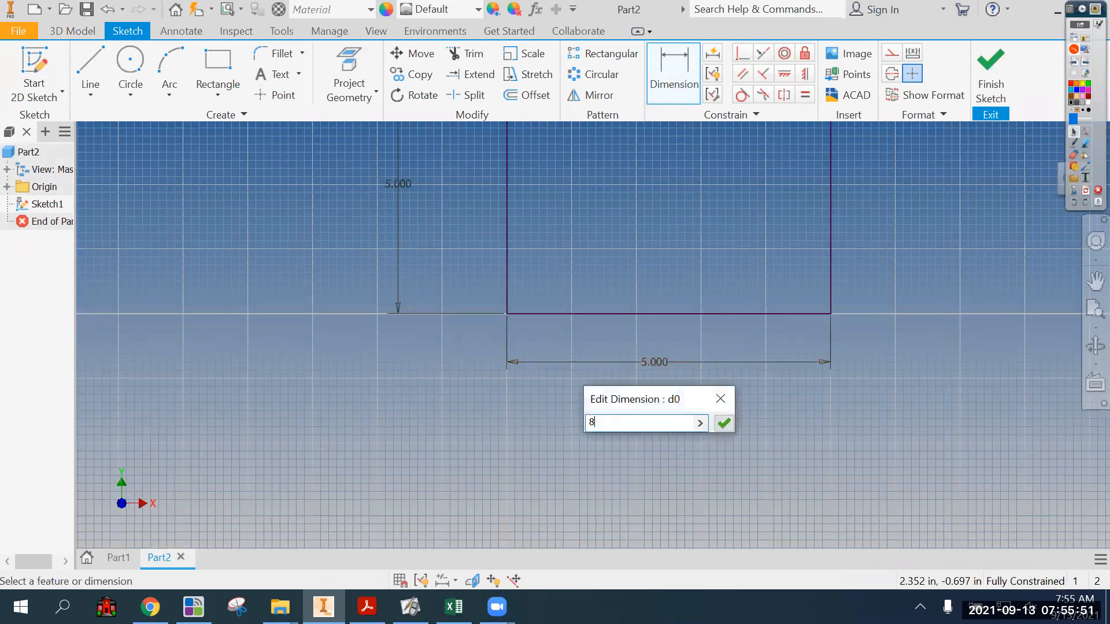
pyautogui.press('Return')
# - Finish the sketch and extrude the rectangle 5 in into a solid block
pyautogui.click(990, 81)
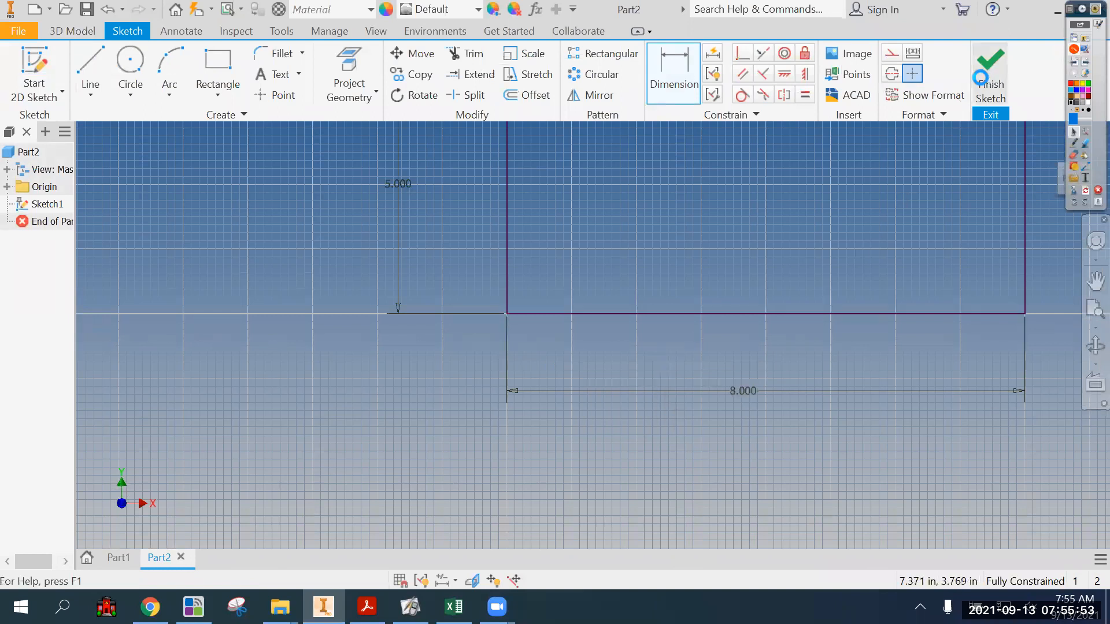
pyautogui.click(100, 78)
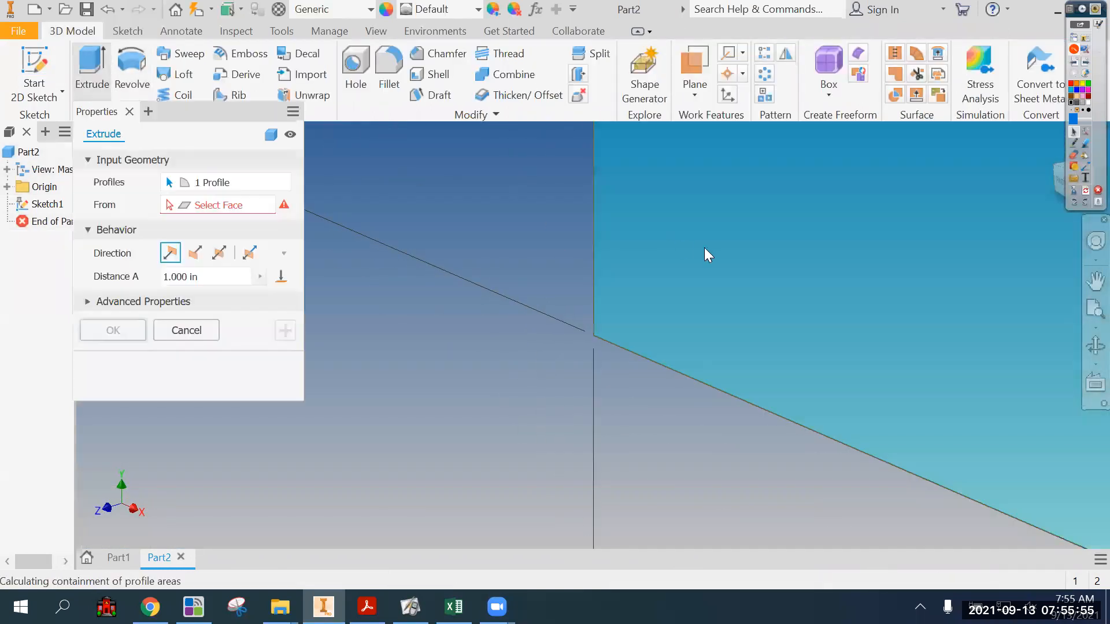
pyautogui.write('5')
pyautogui.click(113, 331)
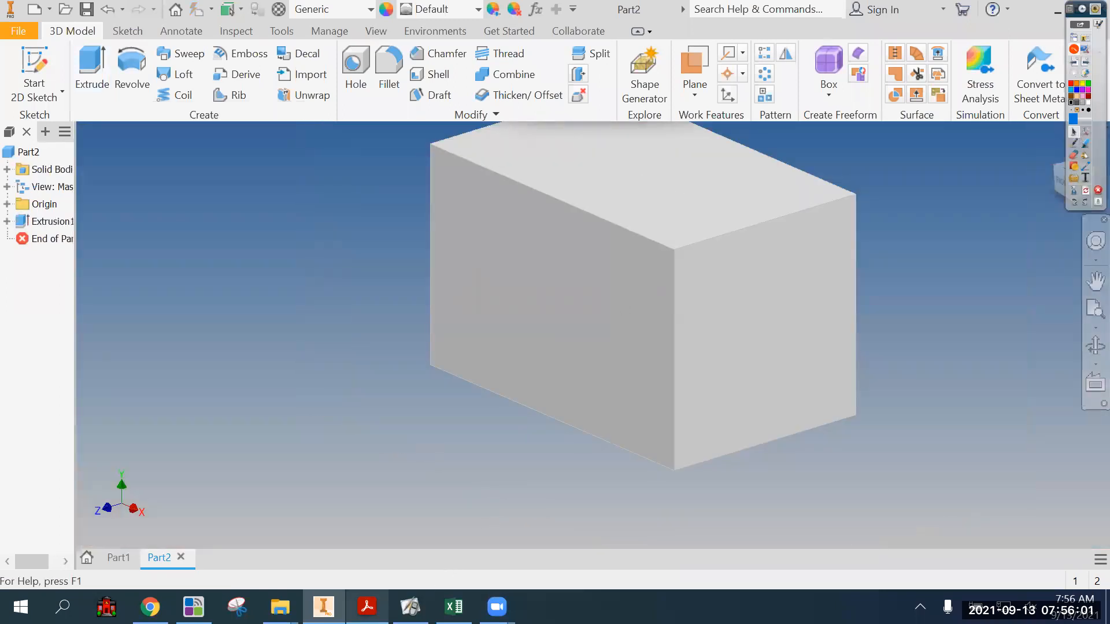
# - Bring up drawing B in the Green Sheet PDF and outline its long bottom notch in red ink
pyautogui.click(367, 607)
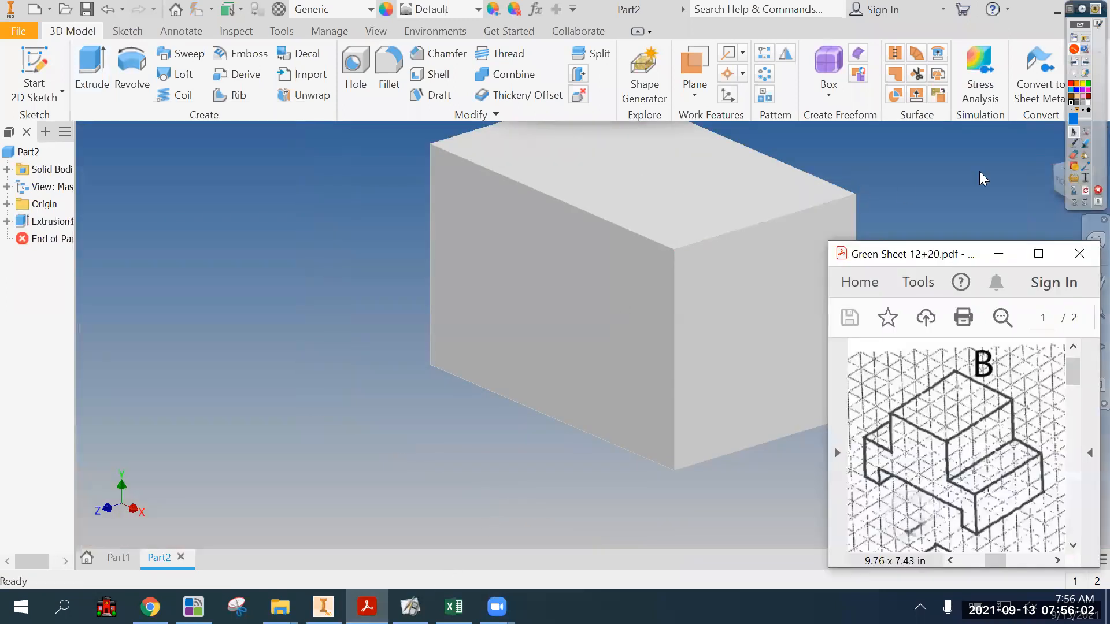
pyautogui.click(1076, 144)
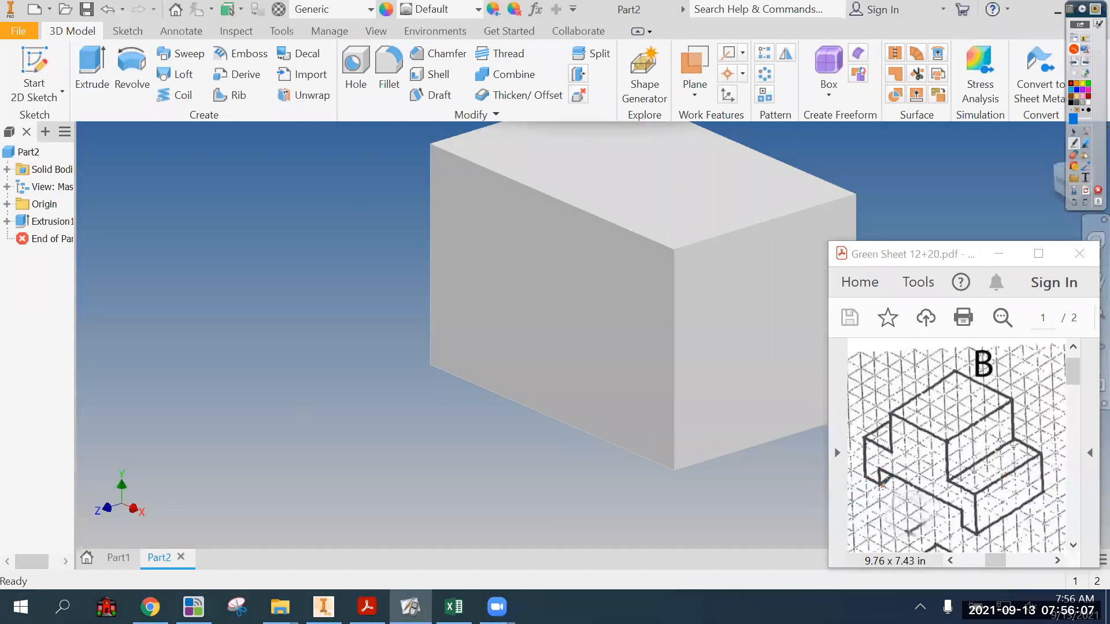
pyautogui.moveTo(901, 479)
pyautogui.mouseDown()
pyautogui.moveTo(960, 504)
pyautogui.moveTo(964, 527)
pyautogui.moveTo(885, 479)
pyautogui.mouseUp()
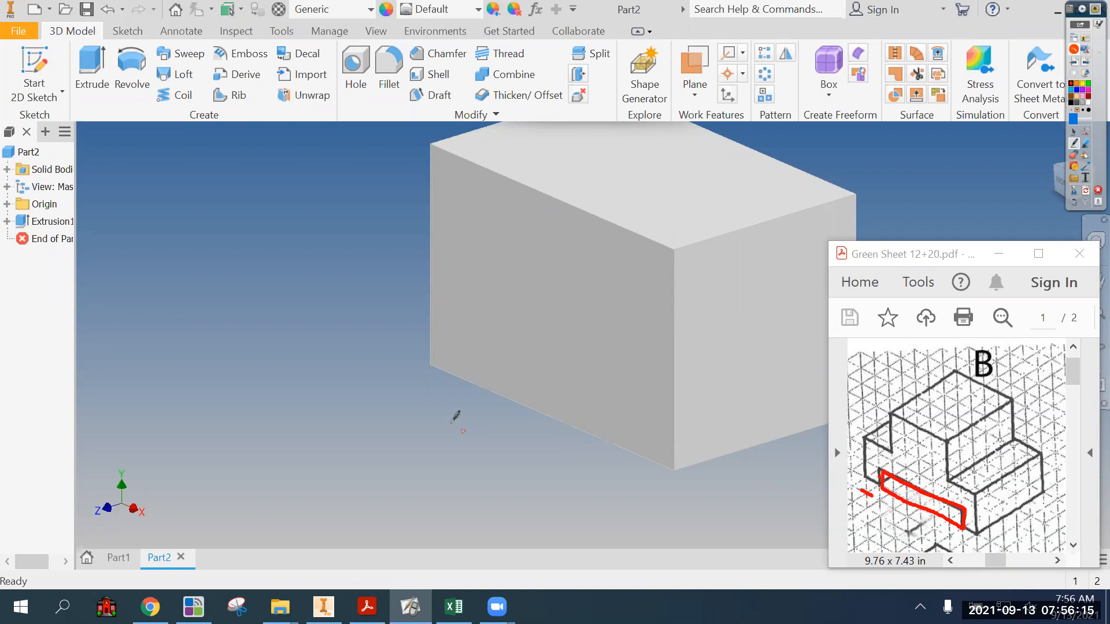
# - Mark the bottom notch and the two upper corner cut-outs in red on the block's front face, then clear the ink
pyautogui.moveTo(502, 367)
pyautogui.mouseDown()
pyautogui.moveTo(602, 412)
pyautogui.moveTo(486, 390)
pyautogui.mouseUp()
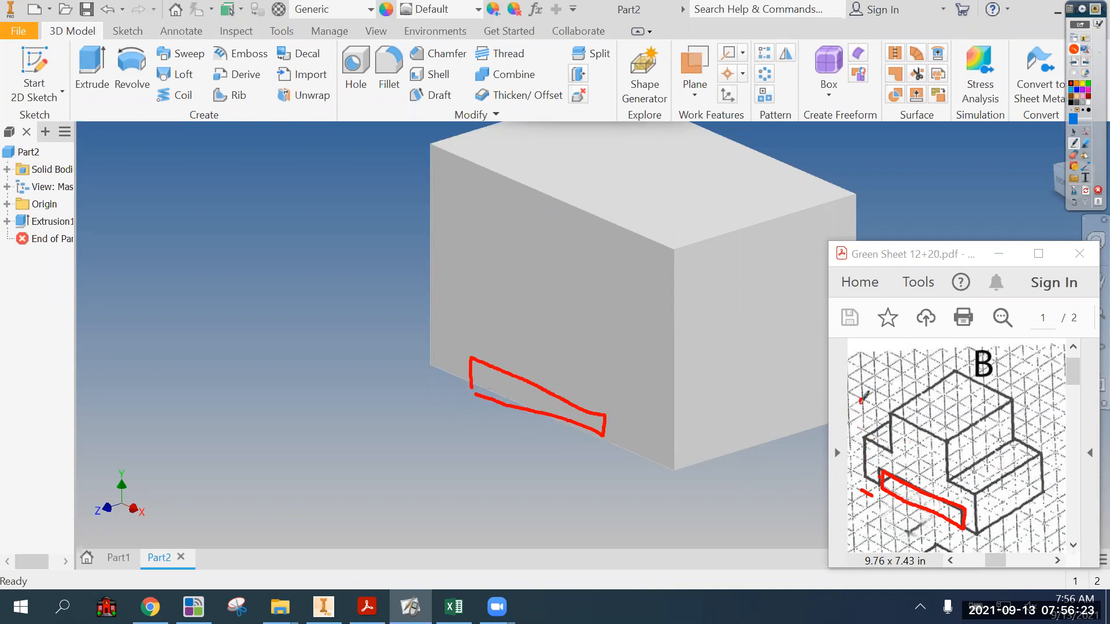
pyautogui.moveTo(431, 144)
pyautogui.mouseDown()
pyautogui.moveTo(428, 257)
pyautogui.moveTo(487, 288)
pyautogui.moveTo(491, 225)
pyautogui.moveTo(433, 139)
pyautogui.mouseUp()
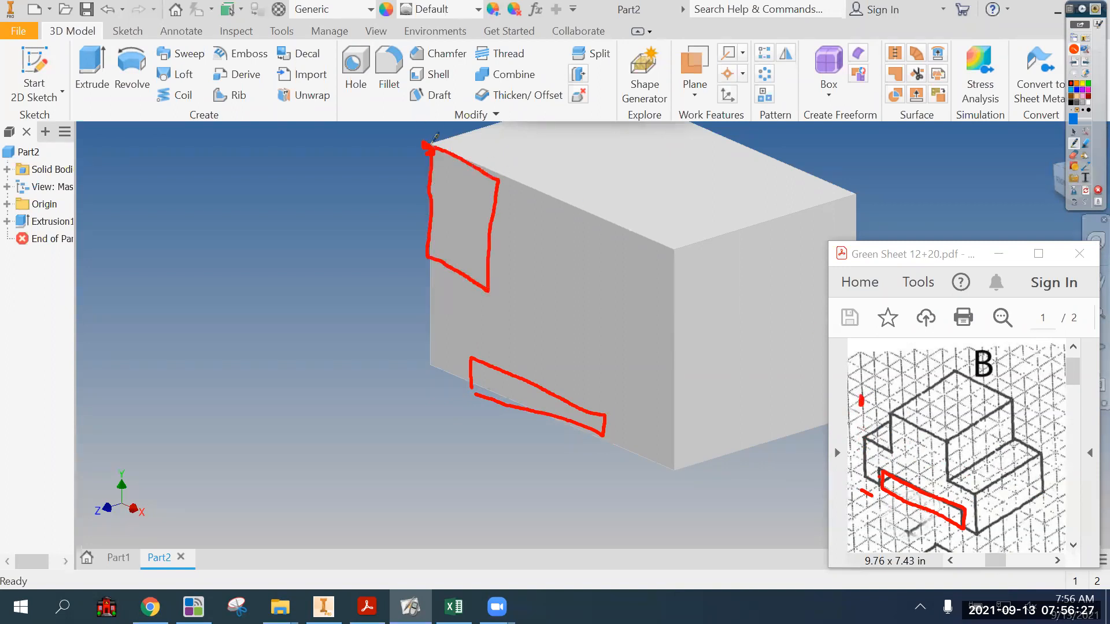
pyautogui.moveTo(616, 223)
pyautogui.mouseDown()
pyautogui.moveTo(608, 338)
pyautogui.moveTo(664, 360)
pyautogui.moveTo(674, 297)
pyautogui.mouseUp()
pyautogui.moveTo(673, 245); pyautogui.dragTo(675, 298)
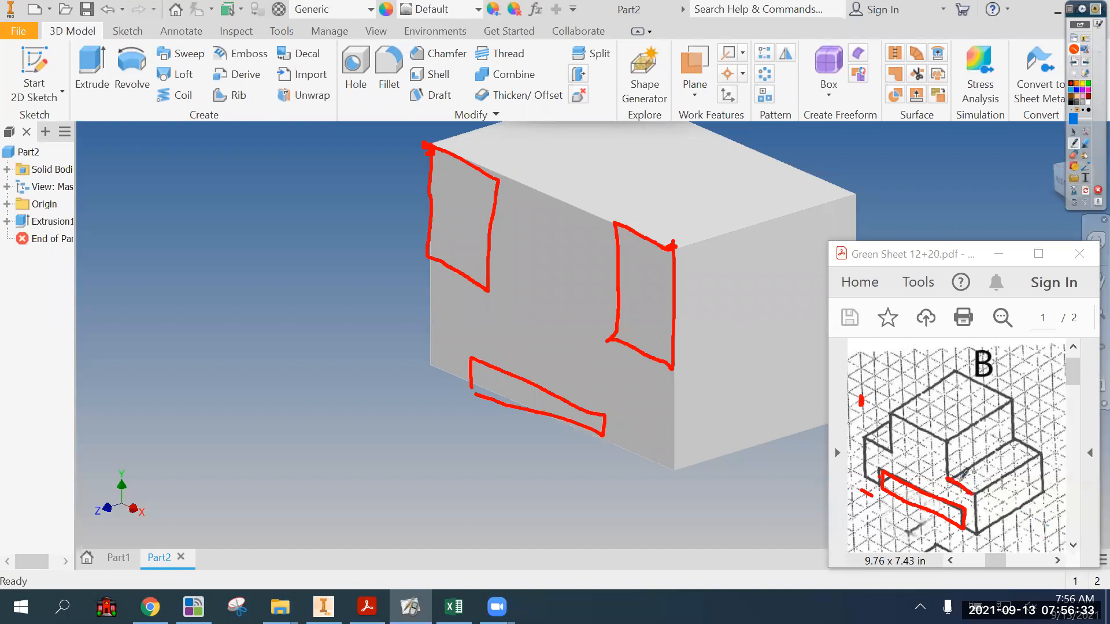
pyautogui.click(1087, 191)
pyautogui.click(1074, 133)
# - Start a sketch on the block's front face and draw rectangles about 2.1 in and 2.4 in wide at its upper left and right corners
pyautogui.click(49, 54)
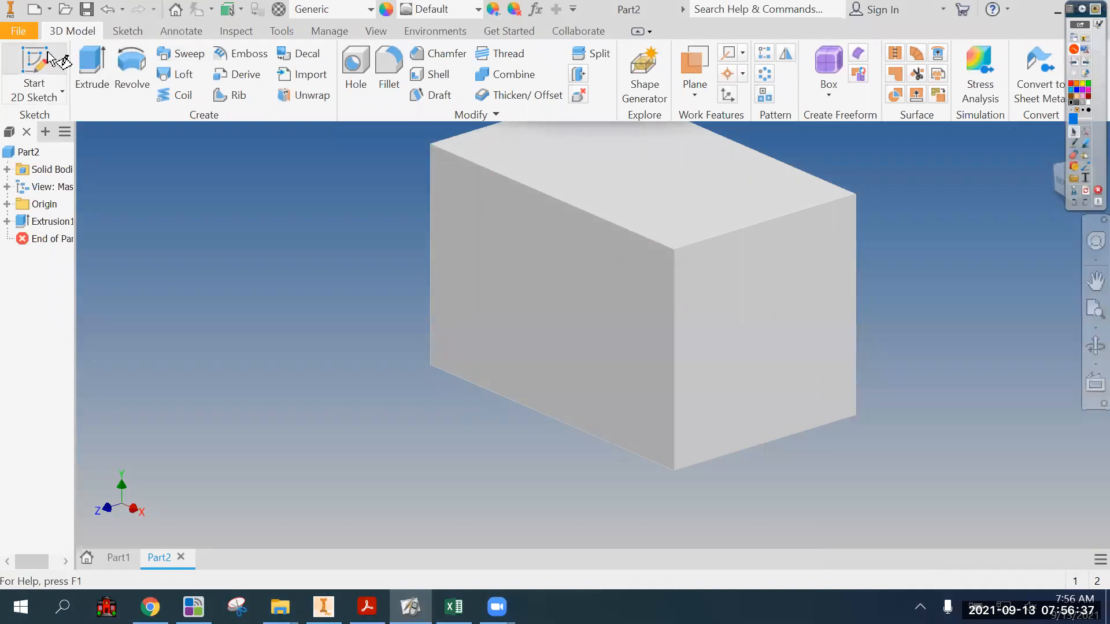
pyautogui.click(524, 251)
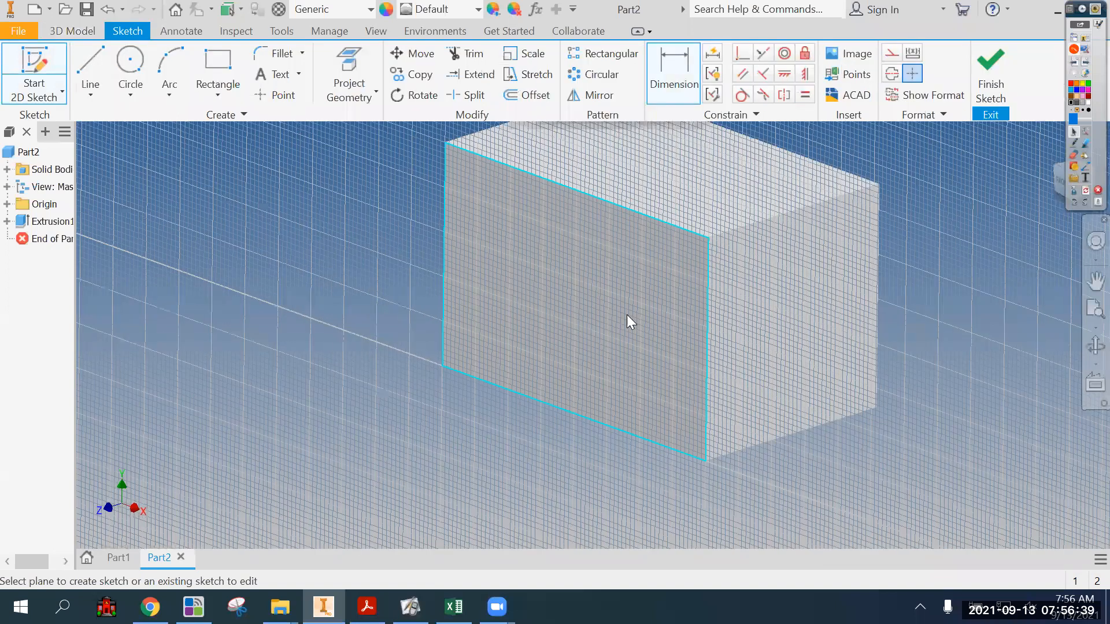
pyautogui.click(629, 322)
pyautogui.click(217, 64)
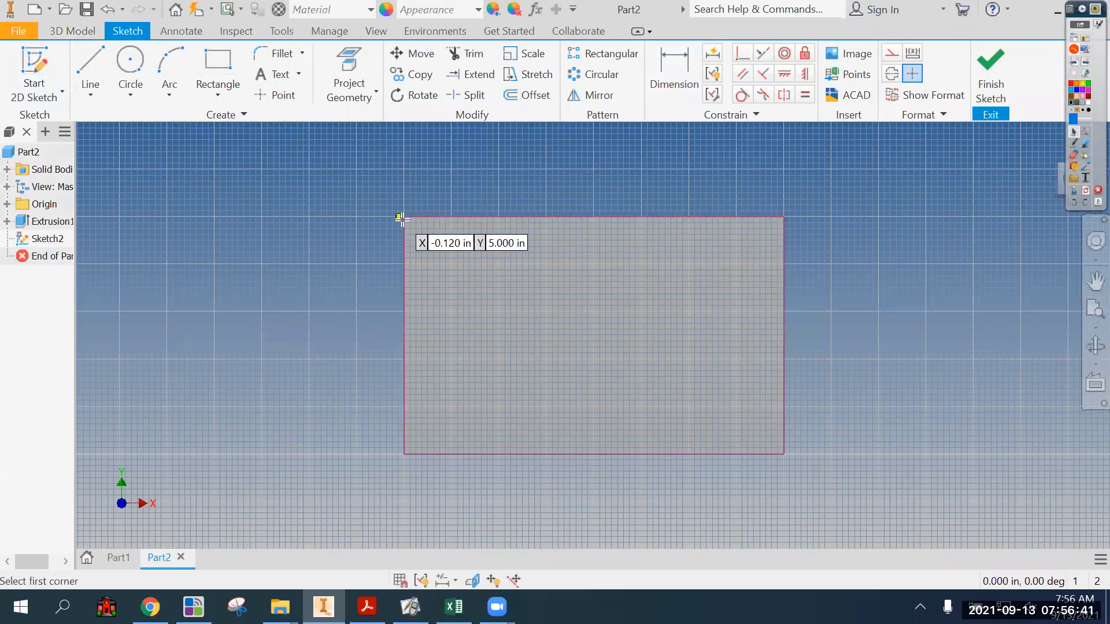
pyautogui.click(404, 218)
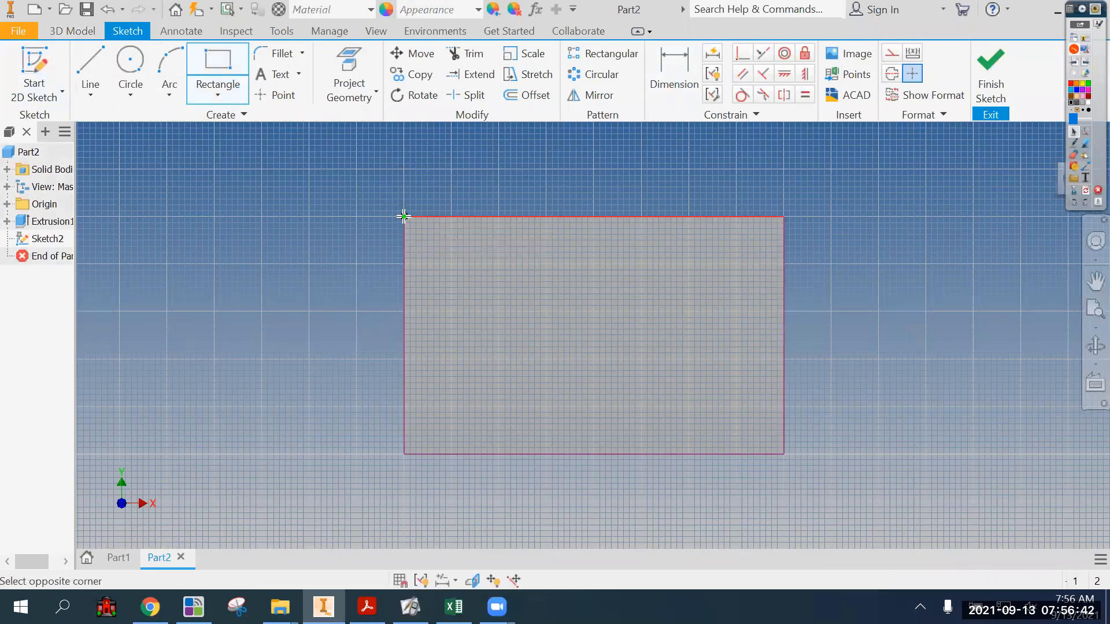
pyautogui.click(505, 329)
pyautogui.click(782, 216)
pyautogui.click(669, 316)
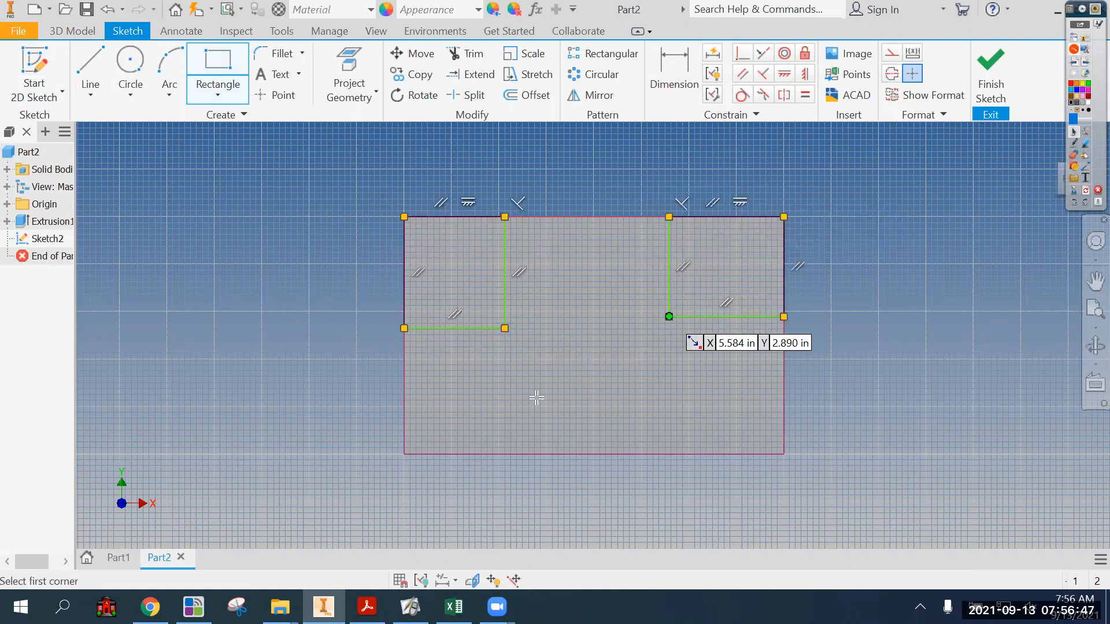
# - Draw a third rectangle rising from the front face's lower edge, clear of both side edges
pyautogui.click(477, 454)
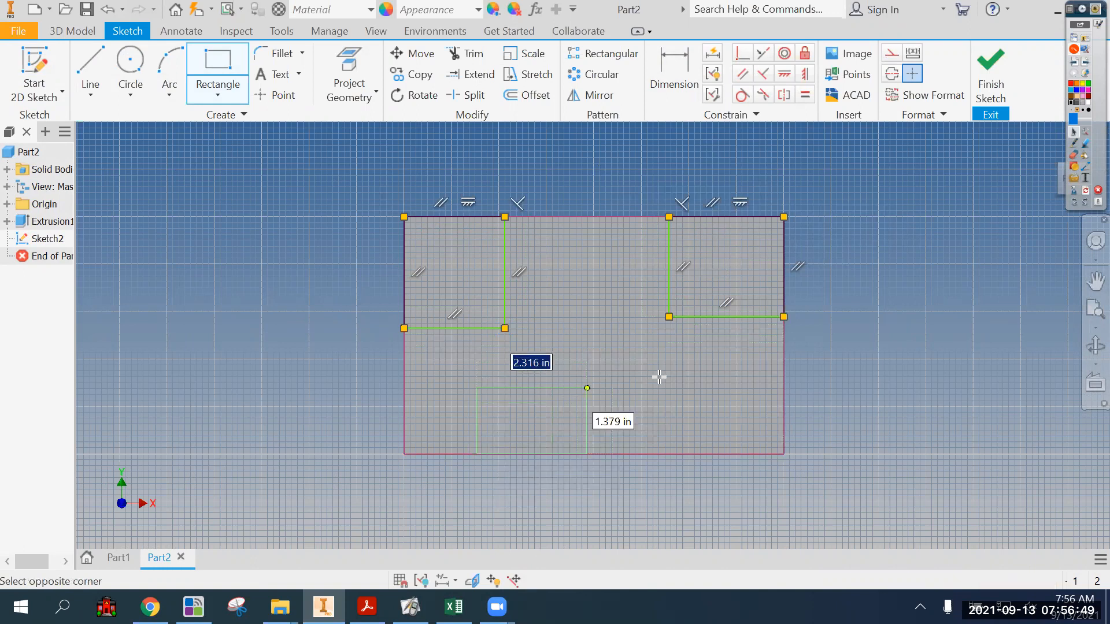
pyautogui.click(701, 388)
pyautogui.rightClick(885, 351)
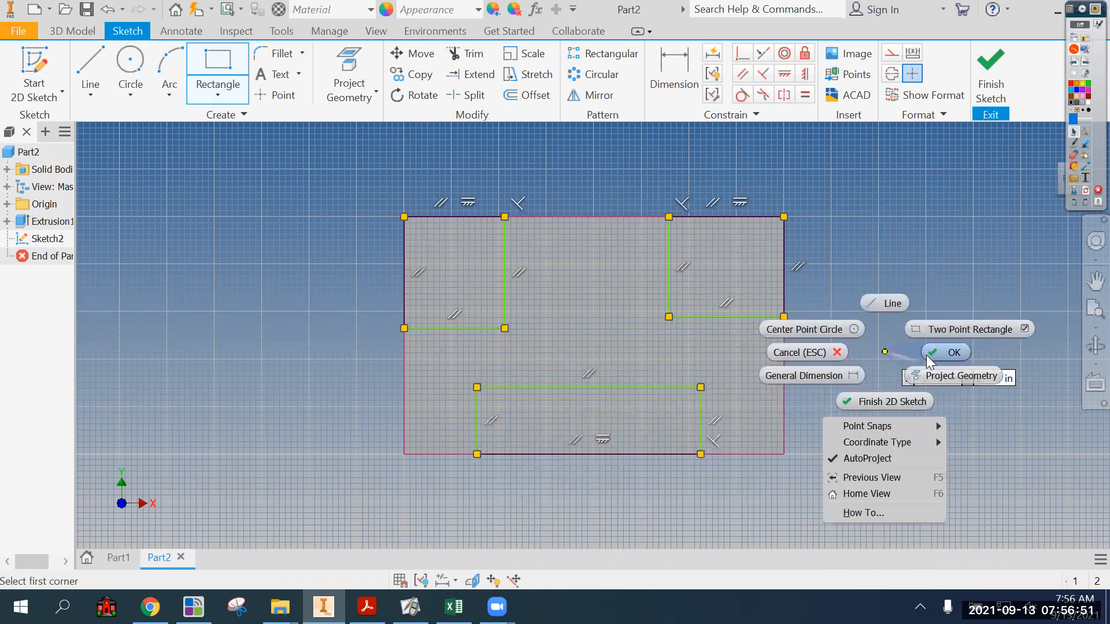
pyautogui.click(927, 354)
# - Dimension the upper-left corner rectangle 2.5 in high and 2 in wide
pyautogui.click(671, 78)
pyautogui.click(504, 261)
pyautogui.click(527, 260)
pyautogui.write('2.0')
pyautogui.press('Return')
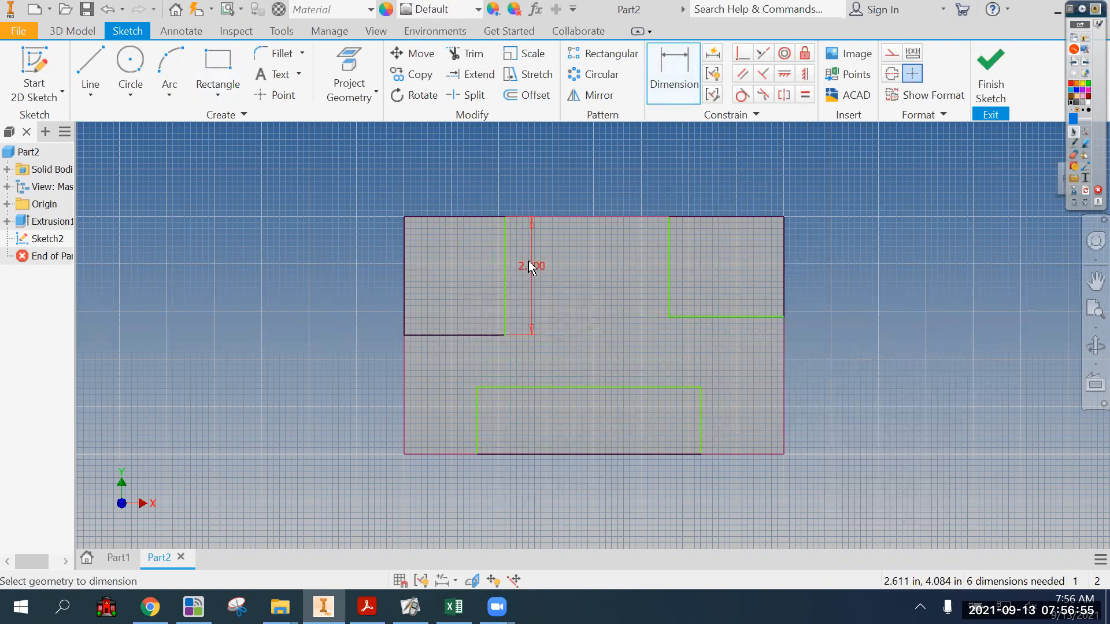
pyautogui.click(428, 334)
pyautogui.click(431, 350)
pyautogui.write('2.1230199')
pyautogui.press('Return')
# - Dimension the upper-right corner rectangle 2.5 in high and 2 in wide
pyautogui.click(673, 255)
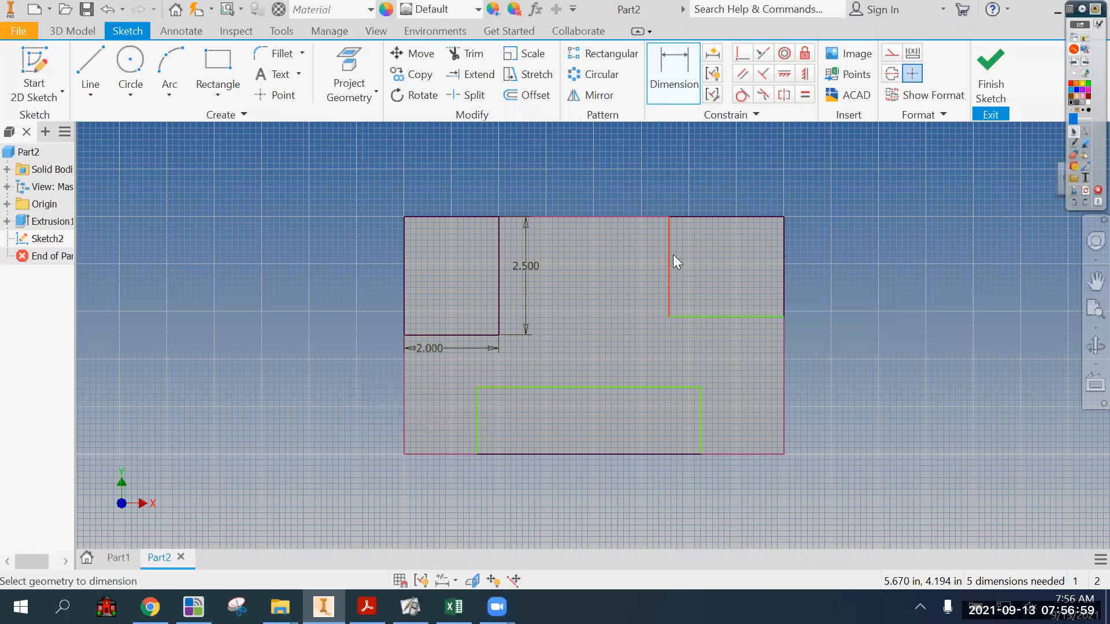
pyautogui.click(631, 260)
pyautogui.write('2.5')
pyautogui.press('Return')
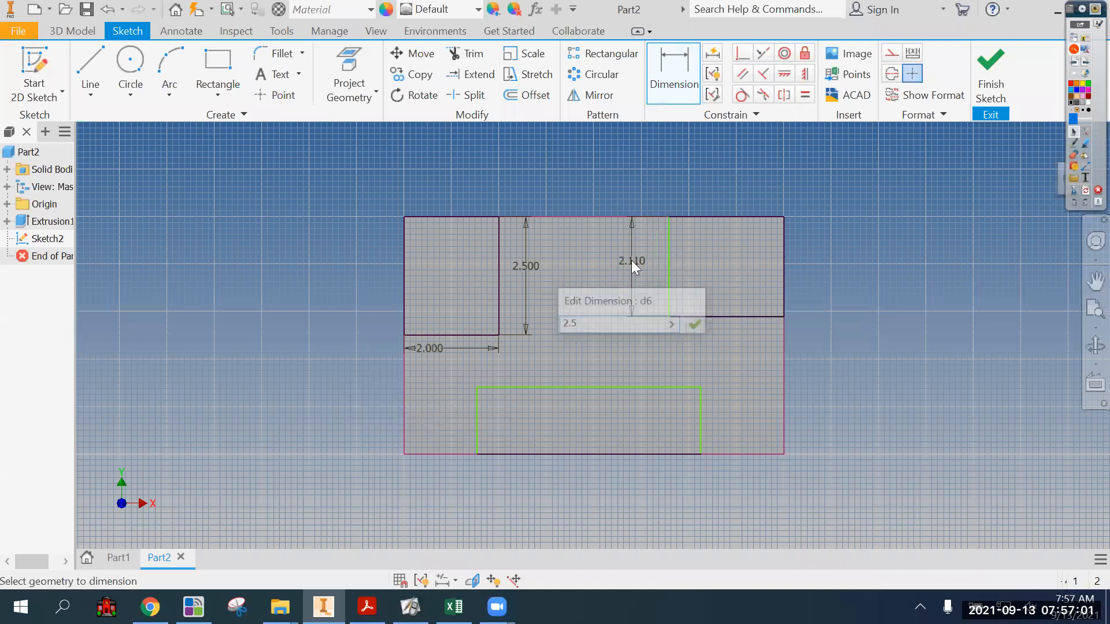
pyautogui.click(720, 334)
pyautogui.click(724, 351)
pyautogui.write('2.4155363')
pyautogui.press('Return')
# - Dimension the bottom notch rectangle 6 in wide and 1 in high
pyautogui.click(625, 385)
pyautogui.click(623, 377)
pyautogui.write('6')
pyautogui.press('Return')
pyautogui.click(477, 405)
pyautogui.click(505, 424)
pyautogui.write('1')
pyautogui.press('Return')
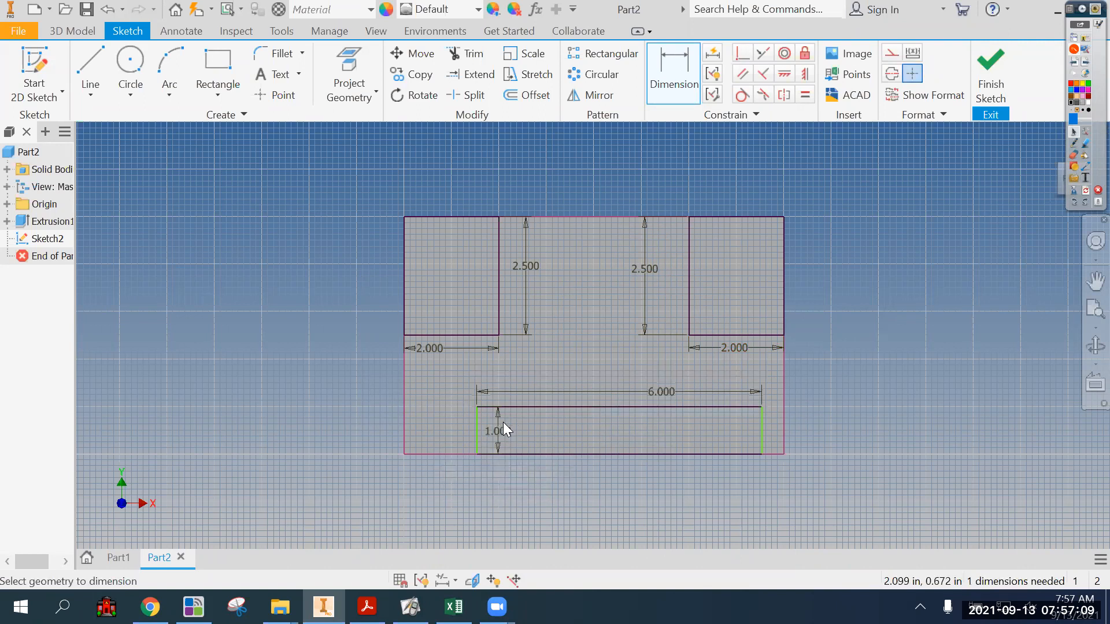
# - Place the bottom notch rectangle 1 in from the face's left edge and finish the sketch
pyautogui.click(404, 440)
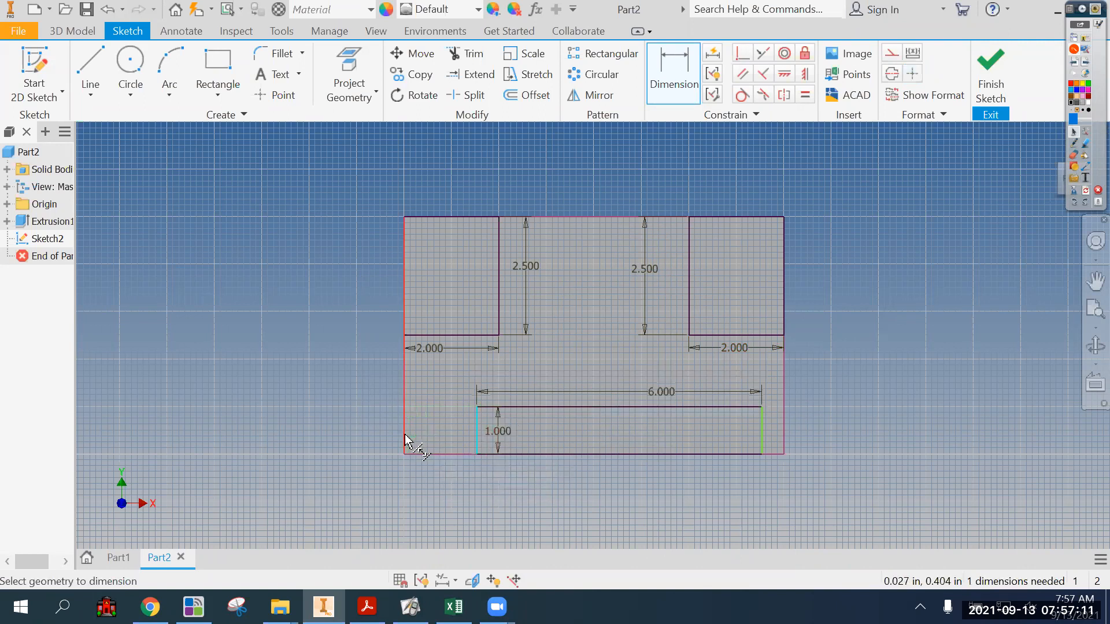
pyautogui.click(435, 433)
pyautogui.write('1')
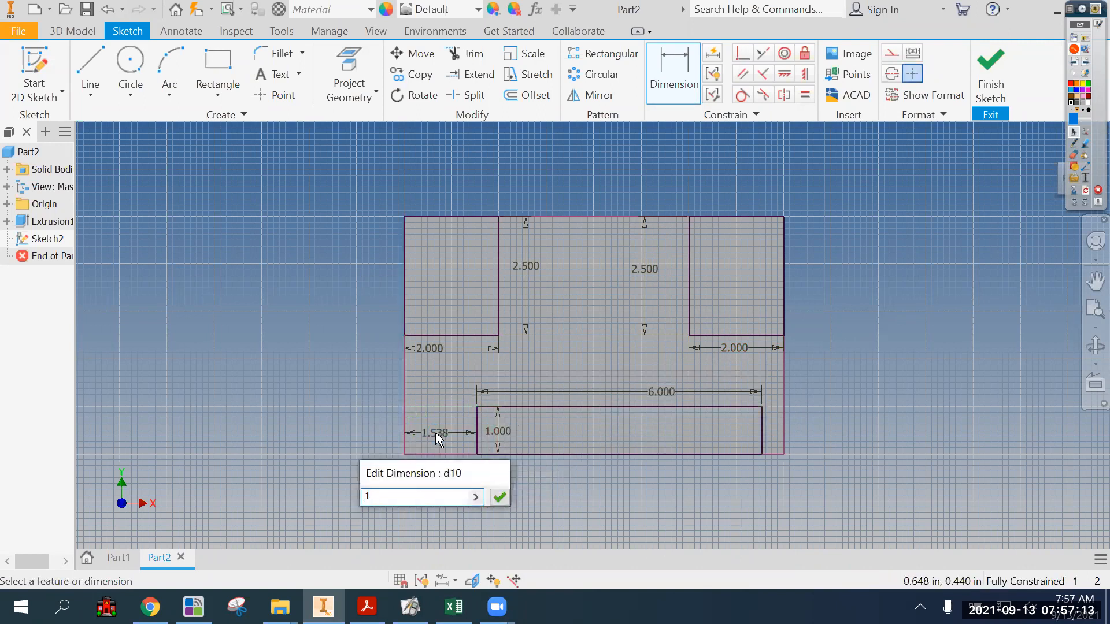
pyautogui.press('Return')
pyautogui.click(992, 75)
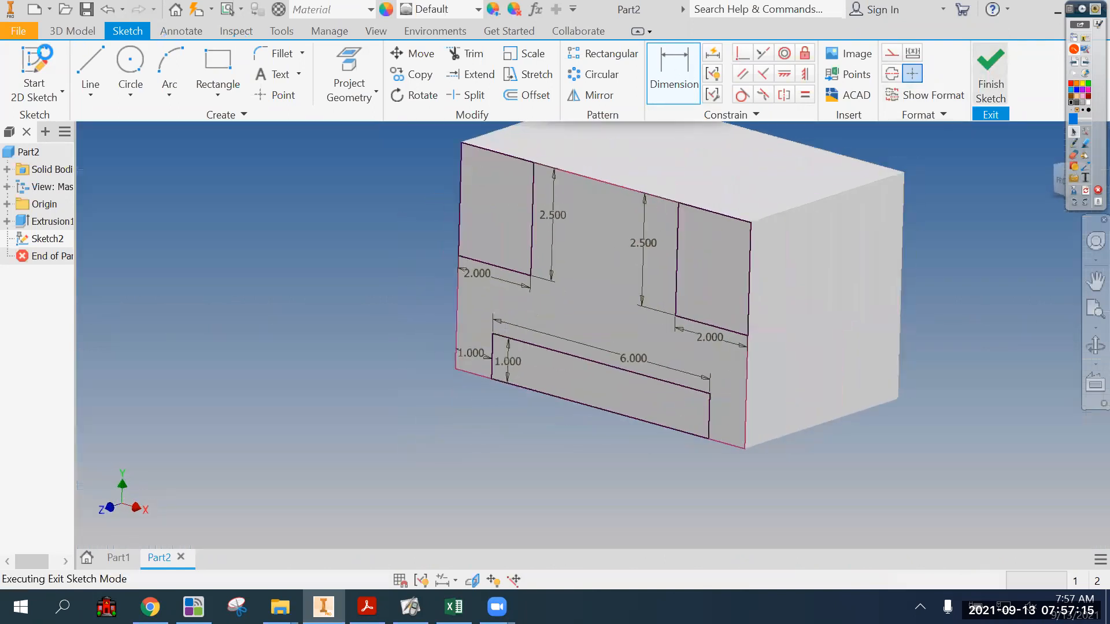
# - Extrude the two corner rectangles and the bottom notch rectangle together as a cut through all of the block
pyautogui.press('e')
pyautogui.click(461, 202)
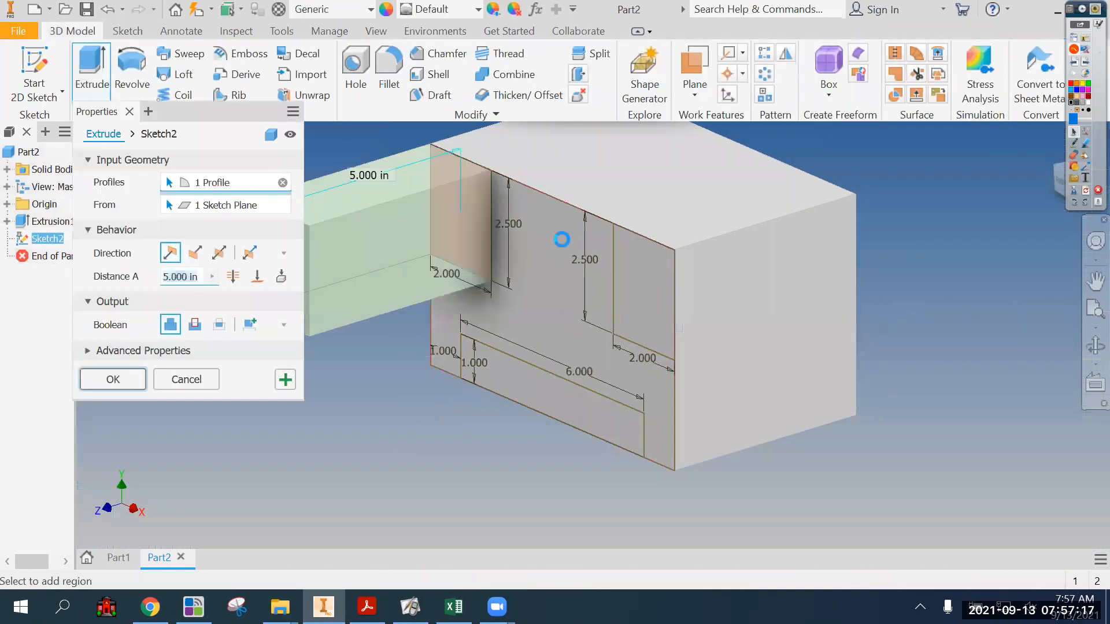
pyautogui.click(662, 298)
pyautogui.click(569, 415)
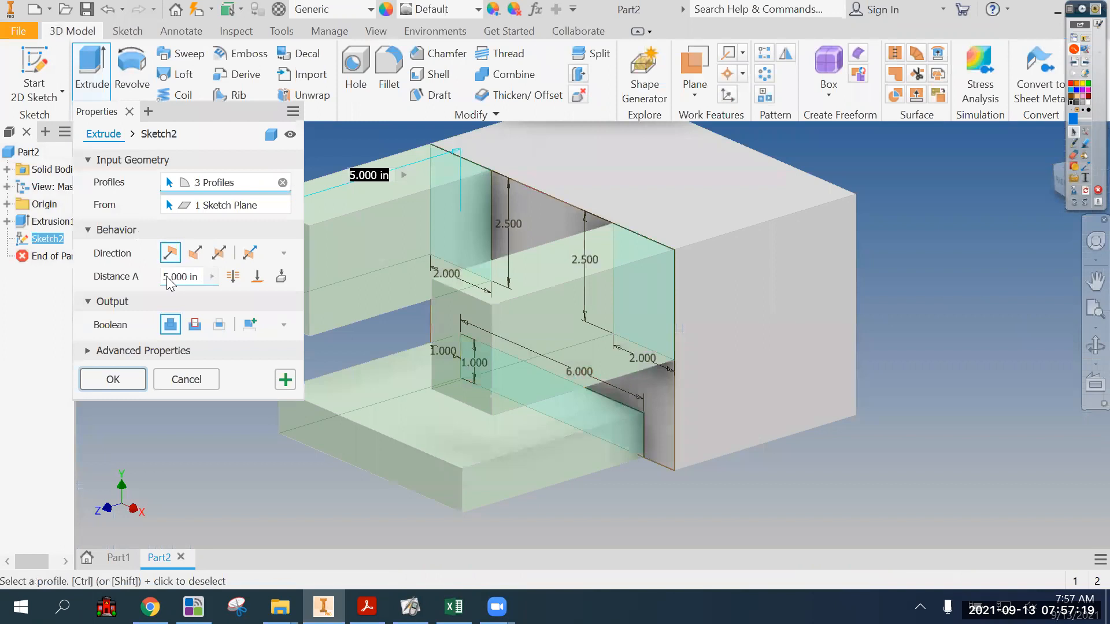
pyautogui.click(196, 325)
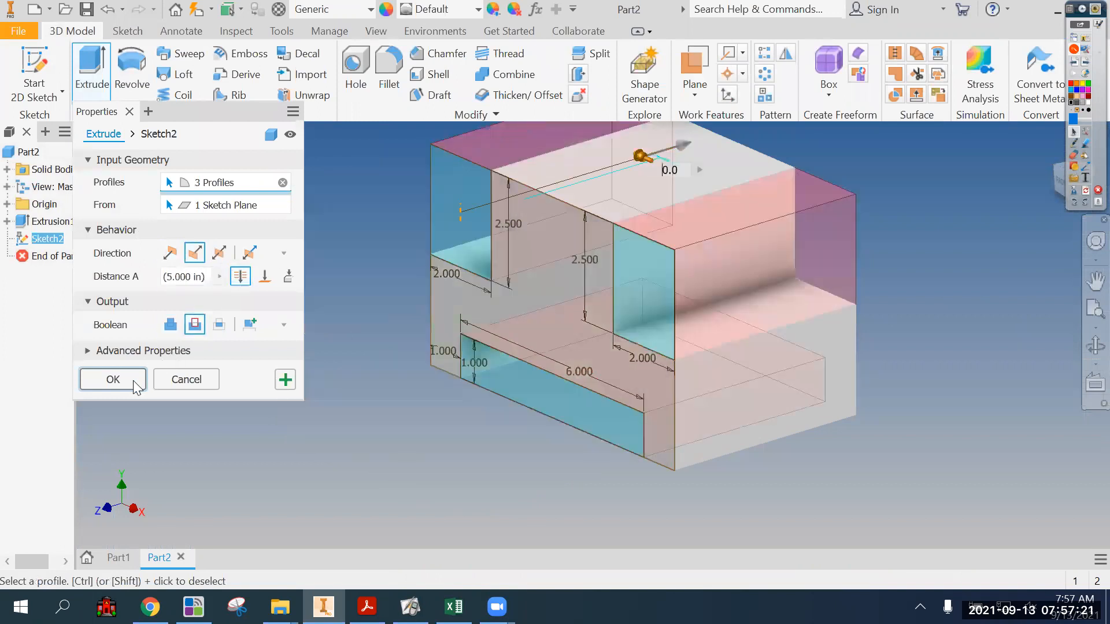
pyautogui.click(136, 382)
# - Show the finished part in its home view and bring object C into view in the Green Sheet PDF
pyautogui.moveTo(315, 274); pyautogui.dragTo(268, 320, button='middle')
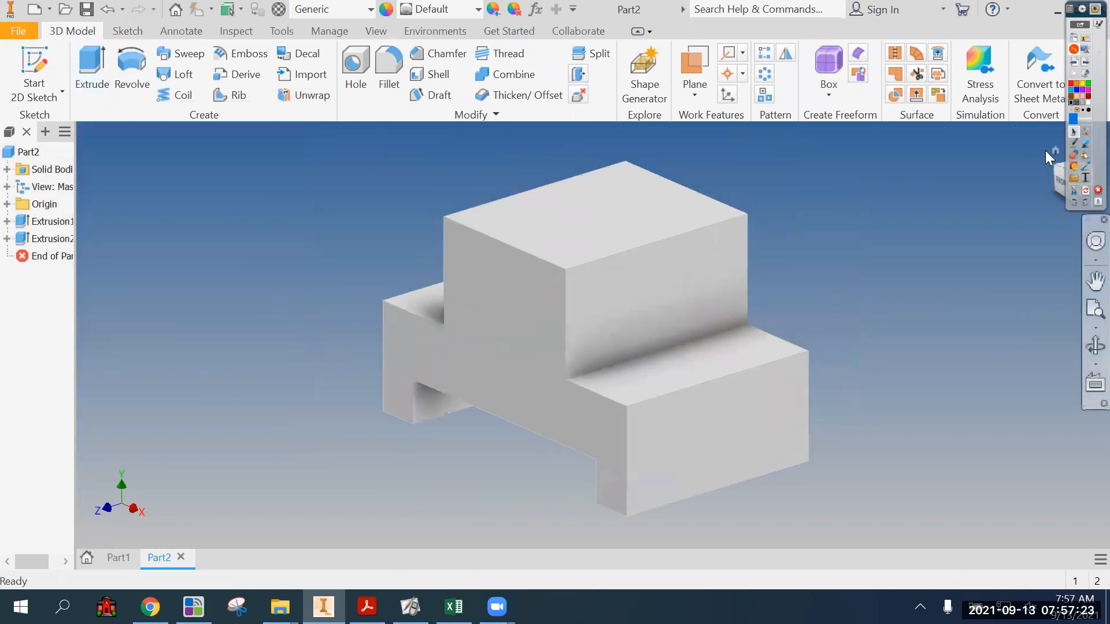
pyautogui.click(1057, 151)
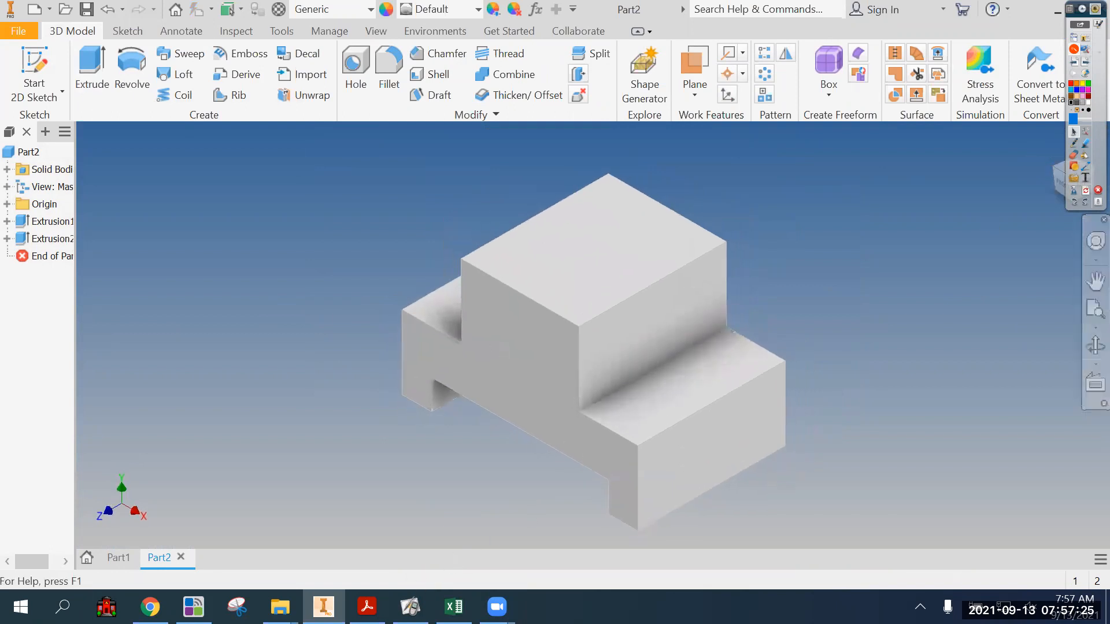
pyautogui.click(367, 607)
pyautogui.moveTo(1003, 563); pyautogui.dragTo(1025, 563)
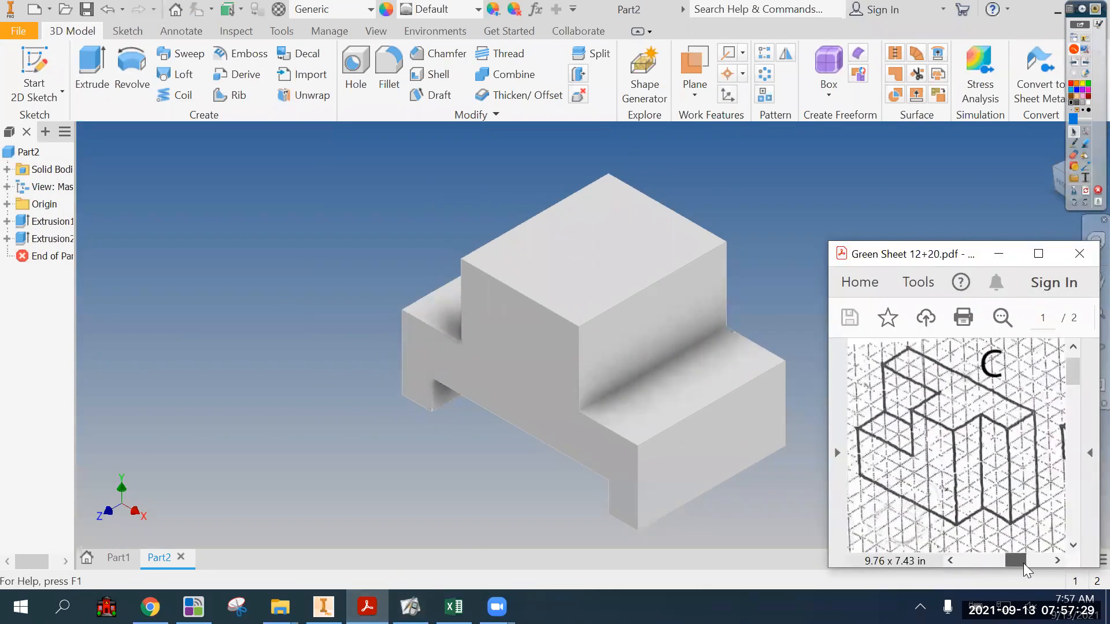
# - Outline object C's front face and its depth direction in red ink over the Green Sheet drawing, and clear the markup
pyautogui.click(1075, 142)
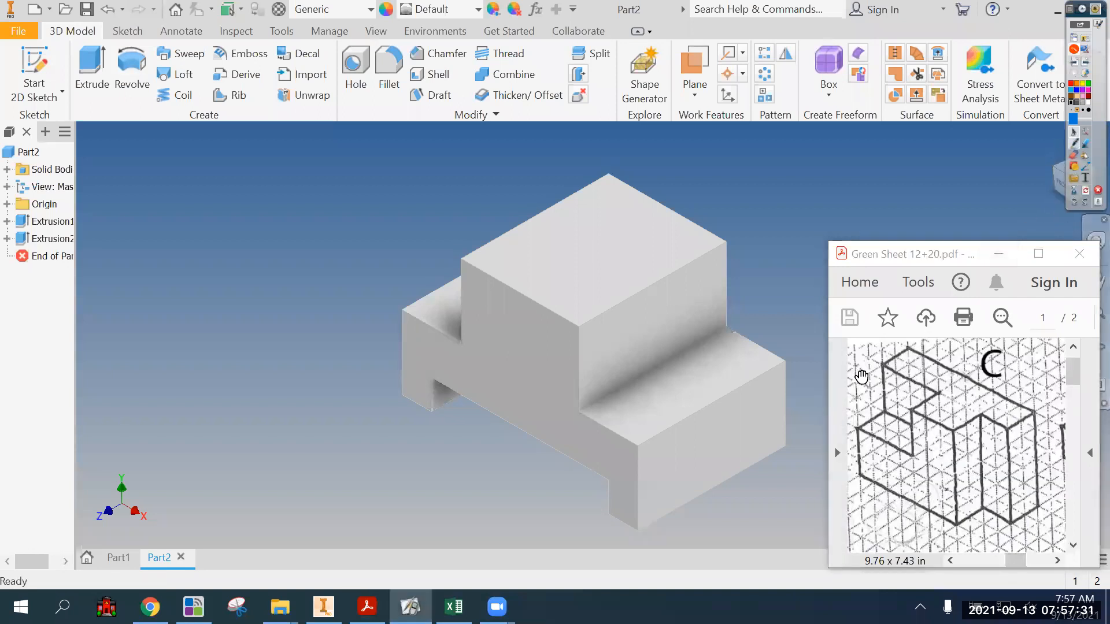
pyautogui.moveTo(858, 378)
pyautogui.mouseDown()
pyautogui.moveTo(859, 463)
pyautogui.moveTo(966, 530)
pyautogui.moveTo(914, 415)
pyautogui.moveTo(857, 384)
pyautogui.moveTo(954, 370)
pyautogui.moveTo(970, 396)
pyautogui.mouseUp()
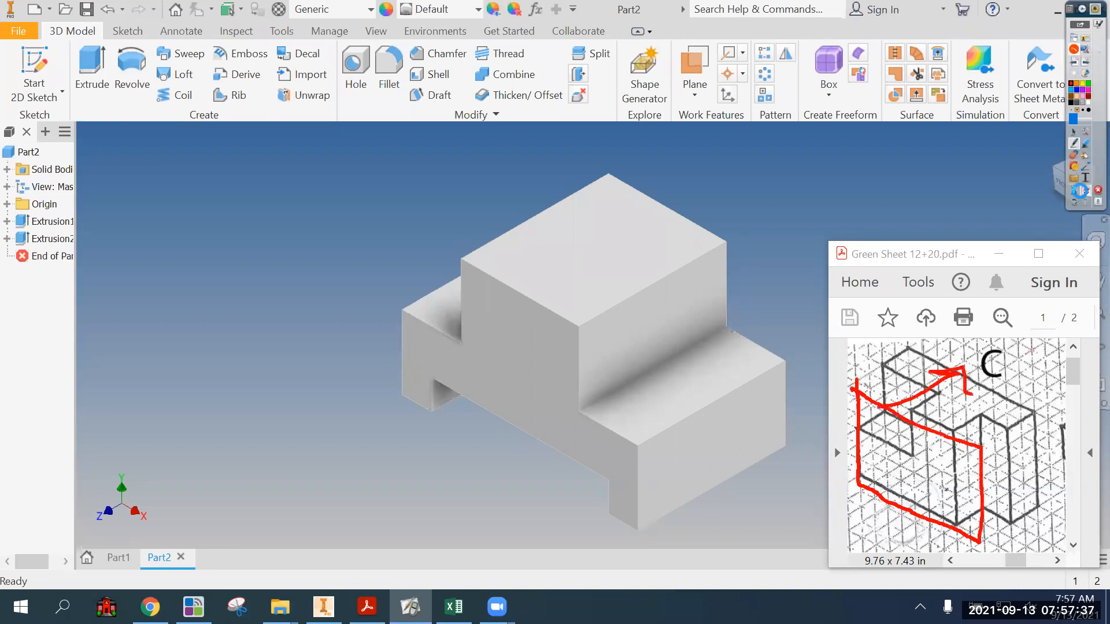
pyautogui.click(1080, 191)
# - Mark object C's upper-left notch and the downward cut at its front right corner in red ink, and clear the markup
pyautogui.moveTo(858, 384)
pyautogui.mouseDown()
pyautogui.moveTo(859, 406)
pyautogui.moveTo(914, 425)
pyautogui.moveTo(861, 395)
pyautogui.mouseUp()
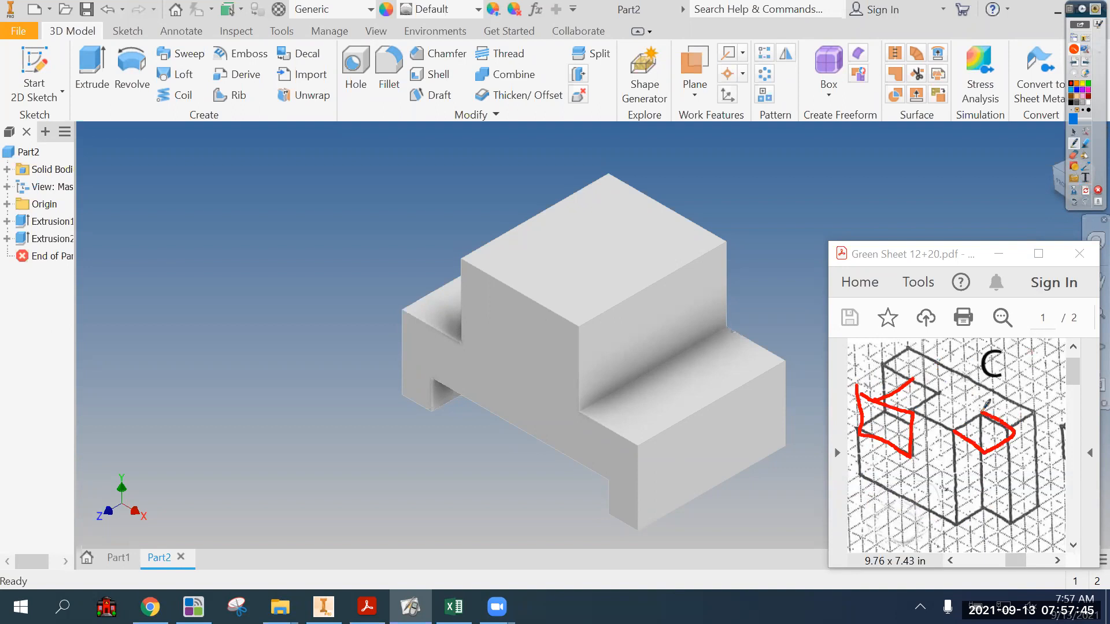
pyautogui.moveTo(987, 439); pyautogui.dragTo(986, 530)
pyautogui.moveTo(971, 497); pyautogui.dragTo(986, 529)
pyautogui.moveTo(1002, 480); pyautogui.dragTo(986, 527)
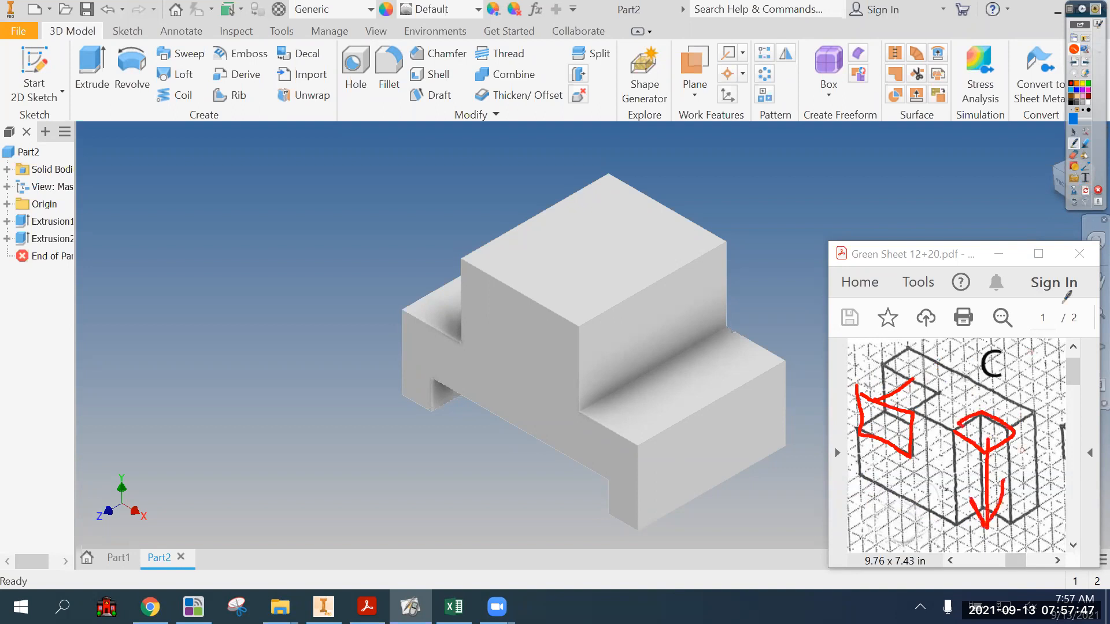
pyautogui.click(1085, 191)
pyautogui.click(1074, 136)
# - Create a new part and sketch a rectangle on the XY plane with its first corner at the origin
pyautogui.click(50, 9)
pyautogui.click(44, 108)
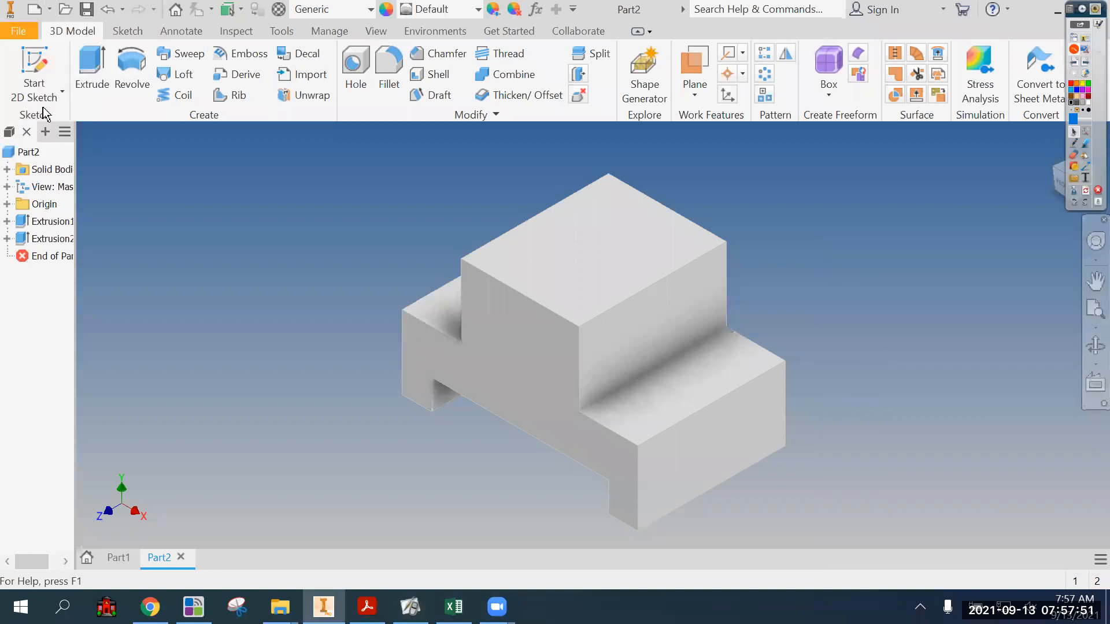
pyautogui.click(31, 67)
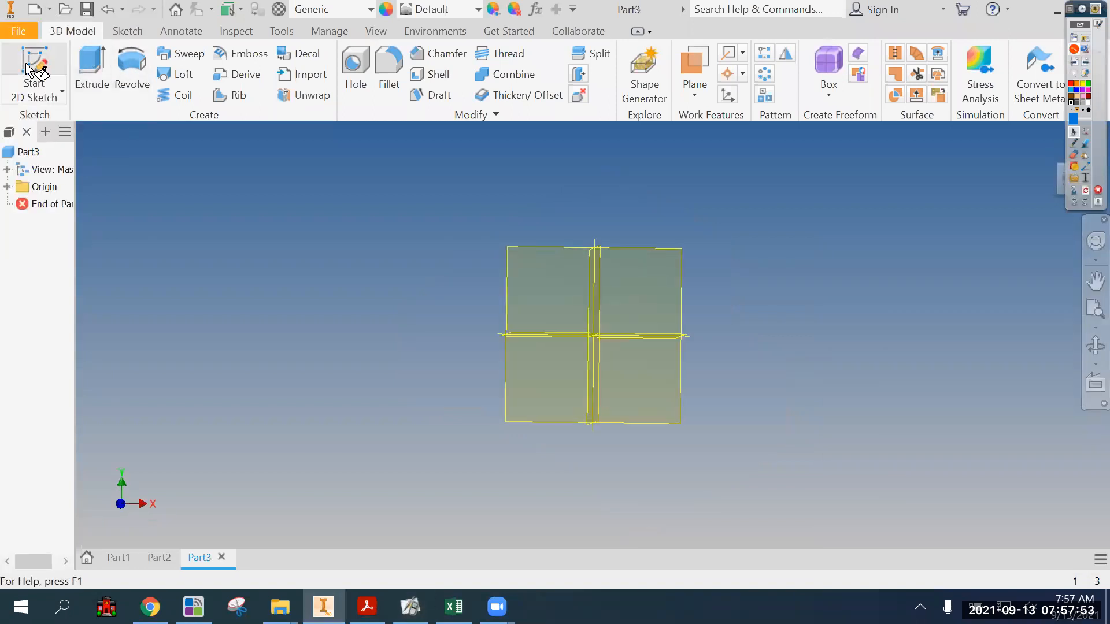
pyautogui.click(545, 213)
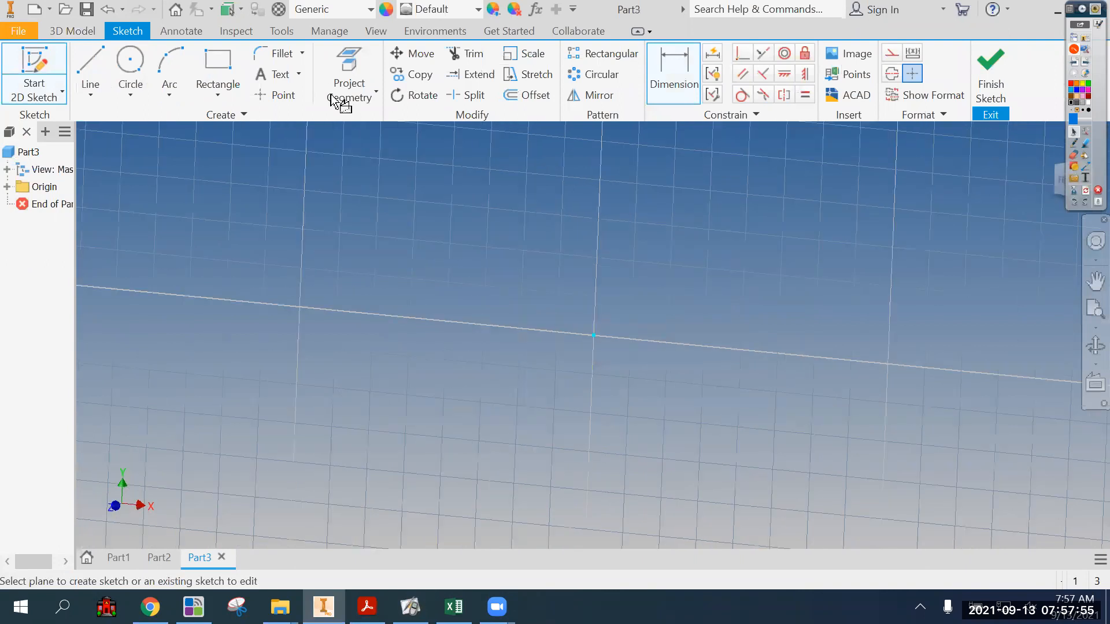
pyautogui.click(217, 64)
pyautogui.click(593, 335)
pyautogui.click(852, 184)
# - Dimension the rectangle 9 in wide and 6 in high and finish the sketch
pyautogui.click(681, 68)
pyautogui.click(748, 335)
pyautogui.click(745, 359)
pyautogui.write('9')
pyautogui.press('Return')
pyautogui.click(593, 290)
pyautogui.click(575, 285)
pyautogui.write('4')
pyautogui.press('Return')
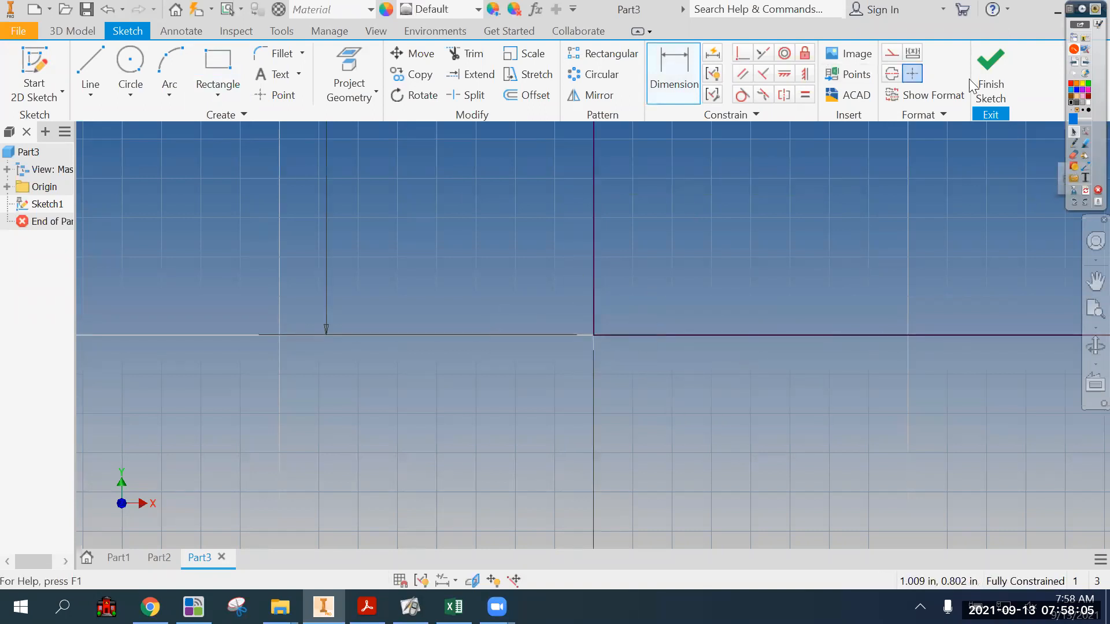
pyautogui.click(990, 75)
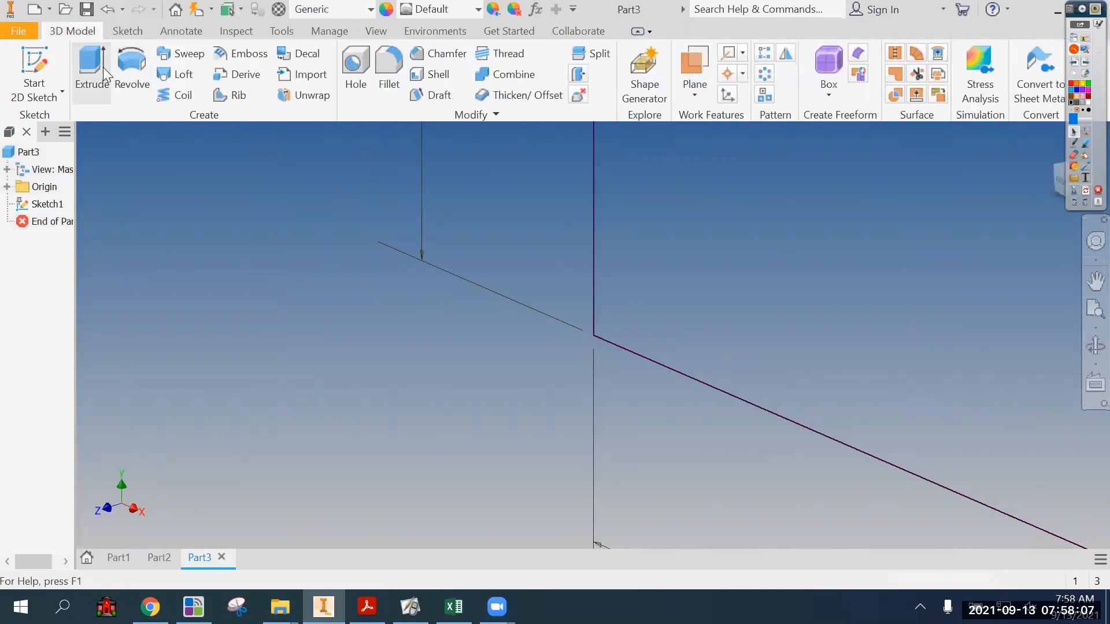
# - Extrude the rectangle 4 in to form object C's base block
pyautogui.click(104, 73)
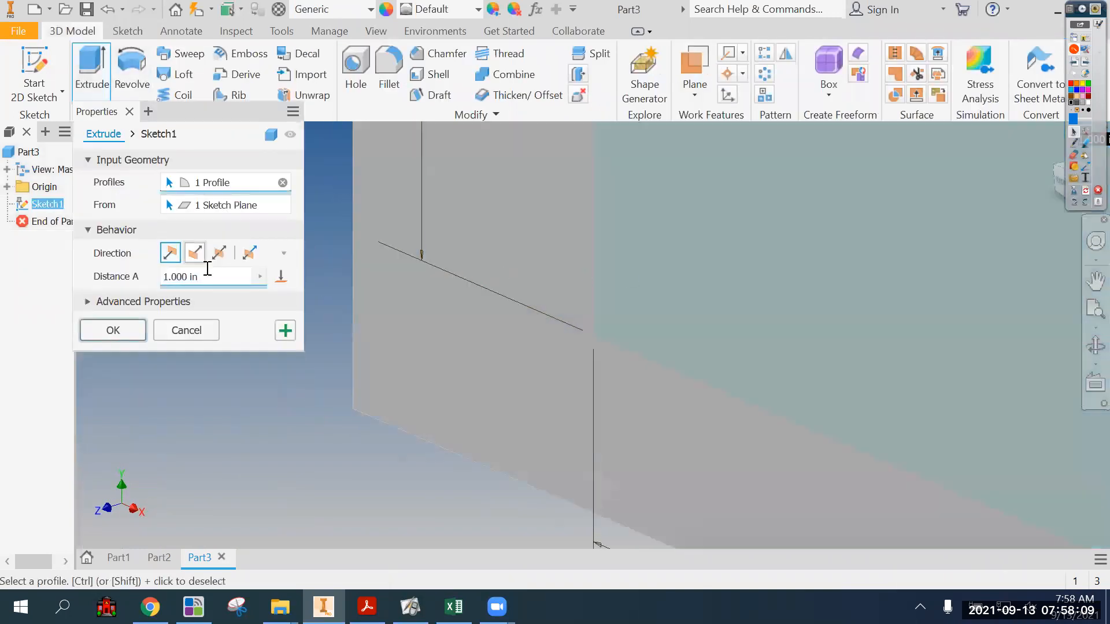
pyautogui.doubleClick(218, 276)
pyautogui.write('4')
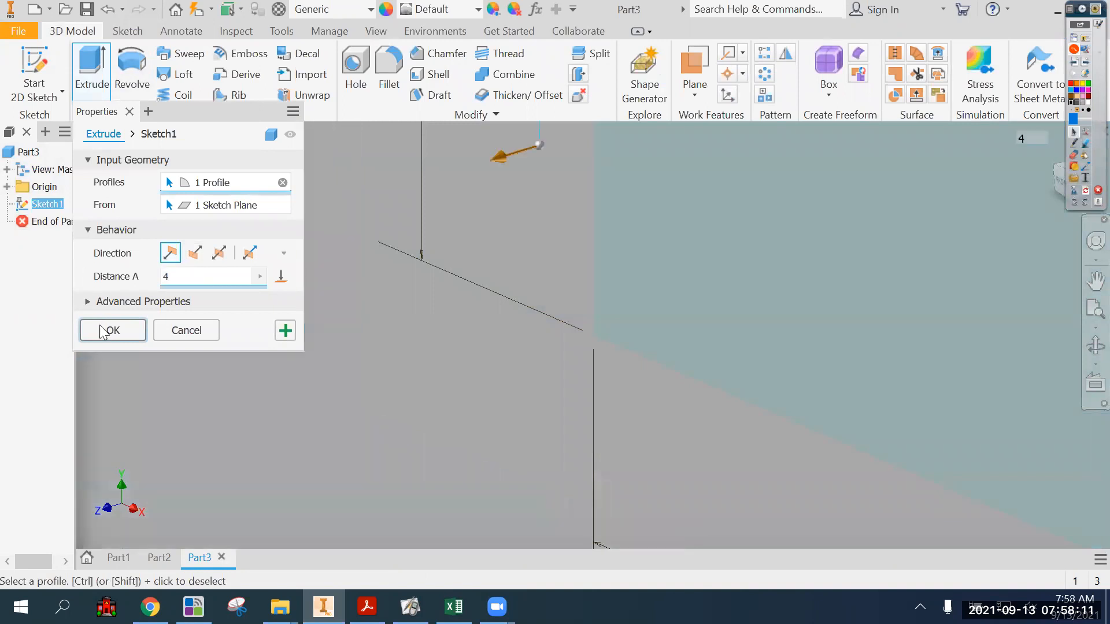
pyautogui.click(105, 332)
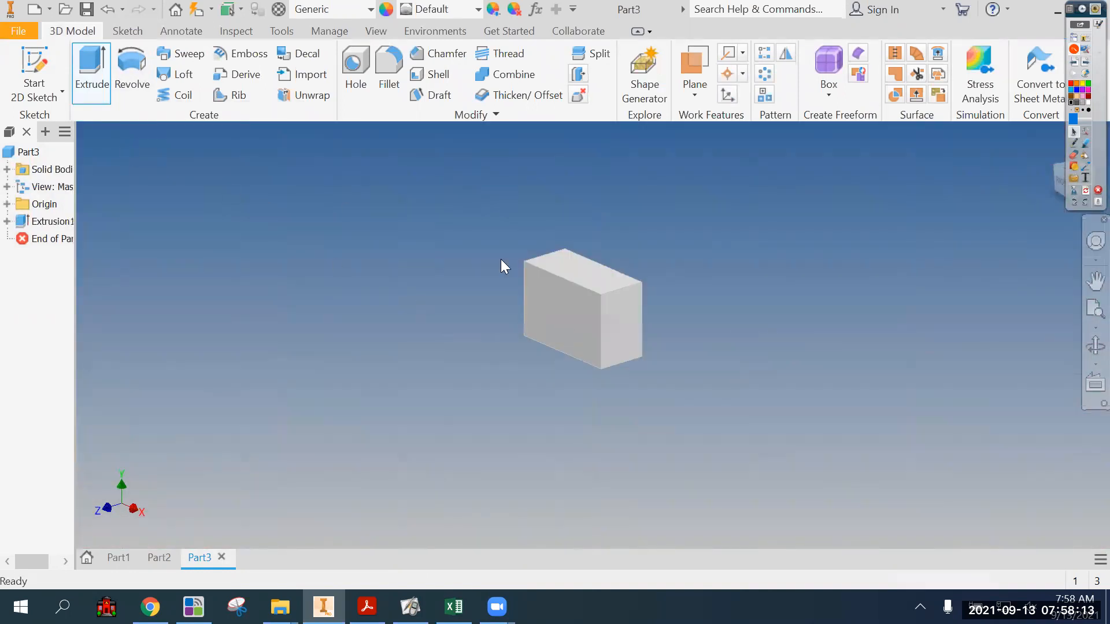
# - Sketch a rectangle on the block's front face, starting from the face's upper-left corner
pyautogui.click(34, 63)
pyautogui.click(549, 307)
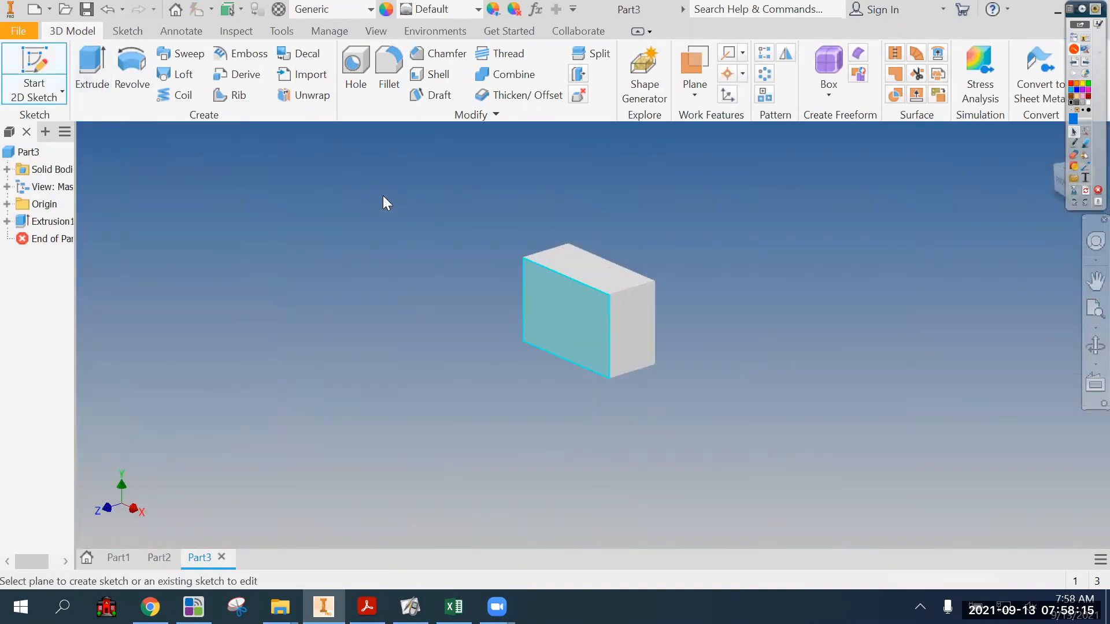
pyautogui.click(223, 66)
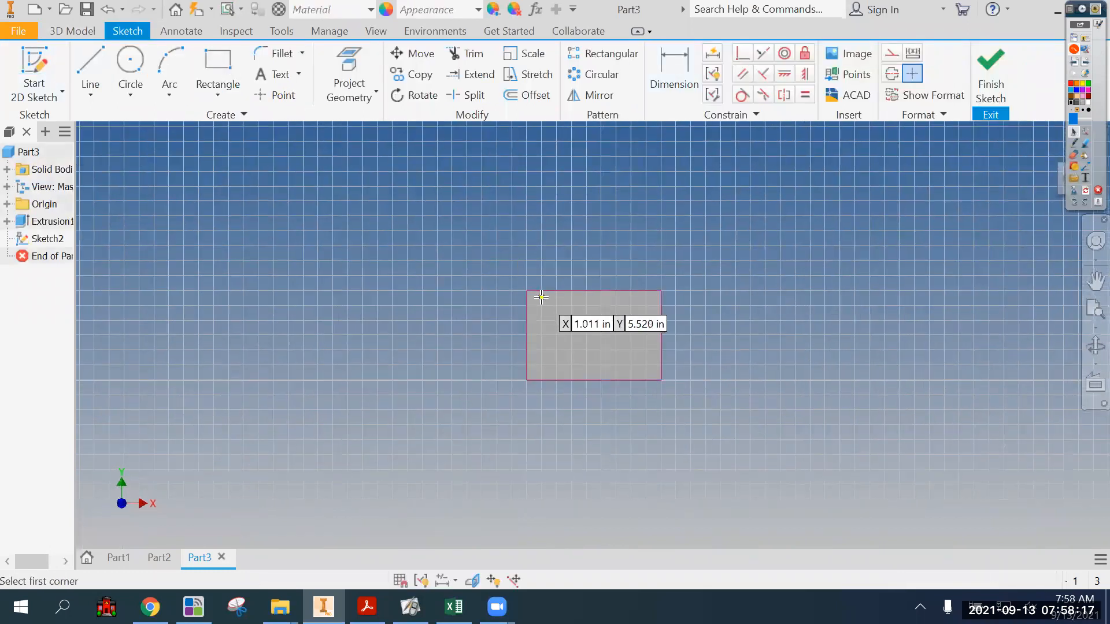
pyautogui.scroll(-6, 484, 273)
pyautogui.click(488, 275)
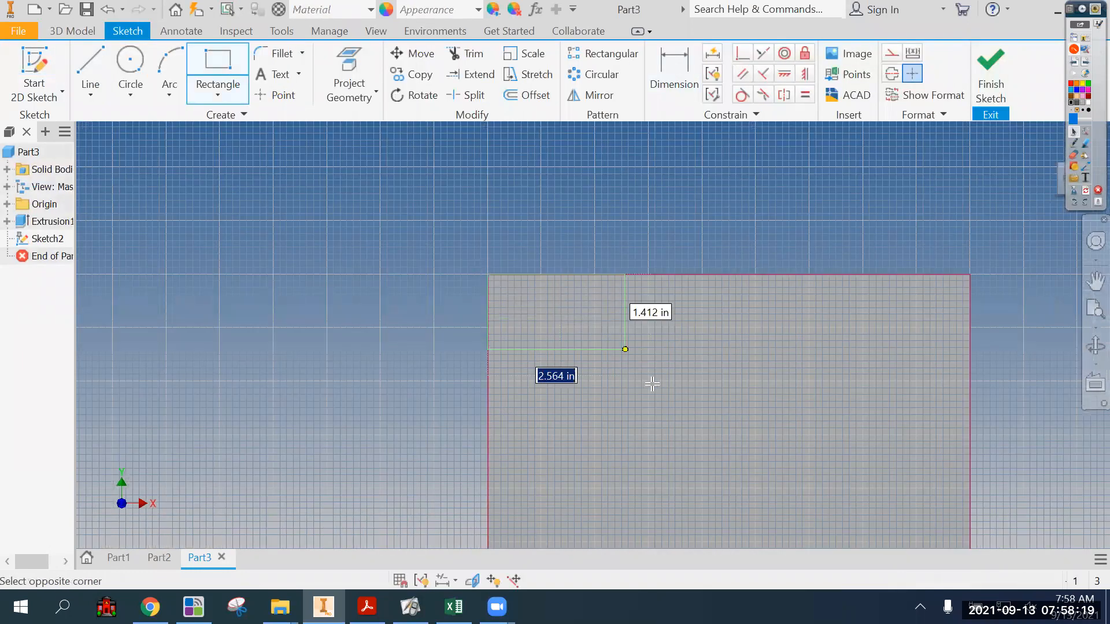
pyautogui.click(663, 396)
# - Dimension the corner rectangle on the front face 3 in high and 4 in wide
pyautogui.press('d')
pyautogui.click(666, 335)
pyautogui.click(701, 337)
pyautogui.write('3')
pyautogui.press('Return')
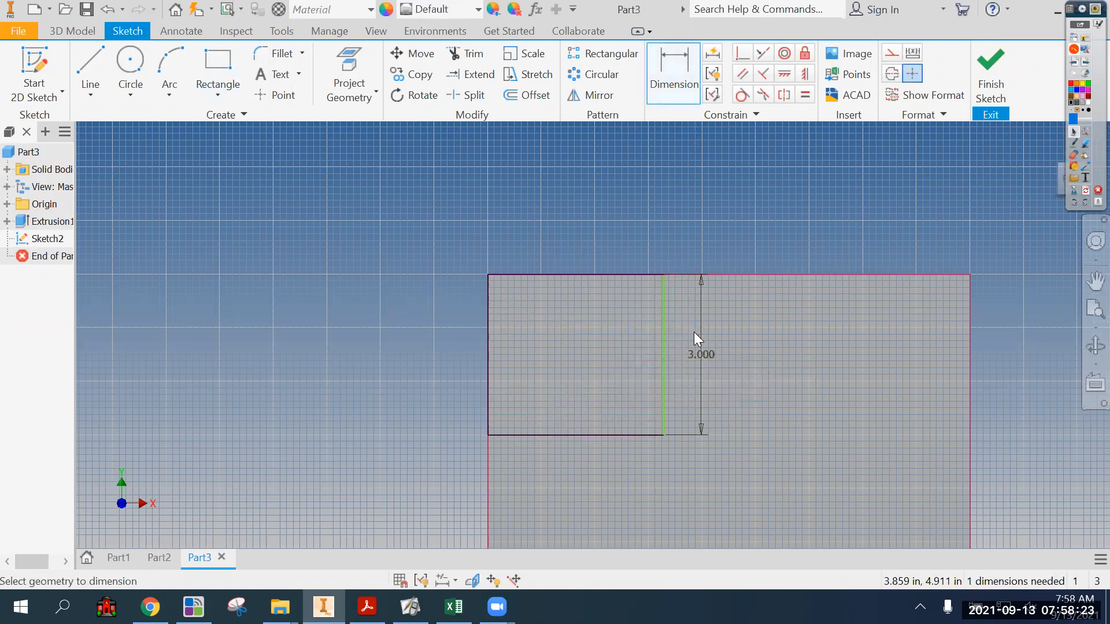
pyautogui.click(598, 436)
pyautogui.click(598, 459)
pyautogui.write('4')
pyautogui.press('Return')
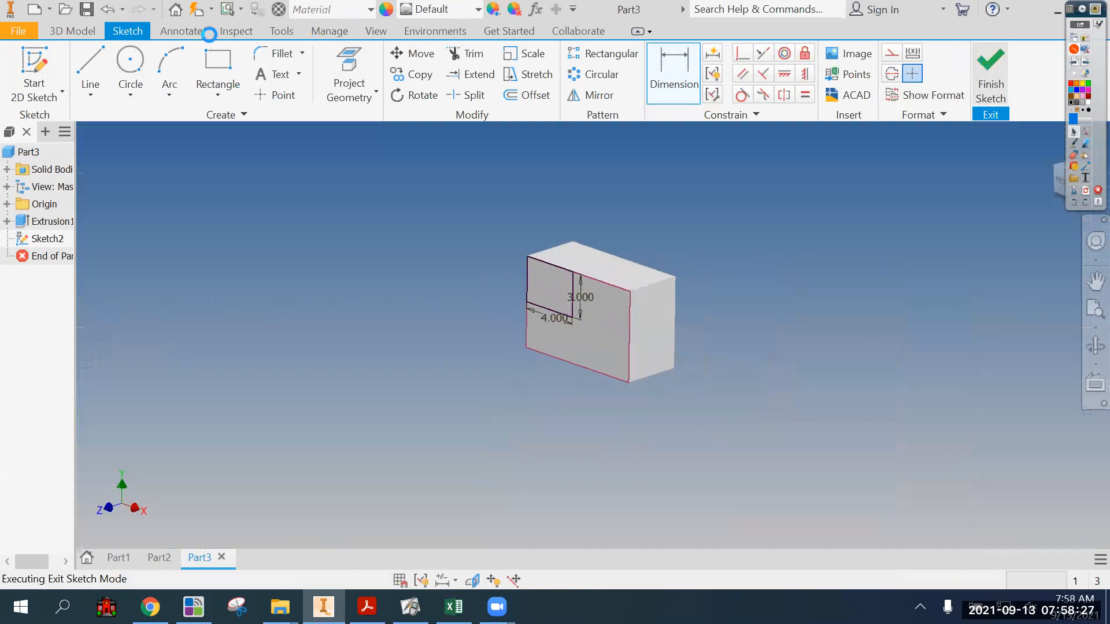
# - Extrude the corner rectangle as a cut 2 in deep into the block
pyautogui.click(94, 65)
pyautogui.click(194, 324)
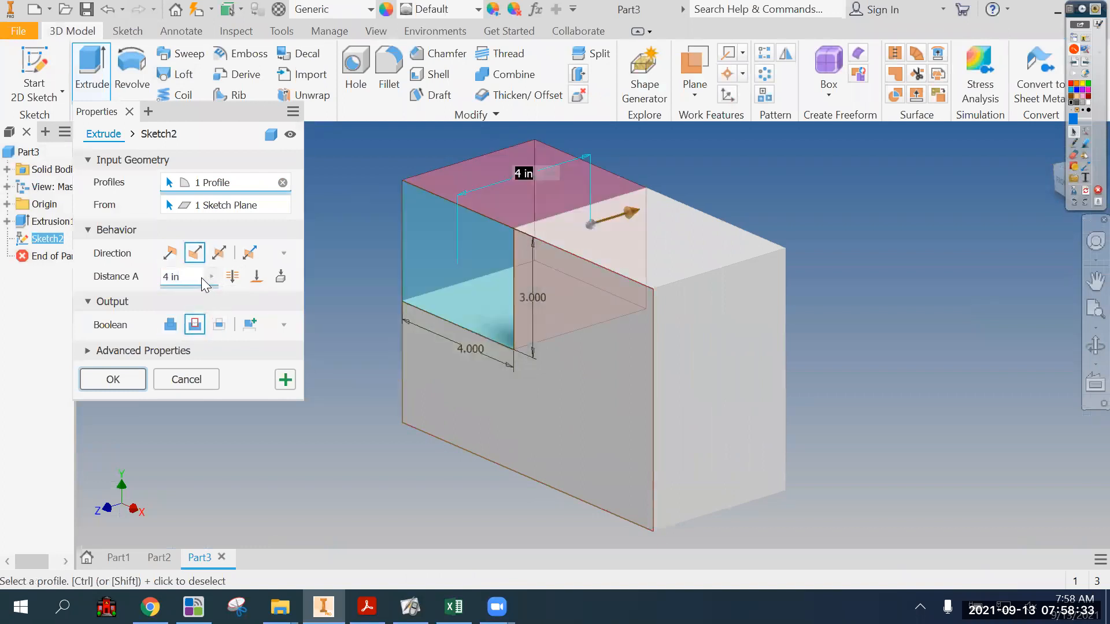
pyautogui.moveTo(188, 278); pyautogui.dragTo(146, 283)
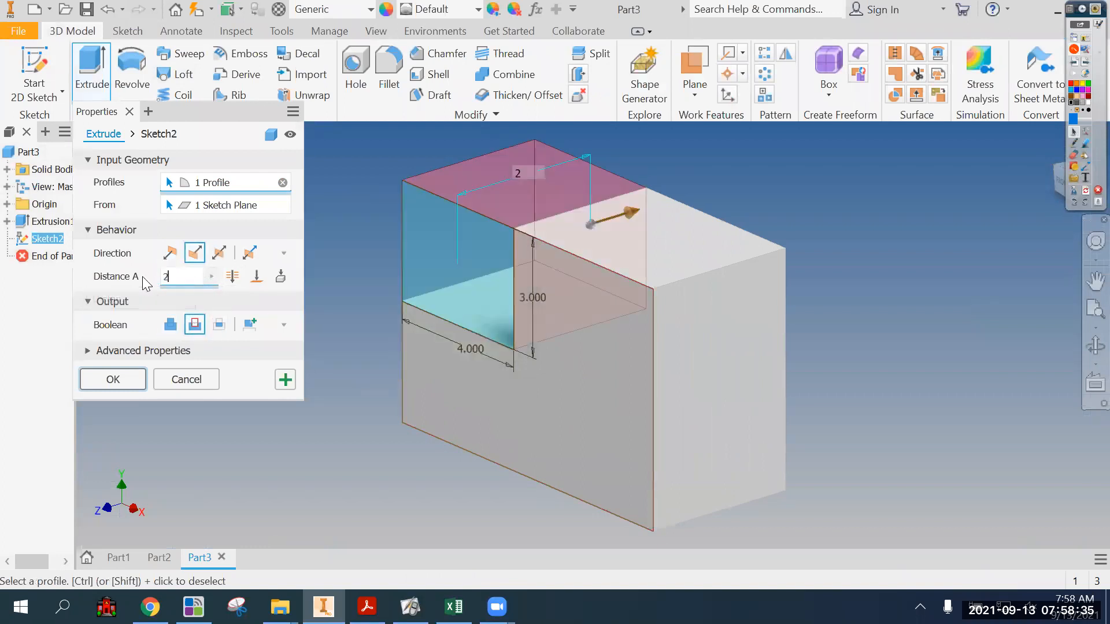
pyautogui.write('2')
pyautogui.click(123, 381)
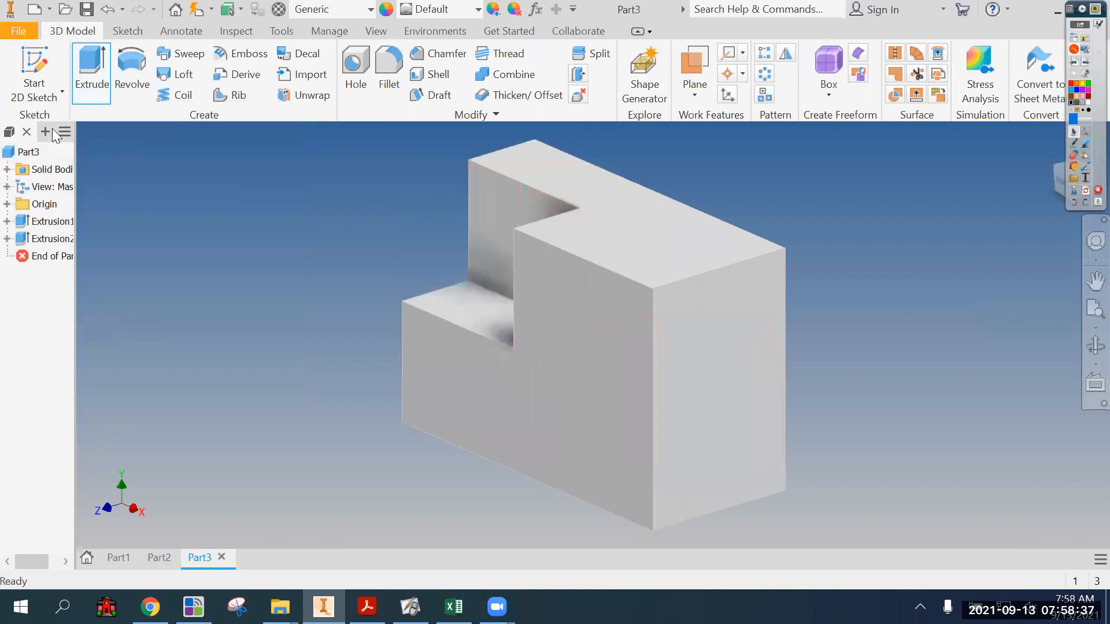
# - Sketch a rectangle about 1.8 in by 1.9 in on the block's top face from its front right corner
pyautogui.click(41, 67)
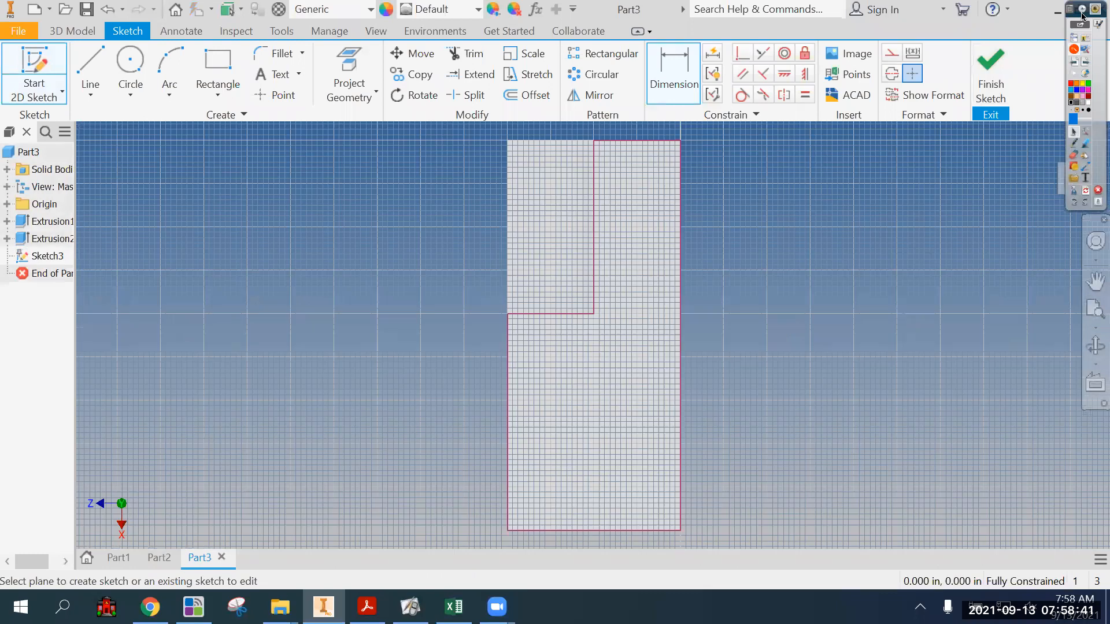
pyautogui.click(1083, 146)
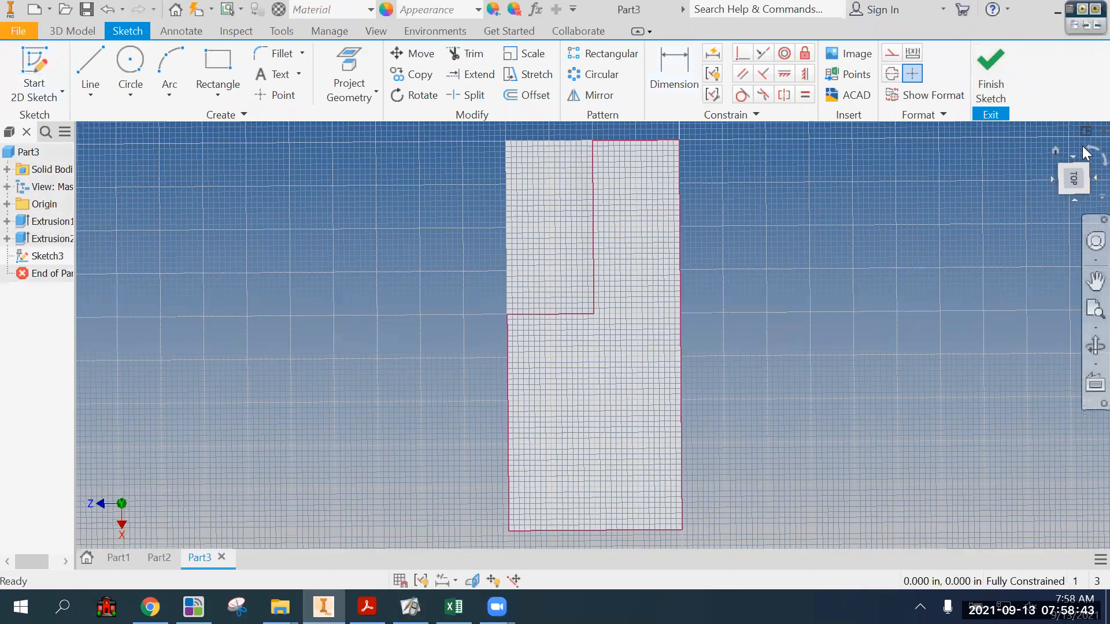
pyautogui.click(218, 63)
pyautogui.scroll(3, 759, 419)
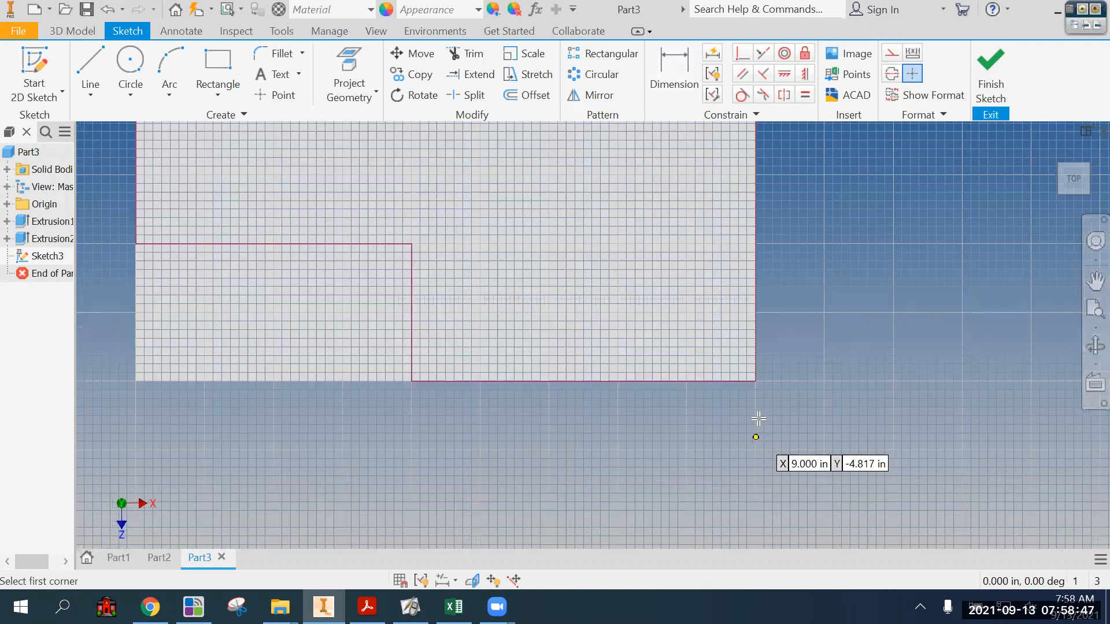
pyautogui.click(756, 381)
pyautogui.click(631, 252)
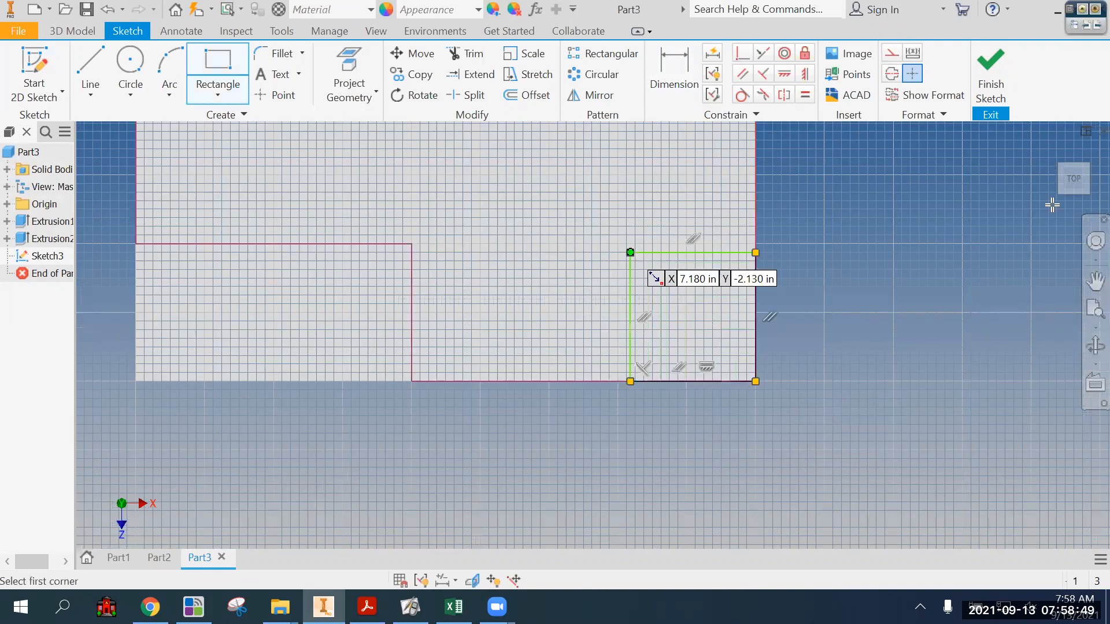
# - Dimension the top-face corner rectangle 2 in by 2 in and finish the sketch
pyautogui.click(1054, 152)
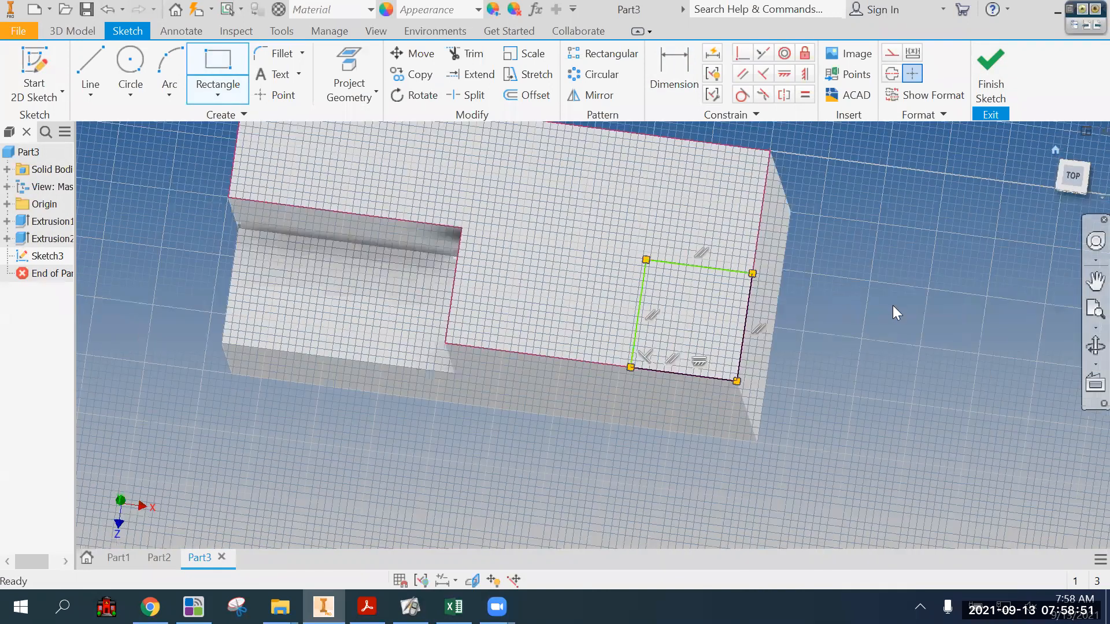
pyautogui.scroll(3, 666, 337)
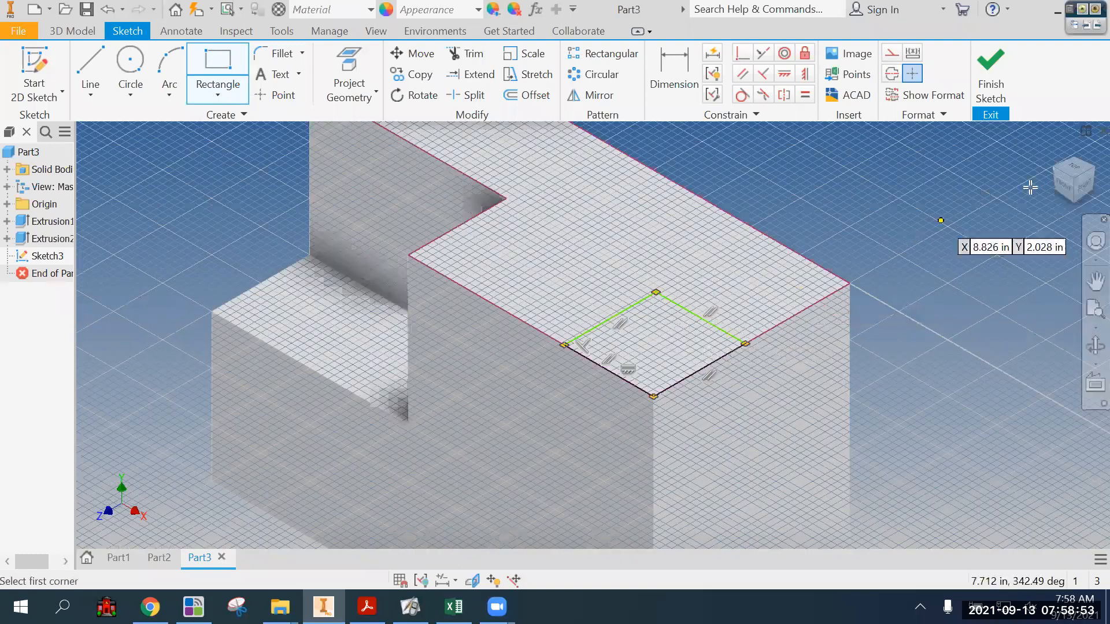
pyautogui.click(1073, 167)
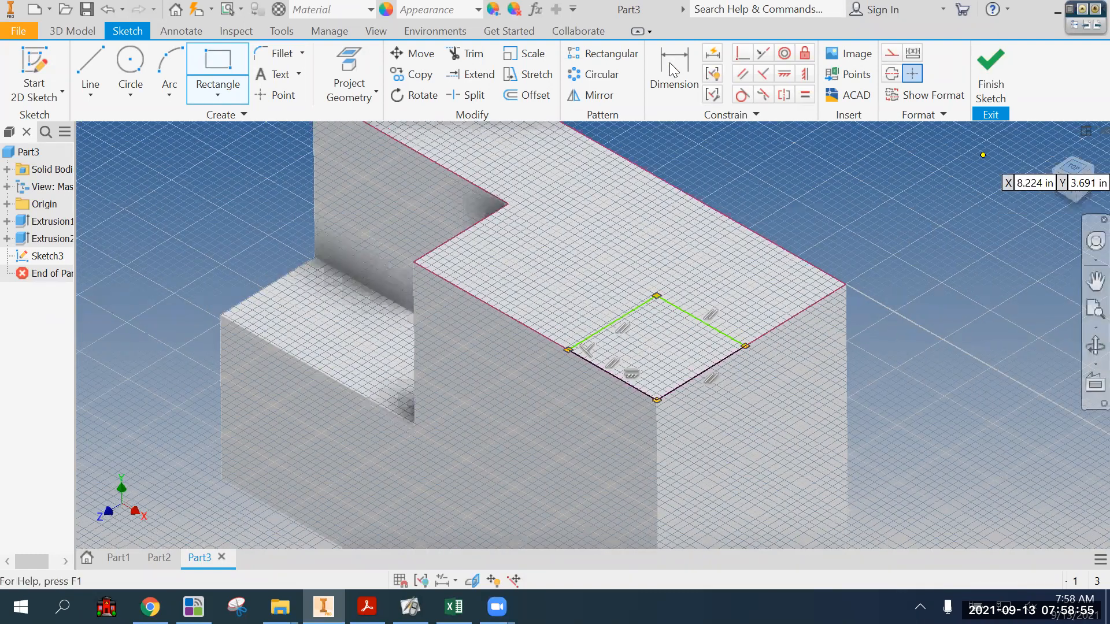
pyautogui.click(674, 69)
pyautogui.click(710, 350)
pyautogui.click(711, 329)
pyautogui.write('2')
pyautogui.press('Return')
pyautogui.click(675, 383)
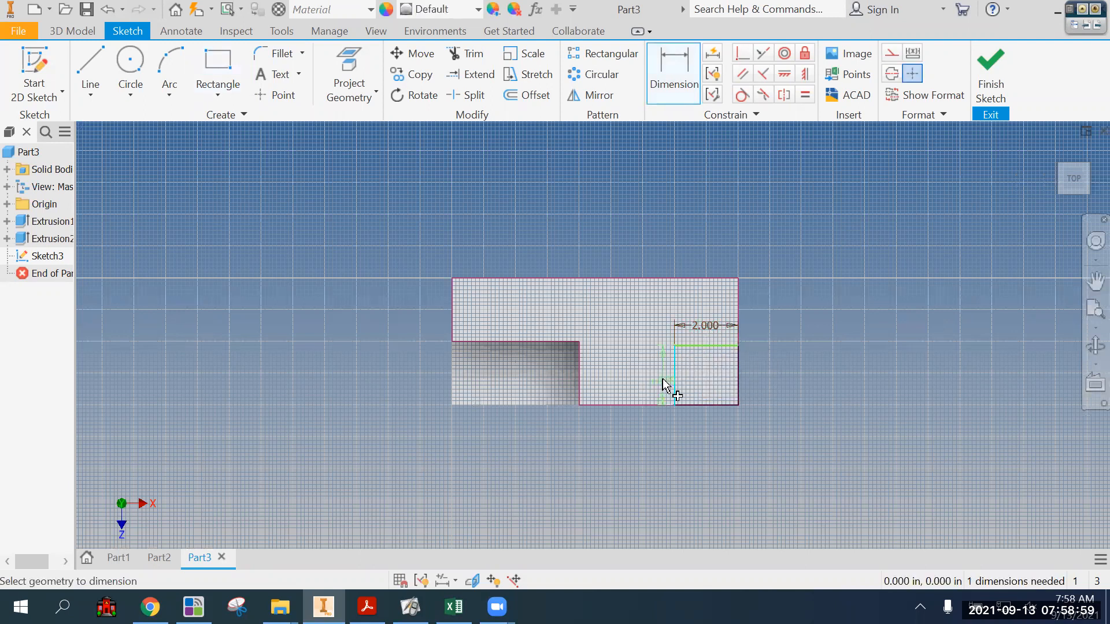
pyautogui.click(663, 386)
pyautogui.write('2')
pyautogui.press('Return')
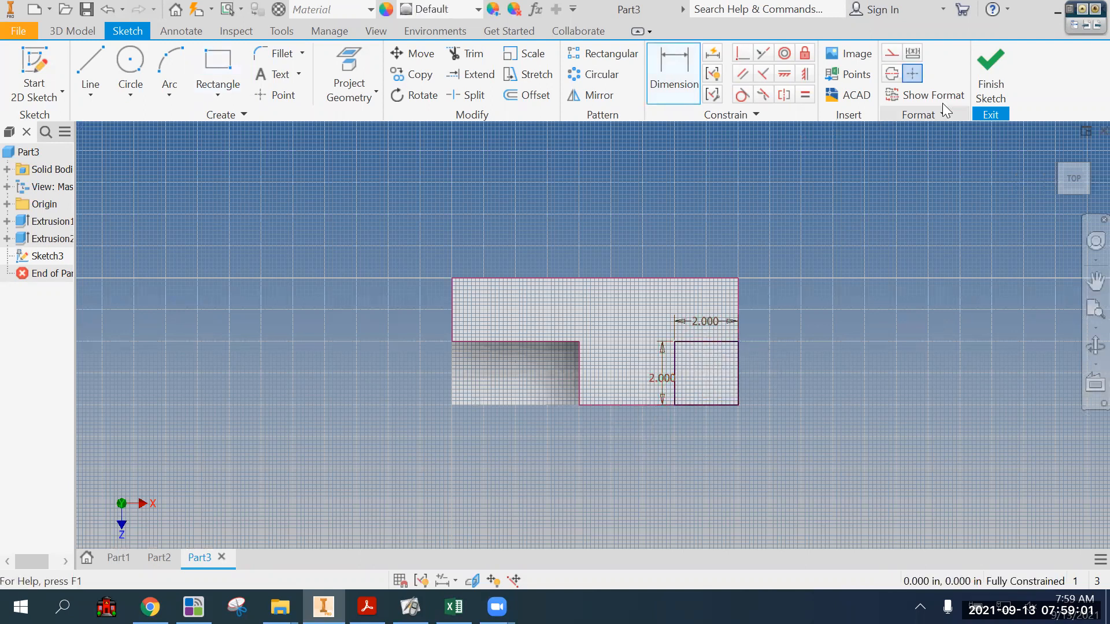
pyautogui.click(991, 72)
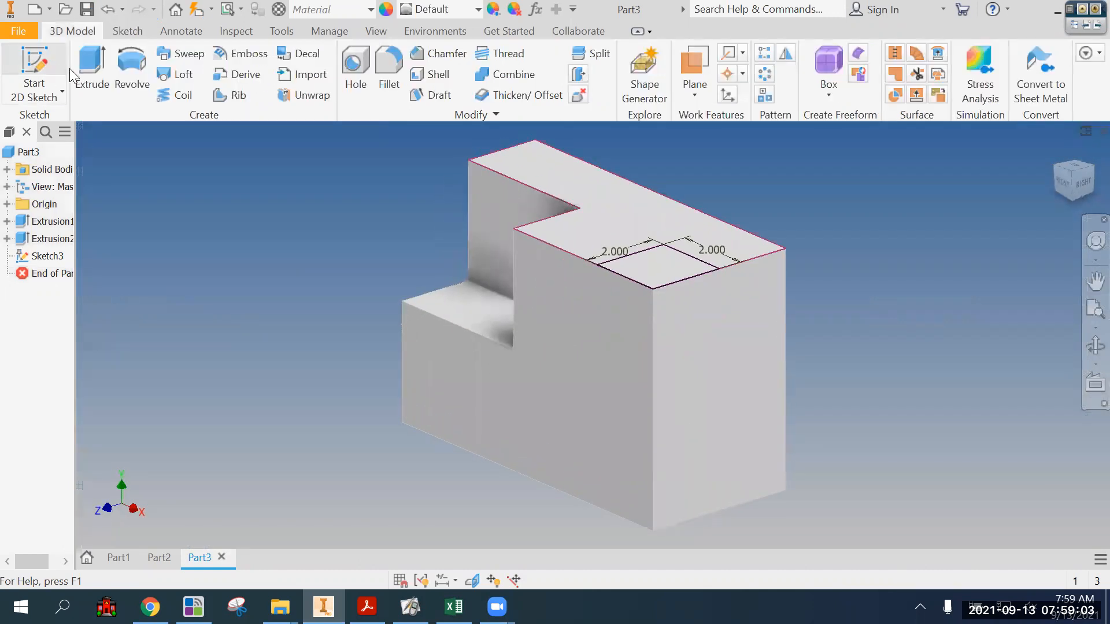
# - Extrude the 2 in square as a cut through all of the block's height
pyautogui.click(90, 68)
pyautogui.click(669, 272)
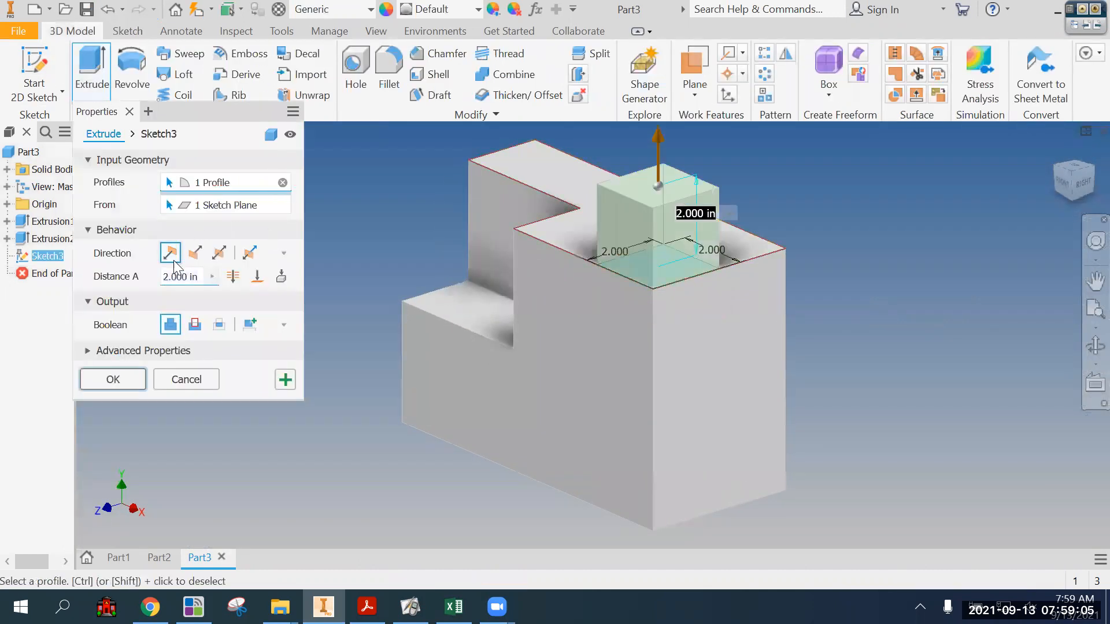
pyautogui.click(197, 327)
pyautogui.click(233, 277)
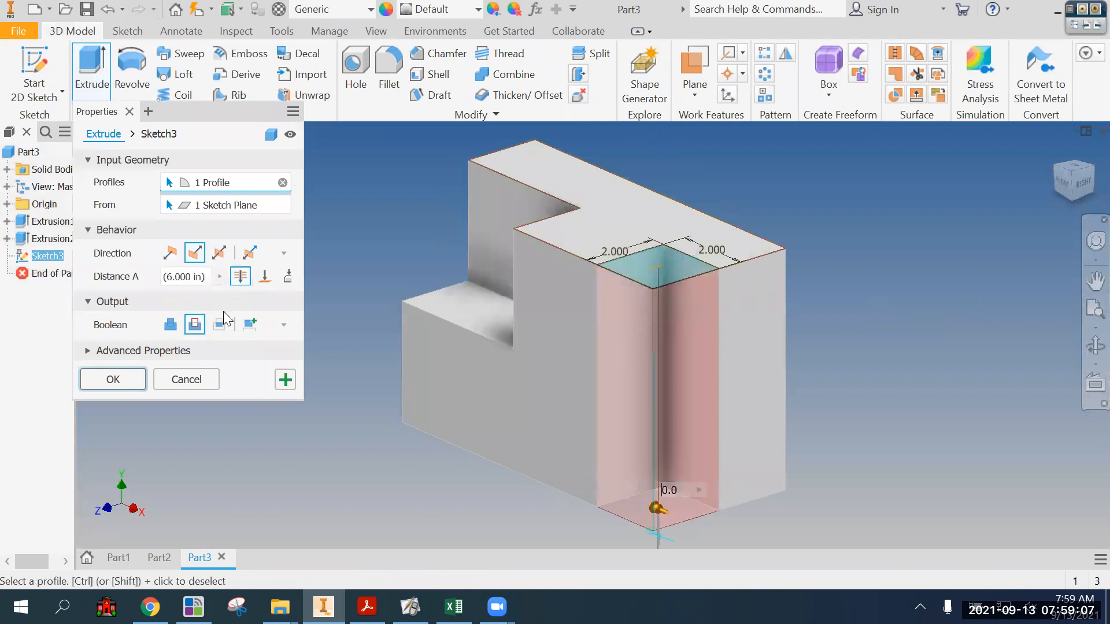
pyautogui.click(110, 381)
# - Create a new part for object D and bring object D into view in the Green Sheet PDF
pyautogui.click(48, 9)
pyautogui.click(52, 97)
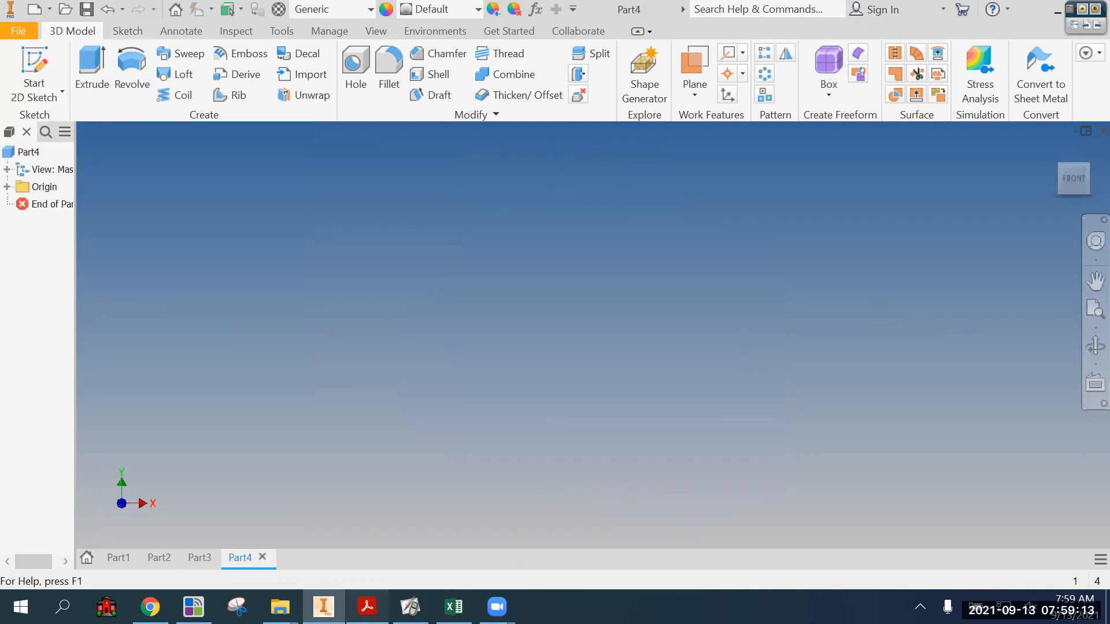
pyautogui.click(367, 607)
pyautogui.moveTo(1014, 564); pyautogui.dragTo(1032, 560)
pyautogui.scroll(-3, 1024, 515)
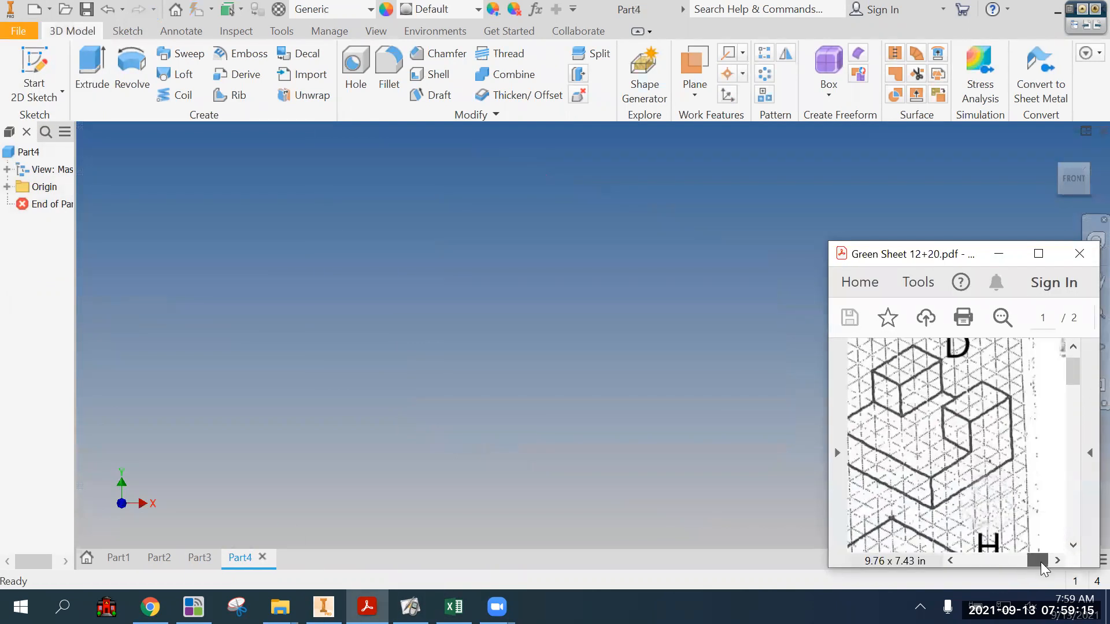
pyautogui.scroll(1, 1025, 515)
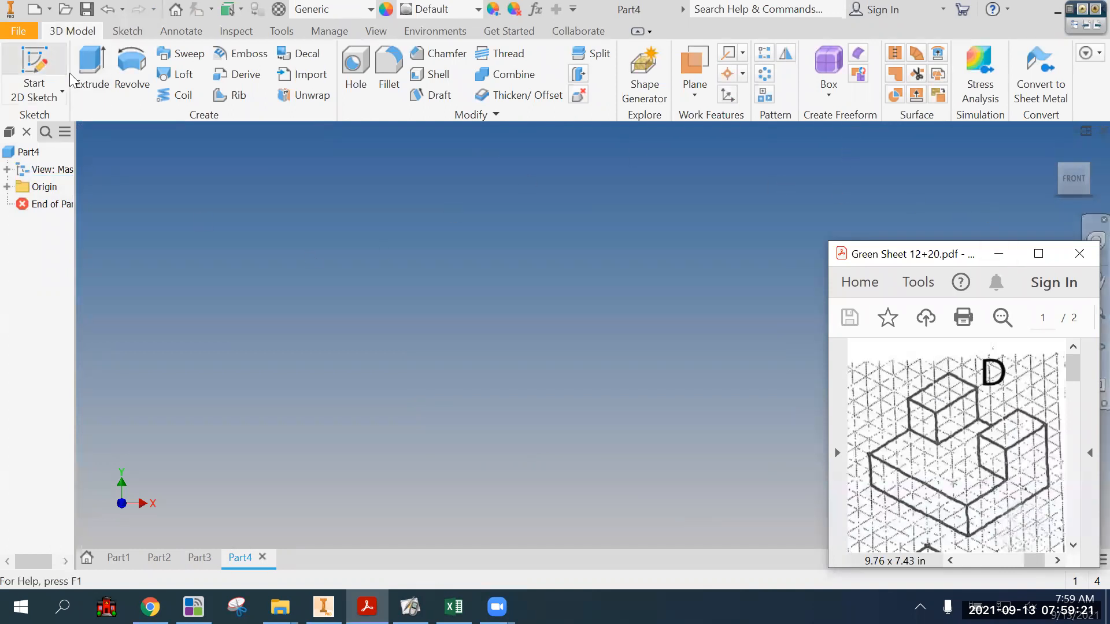
# - Trace the base profile and the tops of both raised blocks in red on object D's drawing, and clear the marks
pyautogui.click(1081, 10)
pyautogui.click(1076, 144)
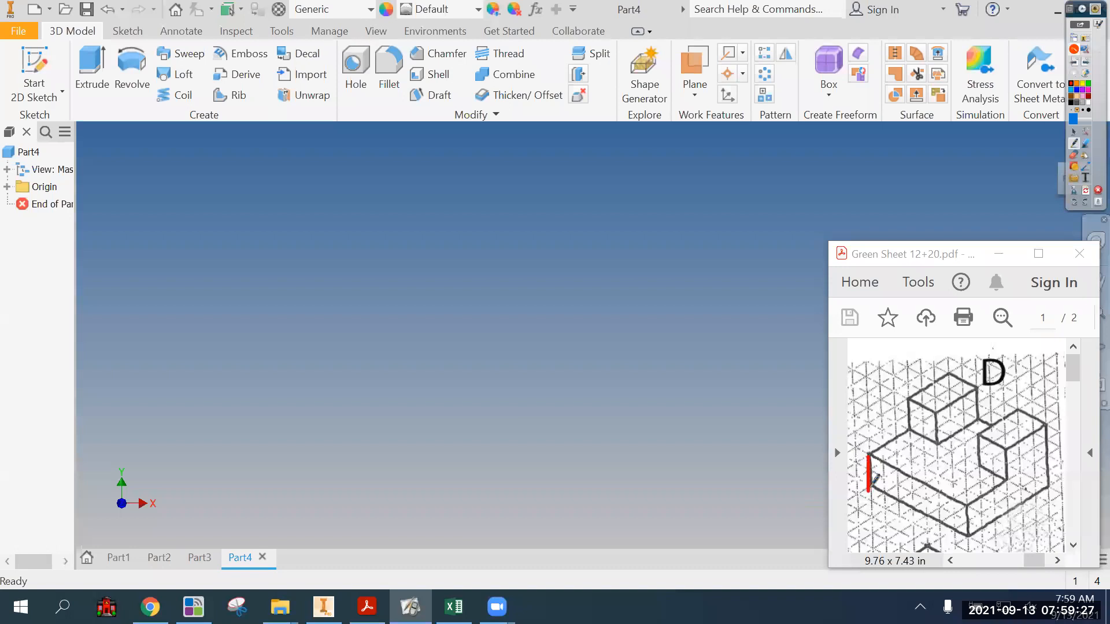
pyautogui.moveTo(965, 534); pyautogui.dragTo(833, 487)
pyautogui.moveTo(920, 474); pyautogui.dragTo(967, 438)
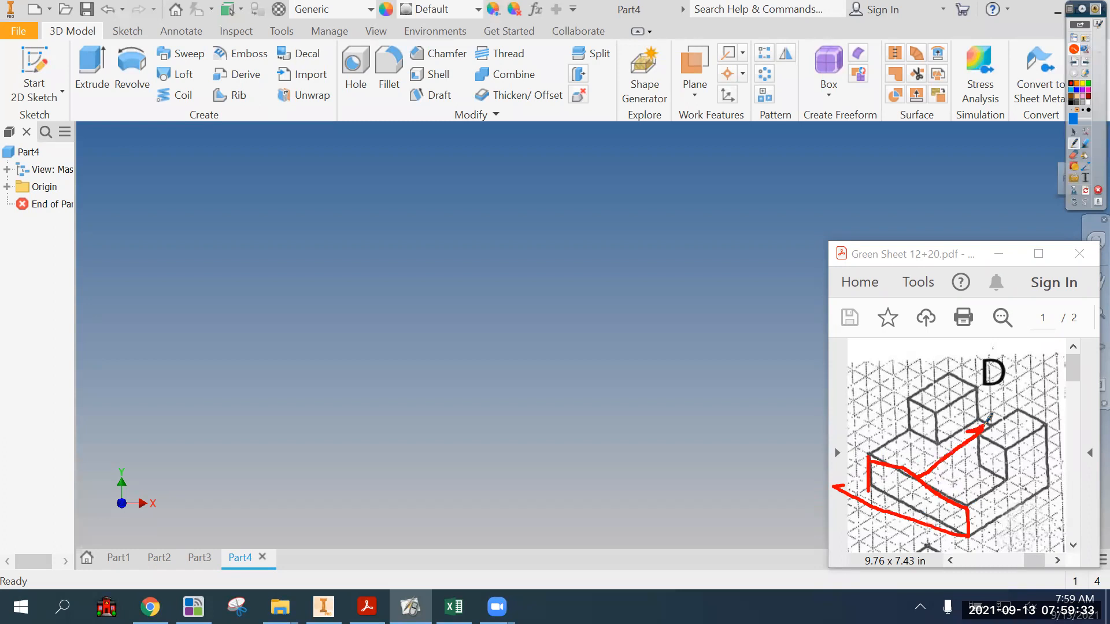
pyautogui.moveTo(870, 457)
pyautogui.mouseDown()
pyautogui.moveTo(951, 493)
pyautogui.moveTo(994, 411)
pyautogui.mouseUp()
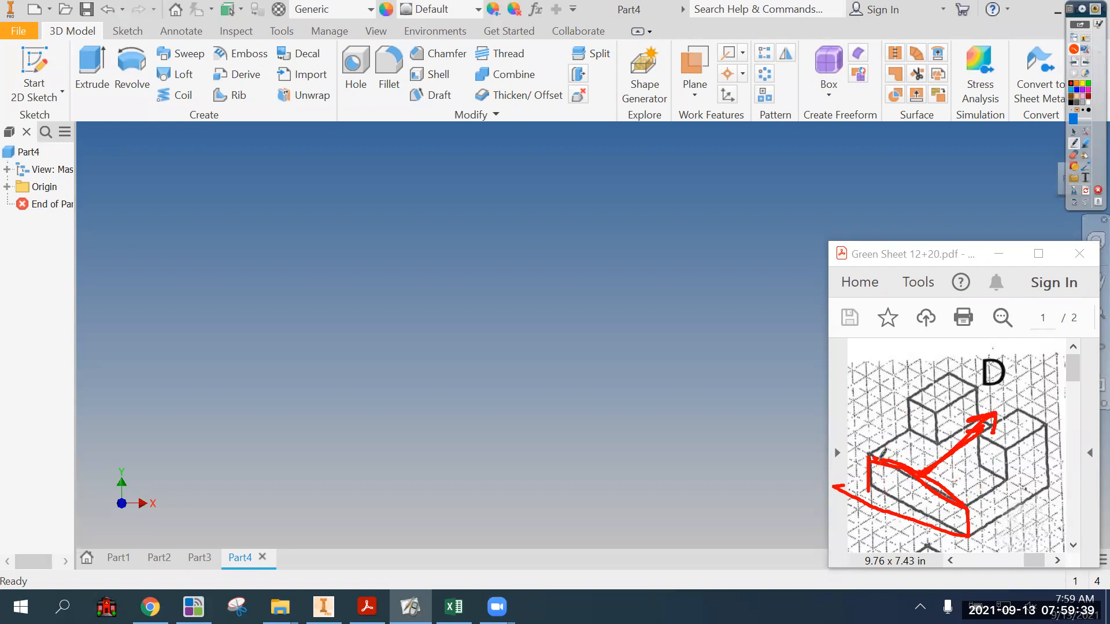
pyautogui.moveTo(876, 476)
pyautogui.mouseDown()
pyautogui.moveTo(958, 522)
pyautogui.moveTo(1036, 470)
pyautogui.mouseUp()
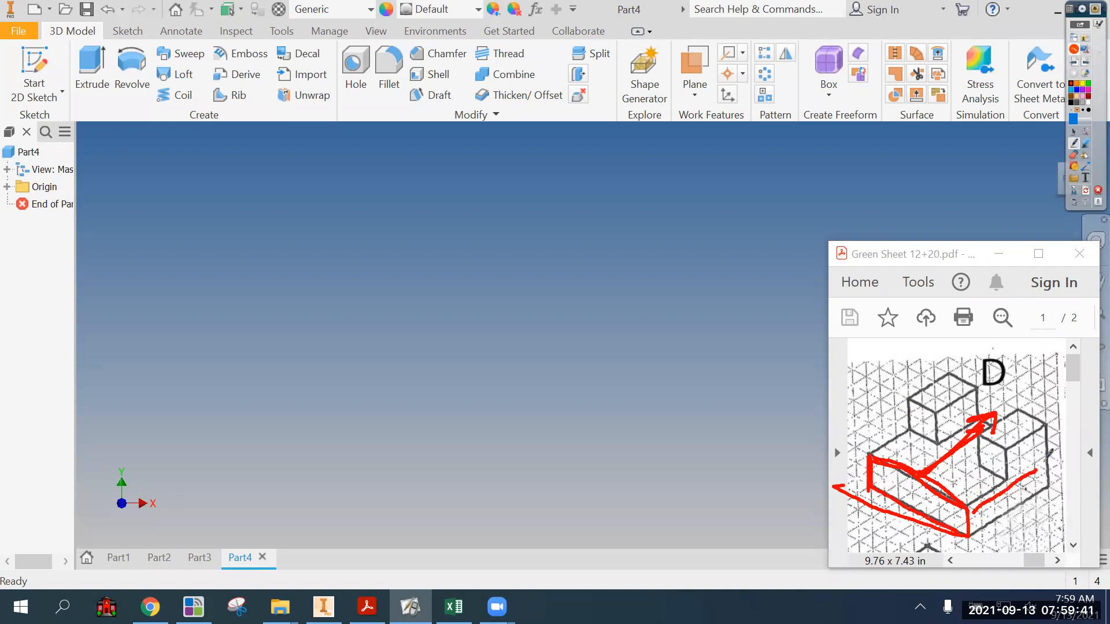
pyautogui.moveTo(1015, 506); pyautogui.dragTo(975, 541)
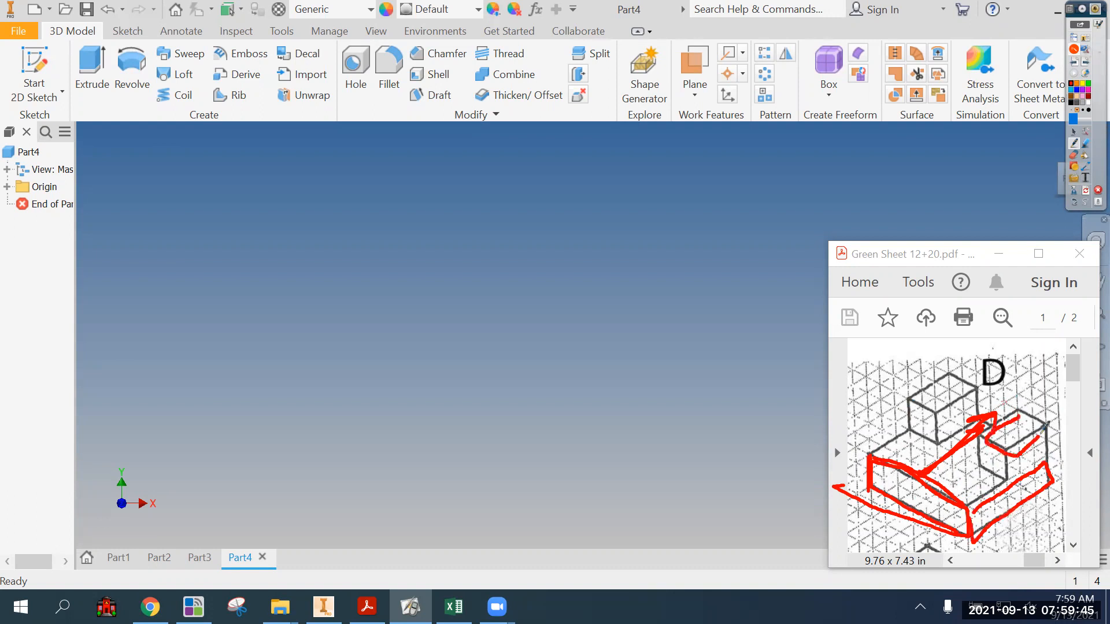
pyautogui.moveTo(932, 418)
pyautogui.mouseDown()
pyautogui.moveTo(976, 388)
pyautogui.moveTo(935, 405)
pyautogui.mouseUp()
pyautogui.moveTo(1034, 465)
pyautogui.mouseDown()
pyautogui.moveTo(1003, 489)
pyautogui.moveTo(1046, 452)
pyautogui.mouseUp()
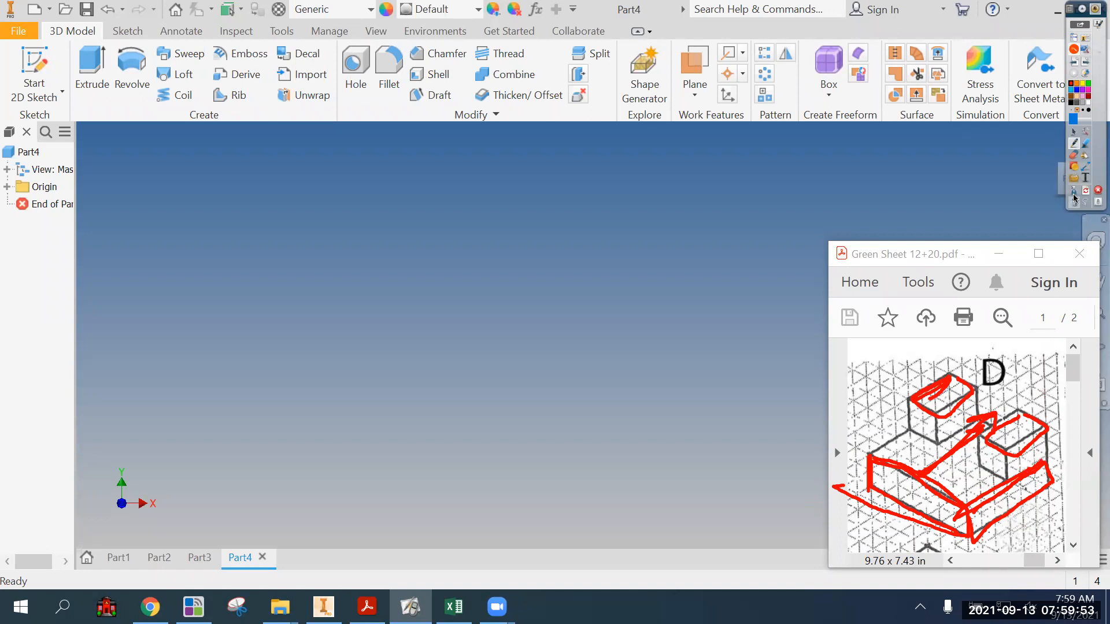
pyautogui.click(1085, 191)
pyautogui.click(1073, 132)
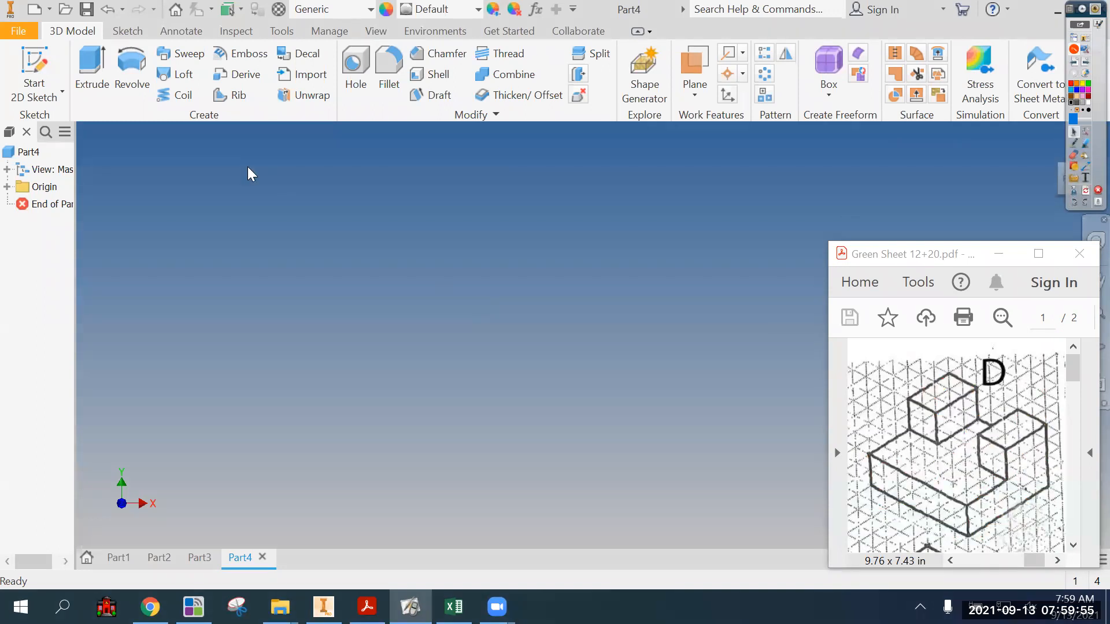
# - Create a sketch on the front plane and draw a rectangle from the origin
pyautogui.click(34, 65)
pyautogui.click(529, 215)
pyautogui.click(218, 65)
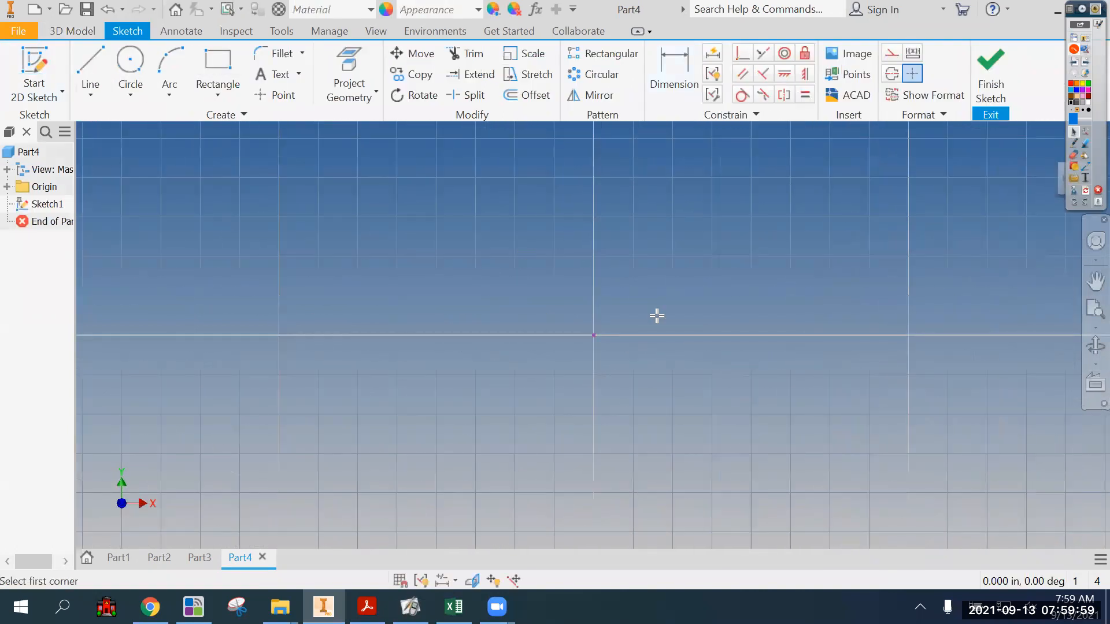
pyautogui.click(594, 335)
pyautogui.click(836, 241)
# - Dimension the base rectangle 7 in wide and 2 in high, and finish the sketch
pyautogui.click(674, 72)
pyautogui.click(717, 335)
pyautogui.click(716, 365)
pyautogui.write('8')
pyautogui.press('Return')
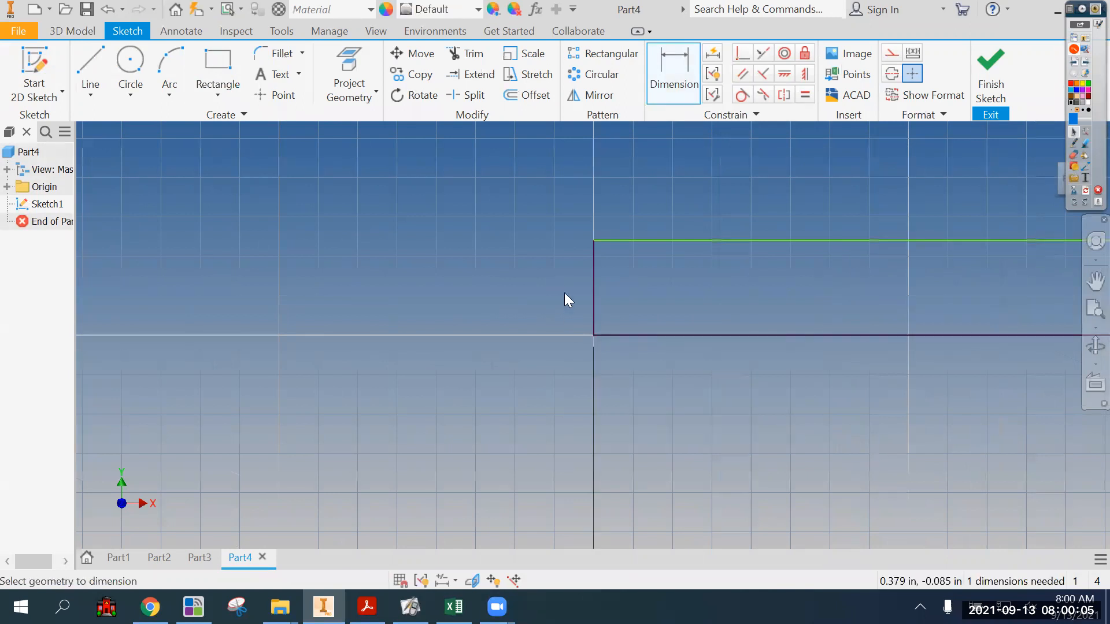
pyautogui.click(594, 297)
pyautogui.click(557, 297)
pyautogui.write('2')
pyautogui.press('Return')
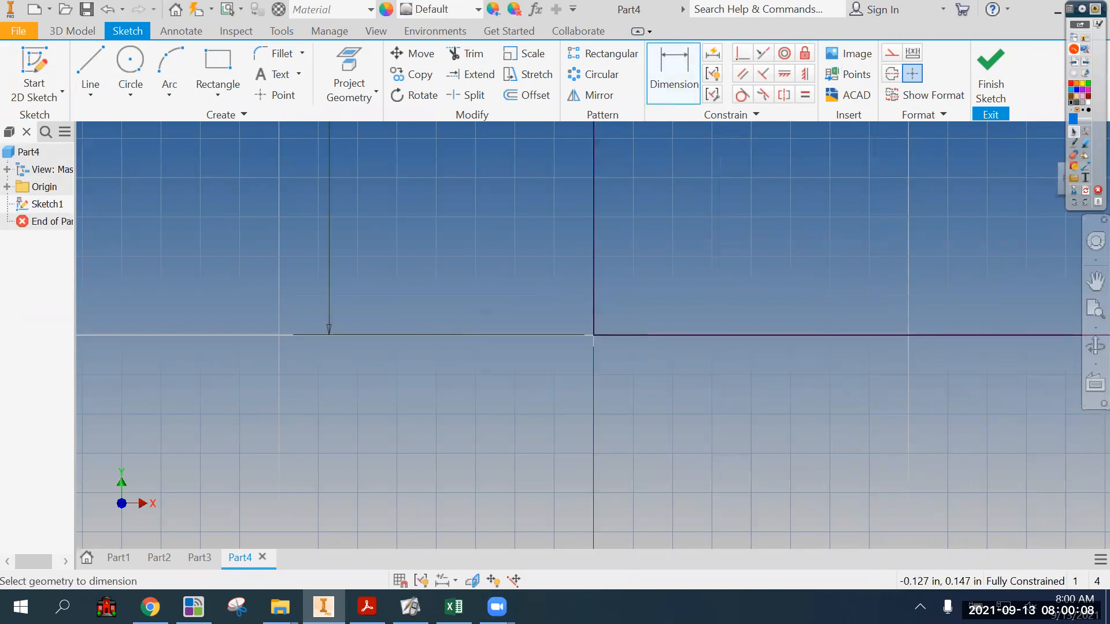
pyautogui.middleClick(664, 287)
pyautogui.middleClick(664, 287)
pyautogui.click(992, 76)
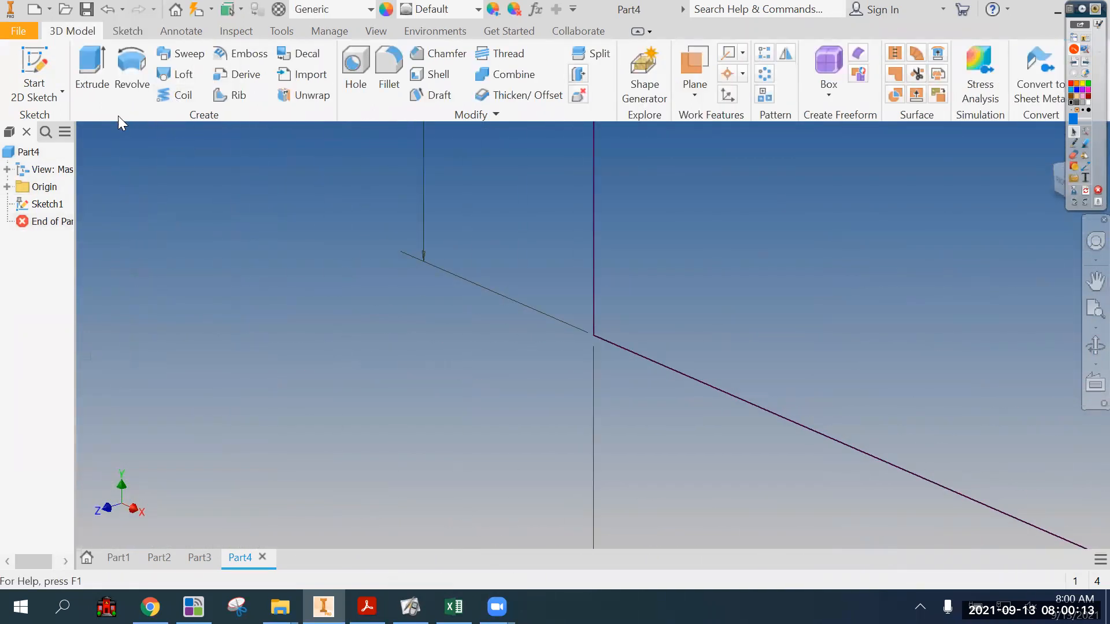
# - Extrude the base rectangle 6 in to form object D's base block
pyautogui.click(92, 68)
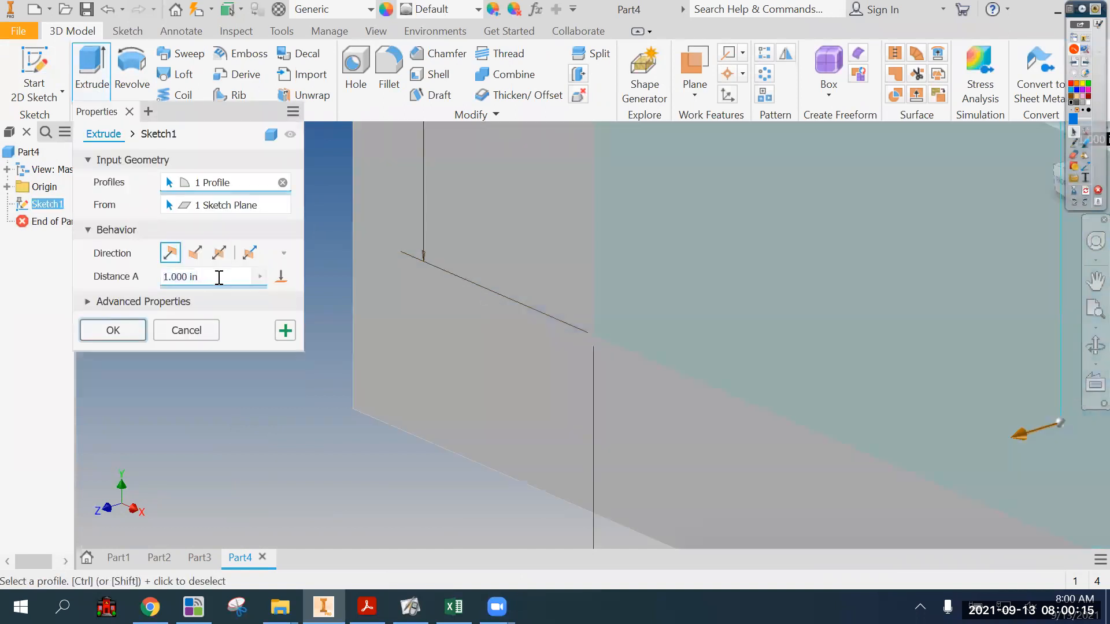
pyautogui.write('6')
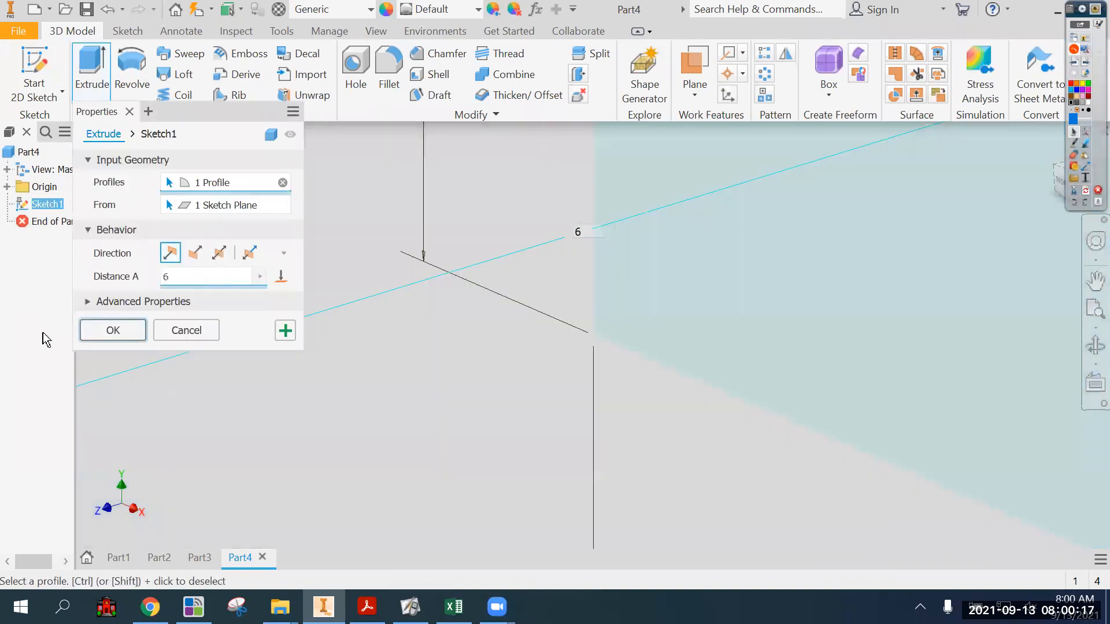
pyautogui.click(118, 331)
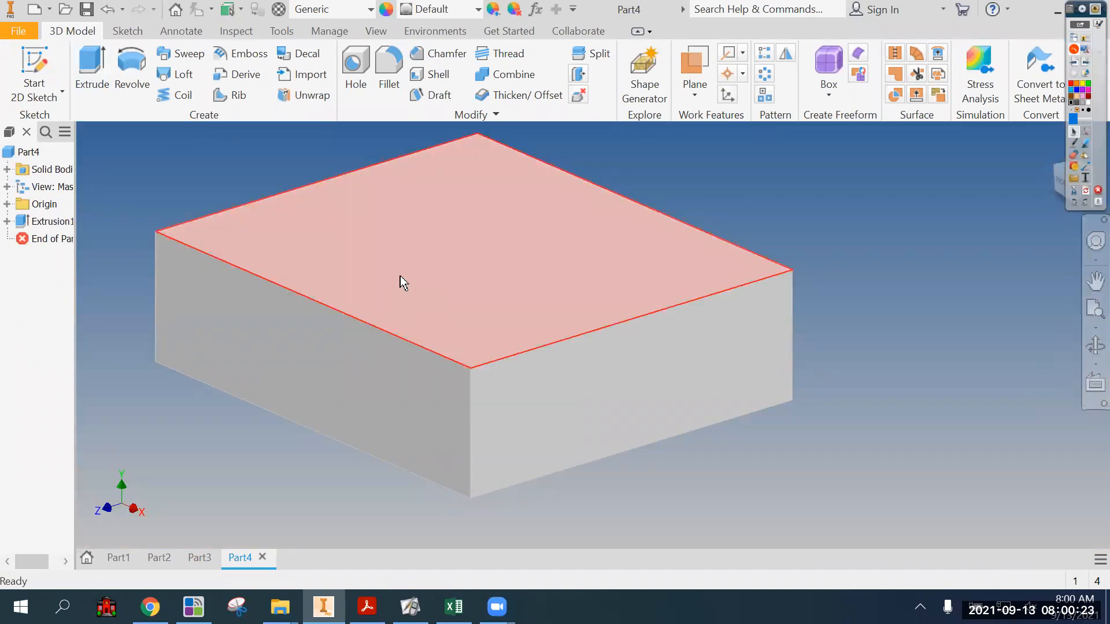
pyautogui.moveTo(400, 276)
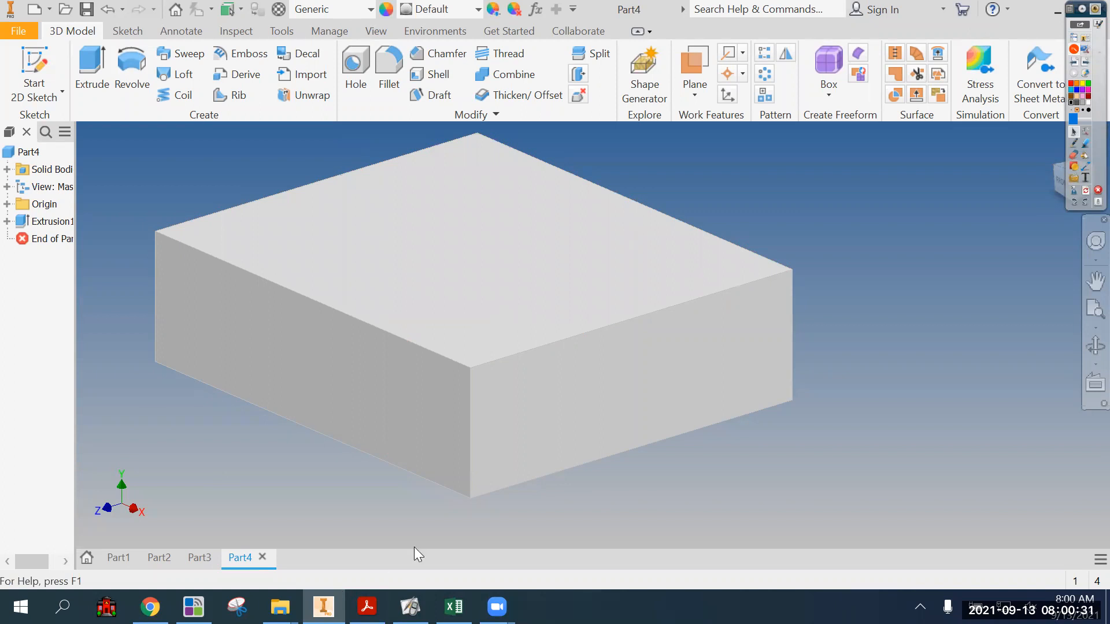
pyautogui.moveTo(237, 298); pyautogui.dragTo(355, 328, button='middle')
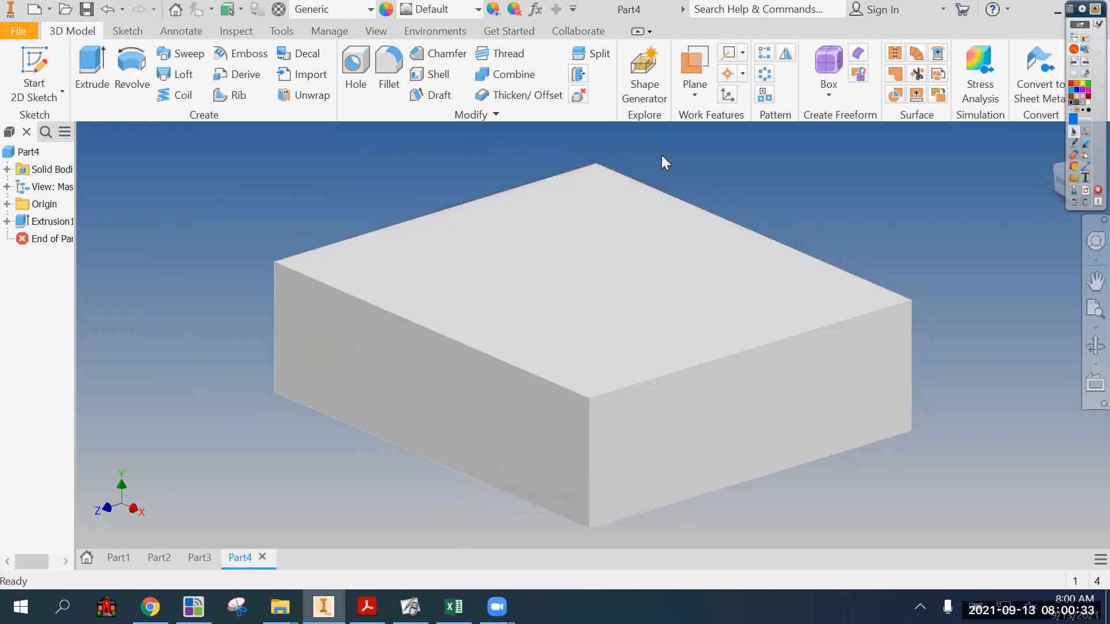
# - Show the Green Sheet PDF, outline the two raised blocks' footprints in red on the base's top face, and clear the marks
pyautogui.click(1083, 10)
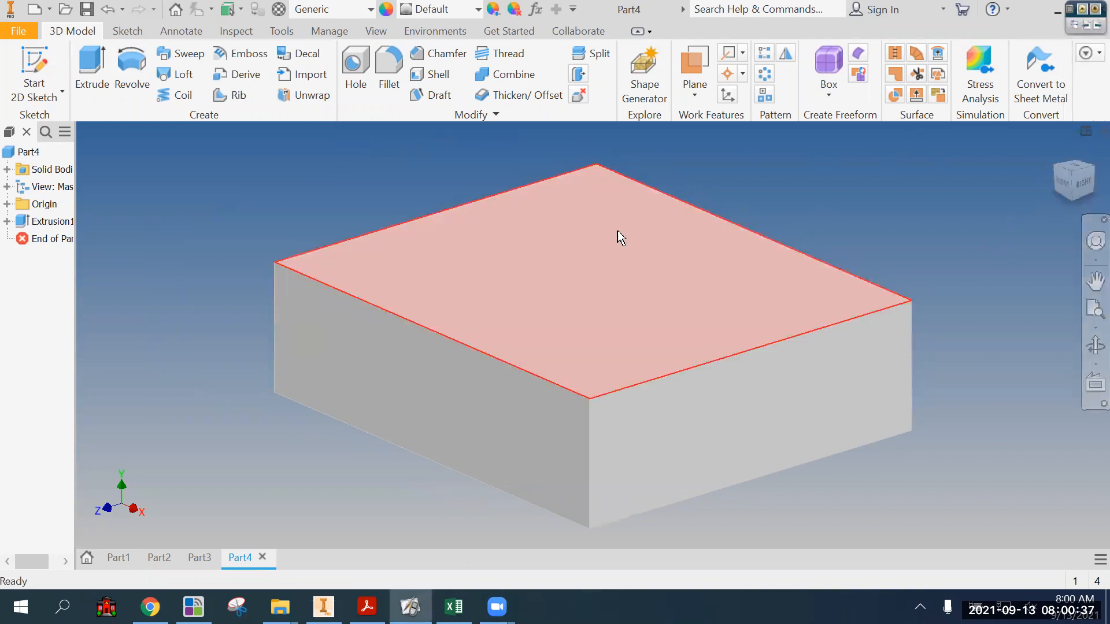
pyautogui.click(367, 607)
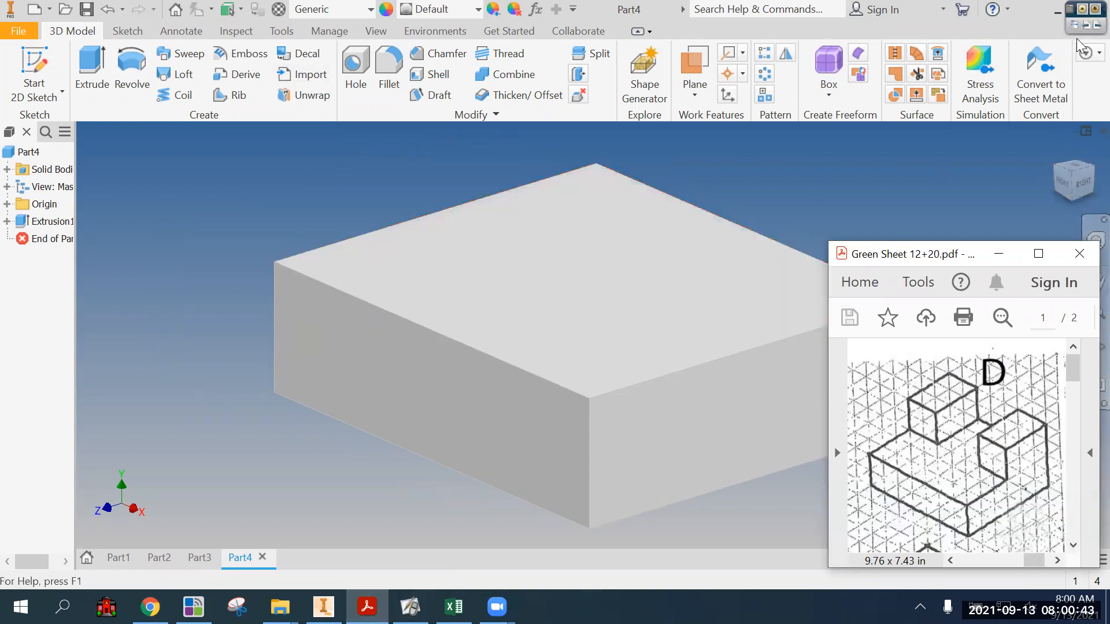
pyautogui.click(1080, 10)
pyautogui.click(1076, 143)
pyautogui.moveTo(580, 164)
pyautogui.mouseDown()
pyautogui.moveTo(466, 203)
pyautogui.moveTo(488, 240)
pyautogui.moveTo(657, 192)
pyautogui.moveTo(580, 152)
pyautogui.mouseUp()
pyautogui.moveTo(817, 259)
pyautogui.mouseDown()
pyautogui.moveTo(756, 279)
pyautogui.moveTo(720, 309)
pyautogui.moveTo(768, 347)
pyautogui.moveTo(901, 294)
pyautogui.moveTo(816, 258)
pyautogui.mouseUp()
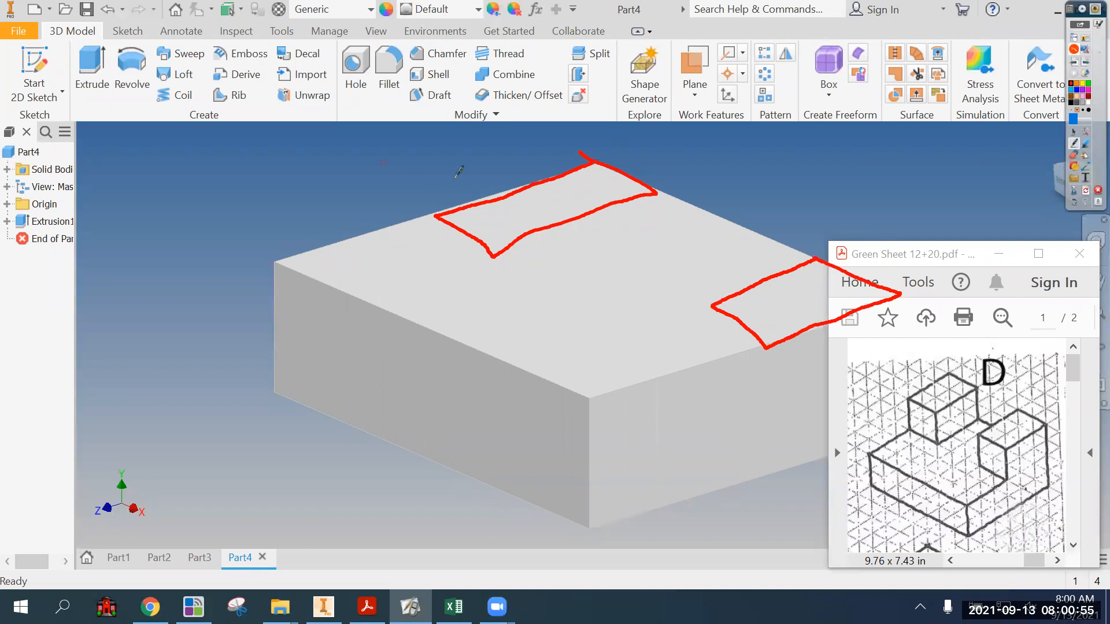
pyautogui.click(1086, 189)
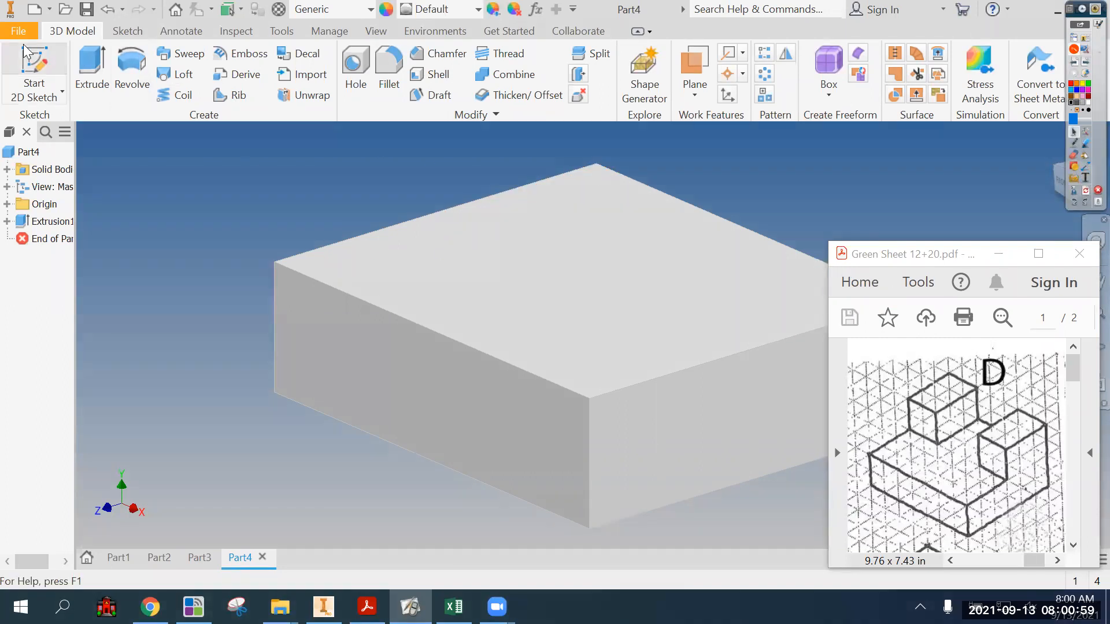
# - Sketch two rectangles on the top face, about 2.1 in by 2.2 in from the back left corner and about 1.8 in wide from the back right
pyautogui.click(34, 66)
pyautogui.click(627, 260)
pyautogui.click(1085, 10)
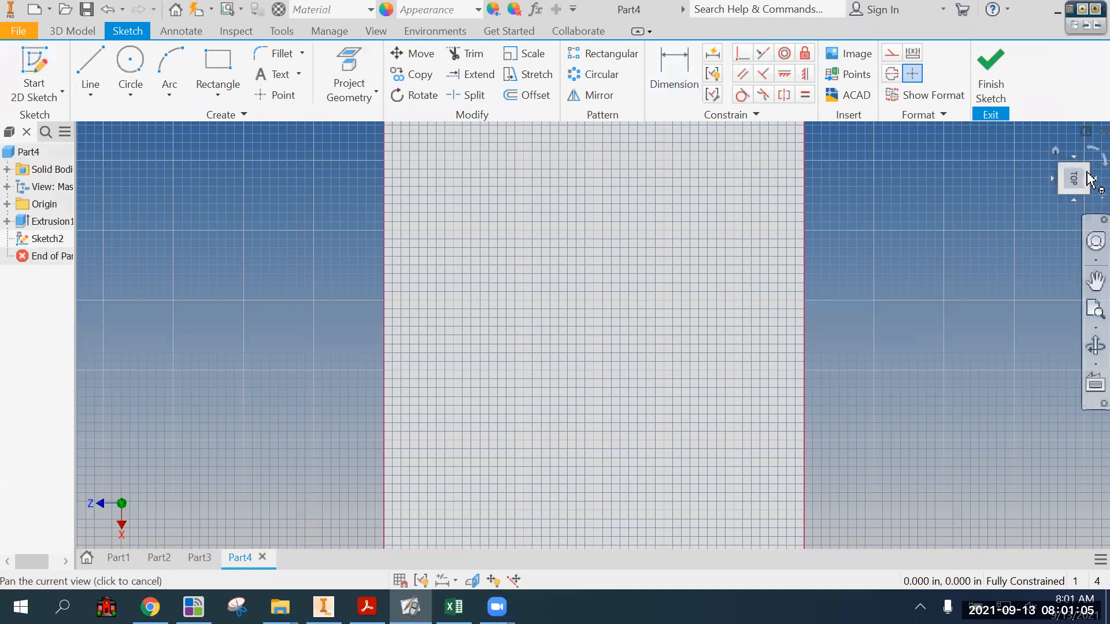
pyautogui.click(1088, 148)
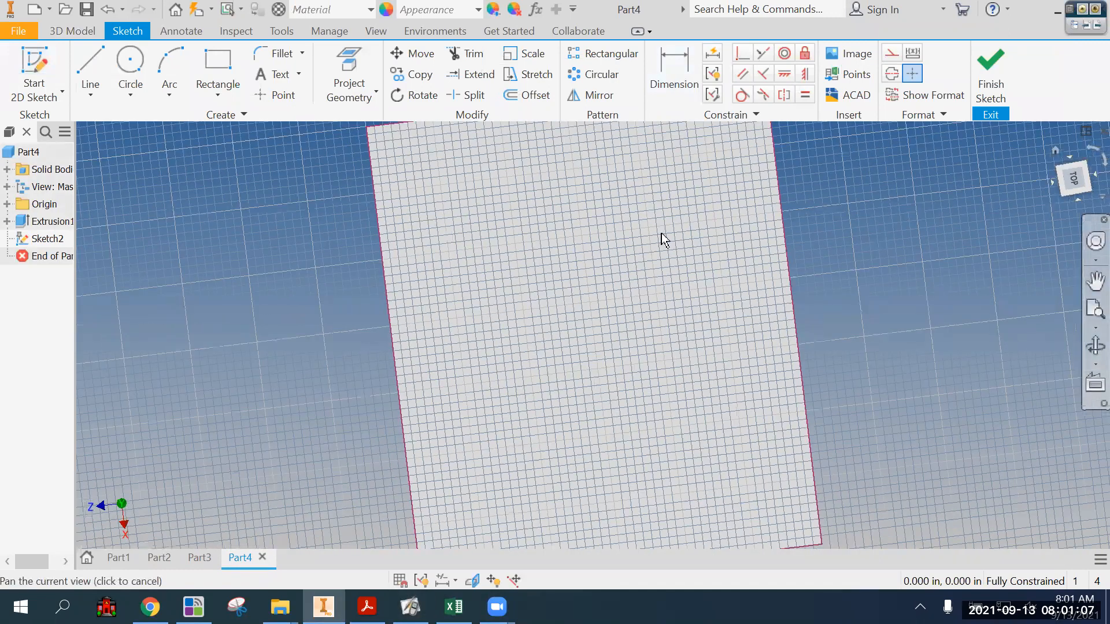
pyautogui.click(218, 65)
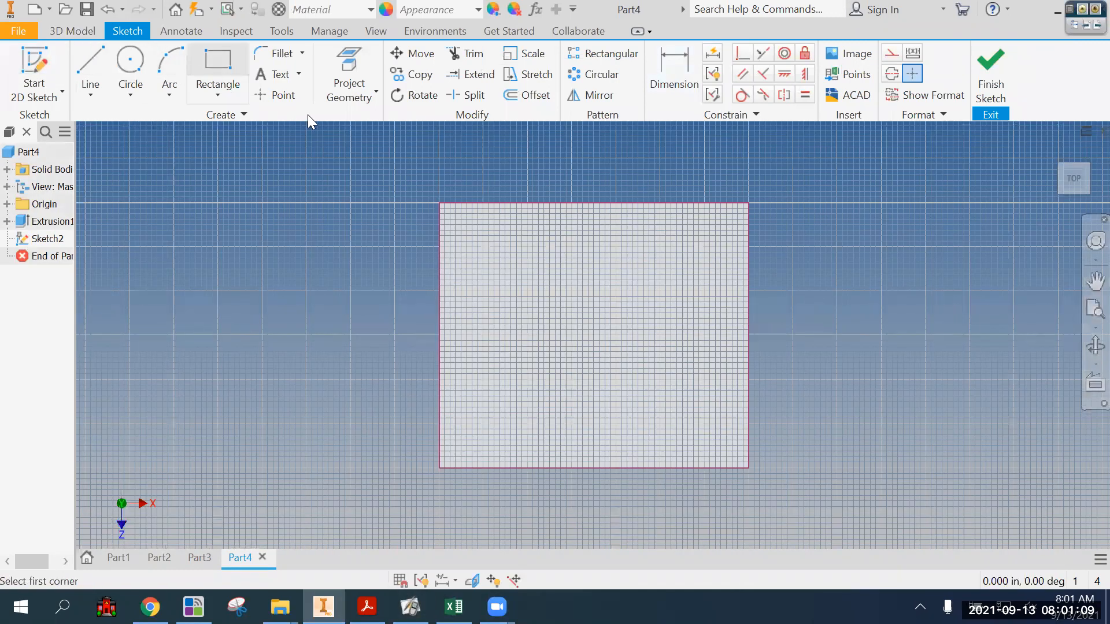
pyautogui.click(440, 202)
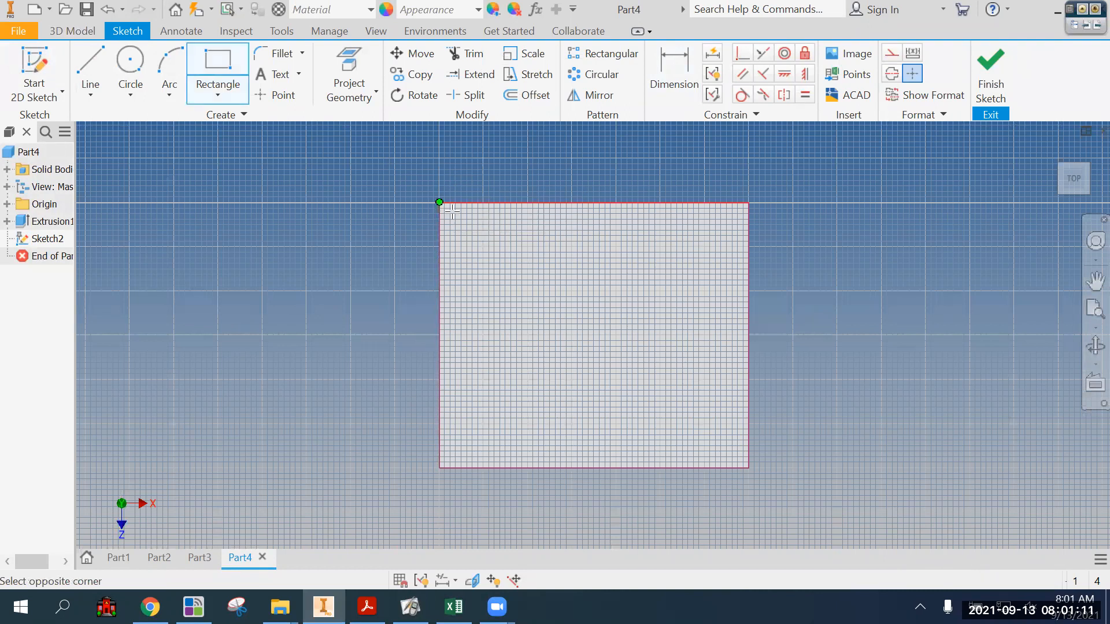
pyautogui.click(531, 301)
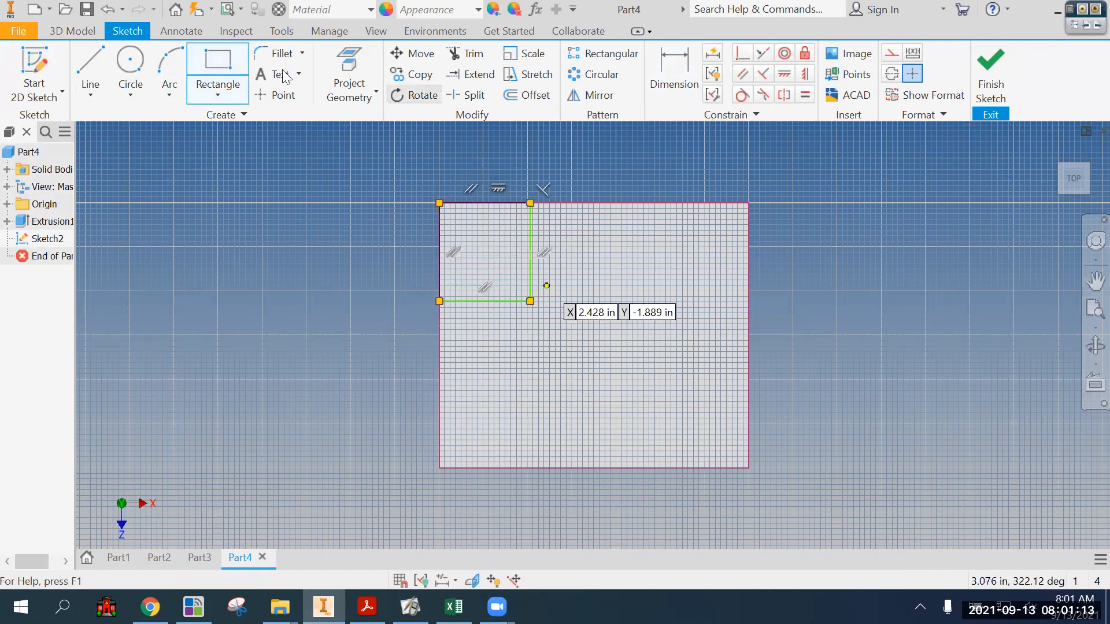
pyautogui.click(749, 203)
pyautogui.click(668, 288)
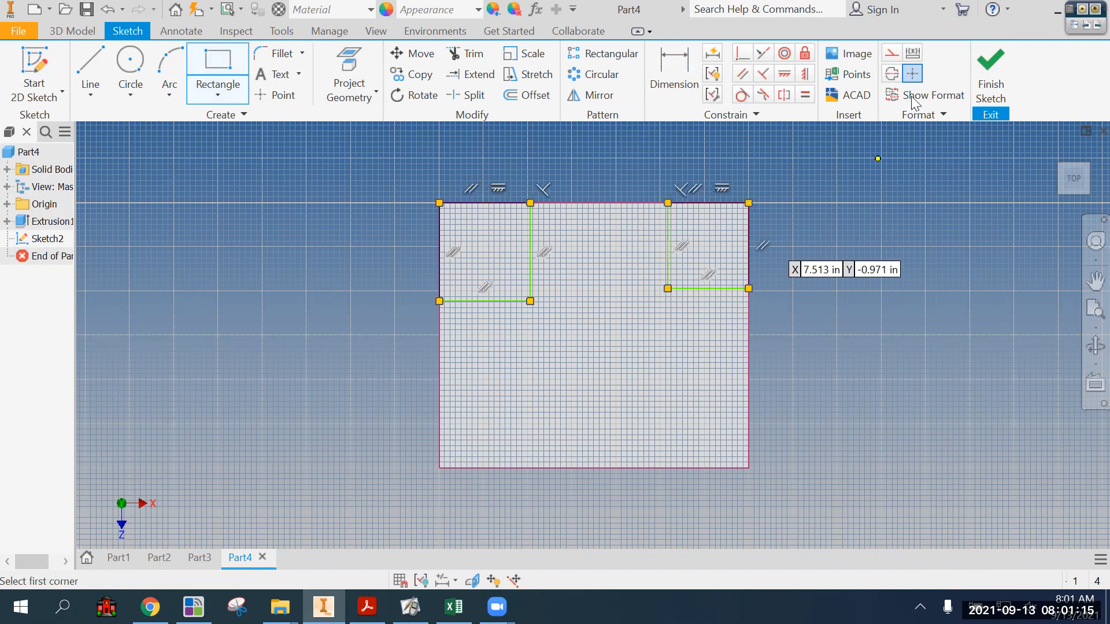
# - Dimension the back left corner rectangle 2 in wide and 3 in deep
pyautogui.click(674, 75)
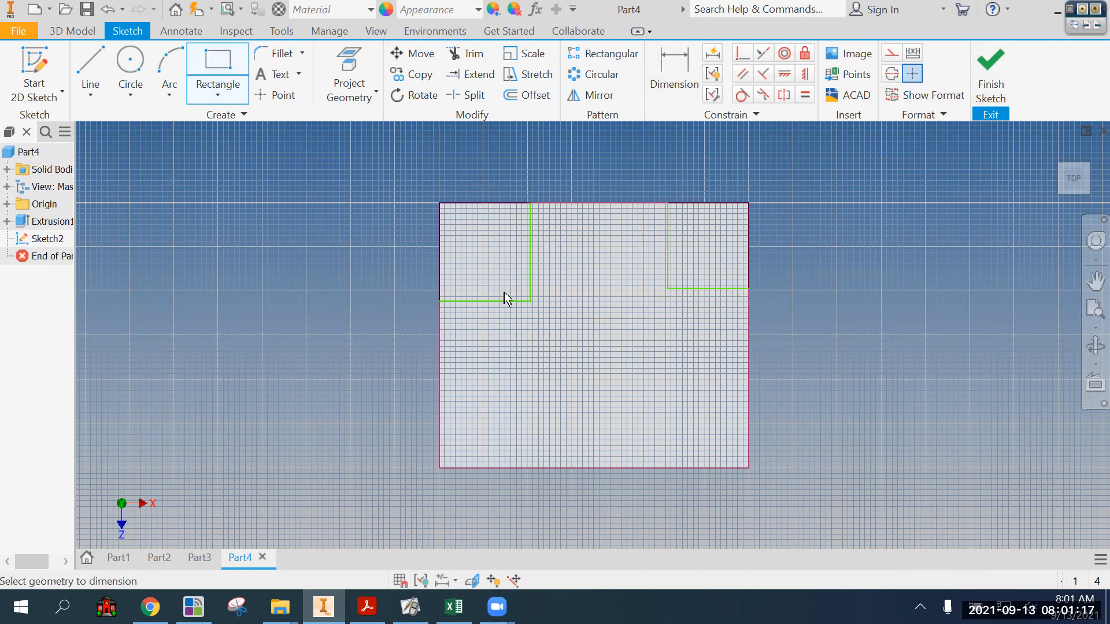
pyautogui.click(503, 302)
pyautogui.click(495, 327)
pyautogui.press('Return')
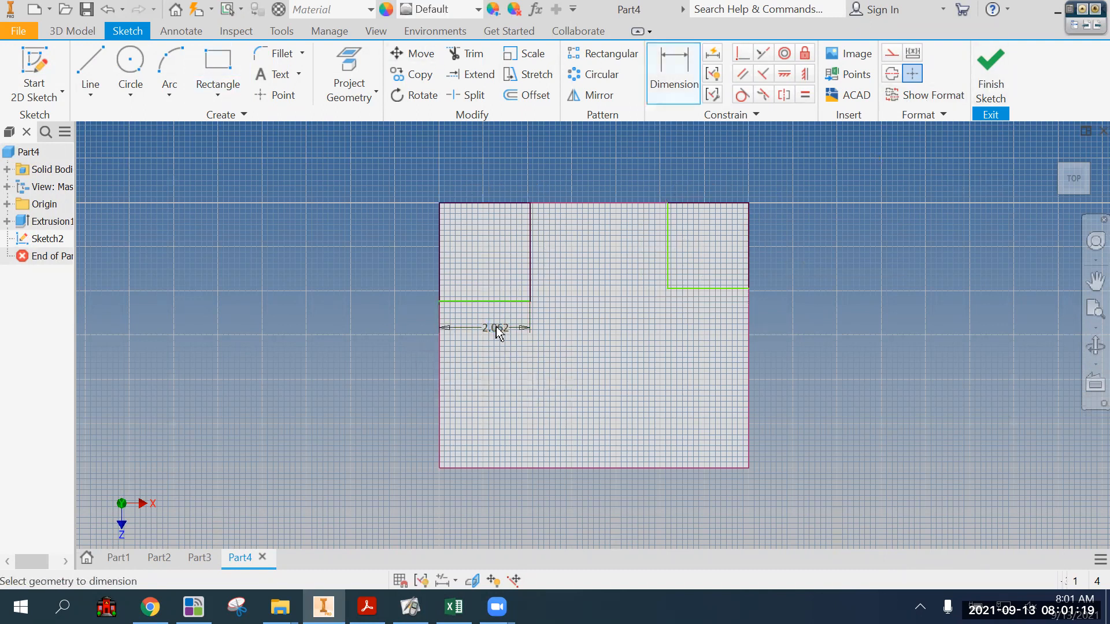
pyautogui.click(528, 205)
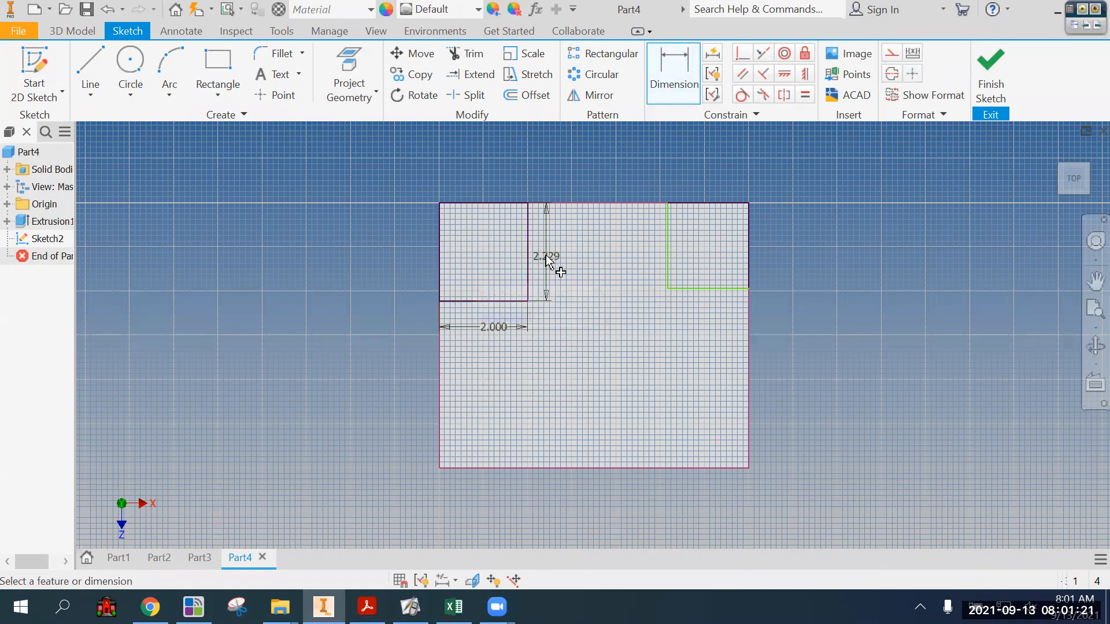
pyautogui.click(546, 260)
pyautogui.write('3')
pyautogui.press('Return')
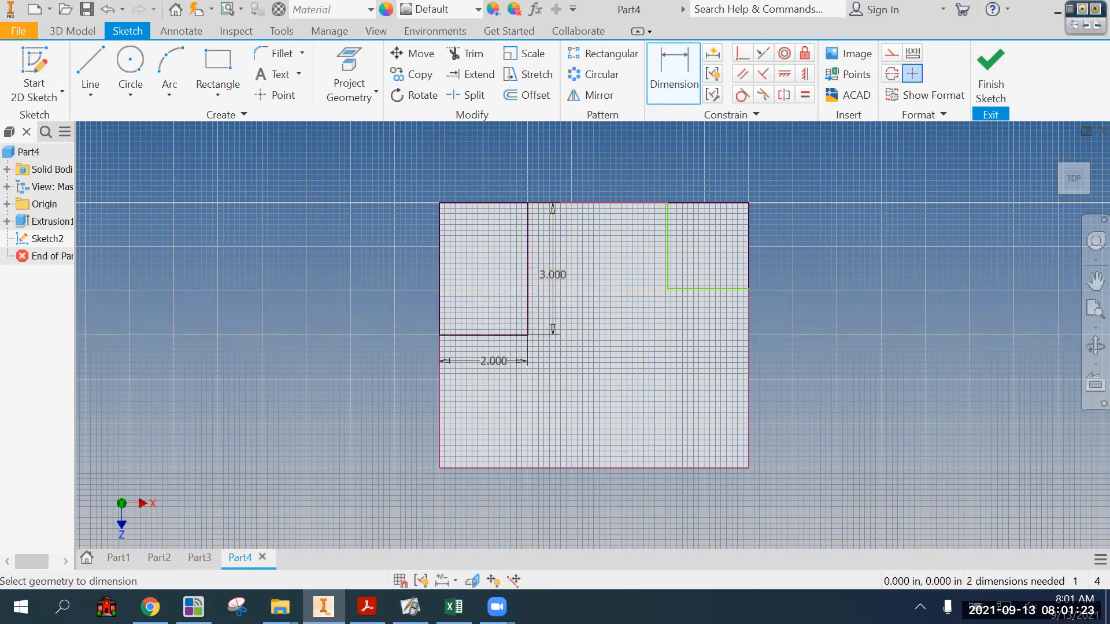
# - Dimension the back right corner rectangle 2 in wide and 3 in deep, and finish the sketch
pyautogui.click(695, 289)
pyautogui.click(701, 326)
pyautogui.write('2')
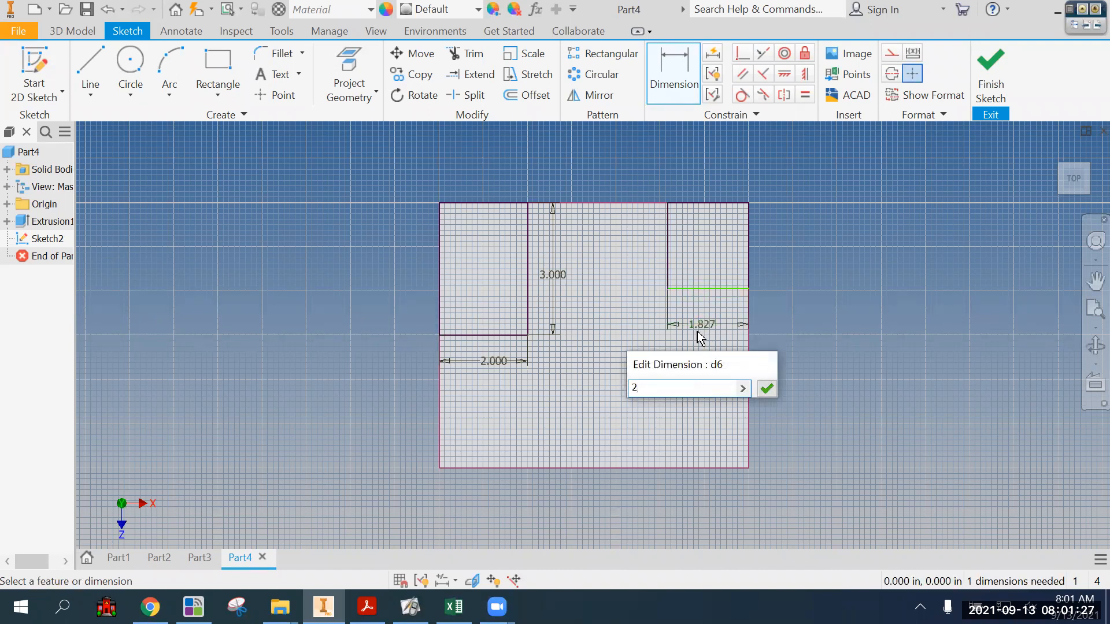
pyautogui.press('Return')
pyautogui.click(661, 248)
pyautogui.click(638, 245)
pyautogui.write('3')
pyautogui.press('Return')
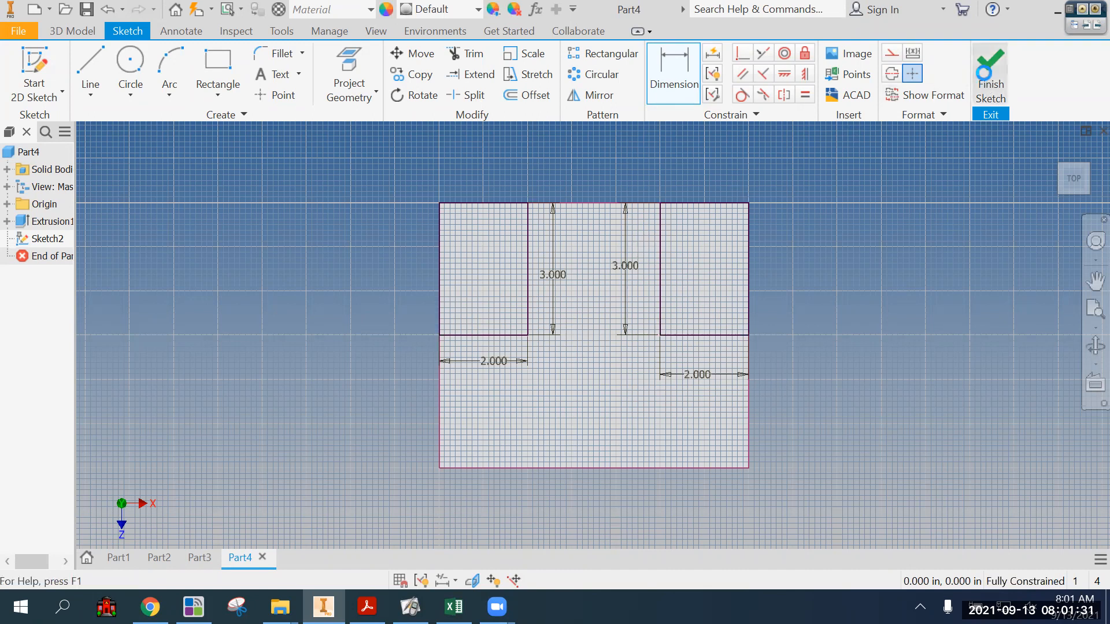
# - Extrude the two corner rectangles 2 in upward from the base's top face, and return to the home view
pyautogui.click(75, 70)
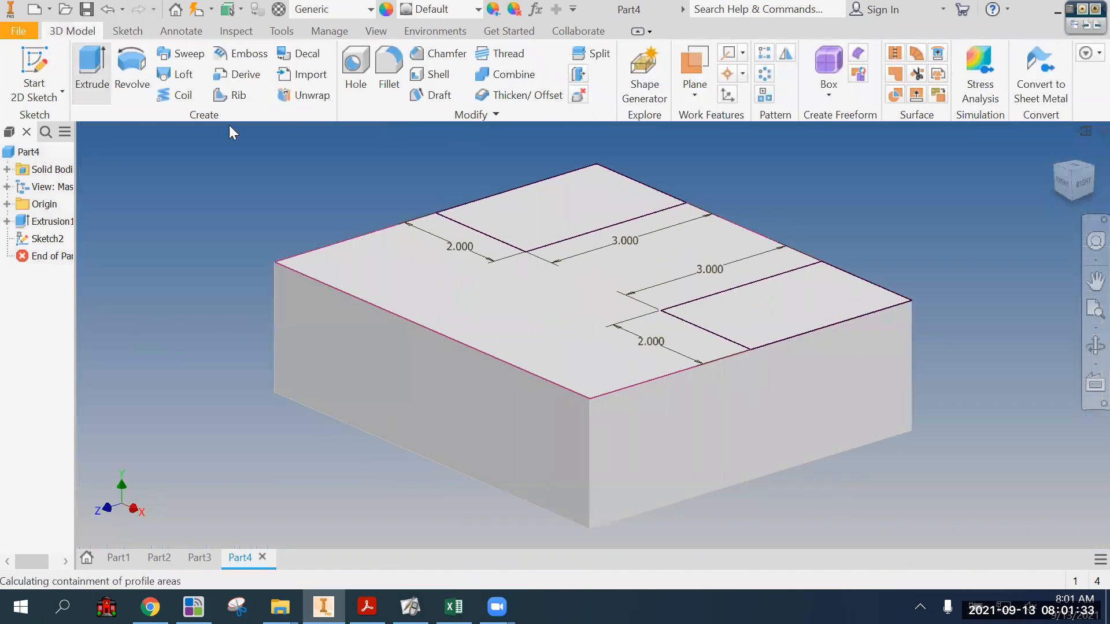
pyautogui.click(665, 225)
pyautogui.click(778, 312)
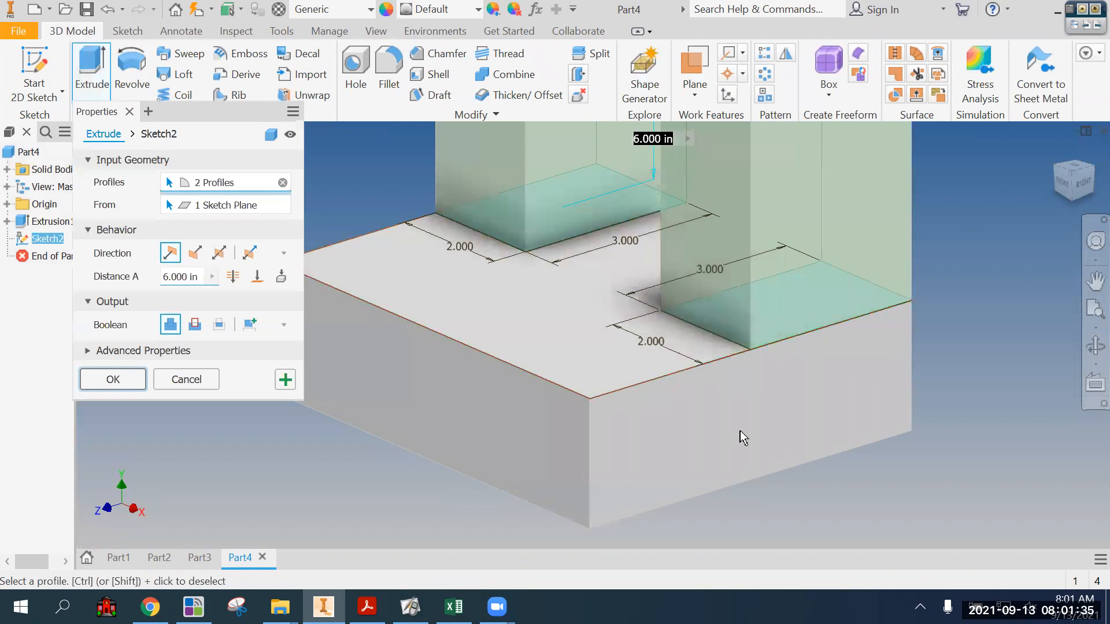
pyautogui.scroll(-5, 740, 431)
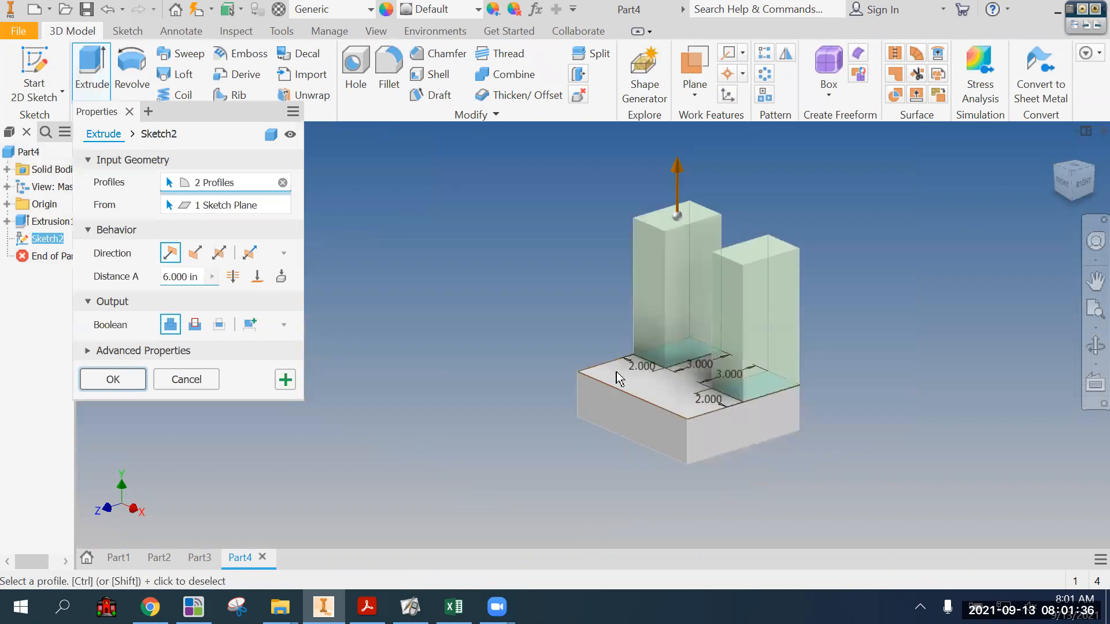
pyautogui.click(191, 277)
pyautogui.write('2')
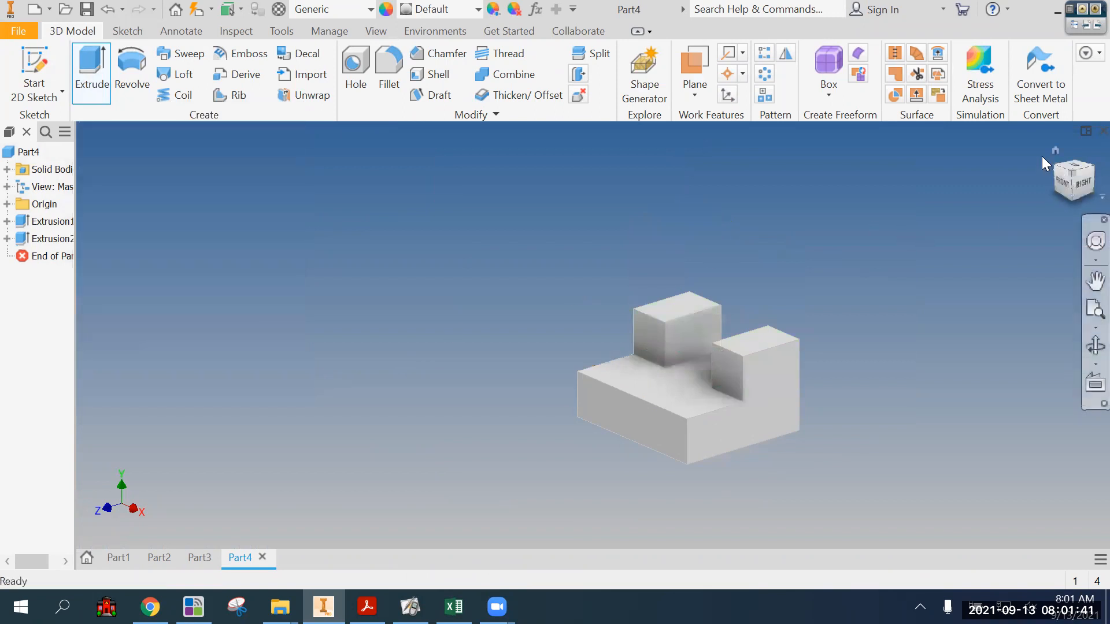
pyautogui.click(1053, 149)
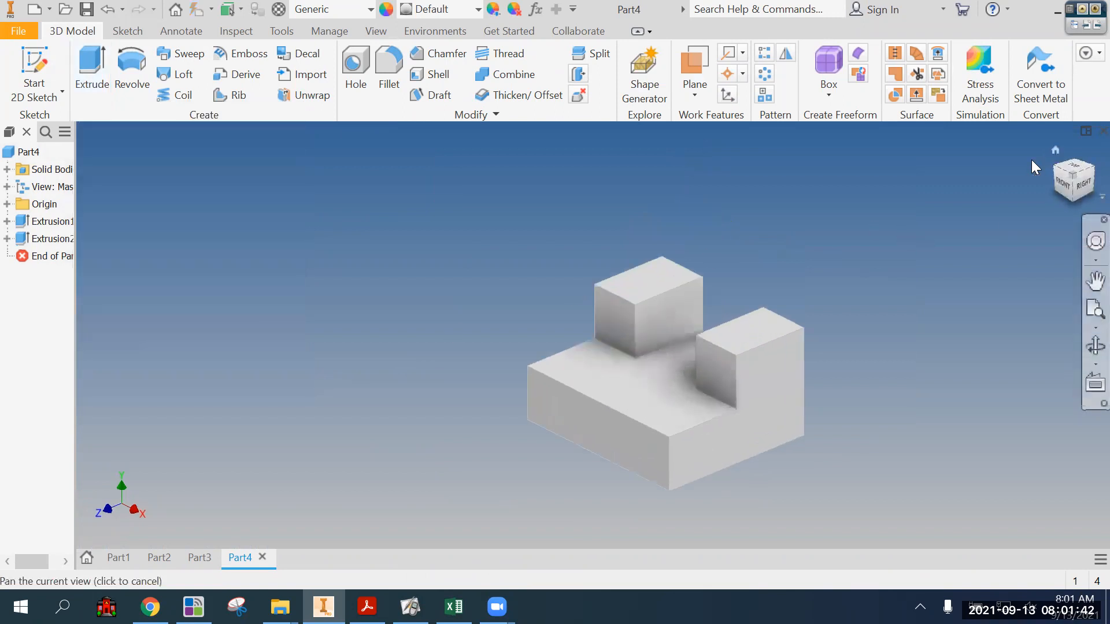
# - Create a new part, and bring up the Green Sheet PDF at the drawing of object E
pyautogui.click(49, 8)
pyautogui.click(54, 103)
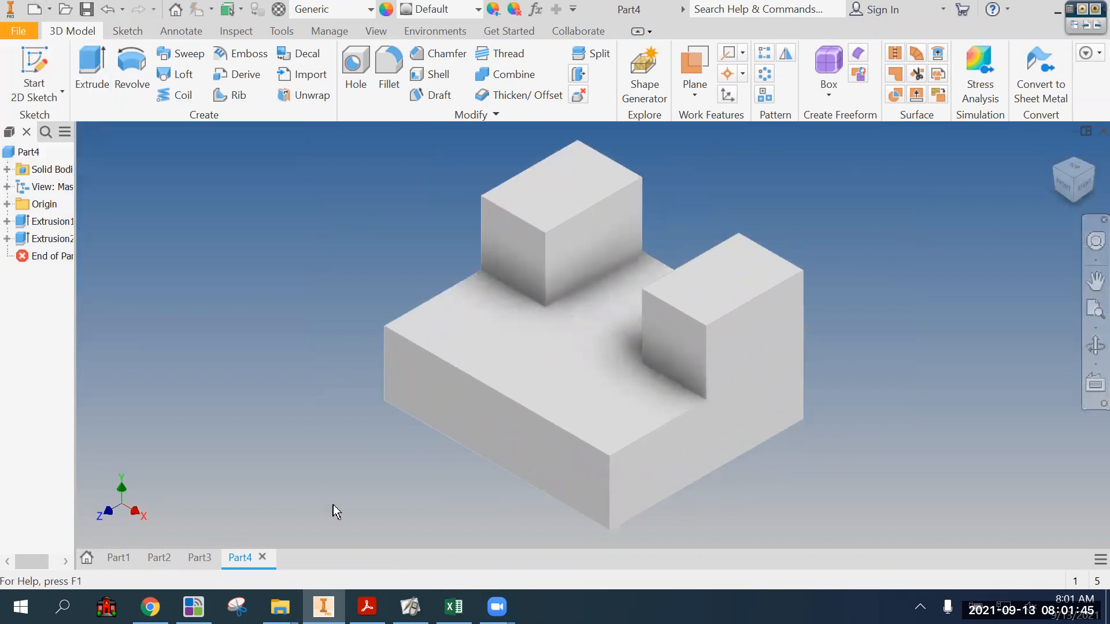
pyautogui.click(367, 607)
pyautogui.moveTo(1038, 560); pyautogui.dragTo(934, 561)
pyautogui.moveTo(1074, 373)
pyautogui.mouseDown()
pyautogui.moveTo(1078, 423)
pyautogui.moveTo(1078, 404)
pyautogui.mouseUp()
pyautogui.moveTo(972, 562); pyautogui.dragTo(979, 563)
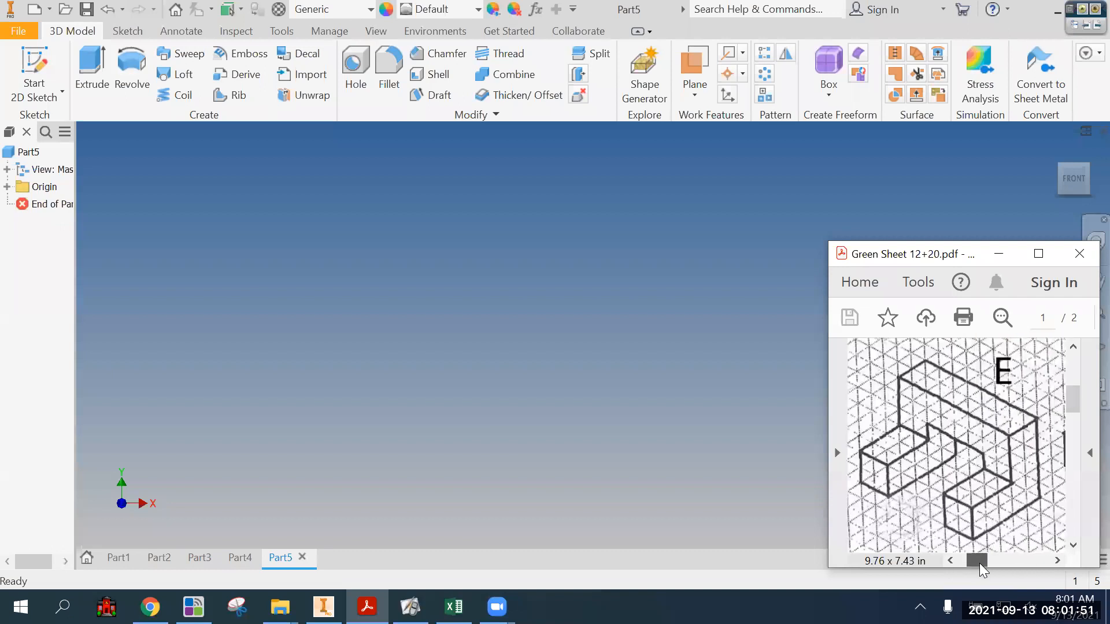
# - Outline the enclosing block of object E in red on the Green Sheet drawing, and clear the marks
pyautogui.click(1083, 10)
pyautogui.click(1078, 144)
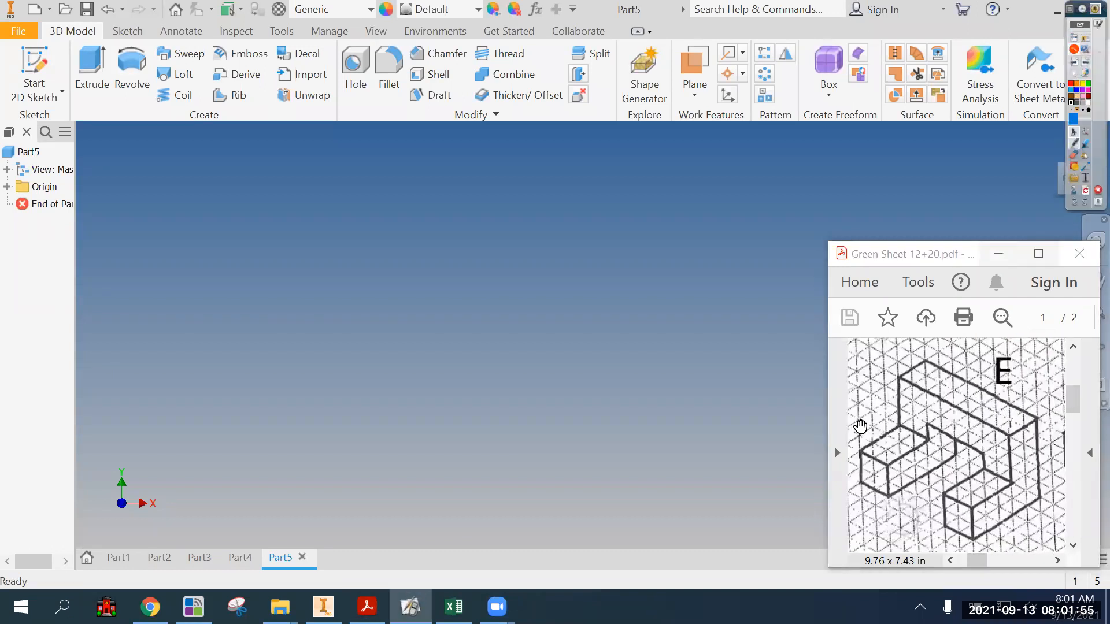
pyautogui.moveTo(859, 406); pyautogui.dragTo(851, 473)
pyautogui.moveTo(910, 502); pyautogui.dragTo(976, 532)
pyautogui.moveTo(985, 458)
pyautogui.mouseDown()
pyautogui.moveTo(877, 406)
pyautogui.moveTo(915, 355)
pyautogui.mouseUp()
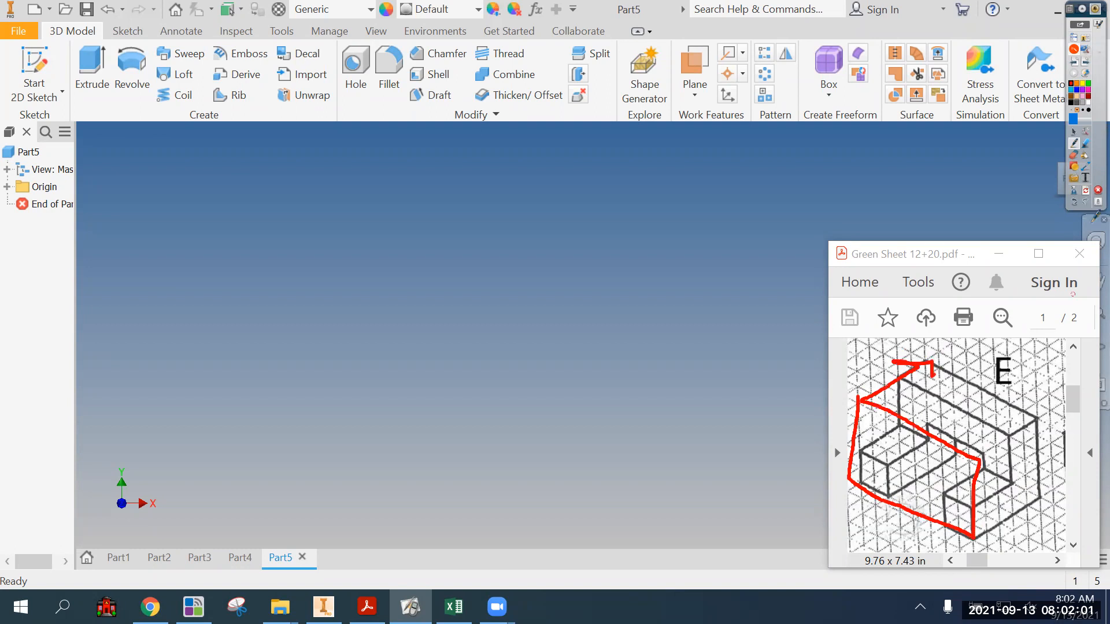
pyautogui.click(1085, 188)
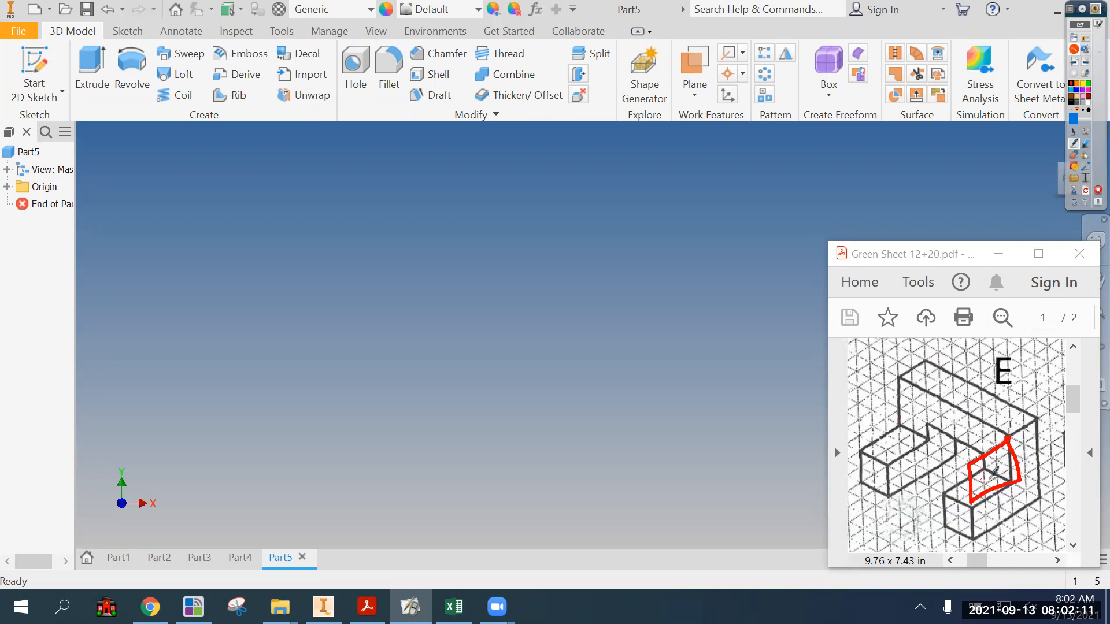
# - Mark object E's upper front step cut and the notch between its two feet in red, clearing the marks after each
pyautogui.moveTo(995, 454)
pyautogui.mouseDown()
pyautogui.moveTo(900, 420)
pyautogui.moveTo(899, 435)
pyautogui.mouseUp()
pyautogui.click(1087, 192)
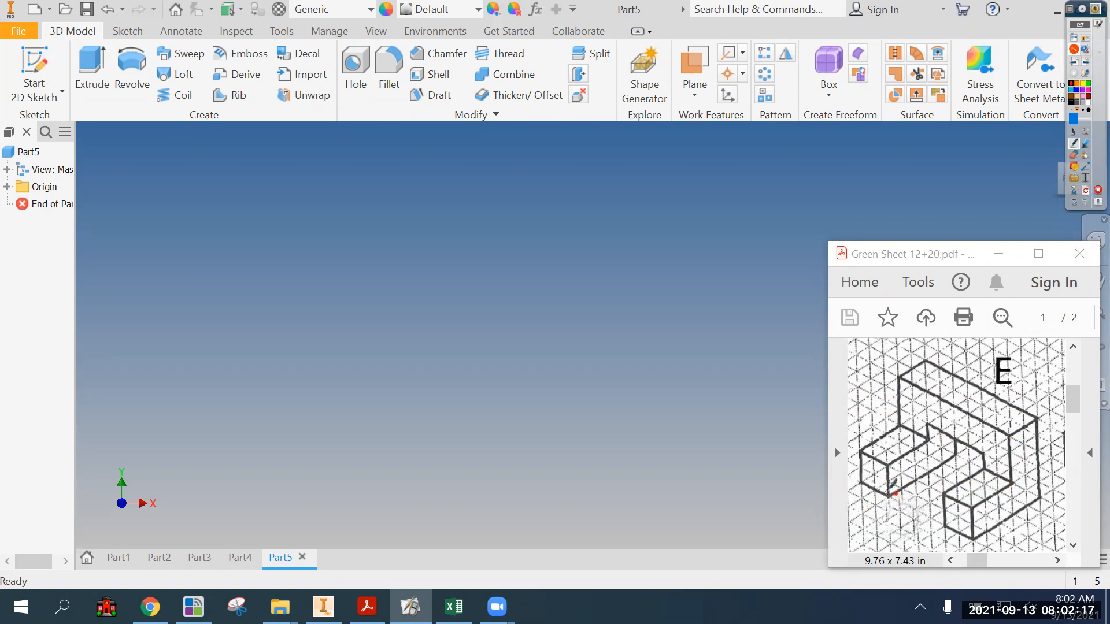
pyautogui.moveTo(896, 492); pyautogui.dragTo(963, 515)
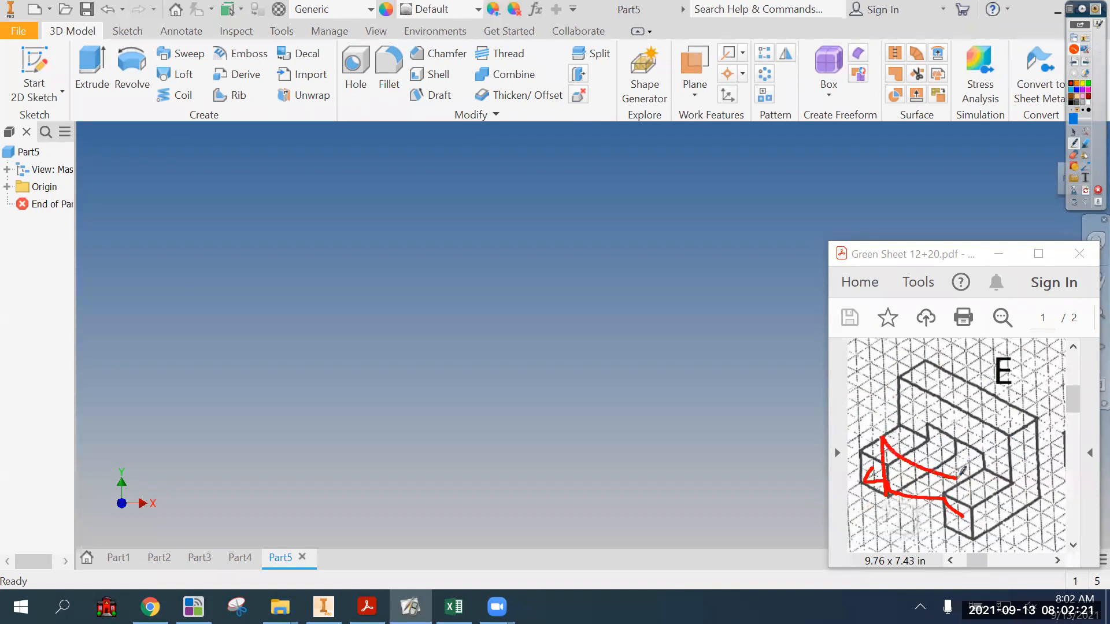
pyautogui.moveTo(886, 502); pyautogui.dragTo(942, 534)
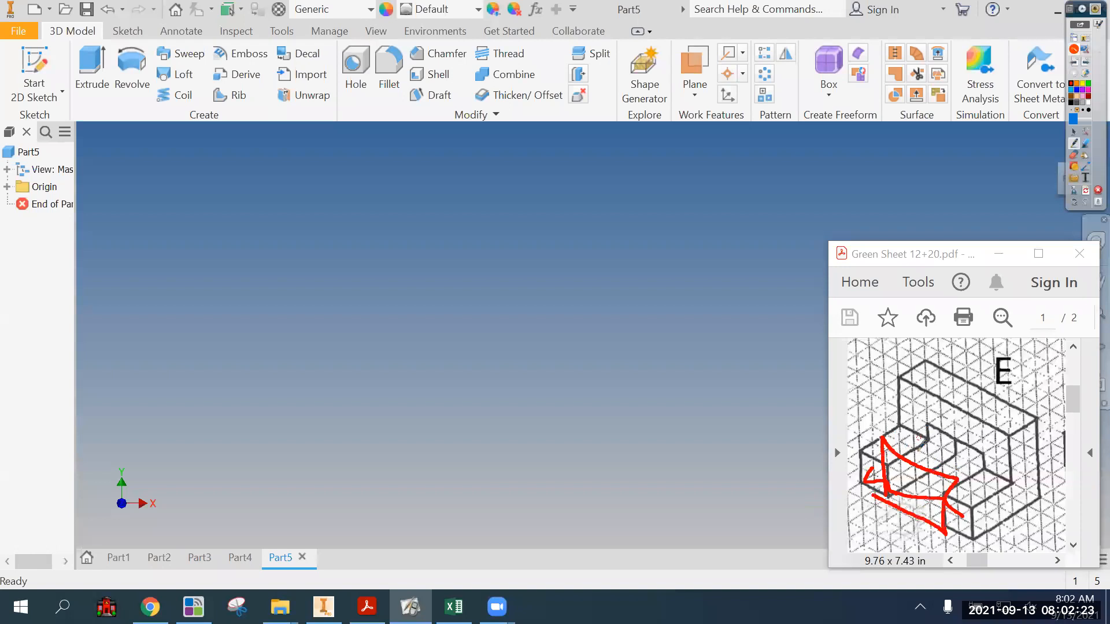
pyautogui.moveTo(891, 465); pyautogui.dragTo(981, 520)
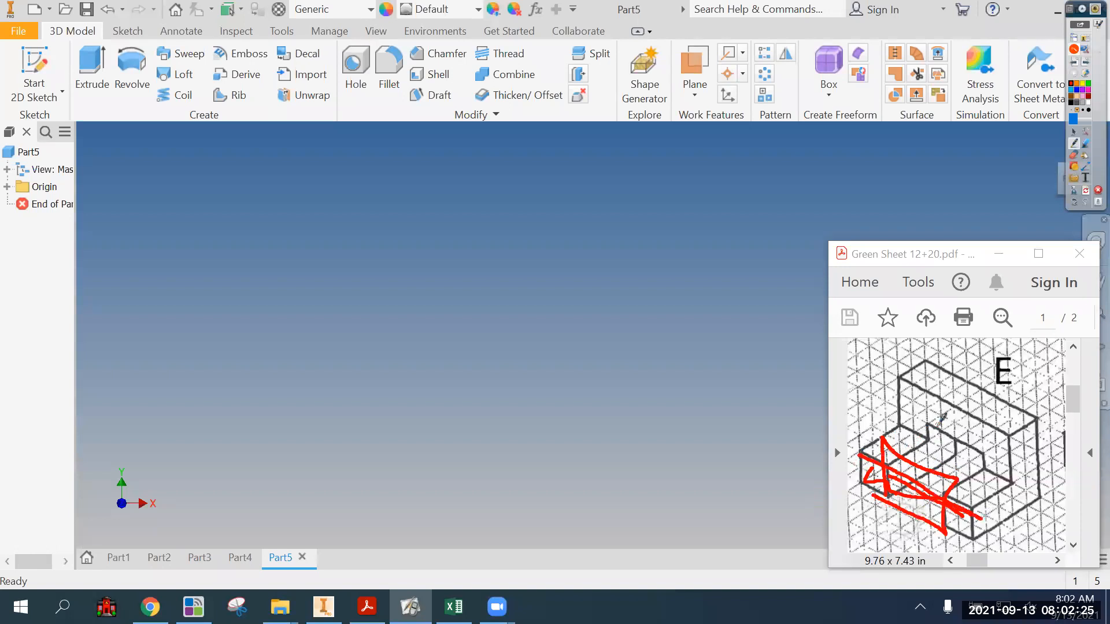
pyautogui.moveTo(929, 427); pyautogui.dragTo(986, 448)
pyautogui.click(1074, 133)
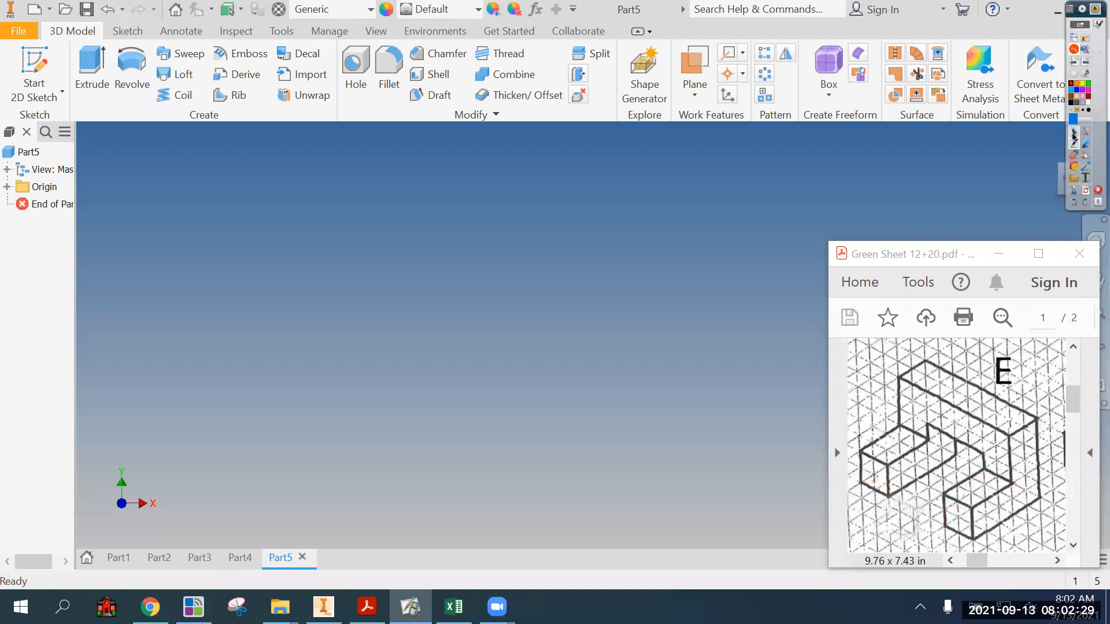
# - Sketch a rectangle about 0.75 in by 0.375 in on the front plane of the new part, starting at the origin
pyautogui.click(552, 366)
pyautogui.click(55, 66)
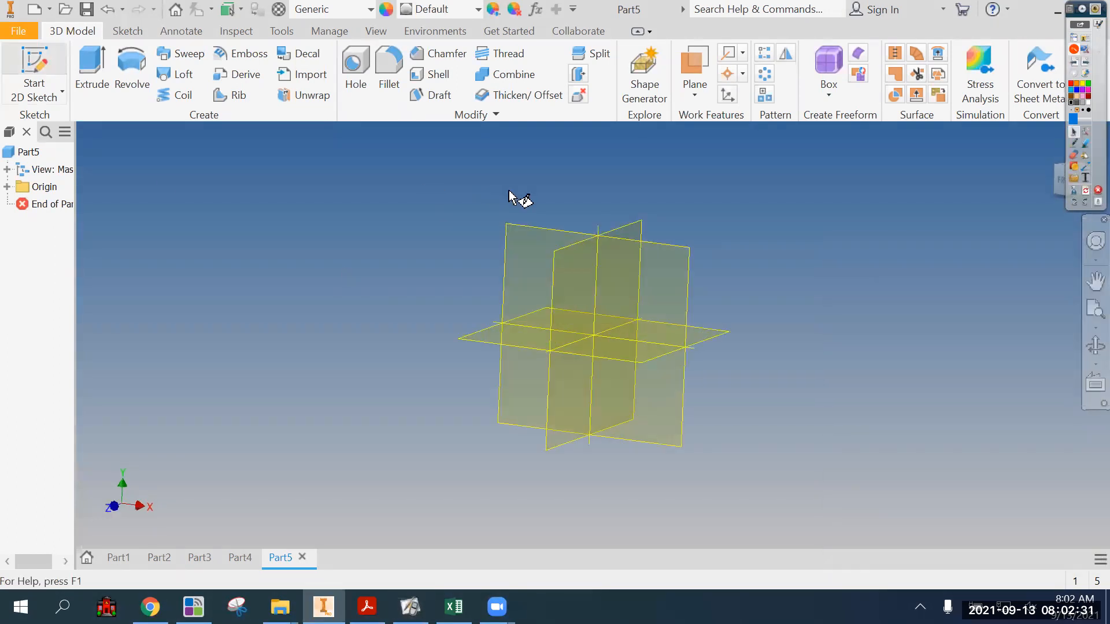
pyautogui.click(551, 226)
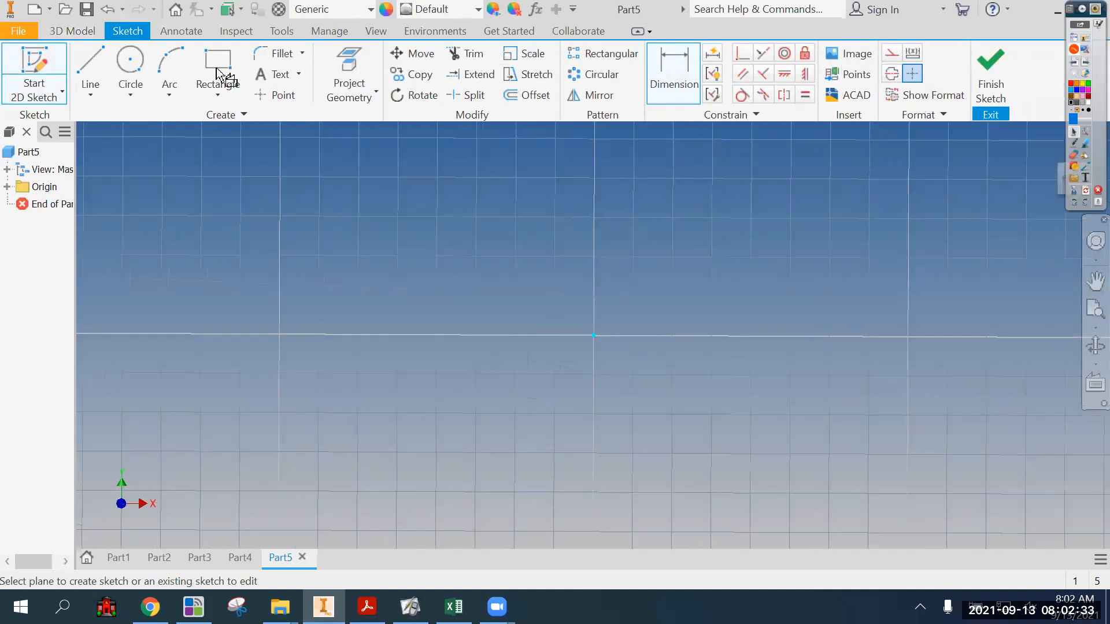
pyautogui.click(218, 64)
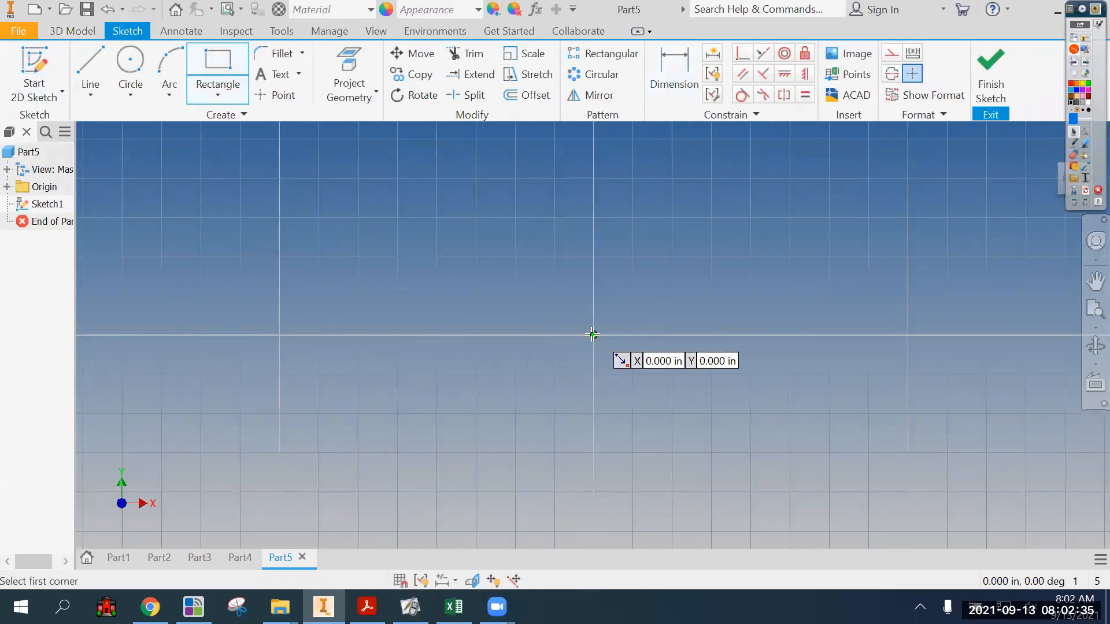
pyautogui.click(594, 335)
pyautogui.click(828, 218)
# - Dimension the rectangle 8 in wide and 5 in high, and finish the sketch
pyautogui.press('d')
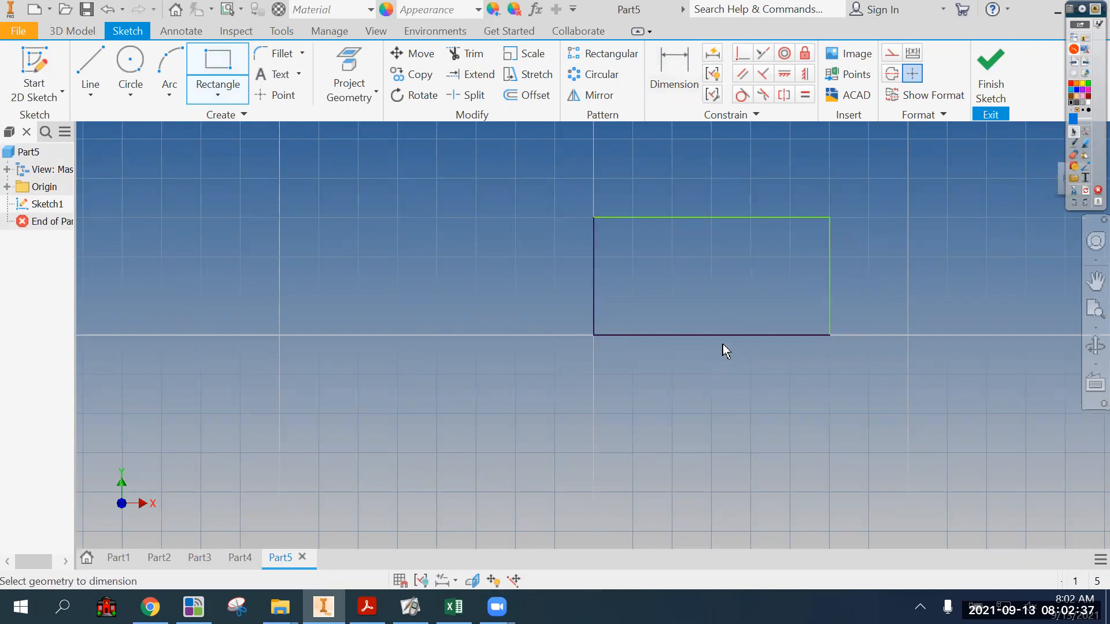
pyautogui.click(722, 335)
pyautogui.click(720, 362)
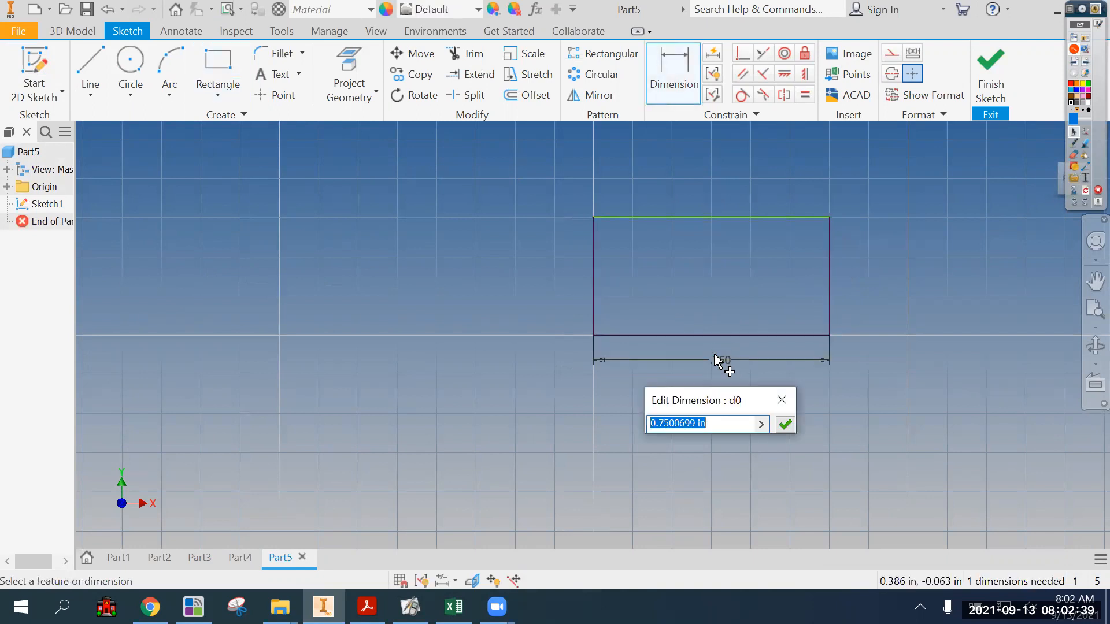
pyautogui.write('9')
pyautogui.press('Return')
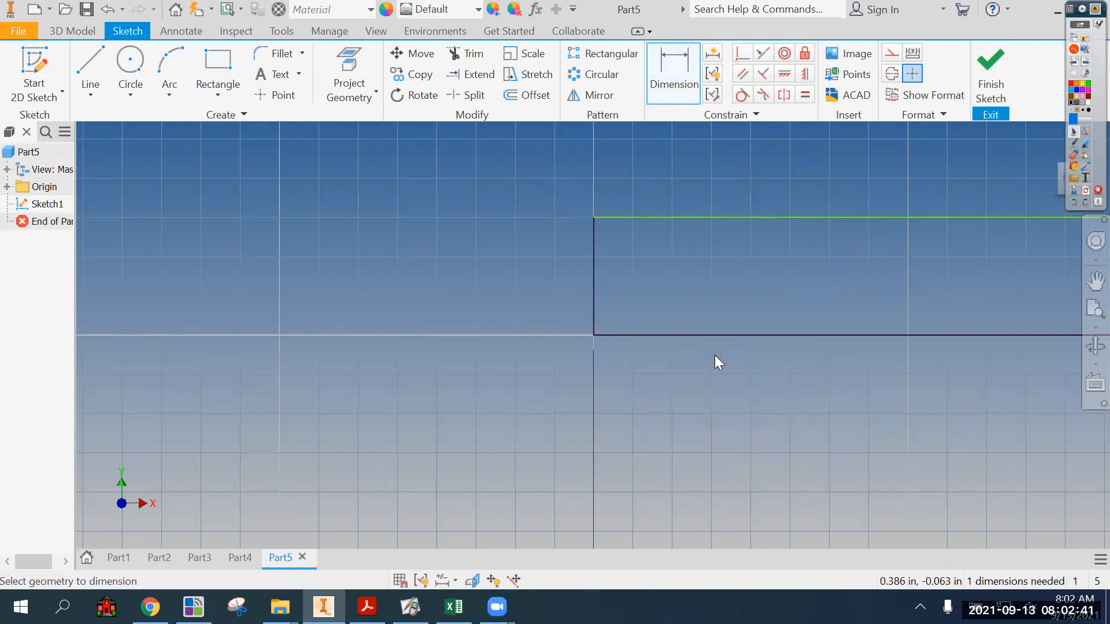
pyautogui.click(593, 297)
pyautogui.click(532, 297)
pyautogui.write('4')
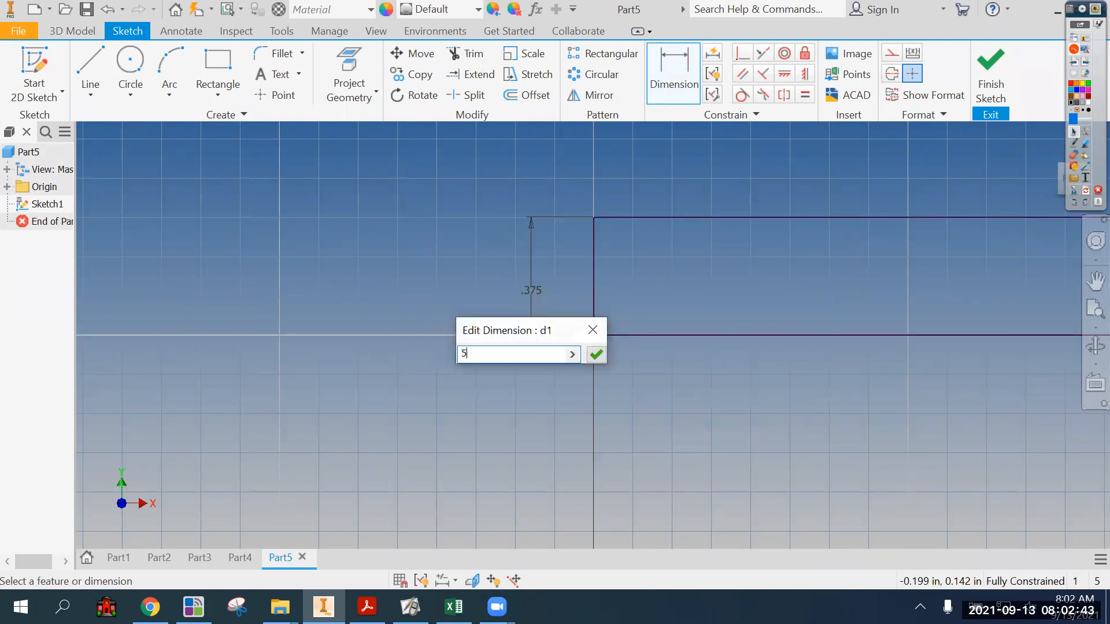
pyautogui.press('Return')
pyautogui.scroll(-5, 531, 297)
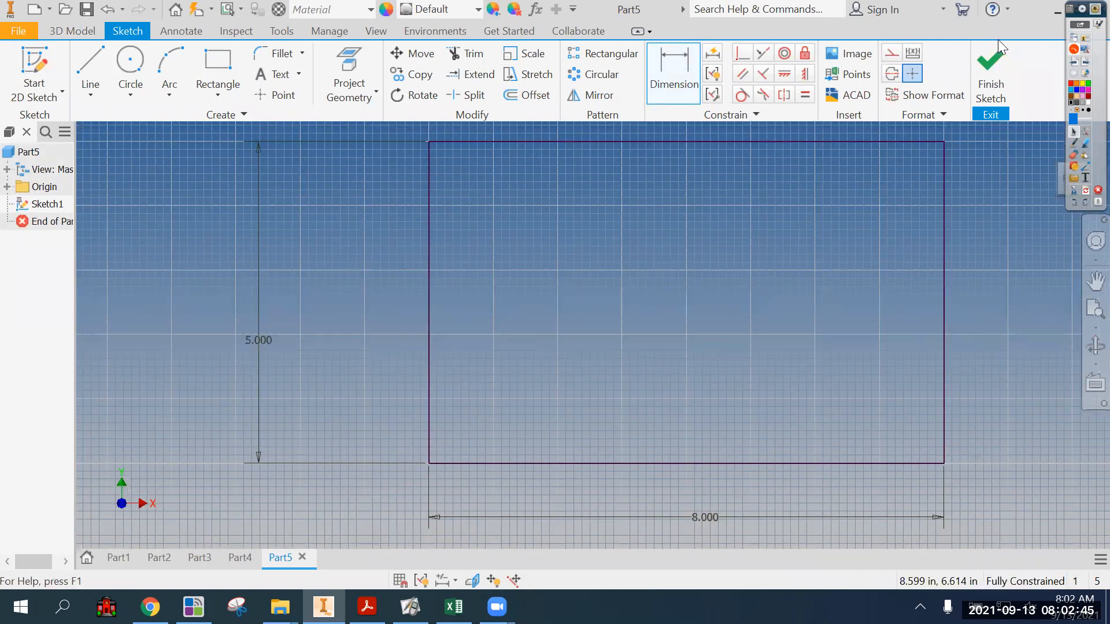
pyautogui.click(991, 75)
# - Extrude the 8 in by 5 in rectangle 5 in deep as object E's base block
pyautogui.press('e')
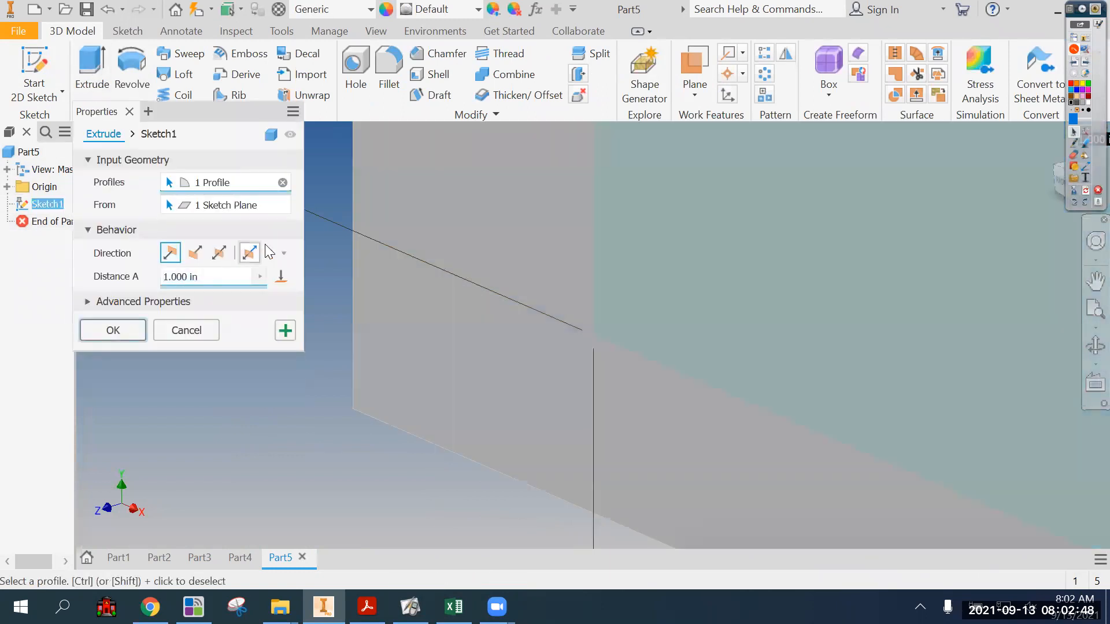
pyautogui.moveTo(209, 279); pyautogui.dragTo(91, 265)
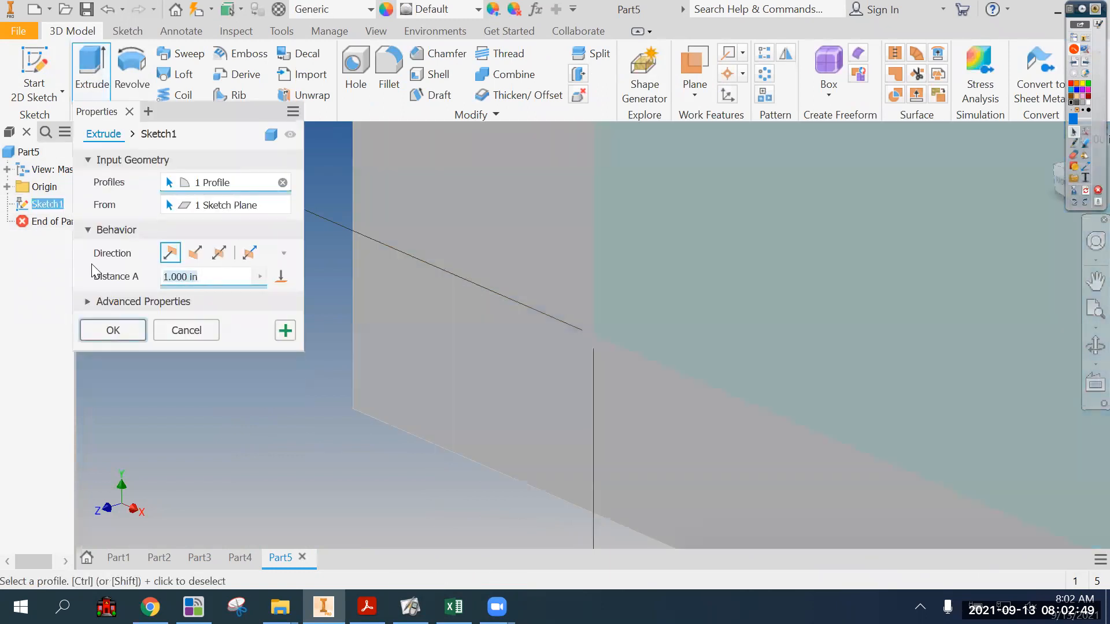
pyautogui.write('1')
pyautogui.click(114, 334)
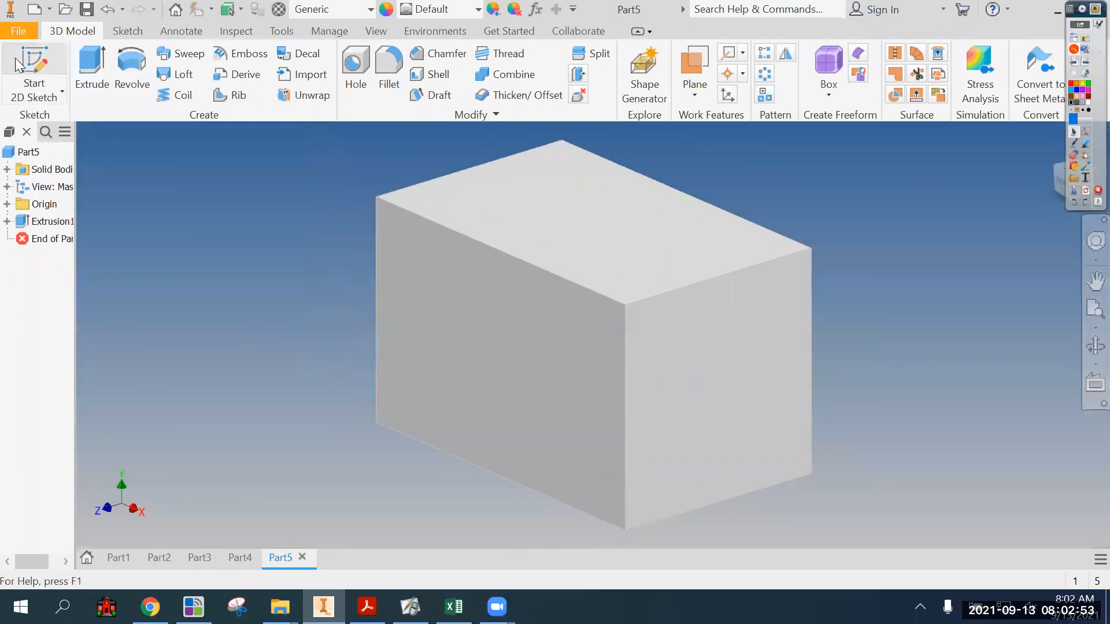
# - Sketch a rectangle about 2.5 in by 2.1 in on the block's right end face from its upper front corner
pyautogui.click(658, 347)
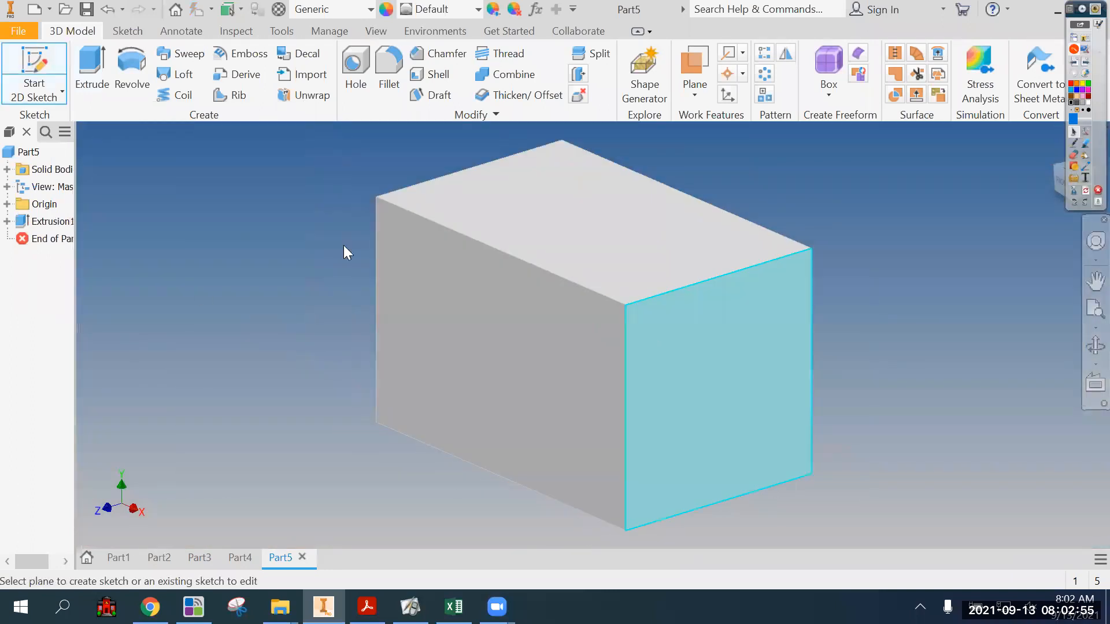
pyautogui.click(223, 66)
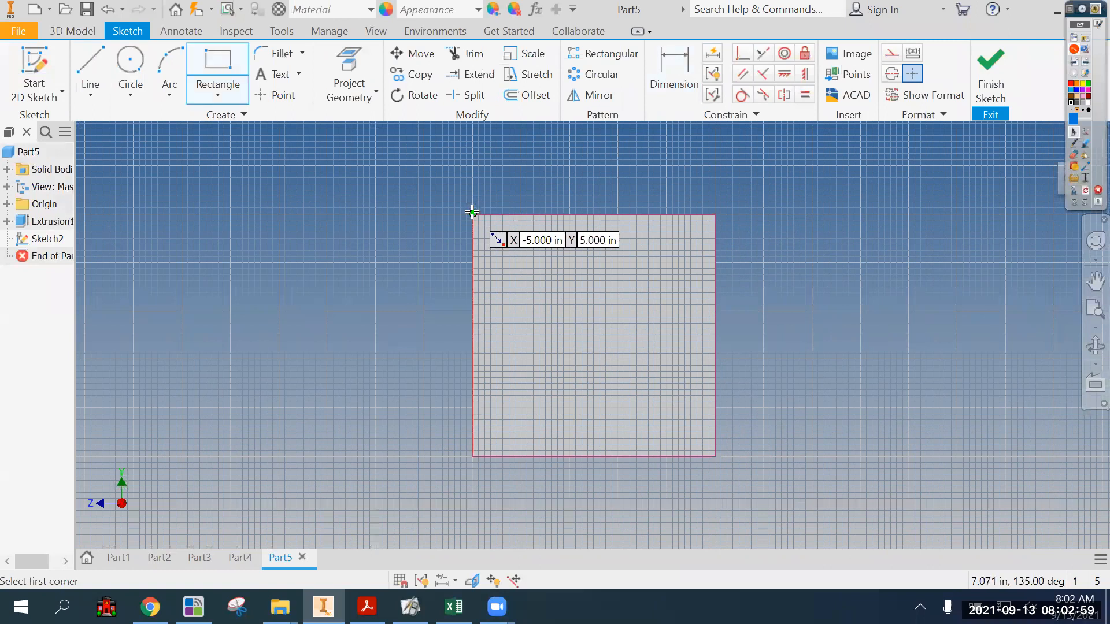
pyautogui.click(473, 214)
pyautogui.click(594, 315)
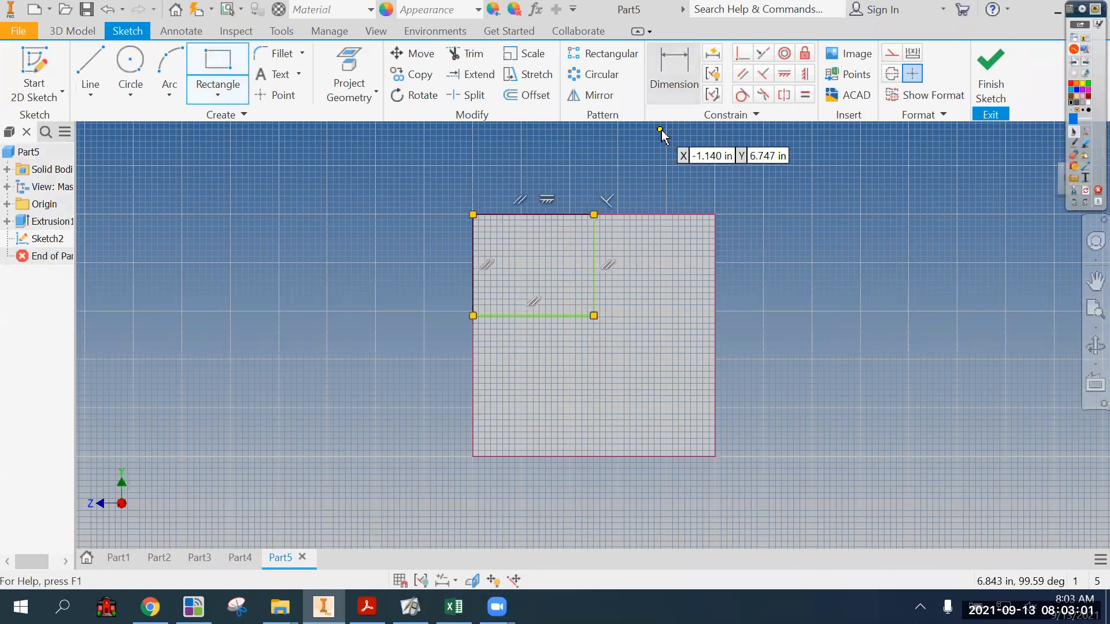
# - Dimension the end face rectangle 3 in high and 3 in wide, and finish the sketch
pyautogui.click(675, 70)
pyautogui.click(595, 265)
pyautogui.click(612, 266)
pyautogui.write('3')
pyautogui.press('Return')
pyautogui.click(538, 360)
pyautogui.click(545, 382)
pyautogui.write('3')
pyautogui.press('Return')
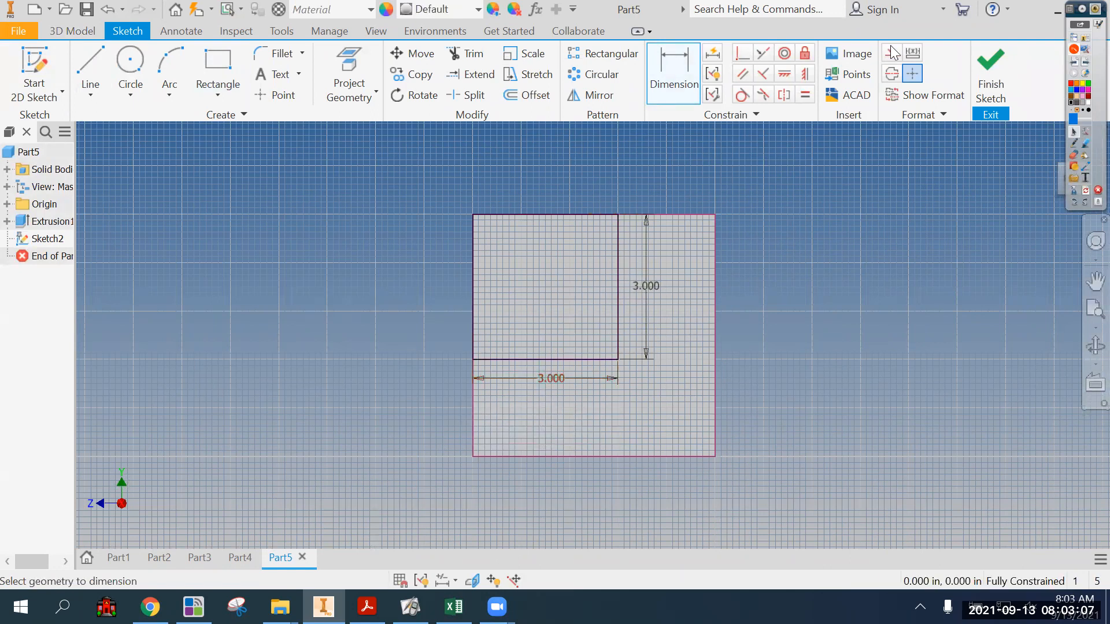
pyautogui.click(990, 70)
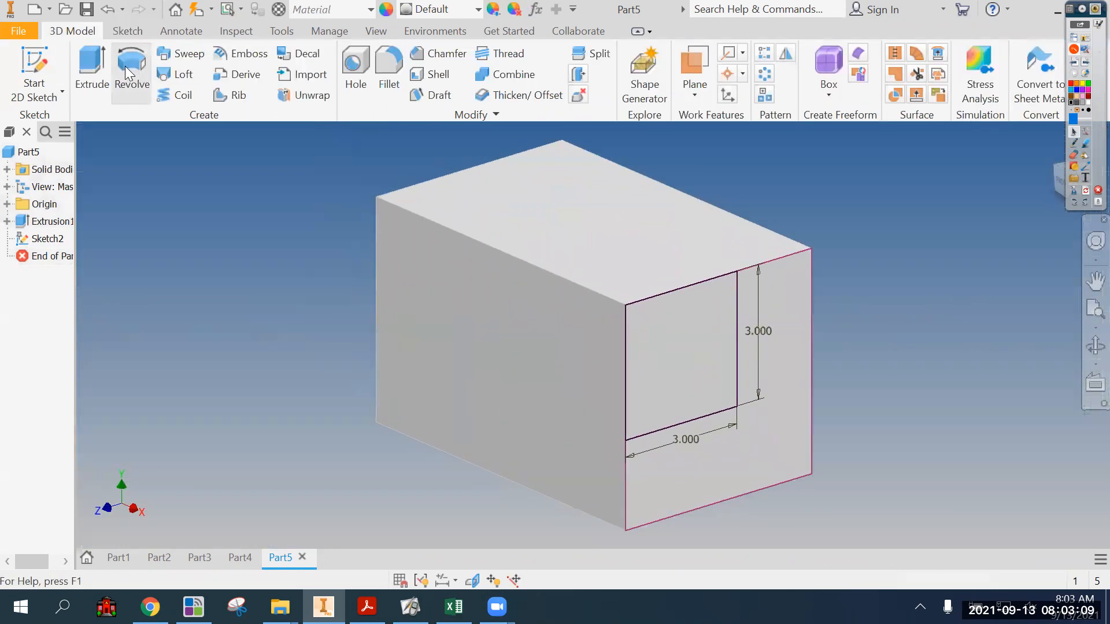
# - Cut the 3 in square through the block's whole length with a flipped-direction, through-all Extrude
pyautogui.click(93, 66)
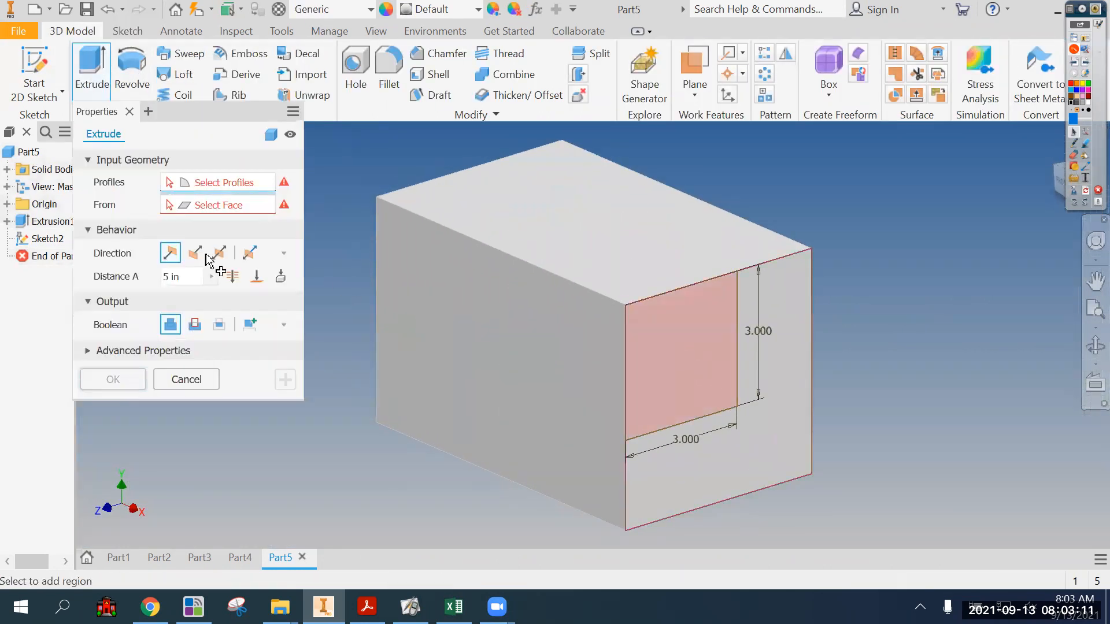
pyautogui.click(194, 253)
pyautogui.click(240, 276)
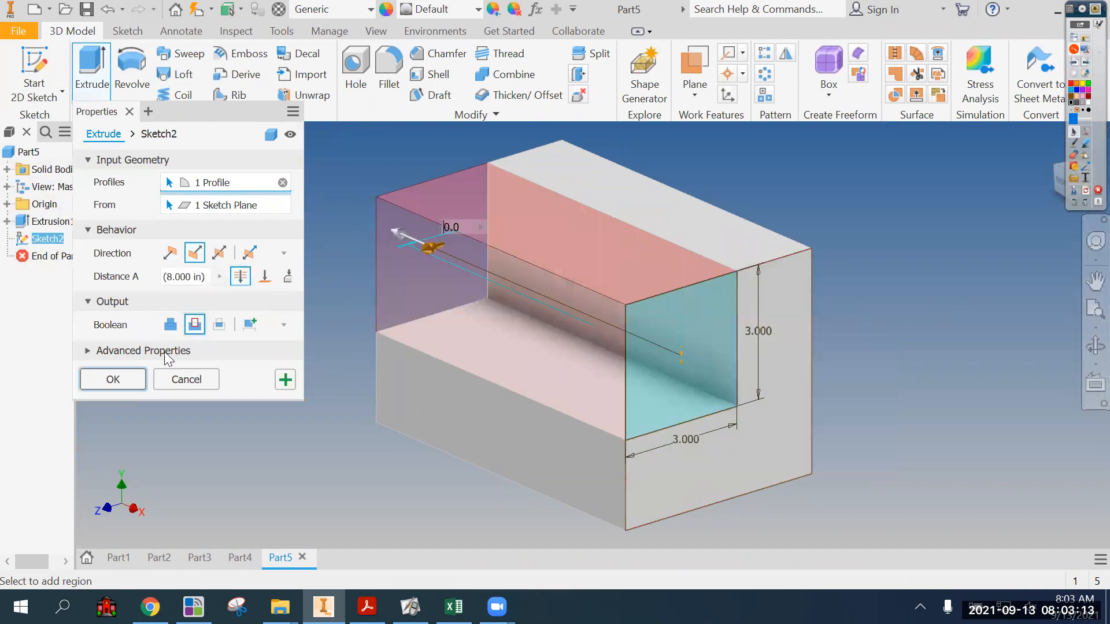
pyautogui.click(131, 382)
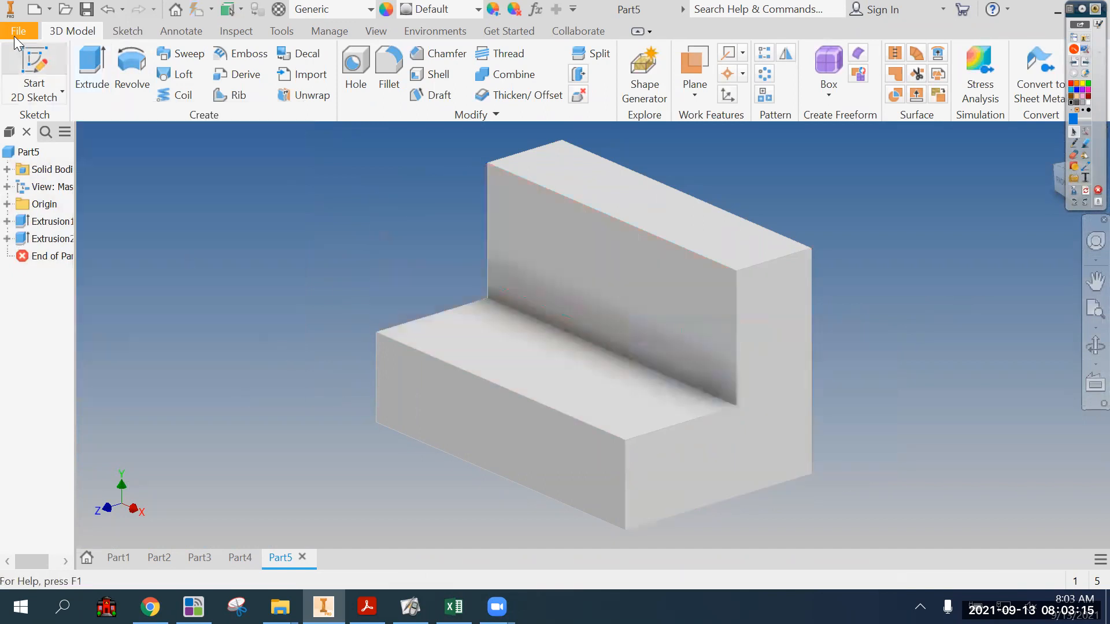
# - Start a sketch on object E's lower front face and trace the notch outline and its cut direction on drawing E
pyautogui.click(466, 401)
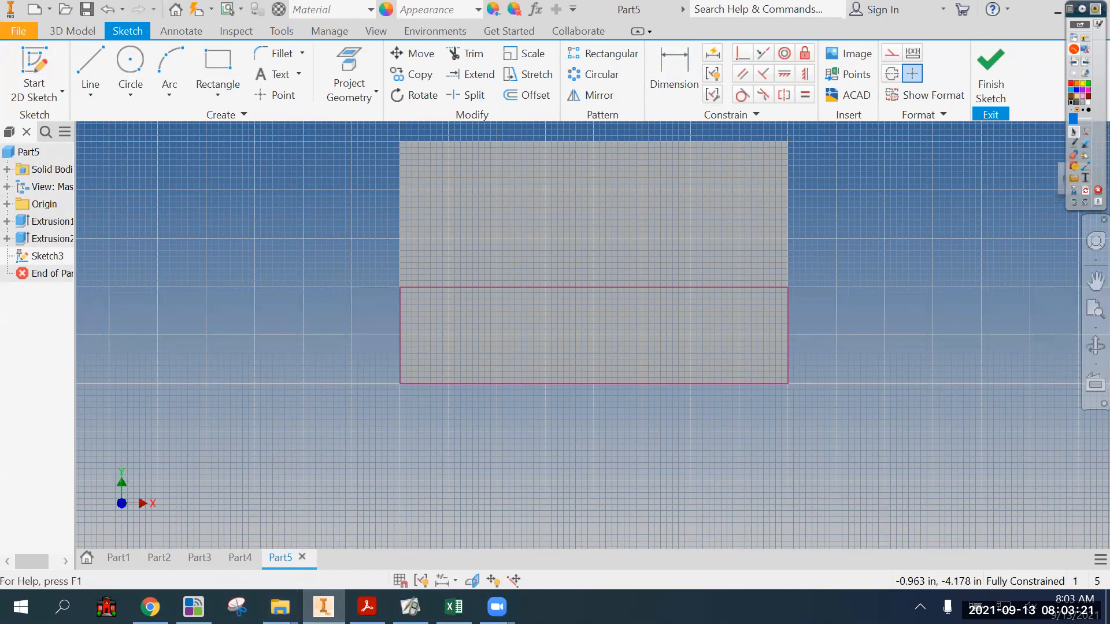
pyautogui.click(367, 607)
pyautogui.click(1075, 144)
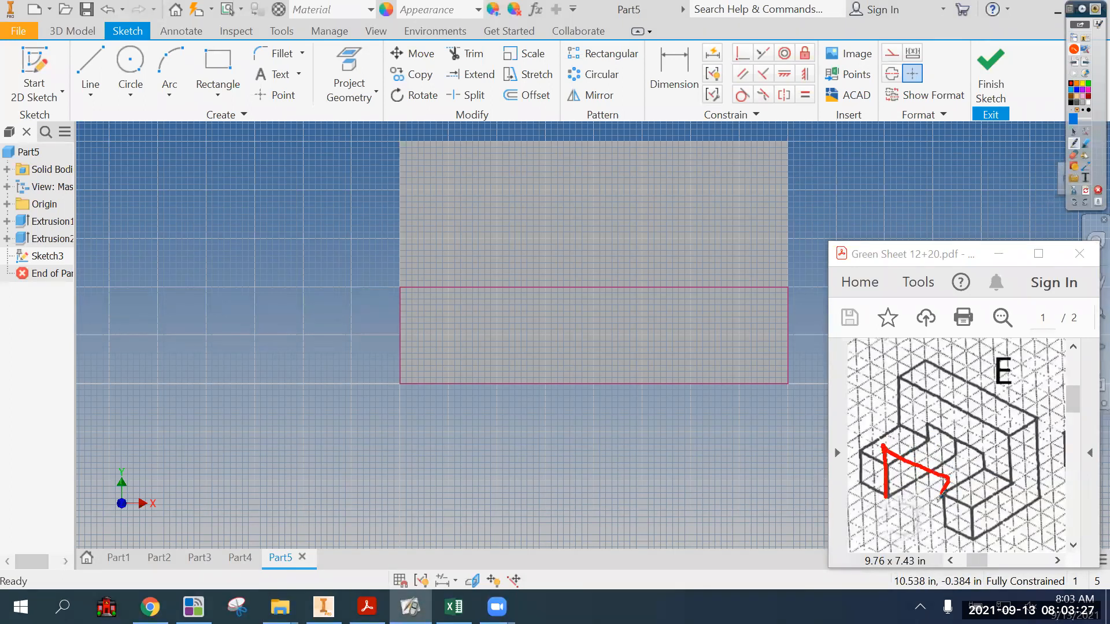
pyautogui.moveTo(937, 529); pyautogui.dragTo(885, 500)
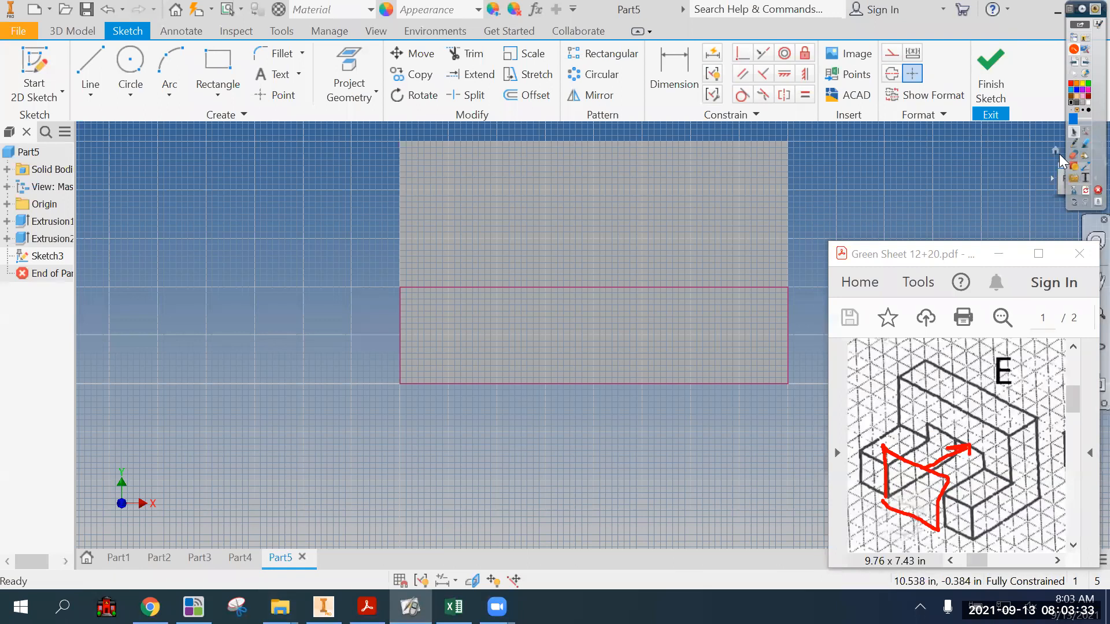
pyautogui.click(1057, 150)
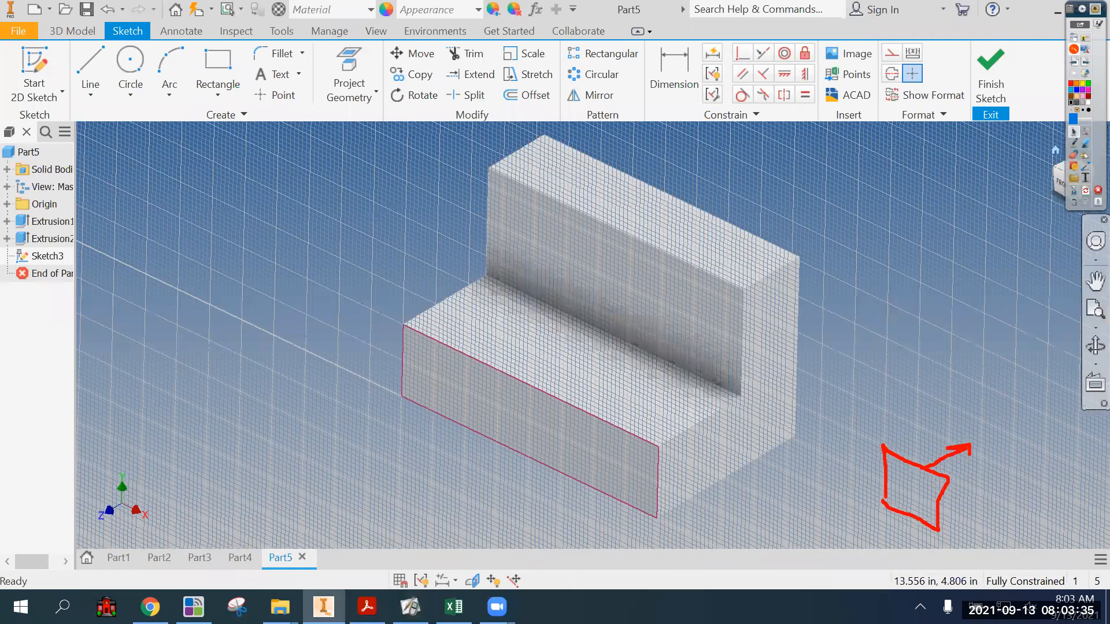
# - Mark the notch outline on the model's lower edge and upper wall beside drawing E, and clear the markings
pyautogui.click(367, 607)
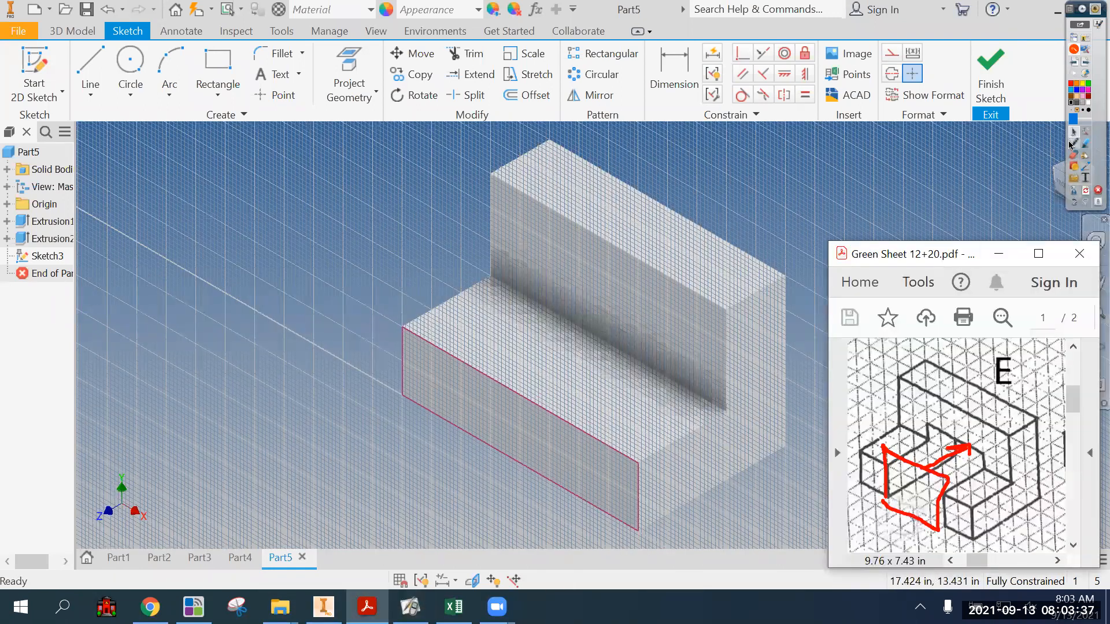
pyautogui.click(740, 463)
pyautogui.moveTo(463, 361); pyautogui.dragTo(573, 428)
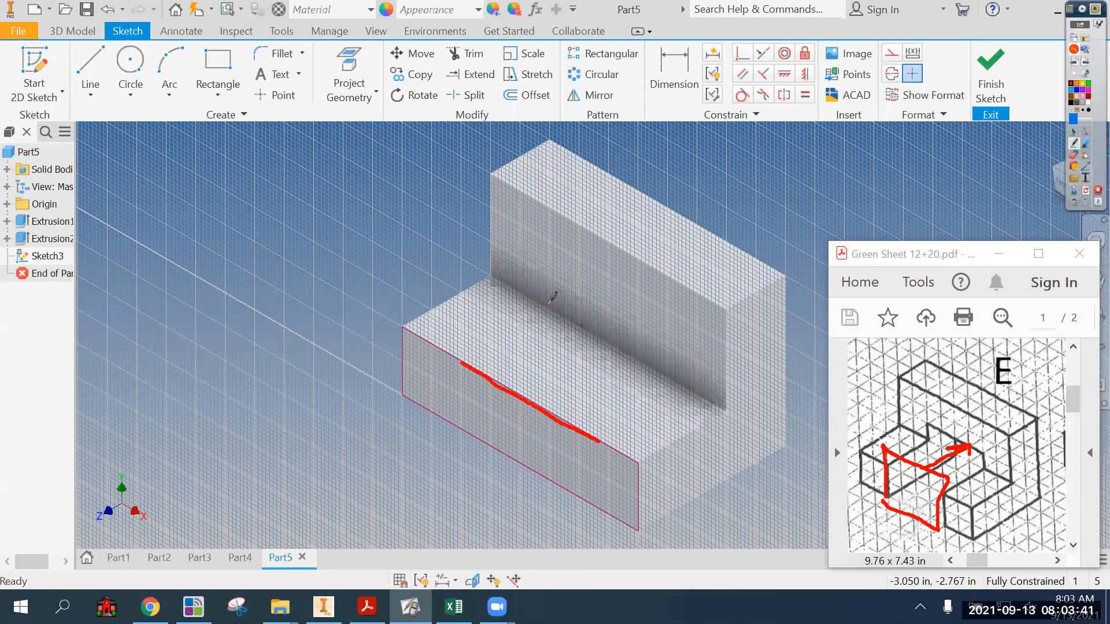
pyautogui.moveTo(593, 330); pyautogui.dragTo(661, 380)
pyautogui.moveTo(537, 267)
pyautogui.mouseDown()
pyautogui.moveTo(651, 318)
pyautogui.moveTo(662, 381)
pyautogui.mouseUp()
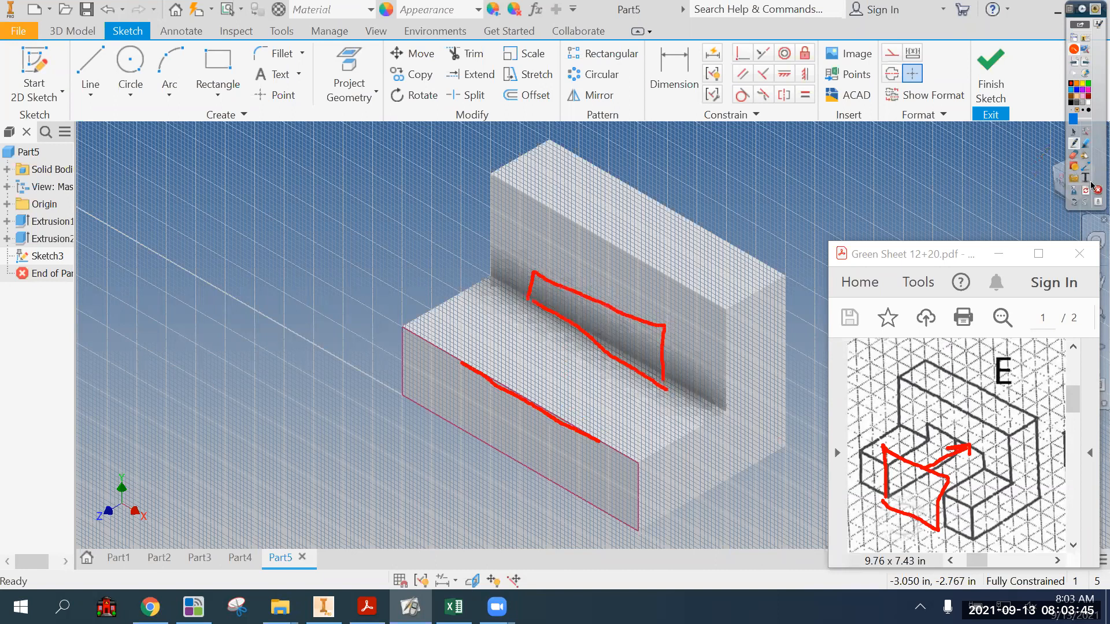
pyautogui.click(1085, 158)
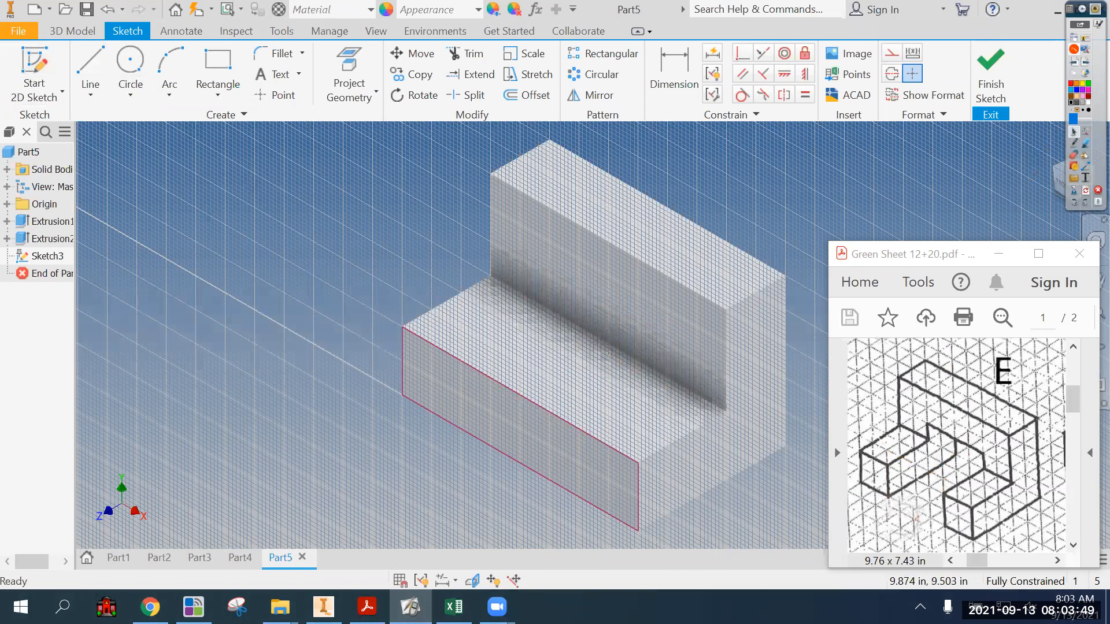
pyautogui.click(632, 125)
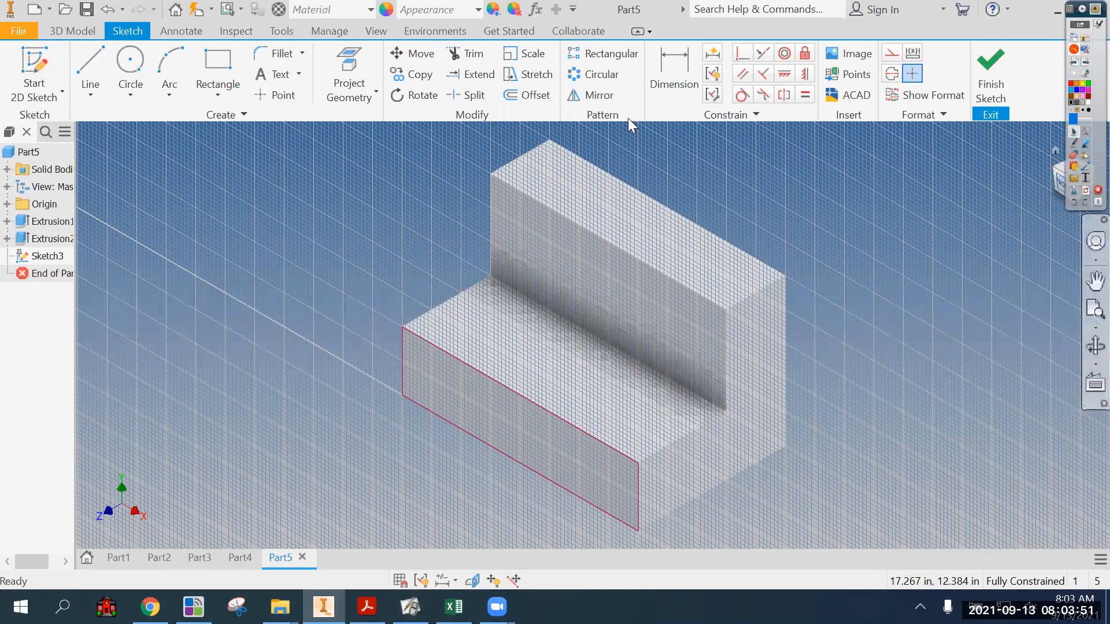
# - Sketch a rectangle about 4.3 in by 3.1 in from the front face's bottom edge, extending above the step
pyautogui.click(224, 65)
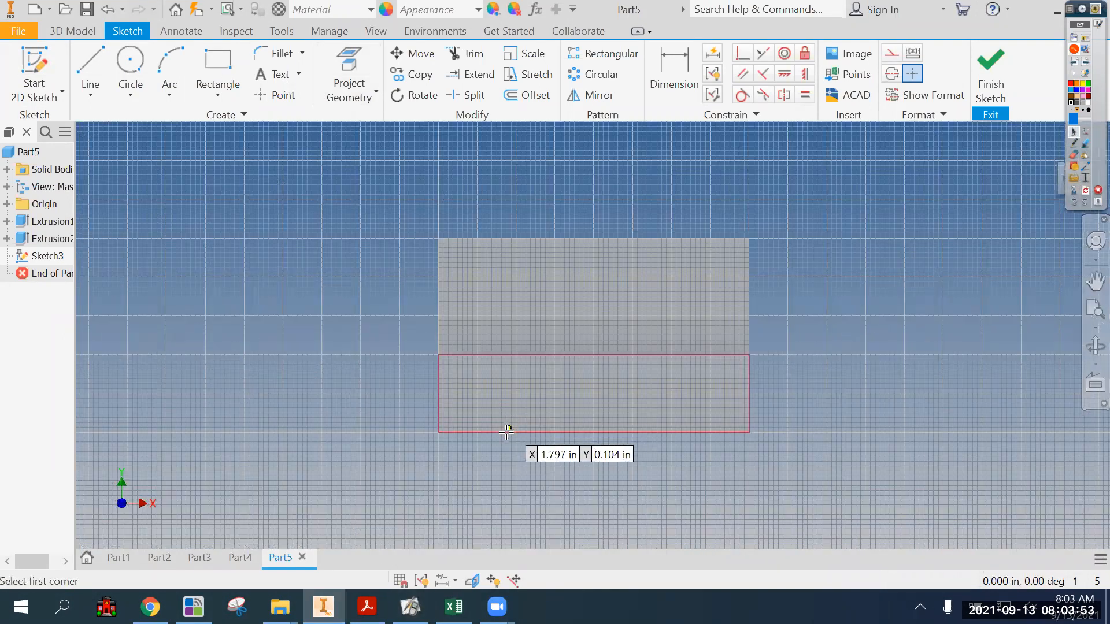
pyautogui.click(507, 431)
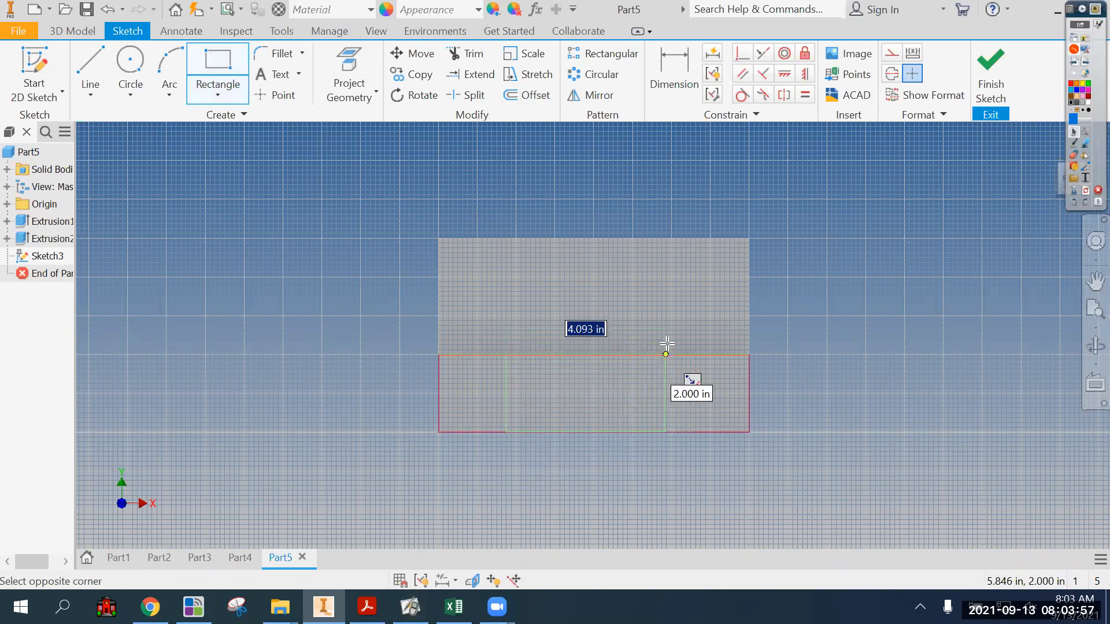
pyautogui.click(675, 311)
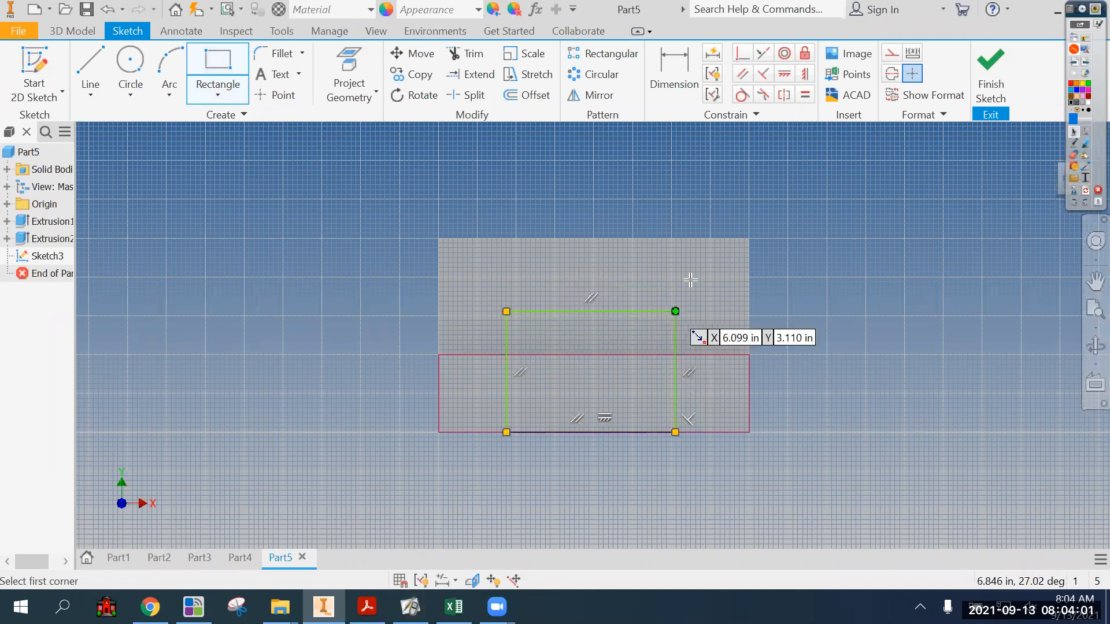
# - Dimension the notch rectangle 4 in wide and 3 in high
pyautogui.press('d')
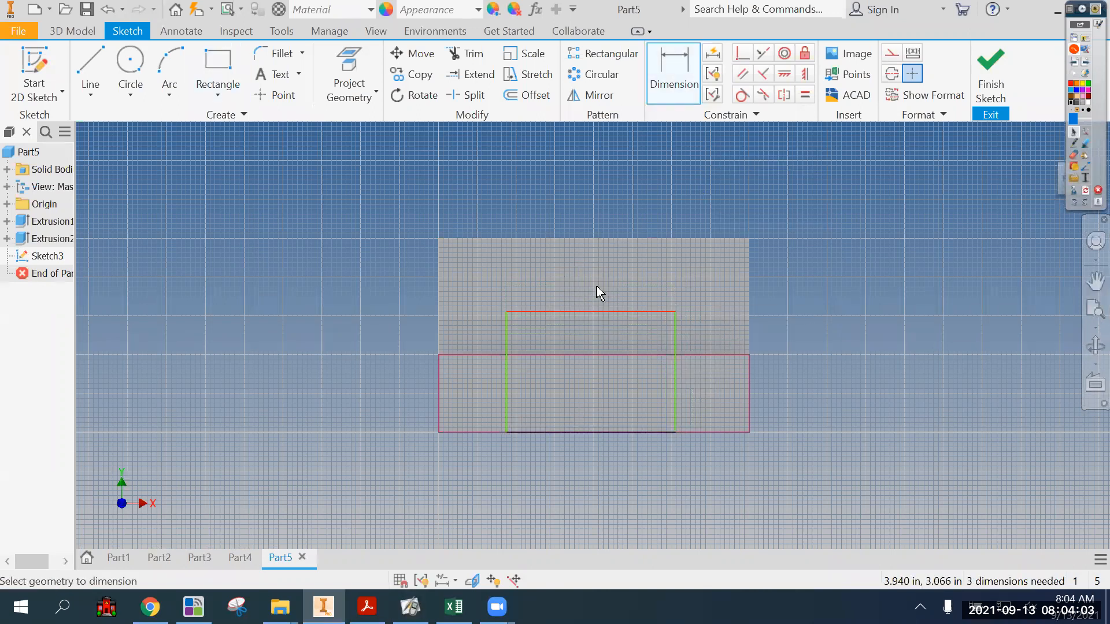
pyautogui.click(597, 311)
pyautogui.click(595, 290)
pyautogui.write('4')
pyautogui.press('Return')
pyautogui.click(509, 341)
pyautogui.click(538, 343)
pyautogui.write('3')
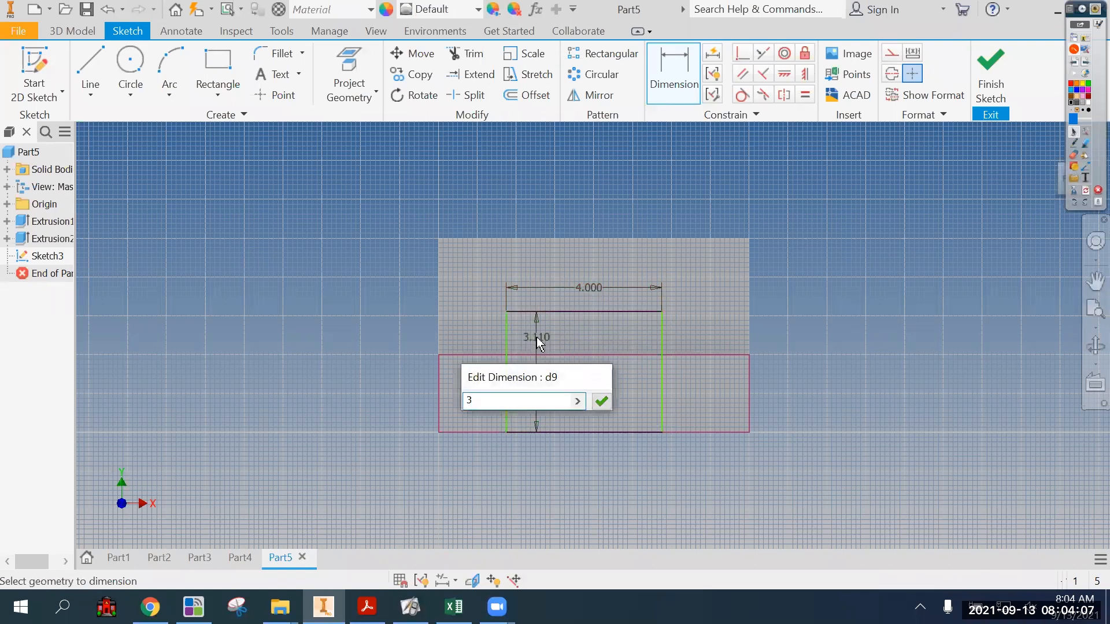
pyautogui.press('Return')
# - Dimension the notch rectangle 2 in from the block's left edge, and finish the sketch
pyautogui.click(507, 405)
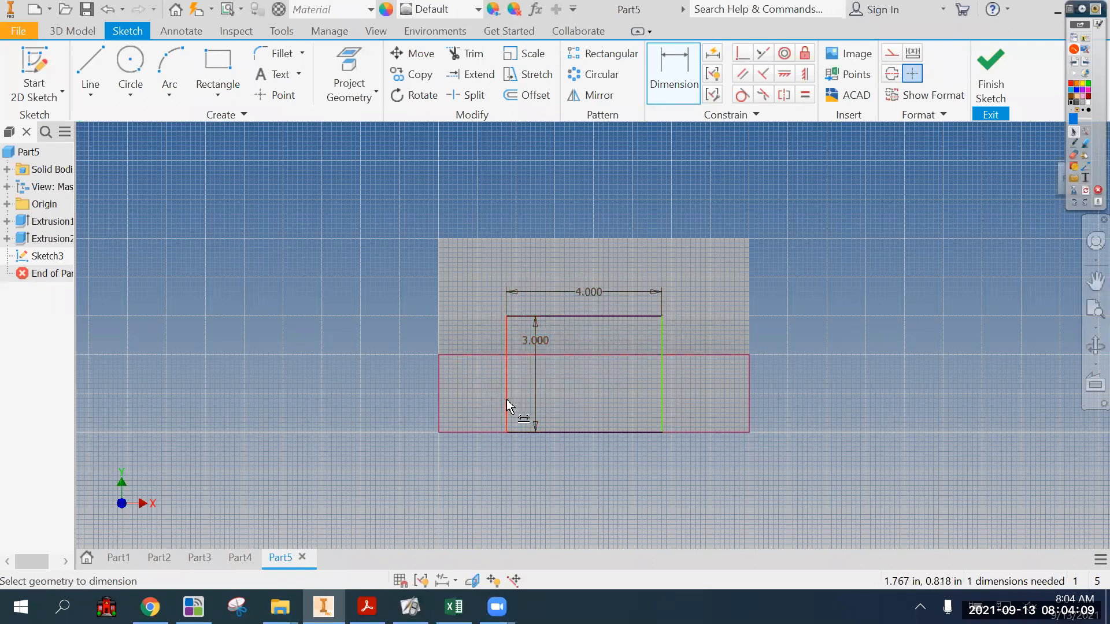
pyautogui.click(441, 408)
pyautogui.click(472, 410)
pyautogui.write('2')
pyautogui.press('Return')
pyautogui.click(991, 67)
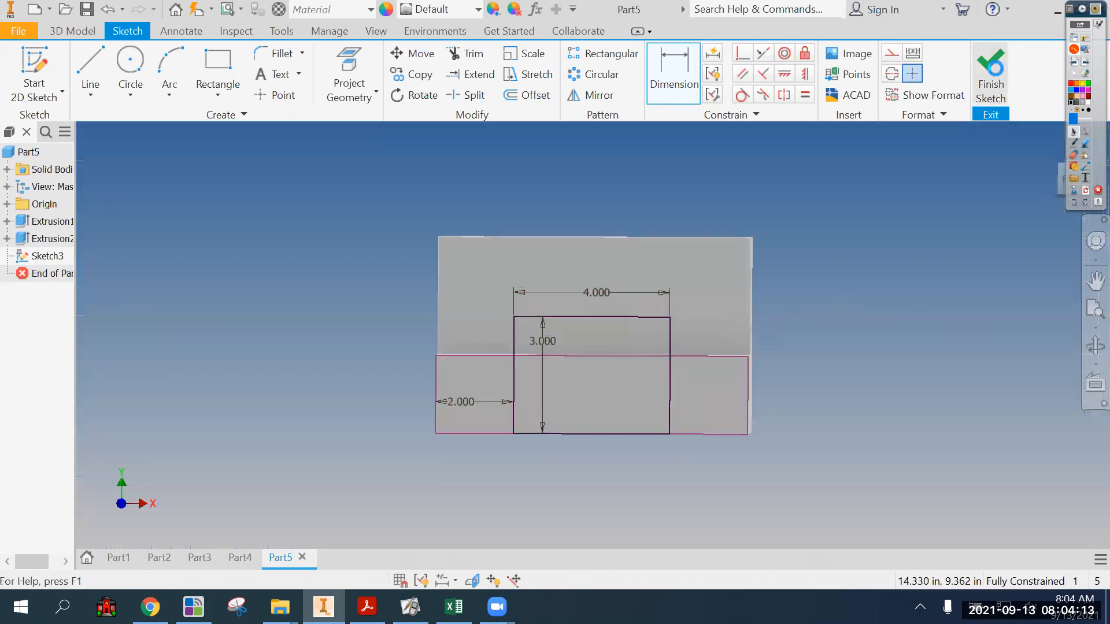
# - Cut both regions of the 4 in by 3 in notch rectangle through the whole block with a through-all Extrude
pyautogui.click(93, 74)
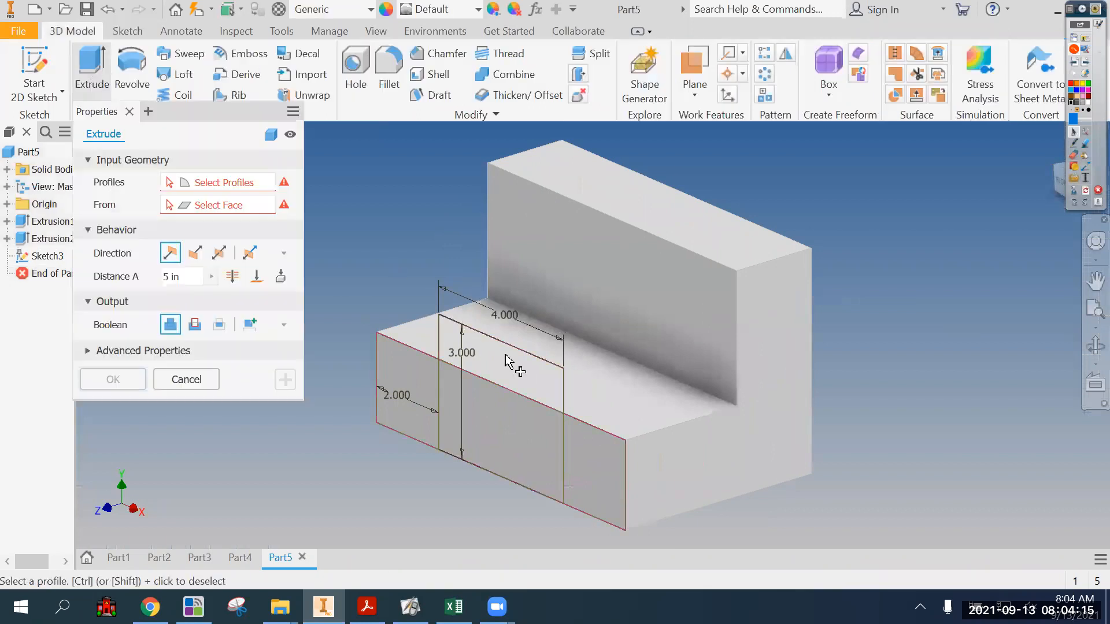
pyautogui.click(506, 362)
pyautogui.click(512, 403)
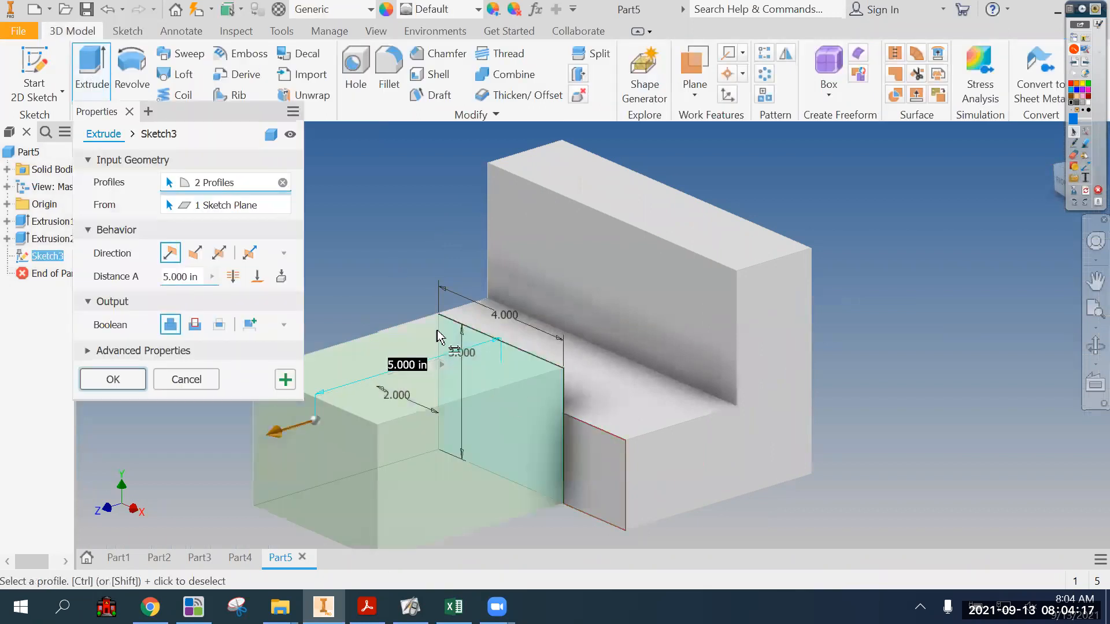
pyautogui.click(194, 328)
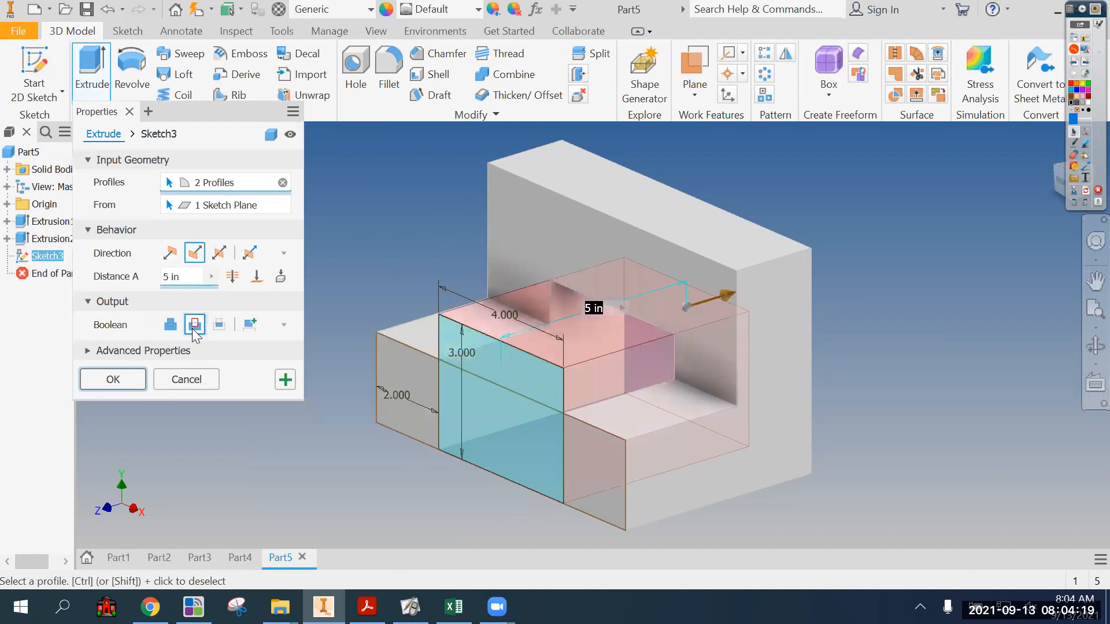
pyautogui.click(233, 277)
pyautogui.click(112, 379)
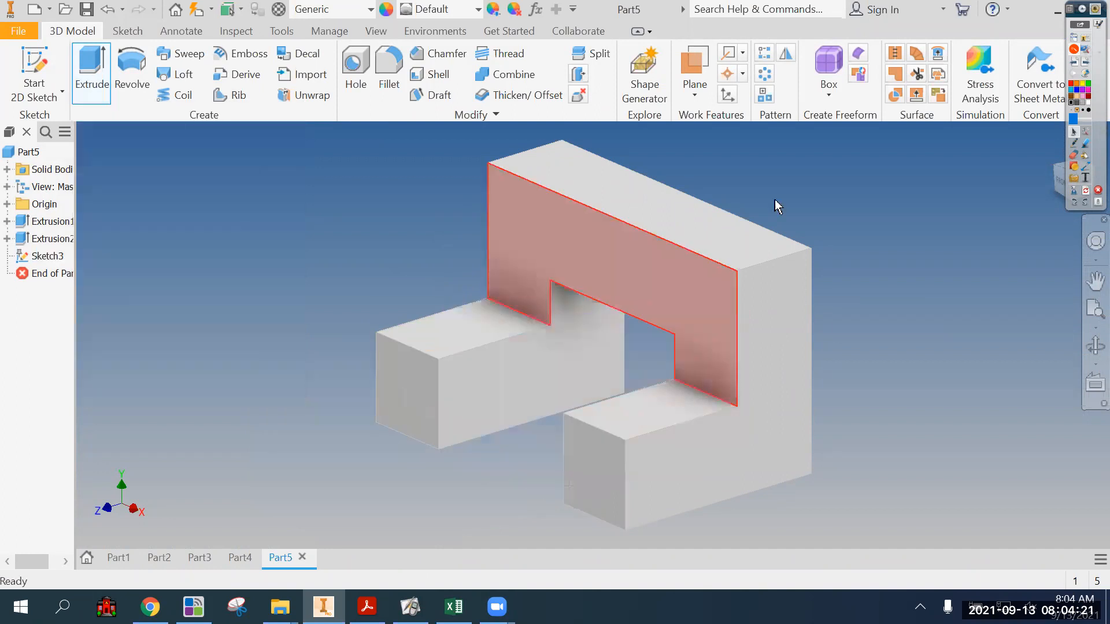
pyautogui.moveTo(876, 160); pyautogui.dragTo(870, 177, button='middle')
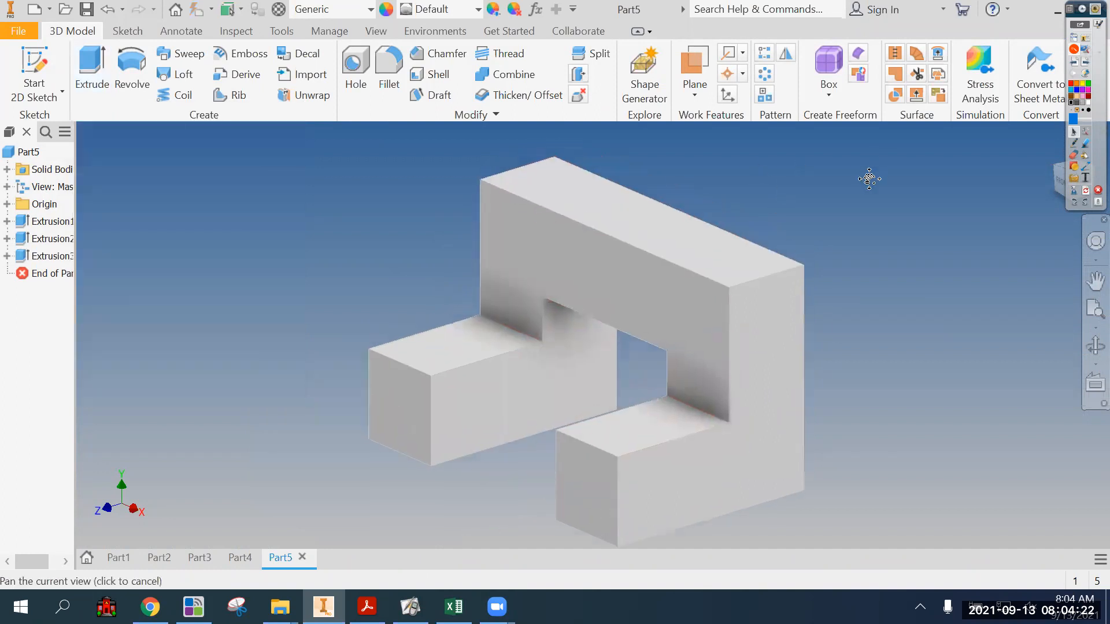
# - Create a new part for object F and bring drawing F into view in the Green Sheet PDF
pyautogui.click(50, 9)
pyautogui.click(67, 109)
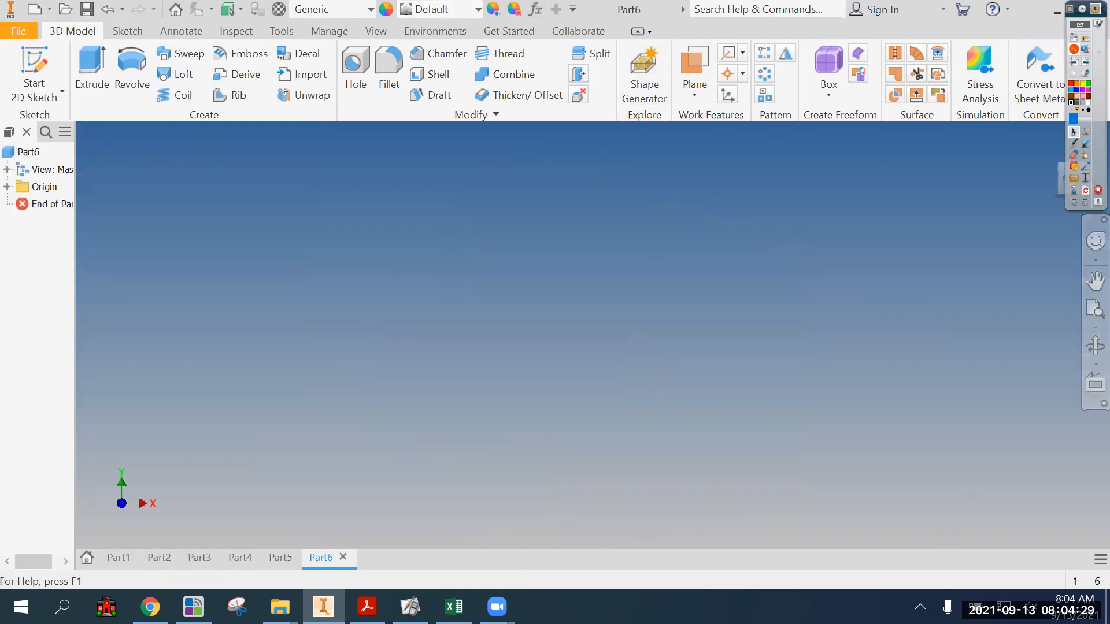
pyautogui.click(367, 607)
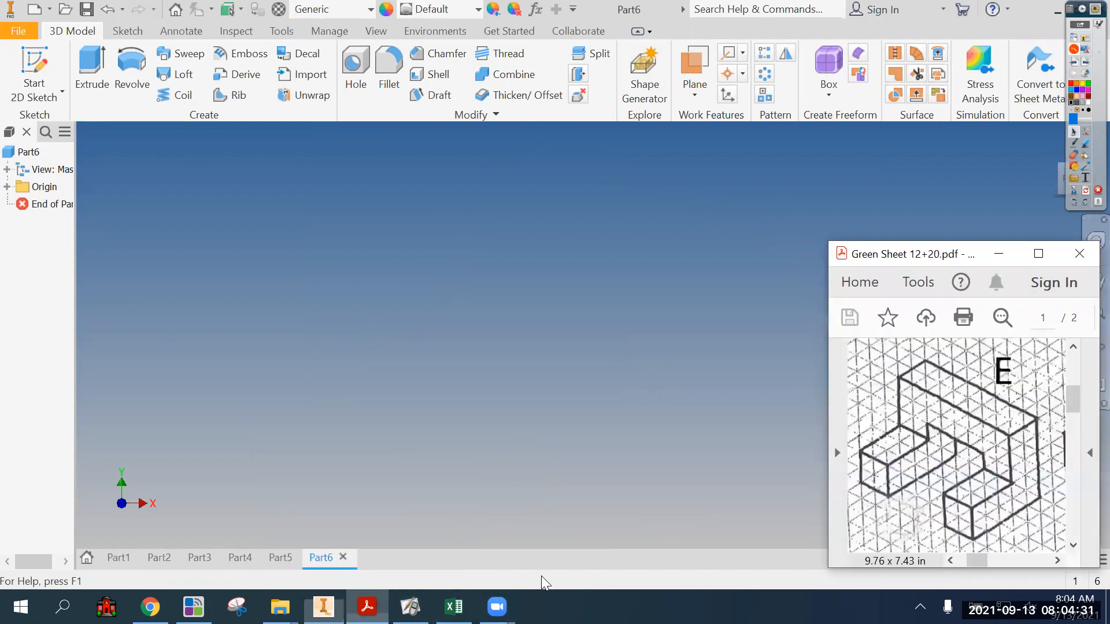
pyautogui.moveTo(980, 560); pyautogui.dragTo(1000, 555)
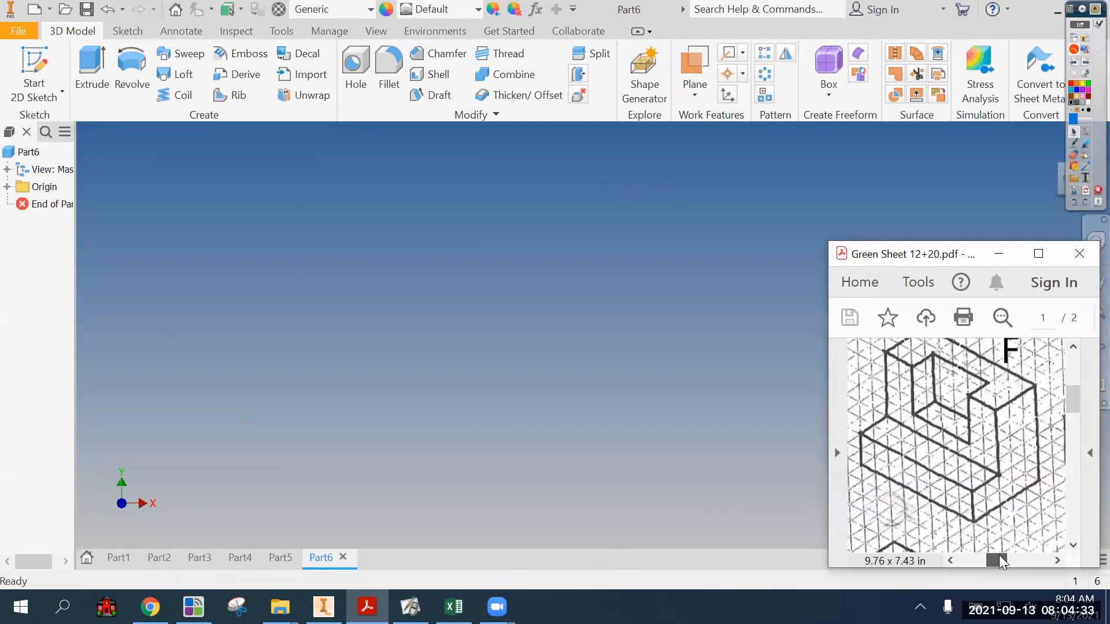
pyautogui.moveTo(1079, 394); pyautogui.dragTo(1079, 392)
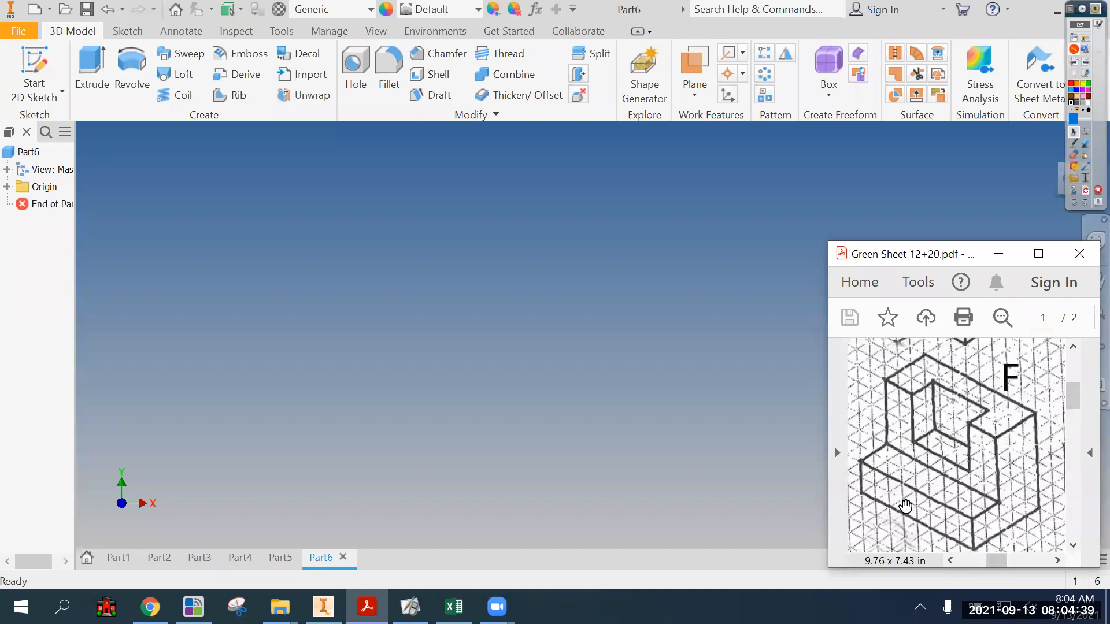
# - Mark the height, width and overall front outline on drawing F, and clear the markings
pyautogui.click(1073, 144)
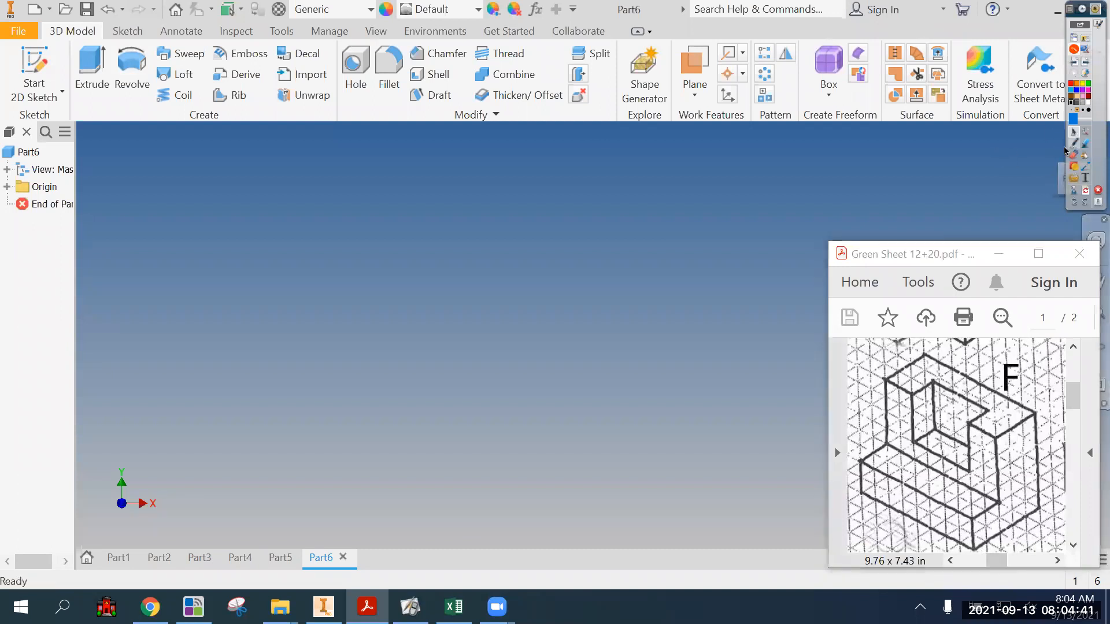
pyautogui.moveTo(863, 424); pyautogui.dragTo(860, 396)
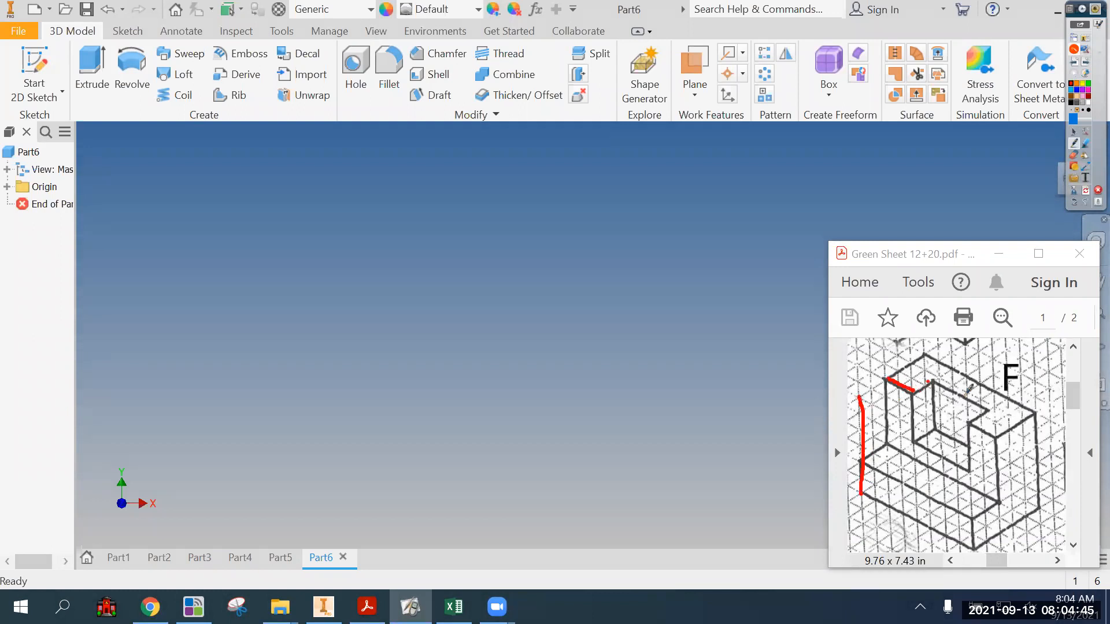
pyautogui.moveTo(849, 396)
pyautogui.mouseDown()
pyautogui.moveTo(970, 466)
pyautogui.moveTo(977, 547)
pyautogui.moveTo(850, 505)
pyautogui.moveTo(853, 420)
pyautogui.mouseUp()
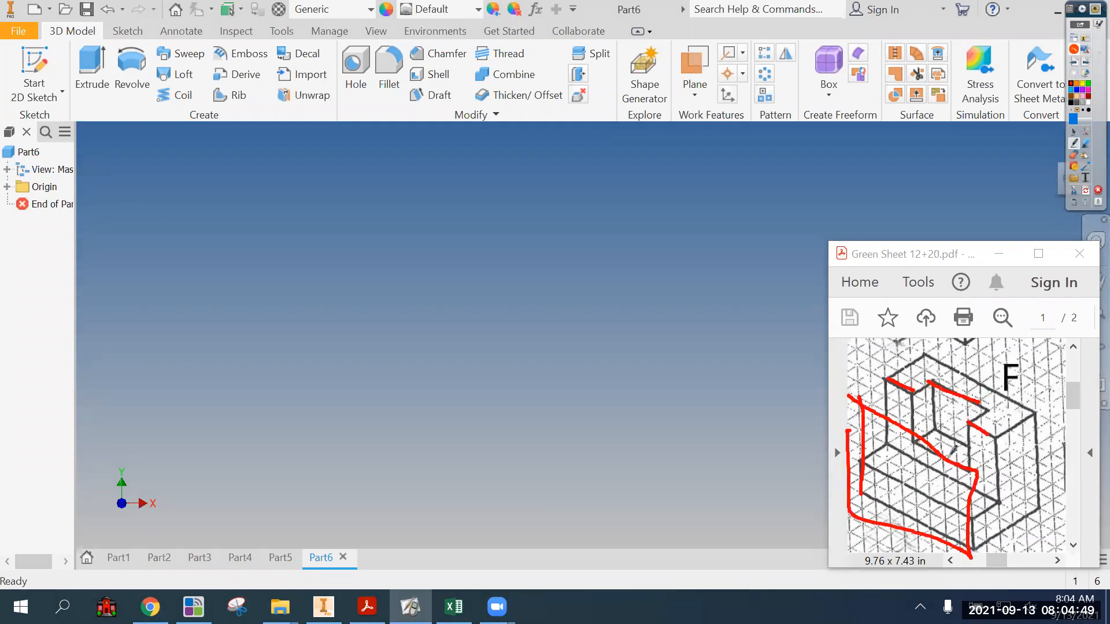
pyautogui.click(1086, 198)
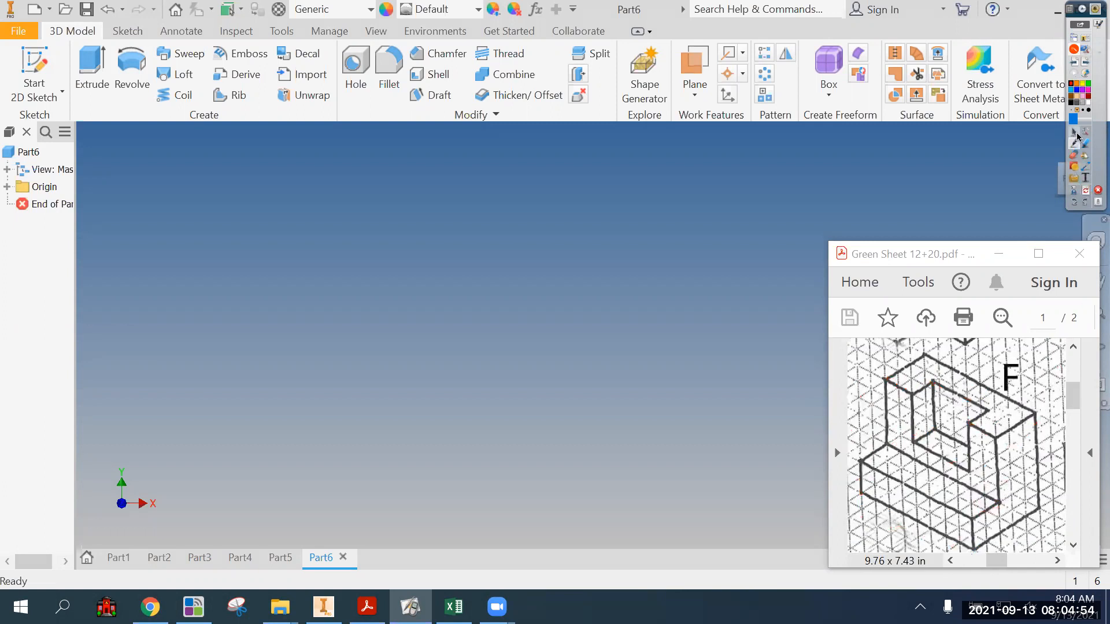
# - Start a sketch on the XY plane and draw a rectangle about 0.7 in by 0.5 in from the origin
pyautogui.click(41, 68)
pyautogui.click(524, 196)
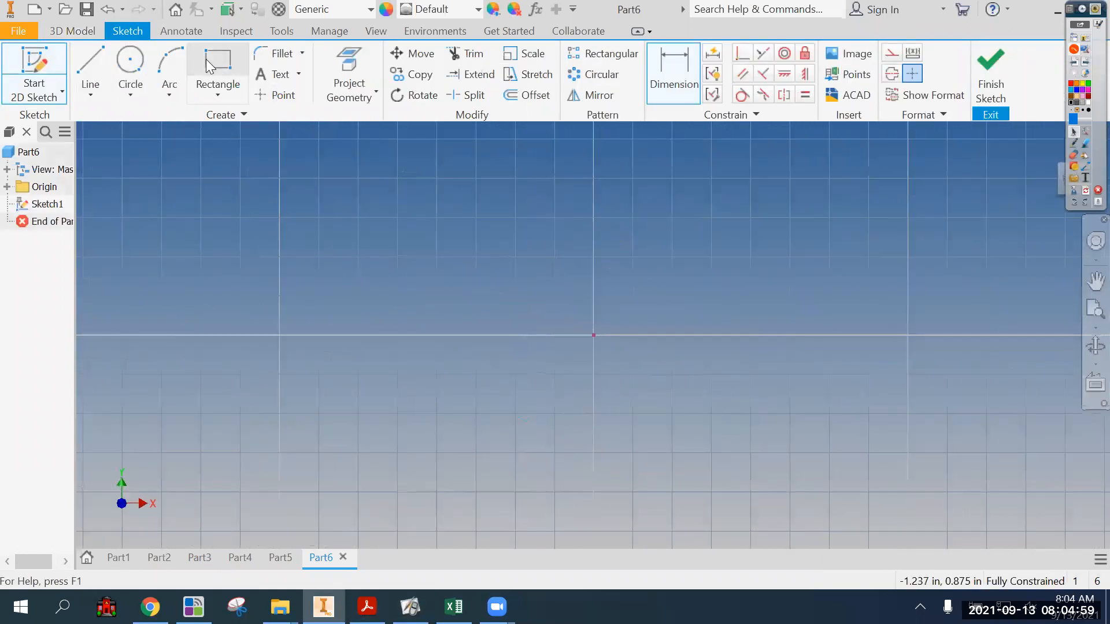
pyautogui.click(218, 65)
pyautogui.click(594, 335)
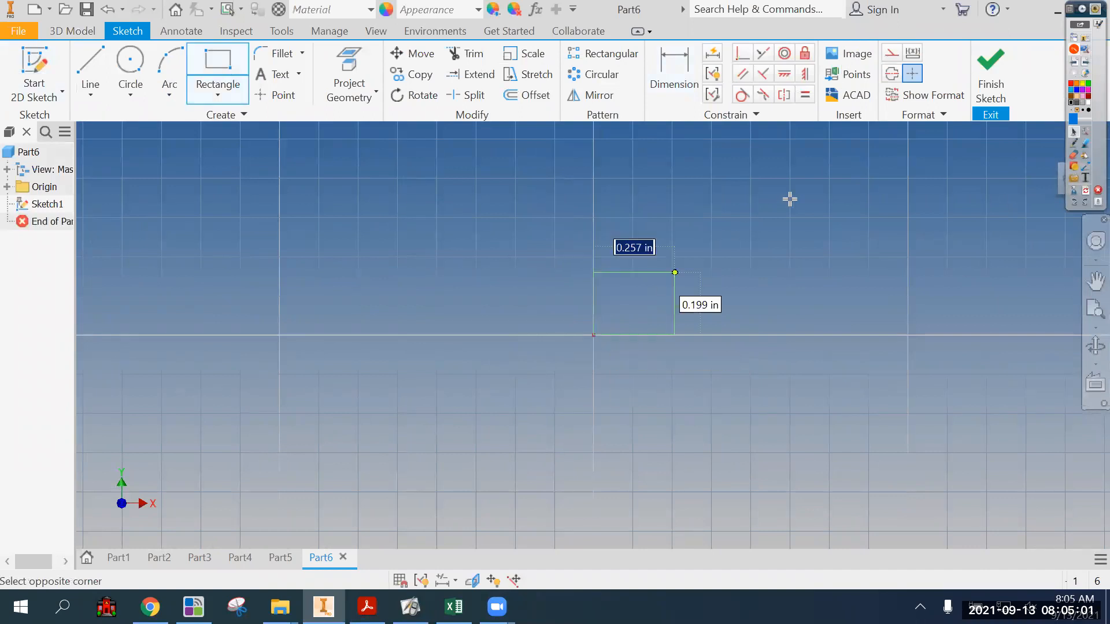
pyautogui.click(820, 172)
# - Dimension object F's base rectangle 8 in wide and 6 in high, and finish the sketch
pyautogui.click(683, 65)
pyautogui.click(710, 336)
pyautogui.click(711, 365)
pyautogui.write('2')
pyautogui.press('Return')
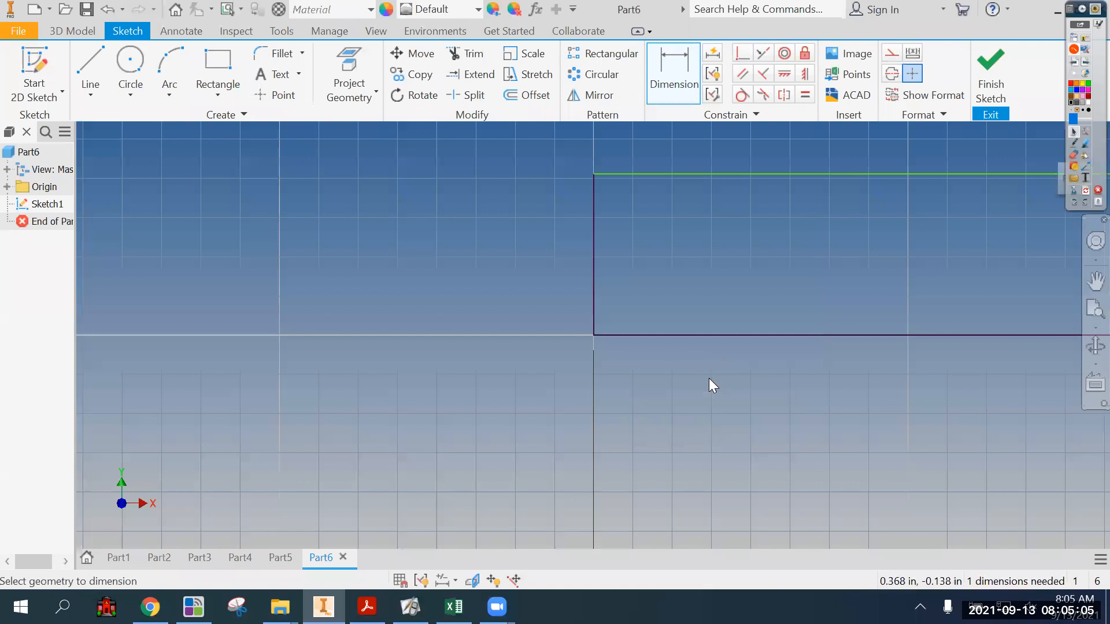
pyautogui.click(596, 275)
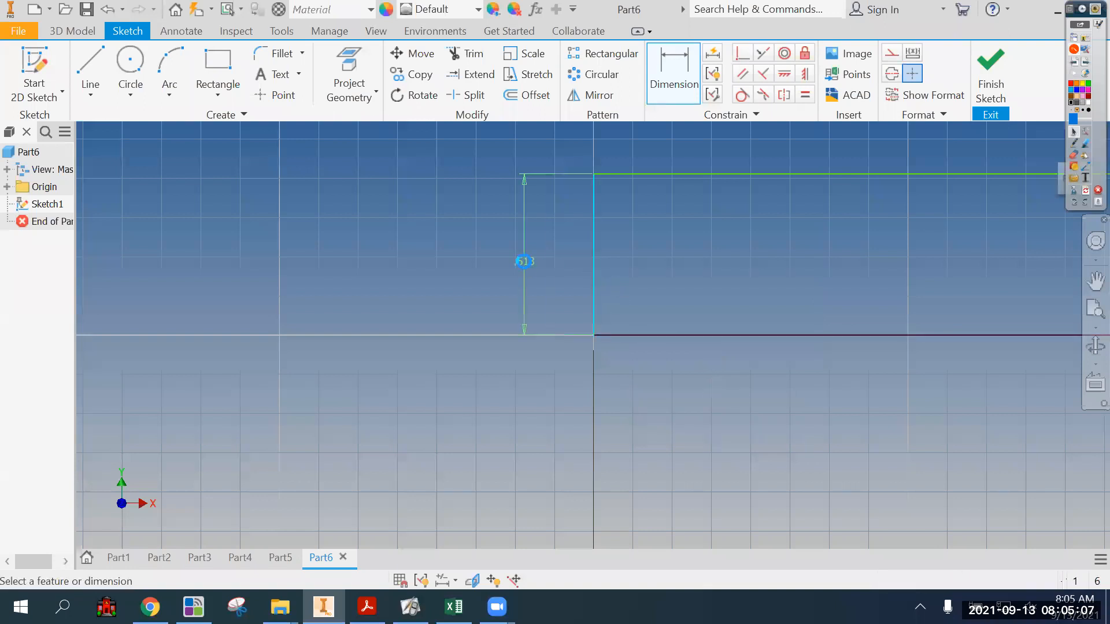
pyautogui.click(523, 261)
pyautogui.write('1')
pyautogui.press('Return')
pyautogui.click(995, 60)
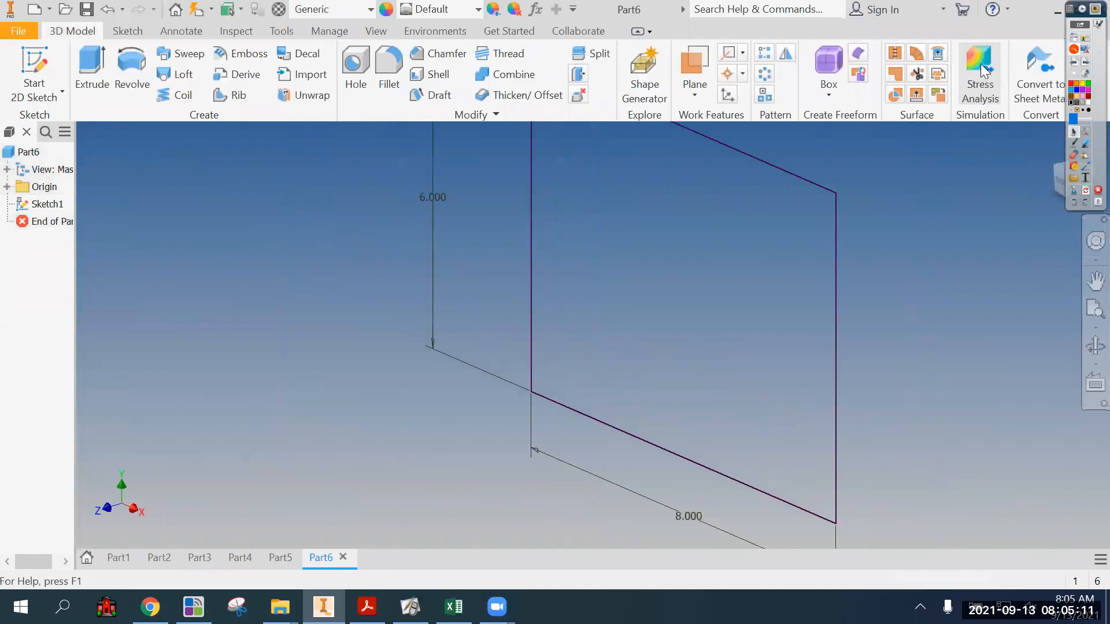
# - Extrude object F's base rectangle 5 in and bring the Green Sheet PDF back into view
pyautogui.click(80, 63)
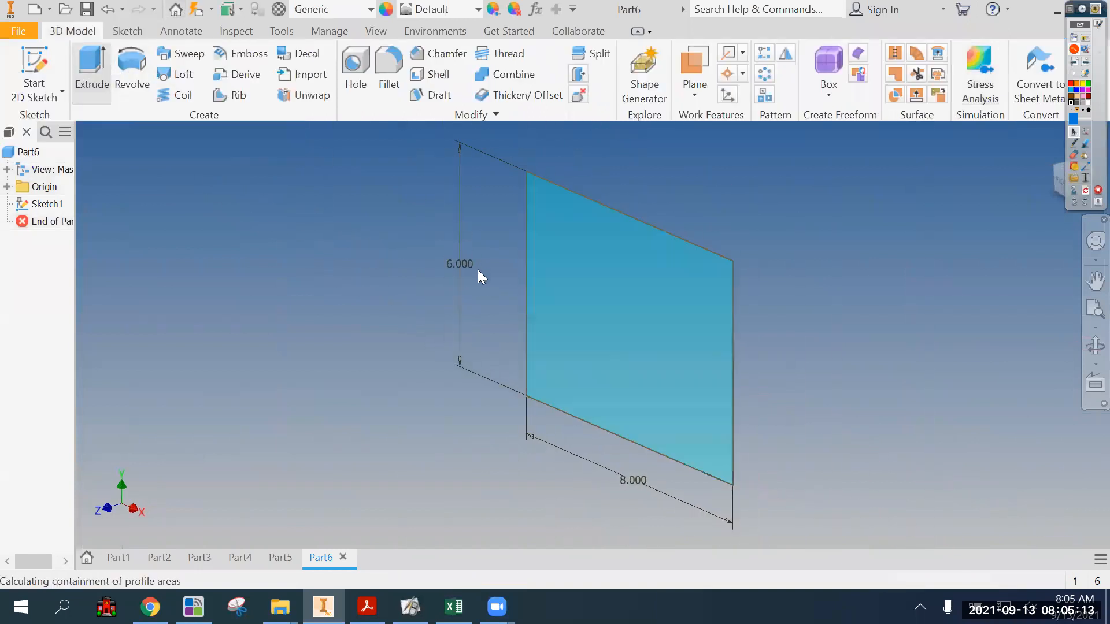
pyautogui.write('5')
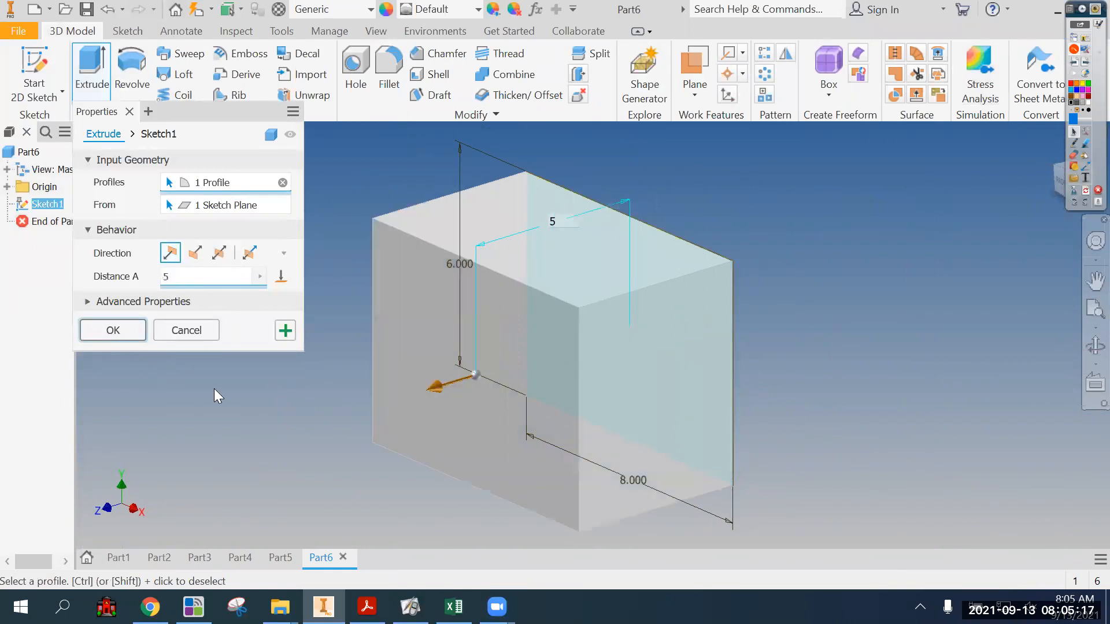
pyautogui.click(367, 607)
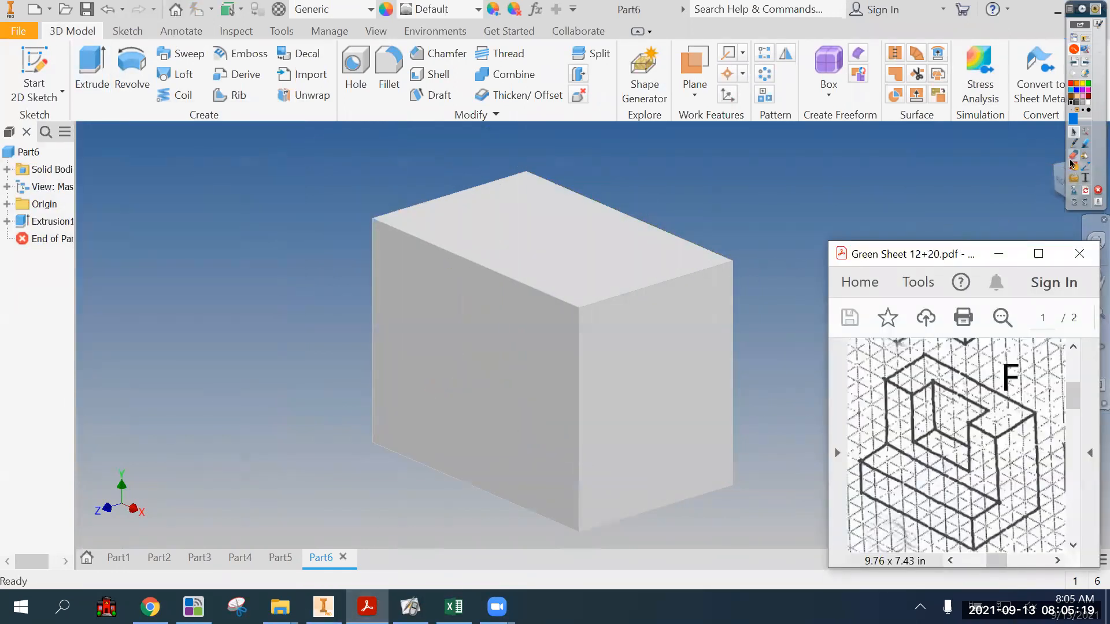
# - Mark the front step's end profile on drawing F and the block, mark the cut direction, and clear the markings
pyautogui.click(1074, 143)
pyautogui.moveTo(997, 441)
pyautogui.mouseDown()
pyautogui.moveTo(1008, 508)
pyautogui.moveTo(980, 450)
pyautogui.mouseUp()
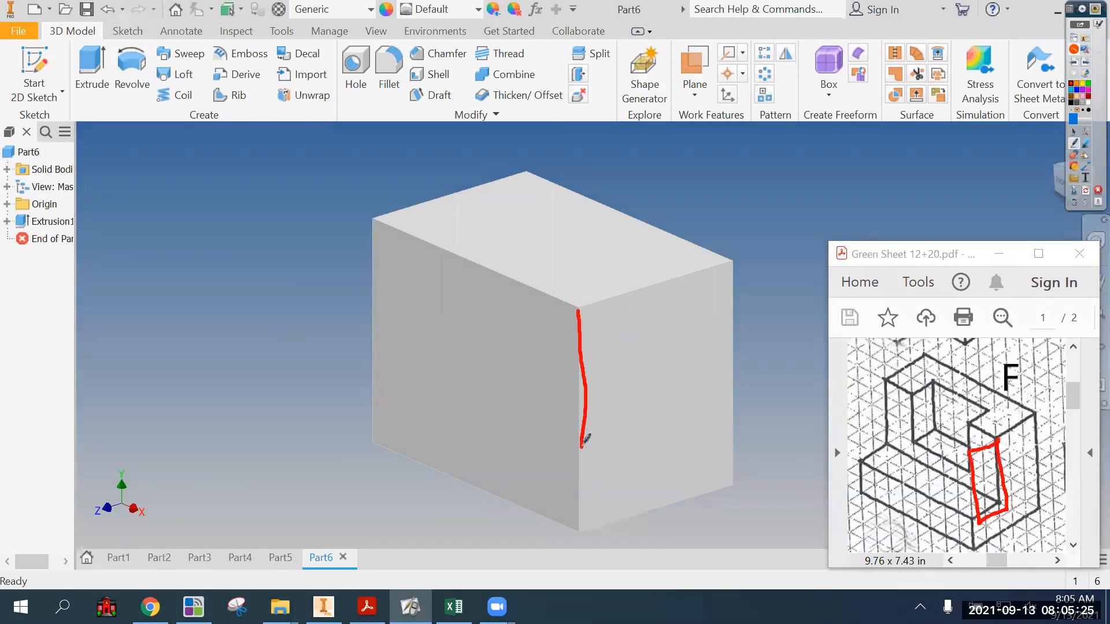
pyautogui.moveTo(649, 438); pyautogui.dragTo(629, 323)
pyautogui.moveTo(987, 479)
pyautogui.mouseDown()
pyautogui.moveTo(876, 417)
pyautogui.moveTo(895, 434)
pyautogui.mouseUp()
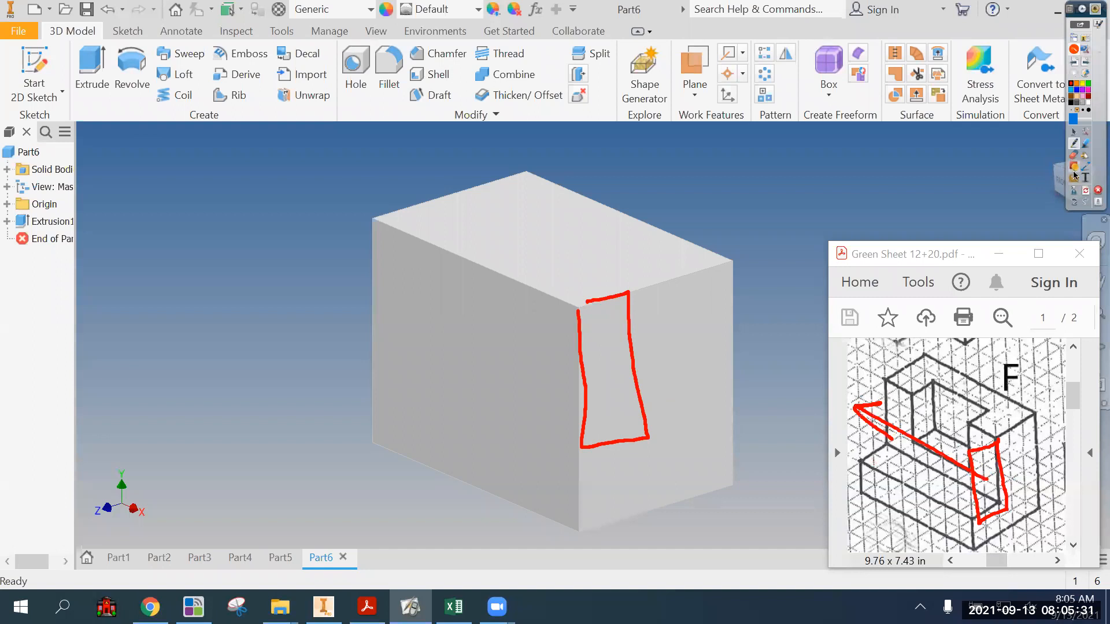
pyautogui.click(1073, 132)
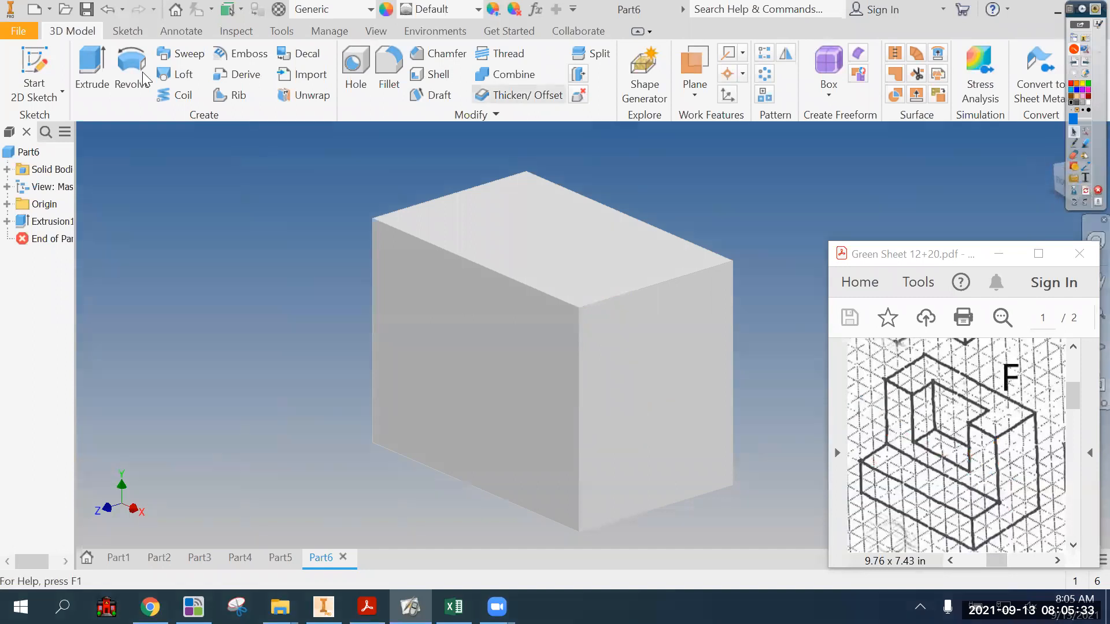
pyautogui.click(33, 69)
pyautogui.click(479, 375)
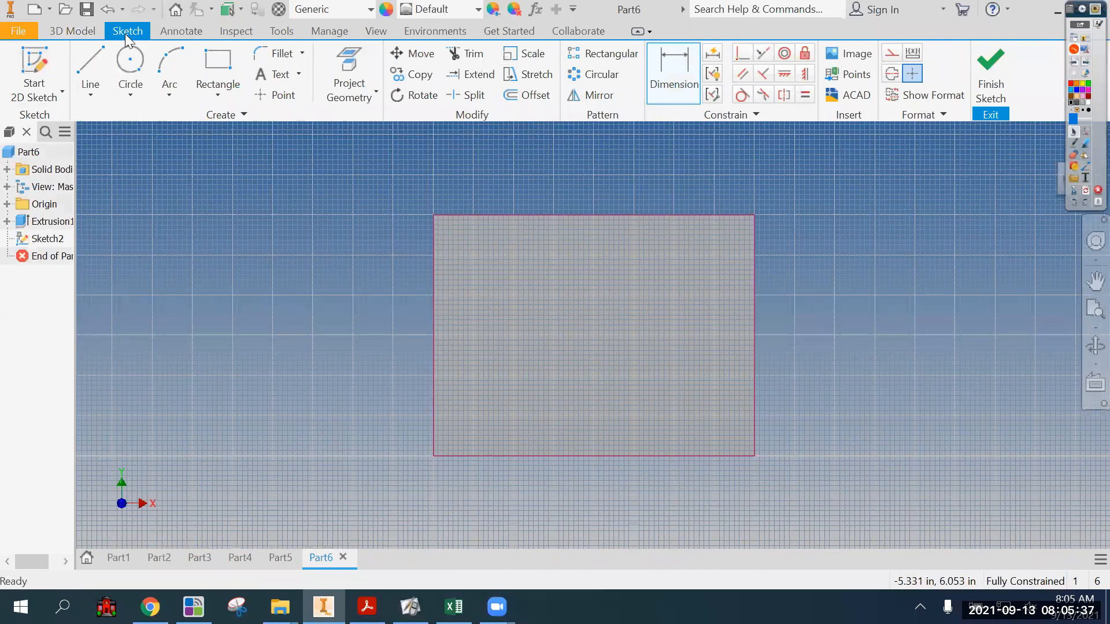
pyautogui.click(108, 9)
# - Start a sketch on the block's 5 in by 6 in end face and draw a rectangle about 3.4 in high from its upper front corner
pyautogui.click(1056, 151)
pyautogui.click(33, 63)
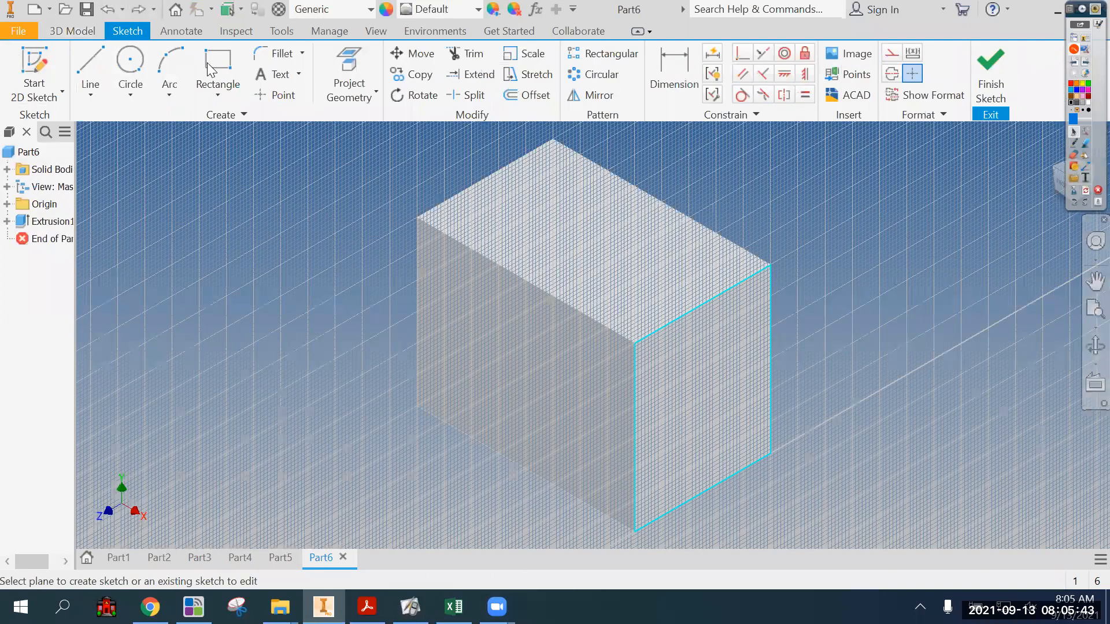
pyautogui.click(217, 67)
pyautogui.click(498, 220)
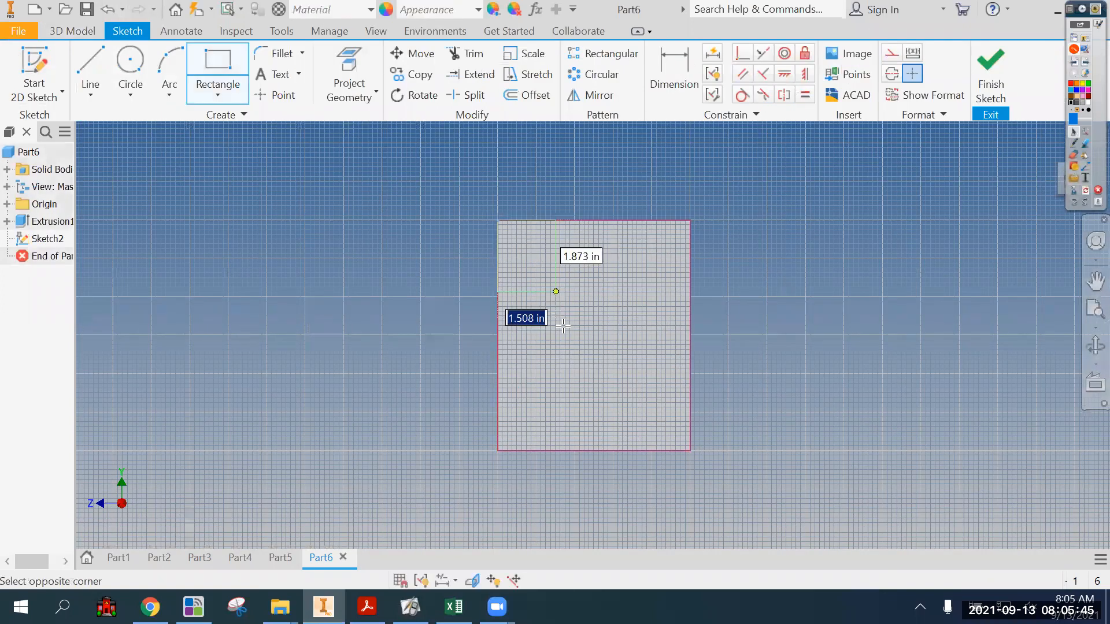
pyautogui.click(600, 351)
# - Dimension the end-face rectangle 4 in high and 2 in wide, and finish the sketch
pyautogui.click(674, 98)
pyautogui.click(601, 298)
pyautogui.click(618, 292)
pyautogui.write('4')
pyautogui.press('Return')
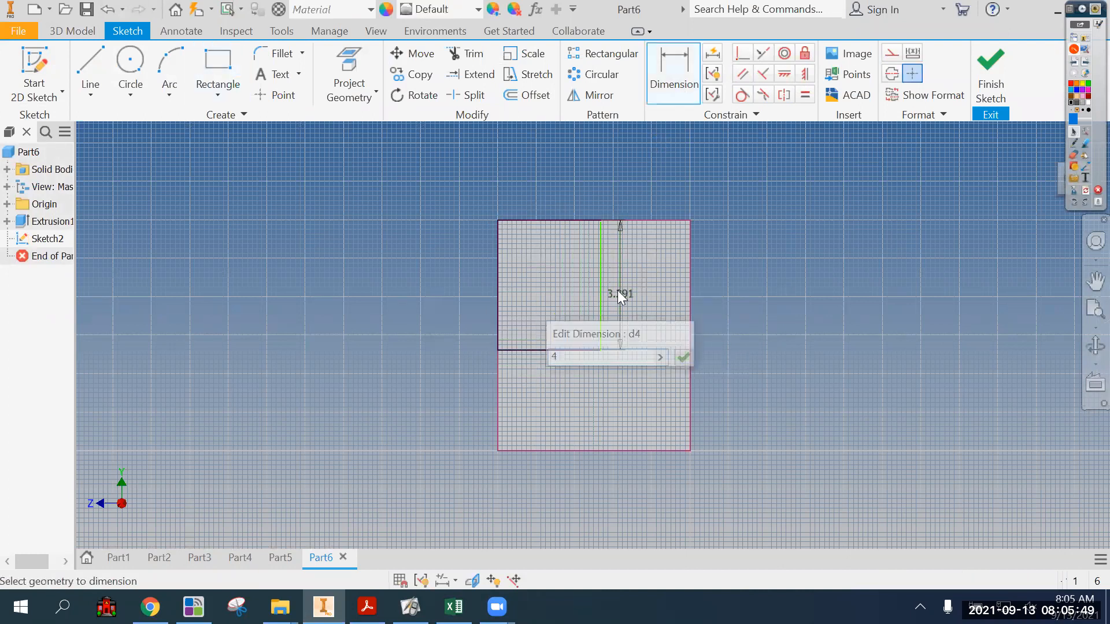
pyautogui.click(565, 372)
pyautogui.click(565, 392)
pyautogui.write('2')
pyautogui.press('Return')
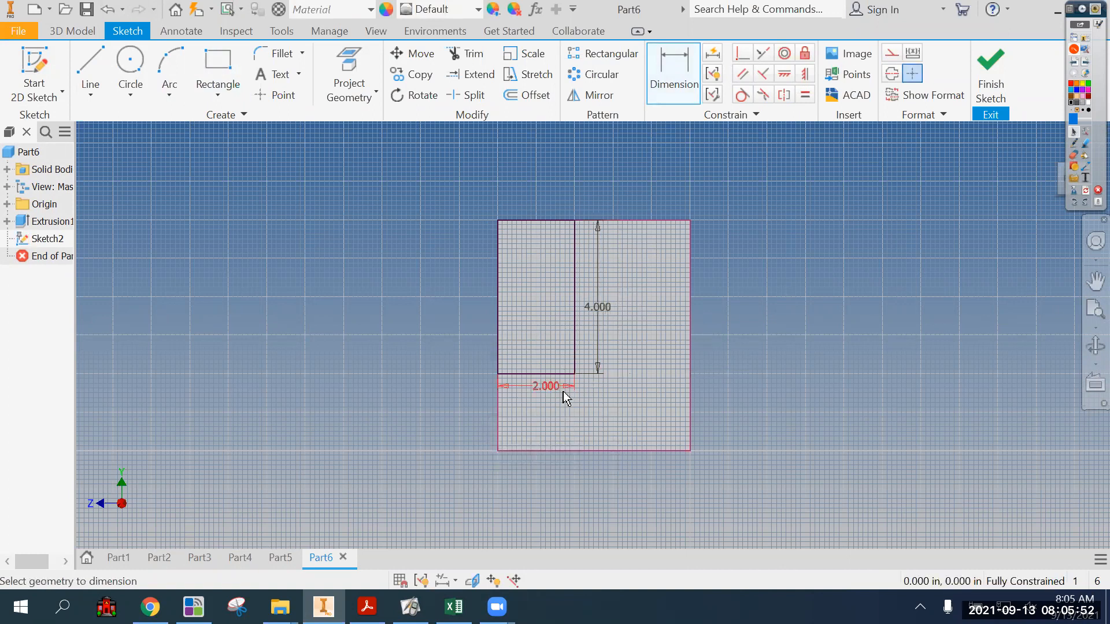
pyautogui.click(999, 78)
# - Cut the 2 in by 4 in profile through all along the block's length to form the front step
pyautogui.press('e')
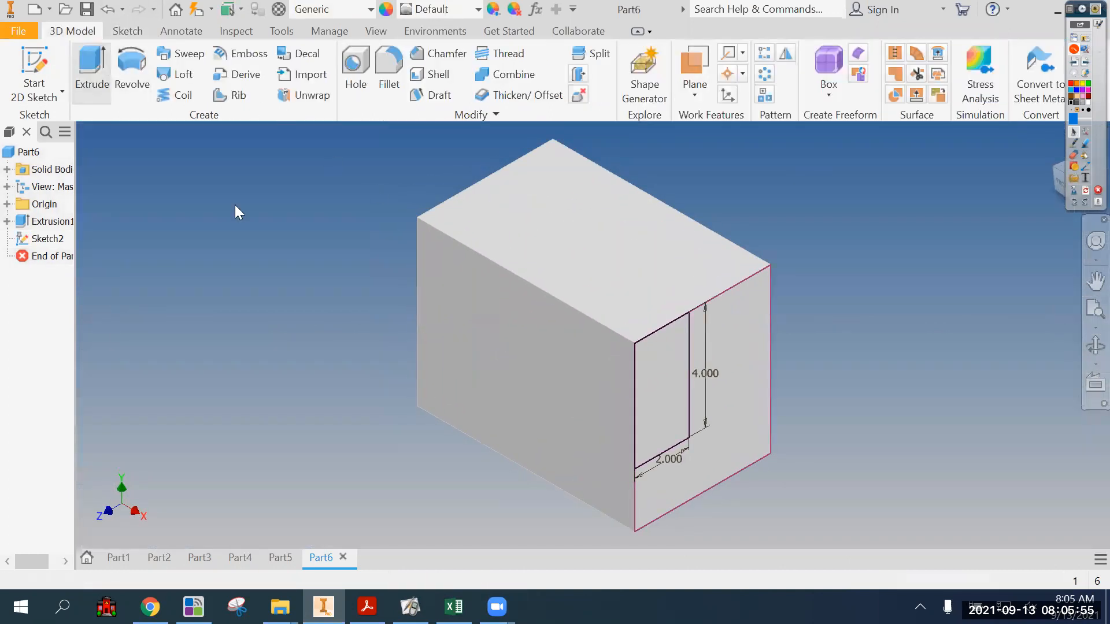
pyautogui.click(654, 384)
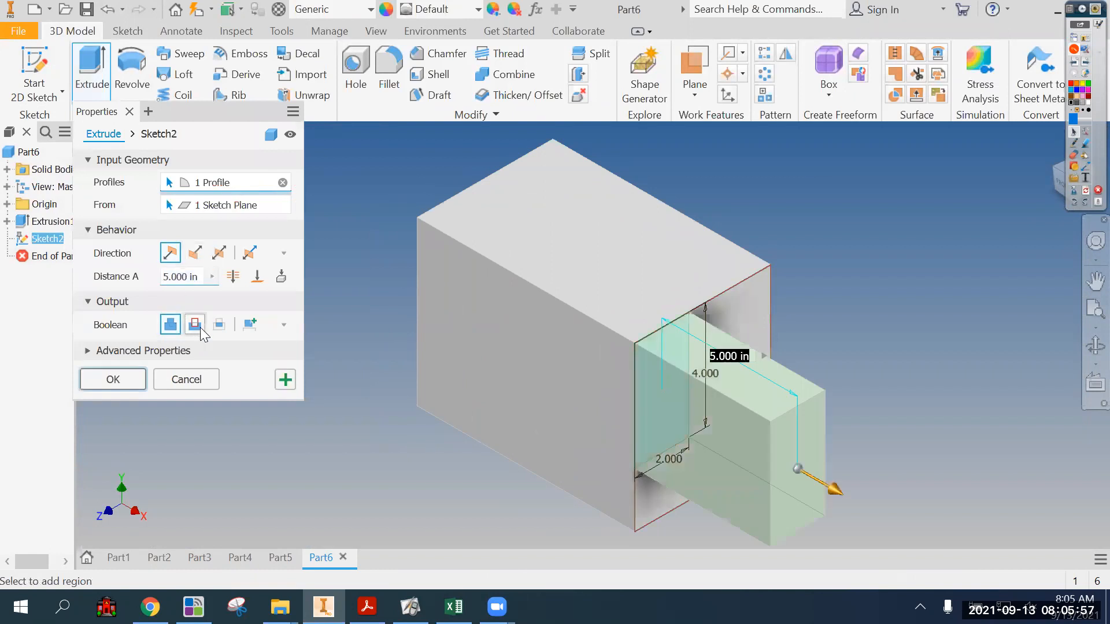
pyautogui.click(195, 324)
pyautogui.click(232, 276)
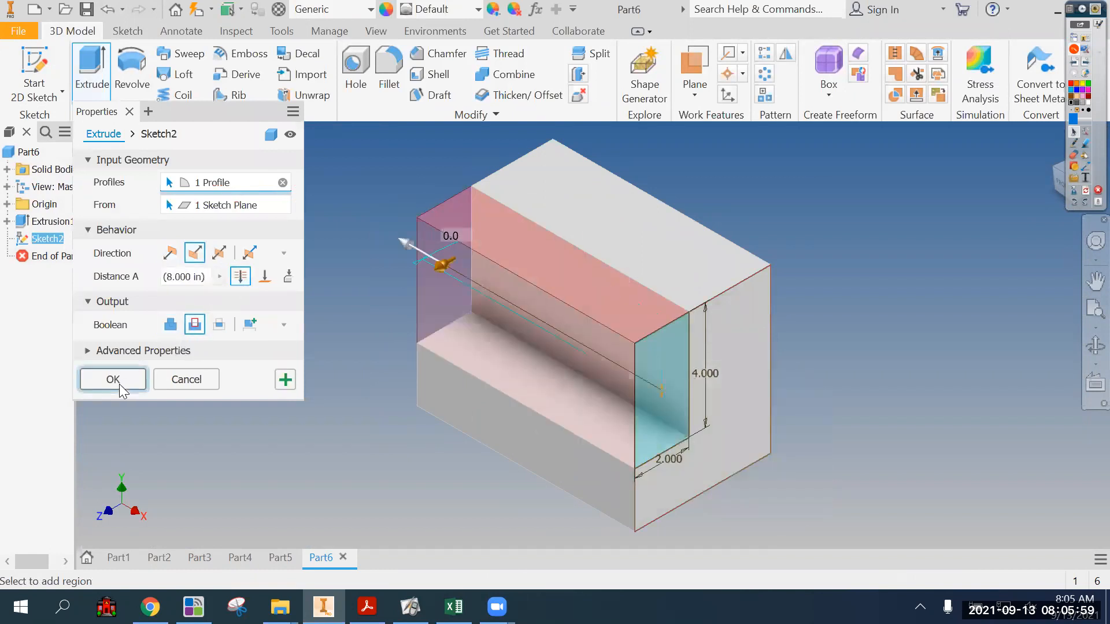
pyautogui.click(113, 380)
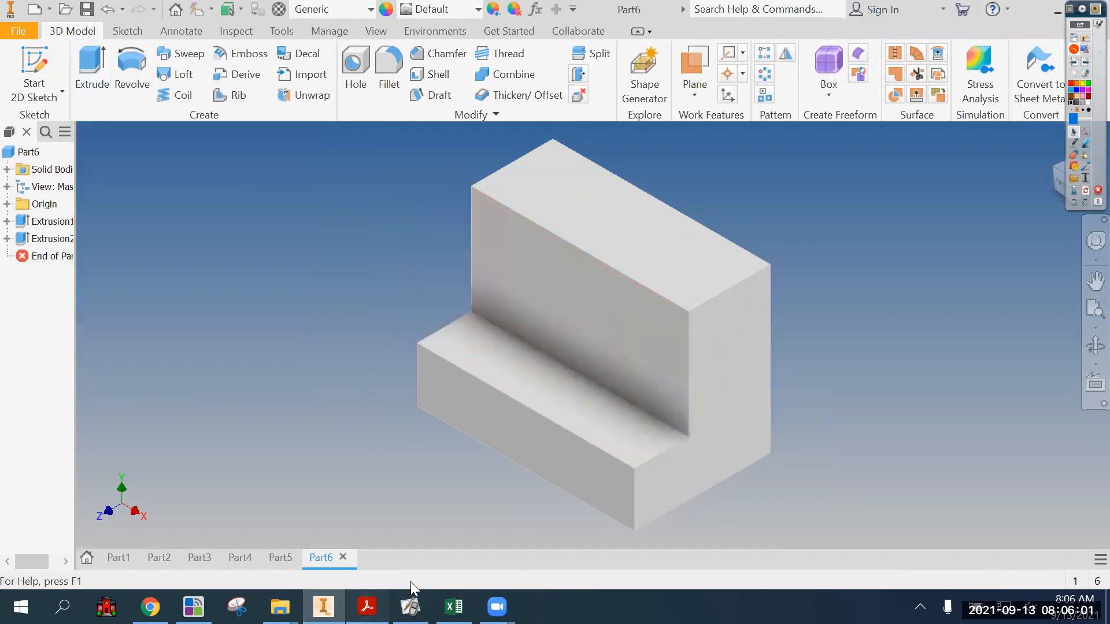
# - Mark the upper notch's front outline and depth direction on drawing F, and clear the markings
pyautogui.click(368, 607)
pyautogui.click(1074, 143)
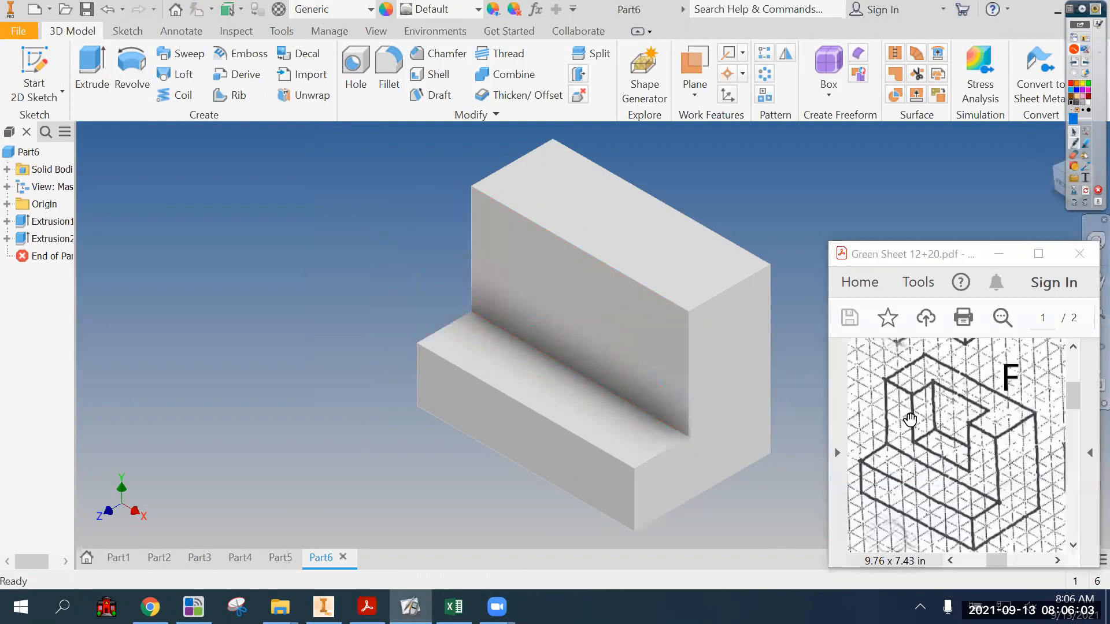
pyautogui.moveTo(518, 232); pyautogui.dragTo(699, 332)
pyautogui.click(1090, 194)
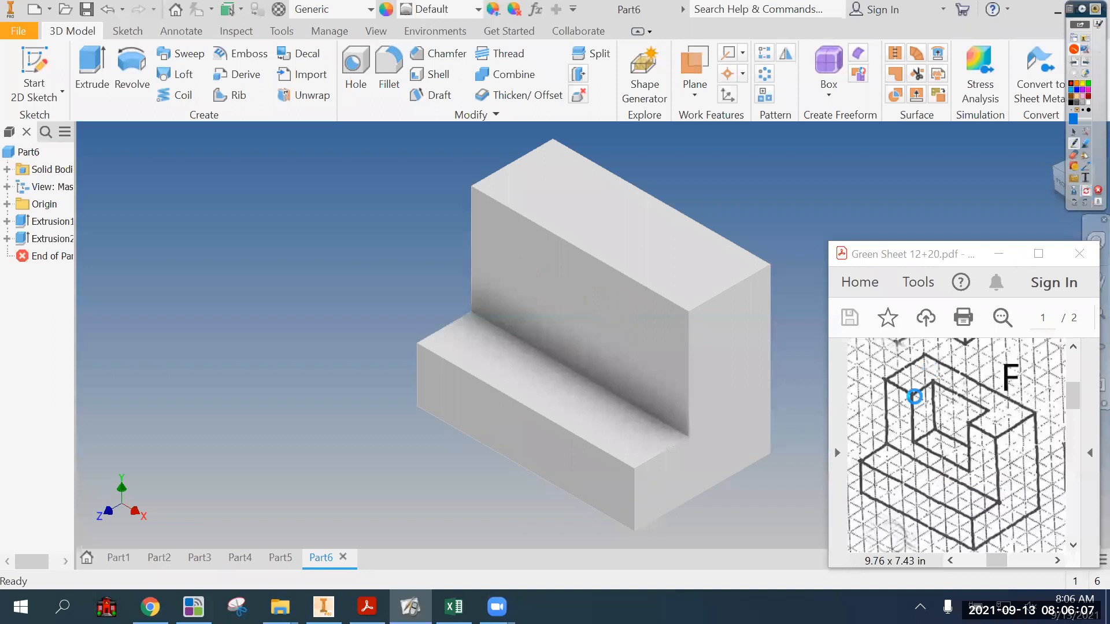
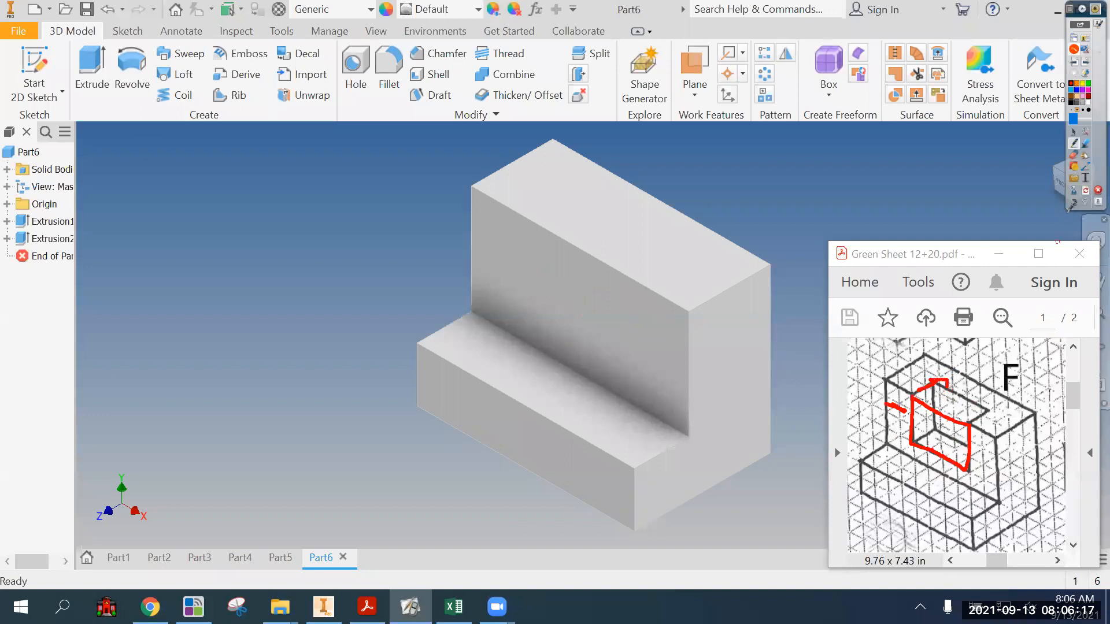
pyautogui.click(1080, 188)
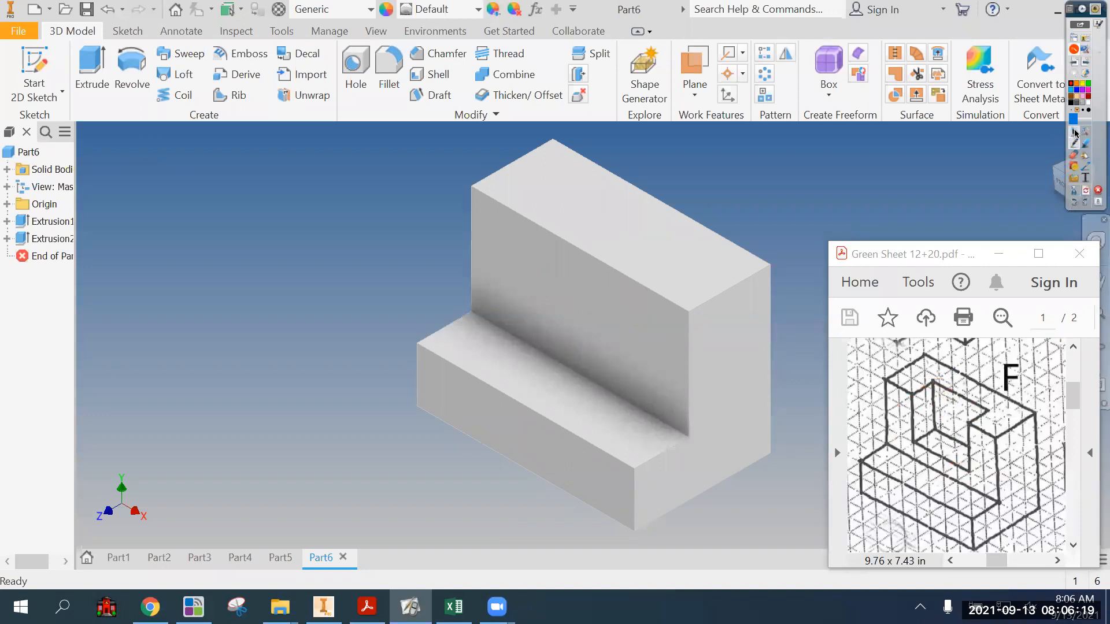
# - Start a sketch on the recessed upright face and draw a rectangle about 2.4 in high down from its upper edge
pyautogui.click(34, 67)
pyautogui.click(567, 288)
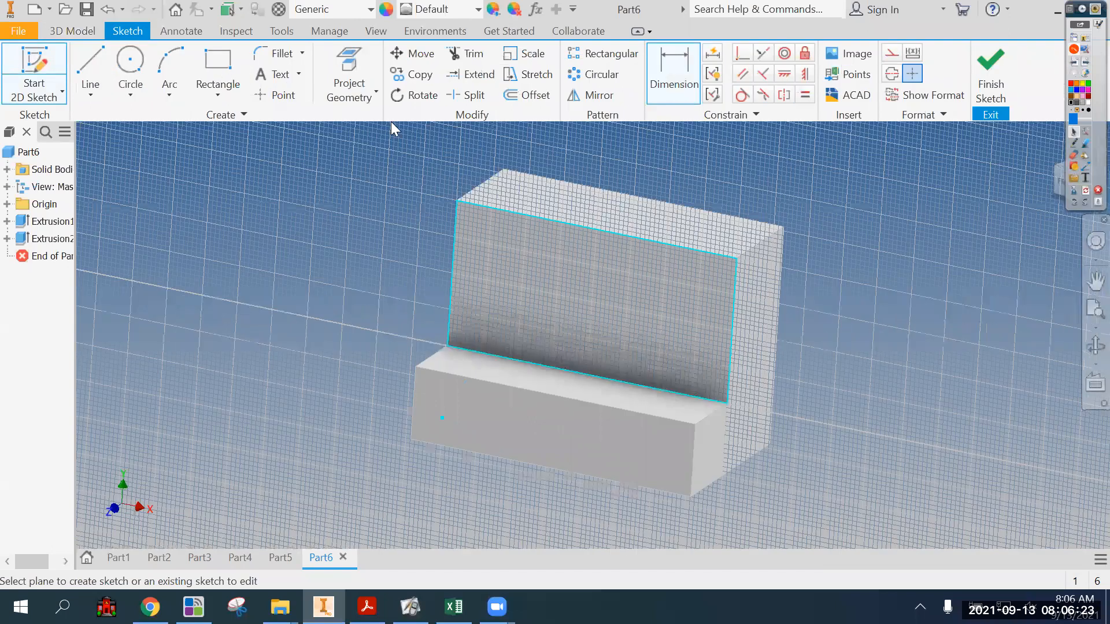
pyautogui.press('r')
pyautogui.click(507, 219)
pyautogui.click(678, 314)
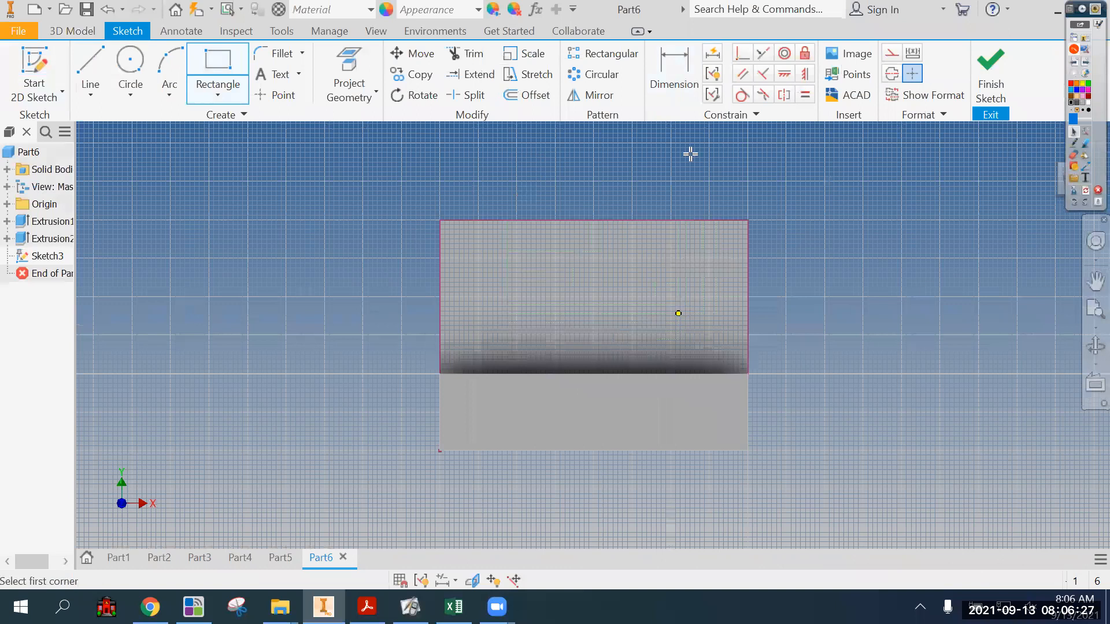
# - Dimension the notch rectangle 3 in high and 4 in wide
pyautogui.click(674, 81)
pyautogui.click(678, 264)
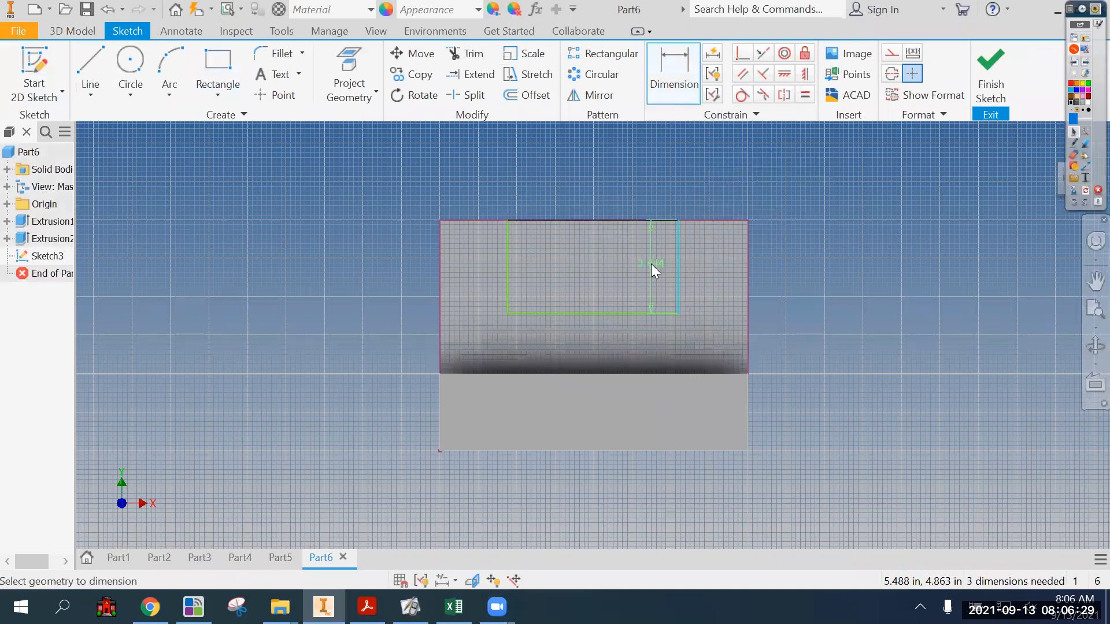
pyautogui.click(651, 263)
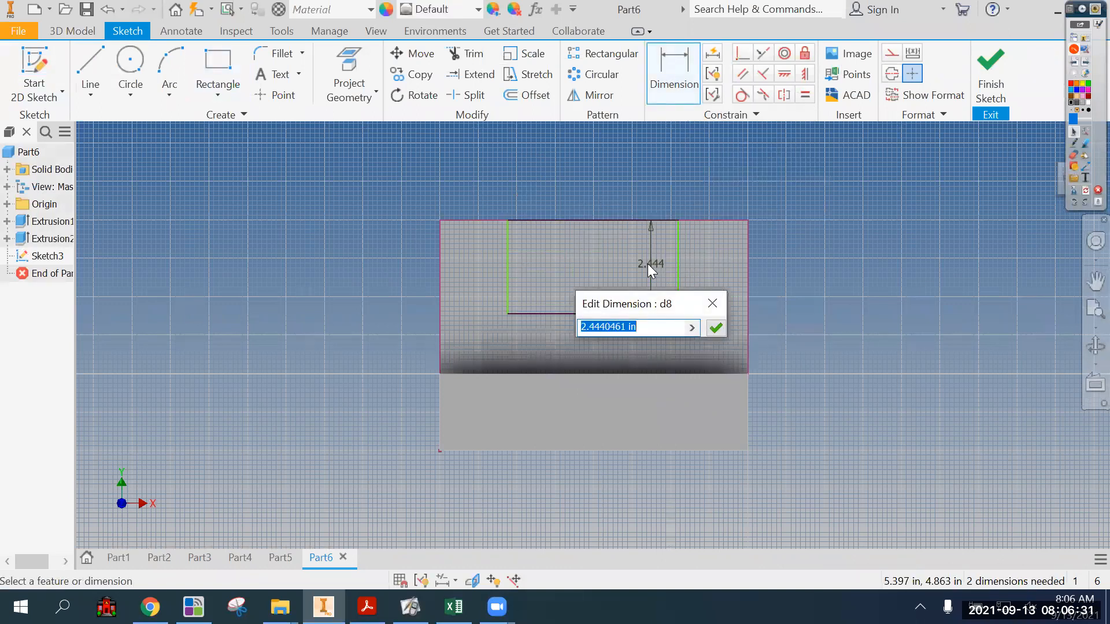
pyautogui.write('3')
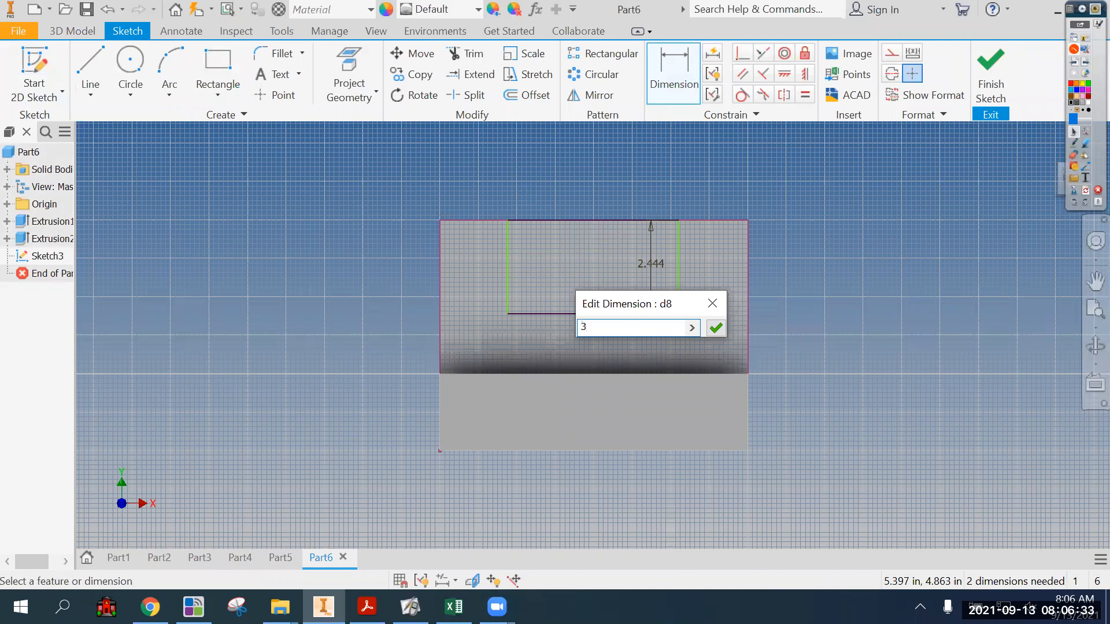
pyautogui.press('Return')
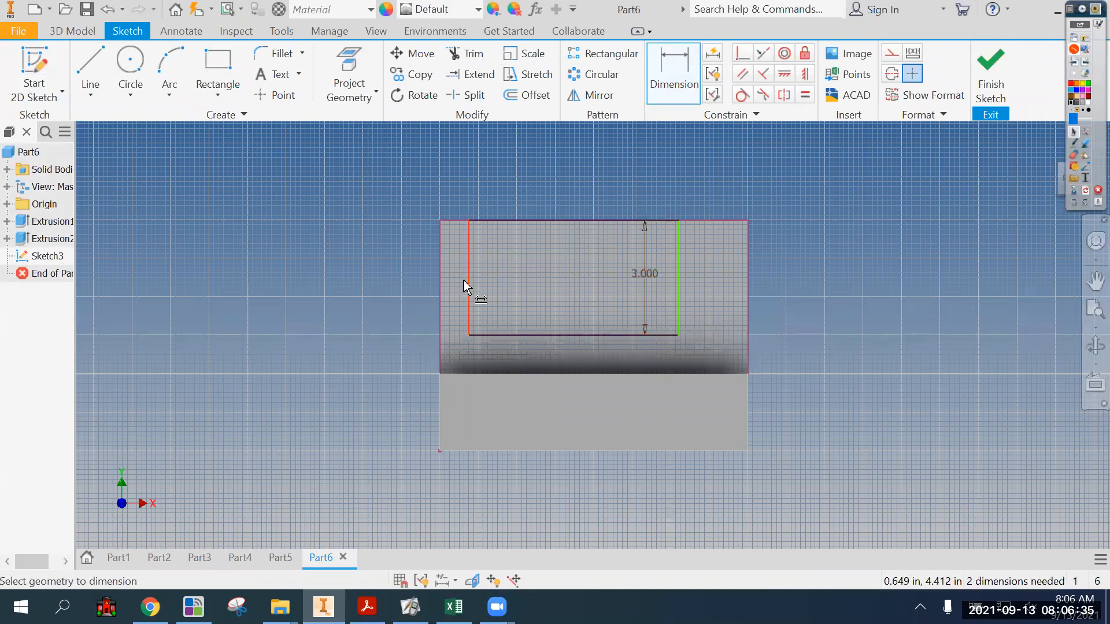
pyautogui.click(587, 337)
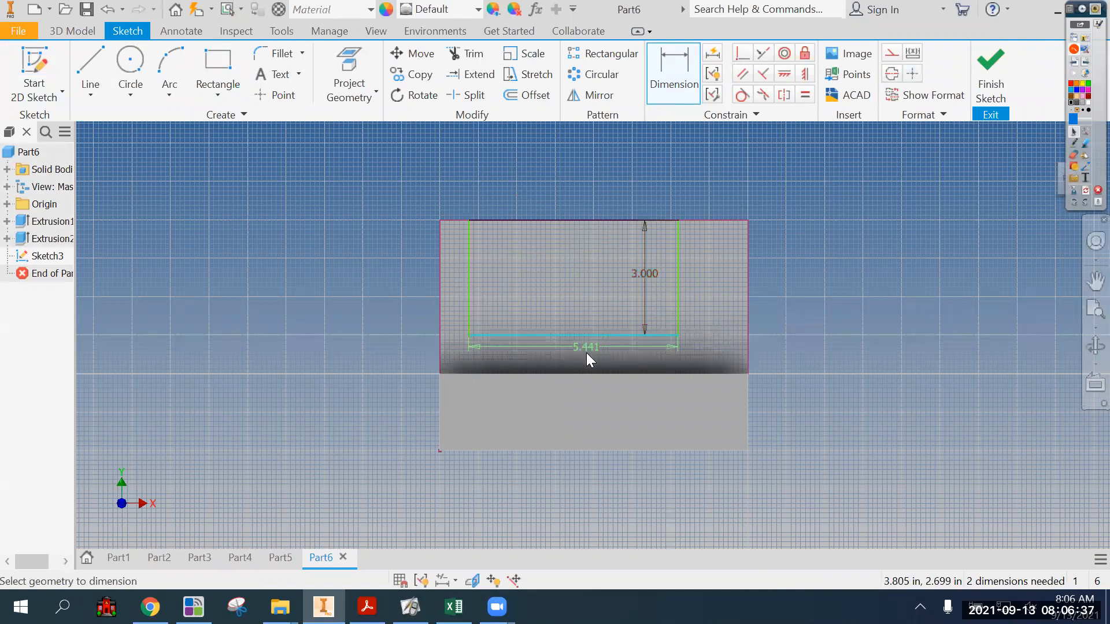
pyautogui.click(586, 352)
pyautogui.write('4')
pyautogui.press('Return')
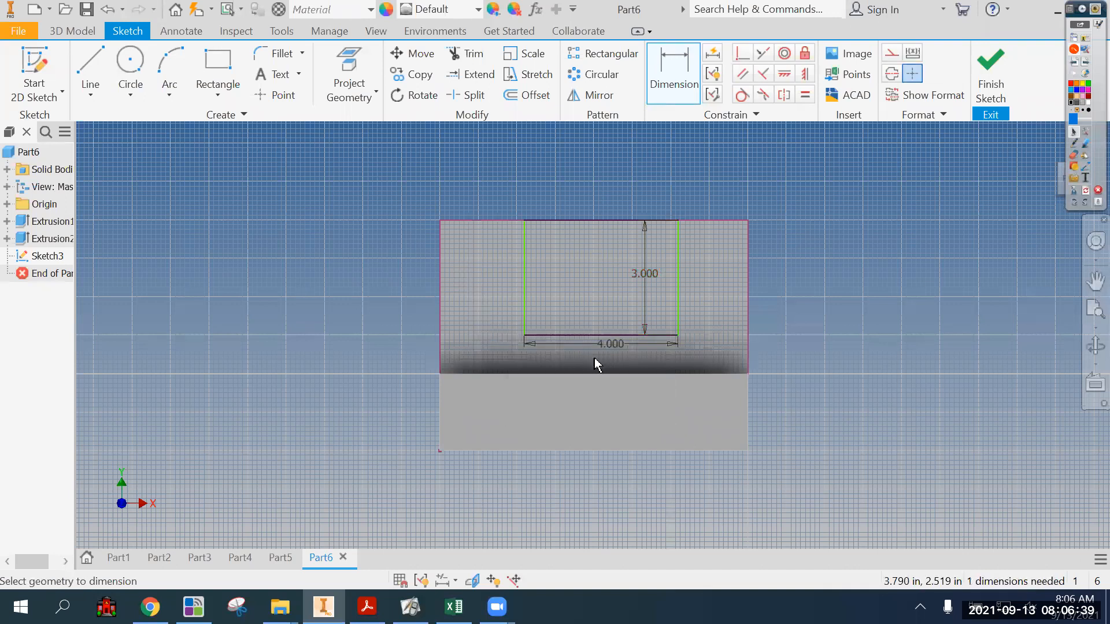
# - Dimension the notch rectangle 2 in from the face's left edge, and finish the sketch
pyautogui.click(525, 258)
pyautogui.click(442, 273)
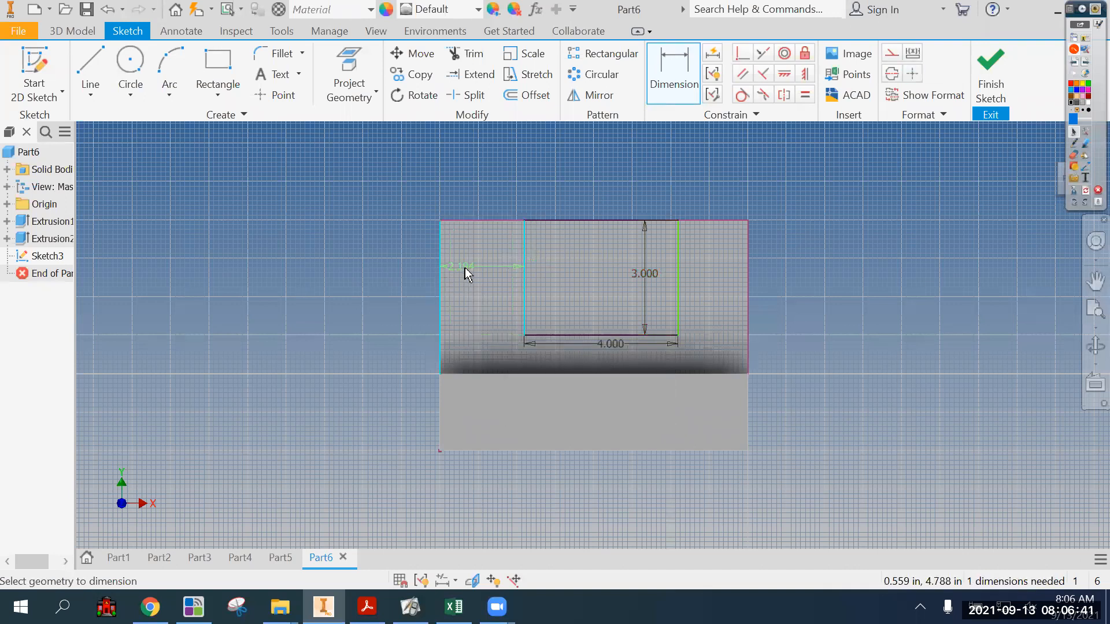
pyautogui.click(466, 266)
pyautogui.write('2.1937640')
pyautogui.press('Return')
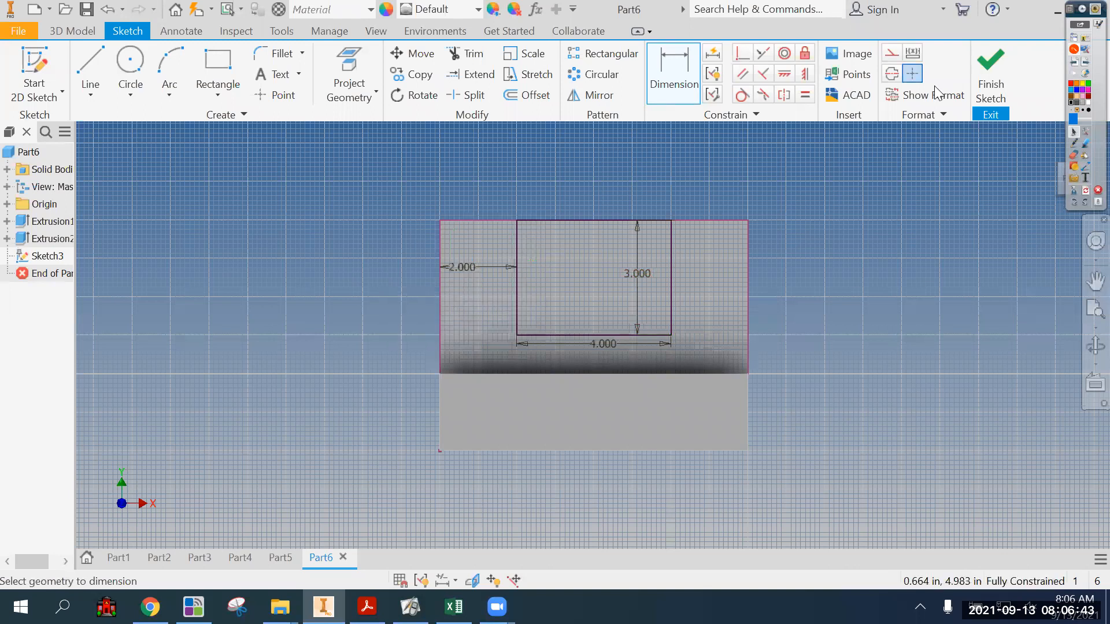
pyautogui.click(991, 69)
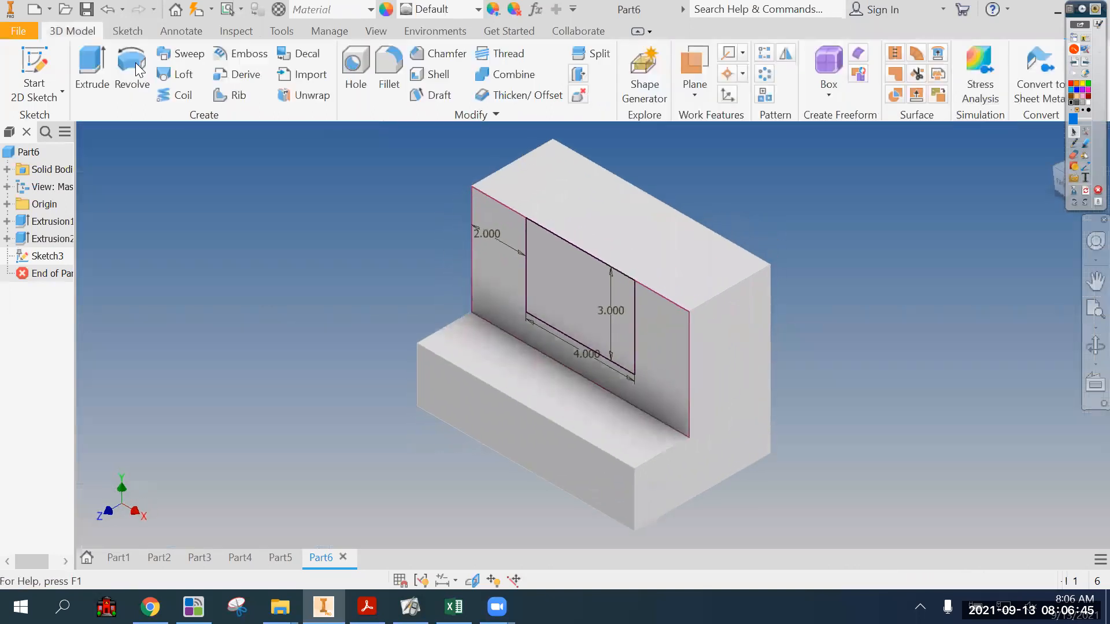
# - Cut the notch profile 1.5 in deep into the upright block
pyautogui.click(91, 68)
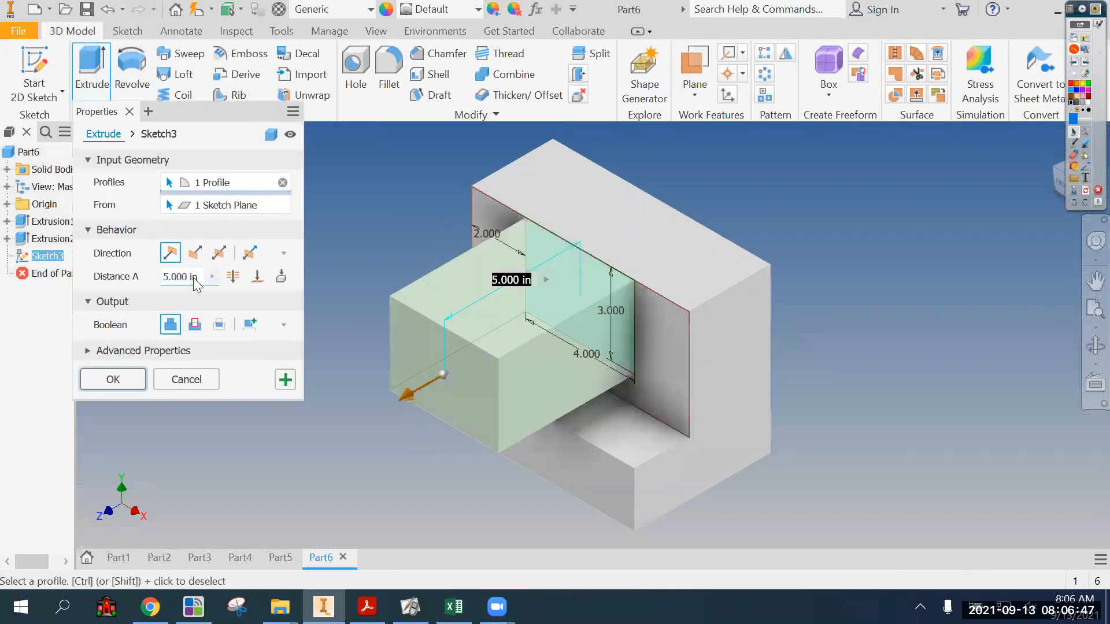
pyautogui.click(194, 324)
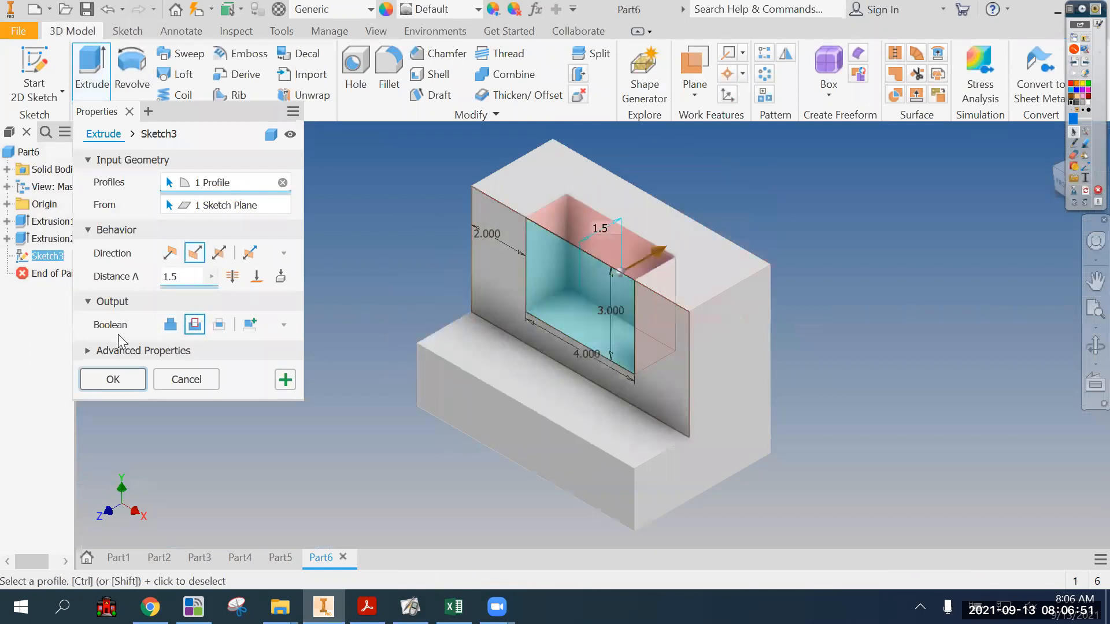
pyautogui.click(118, 380)
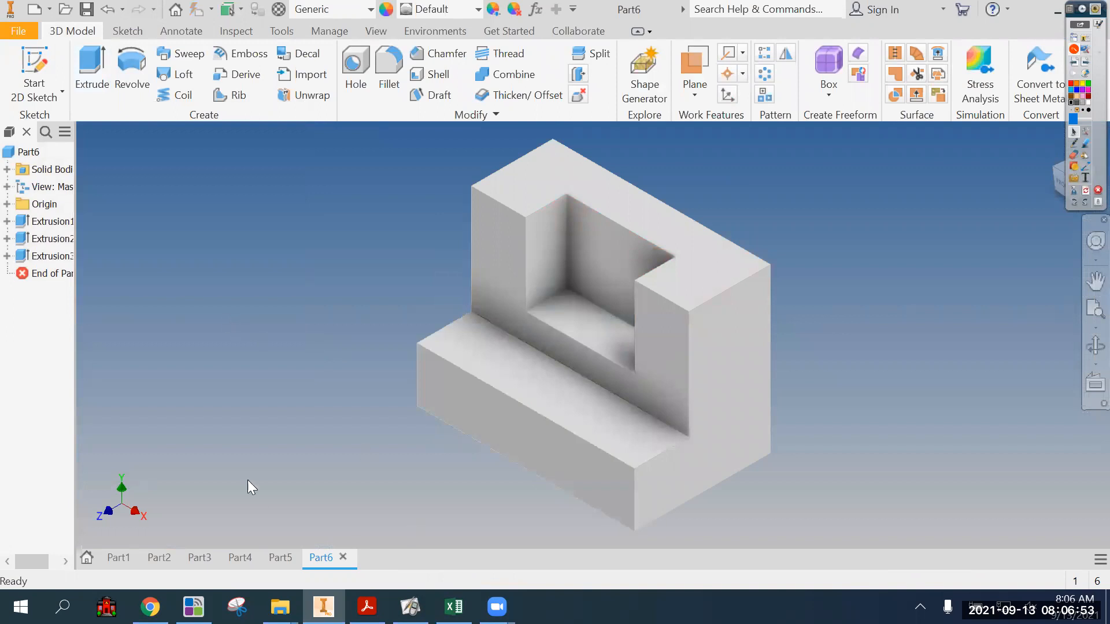
# - Create a new part and bring the Green Sheet PDF up beside it
pyautogui.click(49, 10)
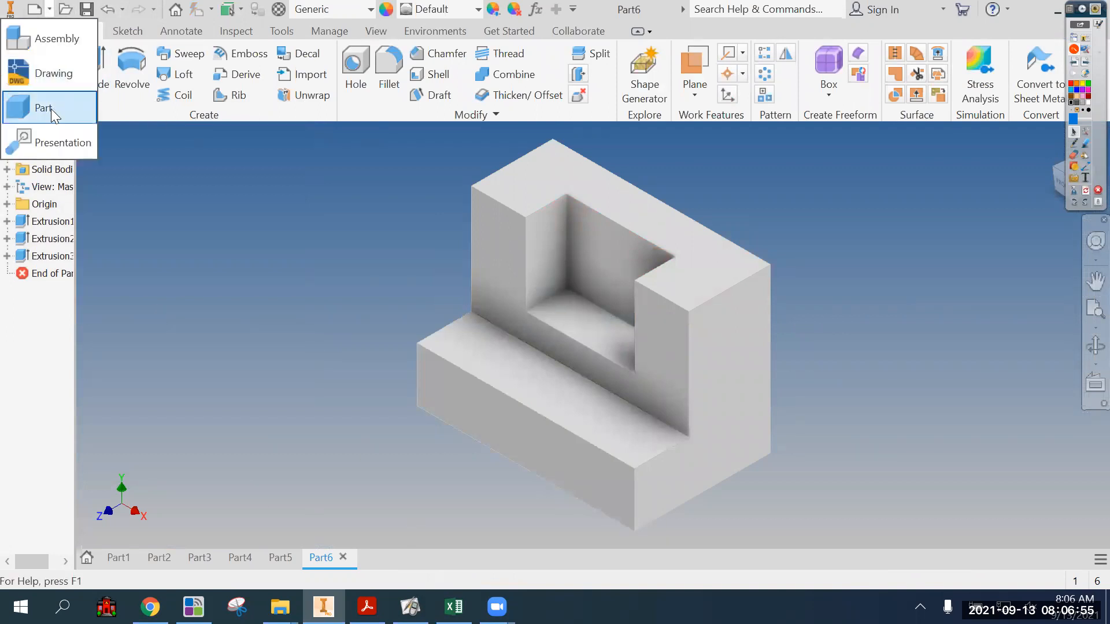
pyautogui.click(50, 109)
pyautogui.click(367, 607)
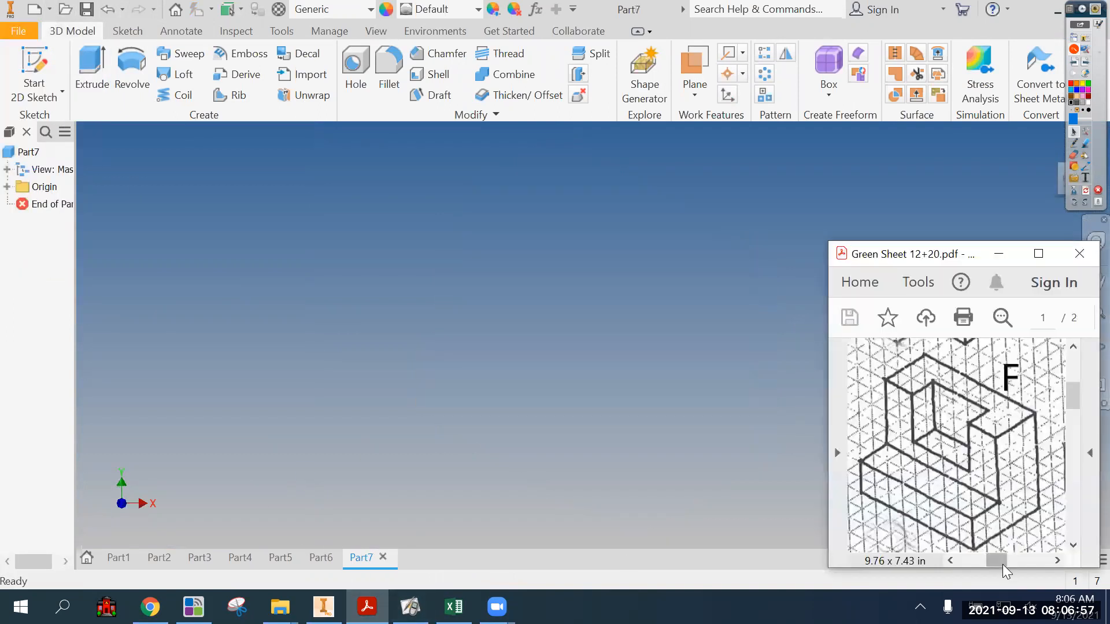
# - Bring object G into view in the PDF, and temporarily trace its three block profiles and extrusion directions in red ink
pyautogui.moveTo(1005, 559); pyautogui.dragTo(1027, 558)
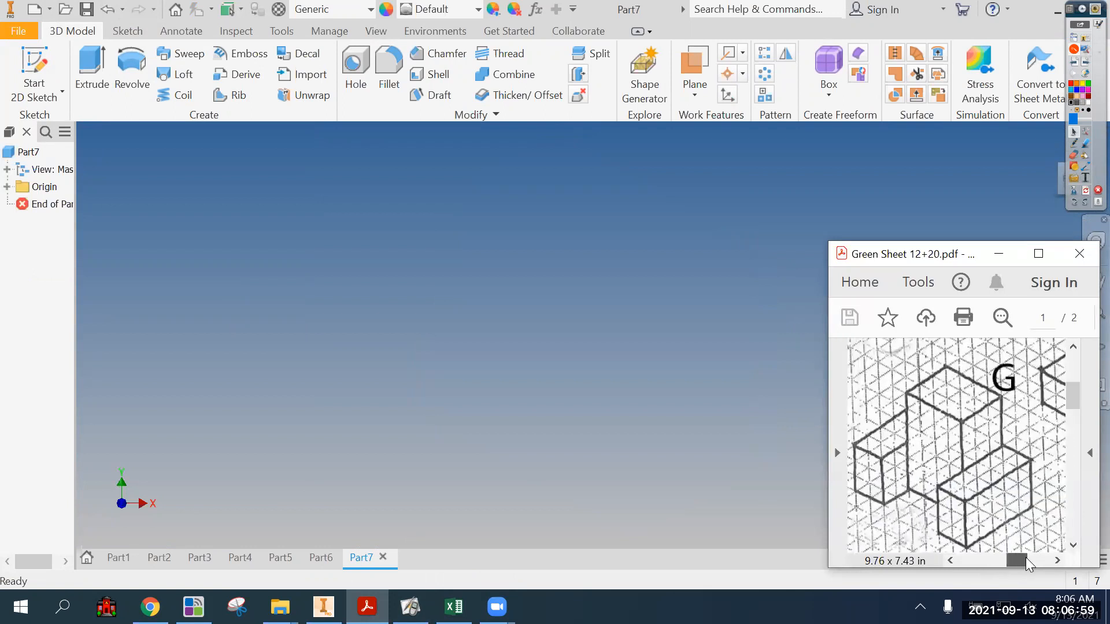
pyautogui.click(1075, 143)
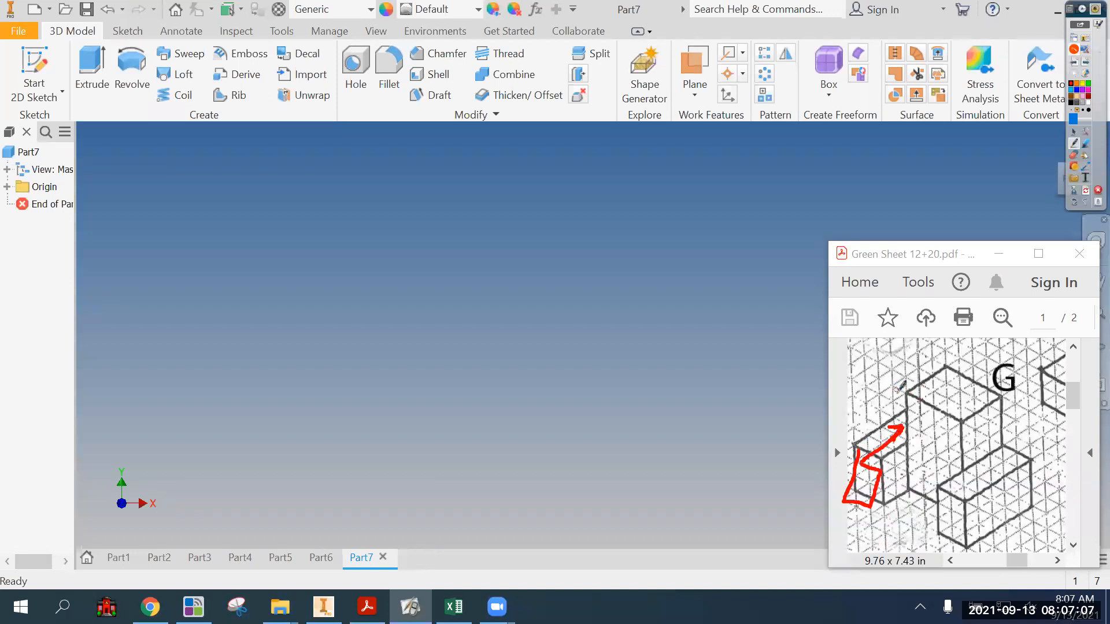
pyautogui.moveTo(906, 392)
pyautogui.mouseDown()
pyautogui.moveTo(916, 493)
pyautogui.moveTo(946, 383)
pyautogui.mouseUp()
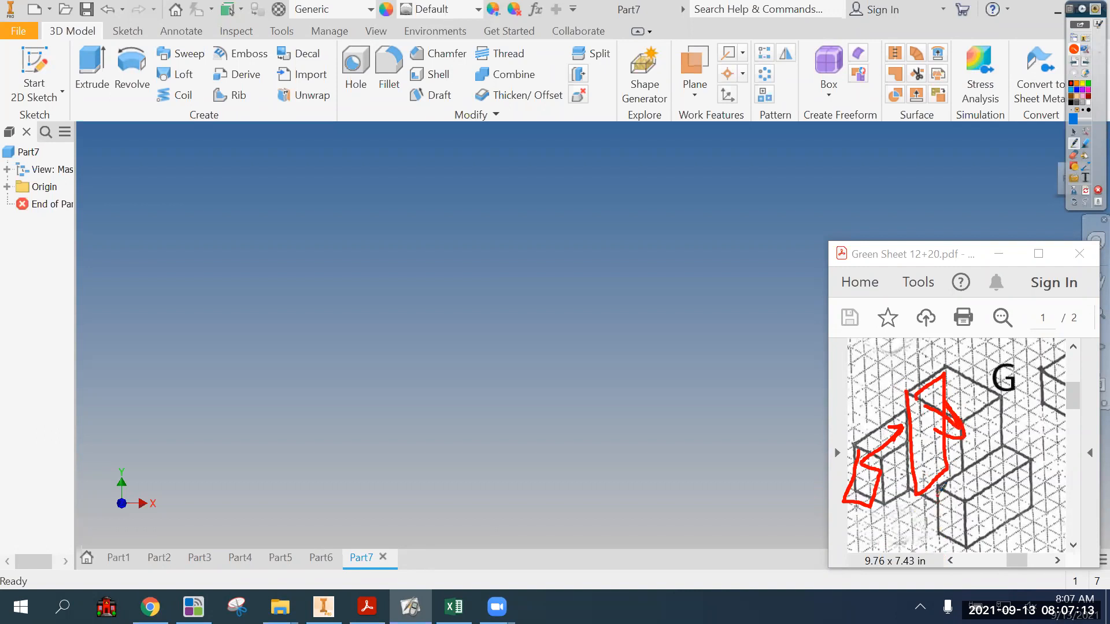
pyautogui.moveTo(943, 528)
pyautogui.mouseDown()
pyautogui.moveTo(1012, 476)
pyautogui.moveTo(923, 484)
pyautogui.mouseUp()
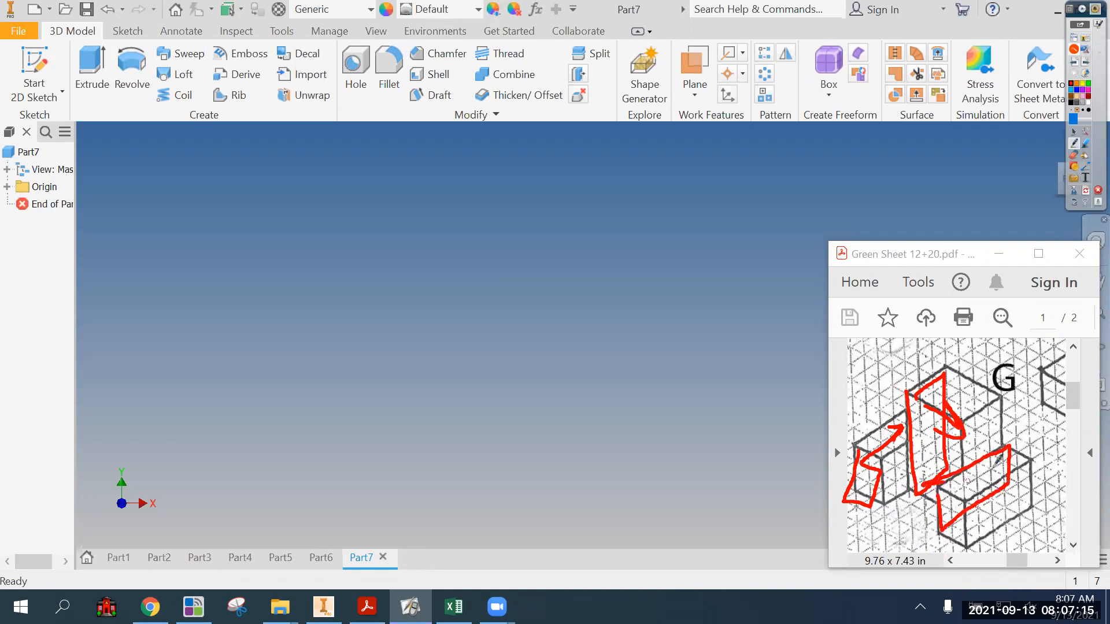
pyautogui.moveTo(1035, 490); pyautogui.dragTo(1027, 501)
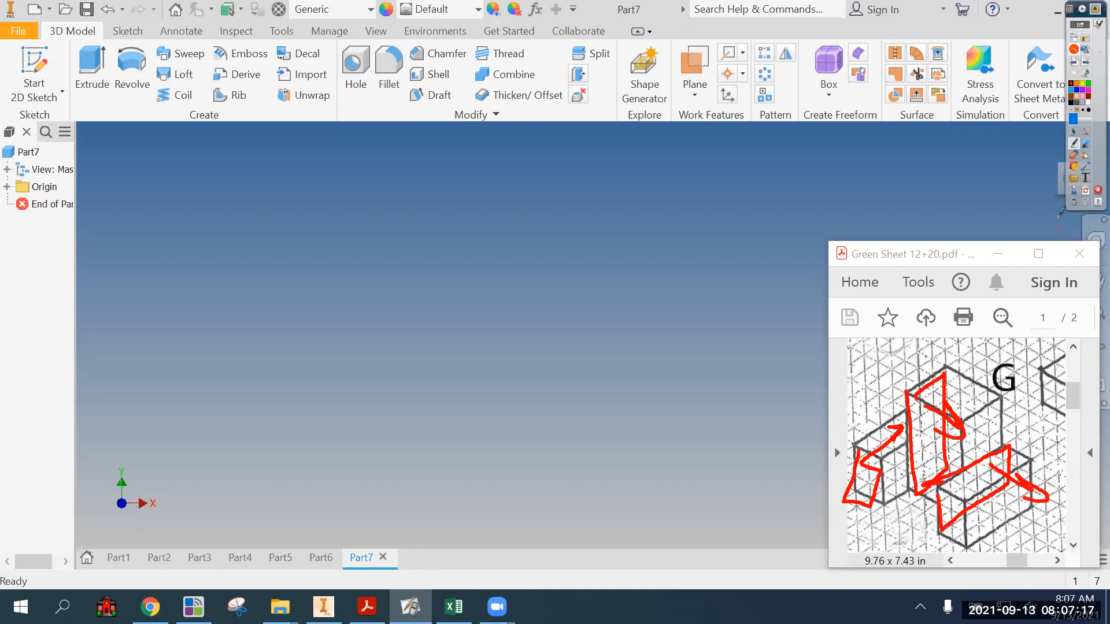
pyautogui.click(1085, 191)
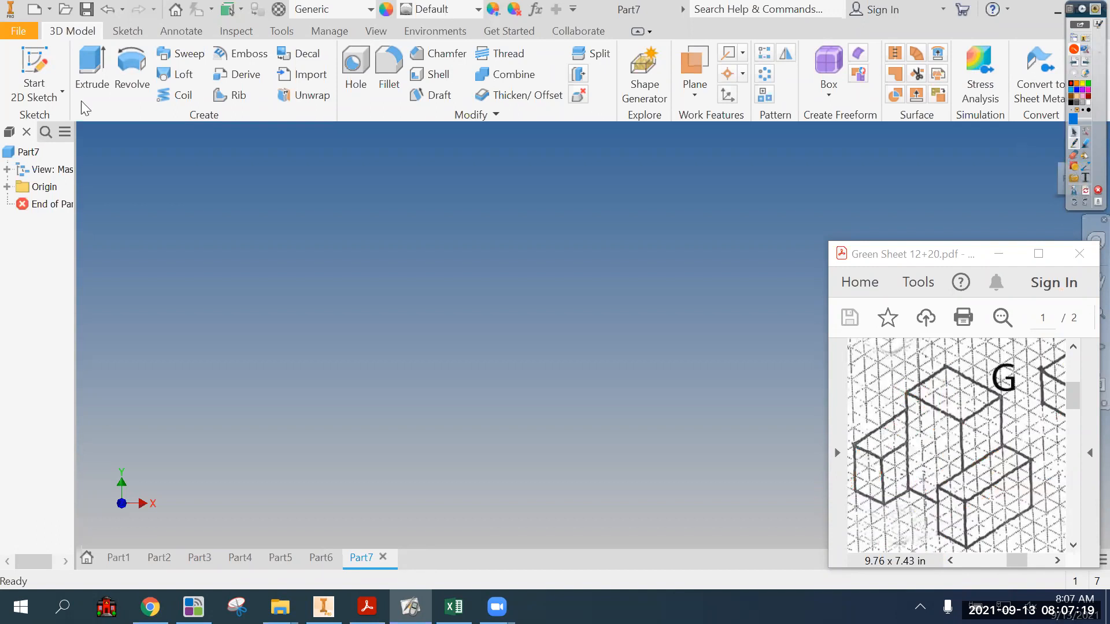
# - Sketch a rectangle about 0.36 in wide on the XY plane, with its lower-left corner at the origin
pyautogui.click(35, 67)
pyautogui.click(533, 223)
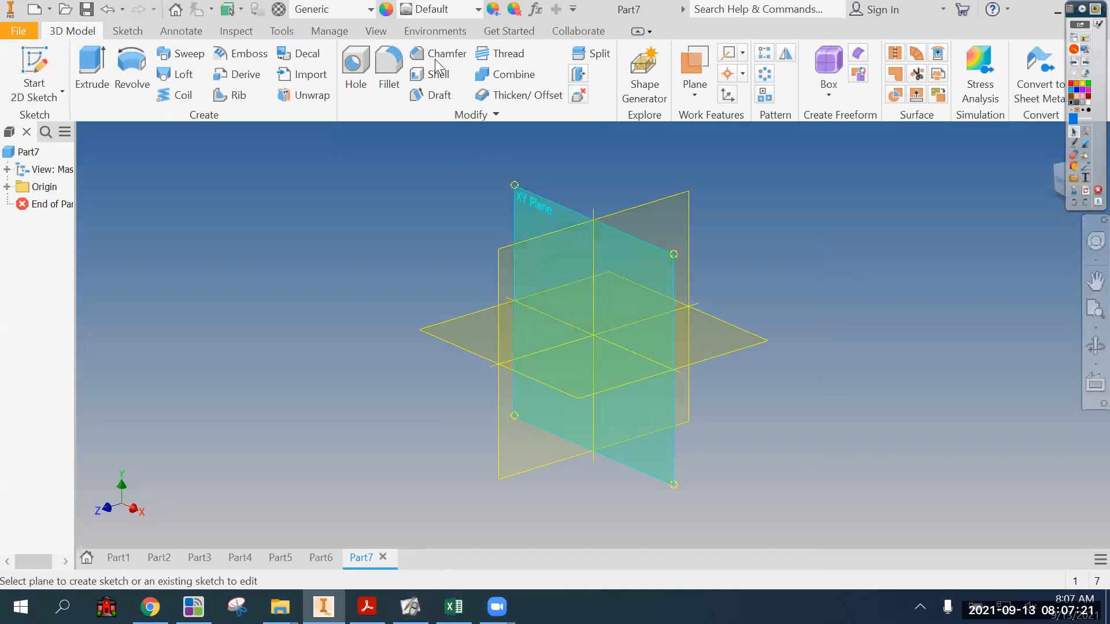
pyautogui.click(594, 335)
pyautogui.click(709, 215)
# - Dimension the rectangle 2 in wide and 3 in high
pyautogui.press('d')
pyautogui.click(664, 337)
pyautogui.click(659, 370)
pyautogui.write('2')
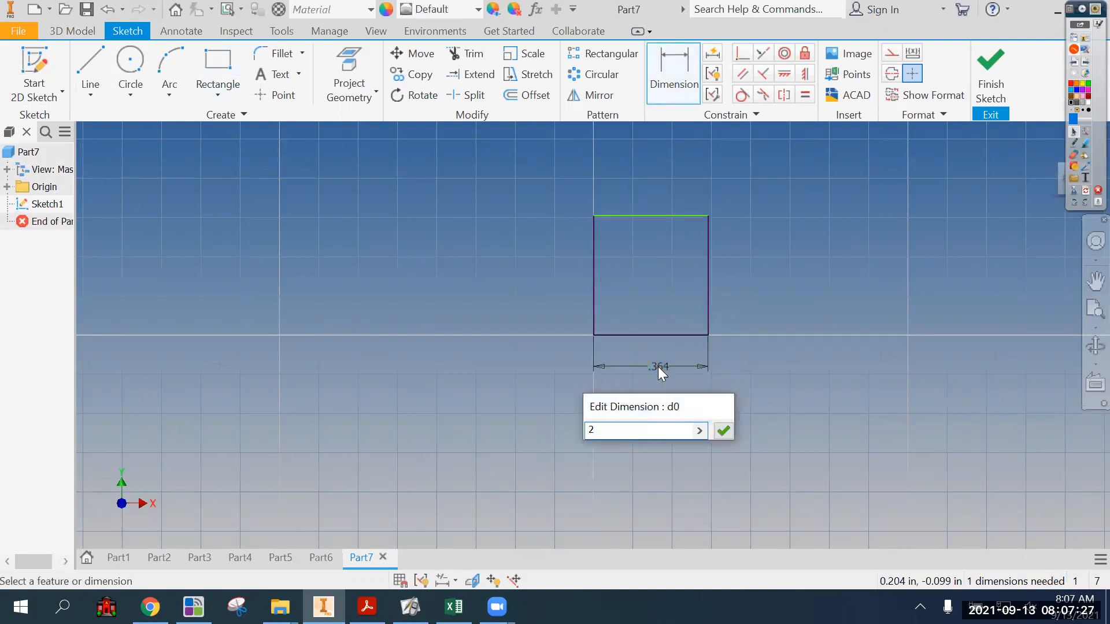
pyautogui.press('Return')
pyautogui.click(560, 281)
pyautogui.write('3')
pyautogui.press('Return')
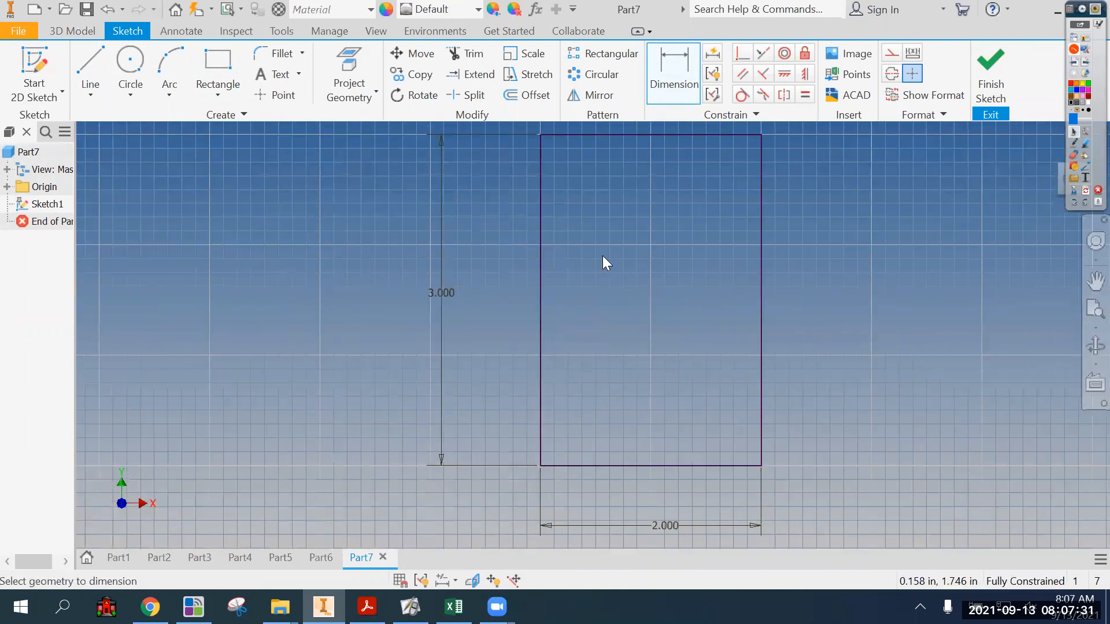
# - Finish the sketch and extrude the rectangle 5 in to form the first block
pyautogui.click(989, 74)
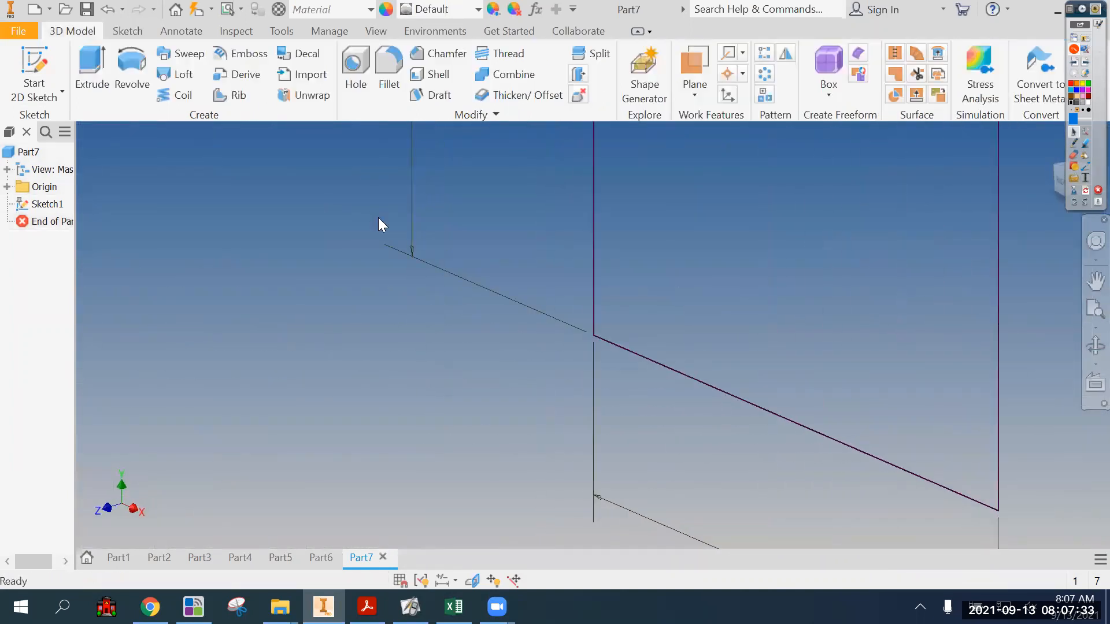
pyautogui.click(86, 60)
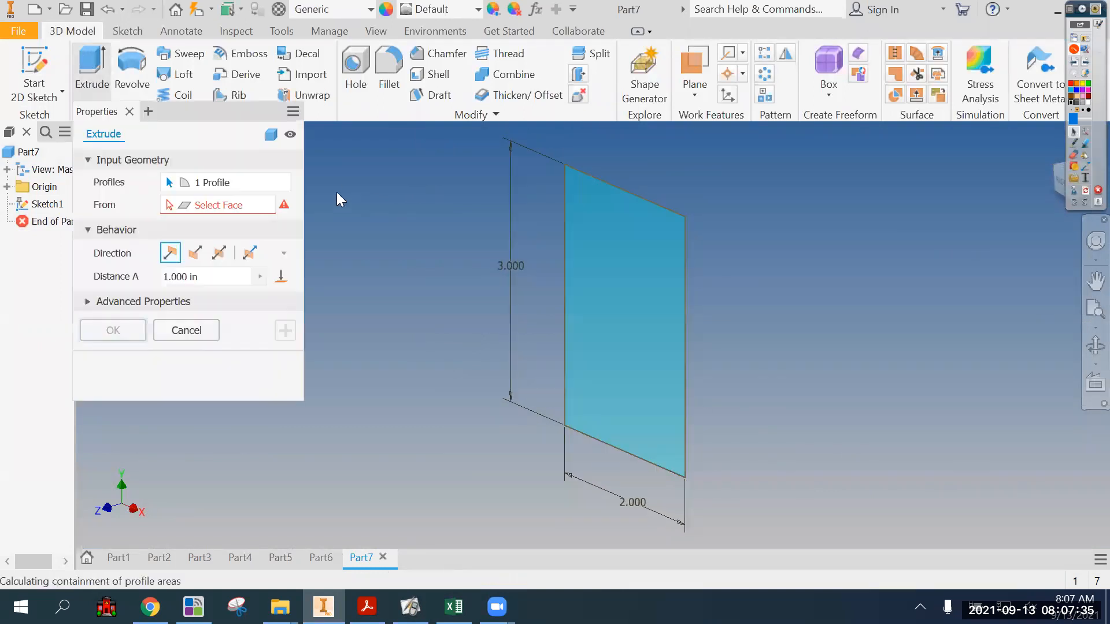
pyautogui.write('5')
pyautogui.click(113, 330)
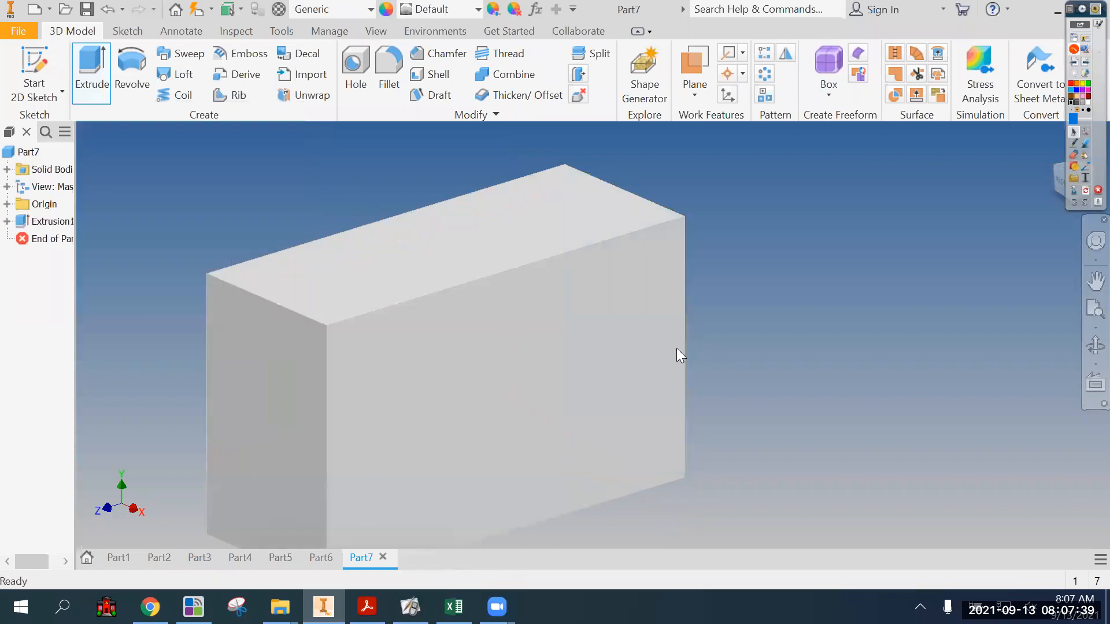
# - On the block's long side face, sketch a rectangle about 6.1 in high from the lower rear corner, extending above the top edge
pyautogui.scroll(-3, 679, 355)
pyautogui.moveTo(709, 389); pyautogui.dragTo(632, 384, button='middle')
pyautogui.scroll(-3, 633, 385)
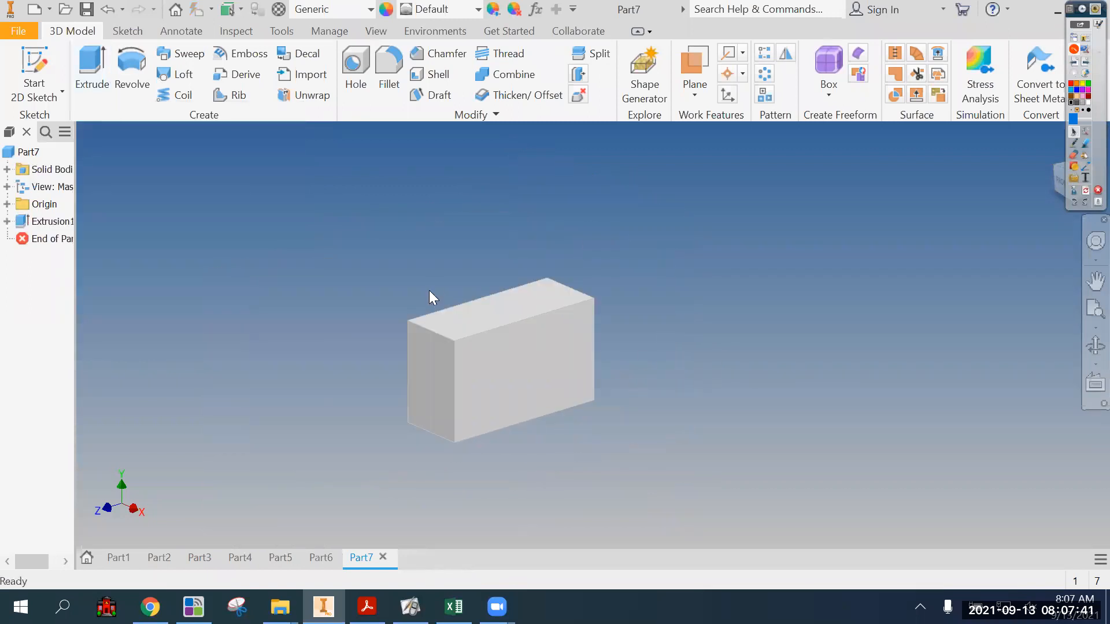
pyautogui.click(34, 75)
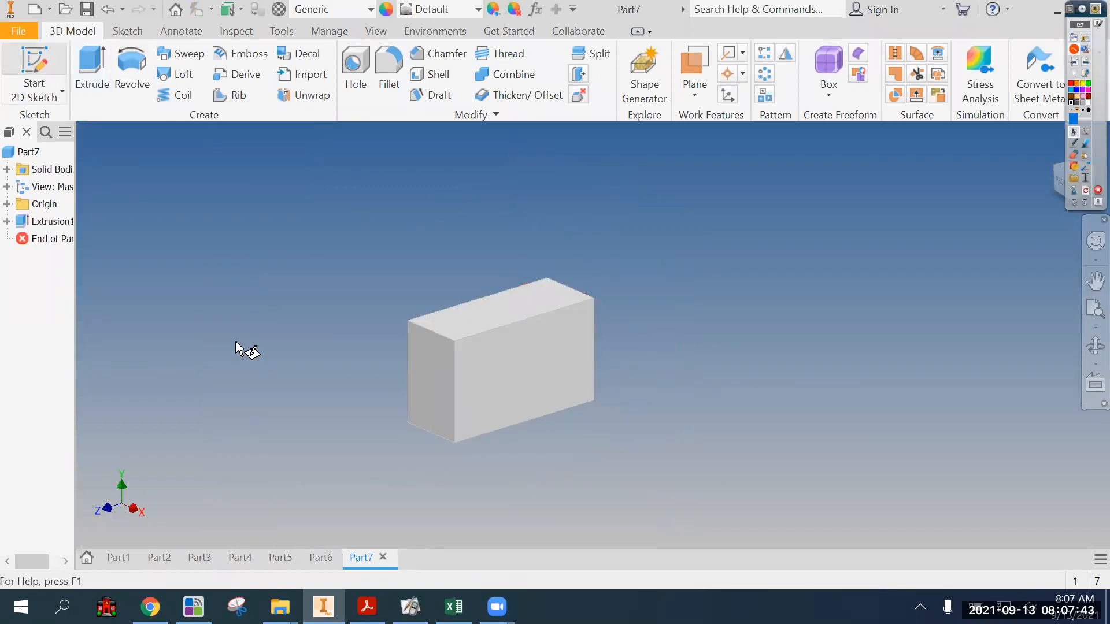
pyautogui.click(528, 399)
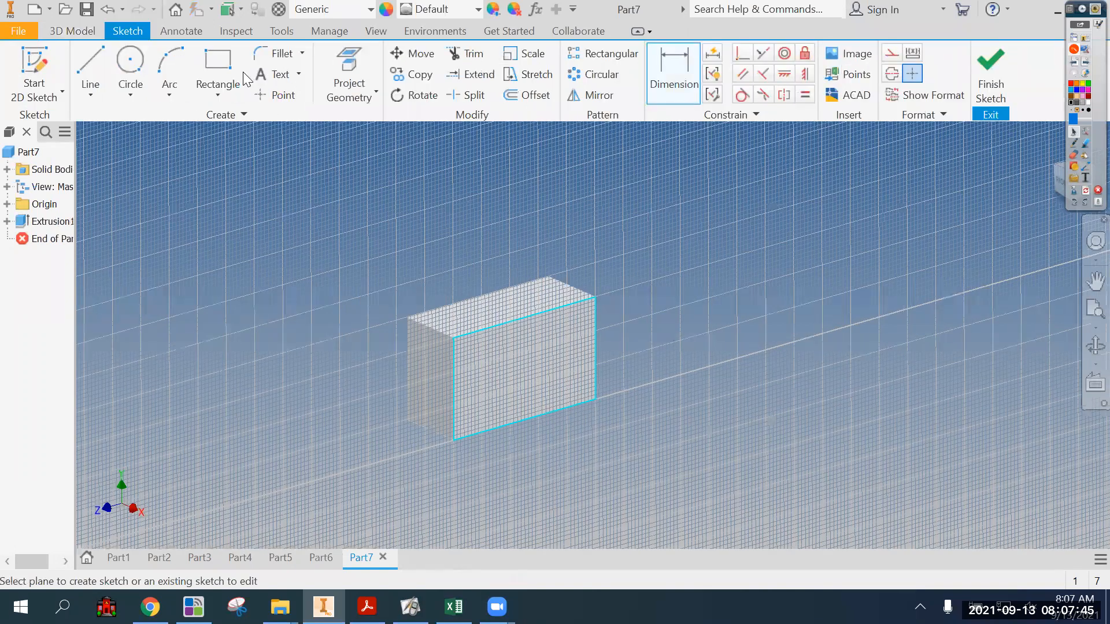
pyautogui.click(243, 75)
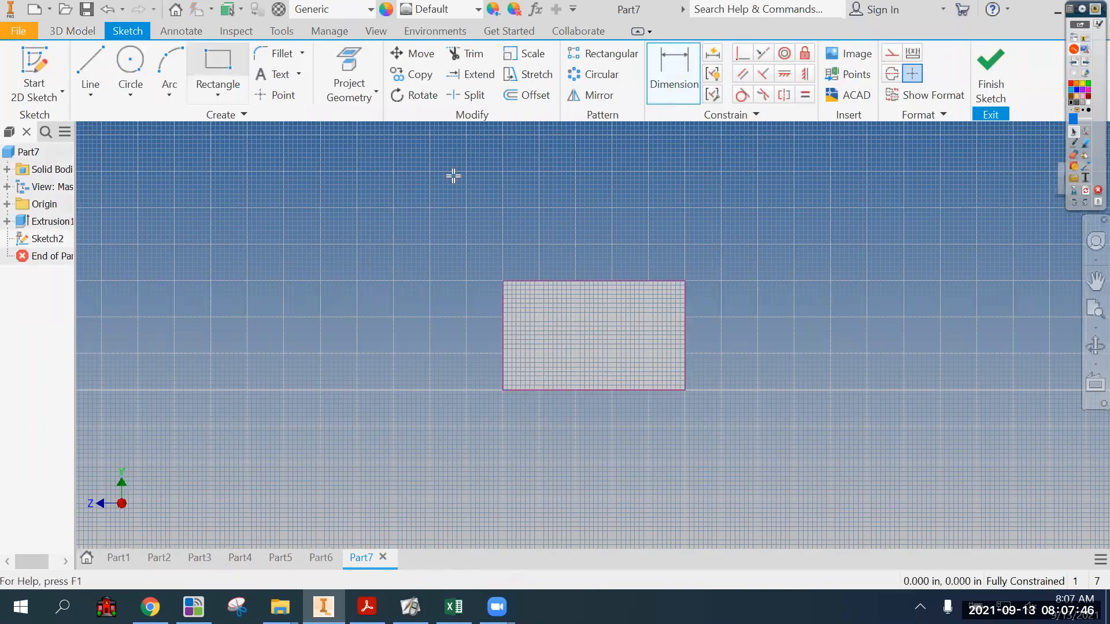
pyautogui.click(685, 389)
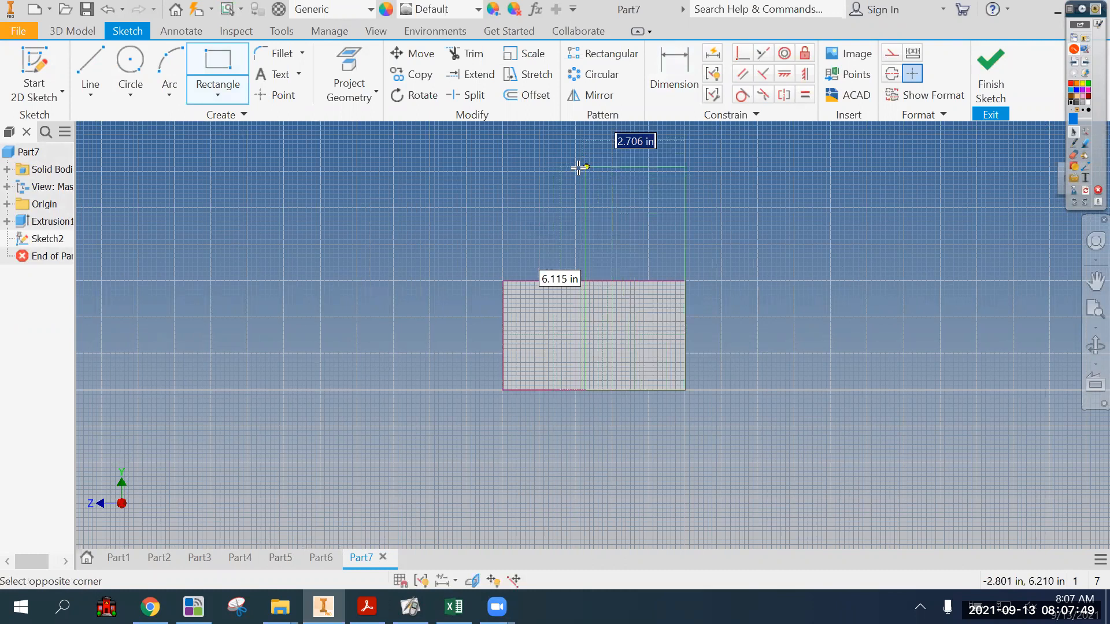
pyautogui.click(565, 166)
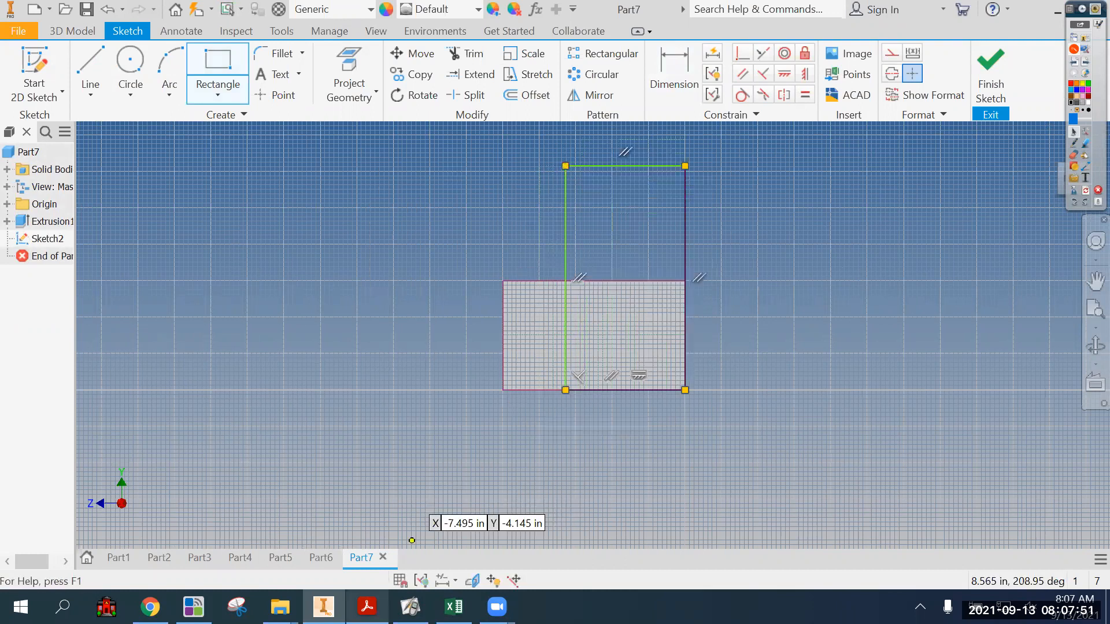
# - Show the Green Sheet 12+20 PDF beside the sketch in its home view to compare it with figure G
pyautogui.click(367, 607)
pyautogui.click(1056, 153)
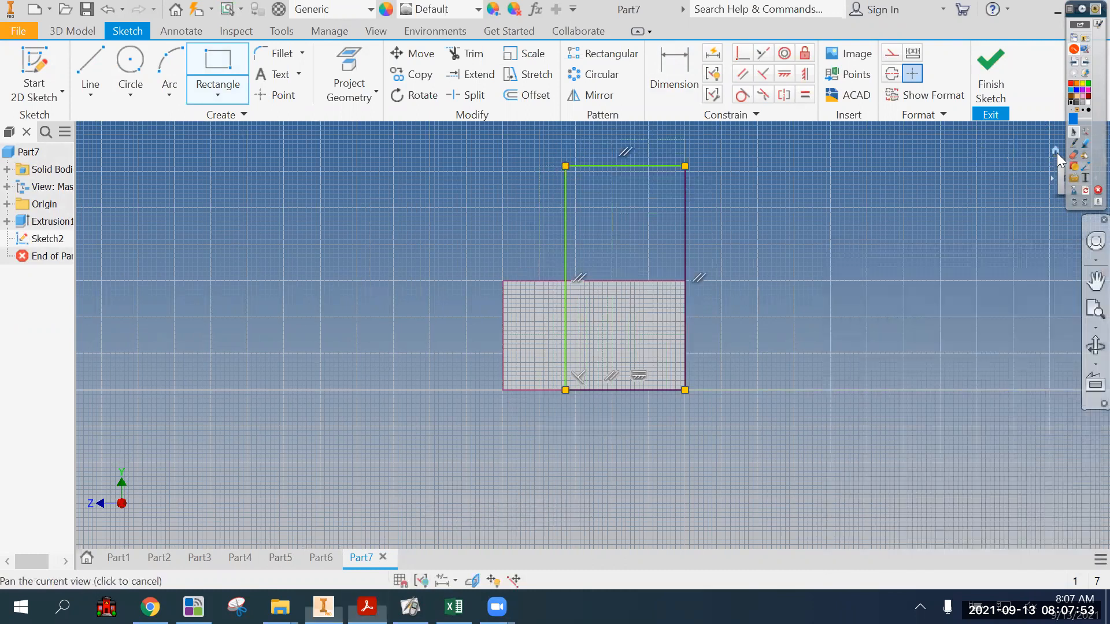
pyautogui.click(379, 596)
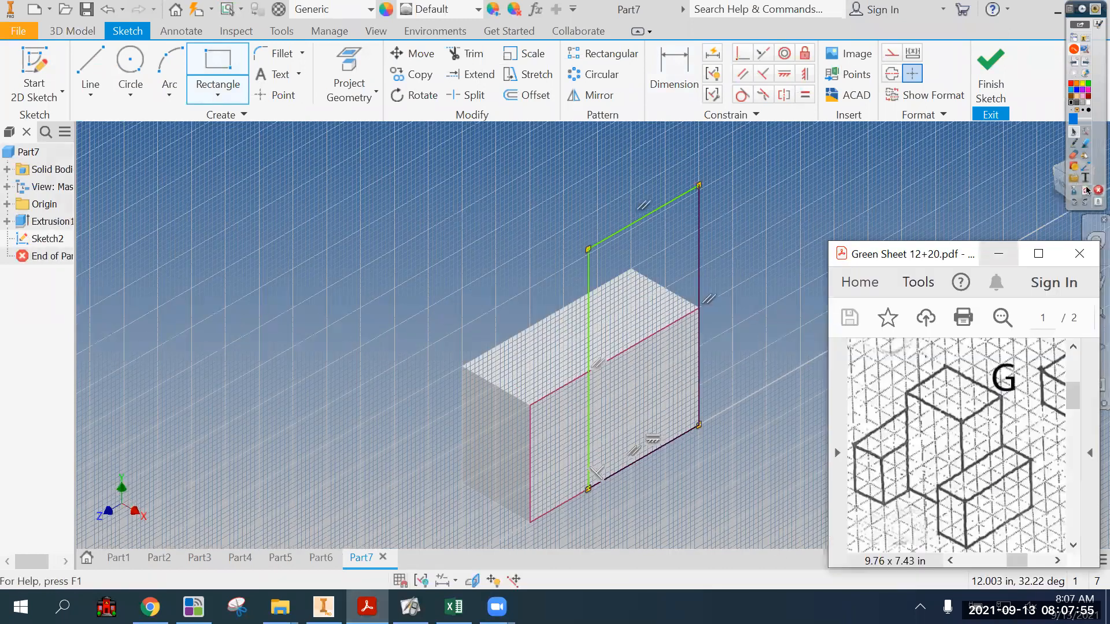
# - Mark the tall block's outline and extrusion direction in red on figure G and on the sketched rectangle, and clear the markings
pyautogui.click(1072, 147)
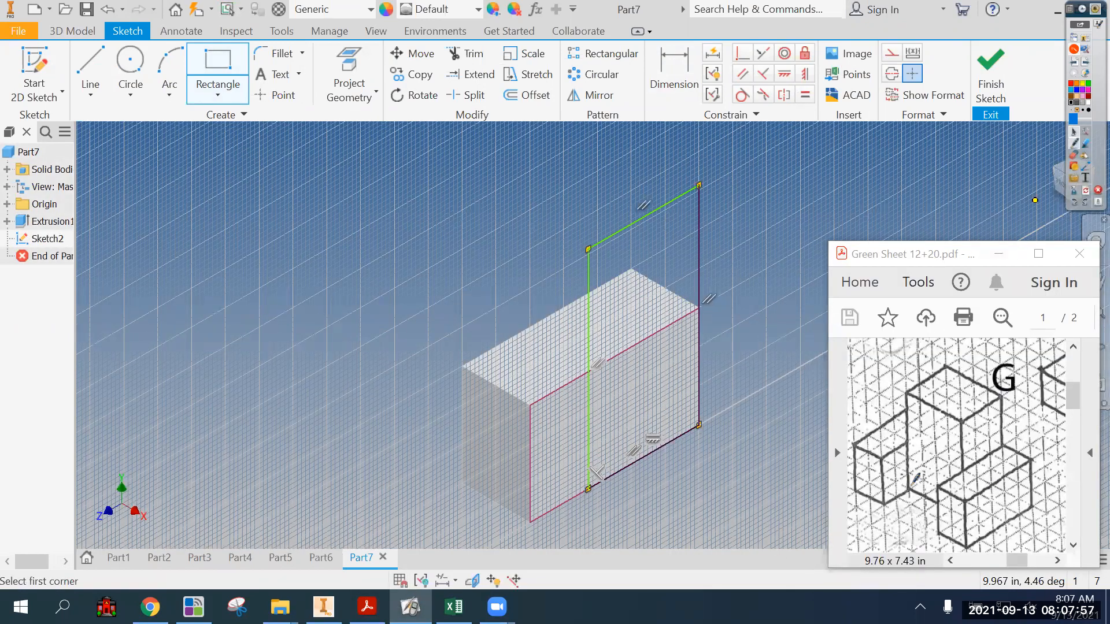
pyautogui.moveTo(911, 488); pyautogui.dragTo(916, 384)
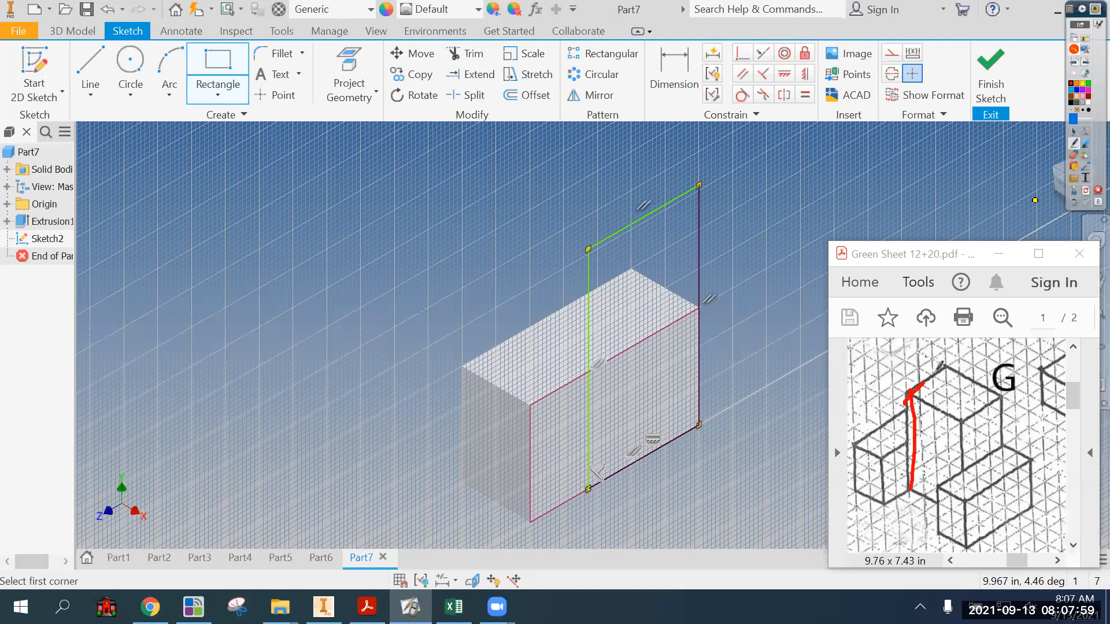
pyautogui.moveTo(596, 483); pyautogui.dragTo(581, 282)
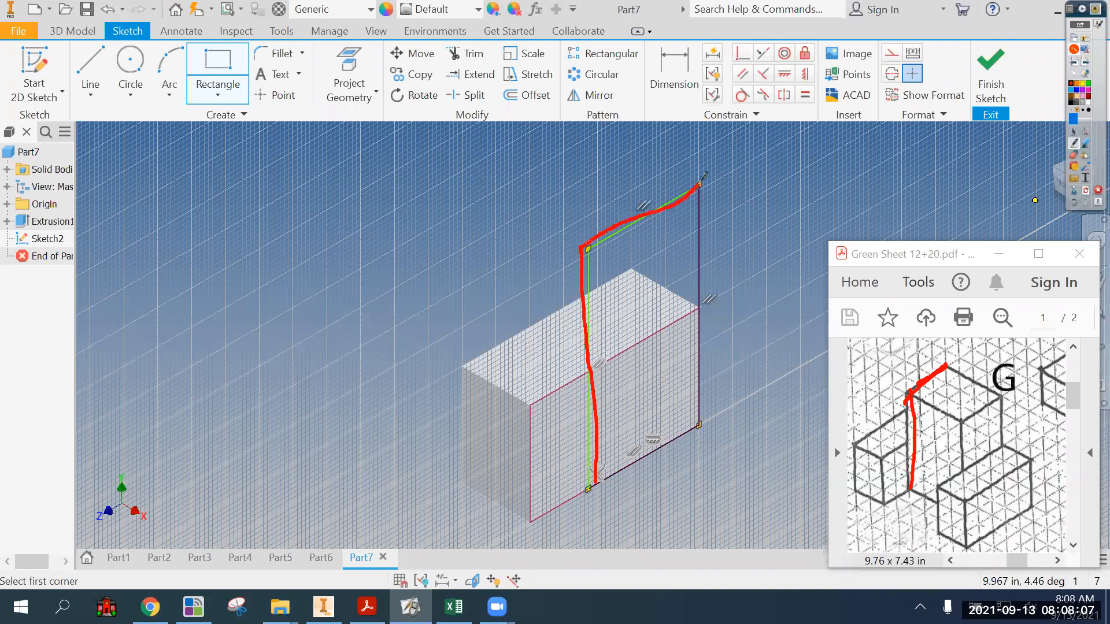
pyautogui.moveTo(702, 232)
pyautogui.mouseDown()
pyautogui.moveTo(703, 434)
pyautogui.moveTo(577, 471)
pyautogui.mouseUp()
pyautogui.moveTo(958, 388); pyautogui.dragTo(961, 429)
pyautogui.moveTo(641, 278); pyautogui.dragTo(722, 334)
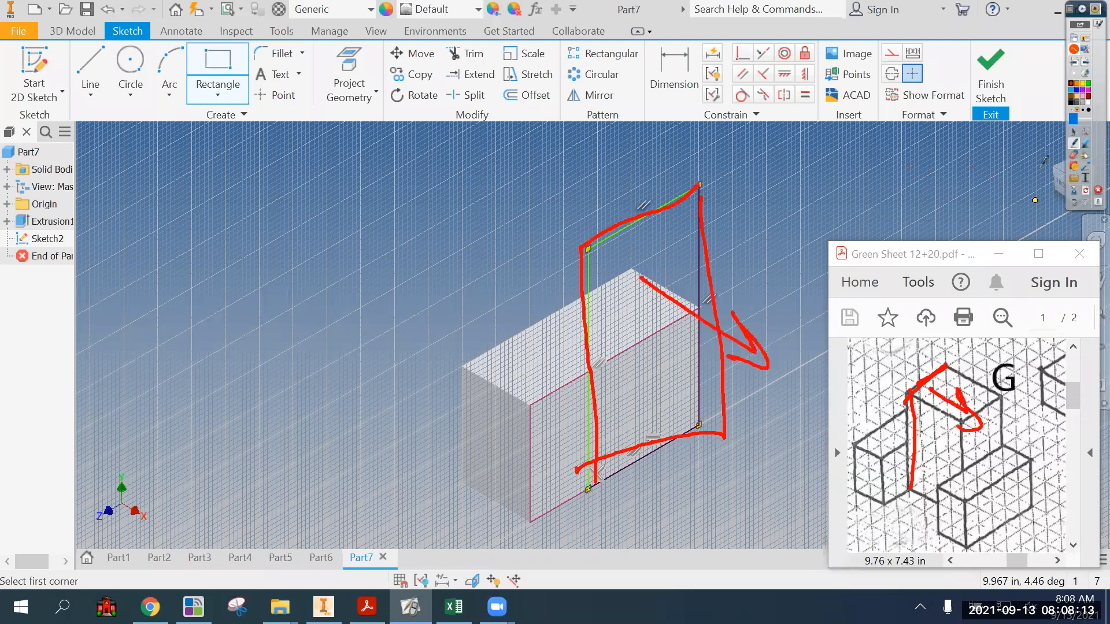
pyautogui.click(1086, 193)
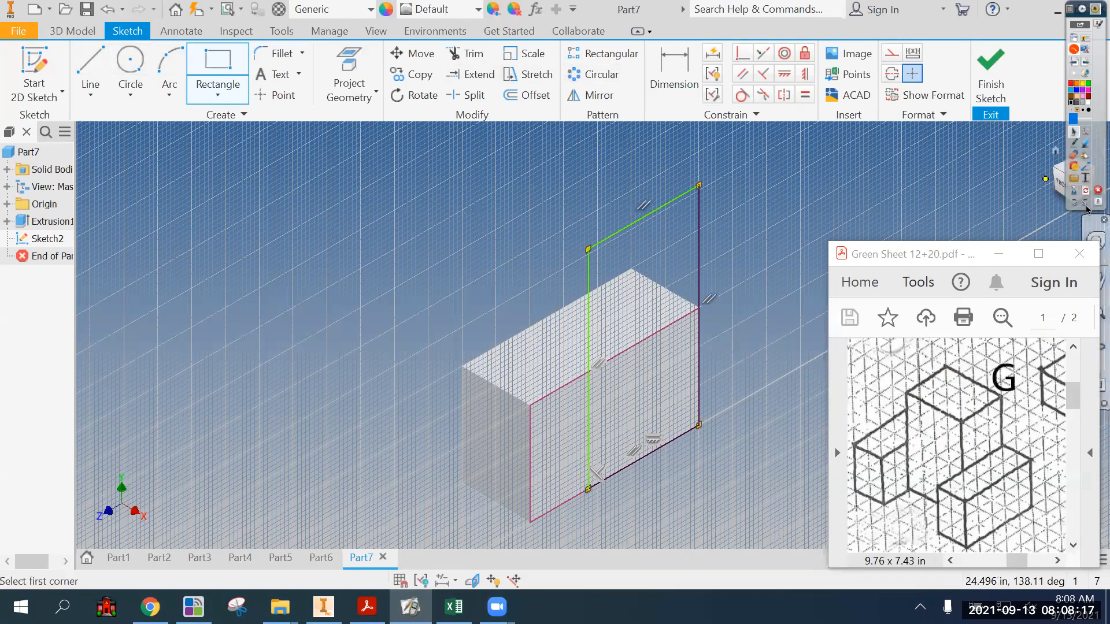
pyautogui.click(1084, 9)
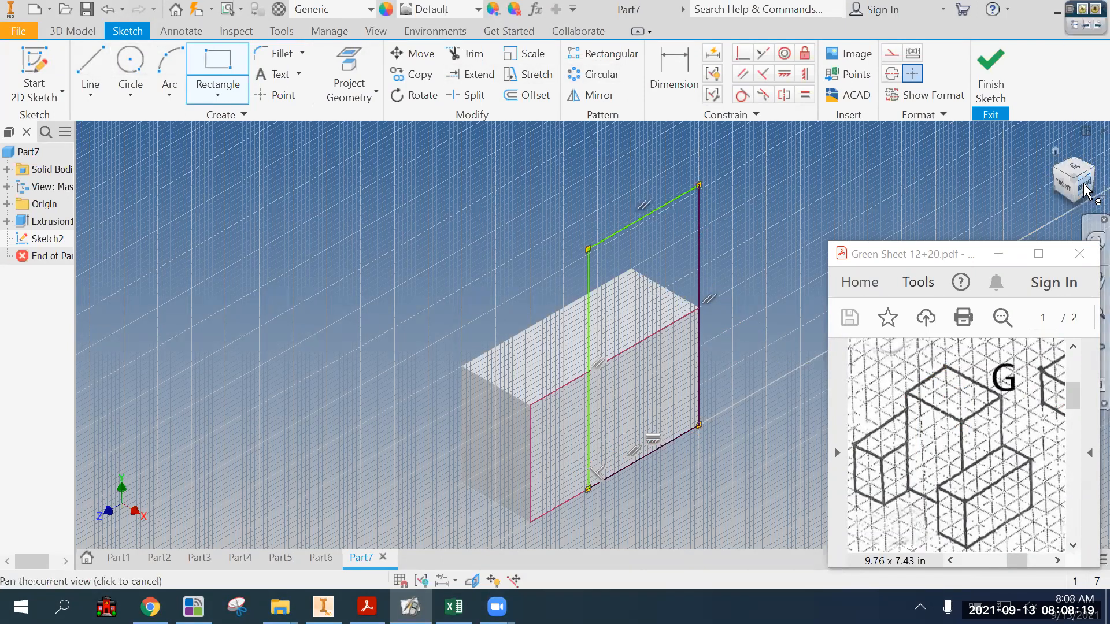
# - Dimension the sketched rectangle 6 in high and 3 in wide
pyautogui.click(1094, 193)
pyautogui.click(663, 81)
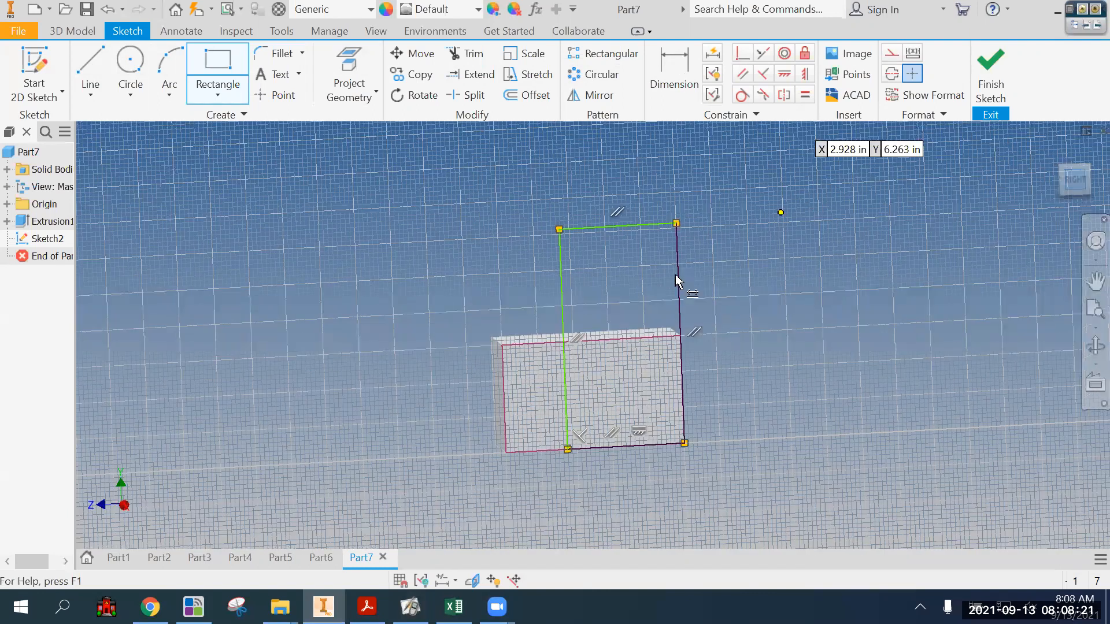
pyautogui.click(675, 275)
pyautogui.click(702, 283)
pyautogui.write('6')
pyautogui.press('Return')
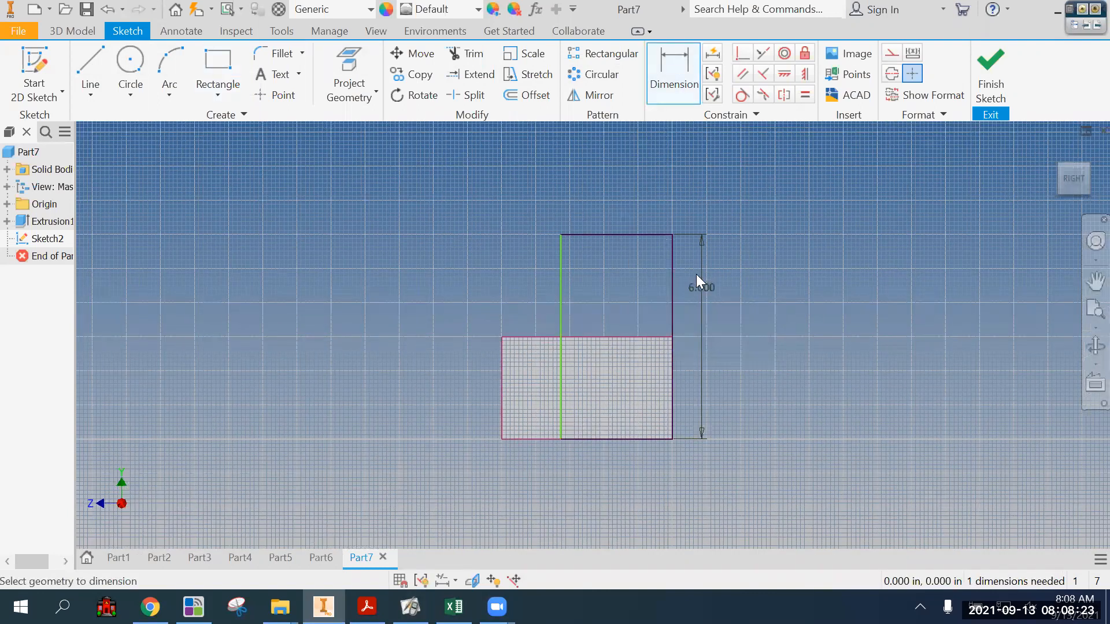
pyautogui.click(640, 234)
pyautogui.click(639, 202)
pyautogui.write('3')
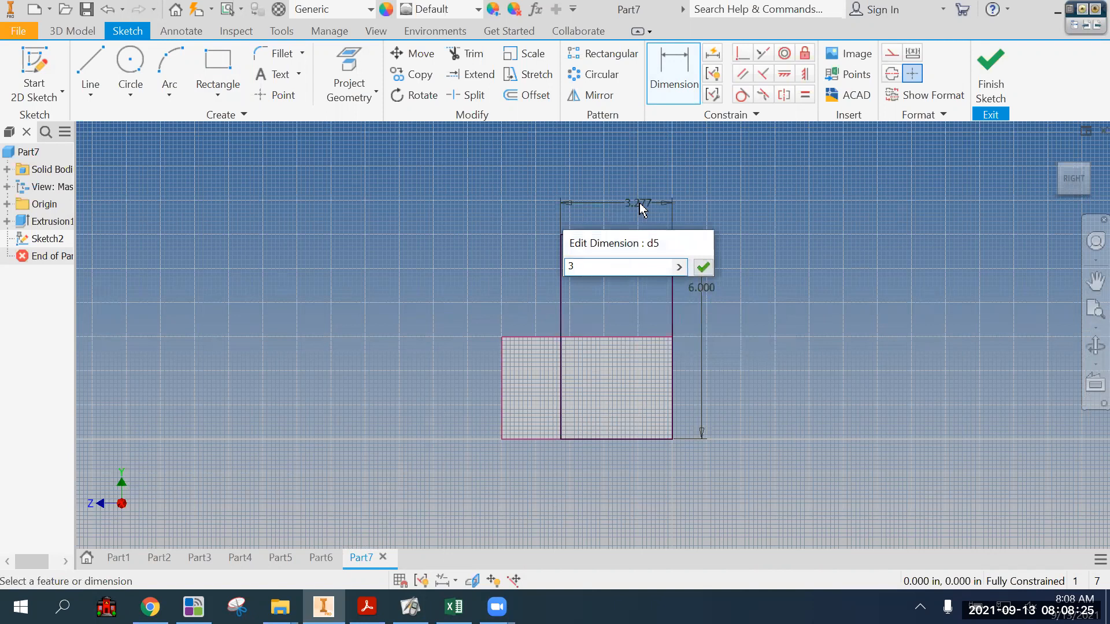
pyautogui.press('Return')
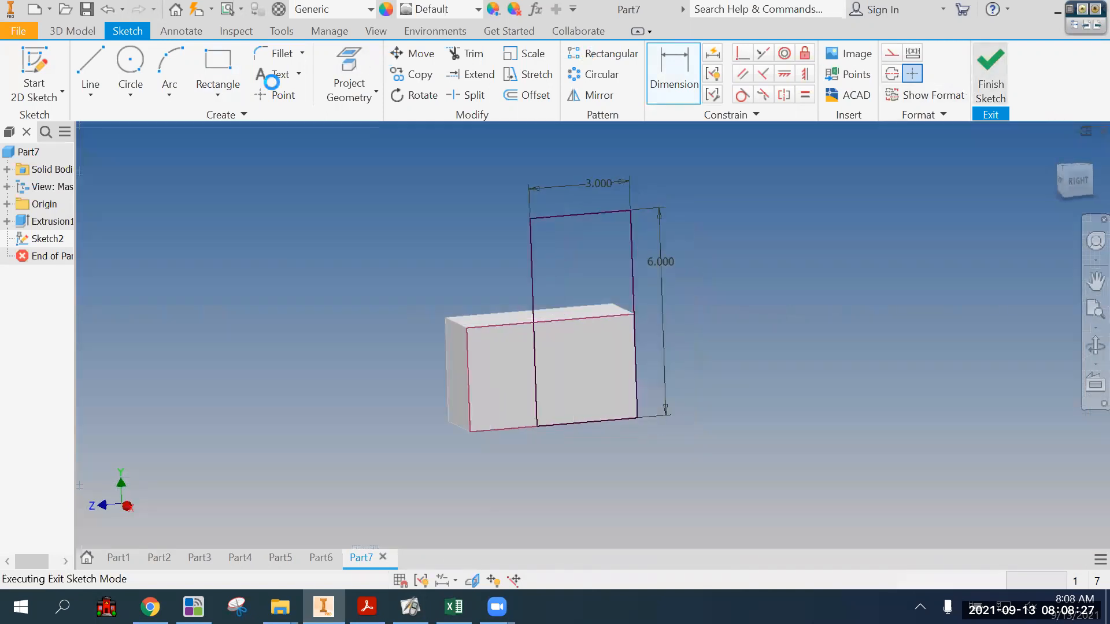
# - Extrude both regions of the 3 by 6 in rectangle 4 in outward, joined to the base block
pyautogui.click(92, 67)
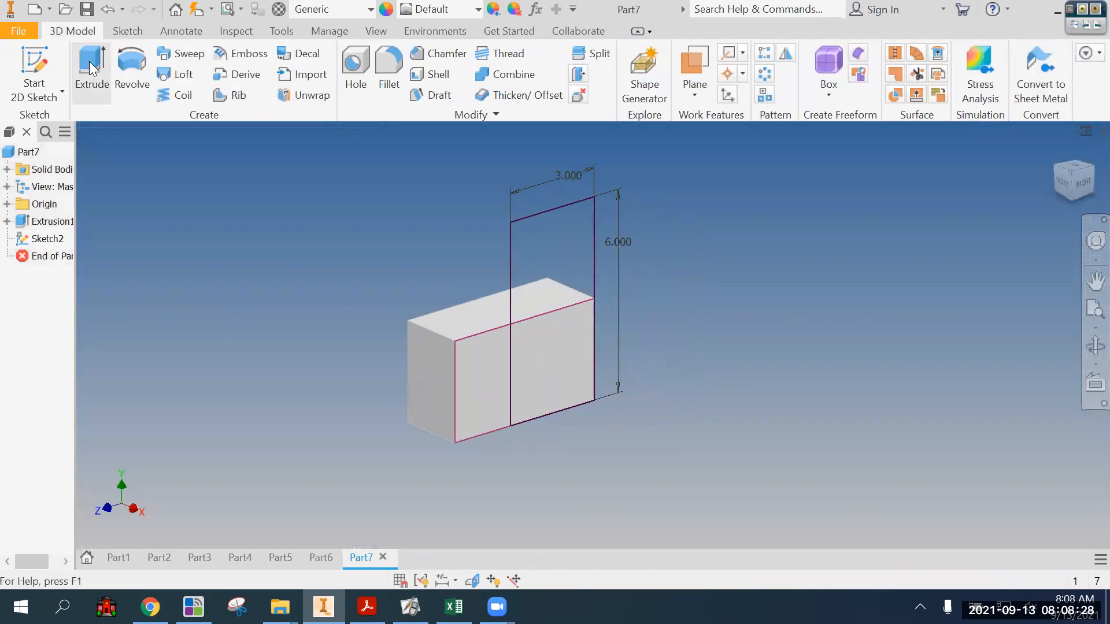
pyautogui.click(546, 251)
pyautogui.click(567, 364)
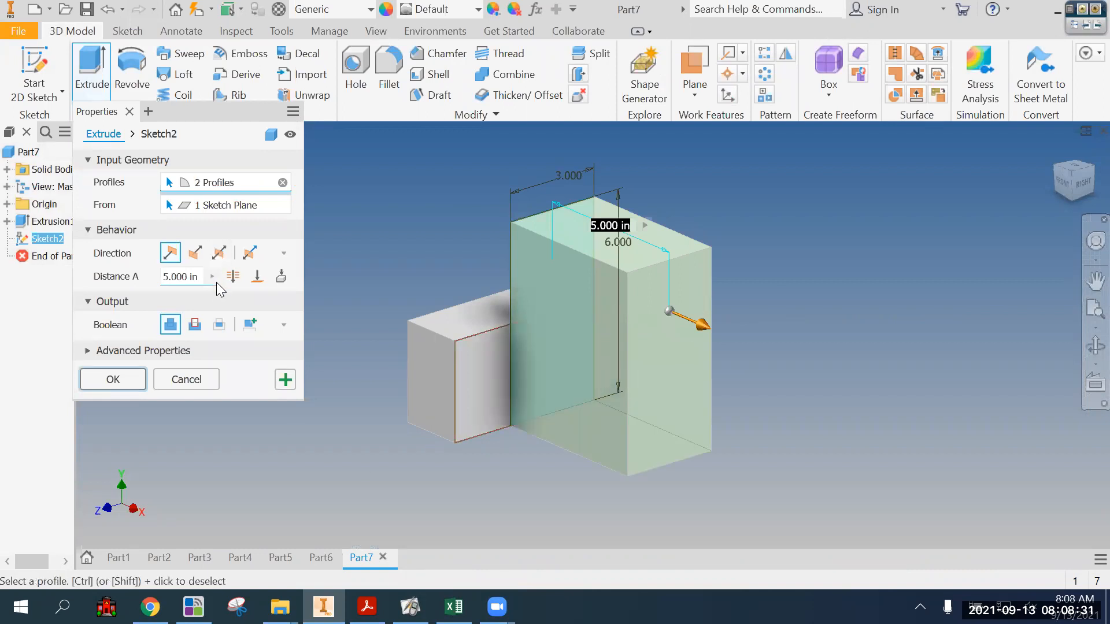
pyautogui.write('4')
pyautogui.click(110, 379)
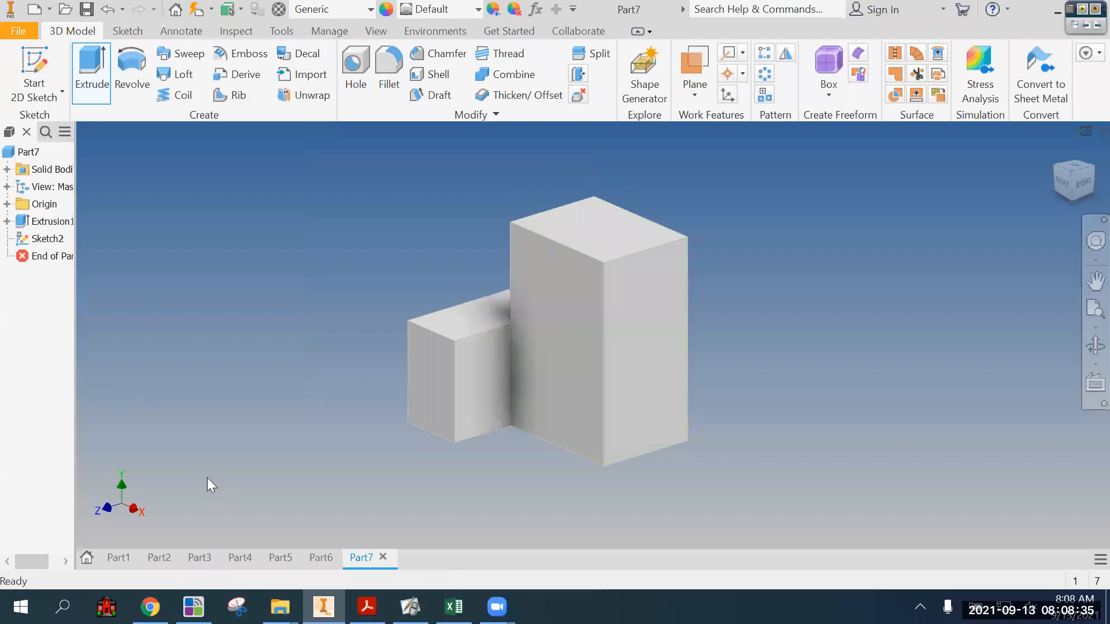
# - Mark the low front block's outline and extrusion direction in red on figure G and on the model, and clear the markings
pyautogui.click(367, 607)
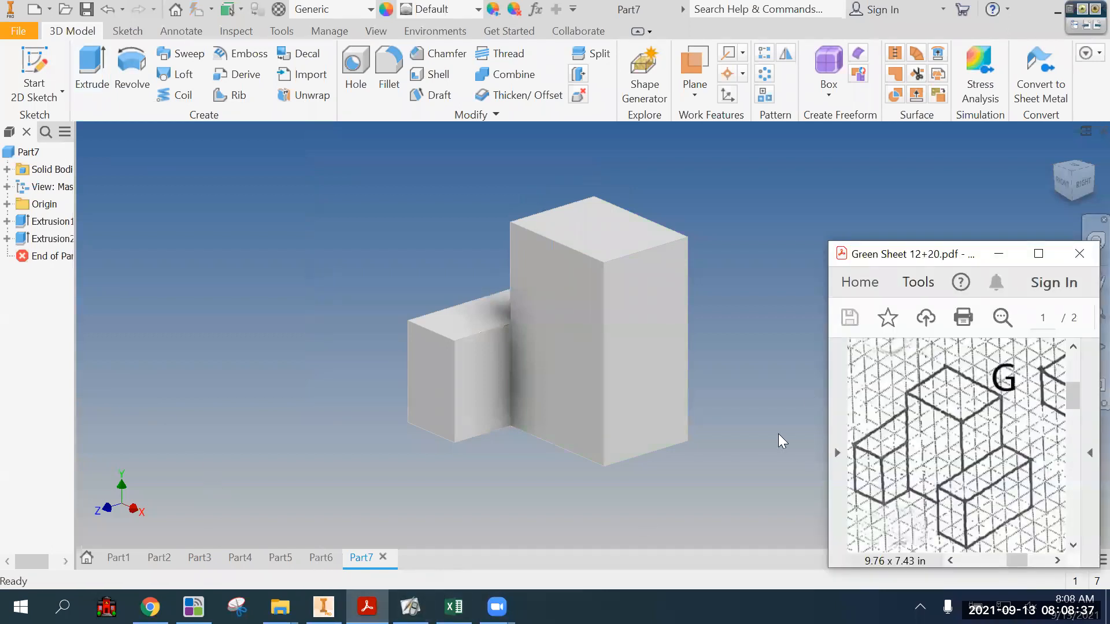
pyautogui.click(1076, 9)
pyautogui.click(1074, 143)
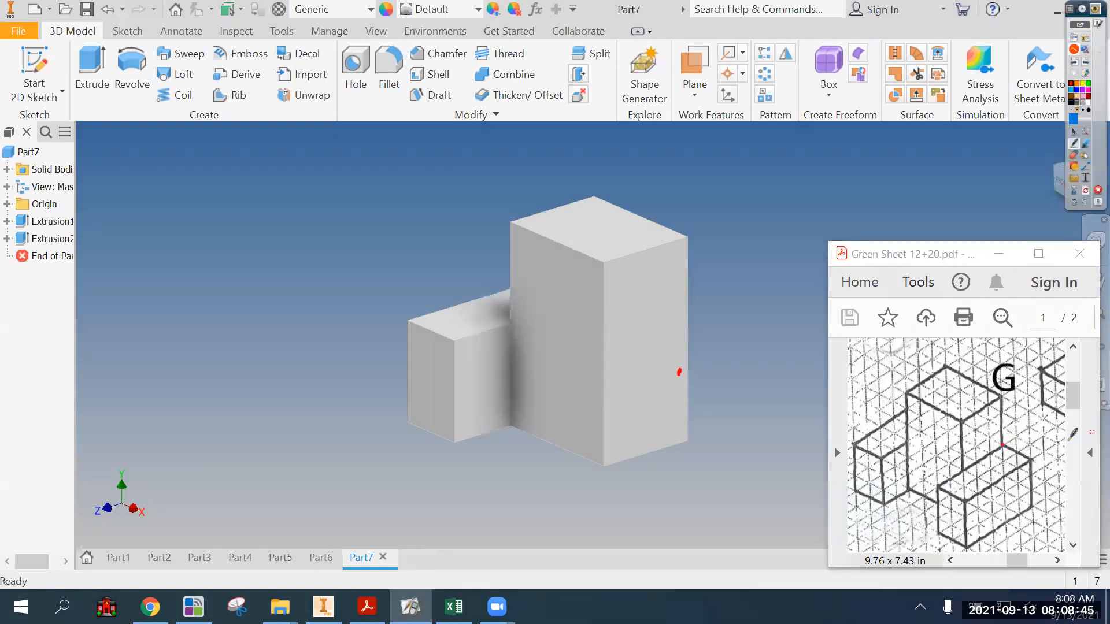
pyautogui.moveTo(983, 454); pyautogui.dragTo(936, 485)
pyautogui.moveTo(680, 371)
pyautogui.mouseDown()
pyautogui.moveTo(565, 397)
pyautogui.moveTo(558, 488)
pyautogui.moveTo(665, 451)
pyautogui.moveTo(690, 409)
pyautogui.moveTo(682, 367)
pyautogui.mouseUp()
pyautogui.moveTo(937, 497)
pyautogui.mouseDown()
pyautogui.moveTo(977, 510)
pyautogui.moveTo(1020, 450)
pyautogui.moveTo(1005, 446)
pyautogui.mouseUp()
pyautogui.moveTo(634, 399); pyautogui.dragTo(690, 428)
pyautogui.moveTo(700, 410); pyautogui.dragTo(712, 444)
pyautogui.moveTo(938, 481); pyautogui.dragTo(978, 497)
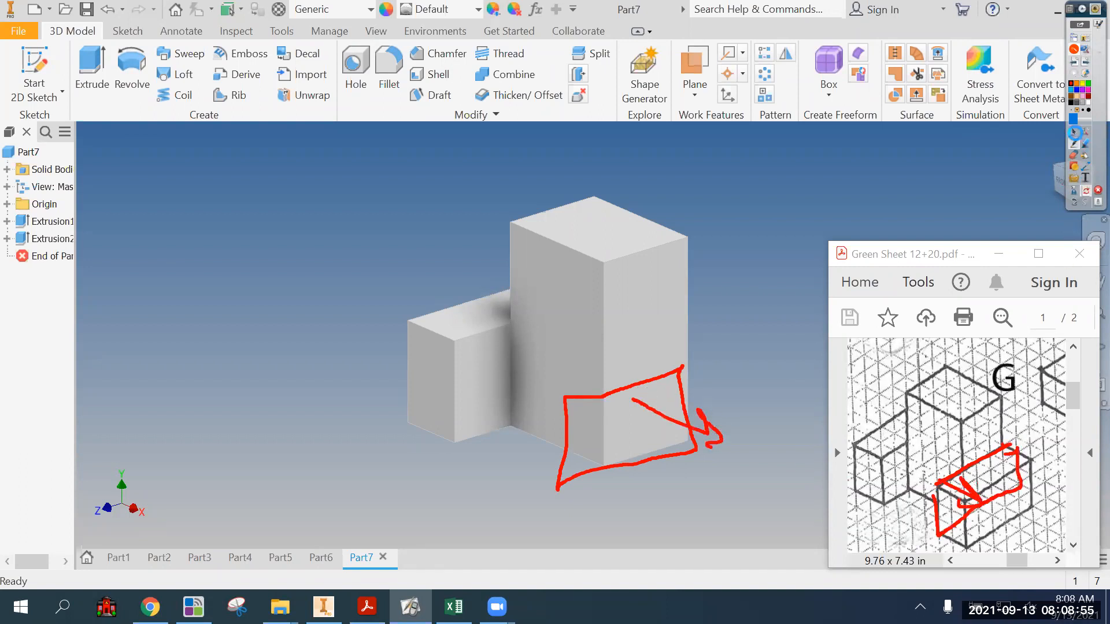
pyautogui.click(1077, 137)
# - Start a sketch on the tall block's outer end face and draw a rectangle about 5.2 by 2.1 in from its lower rear corner
pyautogui.click(35, 72)
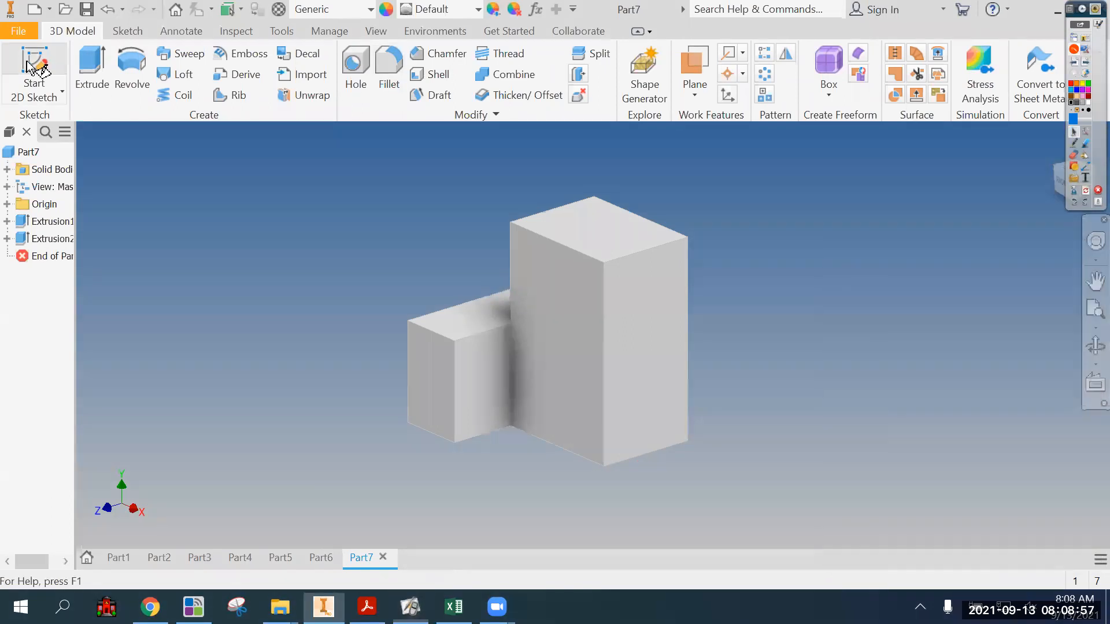
pyautogui.click(678, 399)
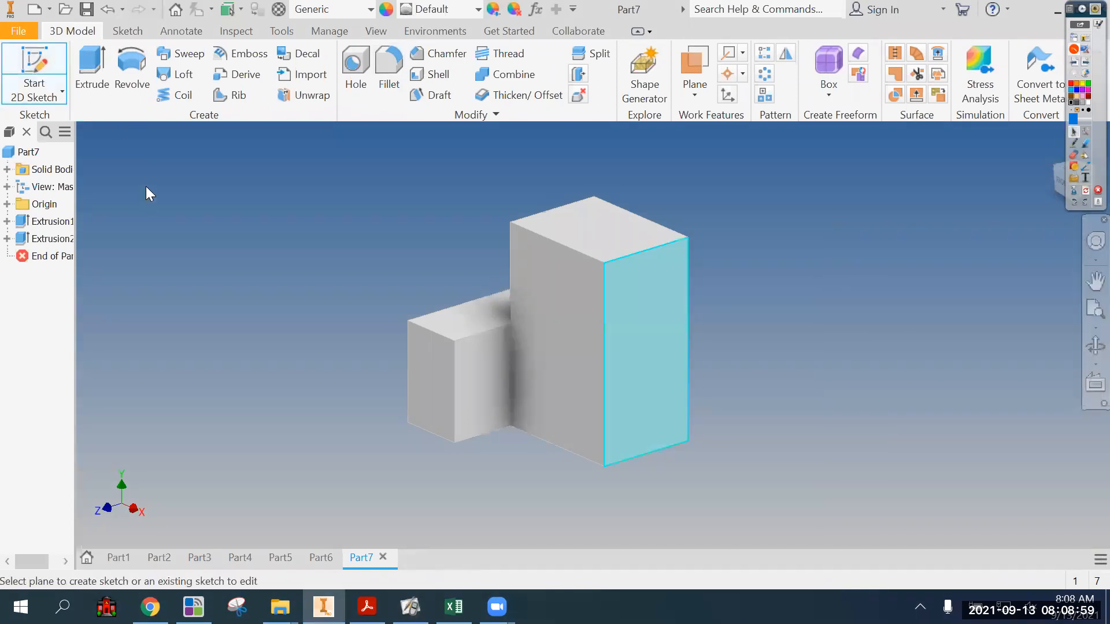
pyautogui.click(218, 69)
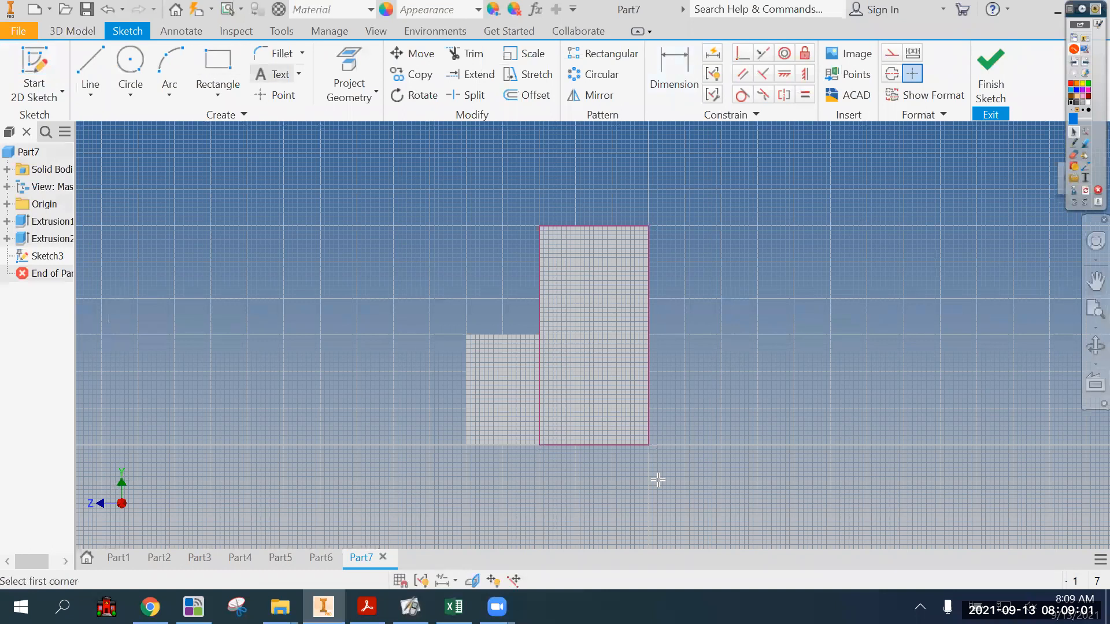
pyautogui.click(649, 444)
pyautogui.click(459, 367)
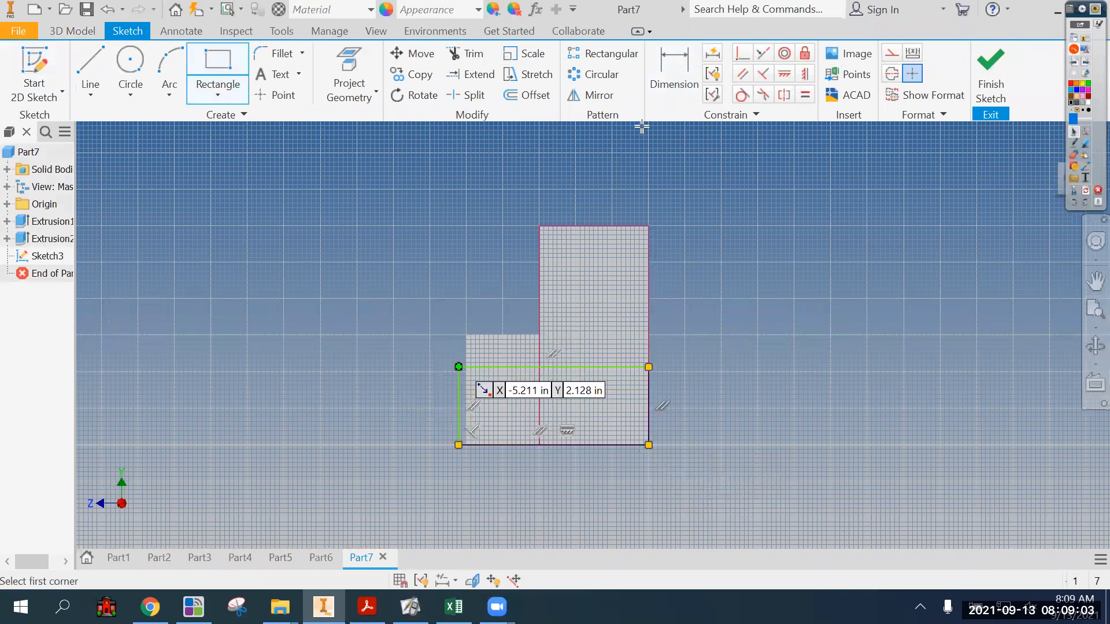
# - Dimension the new rectangle on the end face 5 in wide and 3 in high
pyautogui.click(674, 74)
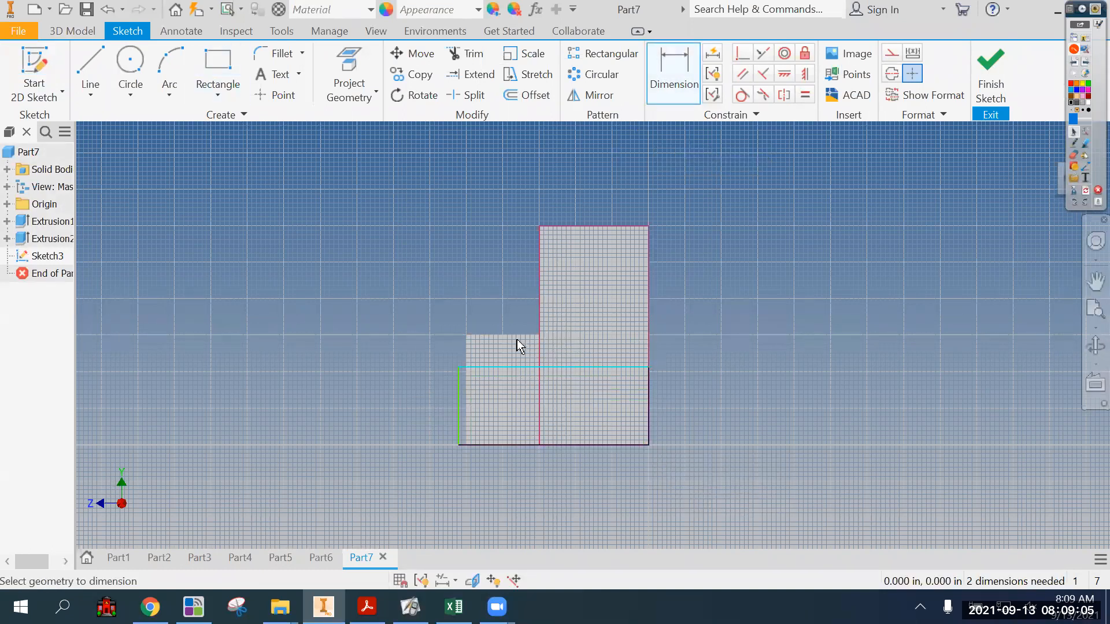
pyautogui.click(520, 306)
pyautogui.write('5')
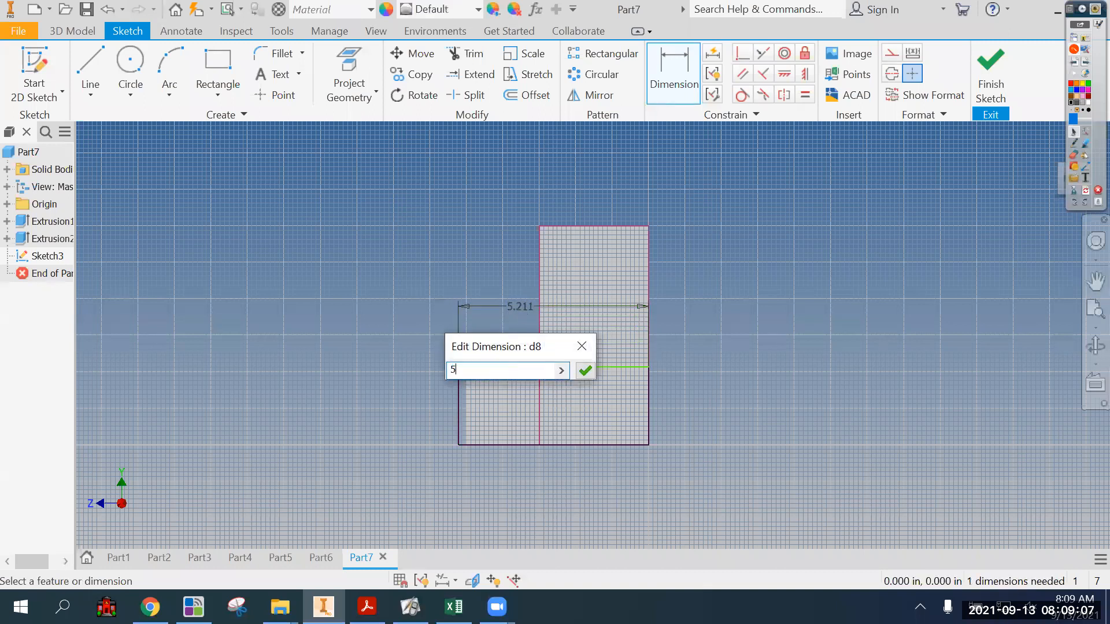
pyautogui.press('Return')
pyautogui.click(466, 410)
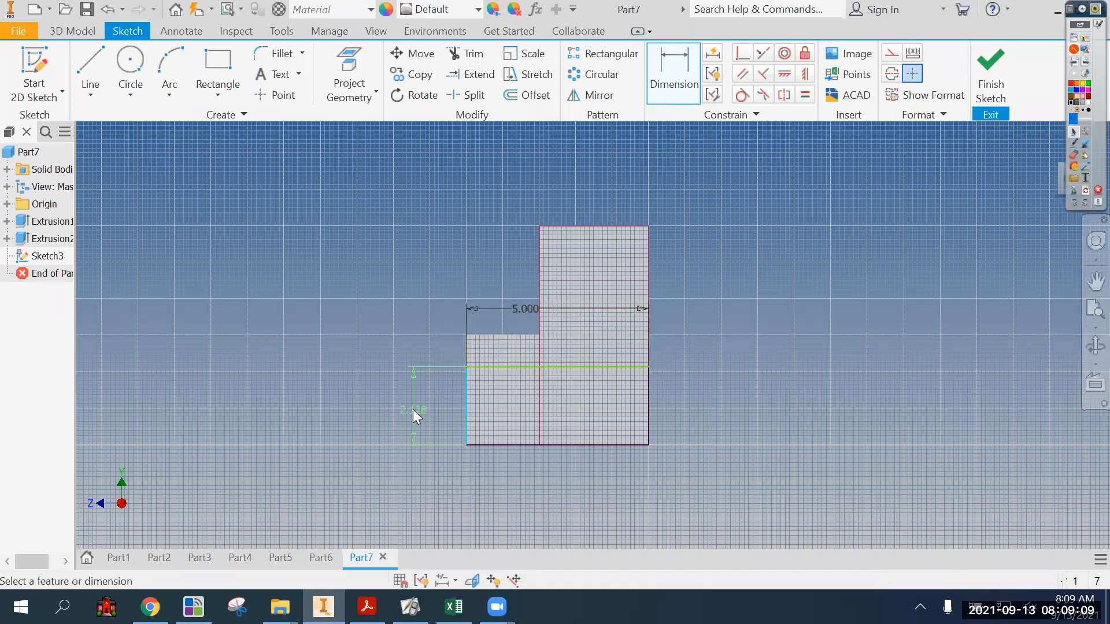
pyautogui.click(413, 409)
pyautogui.write('3')
pyautogui.press('Return')
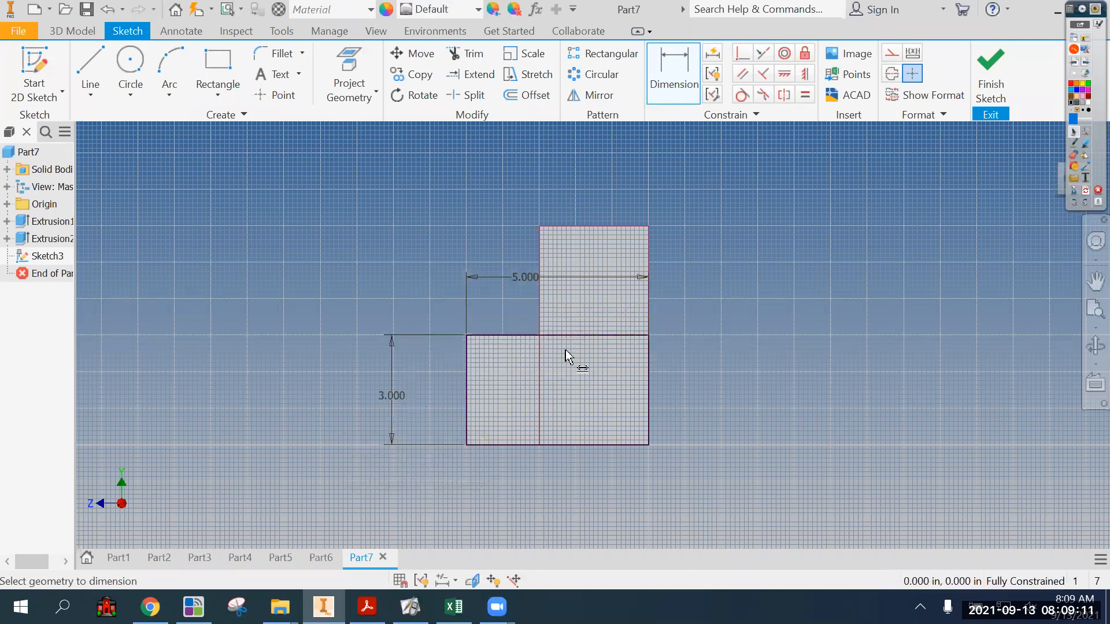
# - Finish the sketch and extrude both regions of the 5 by 3 in rectangle 2 in outward, joined to the tall block
pyautogui.click(995, 87)
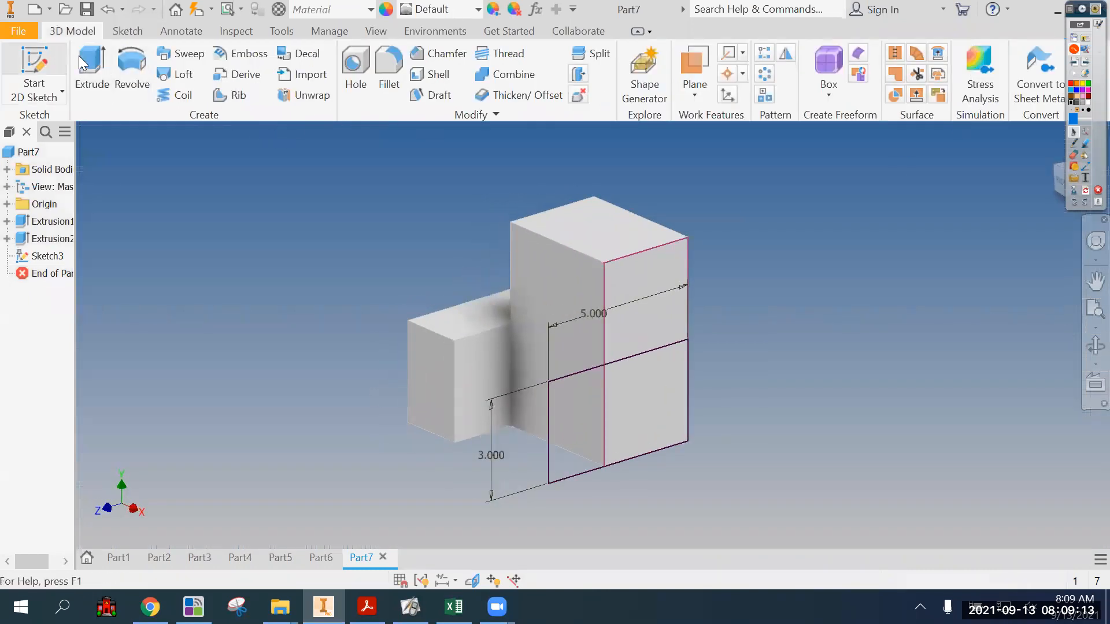
pyautogui.click(79, 55)
pyautogui.click(561, 420)
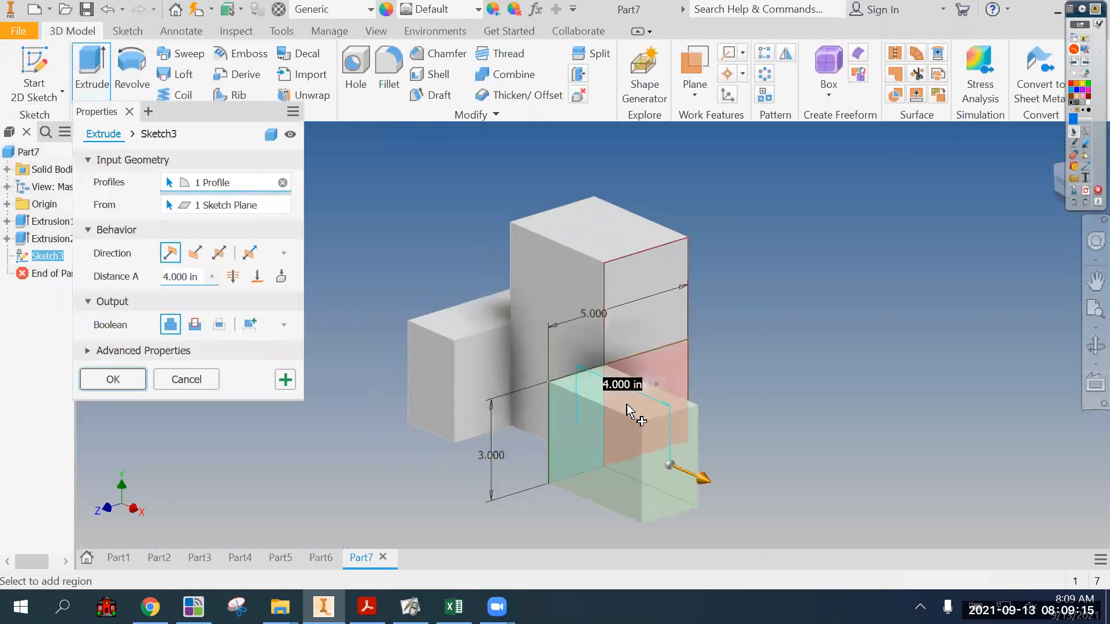
pyautogui.click(627, 410)
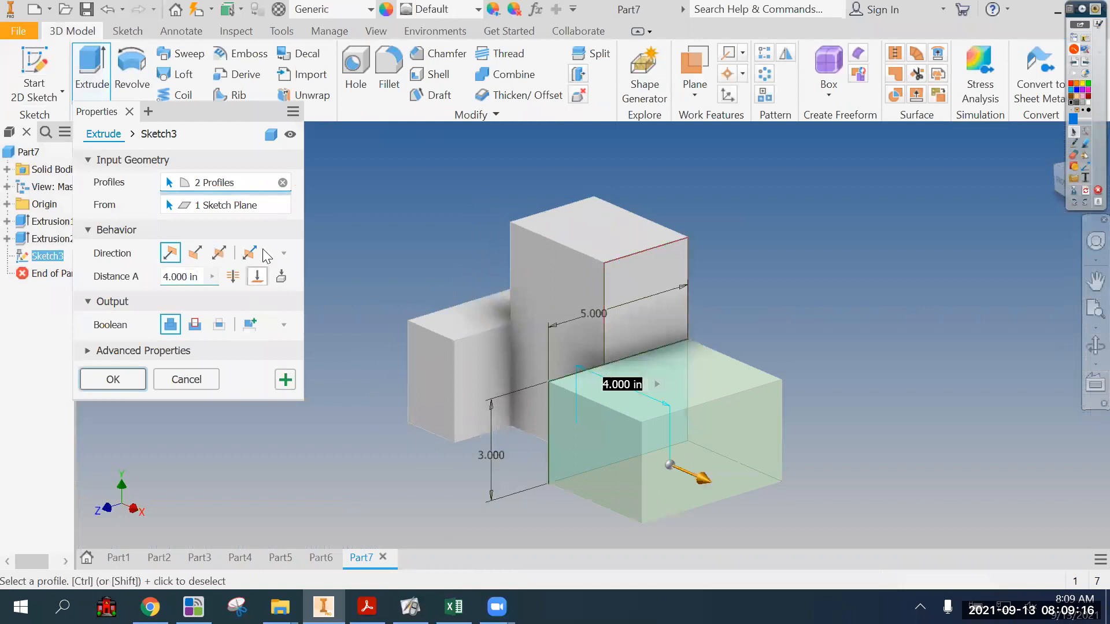
pyautogui.click(199, 276)
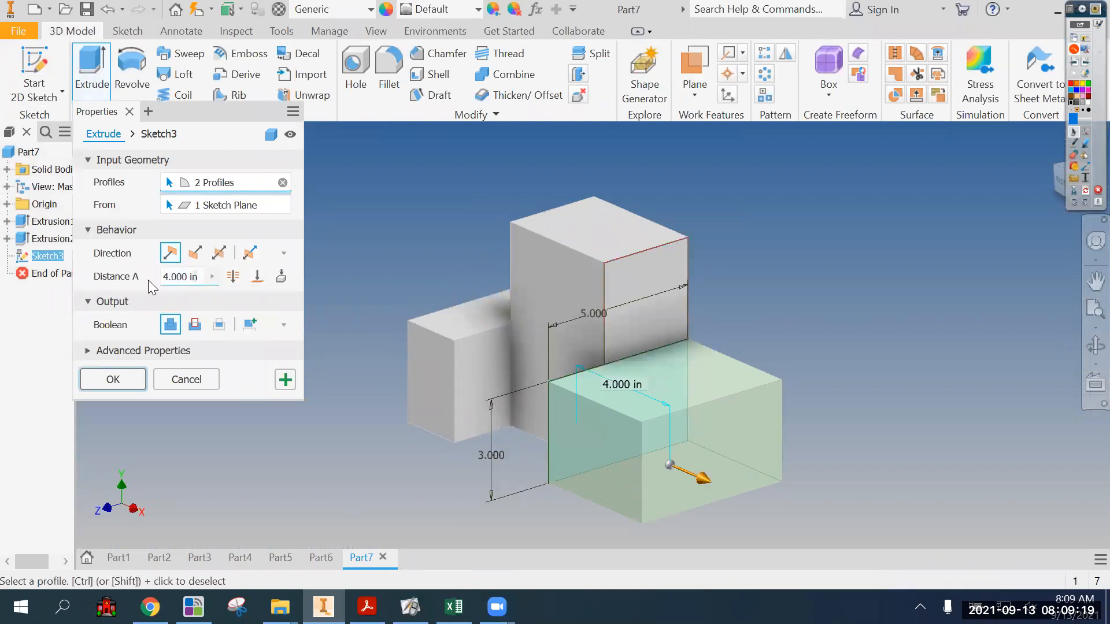
pyautogui.write('2')
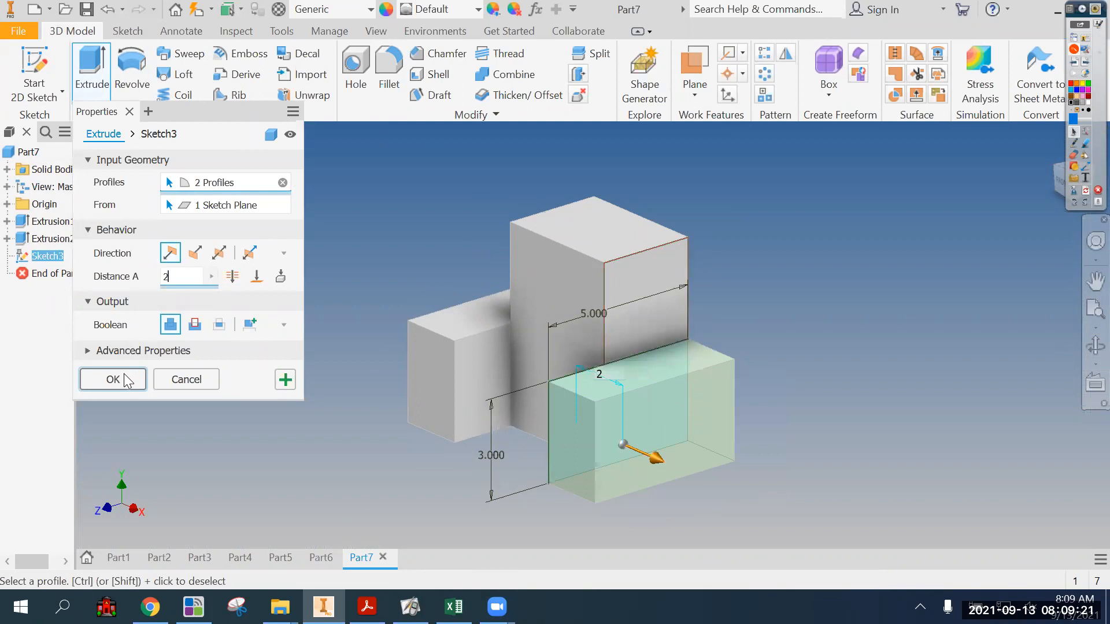
pyautogui.click(115, 377)
pyautogui.click(1056, 148)
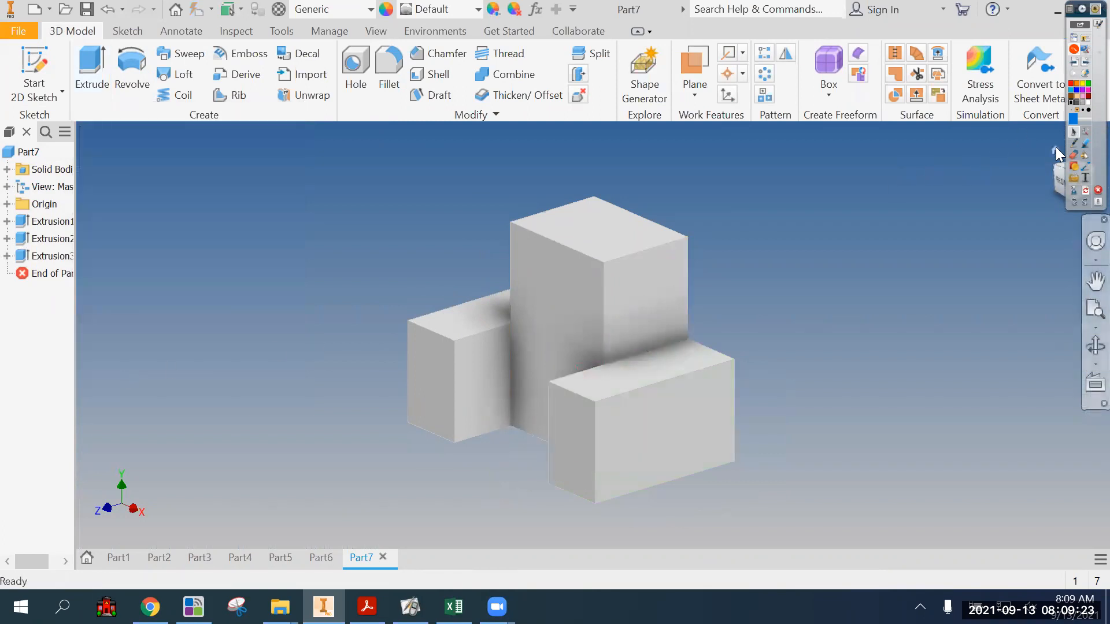
# - Create a new part file
pyautogui.click(49, 9)
pyautogui.click(44, 108)
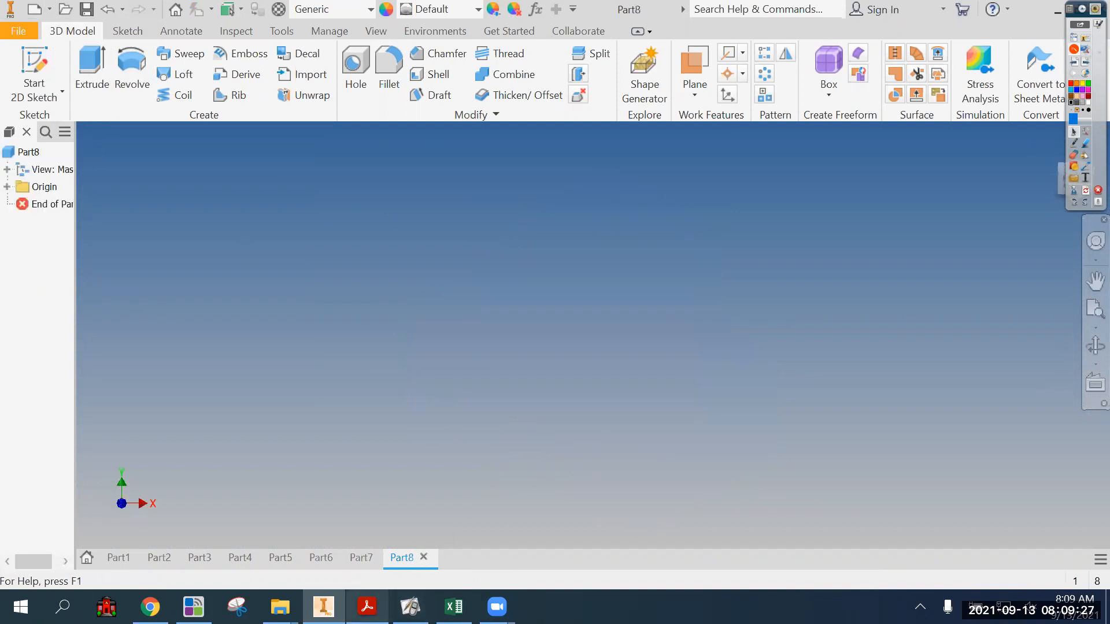
# - Switch to the Green Sheet 12+20 PDF, mark figure H's overall extents in red, and clear the marks
pyautogui.click(367, 607)
pyautogui.moveTo(1025, 560); pyautogui.dragTo(1043, 562)
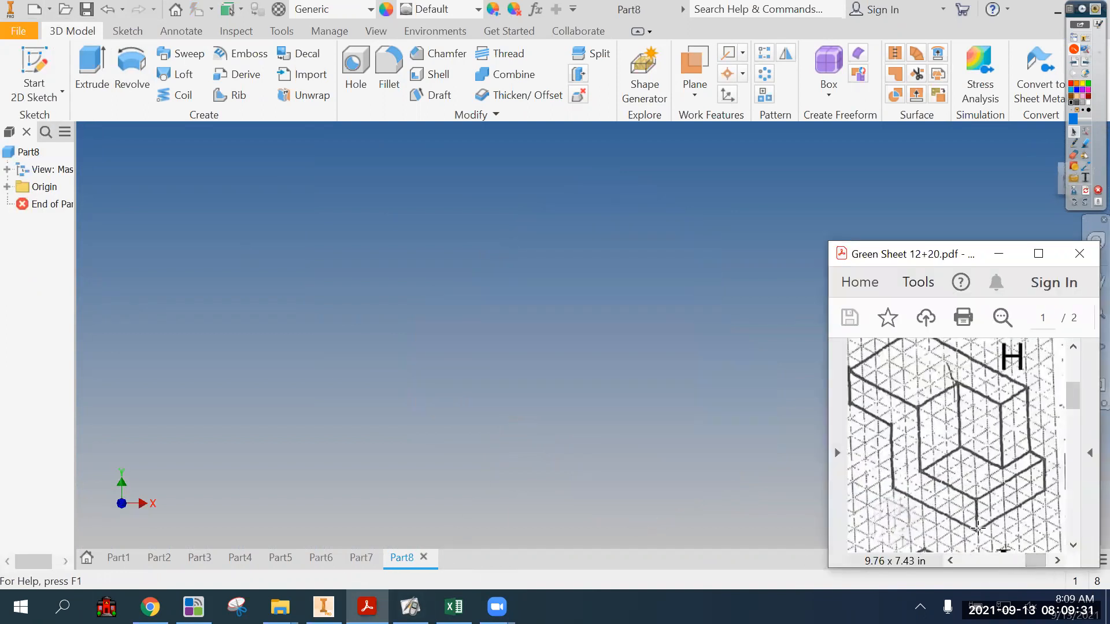
pyautogui.click(1075, 144)
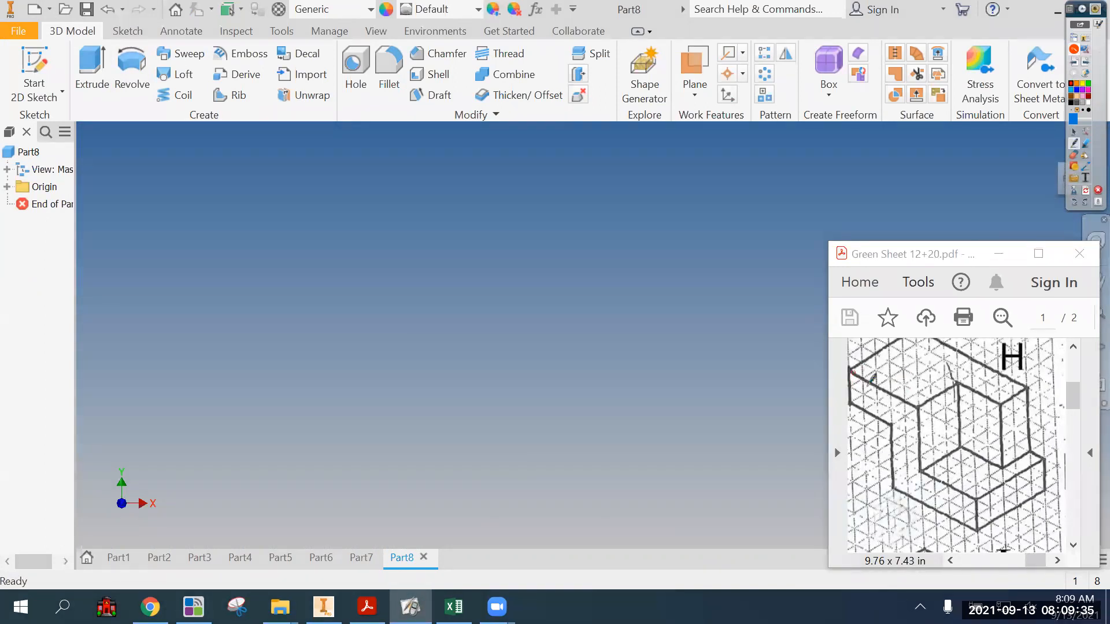
pyautogui.moveTo(848, 370)
pyautogui.mouseDown()
pyautogui.moveTo(856, 464)
pyautogui.moveTo(854, 372)
pyautogui.mouseUp()
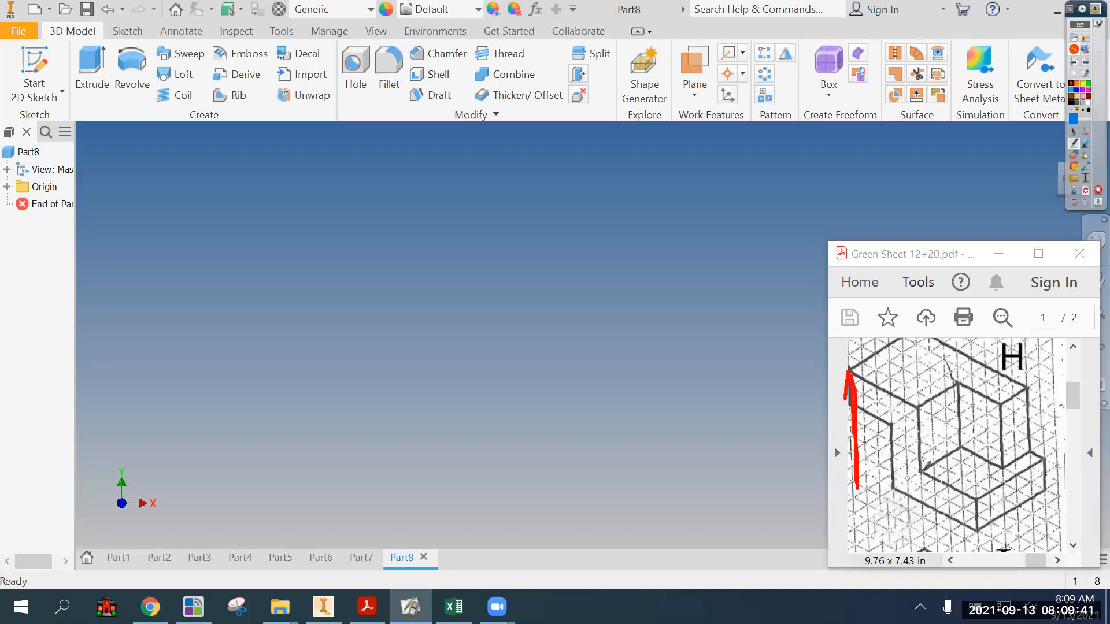
pyautogui.moveTo(861, 487)
pyautogui.mouseDown()
pyautogui.moveTo(1004, 531)
pyautogui.moveTo(980, 429)
pyautogui.moveTo(861, 375)
pyautogui.moveTo(985, 340)
pyautogui.mouseUp()
pyautogui.click(1086, 190)
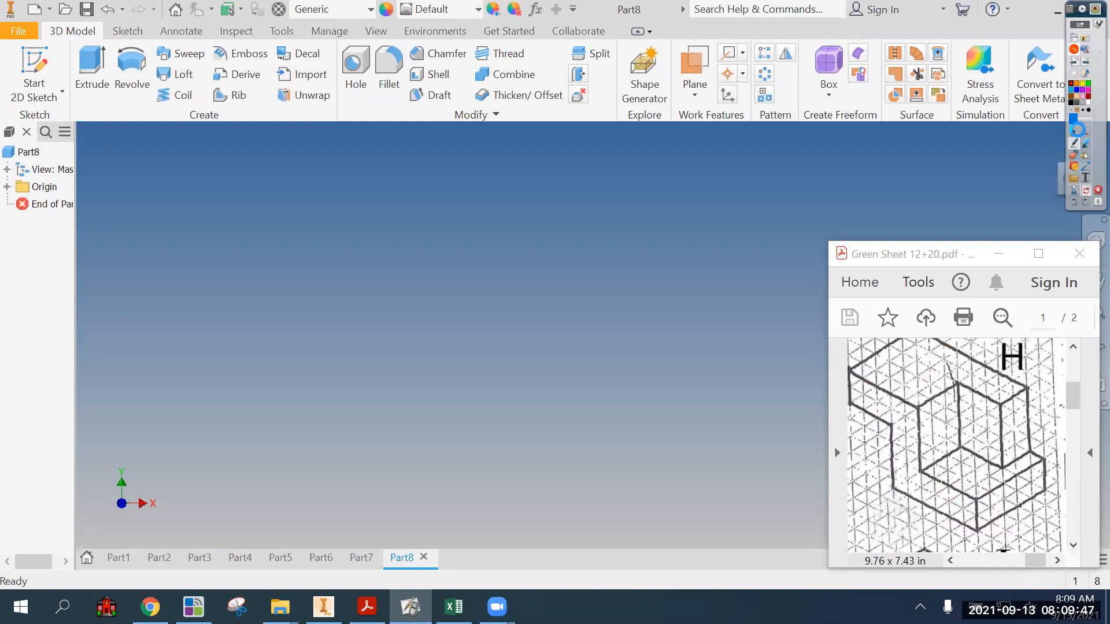
# - Start a sketch on the XY plane and draw a rectangle about 0.56 in wide from the origin
pyautogui.click(34, 66)
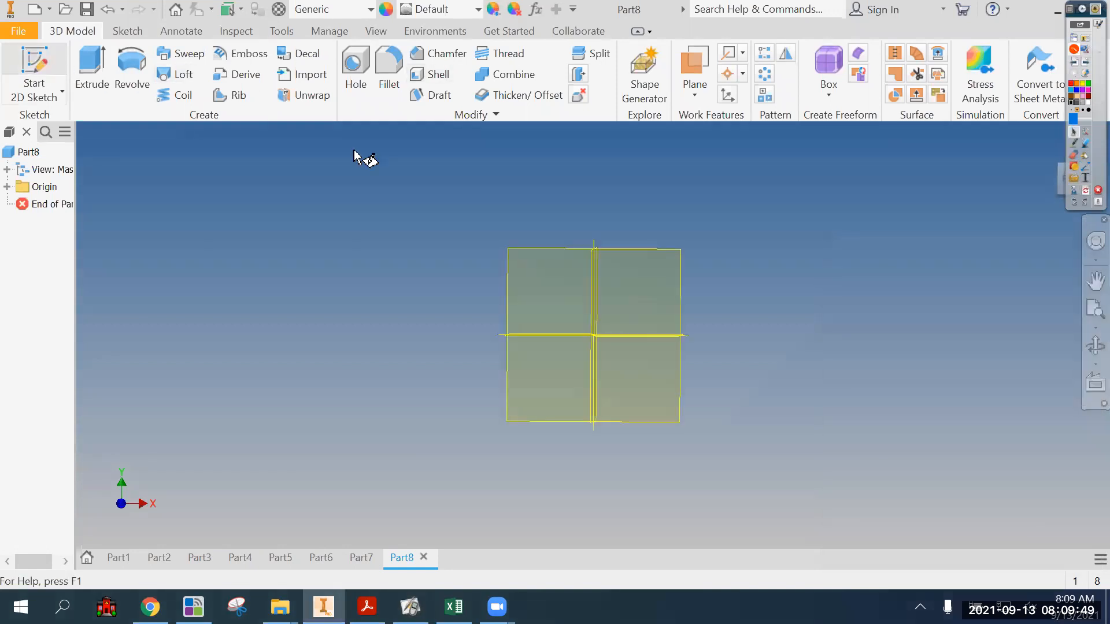
pyautogui.click(544, 218)
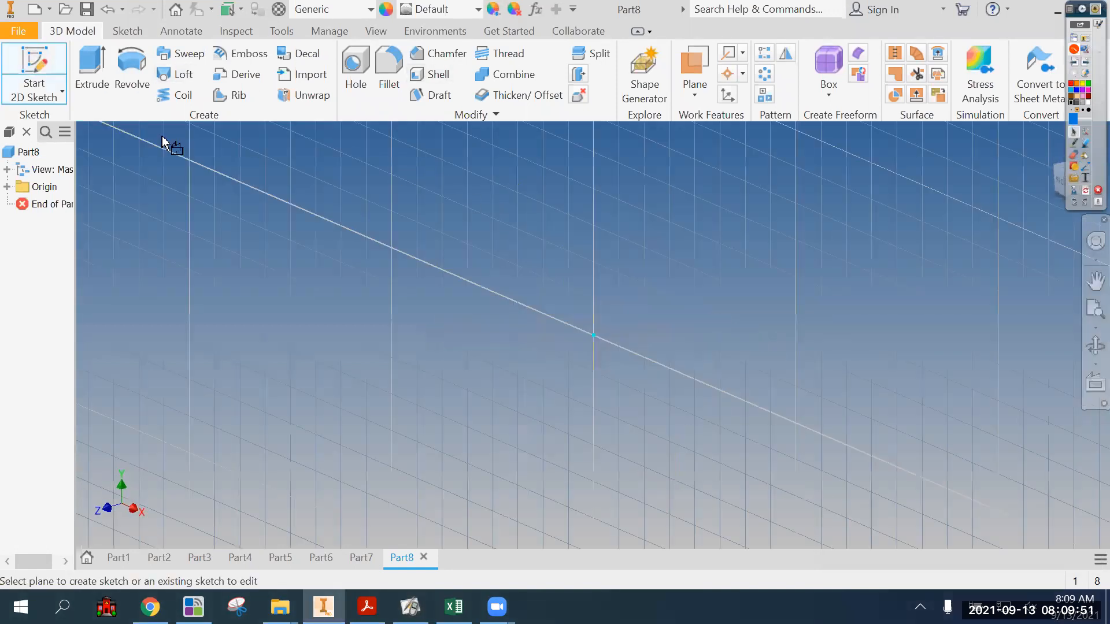
pyautogui.click(213, 62)
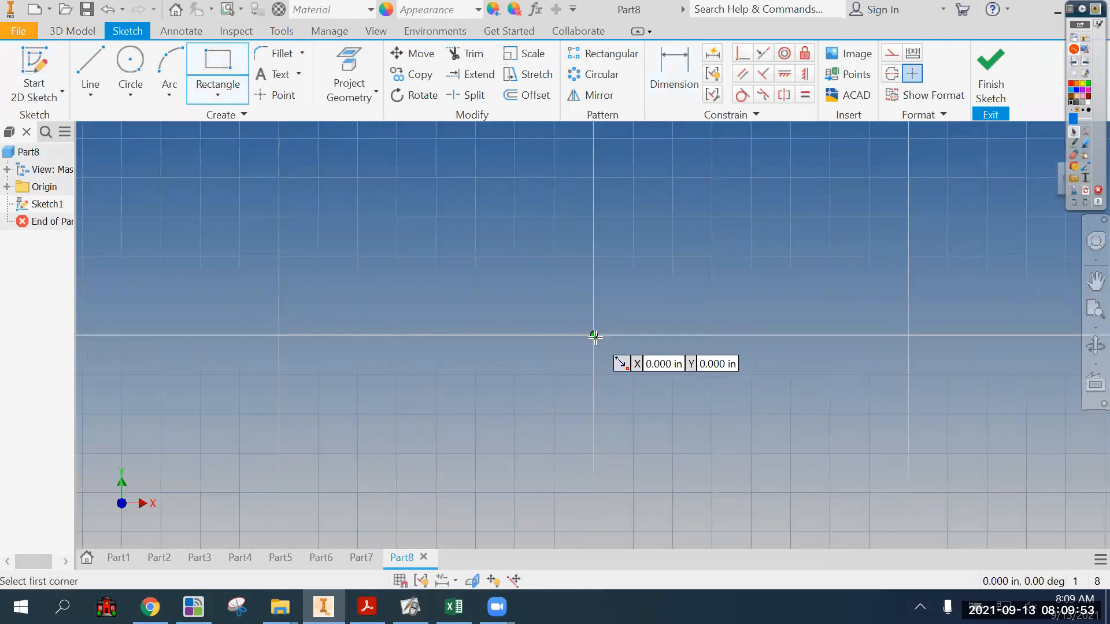
pyautogui.click(594, 335)
pyautogui.click(768, 211)
# - Dimension the rectangle 9 in wide and 6 in high
pyautogui.click(677, 81)
pyautogui.click(680, 336)
pyautogui.click(680, 371)
pyautogui.write('8')
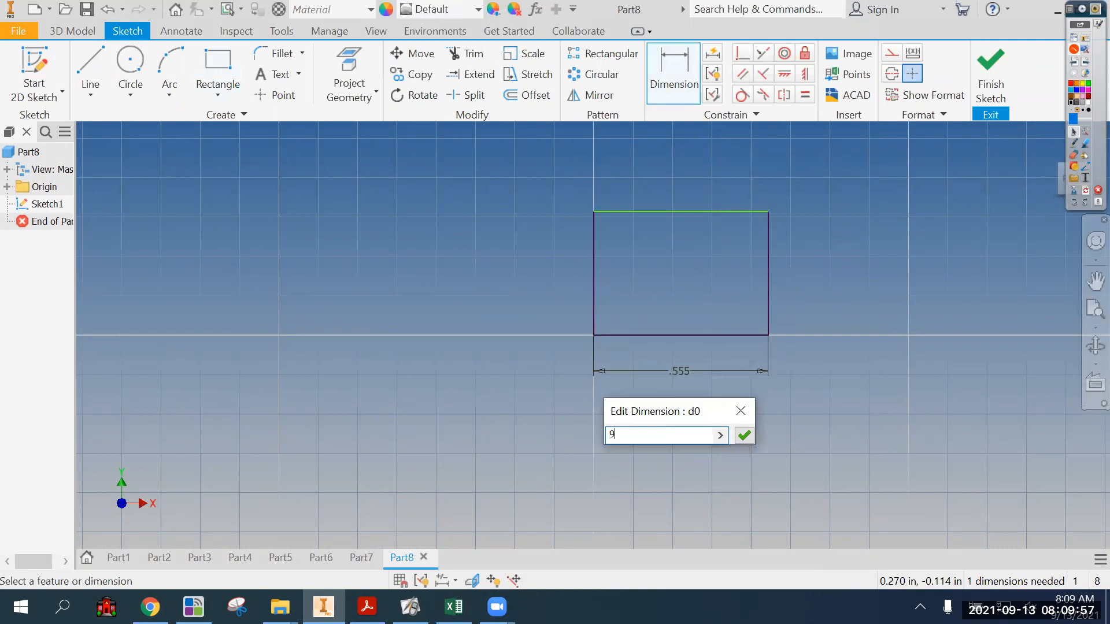
pyautogui.press('Return')
pyautogui.click(594, 279)
pyautogui.click(544, 278)
pyautogui.write('6')
pyautogui.press('Return')
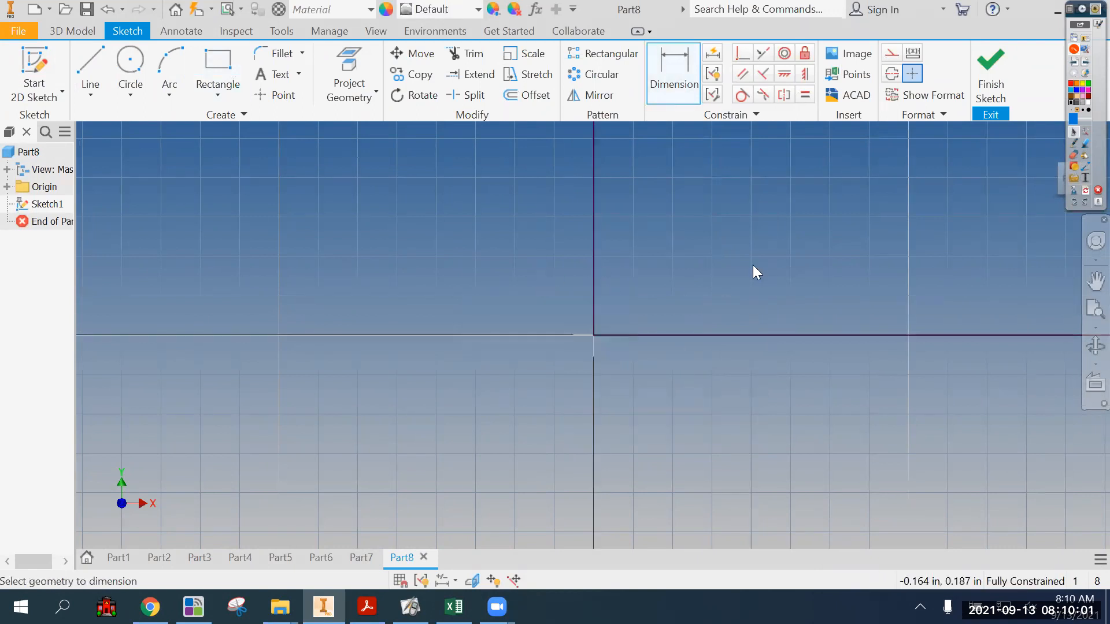
# - Finish the sketch and extrude the 9 by 6 in rectangle 5 in into a solid block
pyautogui.click(991, 63)
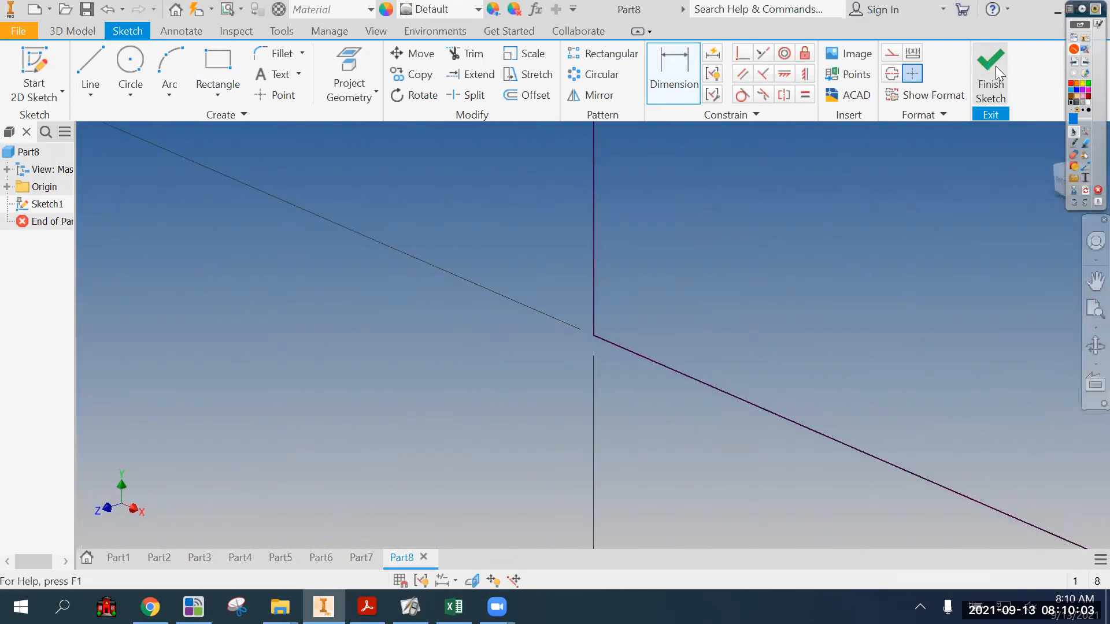
pyautogui.click(93, 64)
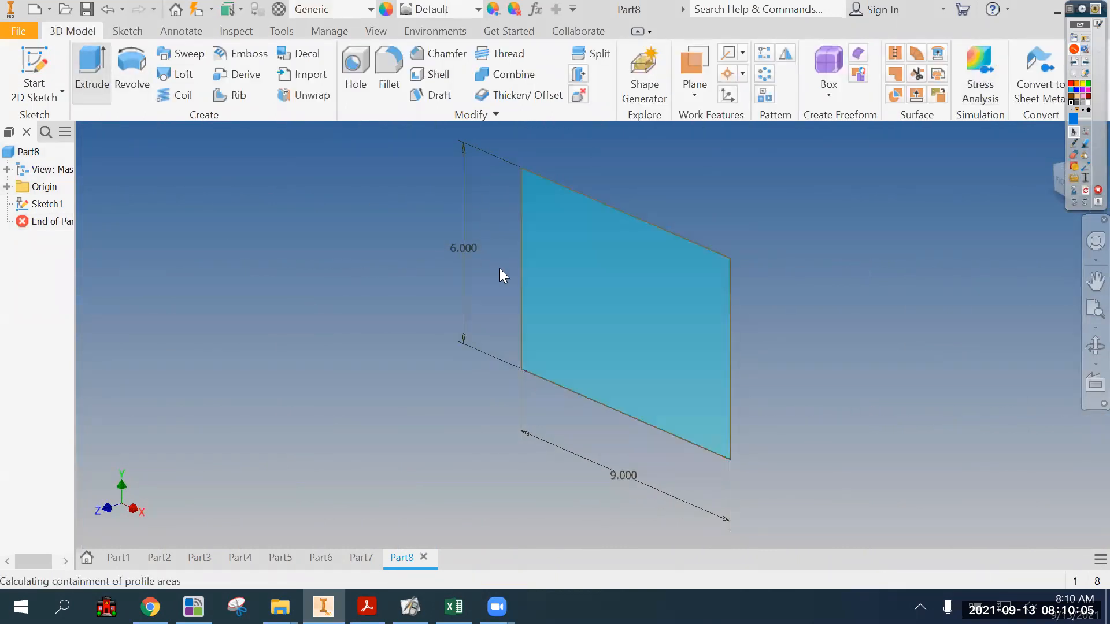
pyautogui.write('5')
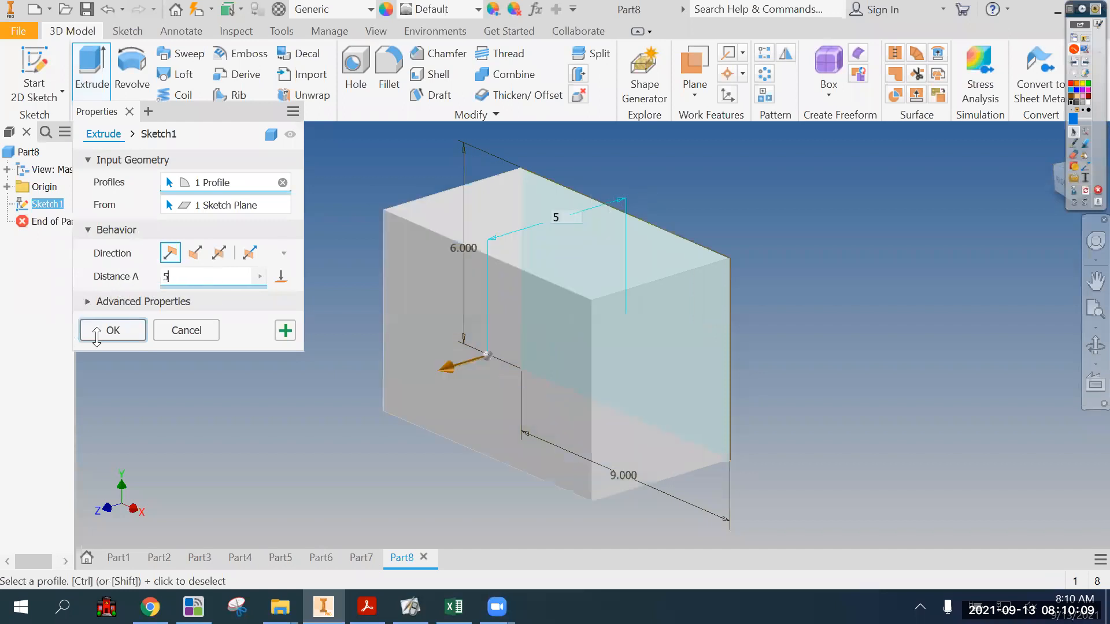
pyautogui.click(110, 330)
# - Outline the lower end notch in red on figure H and on the block's front face, and clear the marks
pyautogui.click(367, 607)
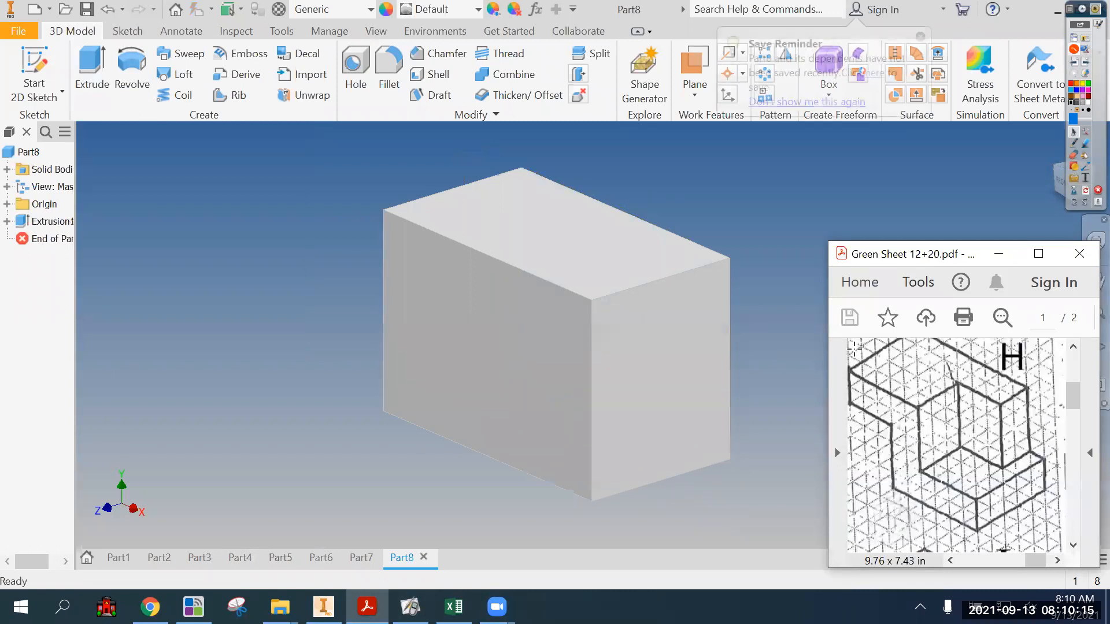
pyautogui.click(1069, 152)
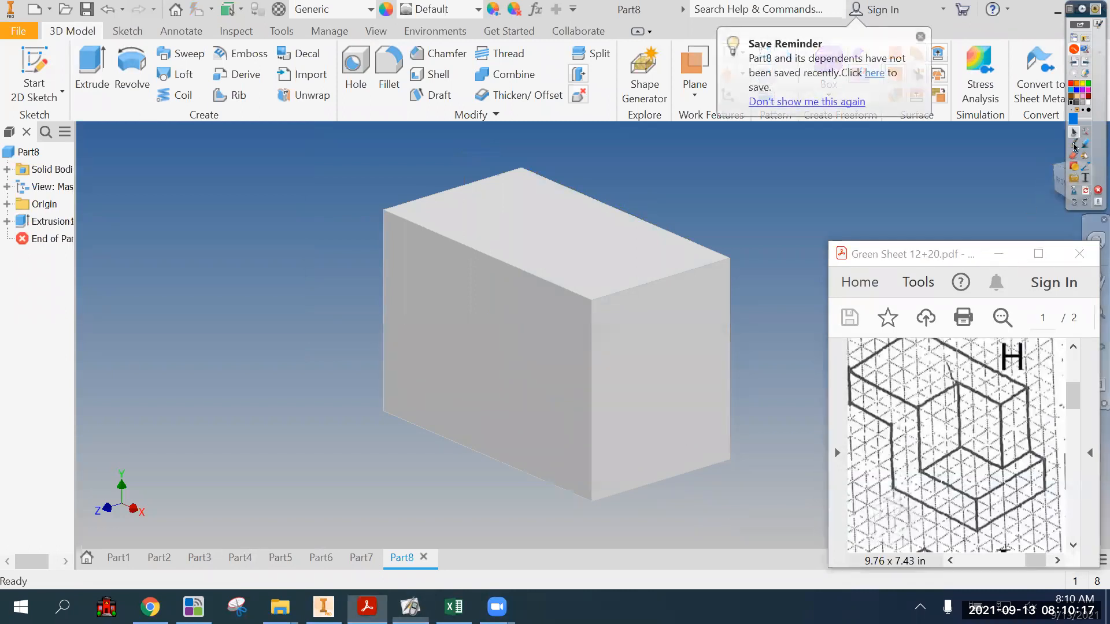
pyautogui.click(1074, 142)
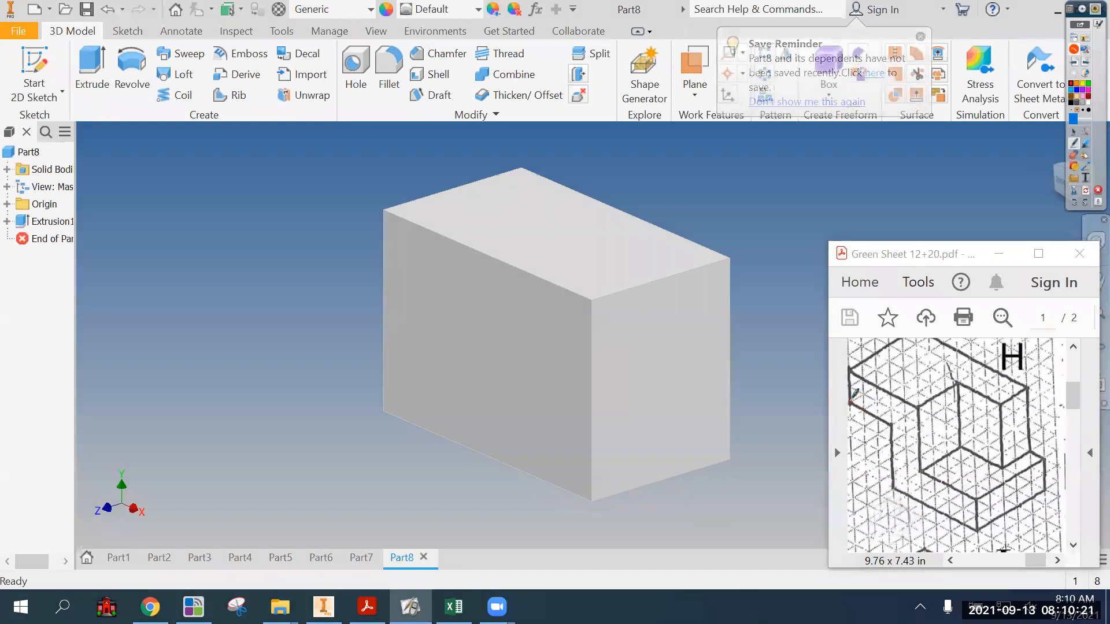
pyautogui.moveTo(386, 413)
pyautogui.mouseDown()
pyautogui.moveTo(387, 283)
pyautogui.moveTo(453, 301)
pyautogui.moveTo(454, 397)
pyautogui.moveTo(422, 421)
pyautogui.mouseUp()
pyautogui.moveTo(854, 405)
pyautogui.mouseDown()
pyautogui.moveTo(891, 410)
pyautogui.moveTo(890, 462)
pyautogui.moveTo(851, 469)
pyautogui.moveTo(857, 393)
pyautogui.mouseUp()
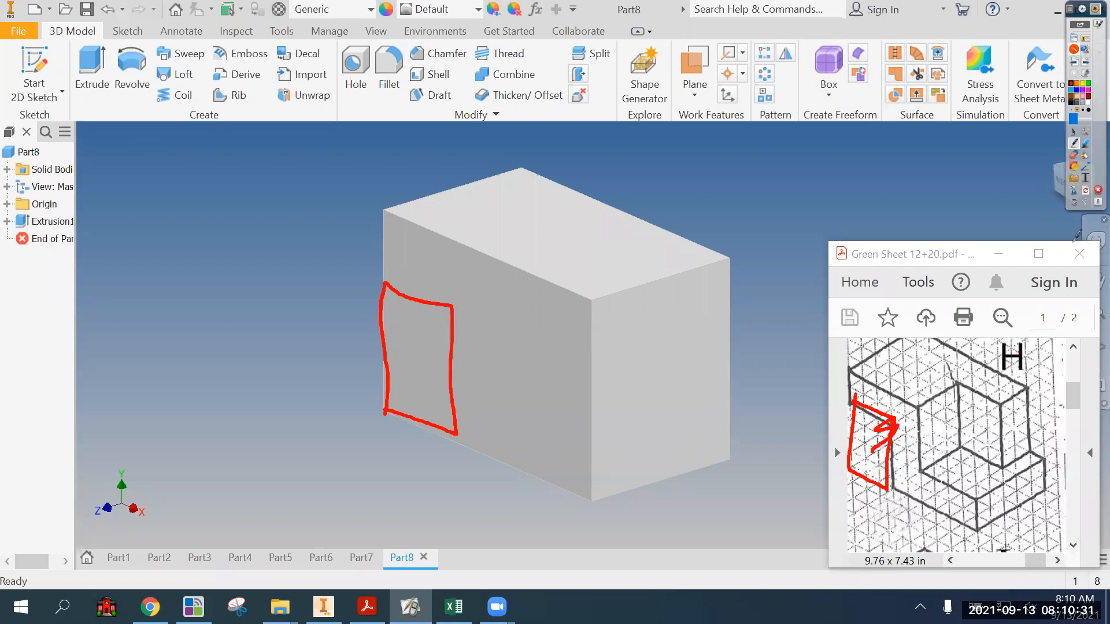
pyautogui.click(1088, 191)
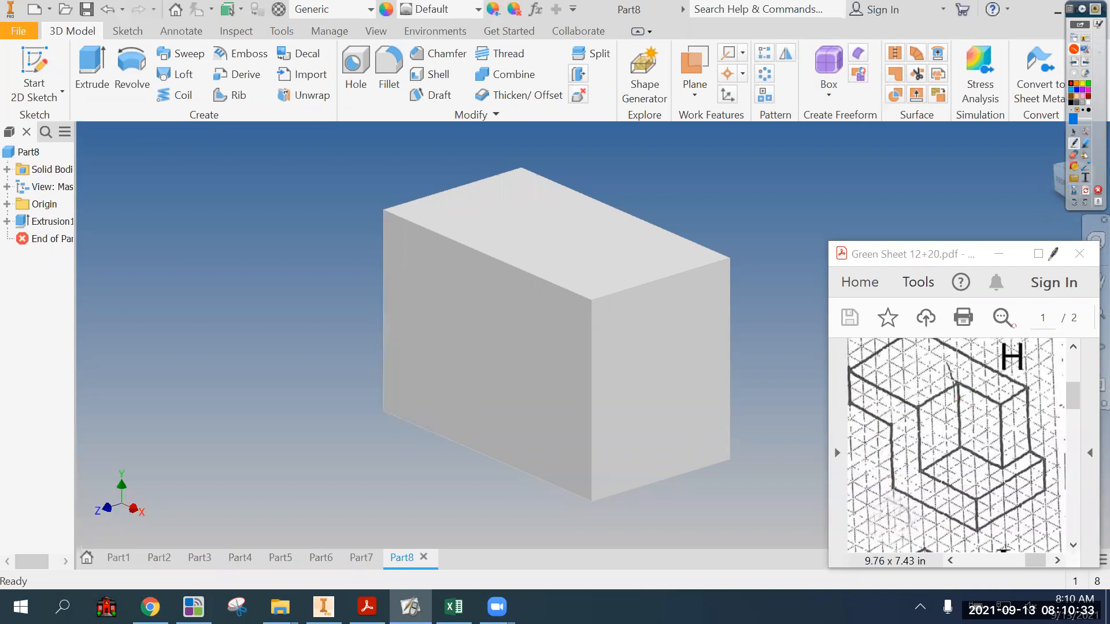
# - Trace figure H's top corner cutout with a downward arrow in red, and clear the marks
pyautogui.moveTo(954, 383)
pyautogui.mouseDown()
pyautogui.moveTo(919, 401)
pyautogui.moveTo(963, 424)
pyautogui.moveTo(1015, 413)
pyautogui.moveTo(961, 386)
pyautogui.moveTo(1022, 405)
pyautogui.mouseUp()
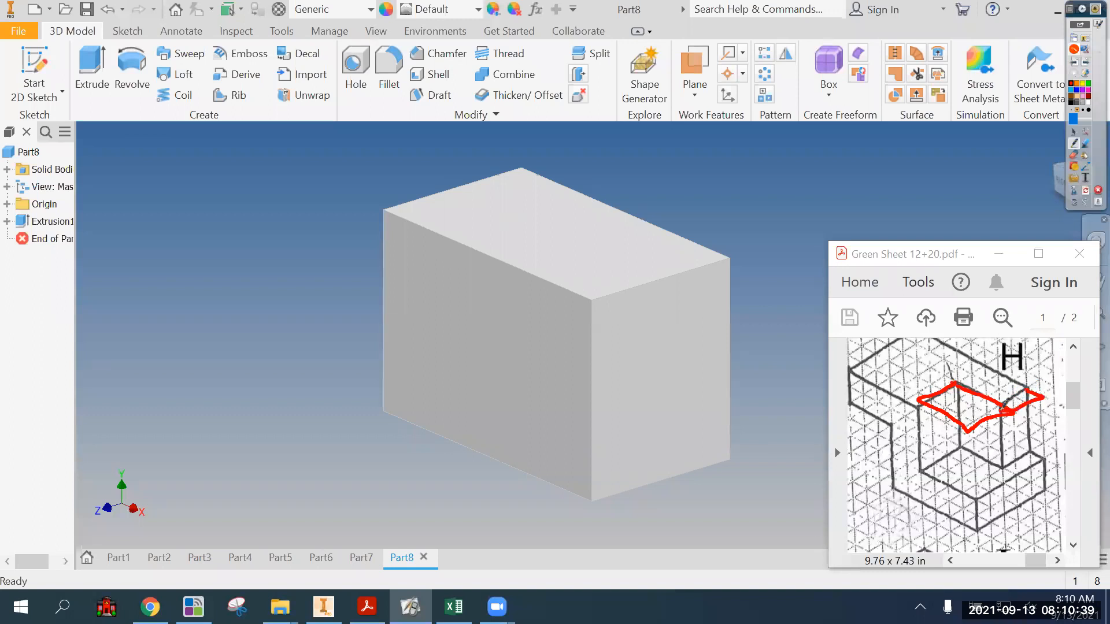
pyautogui.moveTo(943, 429)
pyautogui.mouseDown()
pyautogui.moveTo(952, 477)
pyautogui.moveTo(964, 457)
pyautogui.mouseUp()
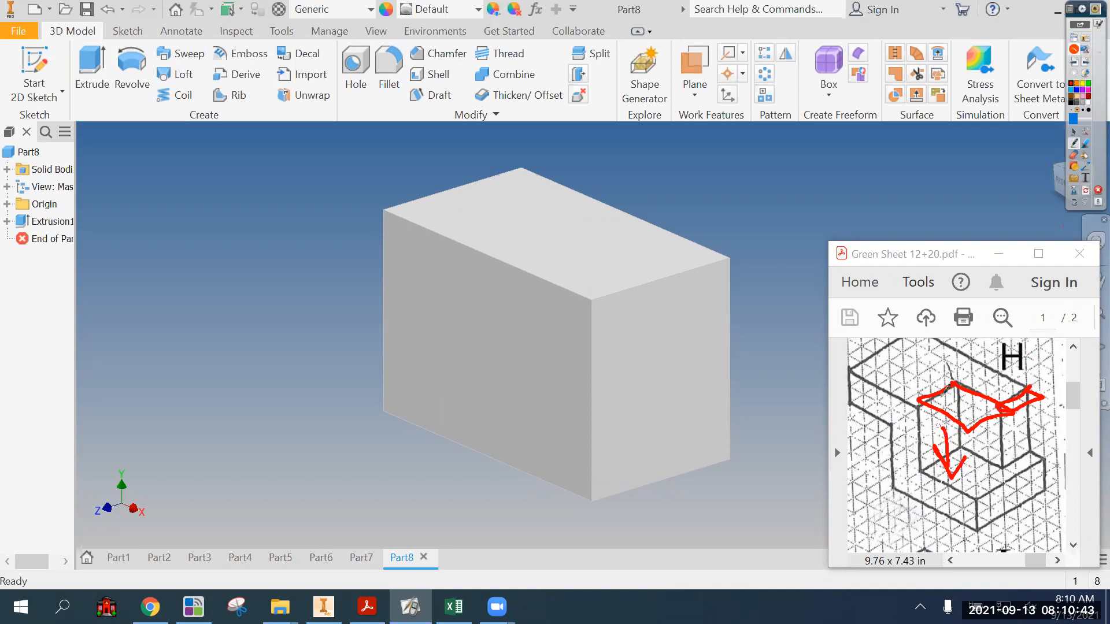
pyautogui.click(1097, 191)
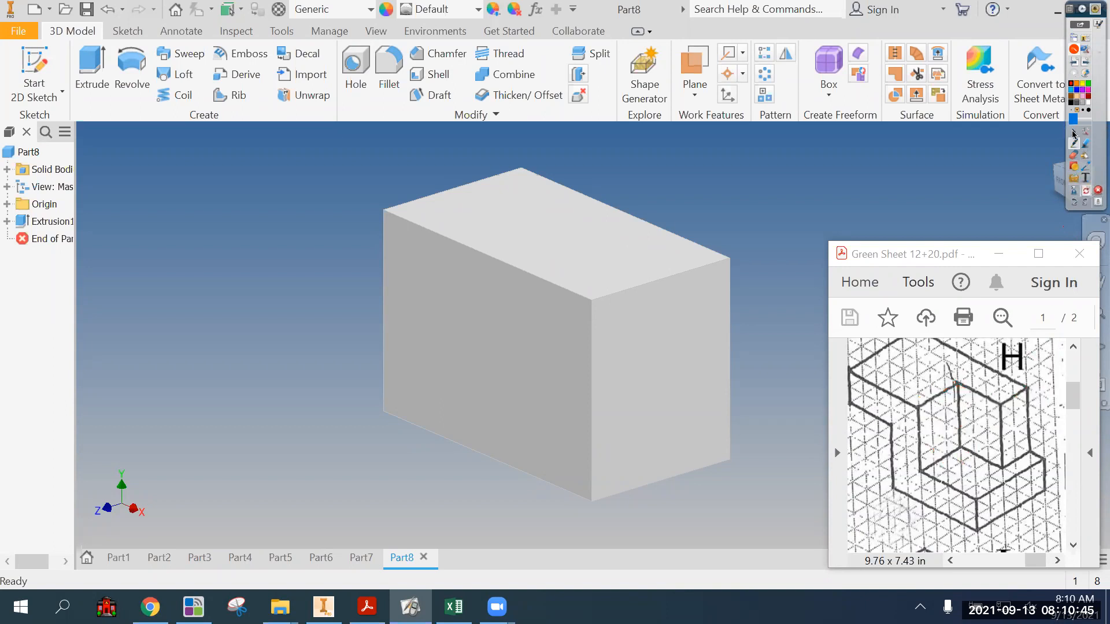
# - Start a sketch on the block's front face and draw a rectangle about 2.5 by 2.9 in from its lower-left corner
pyautogui.click(32, 78)
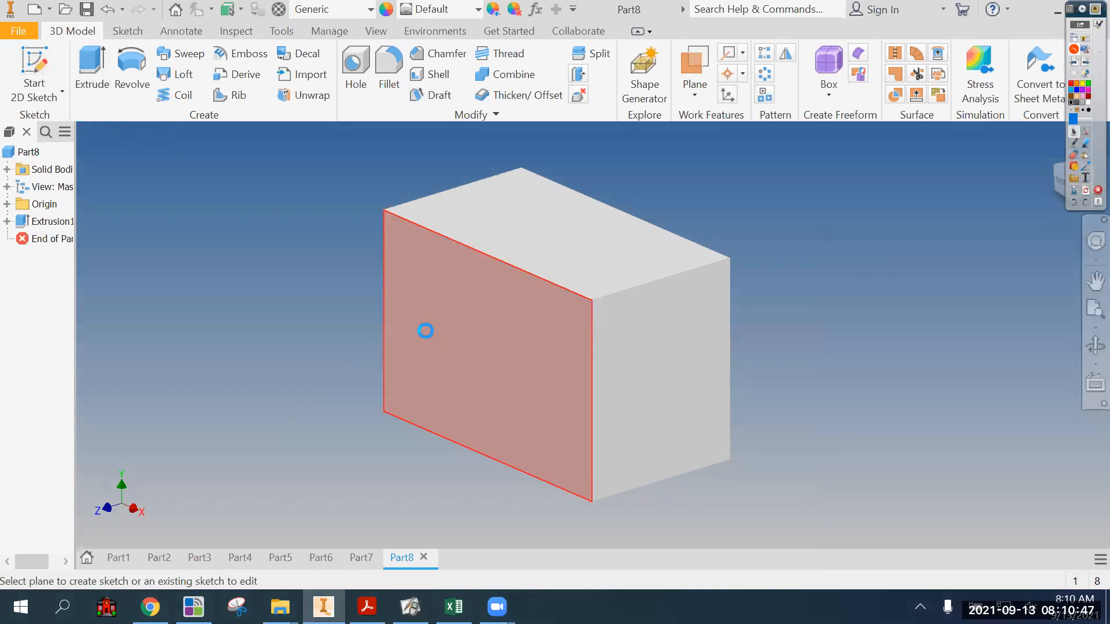
pyautogui.click(452, 354)
pyautogui.press('r')
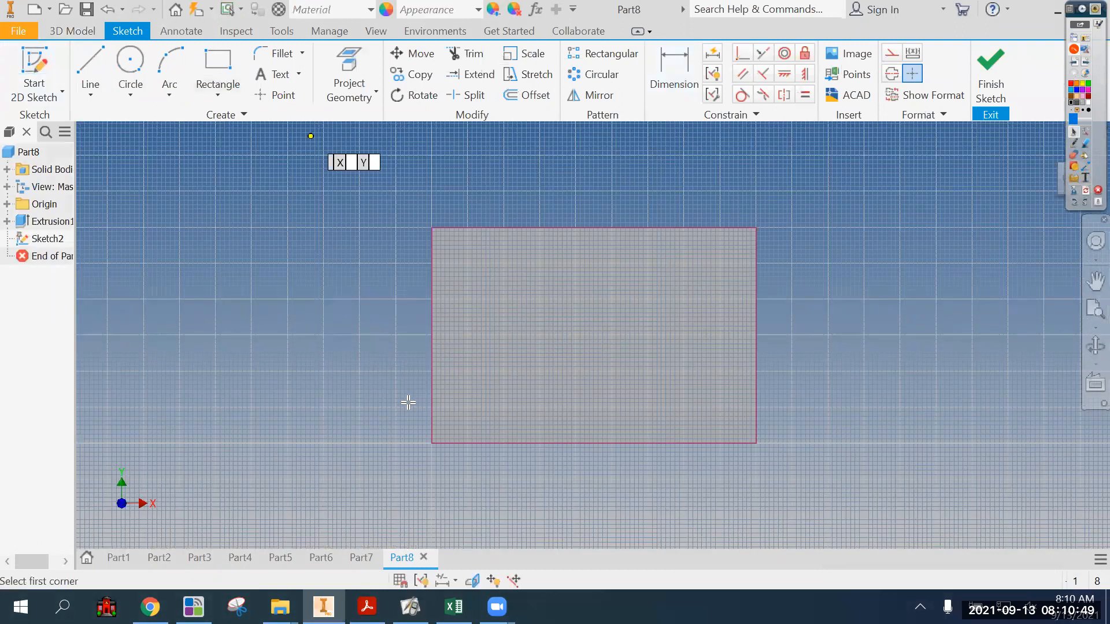
pyautogui.click(431, 442)
pyautogui.click(524, 339)
# - Dimension the corner rectangle on the front face 4 in high and 3 in wide
pyautogui.click(676, 69)
pyautogui.click(524, 377)
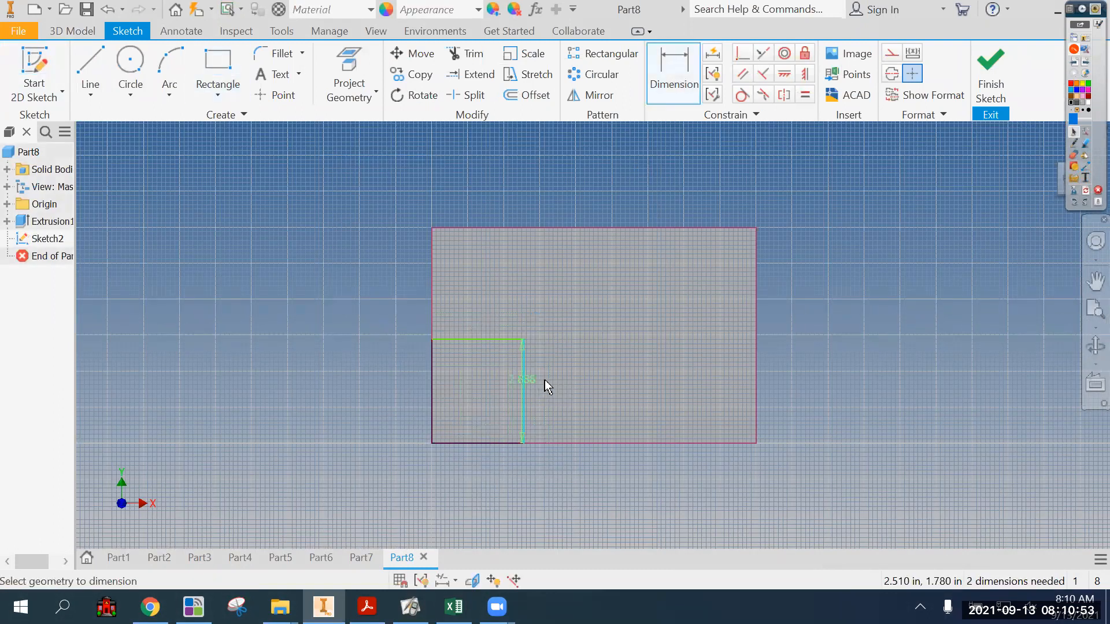
pyautogui.click(540, 377)
pyautogui.write('4')
pyautogui.press('Return')
pyautogui.click(483, 300)
pyautogui.click(470, 328)
pyautogui.write('3')
pyautogui.press('Return')
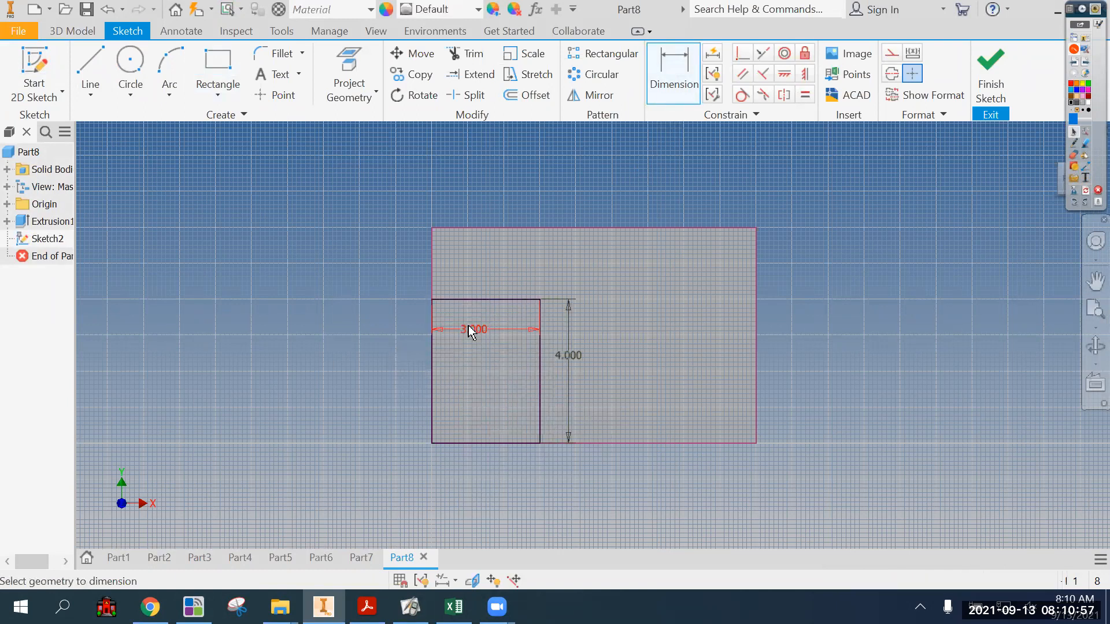
# - Finish the sketch and cut the 3 by 4 in rectangle through the whole block with an Extrude
pyautogui.click(991, 75)
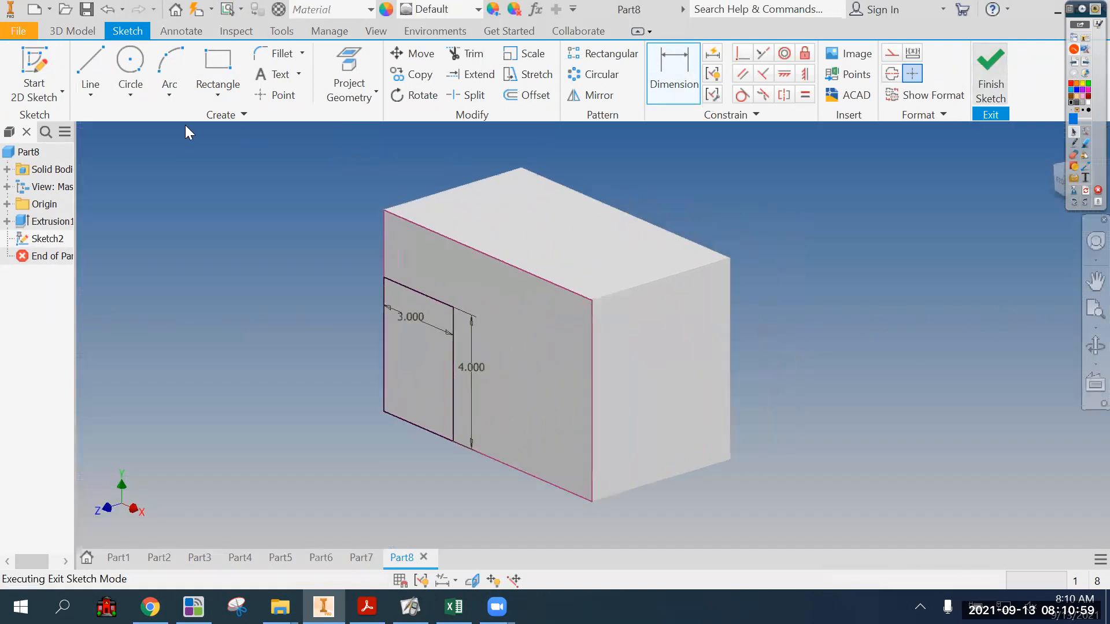
pyautogui.click(105, 73)
pyautogui.click(421, 396)
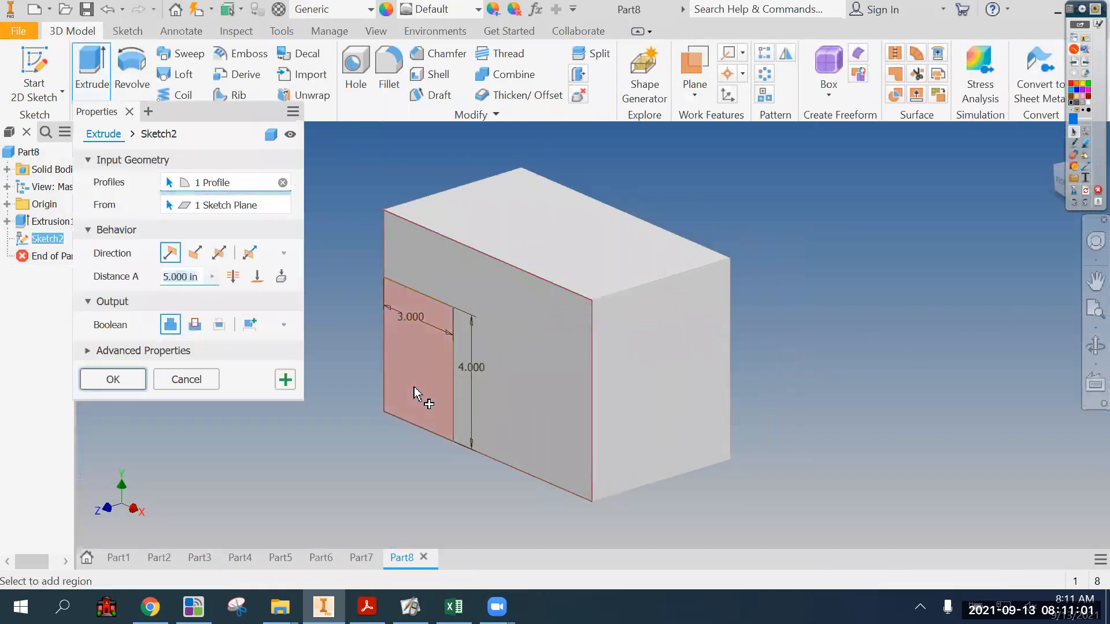
pyautogui.click(195, 324)
pyautogui.click(233, 277)
pyautogui.click(126, 382)
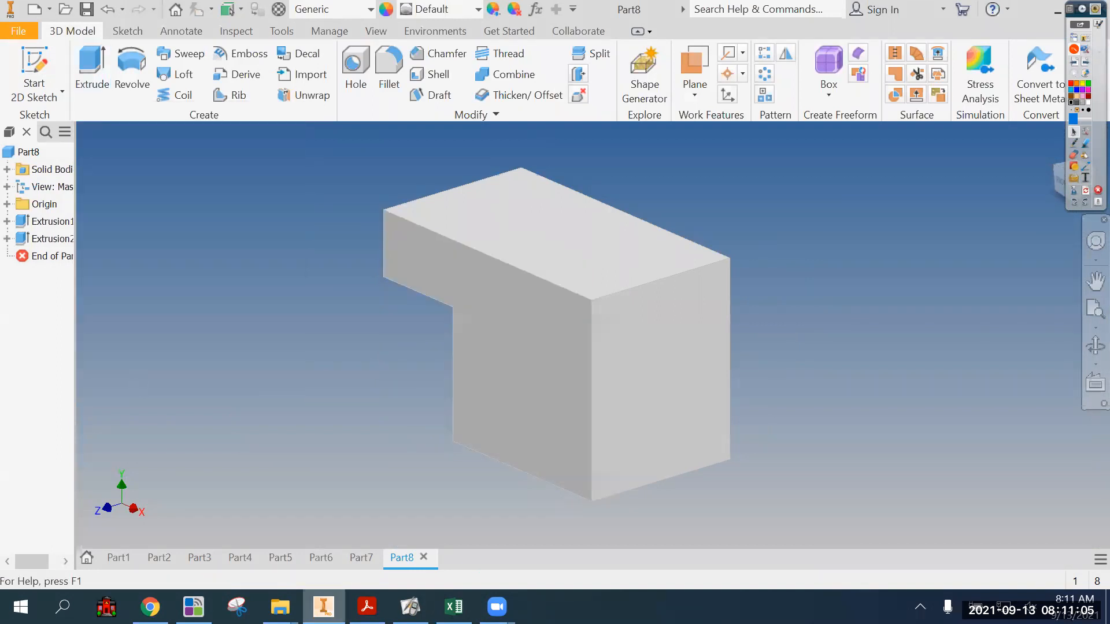
# - Compare figure H's lower ledge with the model by outlining the cutout area in red on both, and clear the marks
pyautogui.click(367, 607)
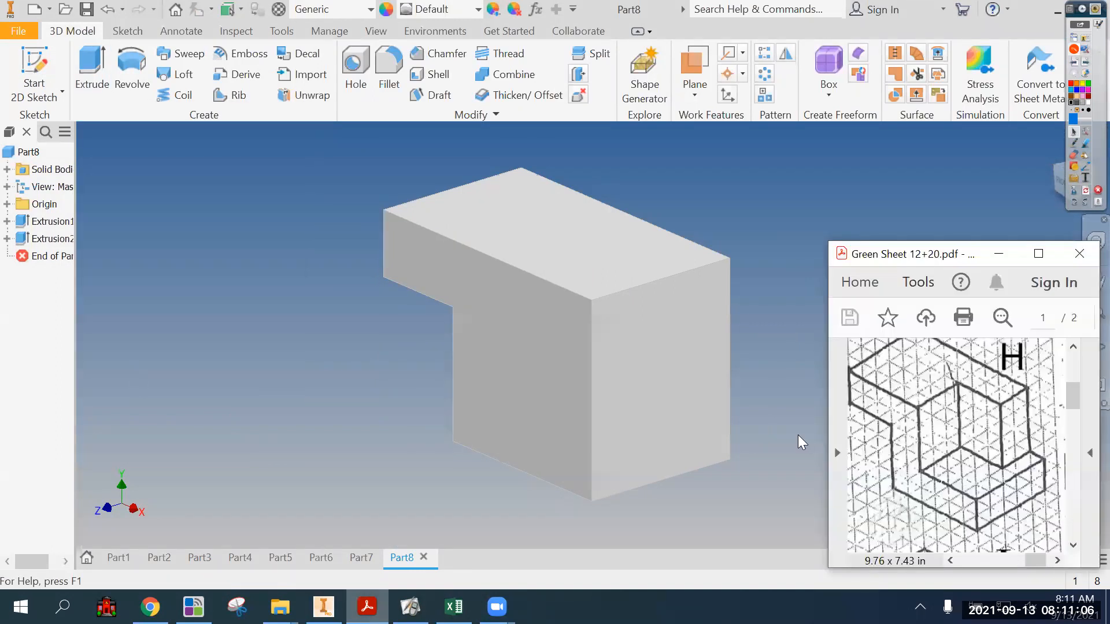
pyautogui.click(1074, 145)
pyautogui.click(524, 270)
pyautogui.moveTo(524, 270)
pyautogui.mouseDown()
pyautogui.moveTo(592, 307)
pyautogui.moveTo(652, 263)
pyautogui.moveTo(619, 233)
pyautogui.moveTo(532, 264)
pyautogui.mouseUp()
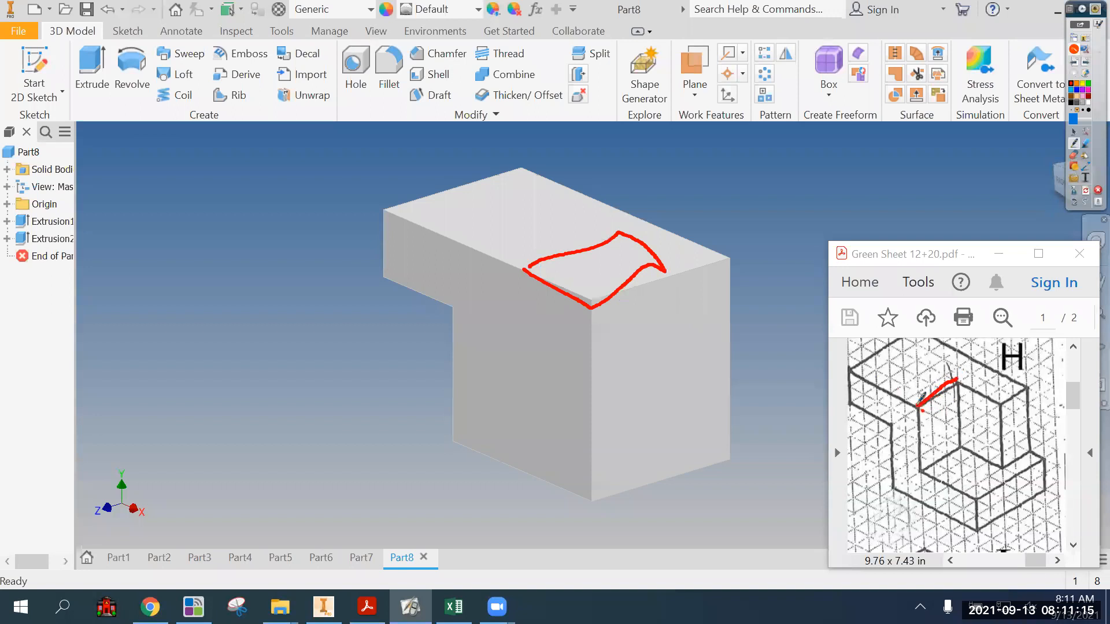
pyautogui.moveTo(1002, 468)
pyautogui.mouseDown()
pyautogui.moveTo(1044, 457)
pyautogui.moveTo(972, 503)
pyautogui.moveTo(928, 467)
pyautogui.moveTo(969, 445)
pyautogui.moveTo(994, 467)
pyautogui.mouseUp()
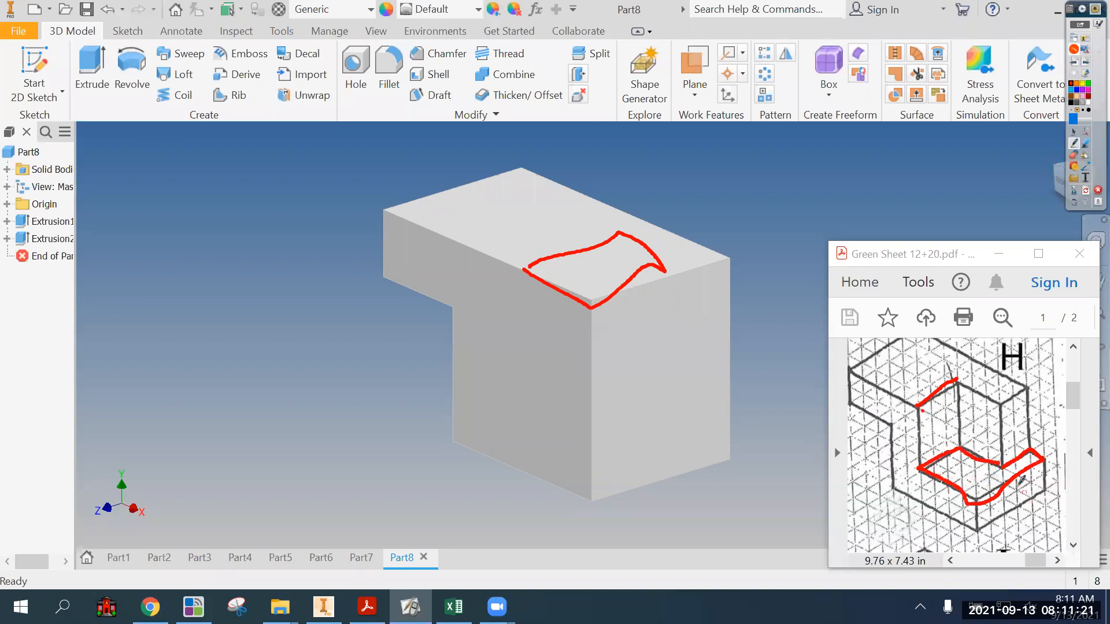
pyautogui.moveTo(717, 261)
pyautogui.mouseDown()
pyautogui.moveTo(658, 272)
pyautogui.moveTo(636, 380)
pyautogui.moveTo(673, 373)
pyautogui.mouseUp()
pyautogui.moveTo(938, 393)
pyautogui.mouseDown()
pyautogui.moveTo(925, 442)
pyautogui.moveTo(951, 412)
pyautogui.mouseUp()
pyautogui.click(1086, 191)
# - Outline the large and small corner cutout rectangles in red on figure H and the model's top face, and clear them
pyautogui.moveTo(927, 462)
pyautogui.mouseDown()
pyautogui.moveTo(959, 446)
pyautogui.moveTo(1004, 467)
pyautogui.moveTo(920, 469)
pyautogui.mouseUp()
pyautogui.moveTo(585, 294)
pyautogui.mouseDown()
pyautogui.moveTo(662, 282)
pyautogui.moveTo(572, 228)
pyautogui.moveTo(526, 252)
pyautogui.moveTo(589, 301)
pyautogui.mouseUp()
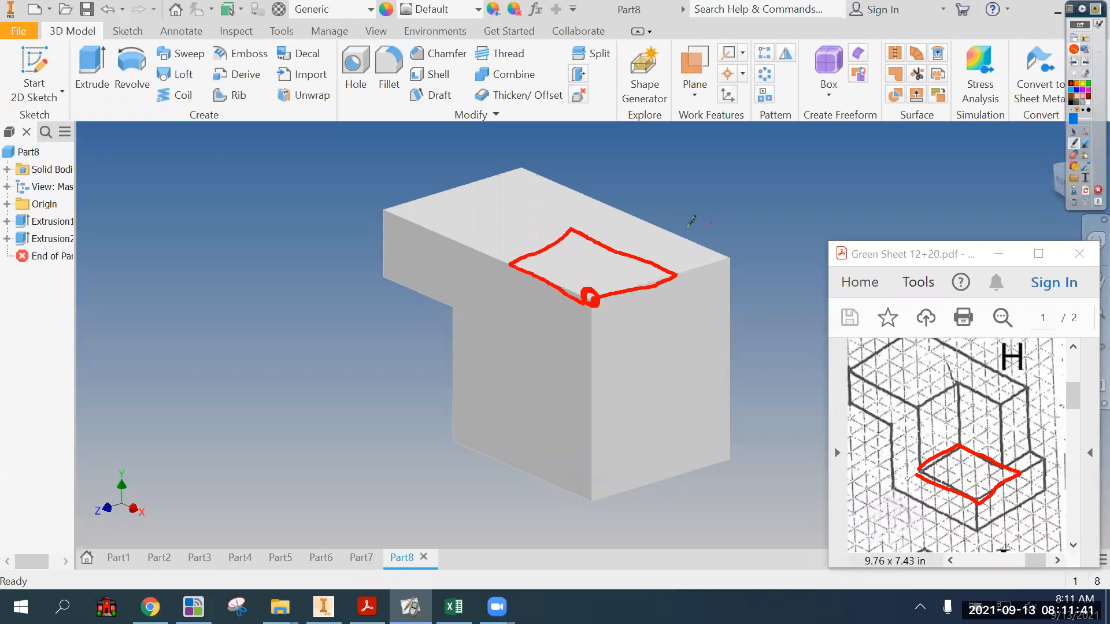
pyautogui.moveTo(1052, 455); pyautogui.dragTo(1055, 472)
pyautogui.moveTo(1012, 466); pyautogui.dragTo(1048, 487)
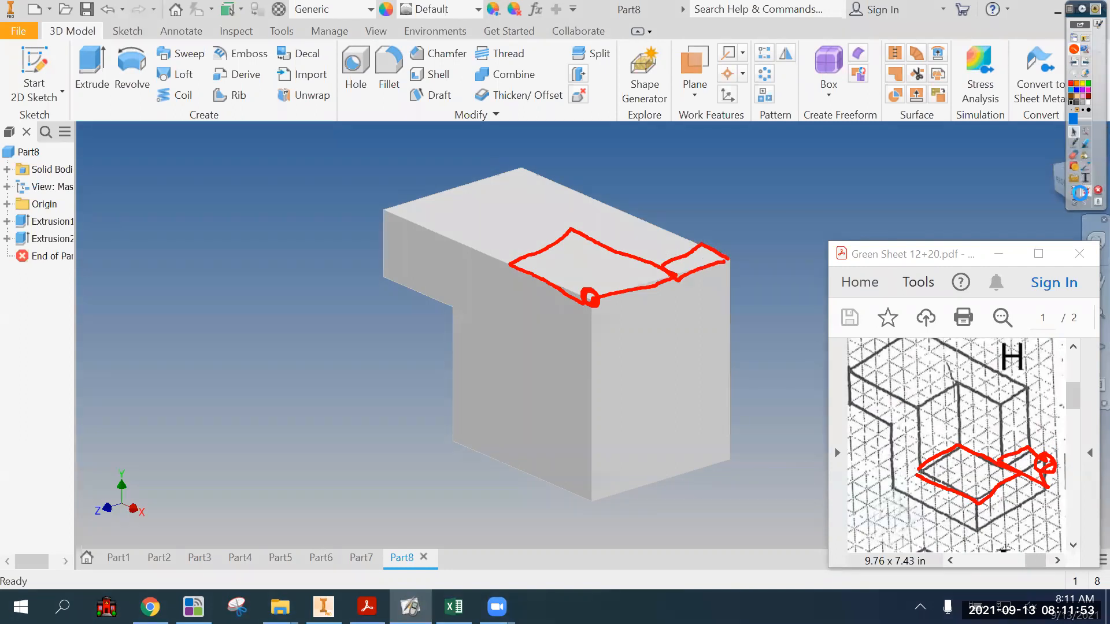
pyautogui.click(1081, 193)
# - Start a sketch on the block's top face and draw a rectangle inward from its front right corner
pyautogui.click(27, 61)
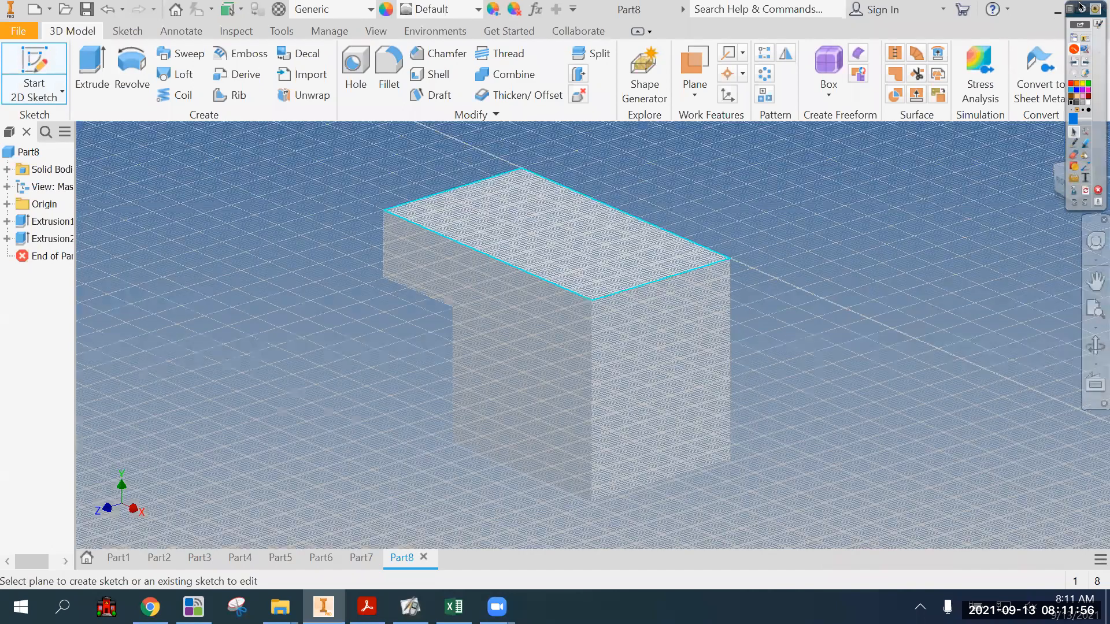
pyautogui.click(1082, 8)
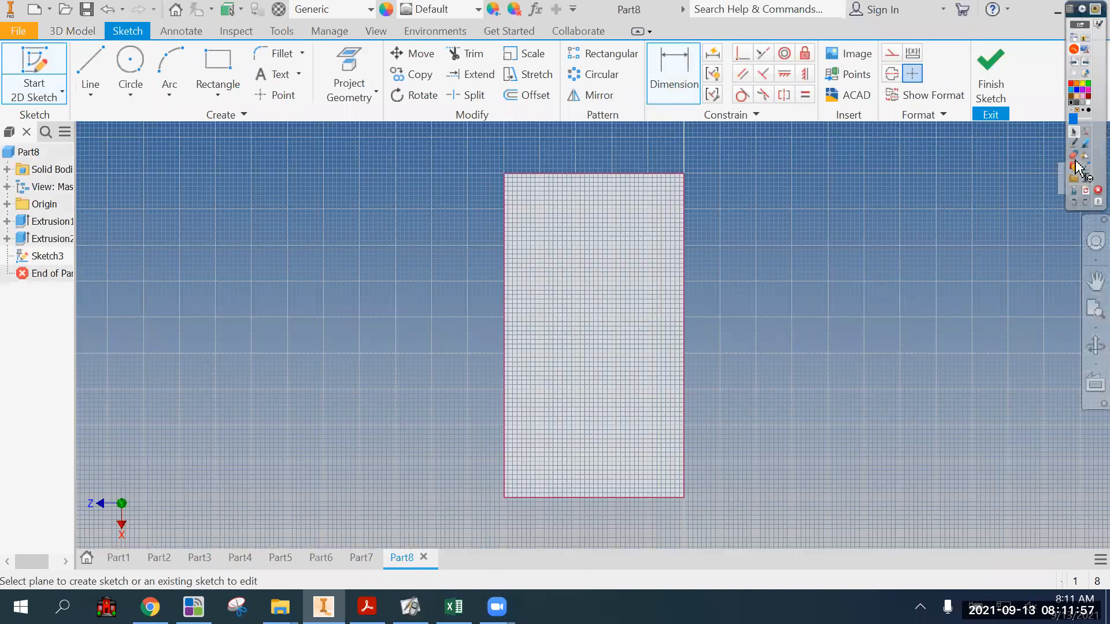
pyautogui.click(1083, 155)
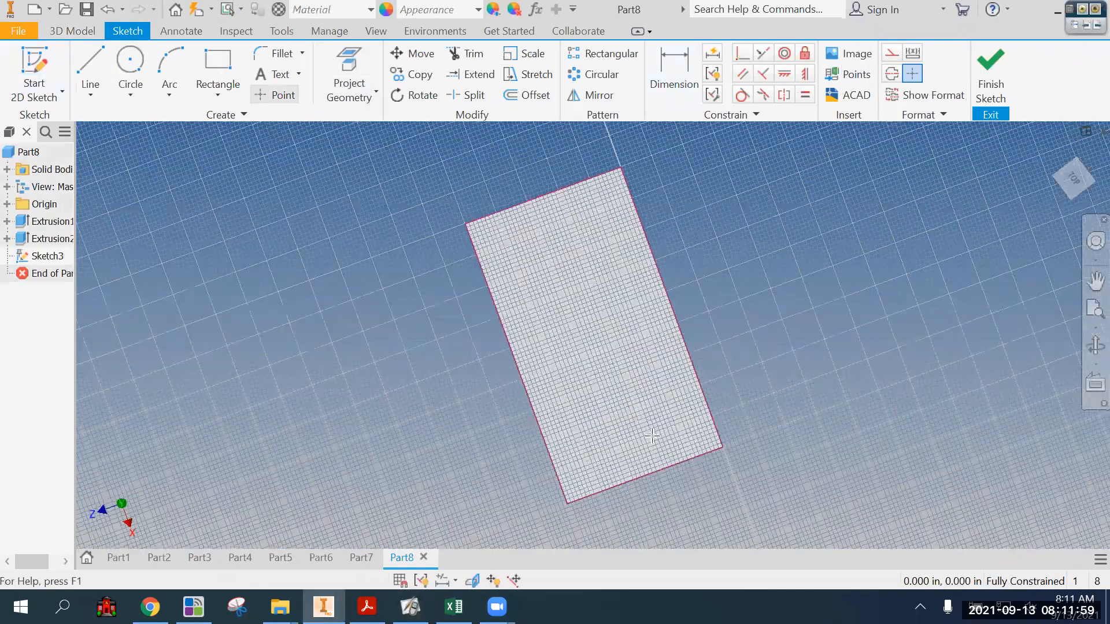
pyautogui.press('r')
pyautogui.click(750, 409)
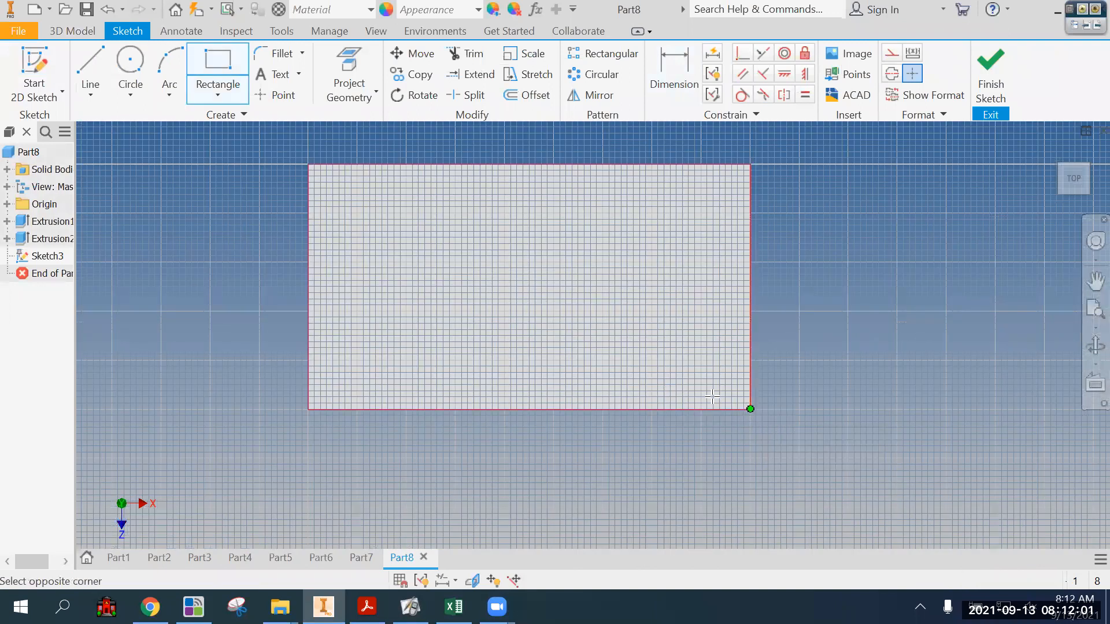
pyautogui.click(587, 301)
# - Dimension the front corner rectangle 4 in along the block's length and 3 in across its depth
pyautogui.press('d')
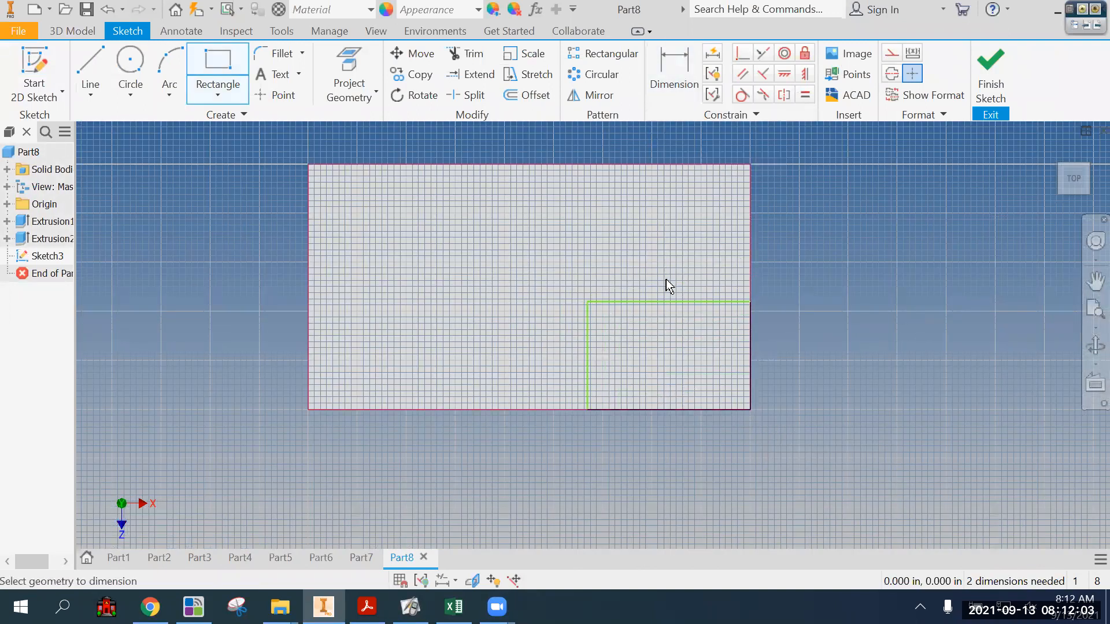
pyautogui.click(667, 302)
pyautogui.click(651, 333)
pyautogui.write('4')
pyautogui.press('Return')
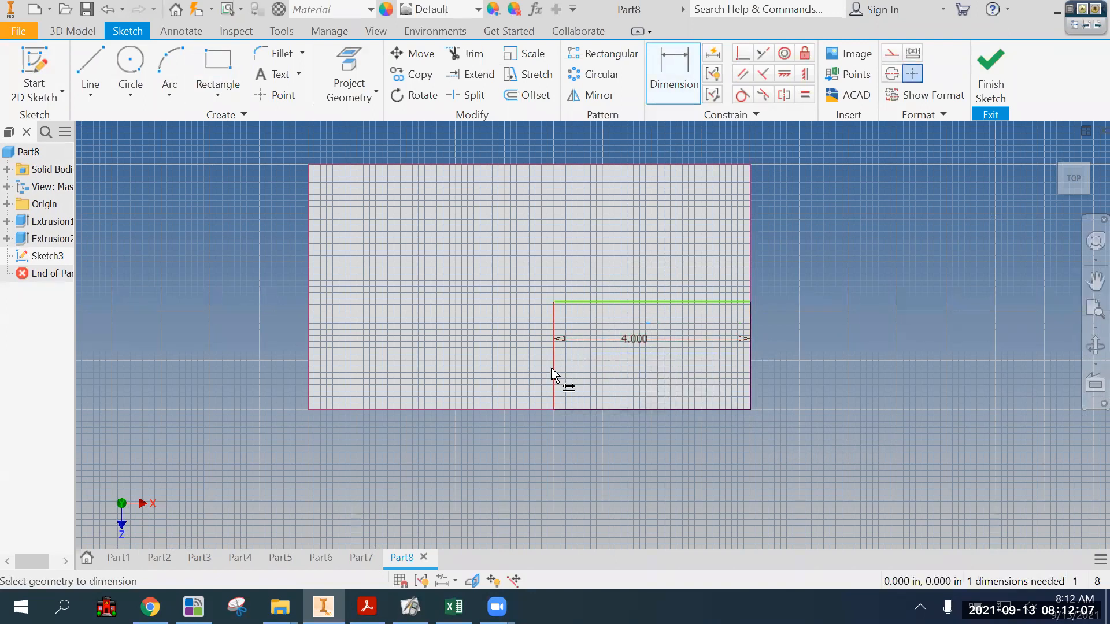
pyautogui.click(531, 376)
pyautogui.write('3')
pyautogui.press('Return')
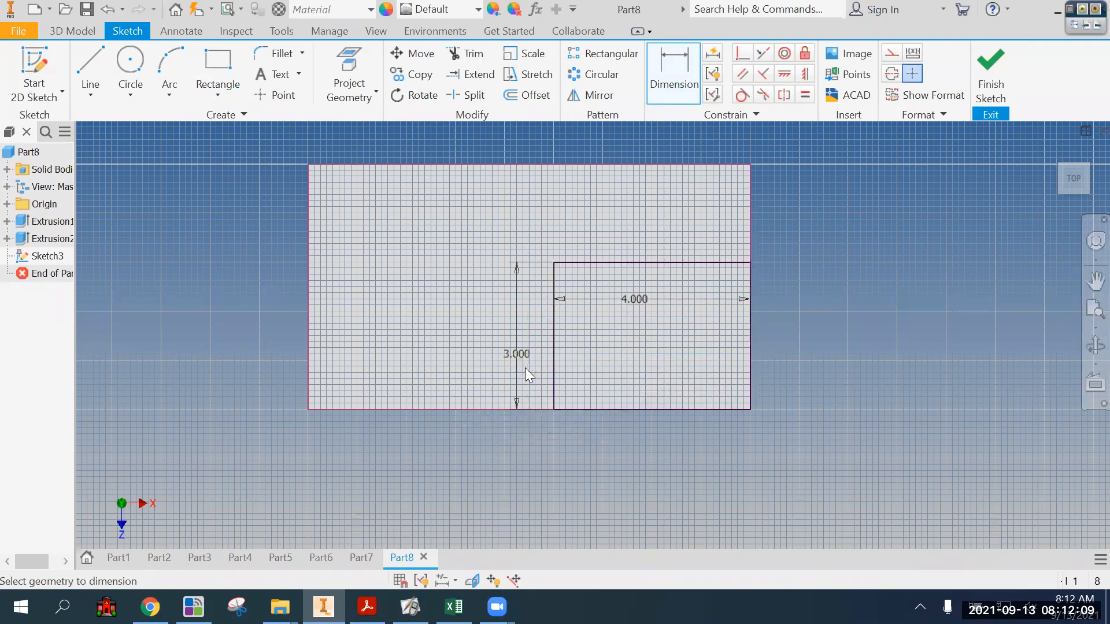
# - Draw a second rectangle about 1.1 in wide from the back right corner to the upper edge of the 4 by 3 in rectangle
pyautogui.click(217, 64)
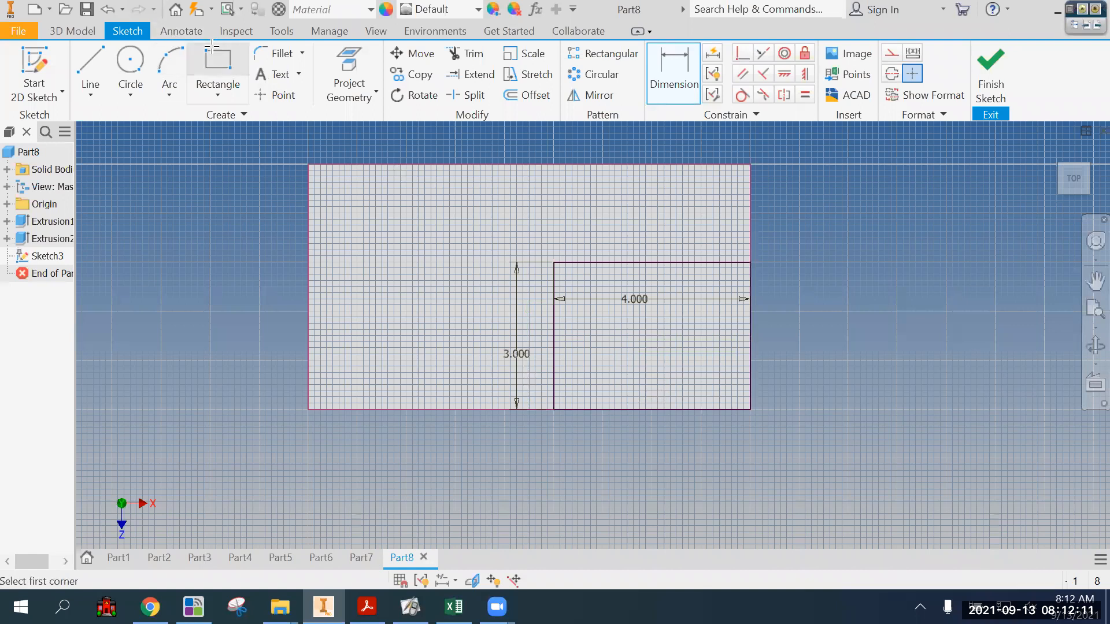
pyautogui.click(751, 164)
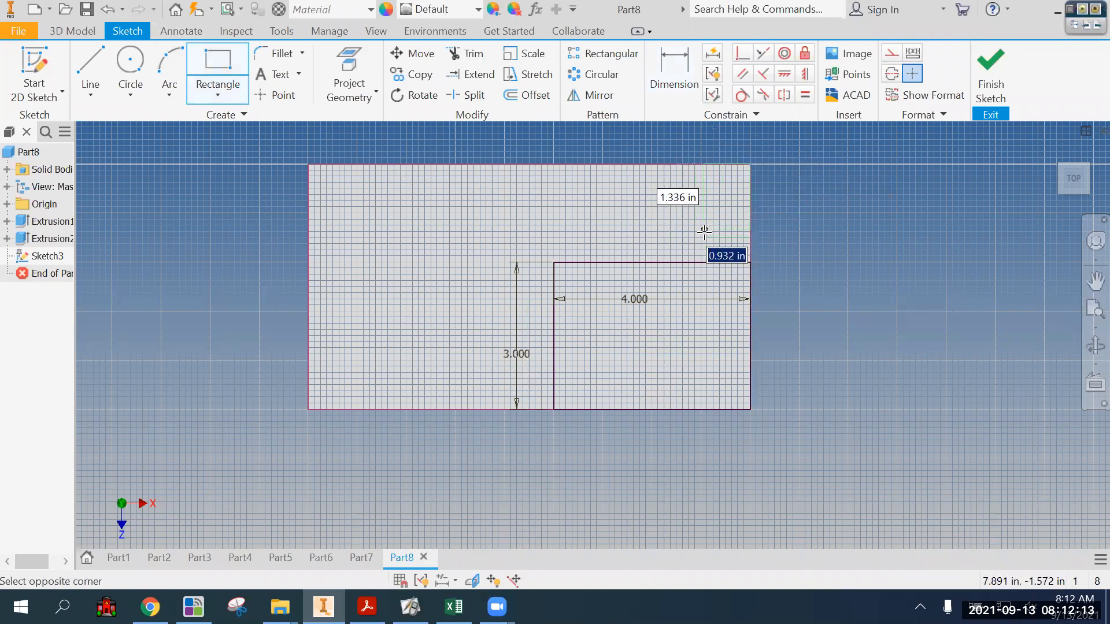
pyautogui.scroll(-2, 703, 242)
pyautogui.scroll(3, 704, 243)
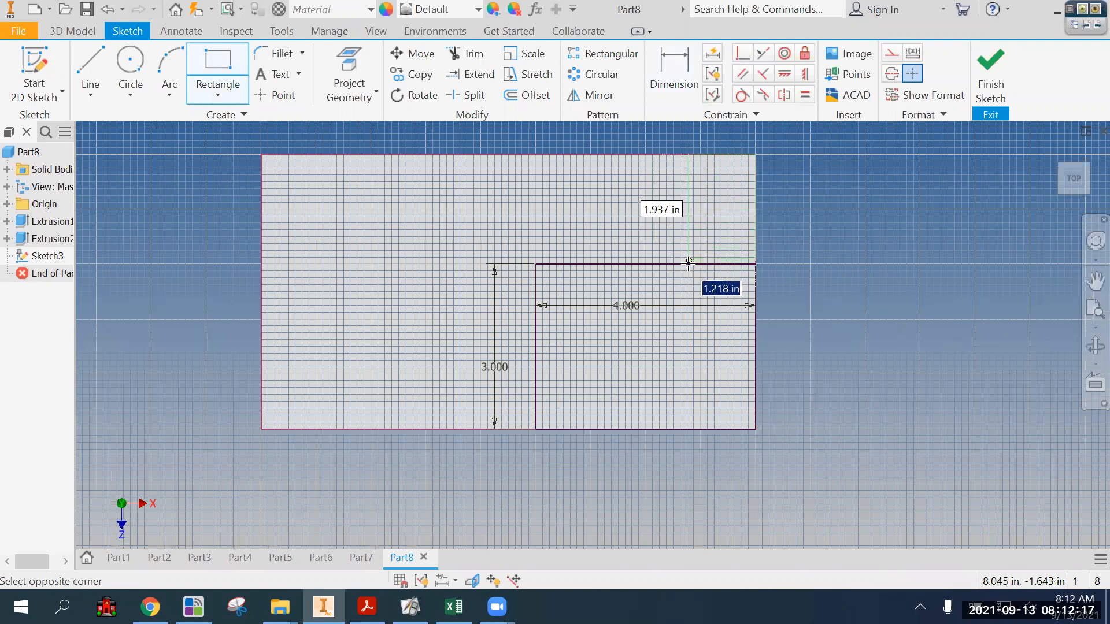
pyautogui.scroll(2, 689, 263)
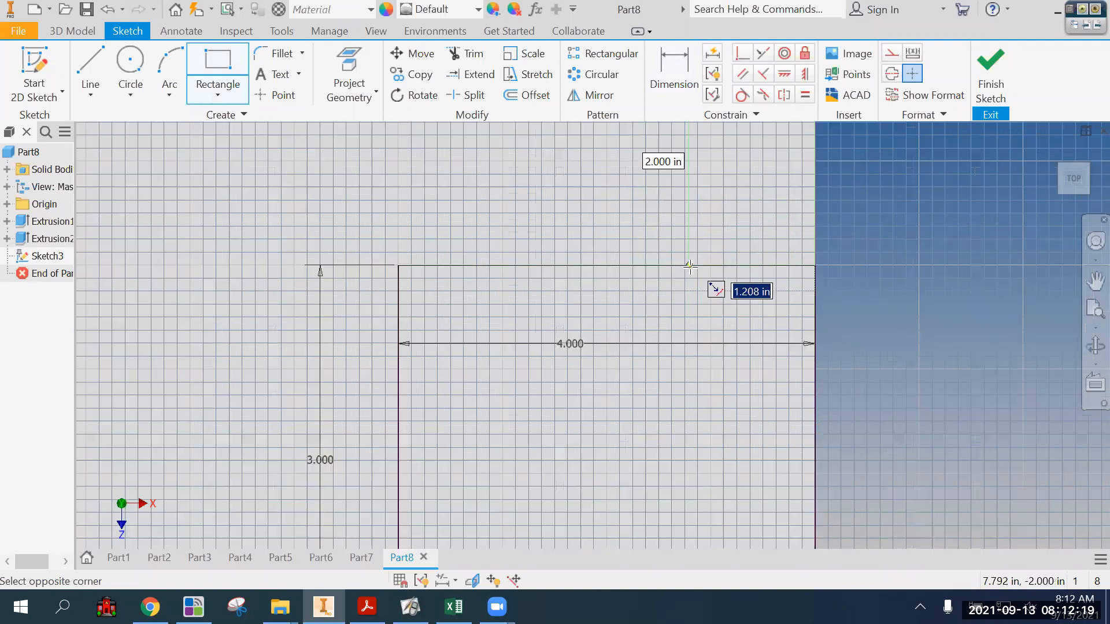
pyautogui.scroll(-2, 693, 265)
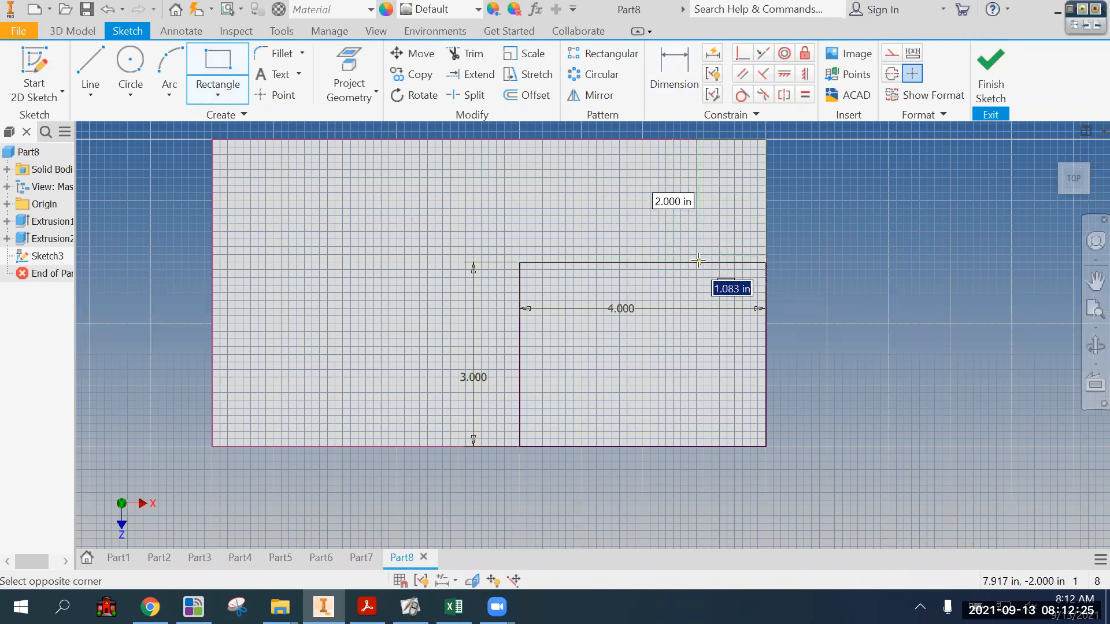
pyautogui.click(699, 262)
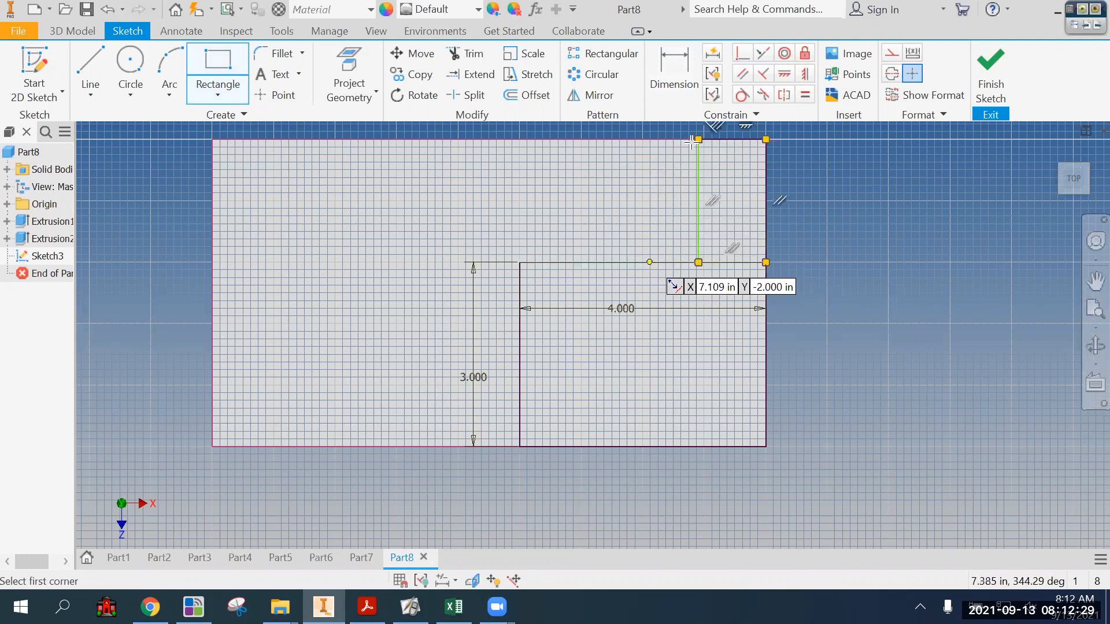
pyautogui.click(674, 75)
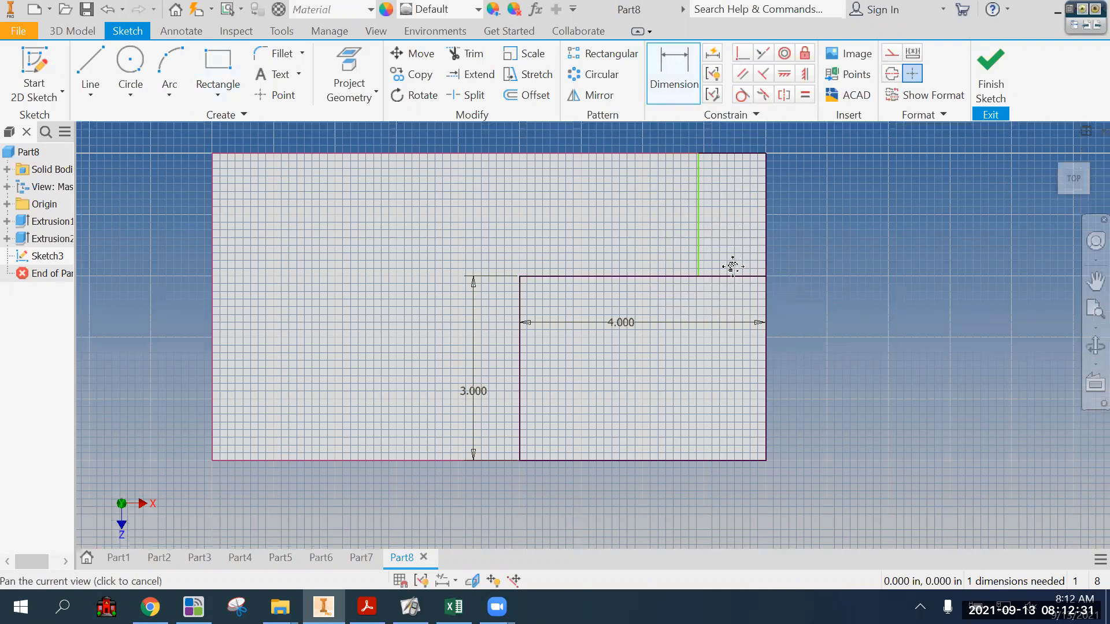
pyautogui.rightClick(813, 241)
pyautogui.click(858, 240)
pyautogui.moveTo(689, 269)
pyautogui.mouseDown()
pyautogui.moveTo(718, 281)
pyautogui.moveTo(690, 272)
pyautogui.mouseUp()
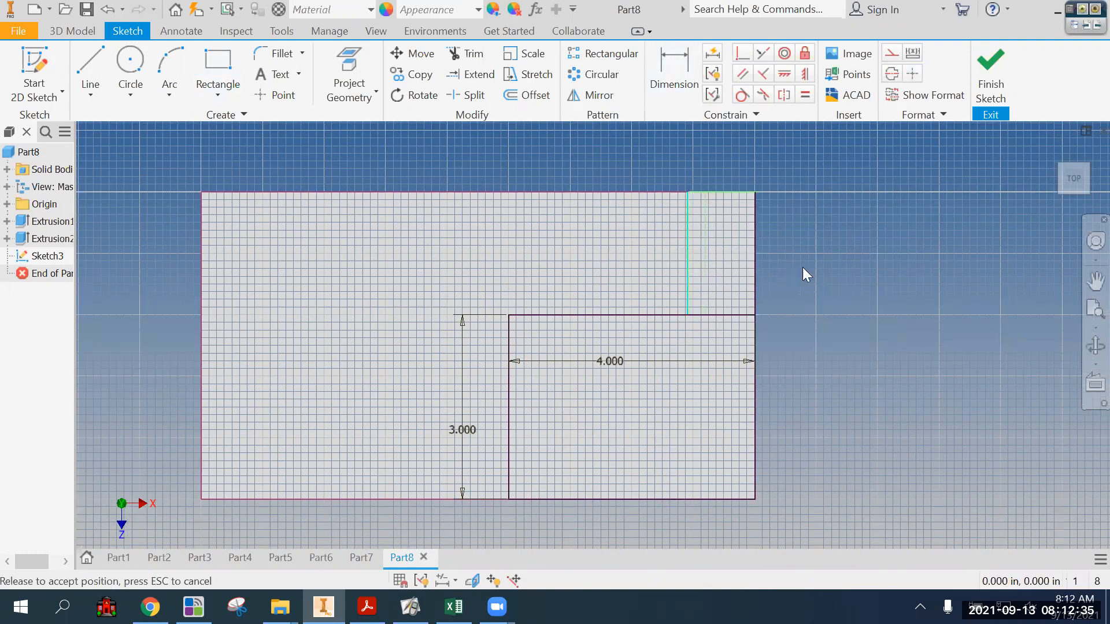
pyautogui.click(678, 70)
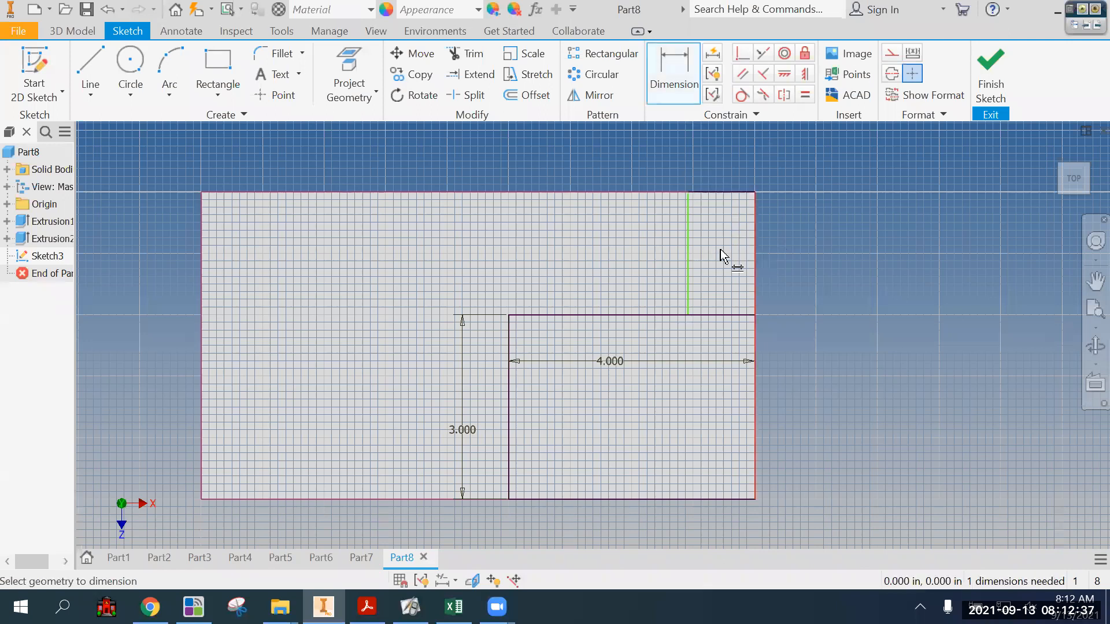
pyautogui.click(692, 255)
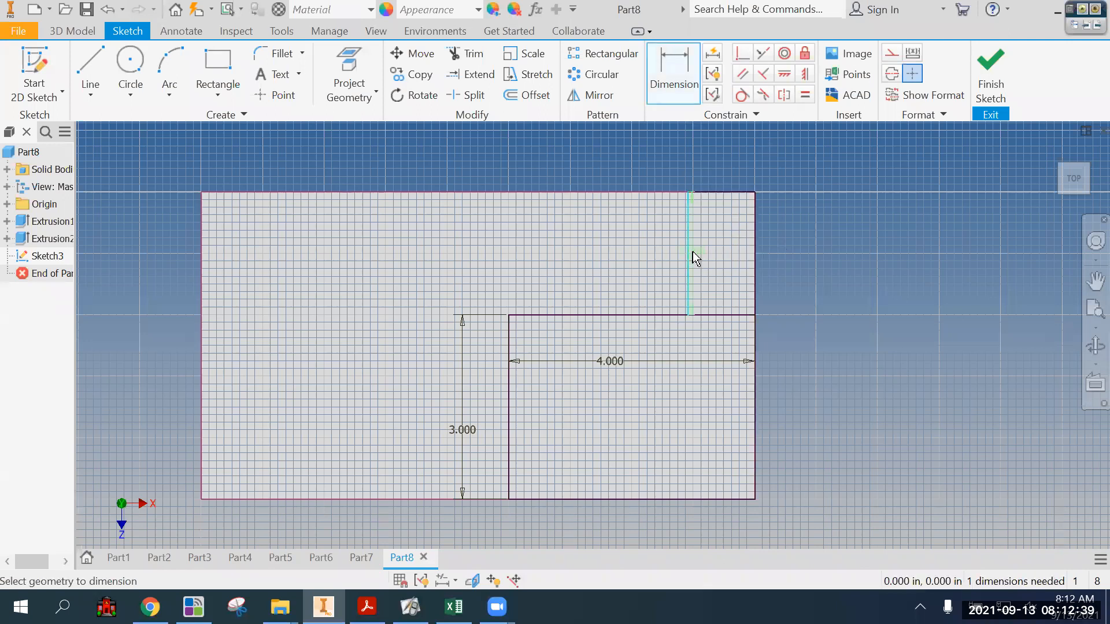
pyautogui.click(757, 262)
pyautogui.rightClick(752, 258)
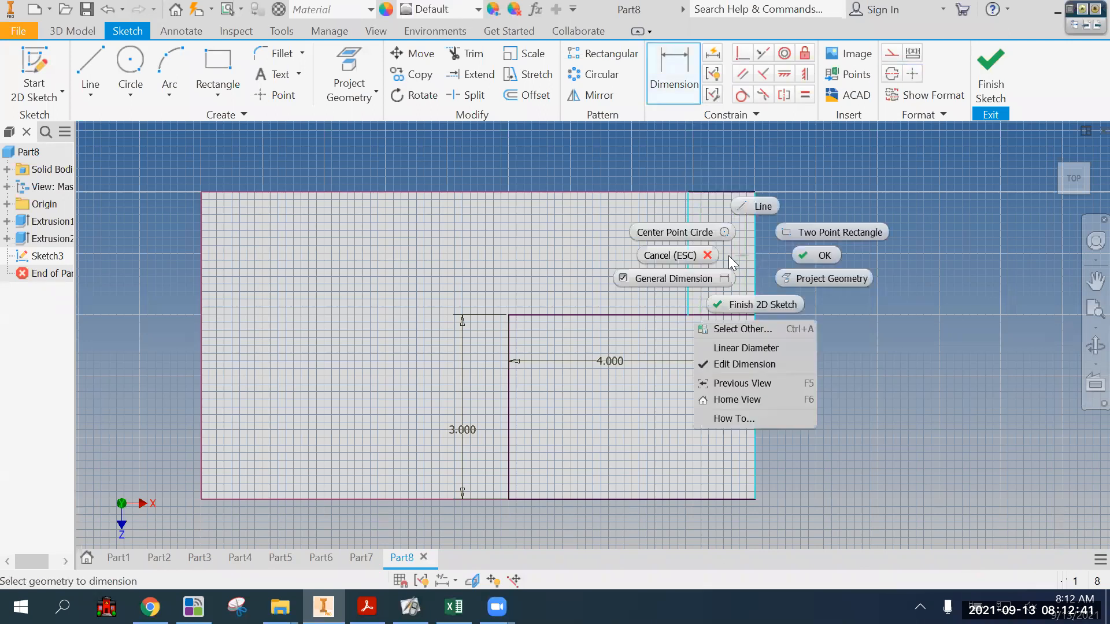
pyautogui.click(794, 253)
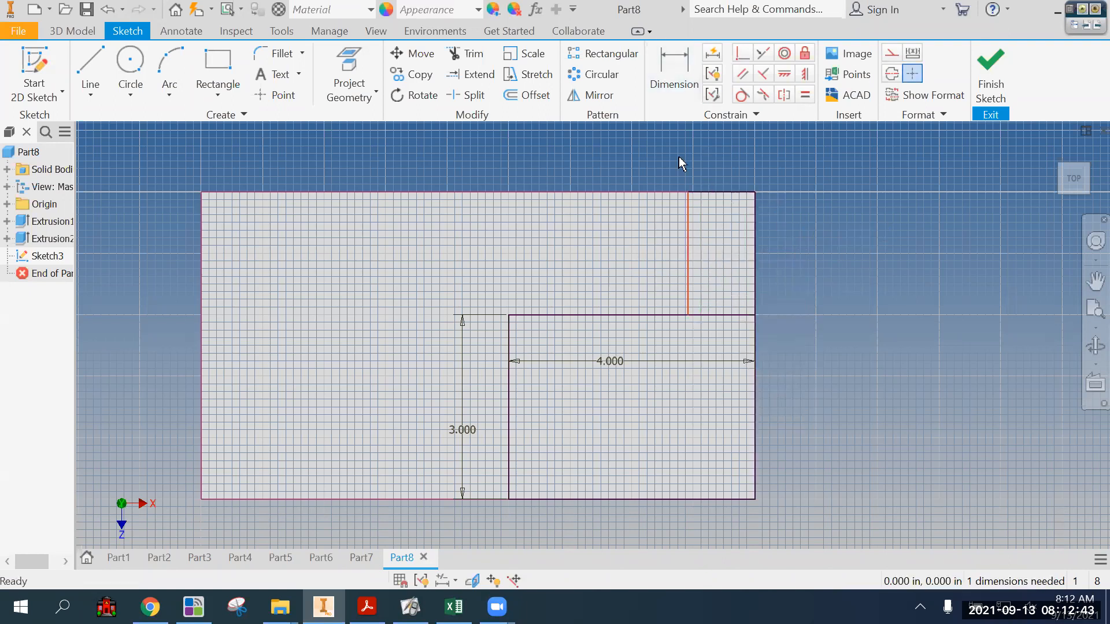
# - Dimension the small back corner rectangle 1 in wide, between its inner edge and the block's right edge
pyautogui.click(677, 101)
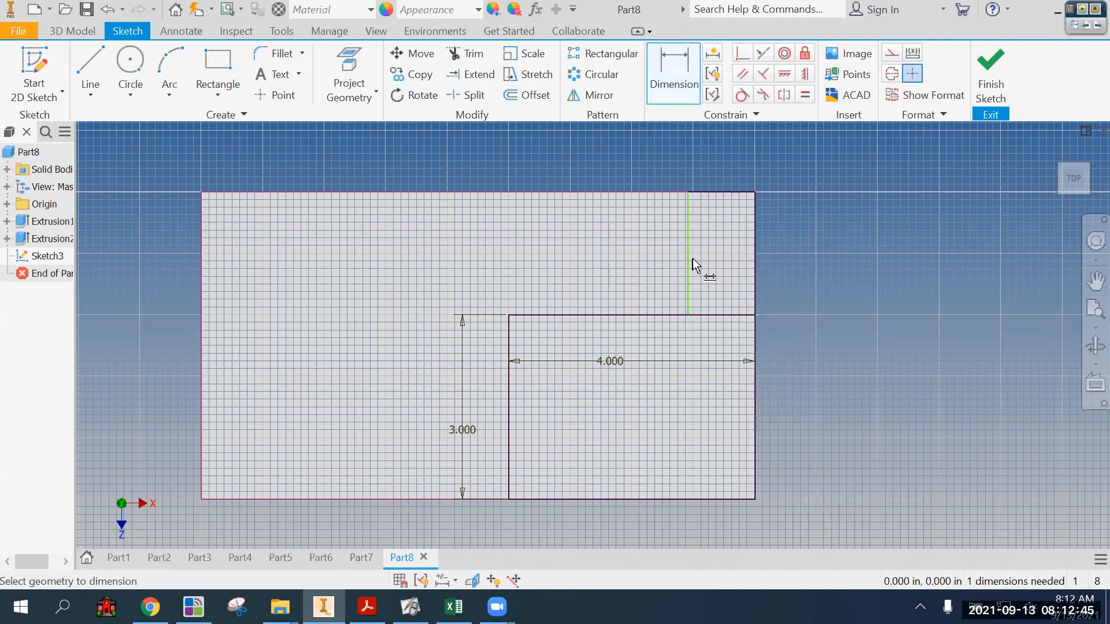
pyautogui.click(688, 266)
pyautogui.click(756, 258)
pyautogui.click(734, 252)
pyautogui.write('1')
pyautogui.press('Return')
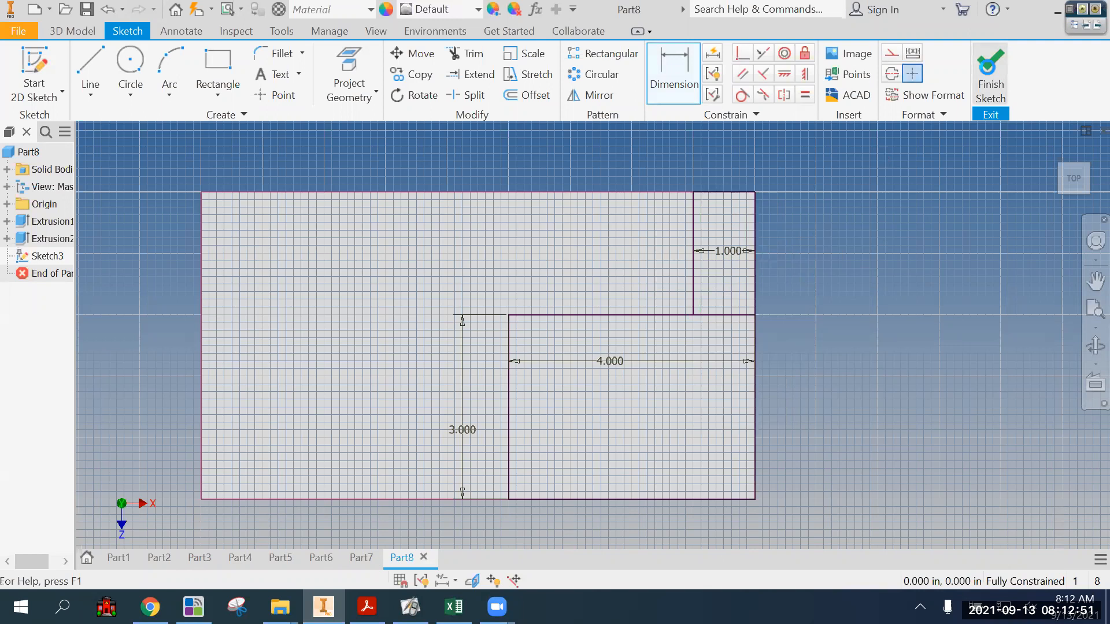
# - Finish the sketch and cut both corner rectangles 4 in down into the block with an Extrude, checking figure H in the PDF
pyautogui.click(991, 78)
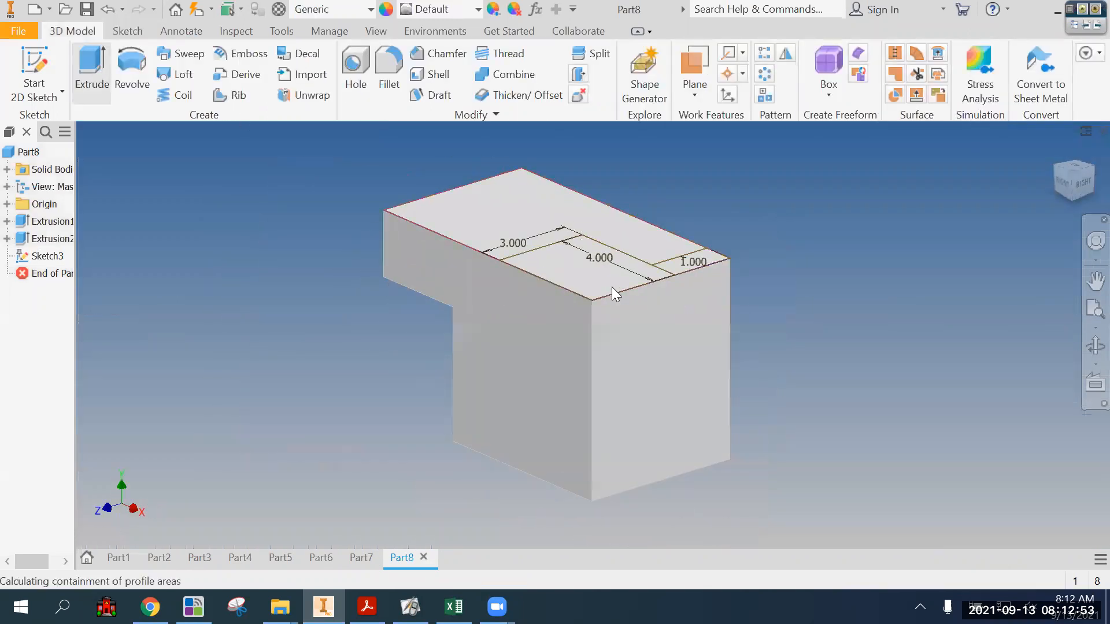
pyautogui.press('e')
pyautogui.click(611, 286)
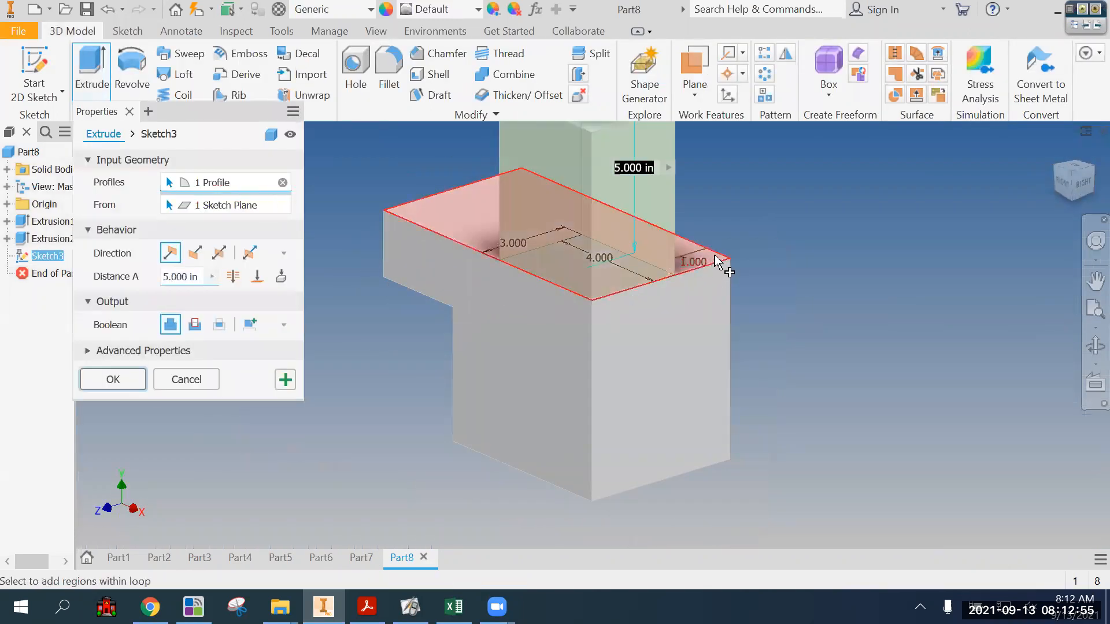
pyautogui.scroll(-3, 702, 263)
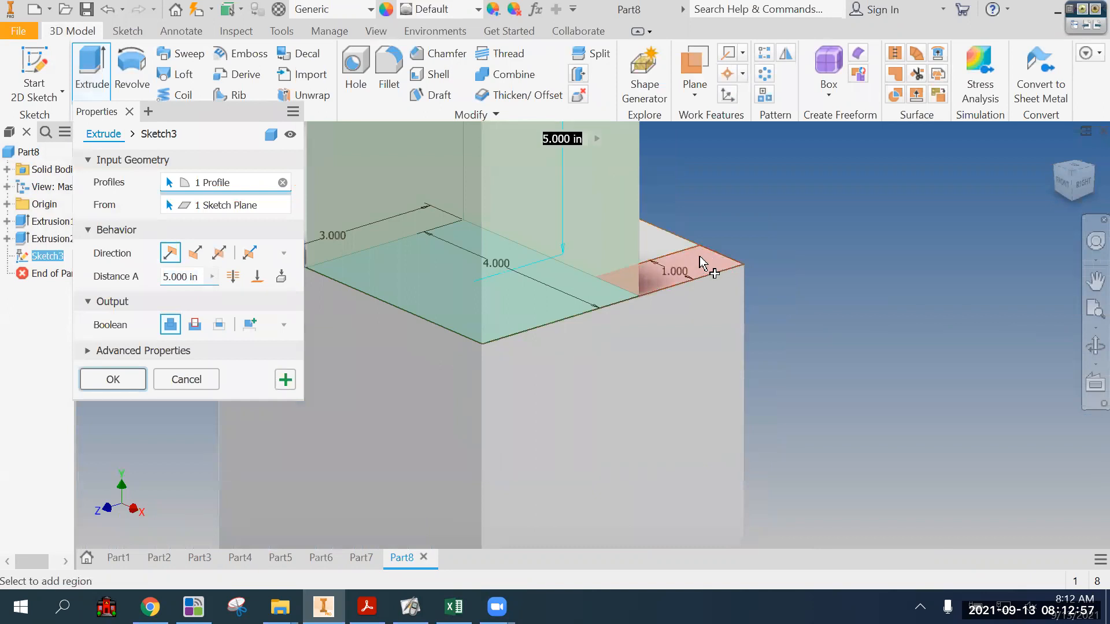
pyautogui.click(703, 264)
pyautogui.scroll(4, 657, 427)
pyautogui.click(195, 324)
pyautogui.write('4')
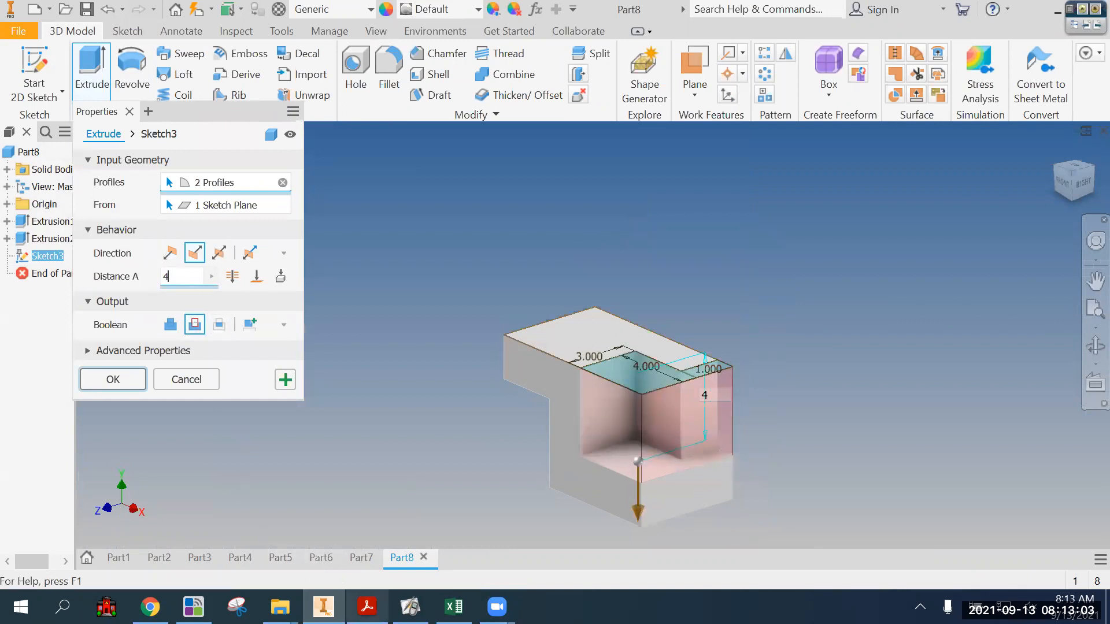
pyautogui.click(367, 607)
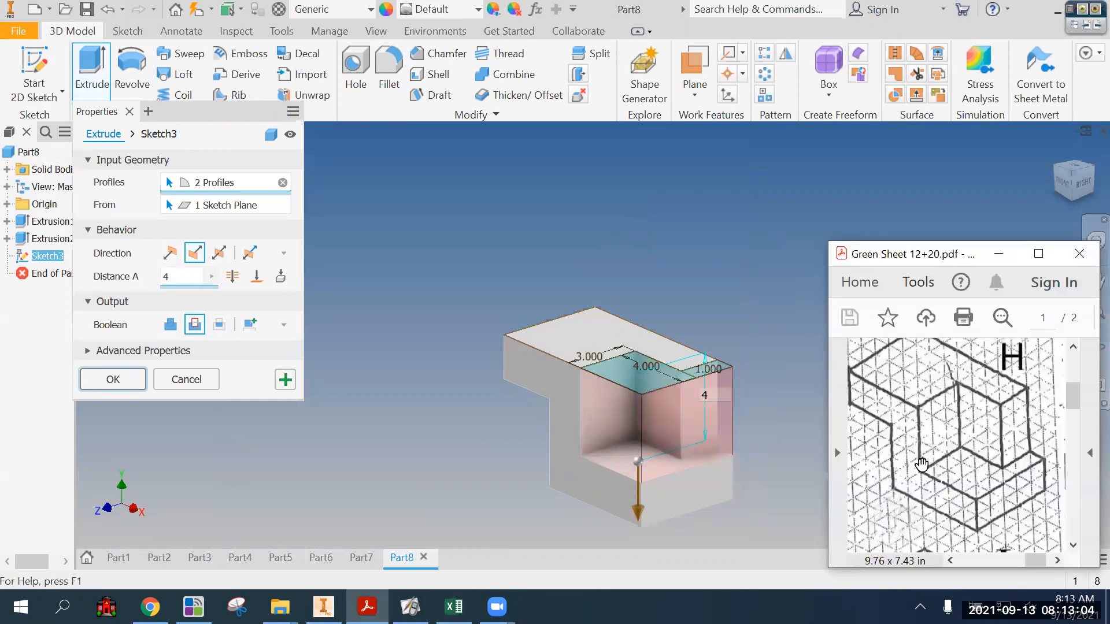
pyautogui.click(114, 381)
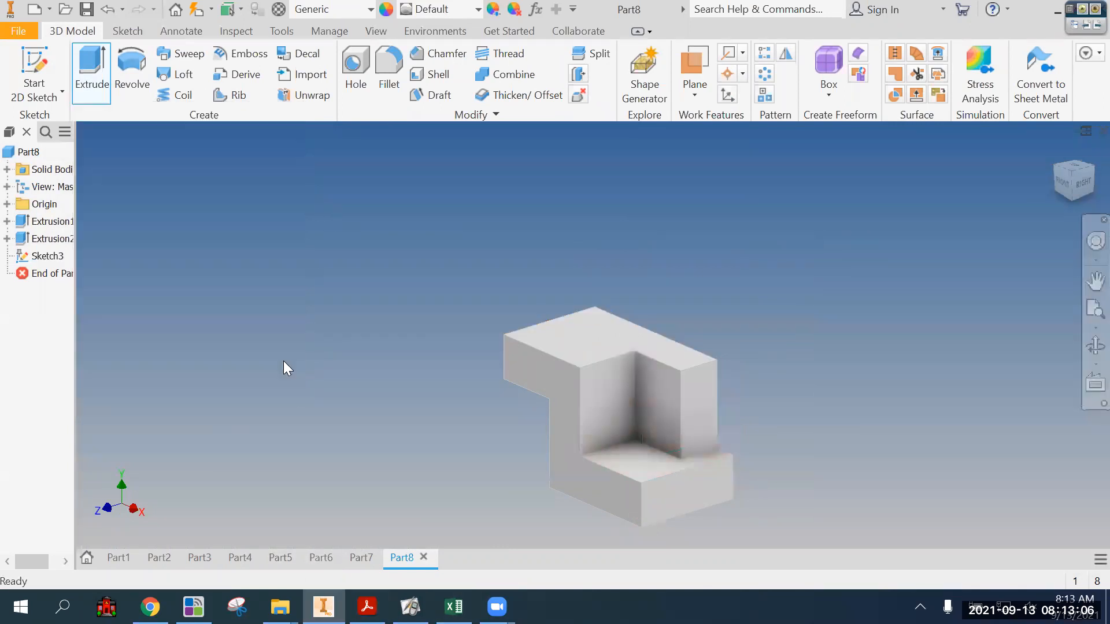
# - Create a new part and bring figure I into view in the Green Sheet 12+20 PDF
pyautogui.click(50, 9)
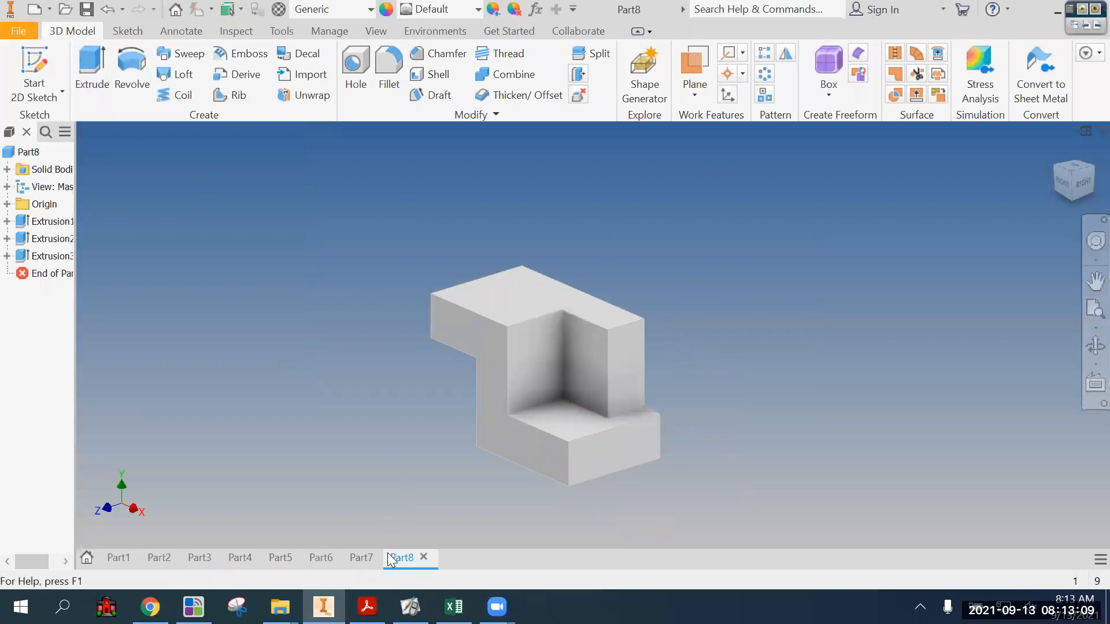
pyautogui.click(367, 607)
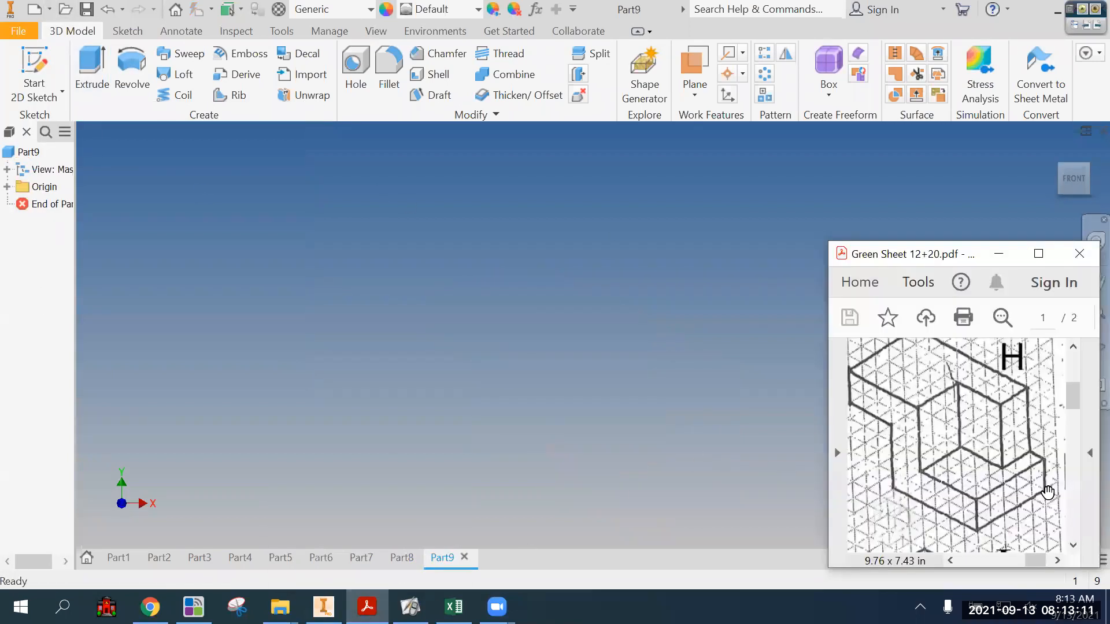
pyautogui.moveTo(1043, 563); pyautogui.dragTo(983, 562)
pyautogui.scroll(-5, 986, 454)
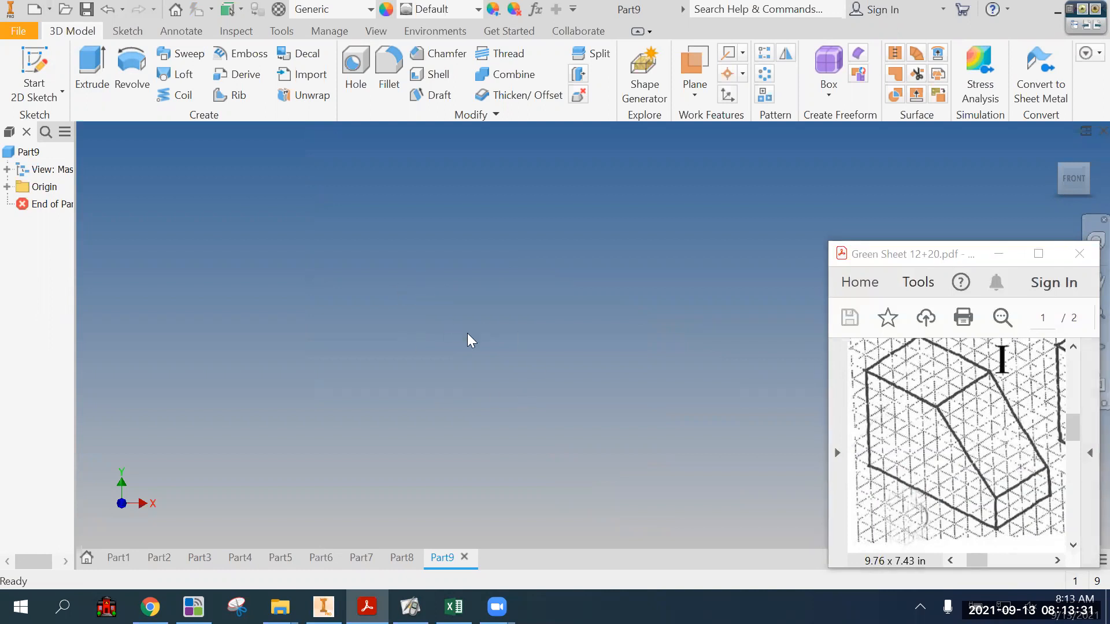
# - Start a 2D sketch on the upright front plane of the new part for figure I's profile
pyautogui.click(447, 303)
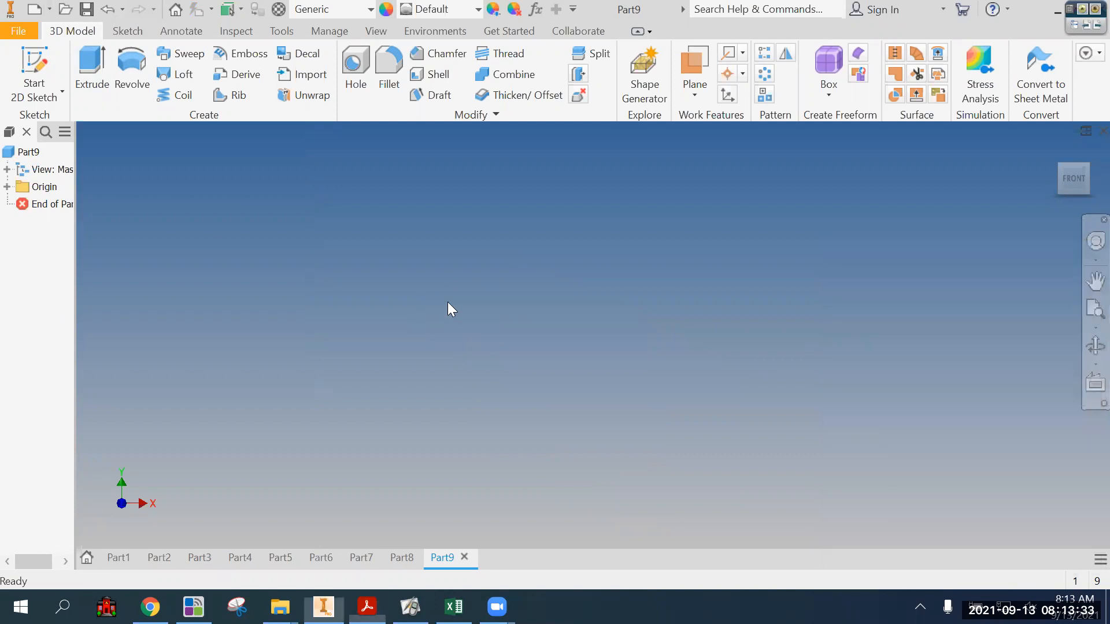
pyautogui.click(48, 69)
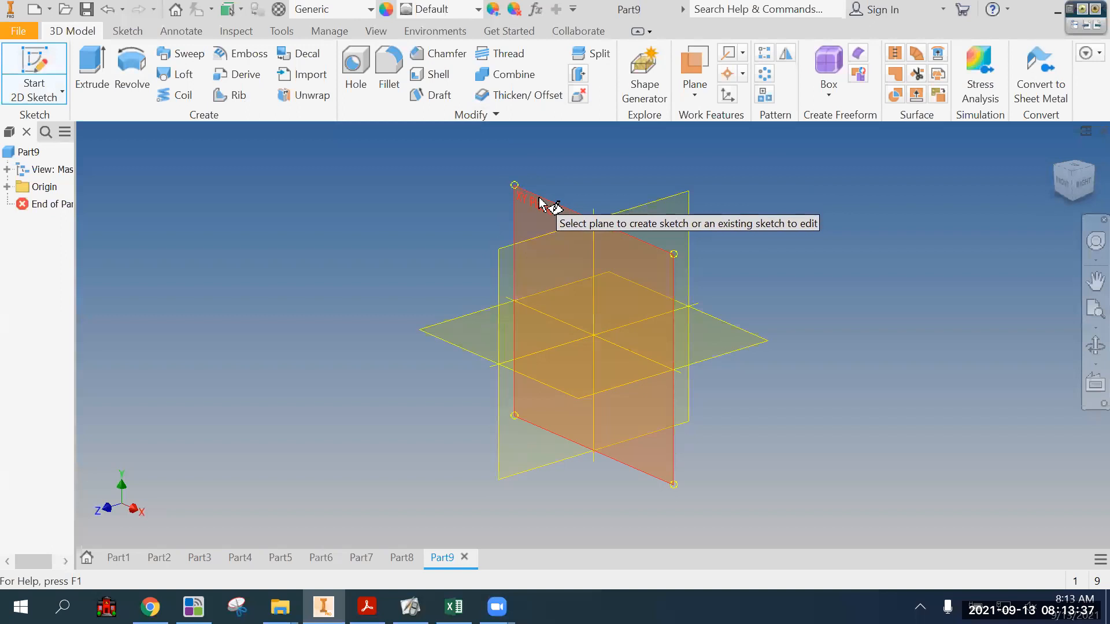
pyautogui.click(540, 204)
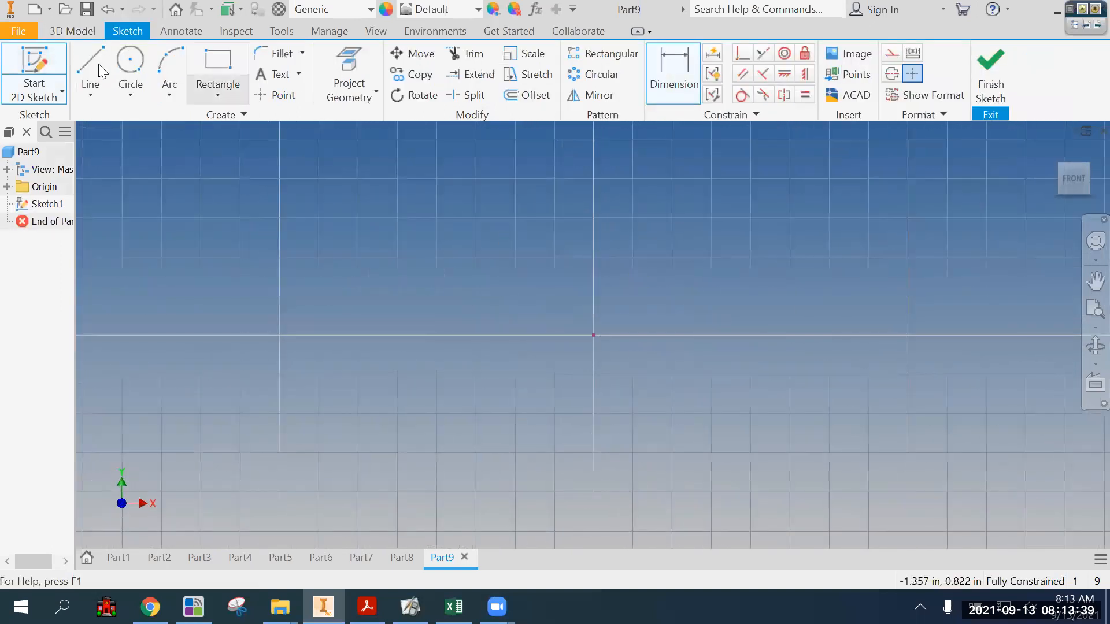
pyautogui.click(99, 70)
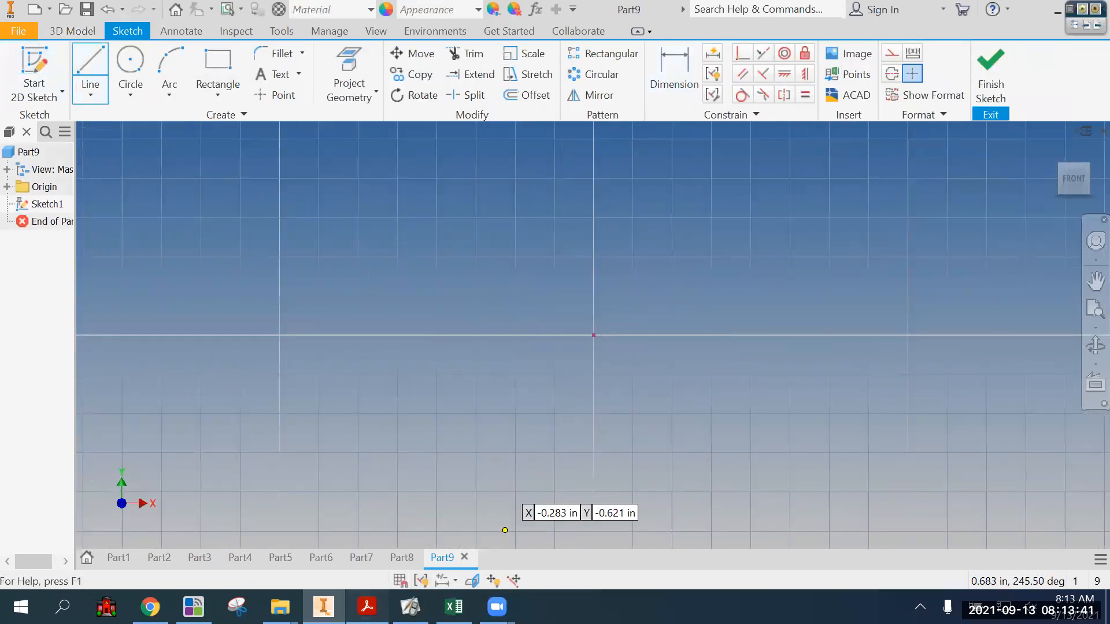
# - Bring up the PDF and trace the outline of figure I's front face over it in red pen strokes
pyautogui.click(366, 607)
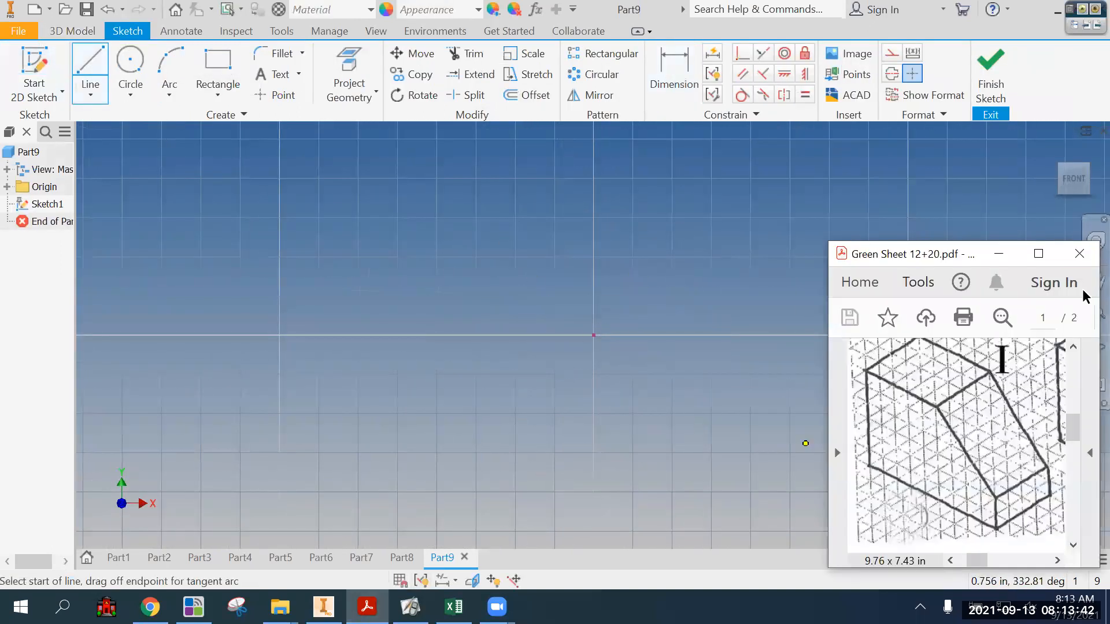
pyautogui.click(1080, 12)
pyautogui.click(1074, 143)
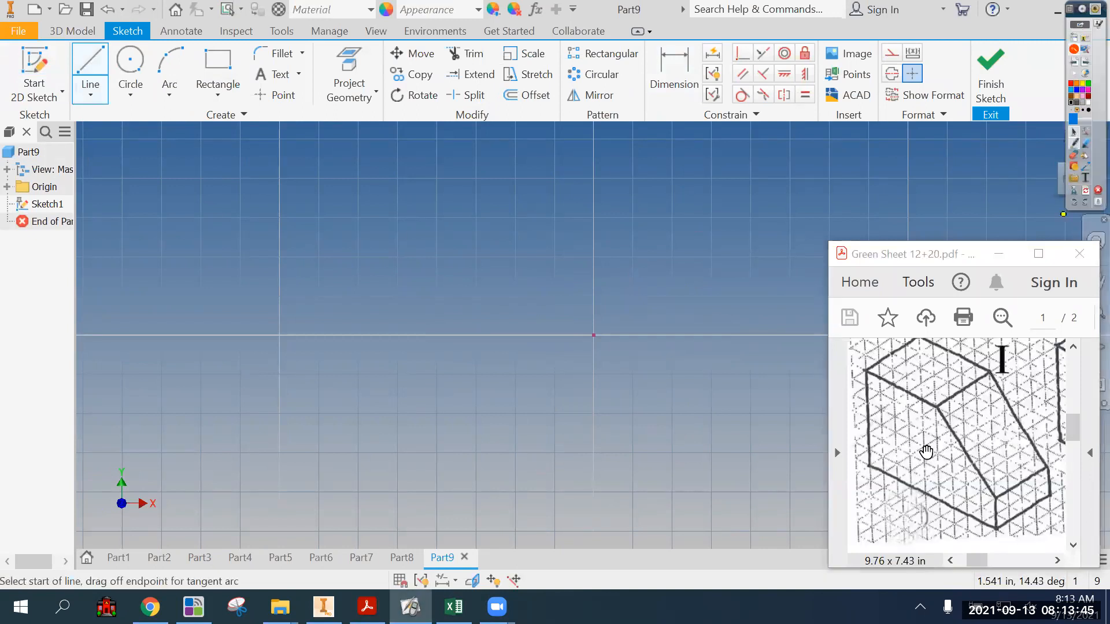
pyautogui.moveTo(886, 467); pyautogui.dragTo(979, 514)
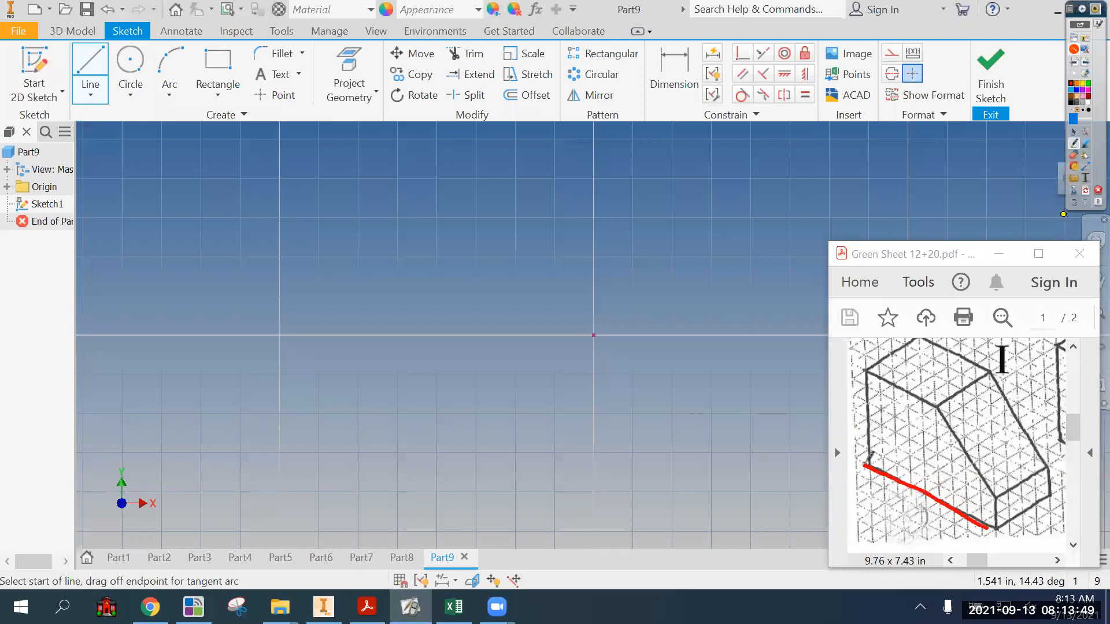
pyautogui.moveTo(860, 385); pyautogui.dragTo(856, 368)
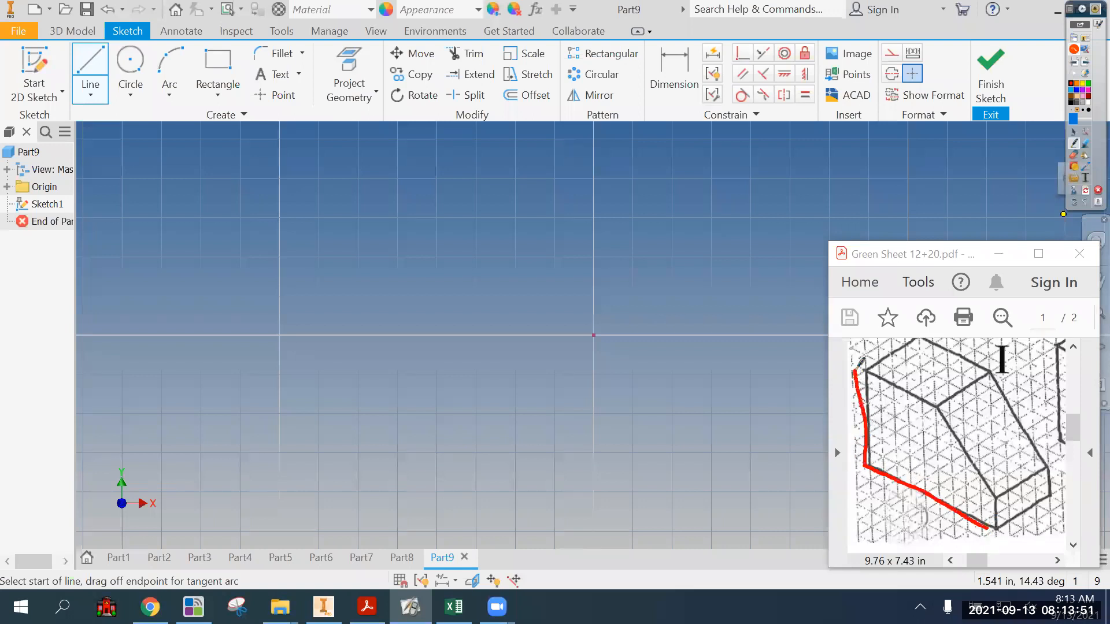
pyautogui.moveTo(1006, 518); pyautogui.dragTo(1003, 501)
pyautogui.moveTo(850, 364); pyautogui.dragTo(924, 393)
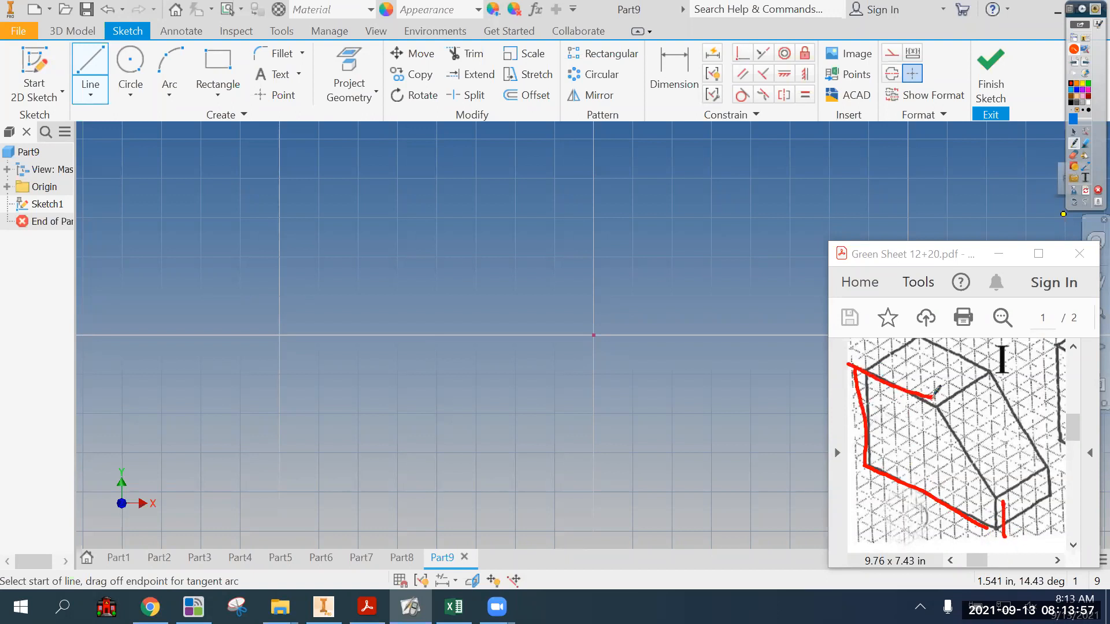
pyautogui.moveTo(935, 403)
pyautogui.mouseDown()
pyautogui.moveTo(1006, 501)
pyautogui.moveTo(944, 400)
pyautogui.mouseUp()
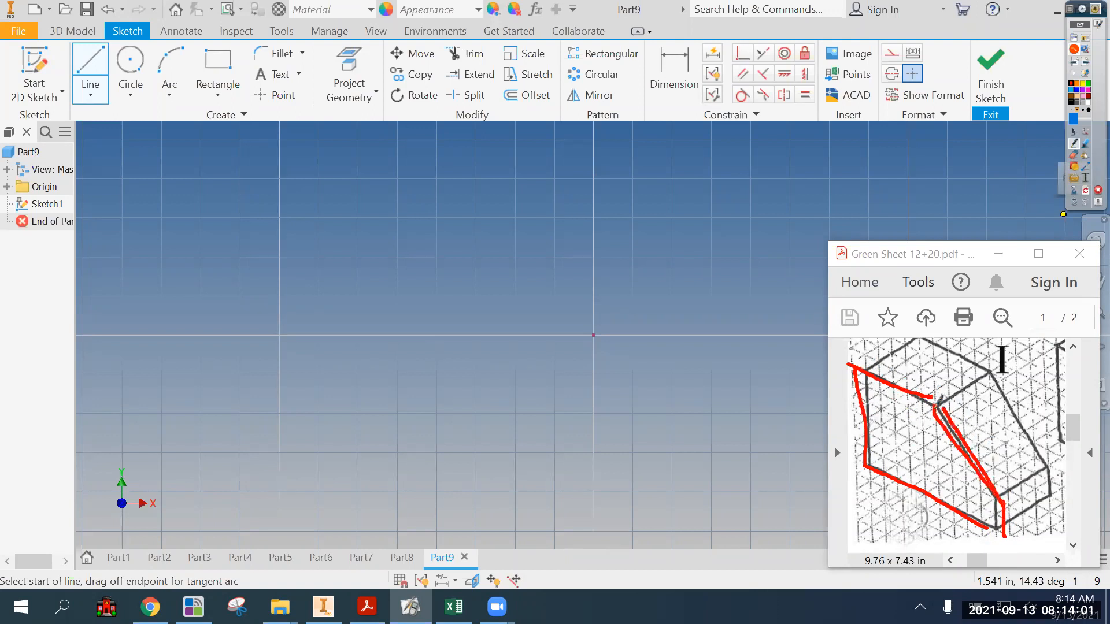
# - Undo the red strokes along figure I's slanted edge and circle that edge's two endpoints
pyautogui.click(1073, 202)
pyautogui.moveTo(924, 403)
pyautogui.mouseDown()
pyautogui.moveTo(946, 386)
pyautogui.moveTo(938, 407)
pyautogui.mouseUp()
pyautogui.moveTo(1005, 489); pyautogui.dragTo(1011, 504)
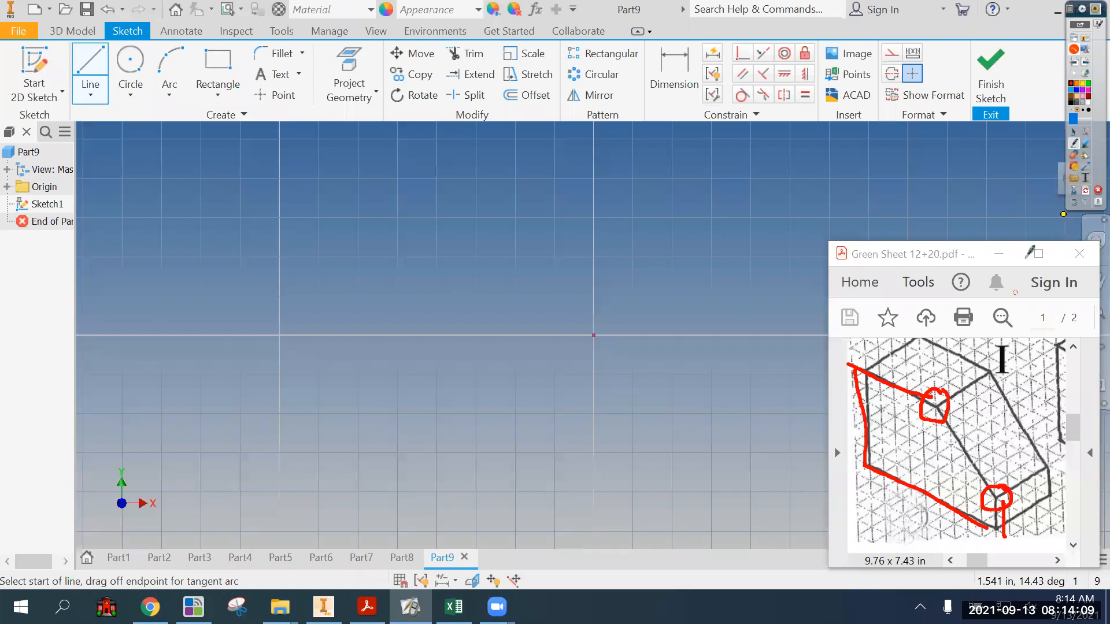
# - Replace the circles with strokes marking figure I's slanted edge and its vertical offset, and clear all the red markup
pyautogui.click(1071, 205)
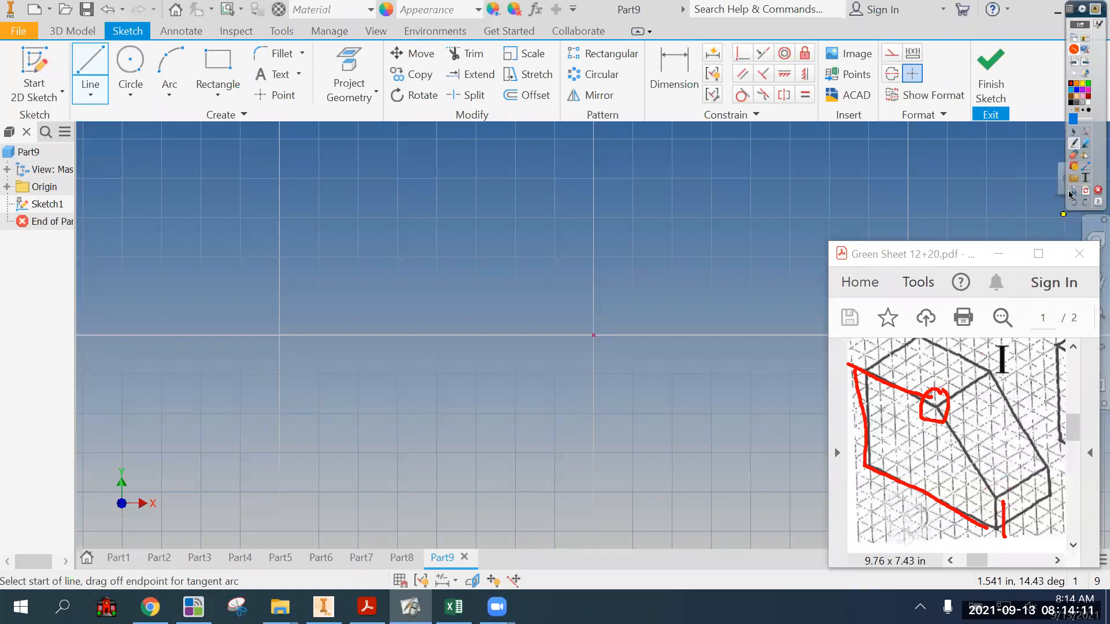
pyautogui.click(1074, 205)
pyautogui.moveTo(937, 397); pyautogui.dragTo(995, 496)
pyautogui.moveTo(934, 405); pyautogui.dragTo(941, 468)
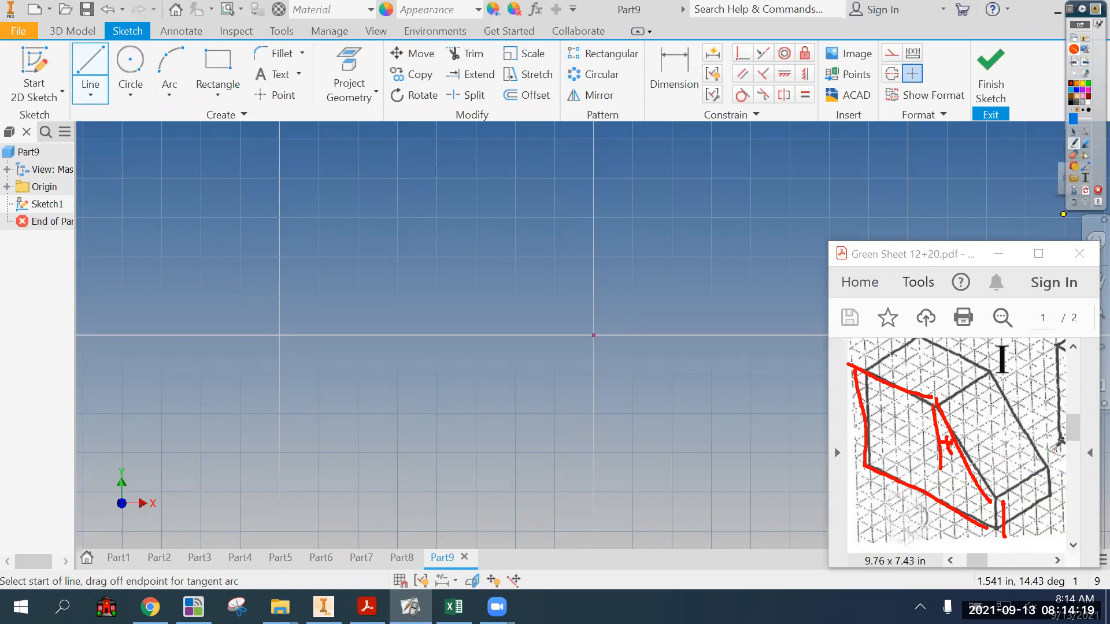
pyautogui.click(1087, 194)
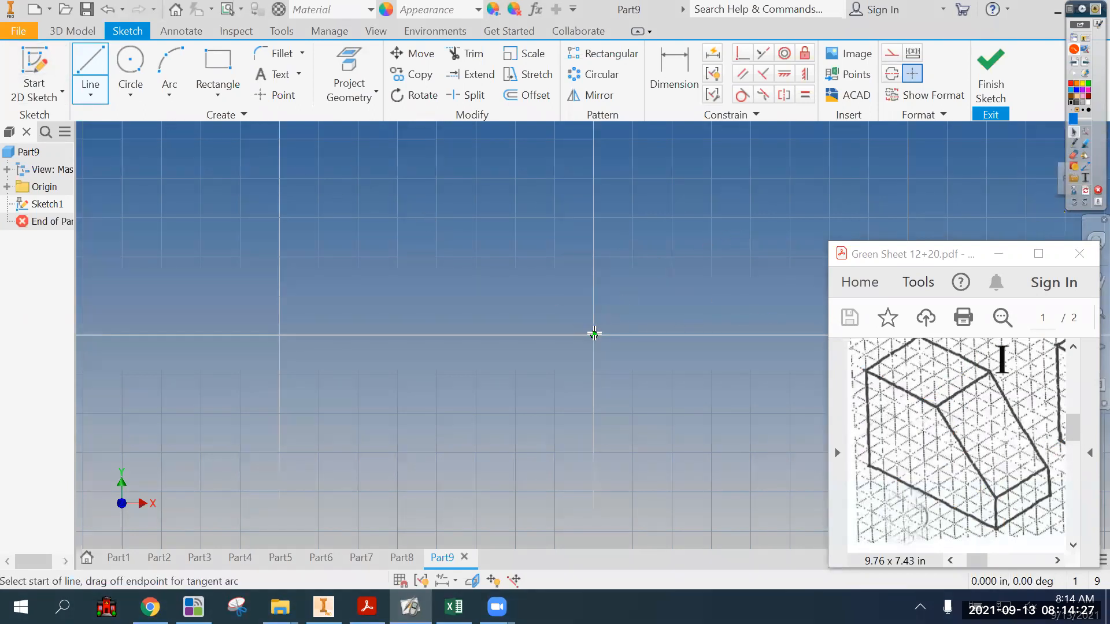
pyautogui.click(594, 334)
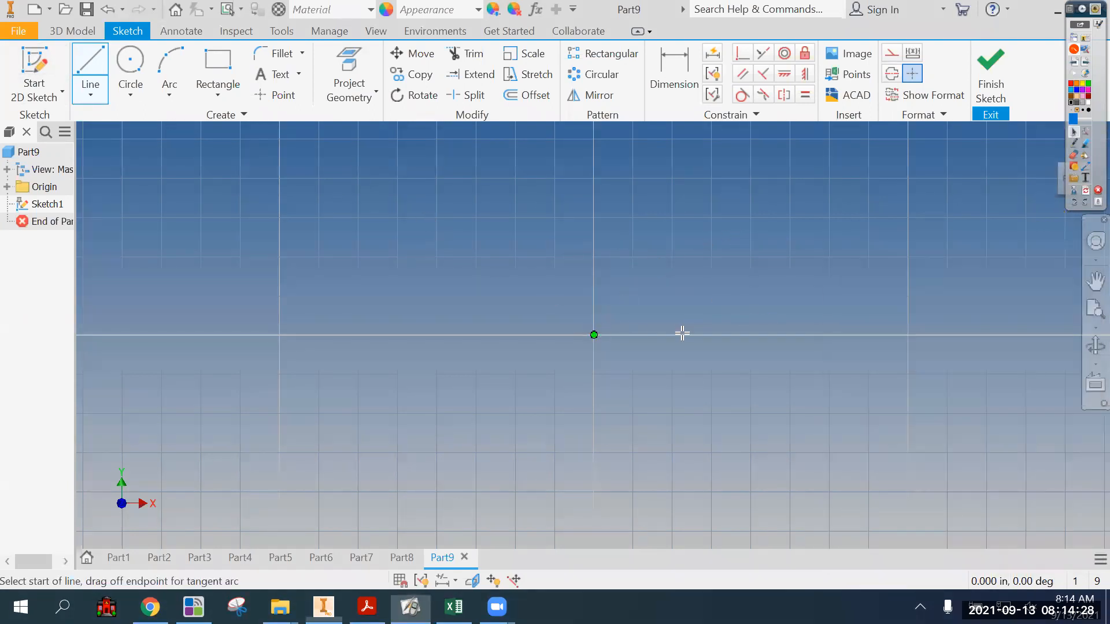
pyautogui.click(960, 331)
pyautogui.press('d')
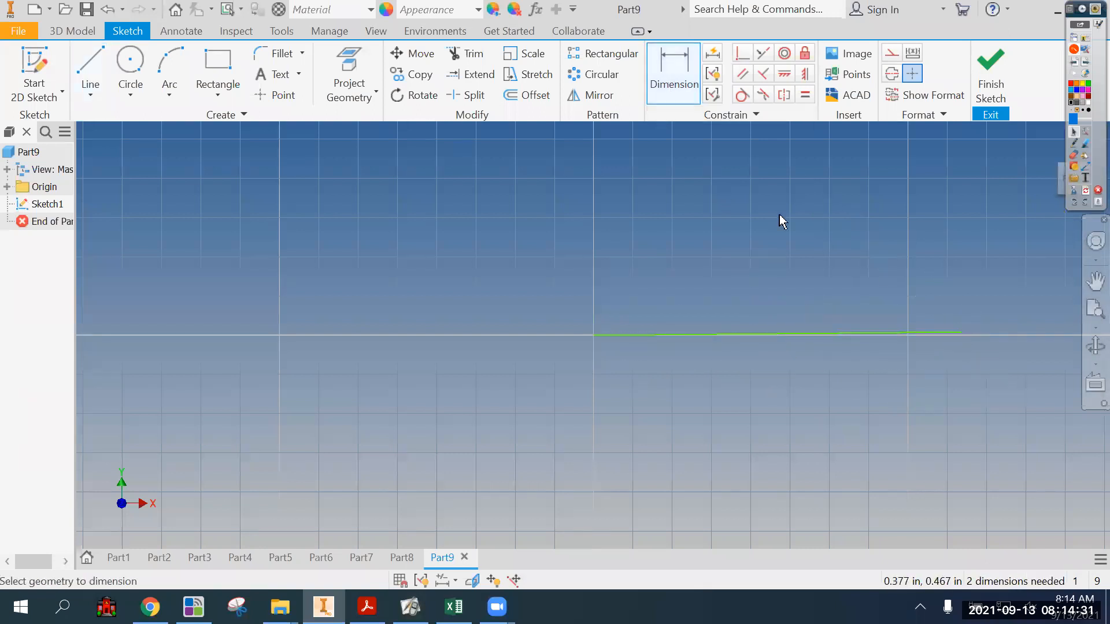
pyautogui.scroll(3, 900, 348)
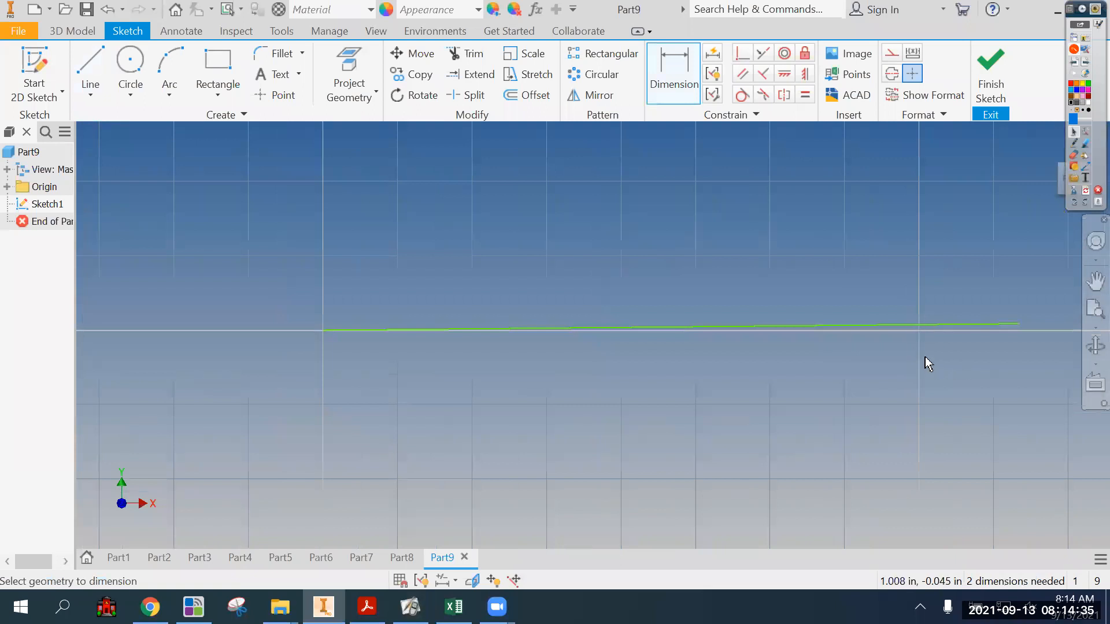
pyautogui.hotkey('ctrl', 'z')
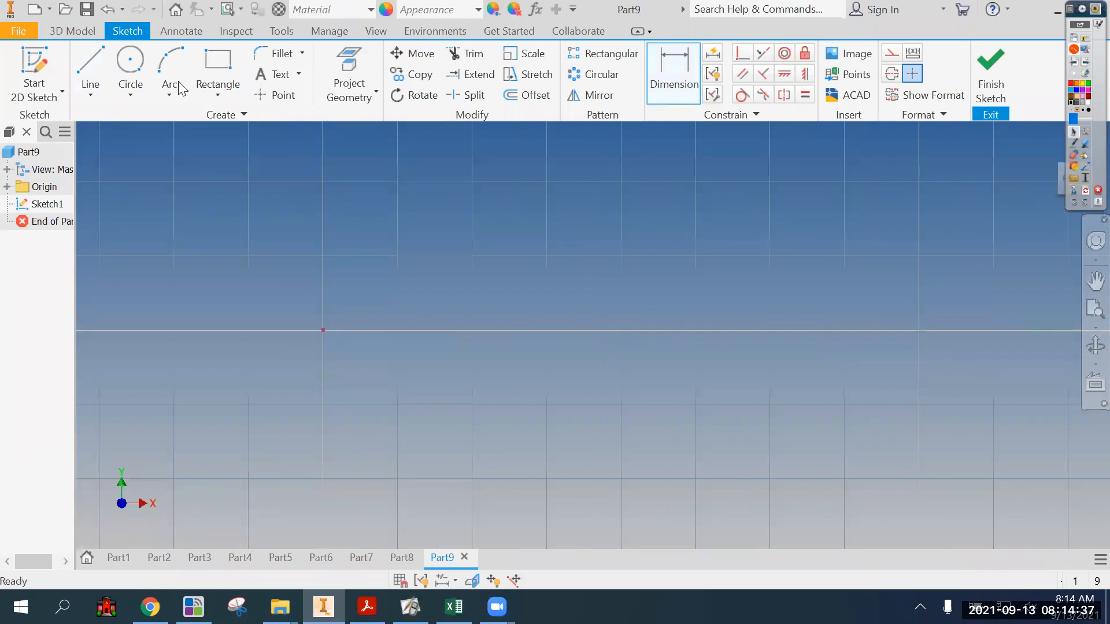
# - Draw a horizontal line from the origin along the positive X axis and dimension it 9 in long
pyautogui.click(90, 69)
pyautogui.click(322, 329)
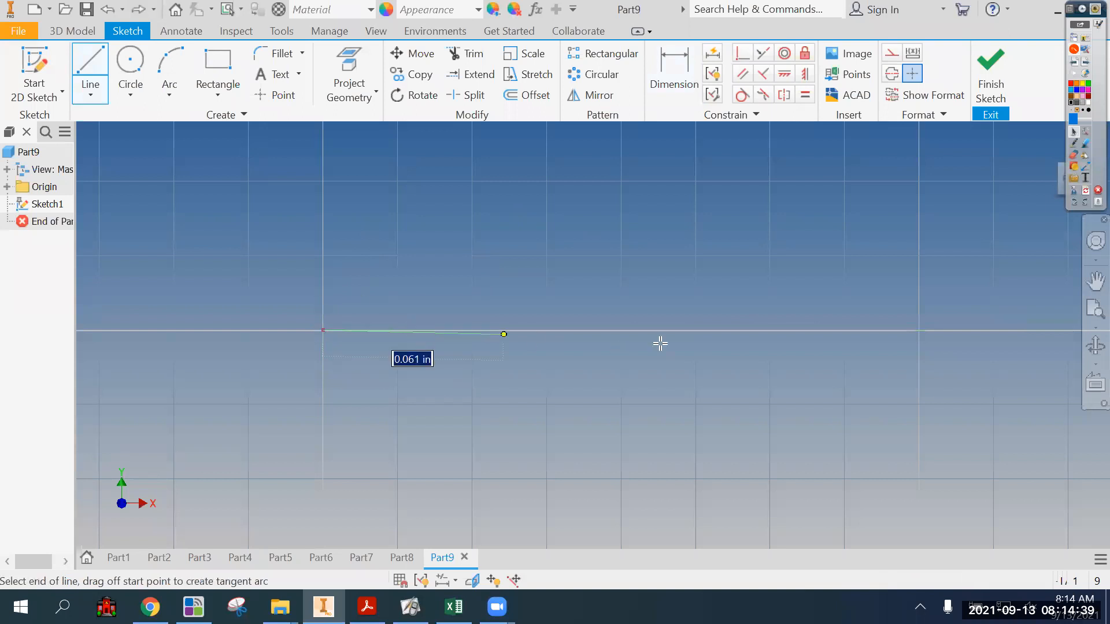
pyautogui.click(744, 330)
pyautogui.click(691, 74)
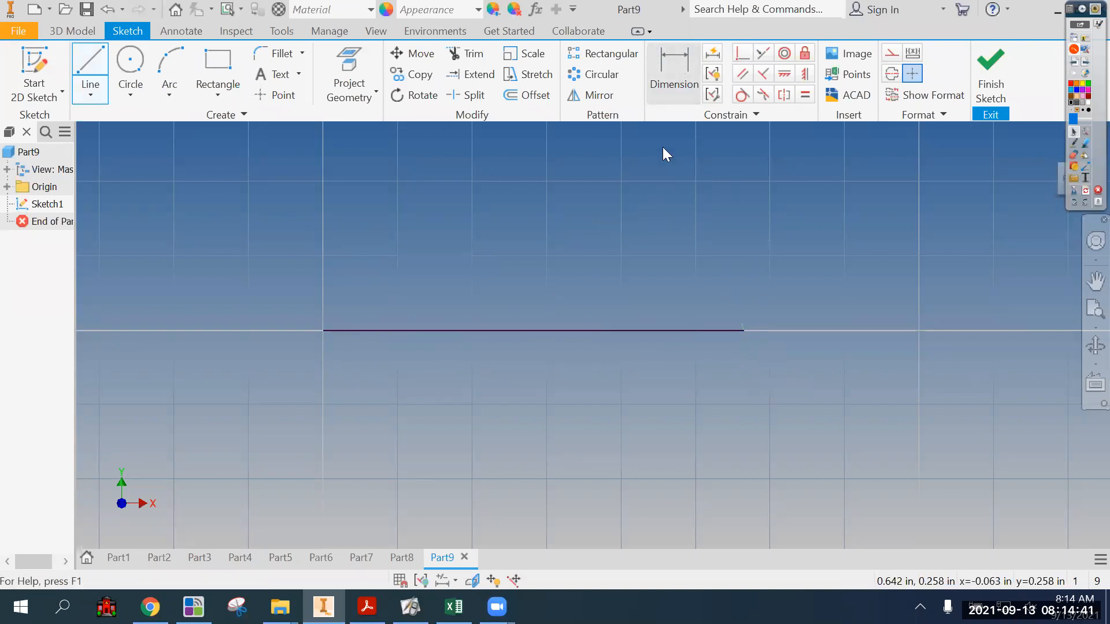
pyautogui.click(626, 329)
pyautogui.click(623, 380)
pyautogui.write('4')
pyautogui.press('Return')
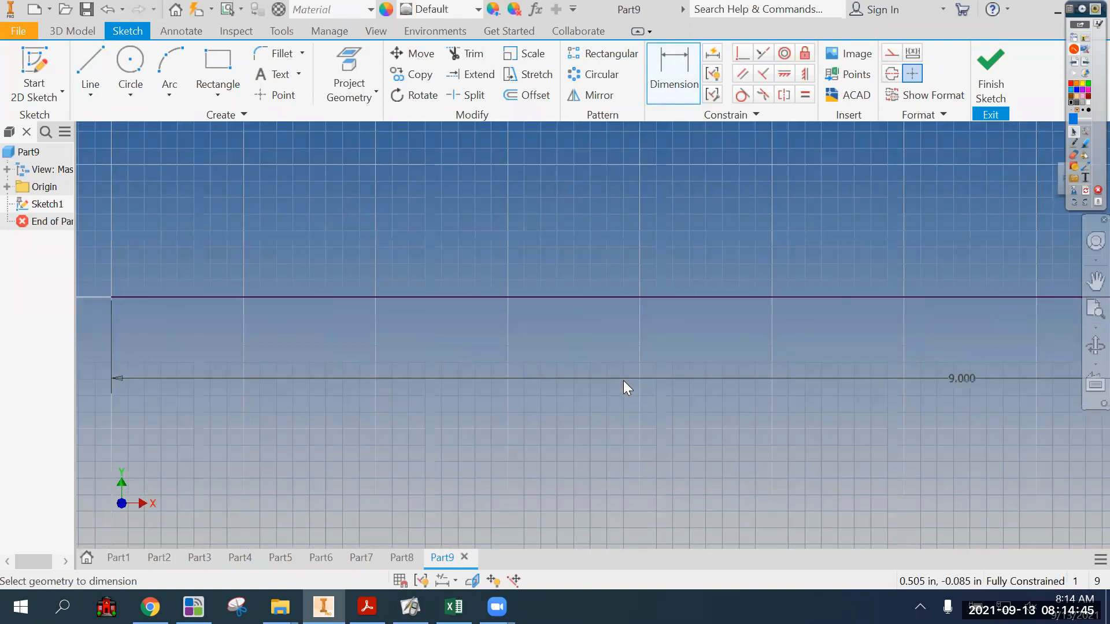
pyautogui.scroll(-3, 603, 484)
pyautogui.click(90, 68)
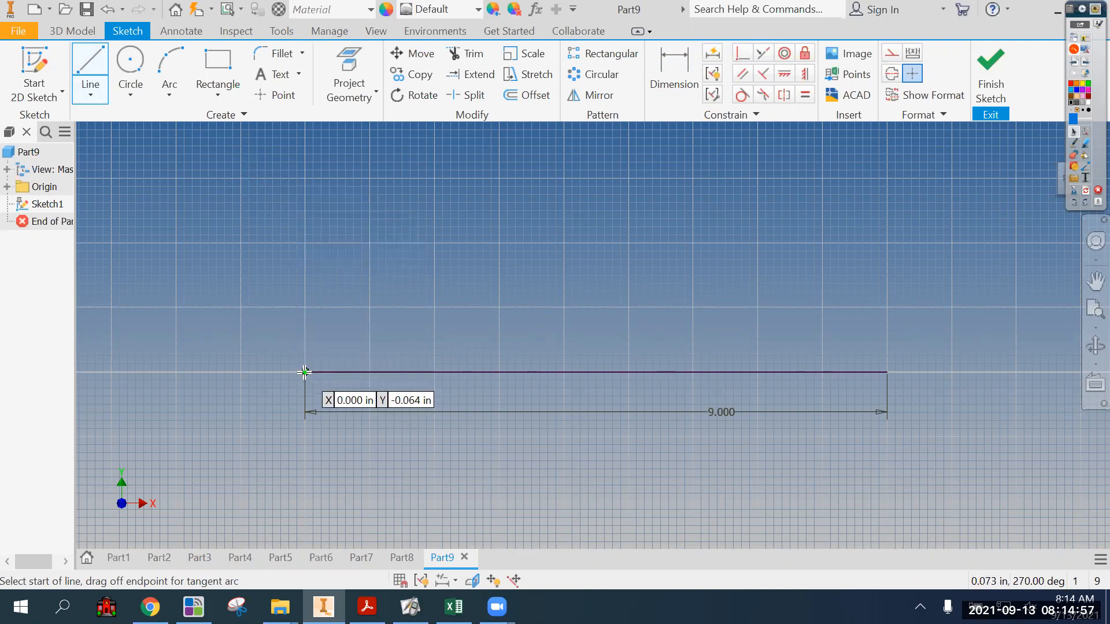
pyautogui.moveTo(304, 372); pyautogui.dragTo(435, 176)
pyautogui.press('Escape')
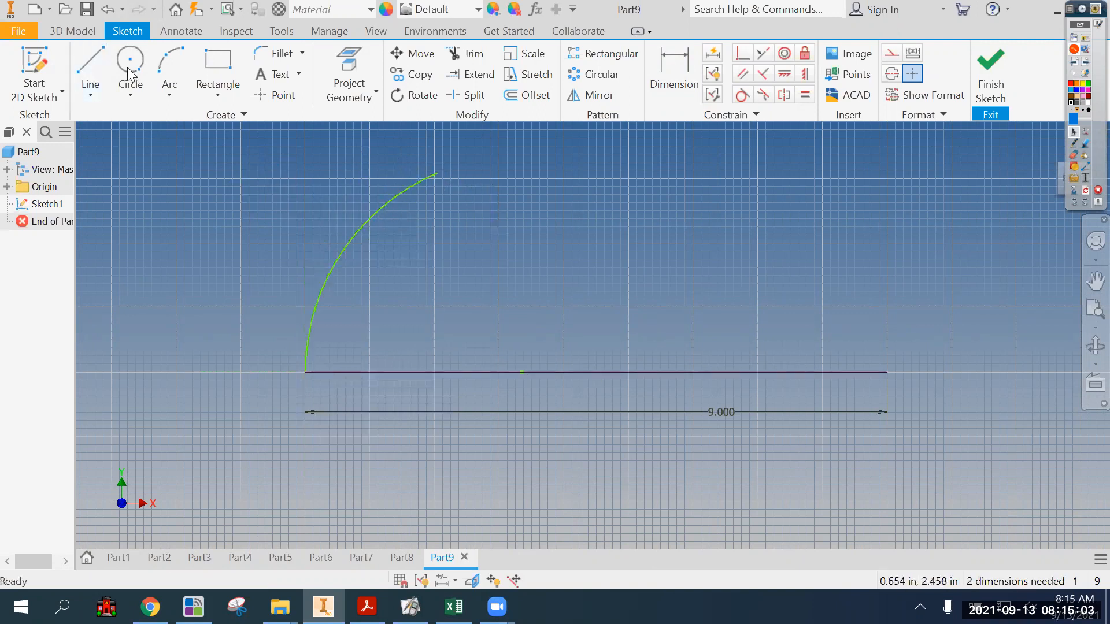
pyautogui.hotkey('ctrl', 'z')
# - Draw a vertical line upward from the origin and dimension it 6 in high
pyautogui.click(87, 72)
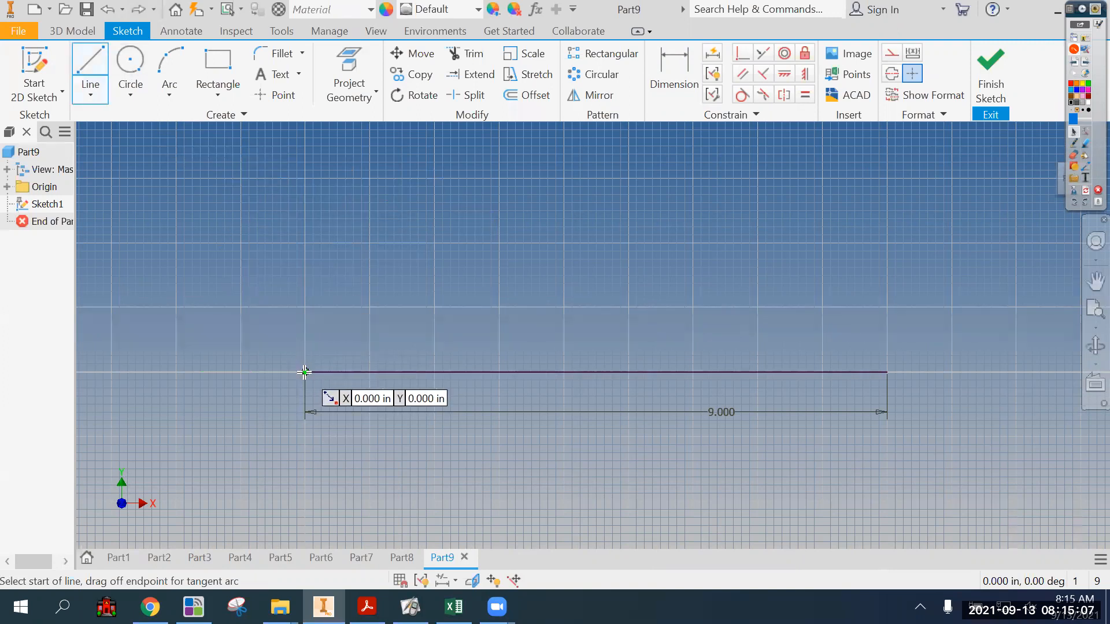
pyautogui.click(305, 372)
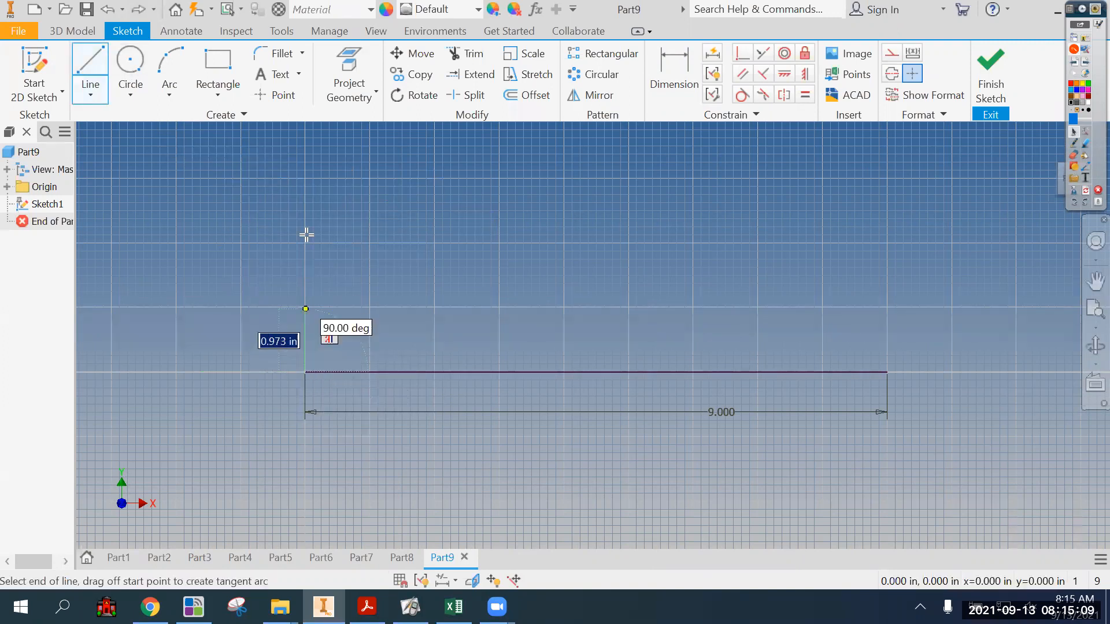
pyautogui.click(304, 154)
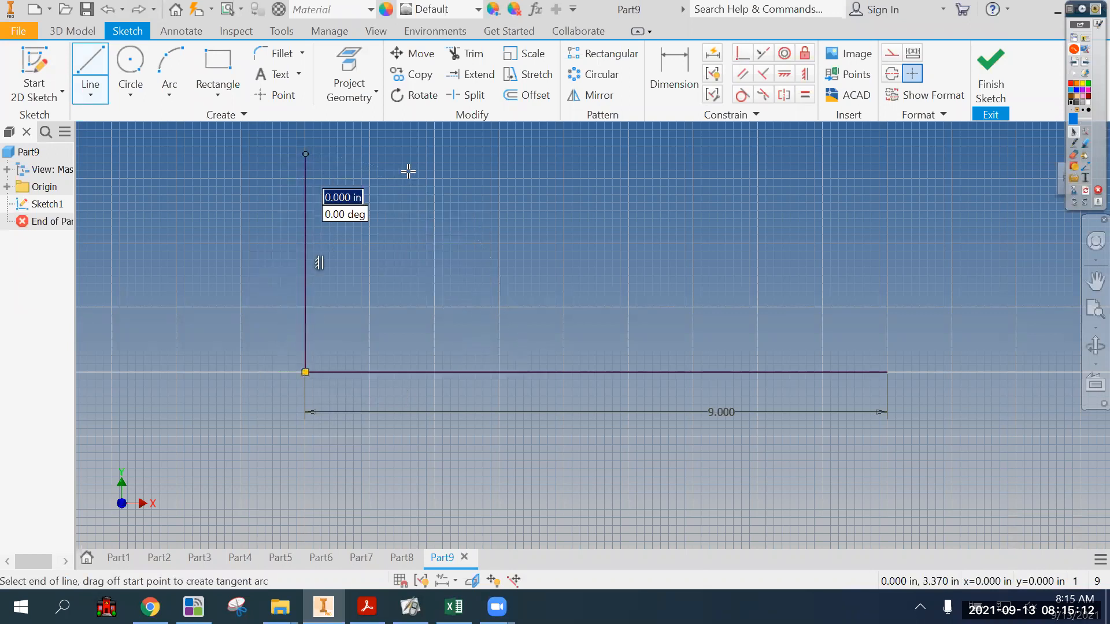
pyautogui.click(674, 87)
pyautogui.click(302, 251)
pyautogui.click(266, 256)
pyautogui.write('6')
pyautogui.press('Return')
pyautogui.scroll(-5, 318, 483)
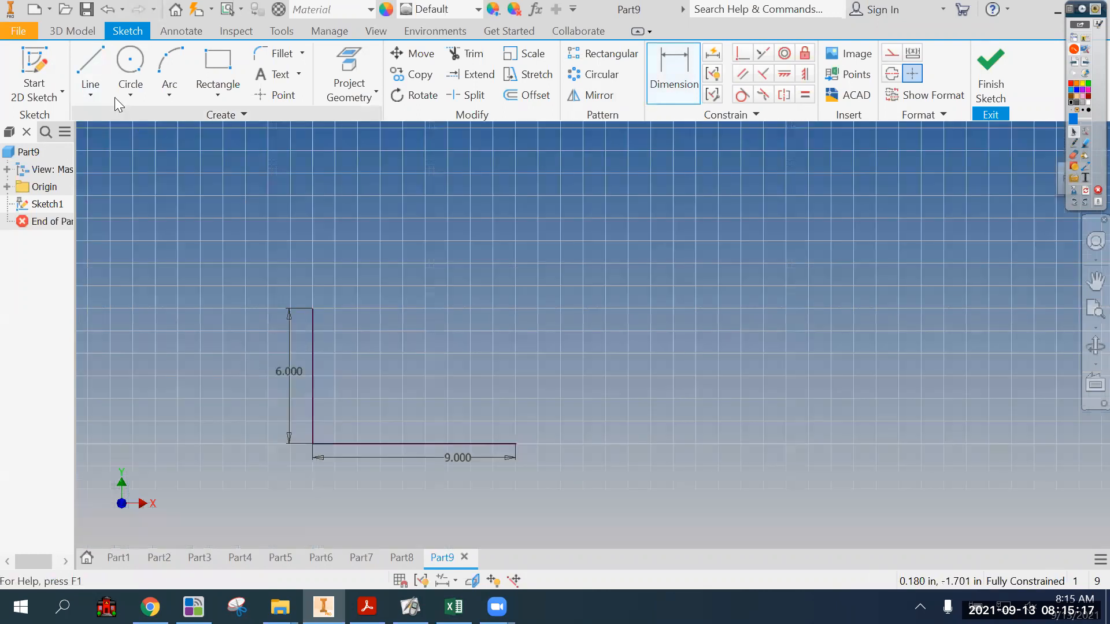
# - Draw a vertical line upward from the right end of the 9 in base line and dimension it 2 in
pyautogui.press('l')
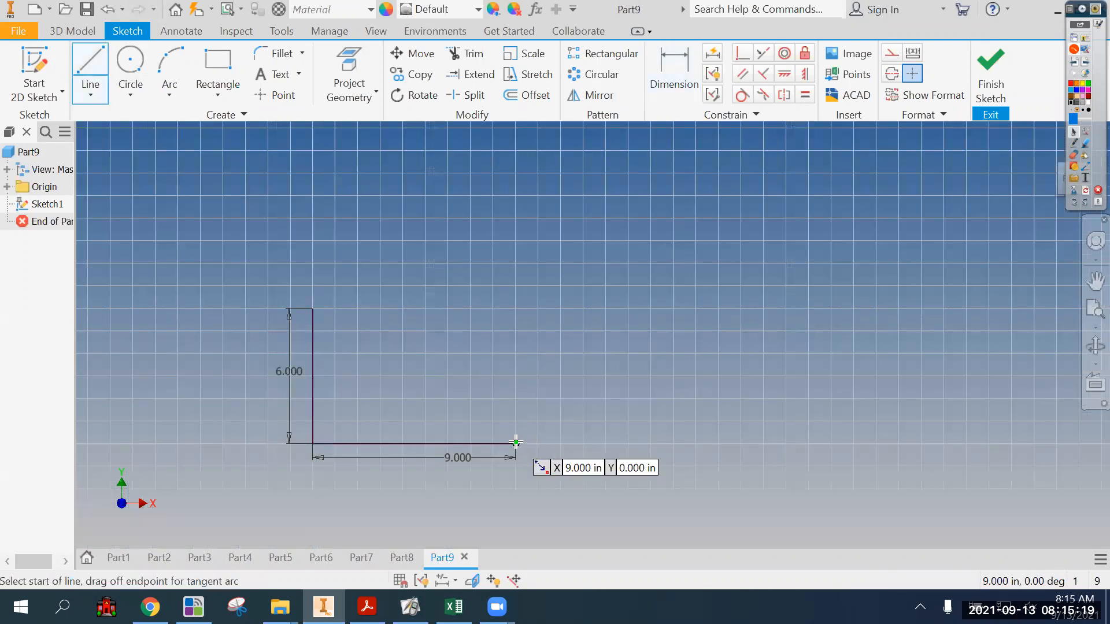
pyautogui.click(515, 444)
pyautogui.click(515, 390)
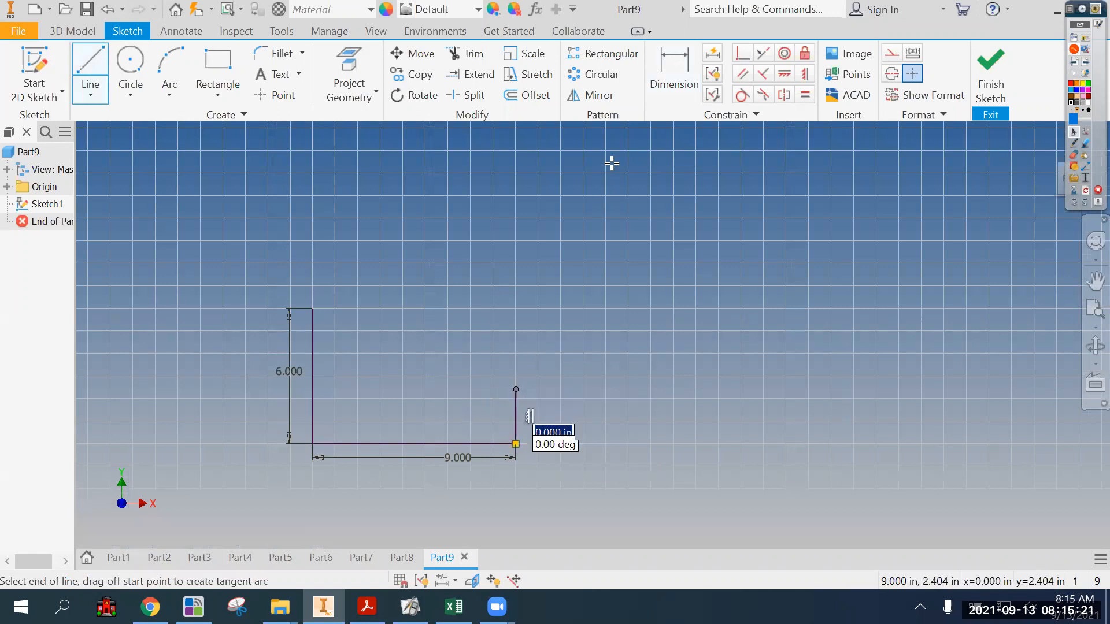
pyautogui.click(684, 52)
pyautogui.click(515, 420)
pyautogui.click(550, 429)
pyautogui.write('2')
pyautogui.press('Return')
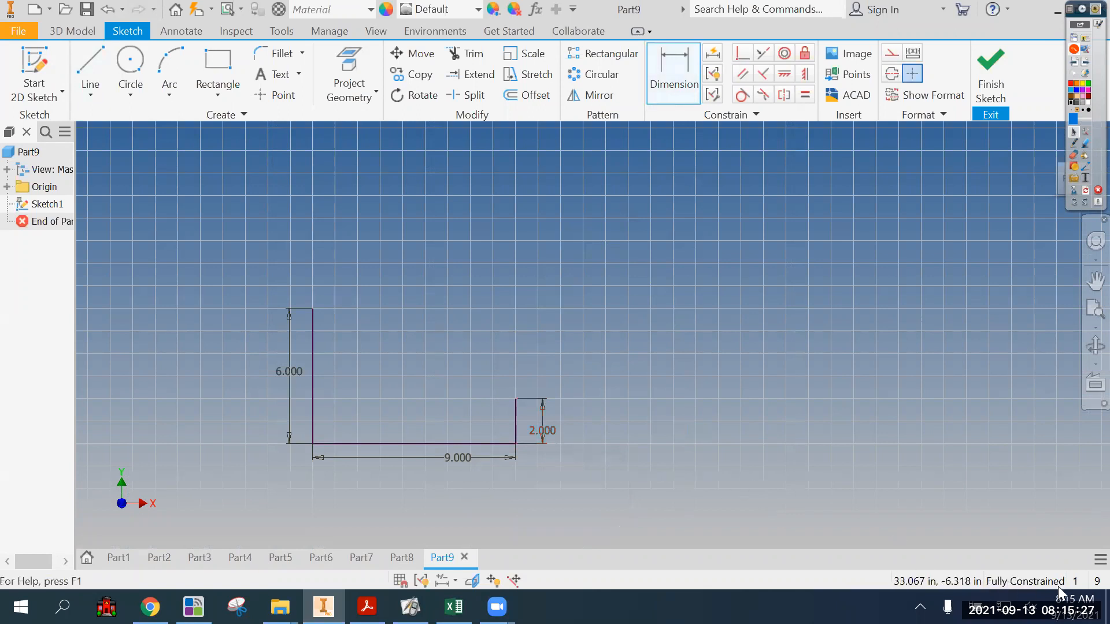
# - Draw a horizontal line rightward from the upper end of the 6 in line and dimension it 5 in
pyautogui.click(90, 64)
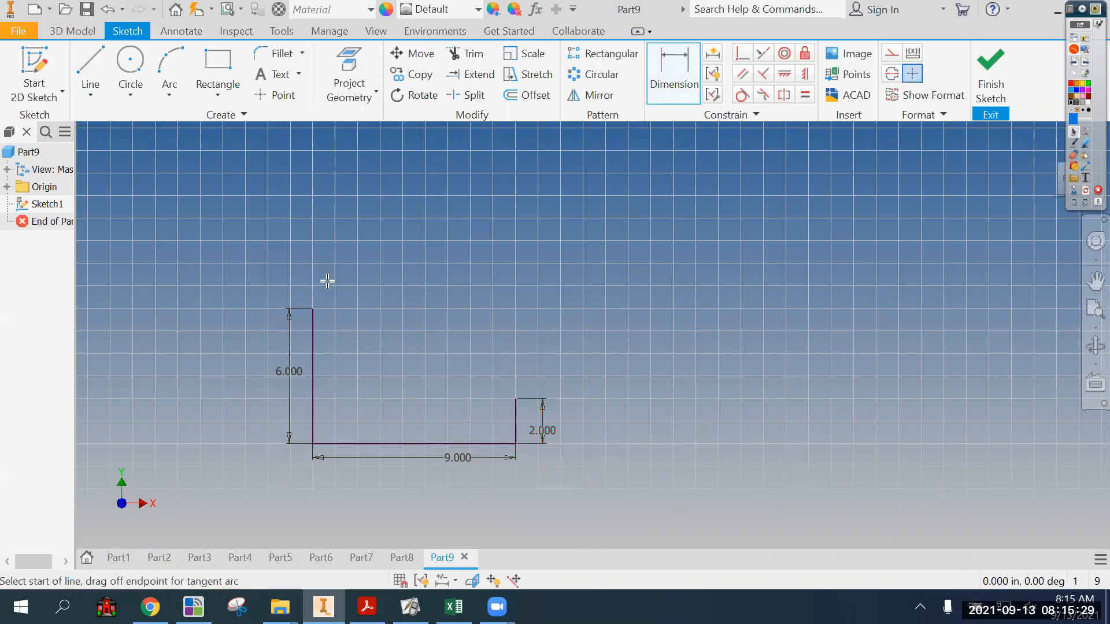
pyautogui.click(313, 308)
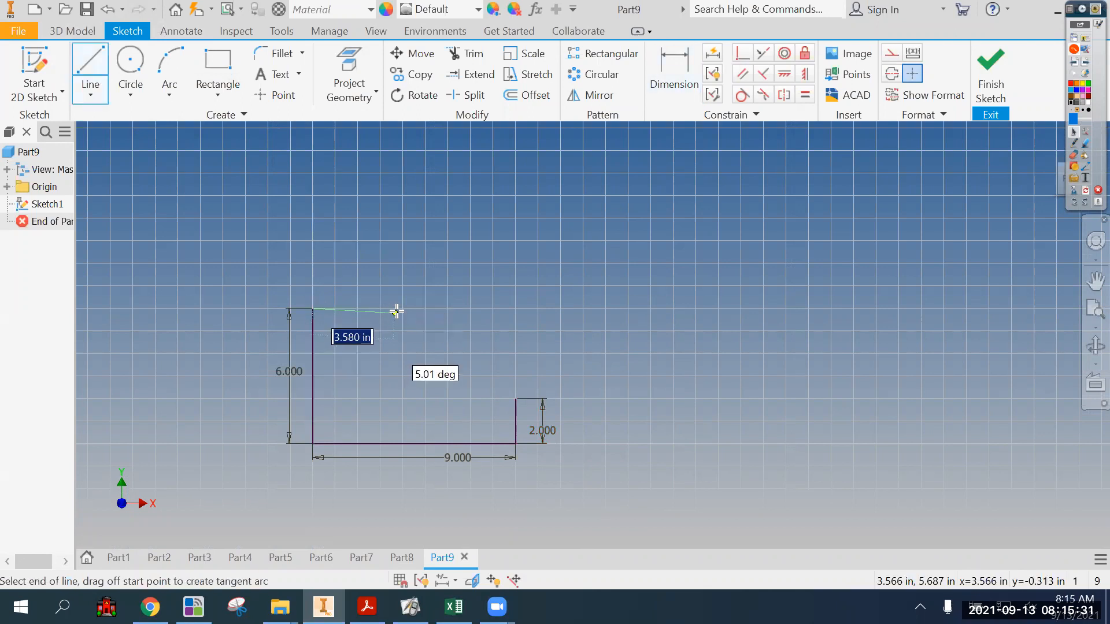
pyautogui.scroll(3, 396, 312)
pyautogui.click(416, 295)
pyautogui.press('d')
pyautogui.click(331, 296)
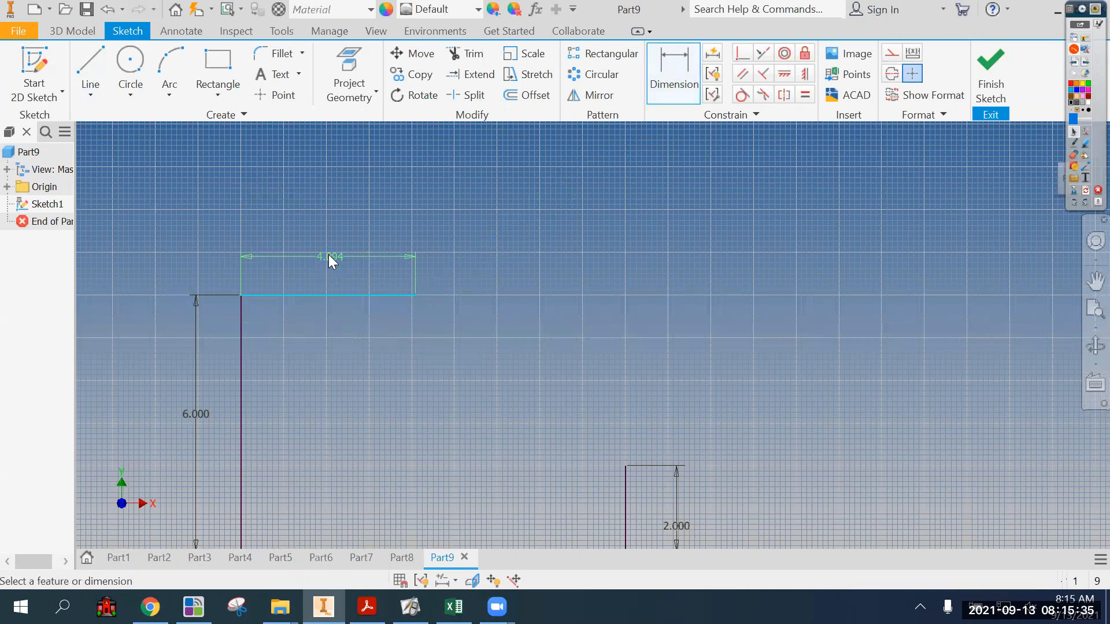
pyautogui.click(315, 249)
pyautogui.write('5')
pyautogui.press('Return')
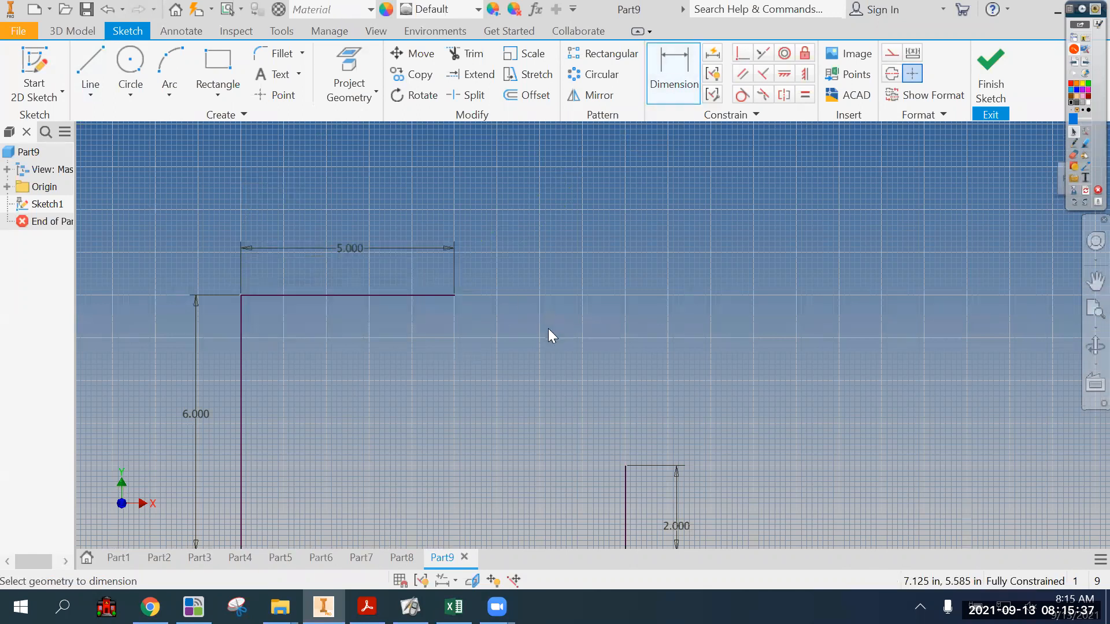
# - Close the profile with a sloped line from the end of the 5 in line to the upper end of the 2 in line, and finish the sketch
pyautogui.scroll(-3, 548, 330)
pyautogui.click(91, 64)
pyautogui.scroll(3, 492, 357)
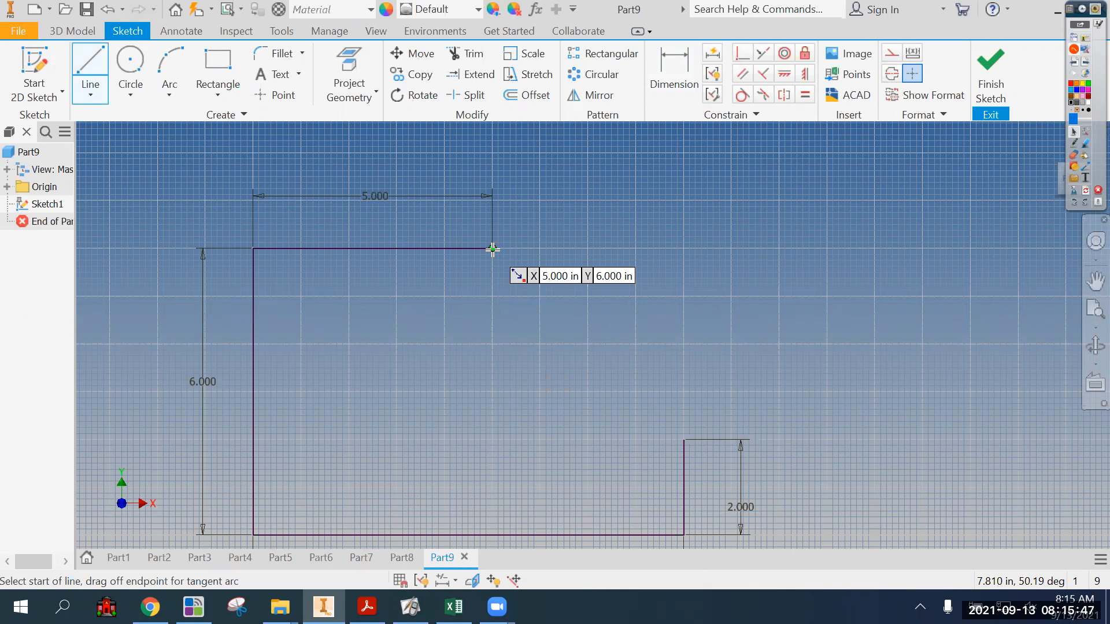
pyautogui.click(492, 249)
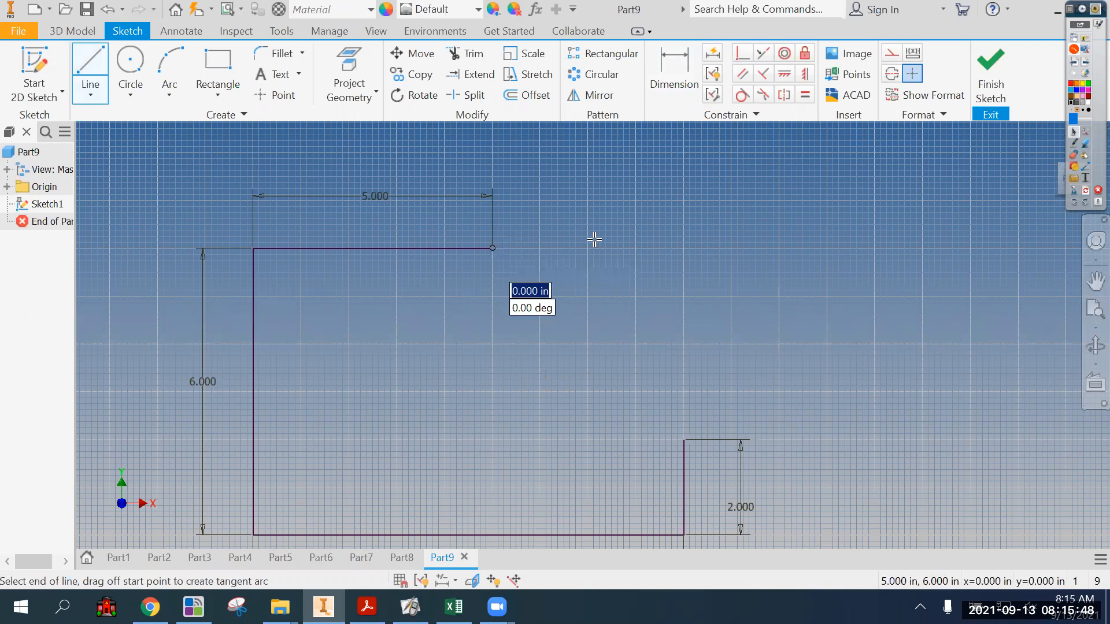
pyautogui.click(682, 440)
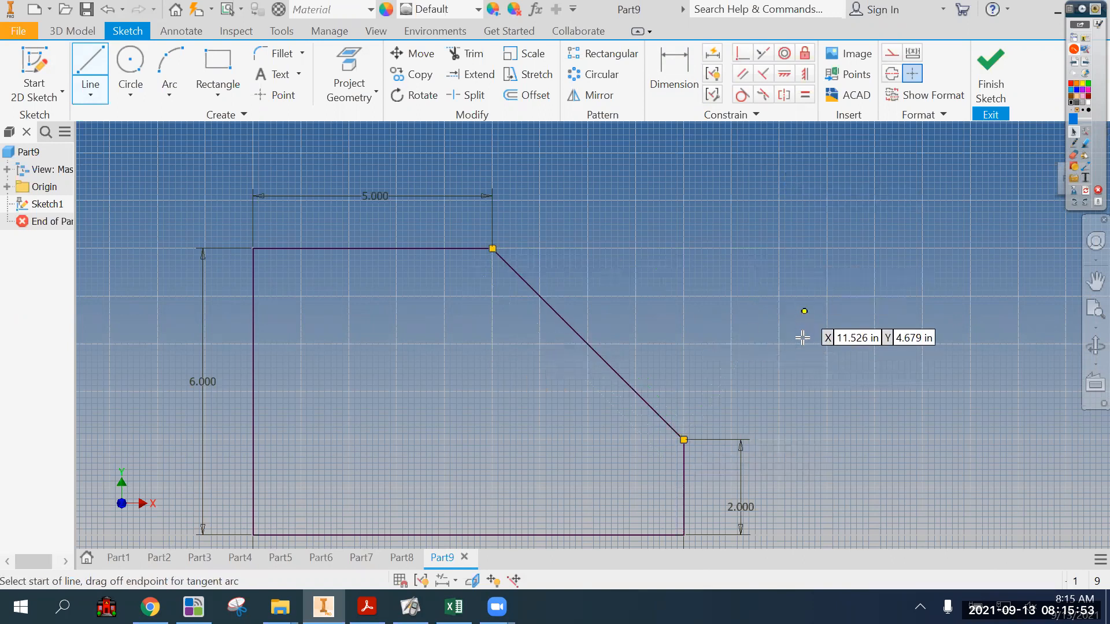
pyautogui.scroll(2, 801, 306)
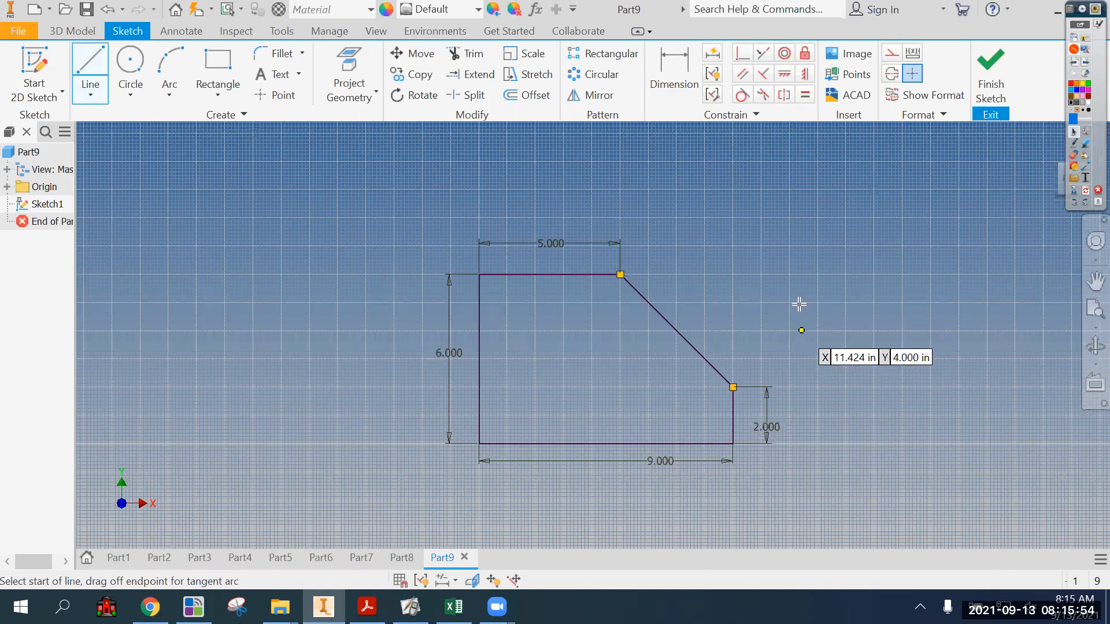
pyautogui.click(984, 92)
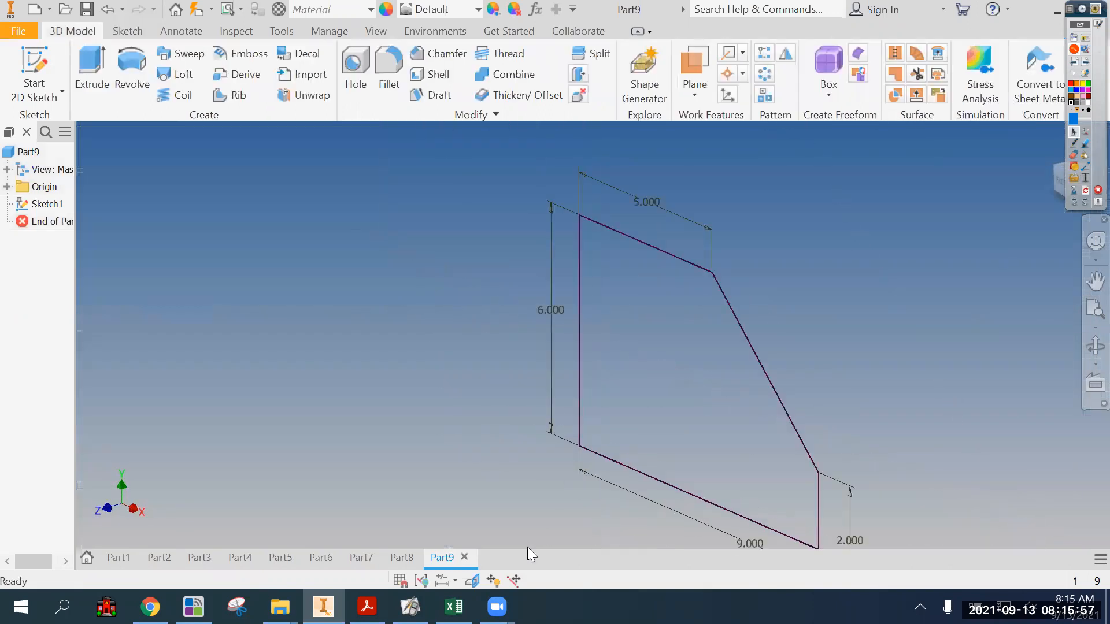
# - Check figure I's depth in the Green Sheet PDF and extrude the closed profile 4 in
pyautogui.click(368, 607)
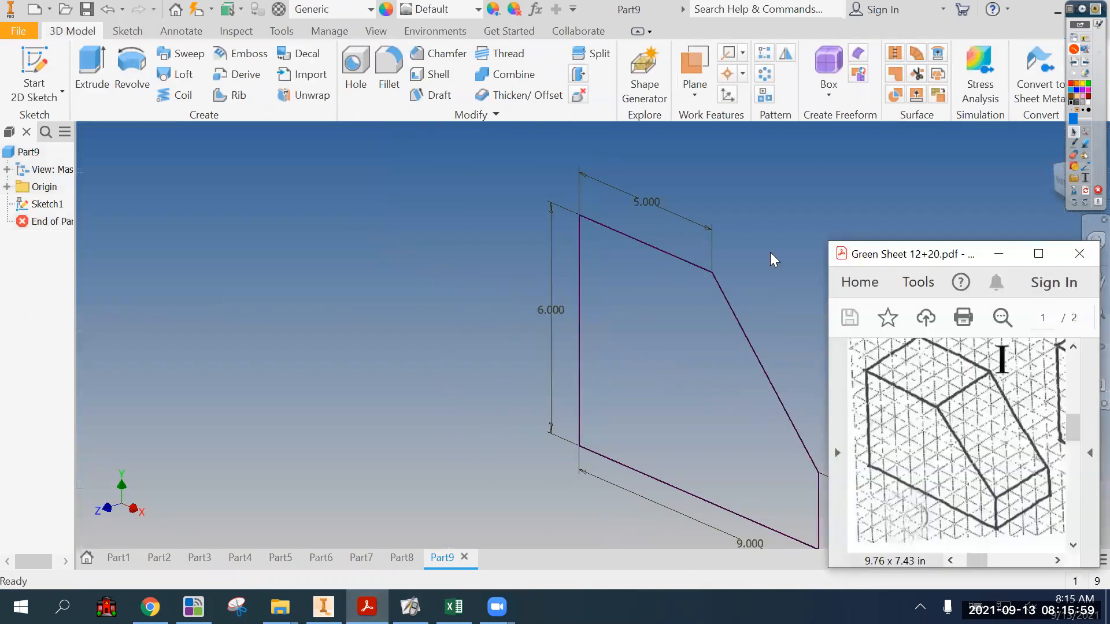
pyautogui.click(92, 66)
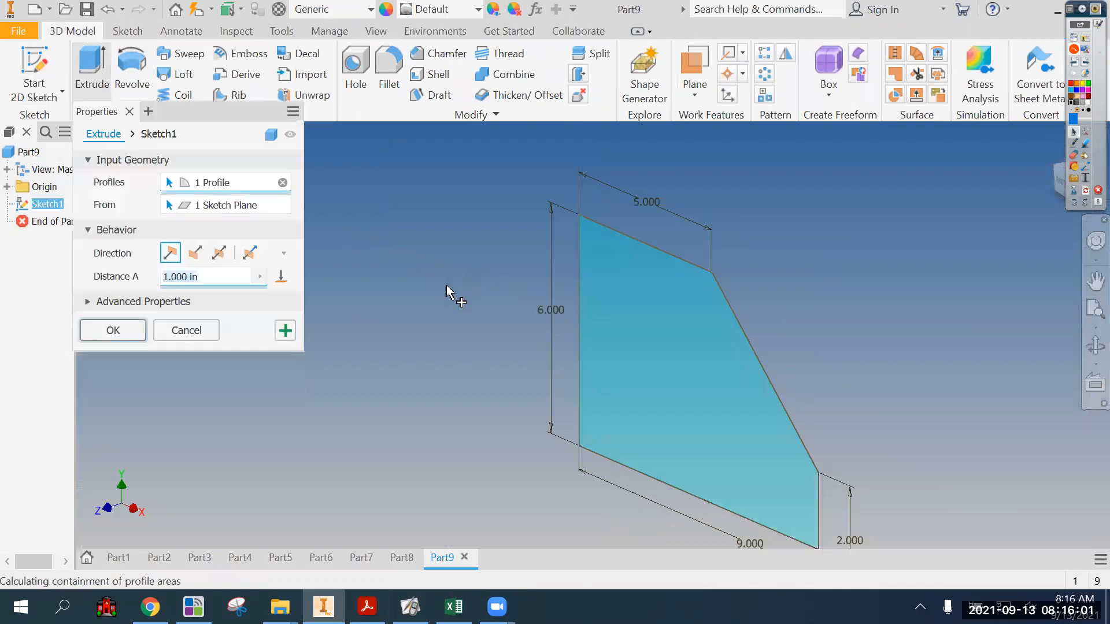
pyautogui.write('4')
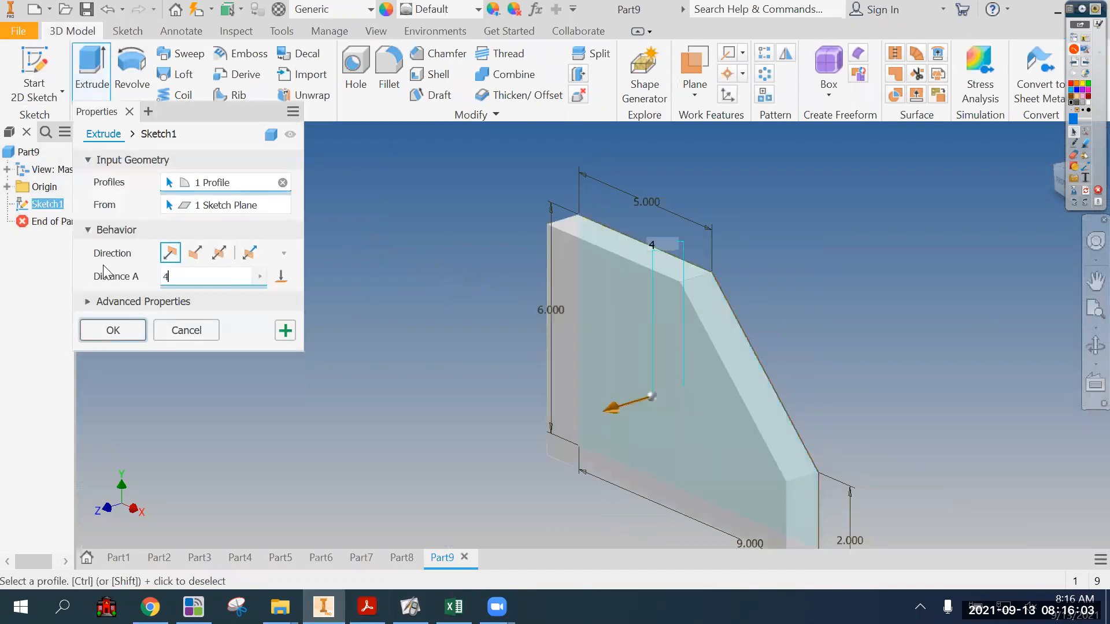
pyautogui.click(112, 330)
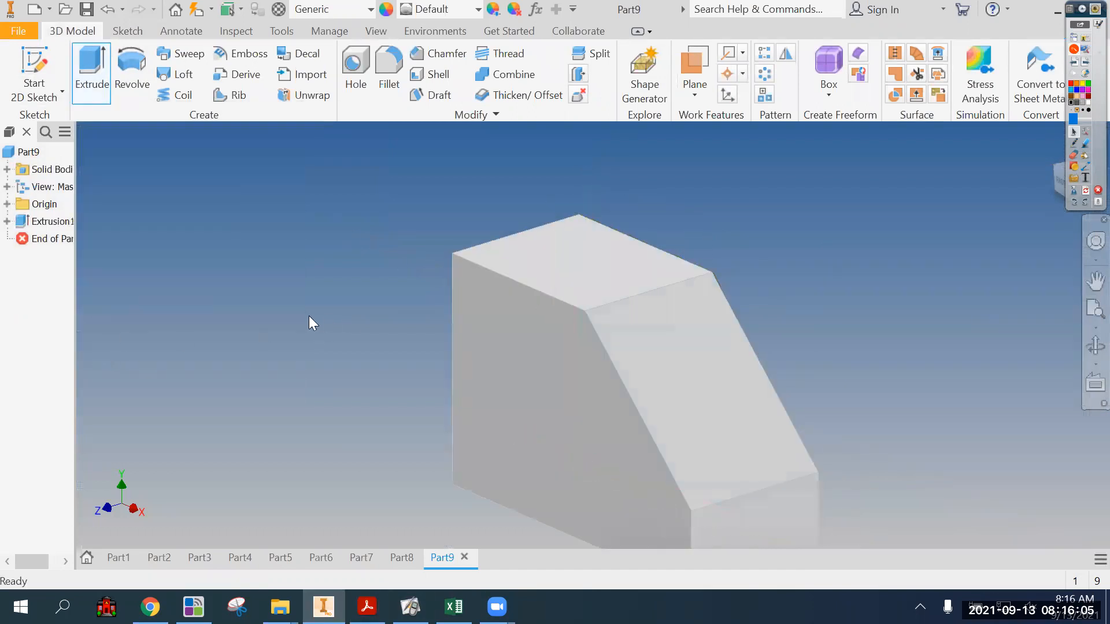
# - Create a new part and bring figure J of the Green Sheet 12+20 PDF fully into view
pyautogui.click(48, 12)
pyautogui.click(43, 108)
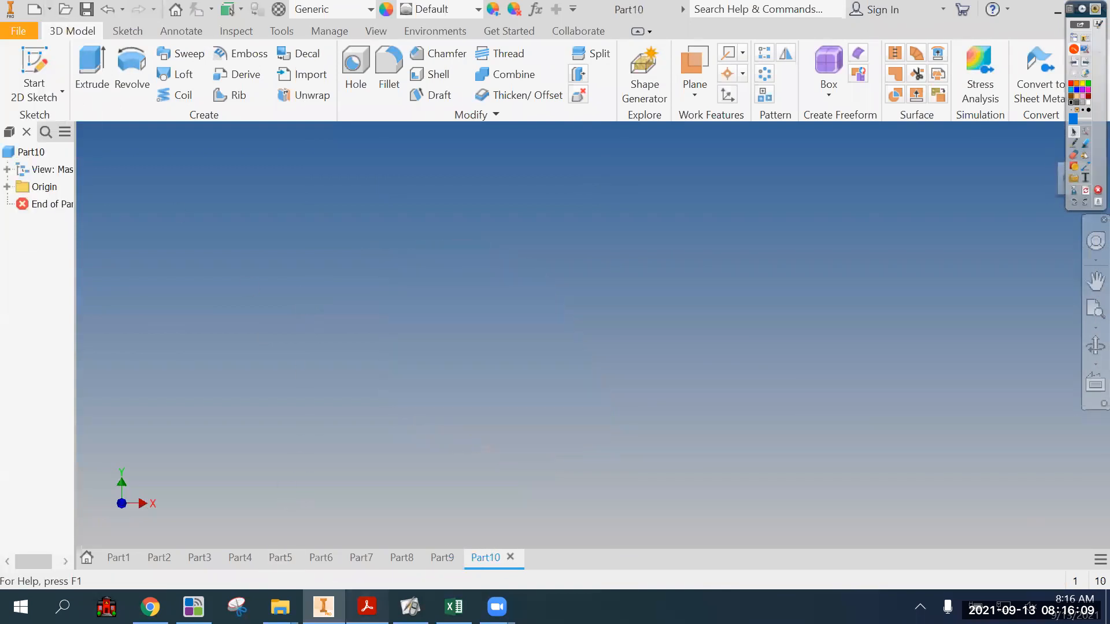
pyautogui.click(368, 606)
pyautogui.moveTo(972, 557); pyautogui.dragTo(992, 558)
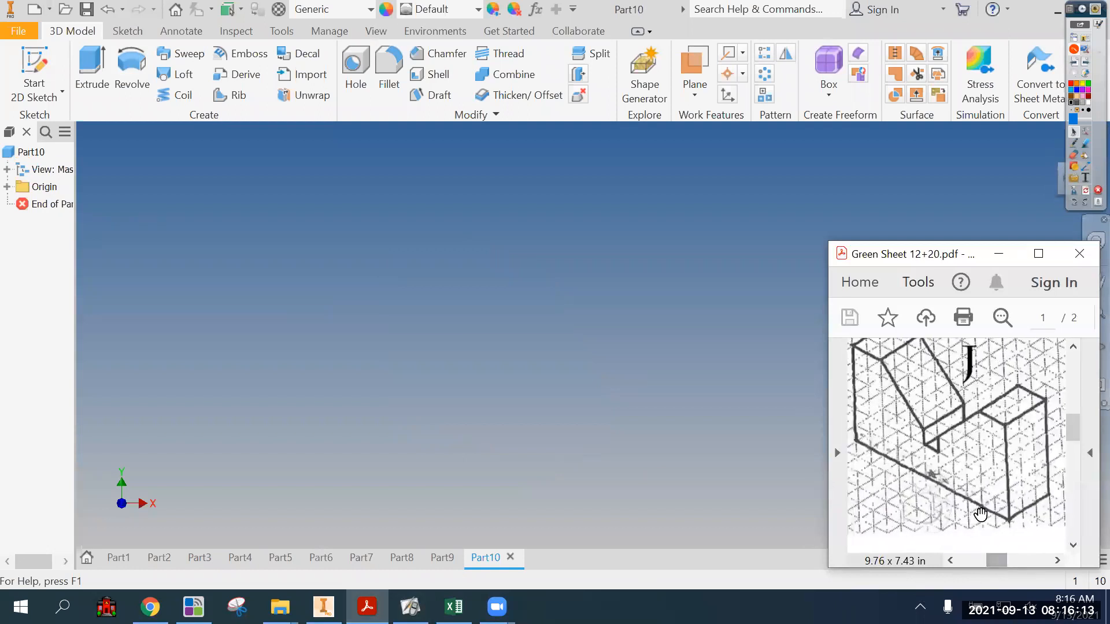
pyautogui.moveTo(950, 238); pyautogui.dragTo(950, 216)
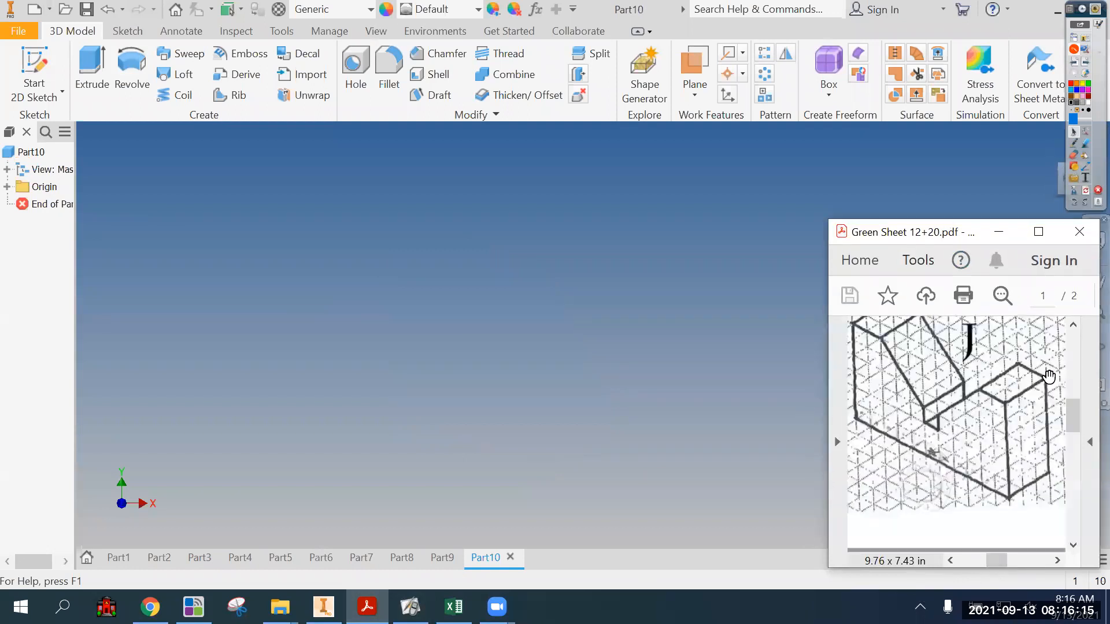
pyautogui.moveTo(1073, 412); pyautogui.dragTo(1074, 410)
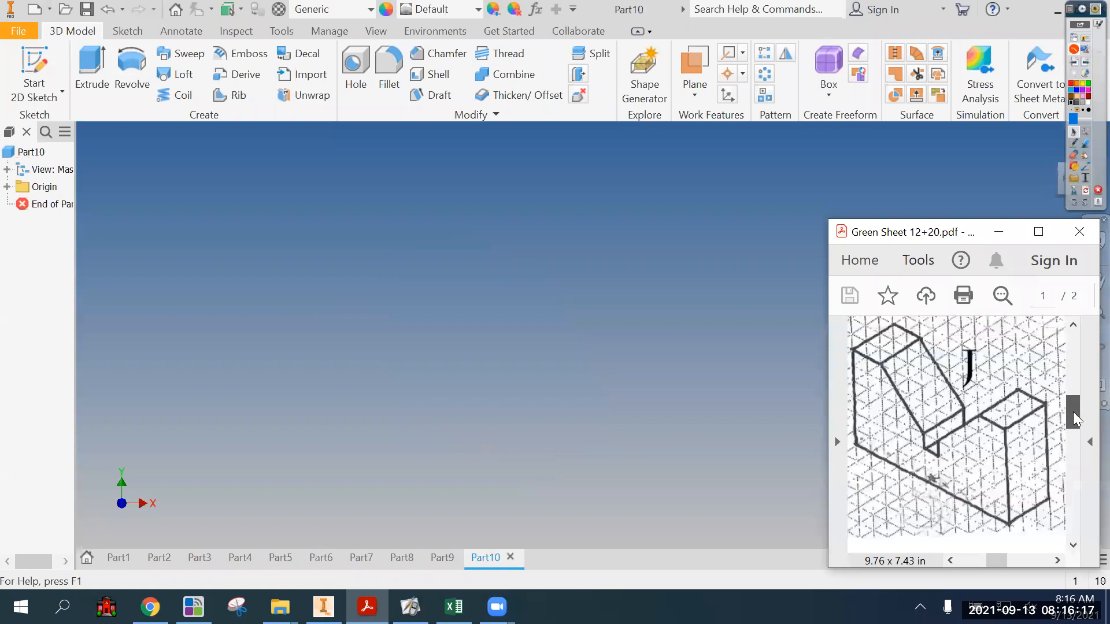
# - Mark the sloped edge, notch and front outline of figure J with the red pen, and clear the markings
pyautogui.click(1073, 144)
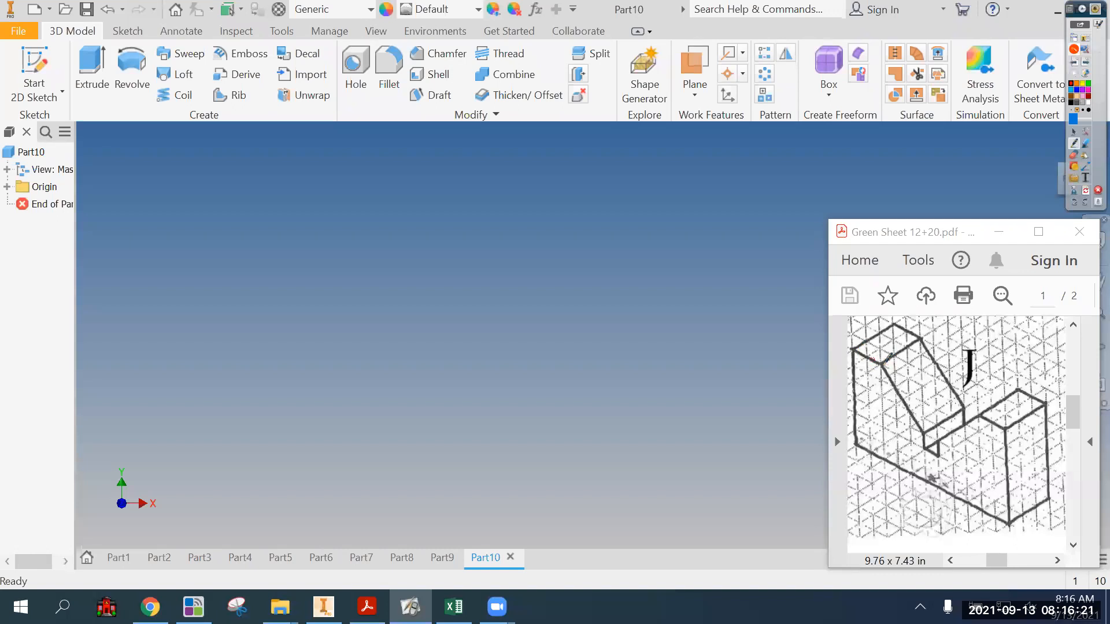
pyautogui.moveTo(887, 357); pyautogui.dragTo(927, 412)
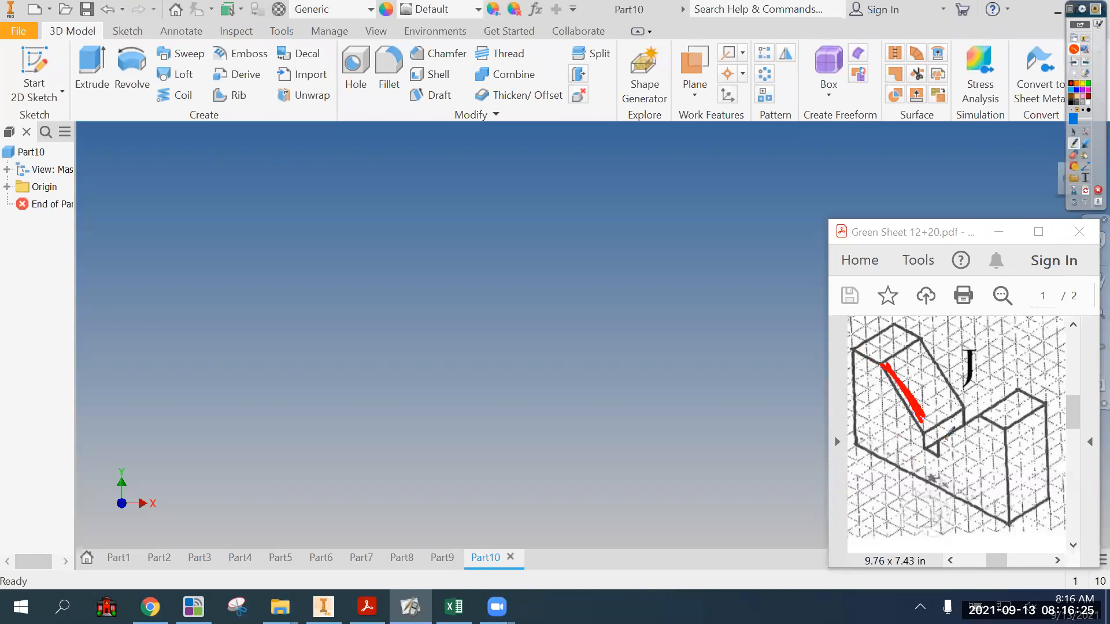
pyautogui.click(1085, 192)
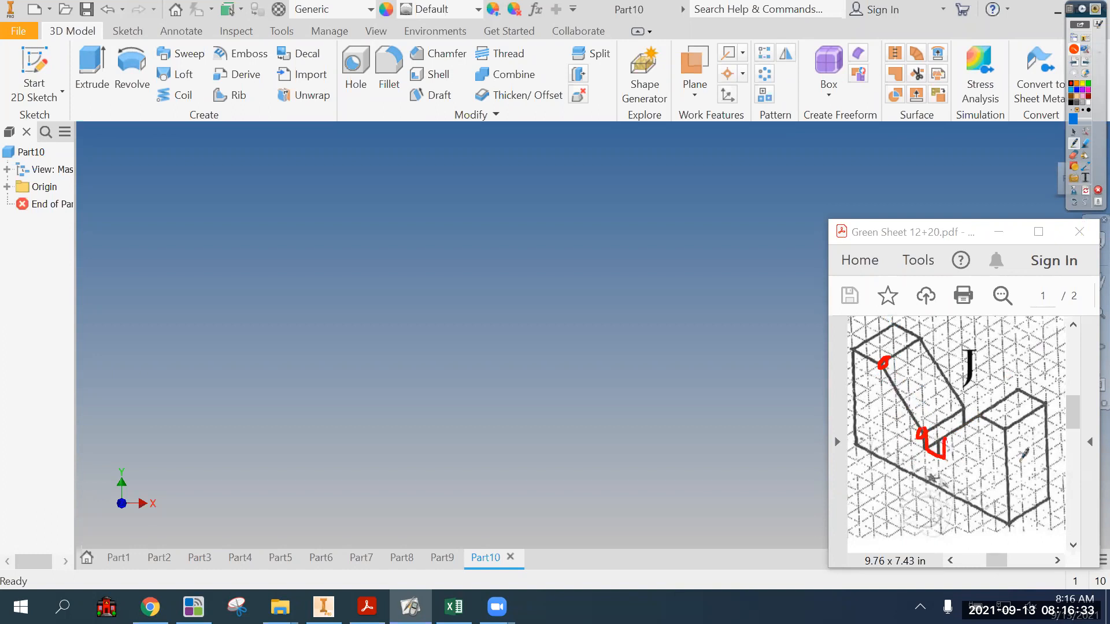
pyautogui.click(1085, 192)
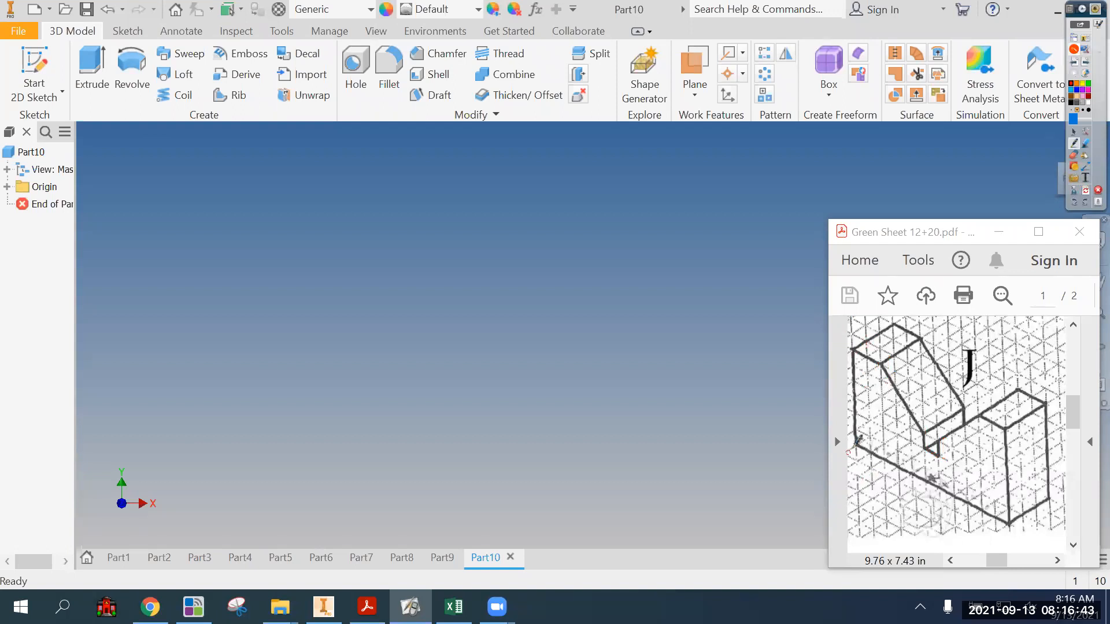
pyautogui.moveTo(887, 454)
pyautogui.mouseDown()
pyautogui.moveTo(1019, 521)
pyautogui.moveTo(1011, 427)
pyautogui.mouseUp()
pyautogui.moveTo(851, 444); pyautogui.dragTo(855, 354)
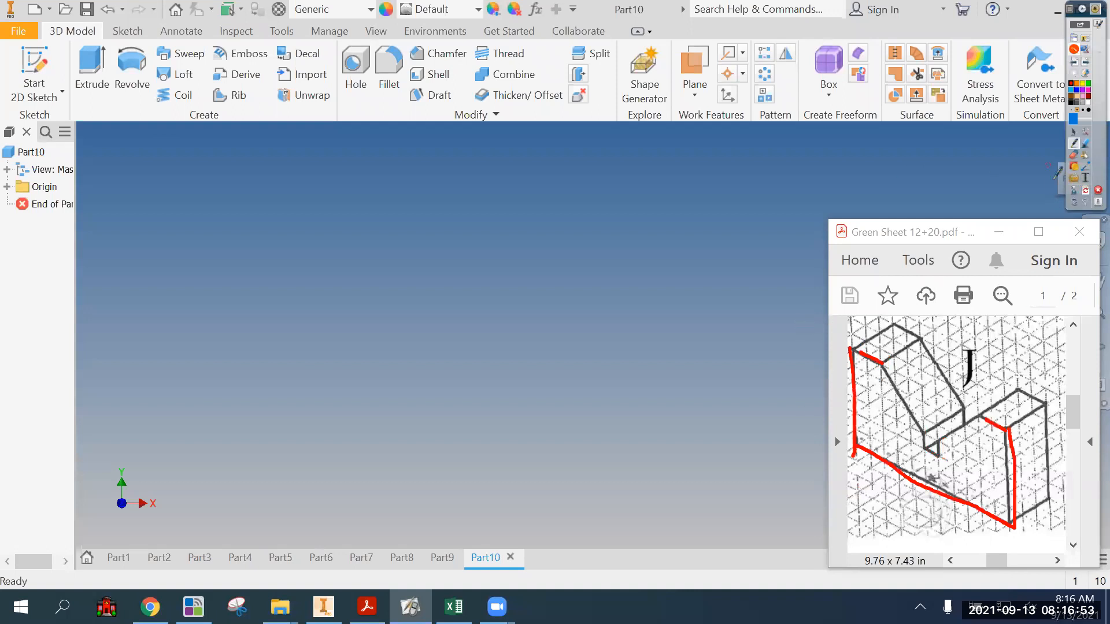
pyautogui.click(1087, 192)
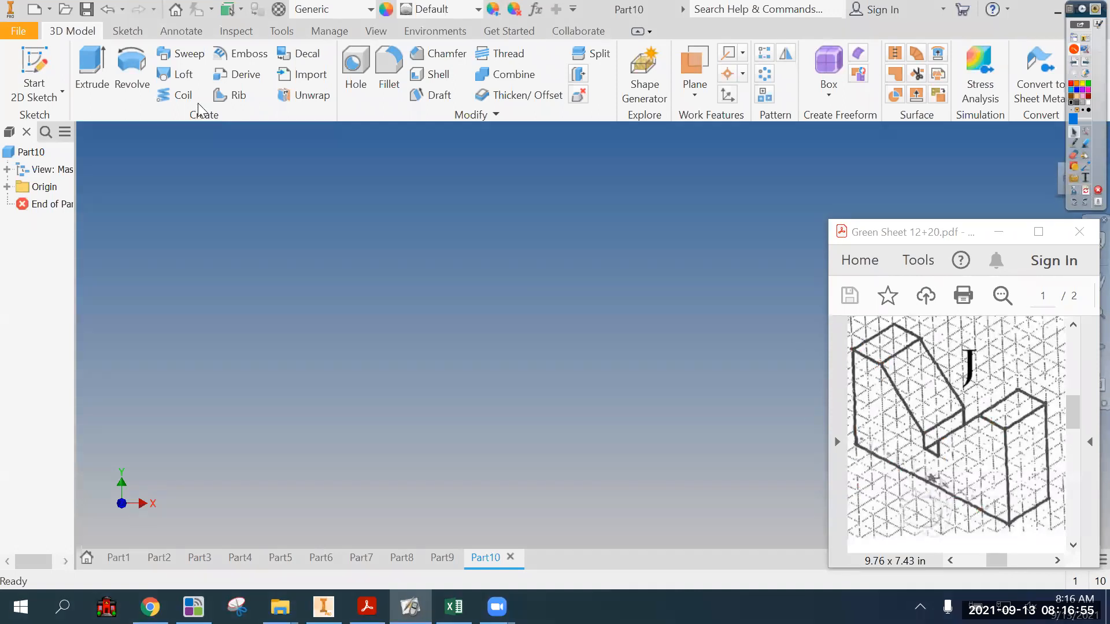
# - Start a sketch on the XY plane and draw a horizontal line from the origin along the positive X axis, dimensioned 11 in
pyautogui.click(38, 58)
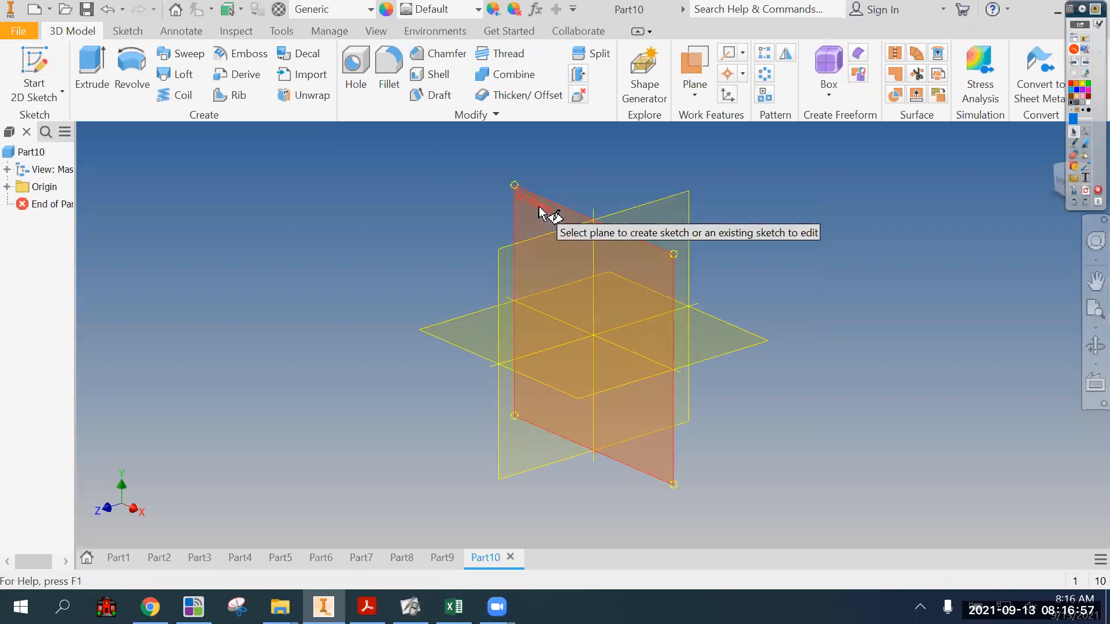
pyautogui.click(581, 374)
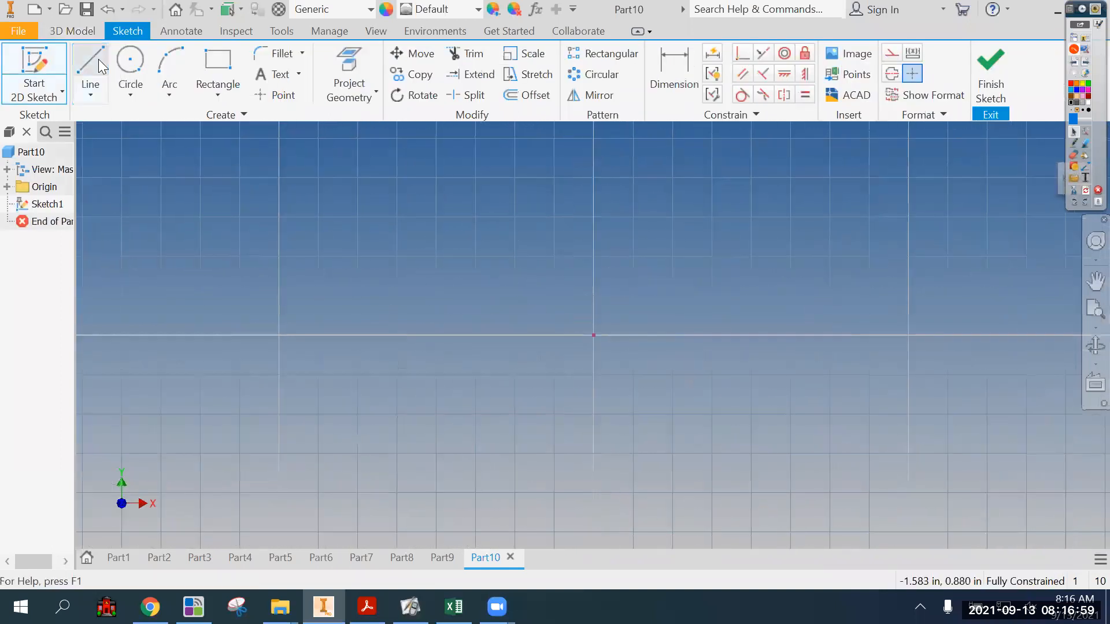
pyautogui.click(594, 335)
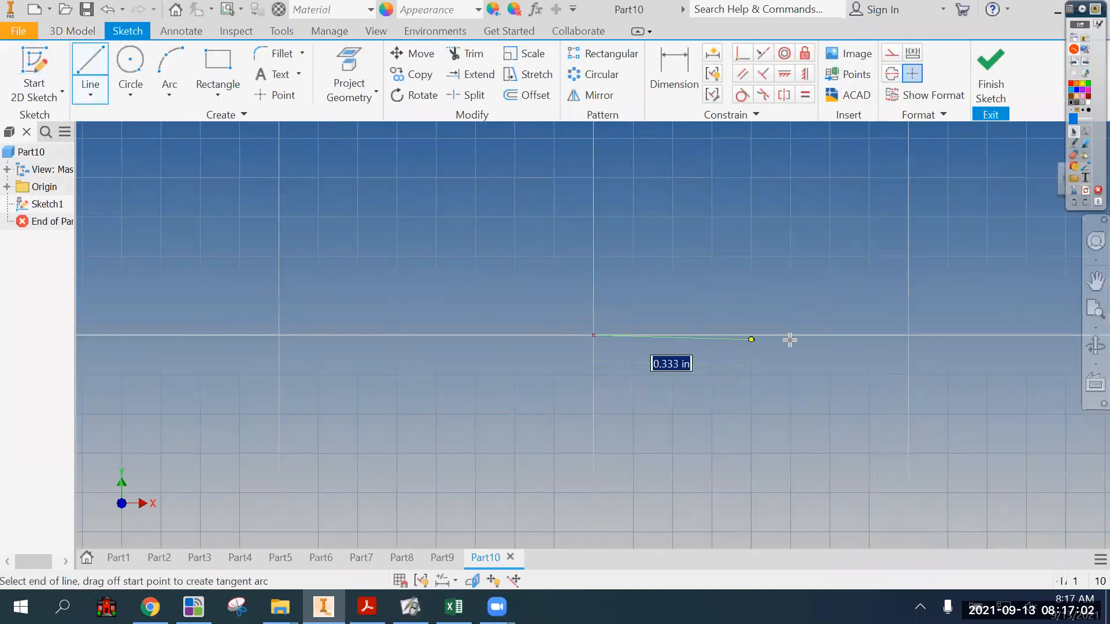
pyautogui.click(838, 335)
pyautogui.click(674, 72)
pyautogui.click(722, 335)
pyautogui.click(718, 362)
pyautogui.write('11')
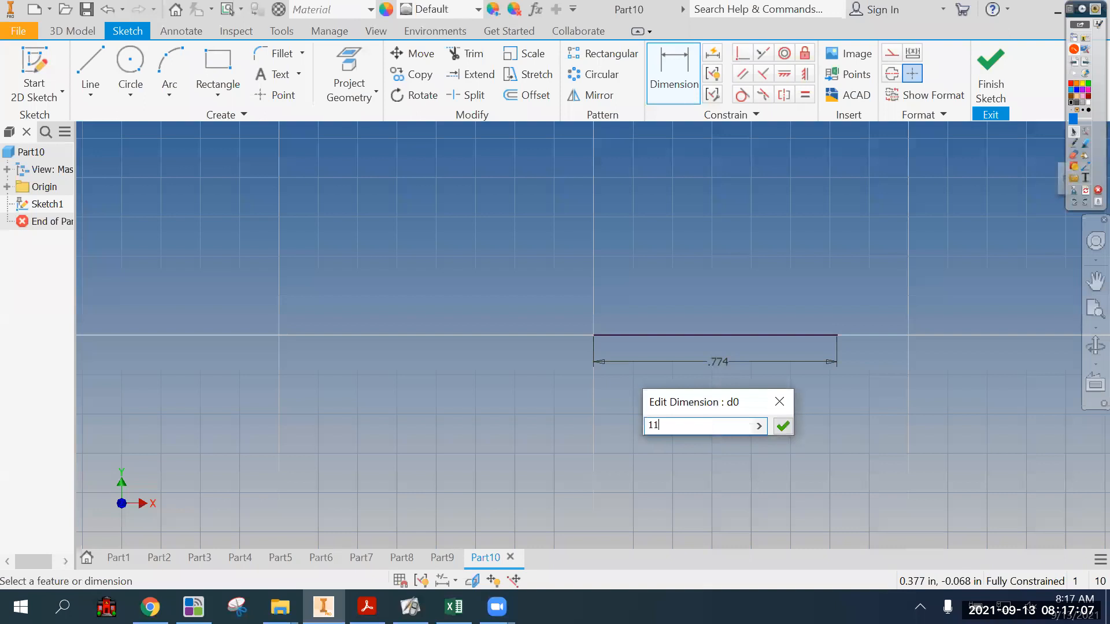
pyautogui.press('Return')
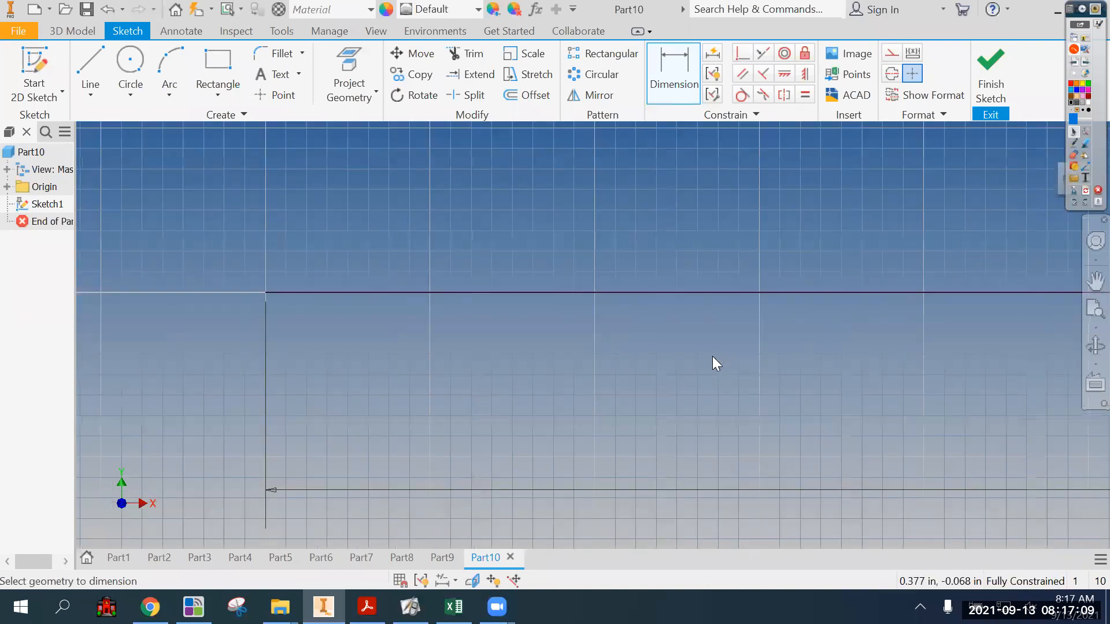
# - Draw a vertical line upward from the origin and dimension it 6 in high
pyautogui.scroll(3, 741, 446)
pyautogui.click(91, 68)
pyautogui.click(363, 342)
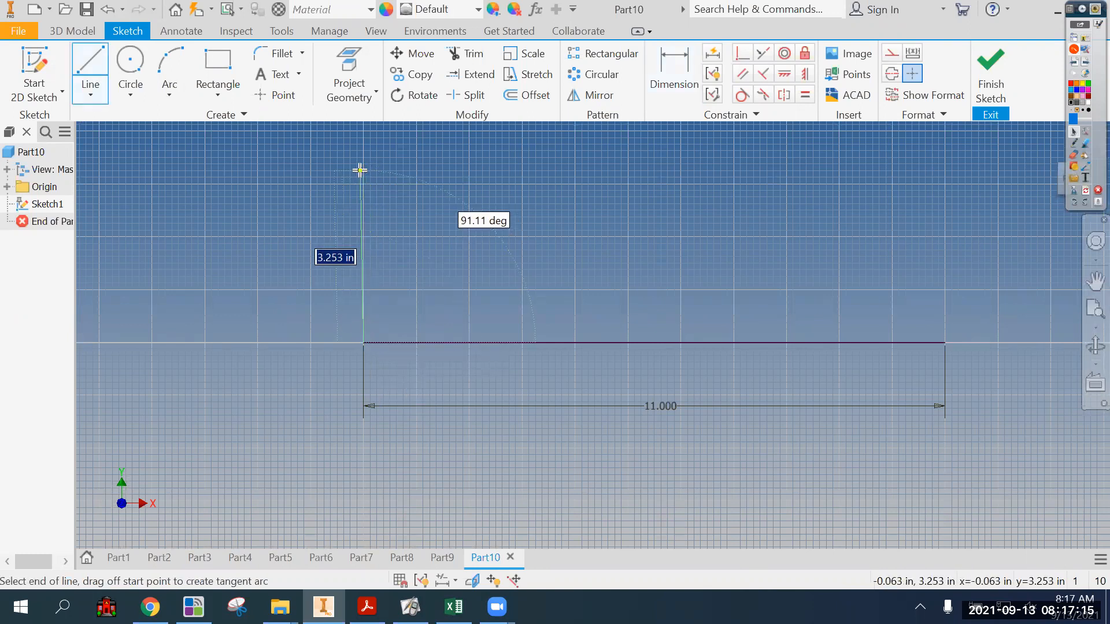
pyautogui.click(364, 171)
pyautogui.press('d')
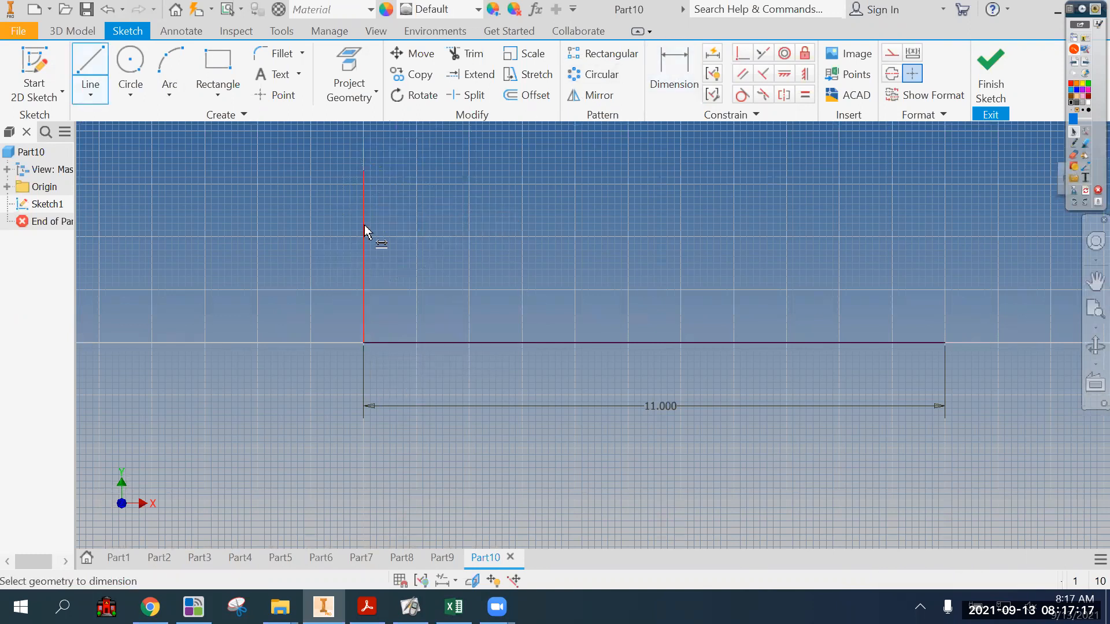
pyautogui.click(362, 244)
pyautogui.click(334, 250)
pyautogui.write('6')
pyautogui.press('Return')
# - Draw a vertical line upward from the right end of the 11 in base line and dimension it 6 in
pyautogui.scroll(-3, 294, 411)
pyautogui.click(90, 70)
pyautogui.click(675, 366)
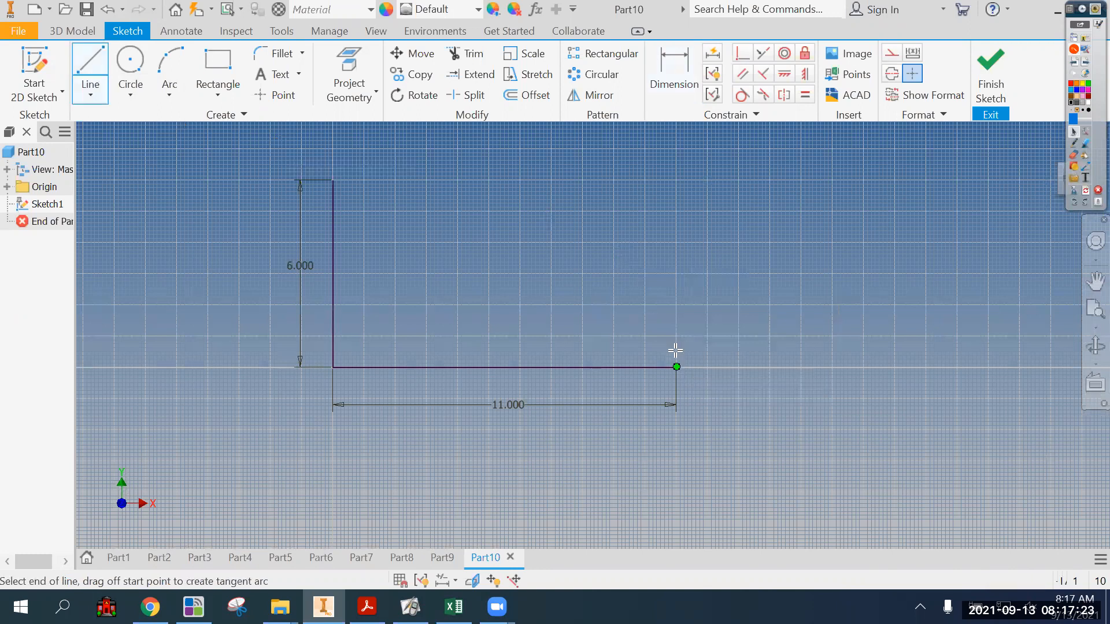
pyautogui.click(674, 81)
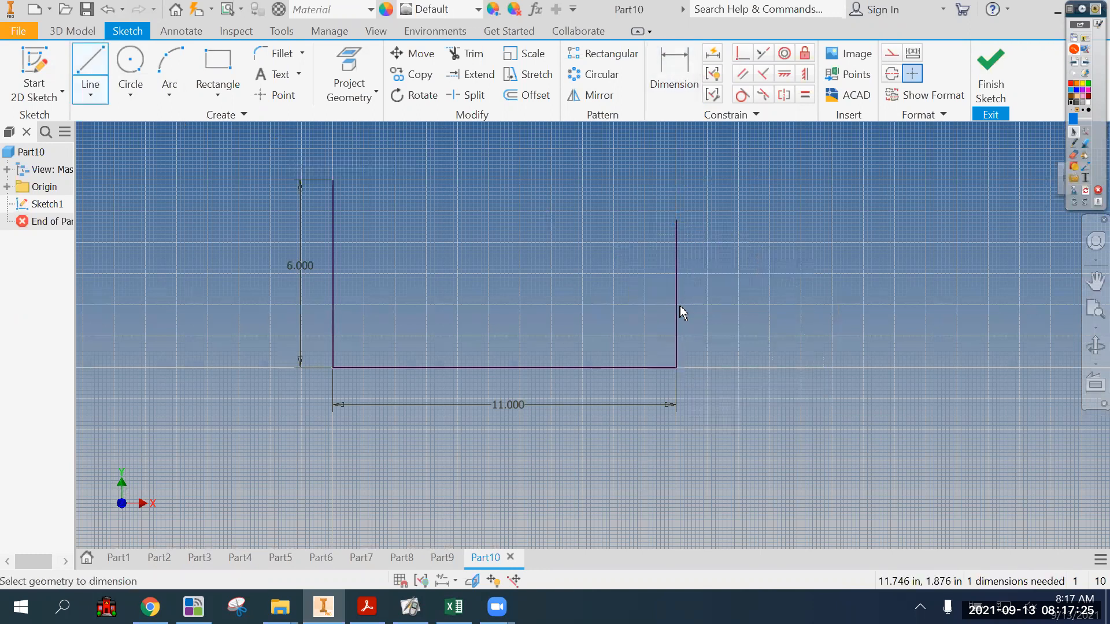
pyautogui.click(679, 309)
pyautogui.click(710, 305)
pyautogui.write('6')
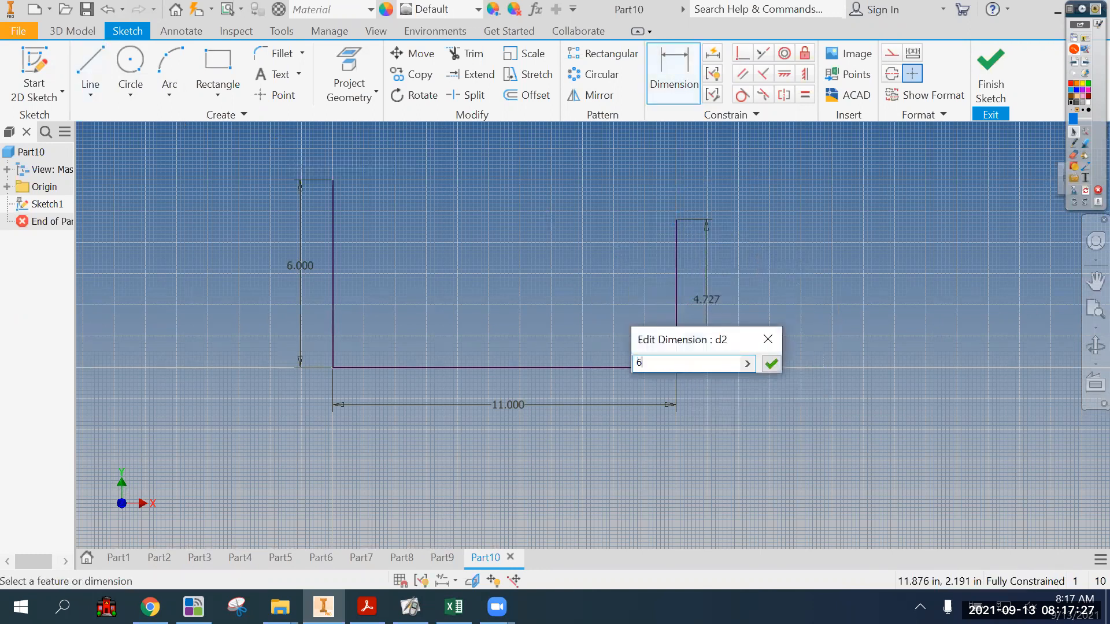
pyautogui.press('Return')
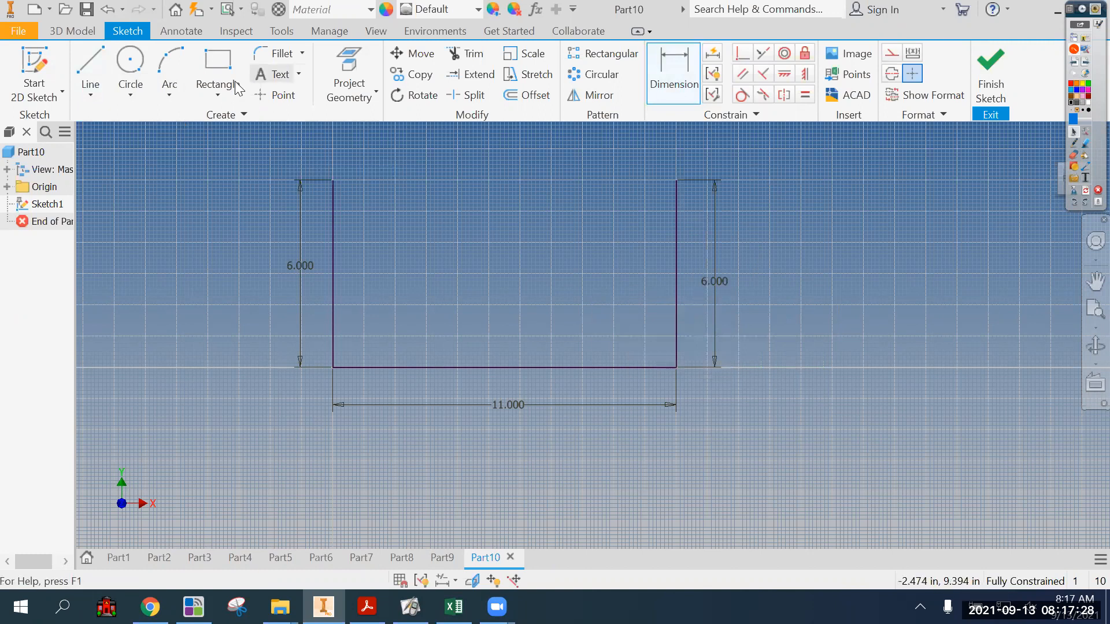
# - Draw a horizontal line rightward from the upper end of the left 6 in line and dimension it 2 in
pyautogui.click(91, 69)
pyautogui.click(329, 180)
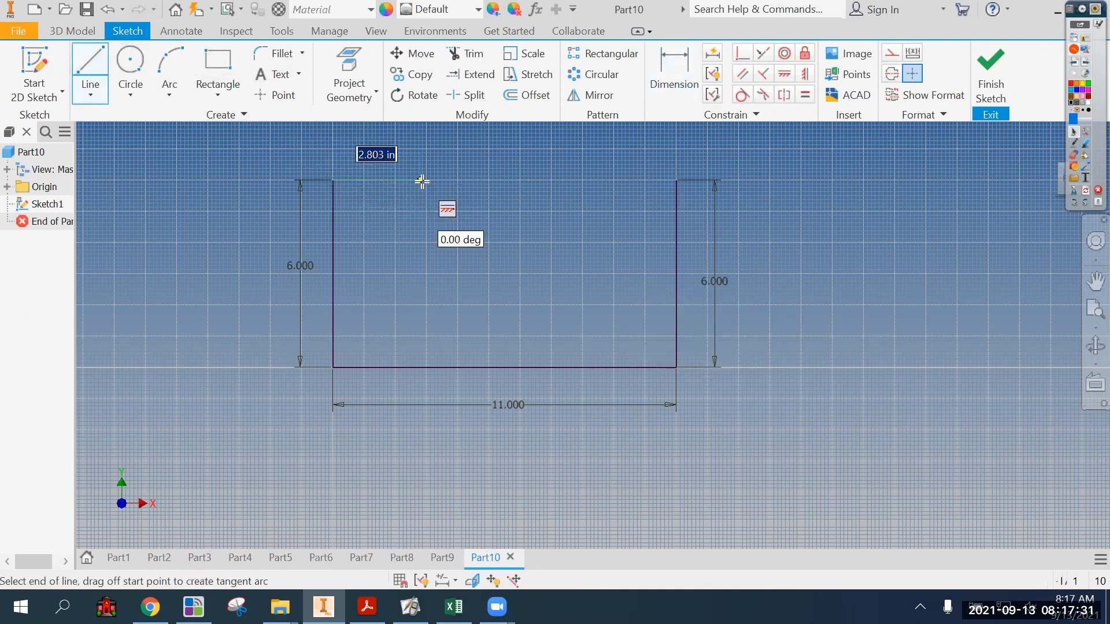
pyautogui.click(421, 180)
pyautogui.press('d')
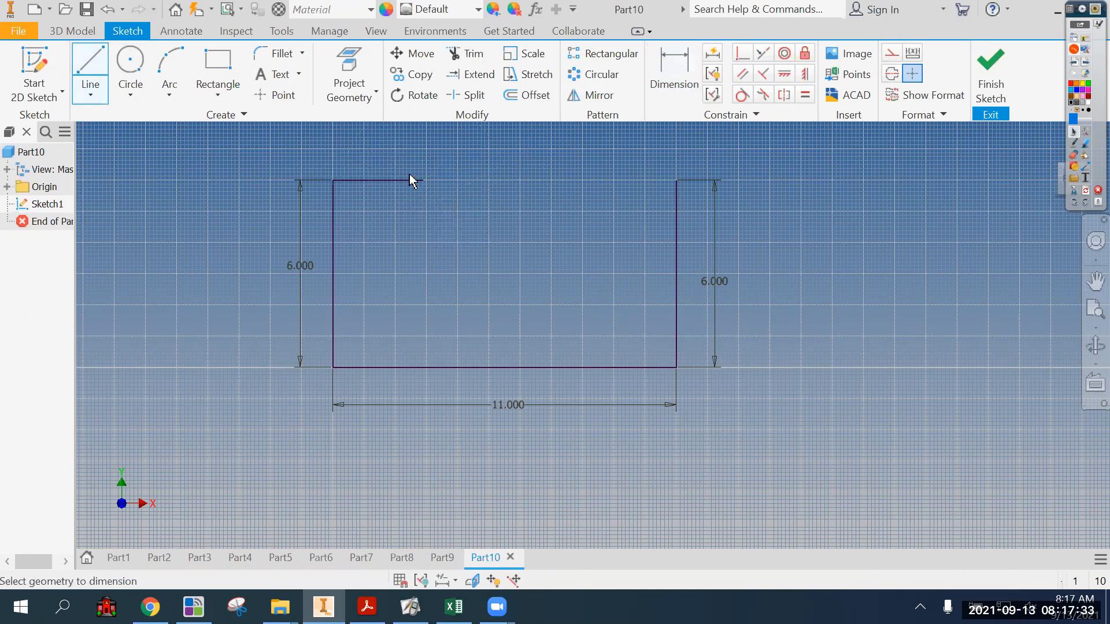
pyautogui.click(395, 168)
pyautogui.write('2')
pyautogui.press('Return')
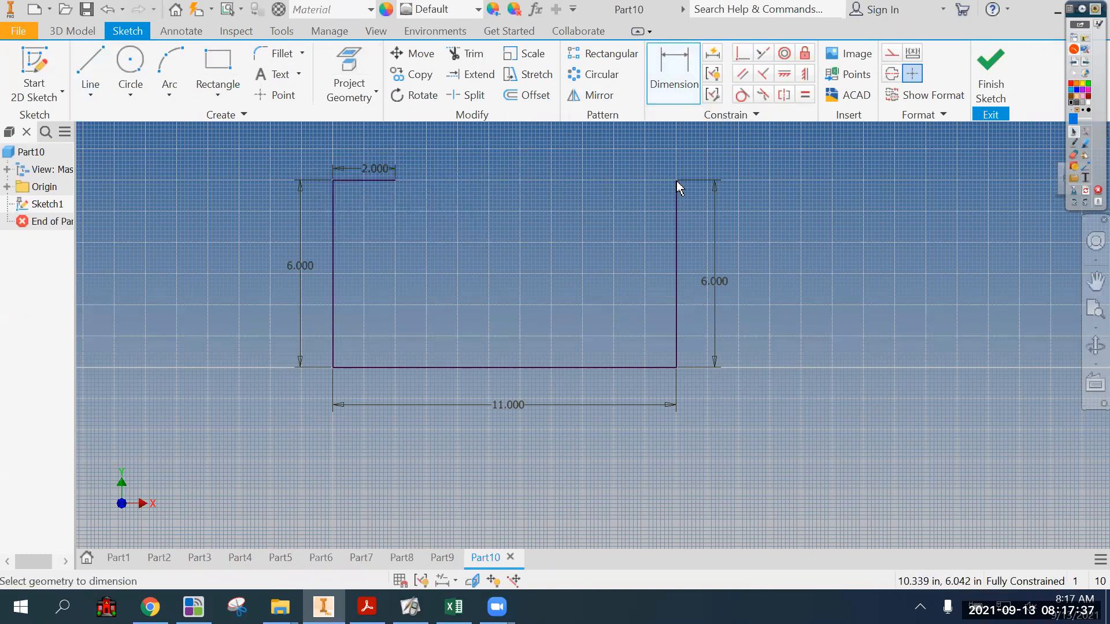
# - Draw a horizontal line leftward from the upper end of the right 6 in line and dimension it 2 in
pyautogui.press('l')
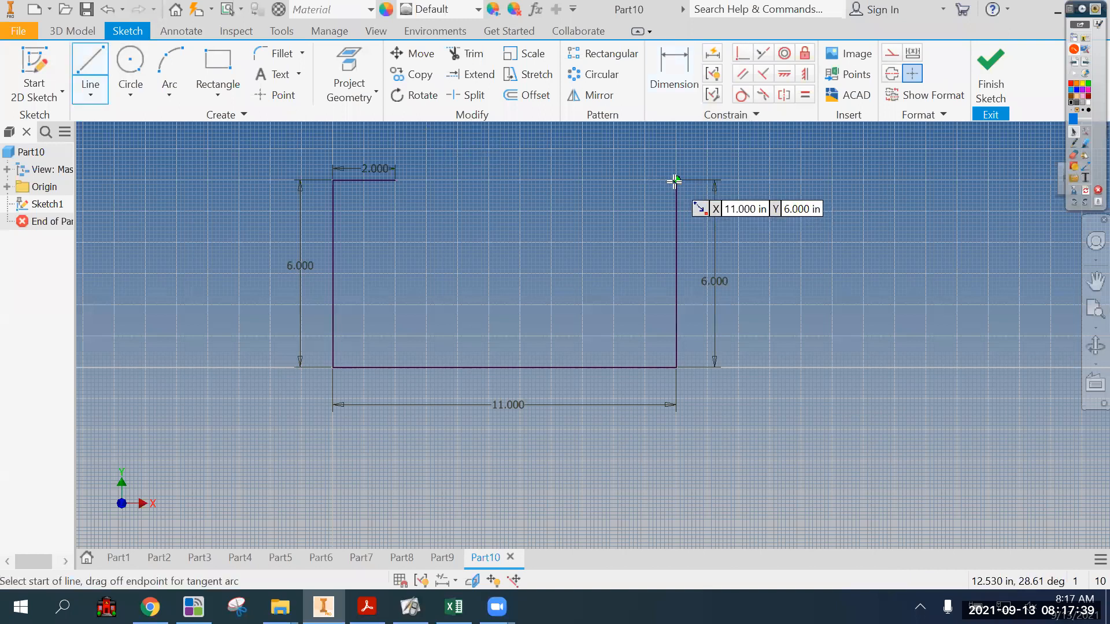
pyautogui.click(675, 180)
pyautogui.click(627, 180)
pyautogui.press('d')
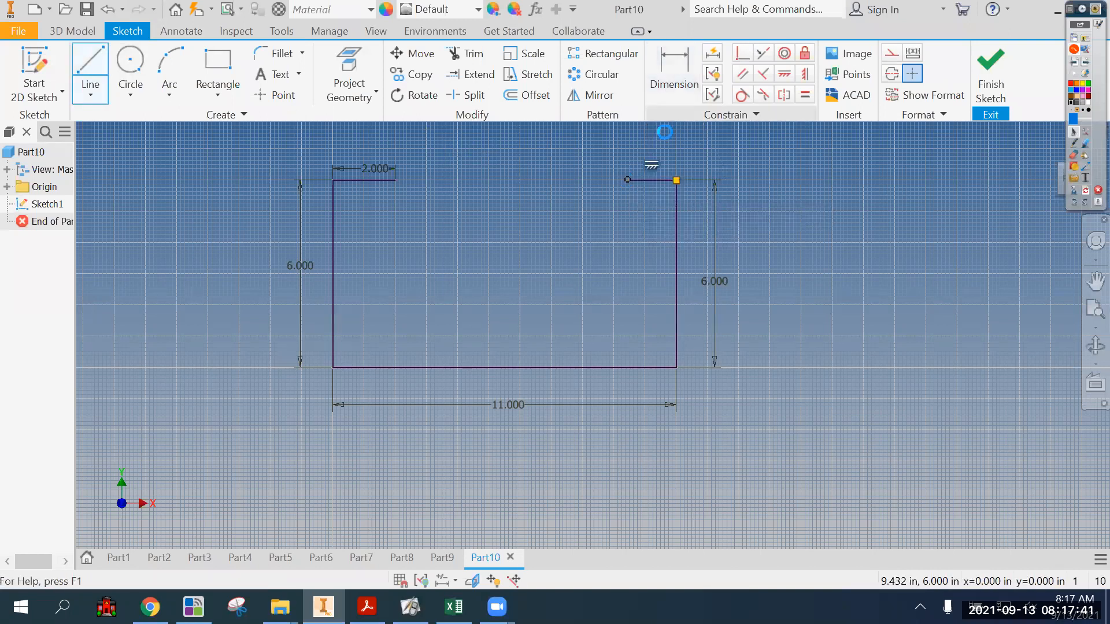
pyautogui.click(659, 181)
pyautogui.click(652, 165)
pyautogui.write('2')
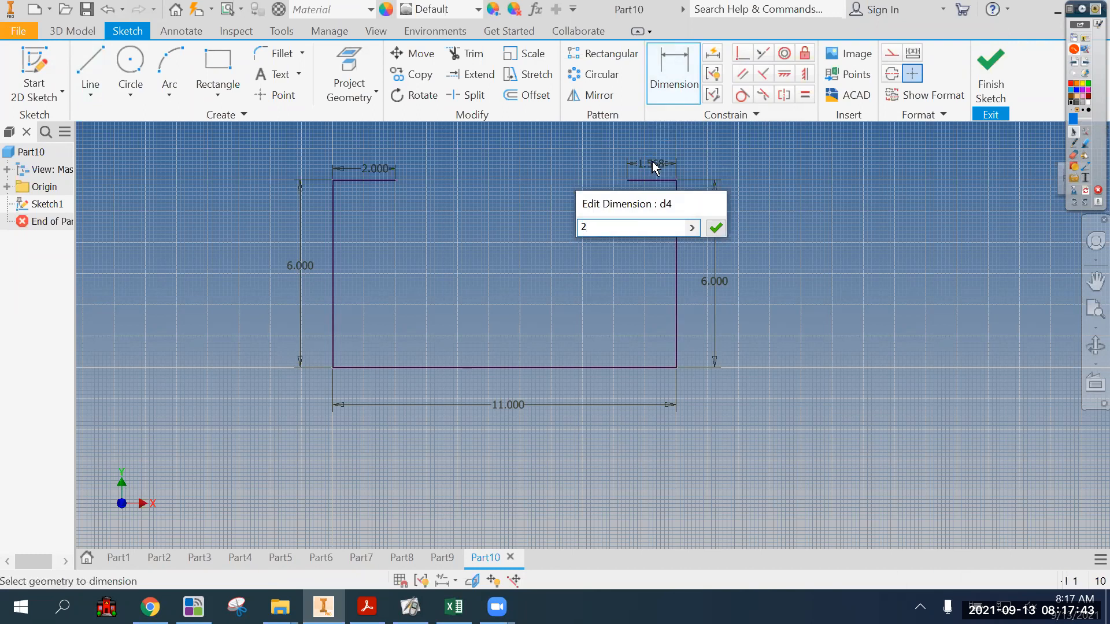
pyautogui.press('Return')
pyautogui.click(82, 68)
pyautogui.scroll(-2, 404, 243)
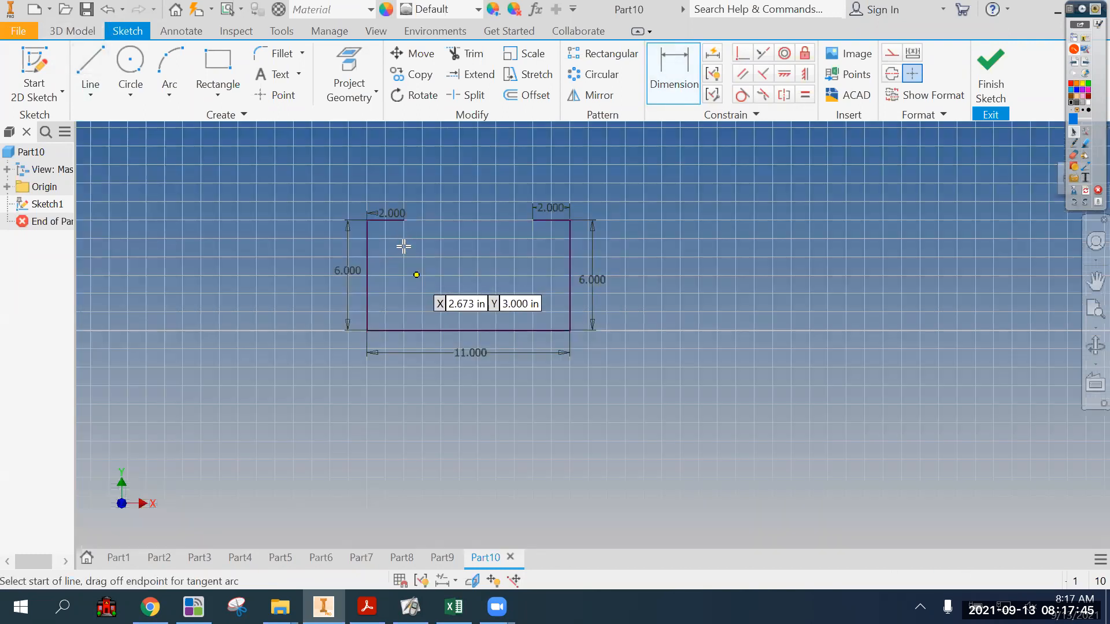
pyautogui.click(402, 199)
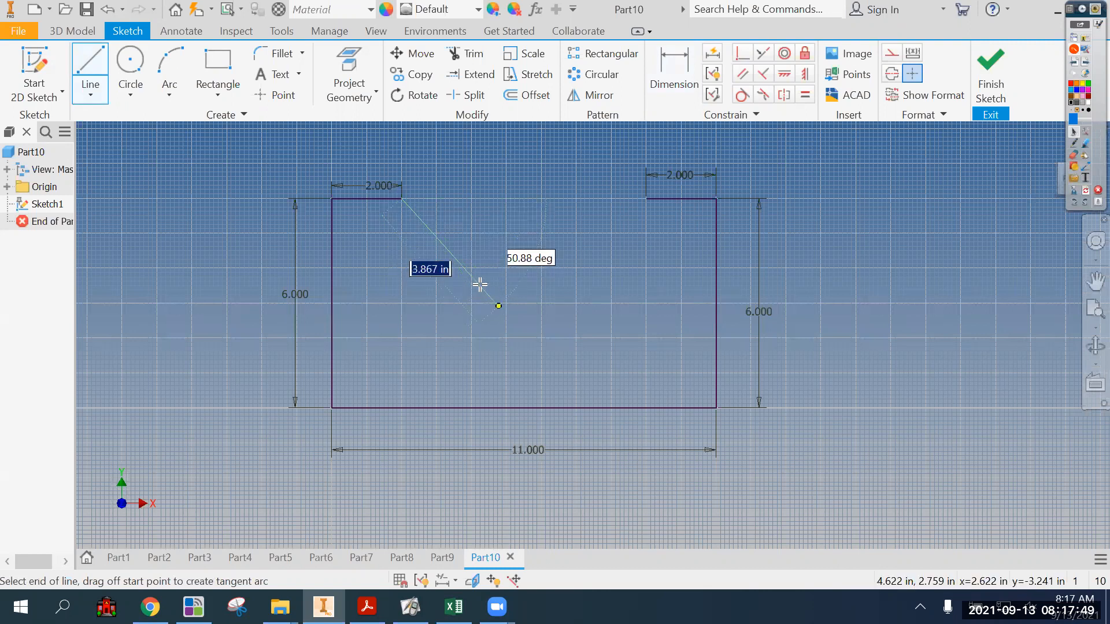
pyautogui.press('Escape')
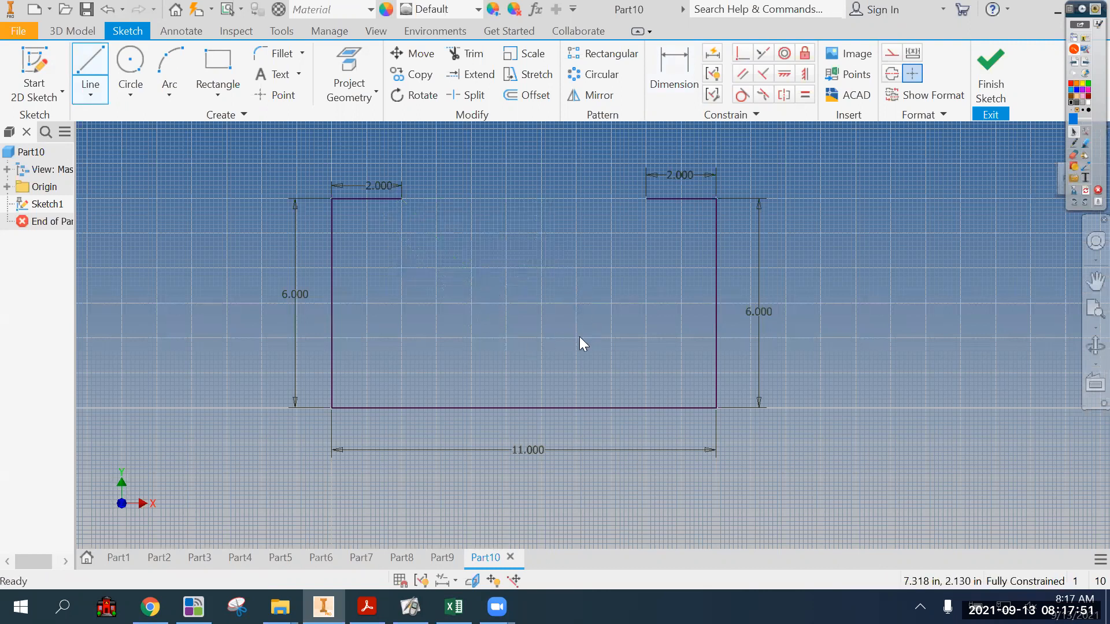
# - Switch to the Green Sheet 12+20 PDF, mark the notch's distances on figure J in red, and clear the marks
pyautogui.click(368, 606)
pyautogui.click(1076, 183)
pyautogui.moveTo(930, 429); pyautogui.dragTo(926, 440)
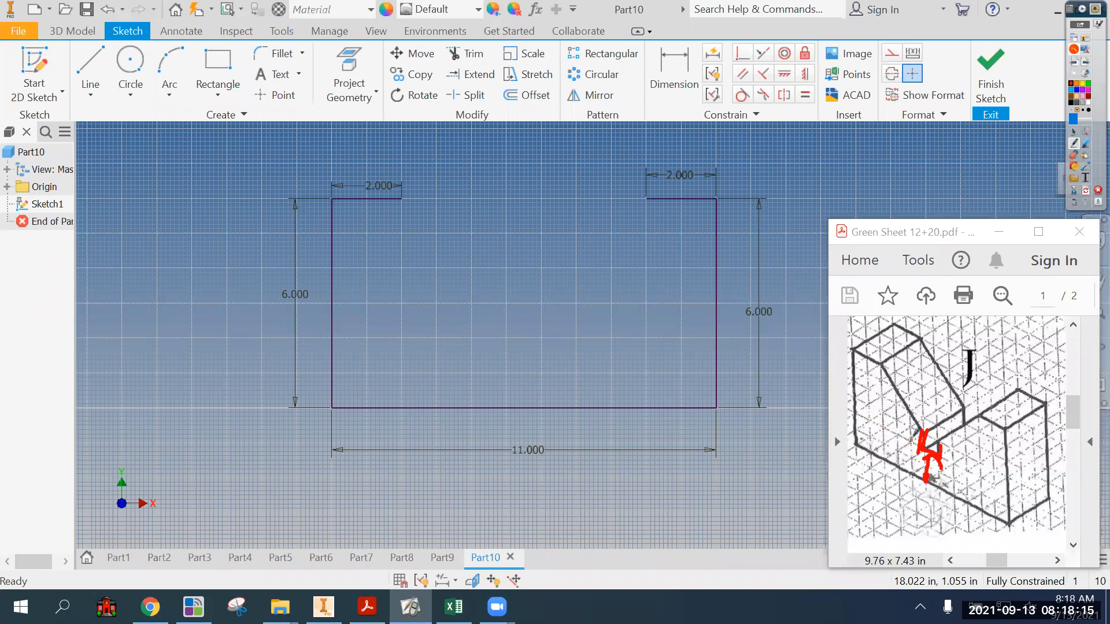
pyautogui.moveTo(912, 438); pyautogui.dragTo(861, 416)
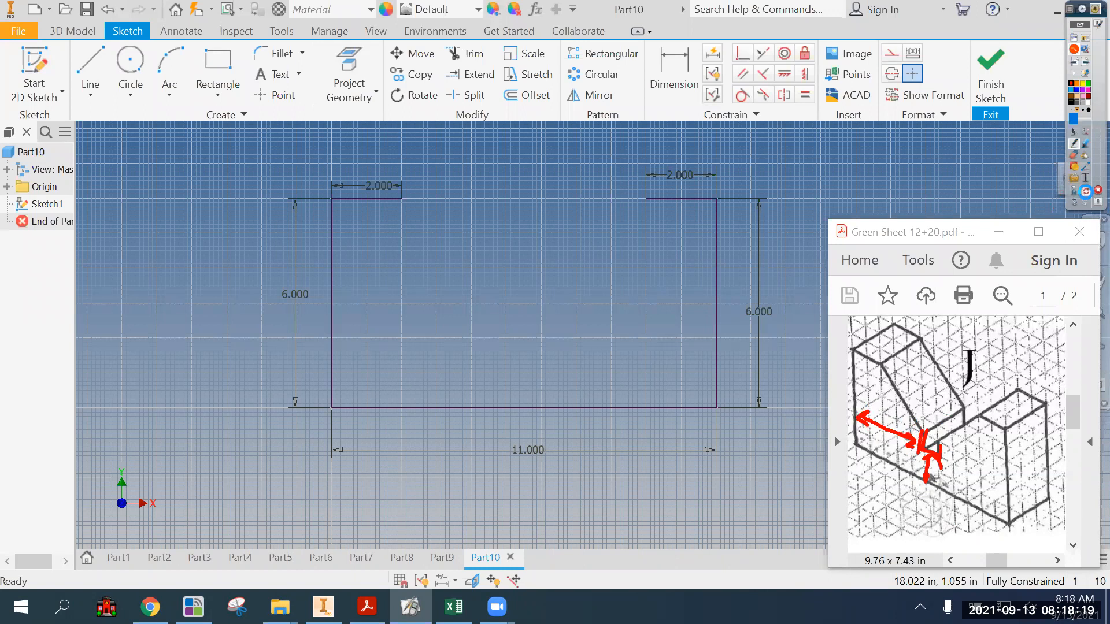
pyautogui.click(1086, 191)
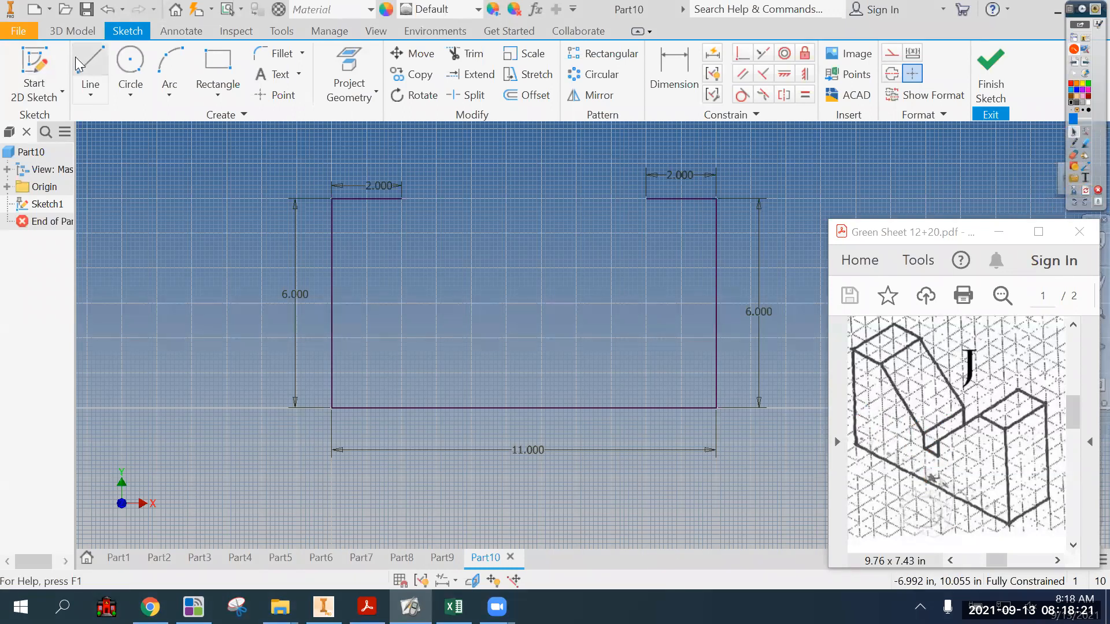
# - Sketch an open-topped U-shaped notch about 1.1 in wide and 0.8 in high inside the profile, clear of the outer lines
pyautogui.click(91, 67)
pyautogui.scroll(3, 484, 296)
pyautogui.moveTo(487, 314); pyautogui.dragTo(488, 372, button='middle')
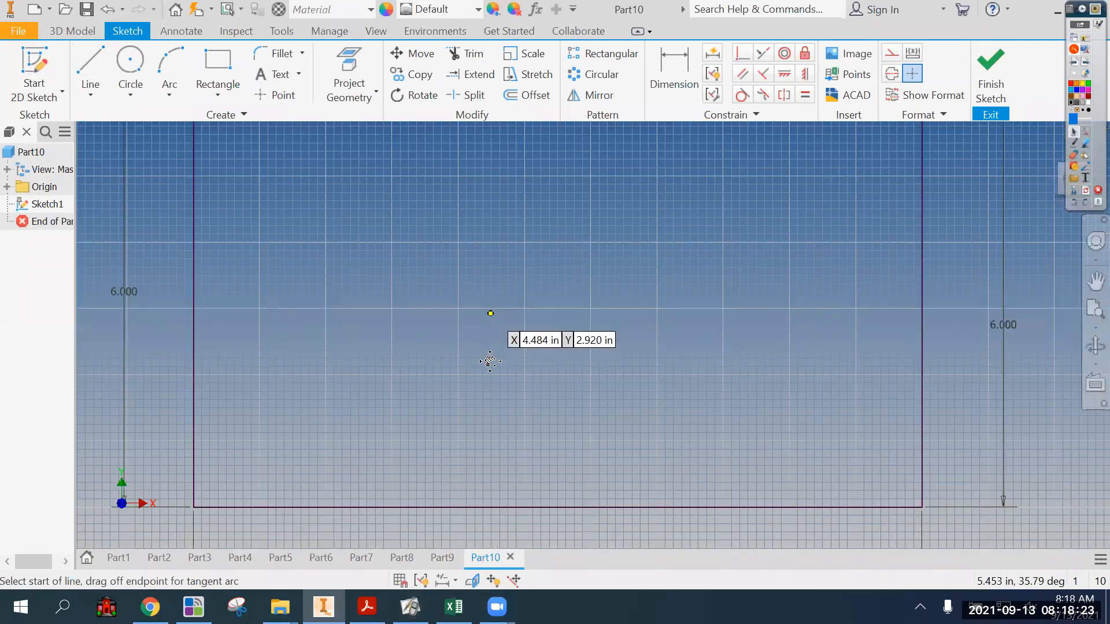
pyautogui.click(473, 330)
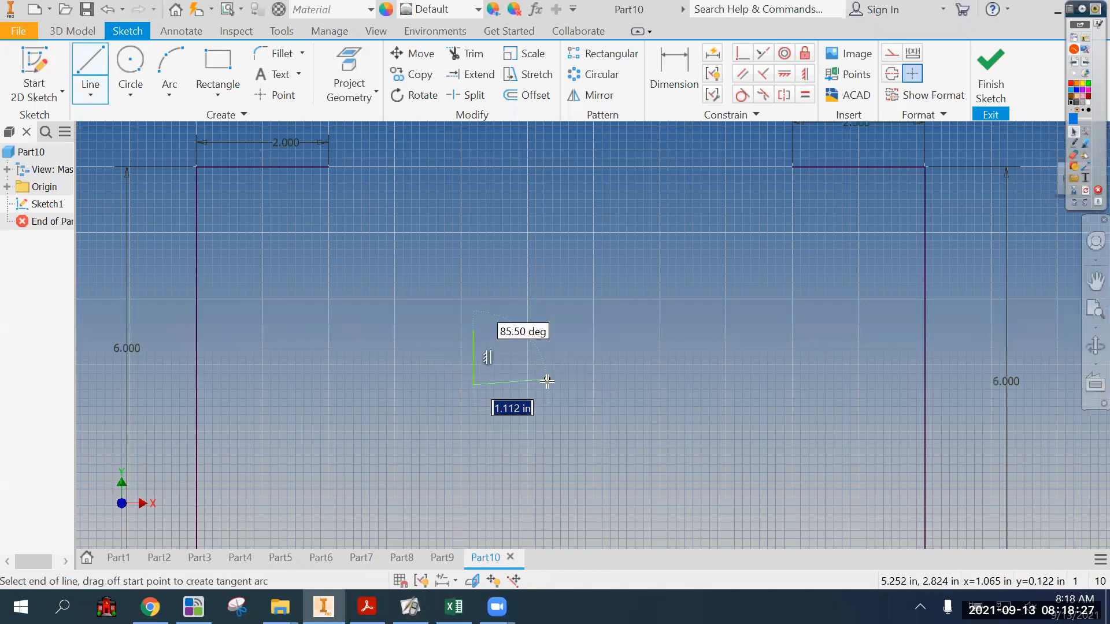
pyautogui.rightClick(569, 281)
# - Dimension both vertical sides of the U-shaped notch to 1 in
pyautogui.click(674, 72)
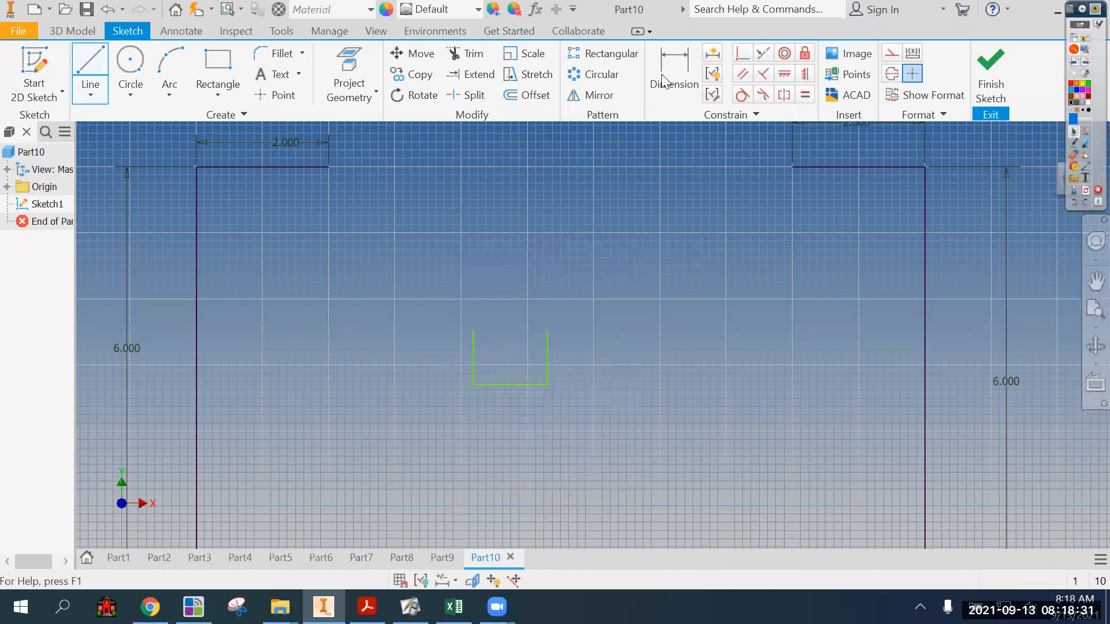
pyautogui.click(550, 365)
pyautogui.click(578, 363)
pyautogui.write('1')
pyautogui.press('Return')
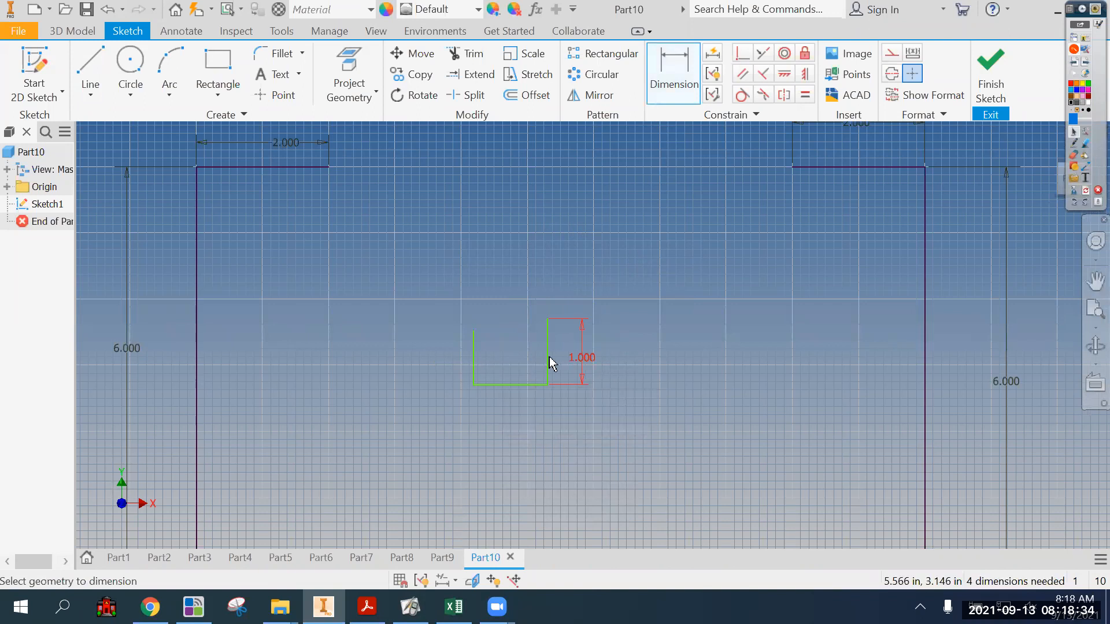
pyautogui.click(470, 358)
pyautogui.click(447, 364)
pyautogui.write('1')
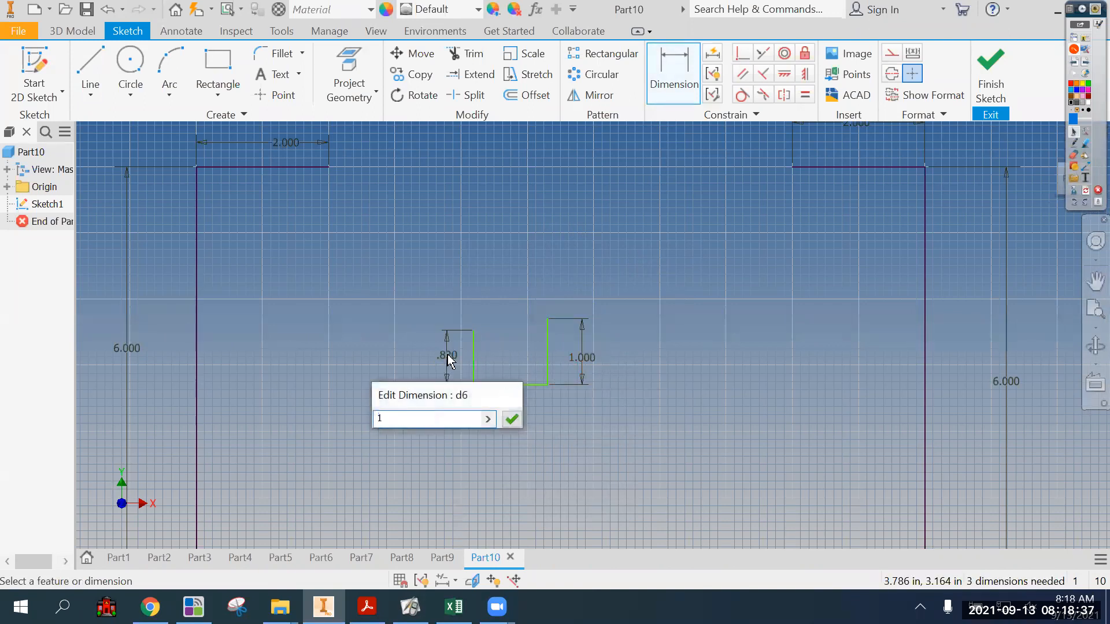
pyautogui.press('Return')
# - Dimension the bottom line of the U-shaped notch to 1 in
pyautogui.click(507, 383)
pyautogui.click(505, 407)
pyautogui.write('1')
pyautogui.press('Return')
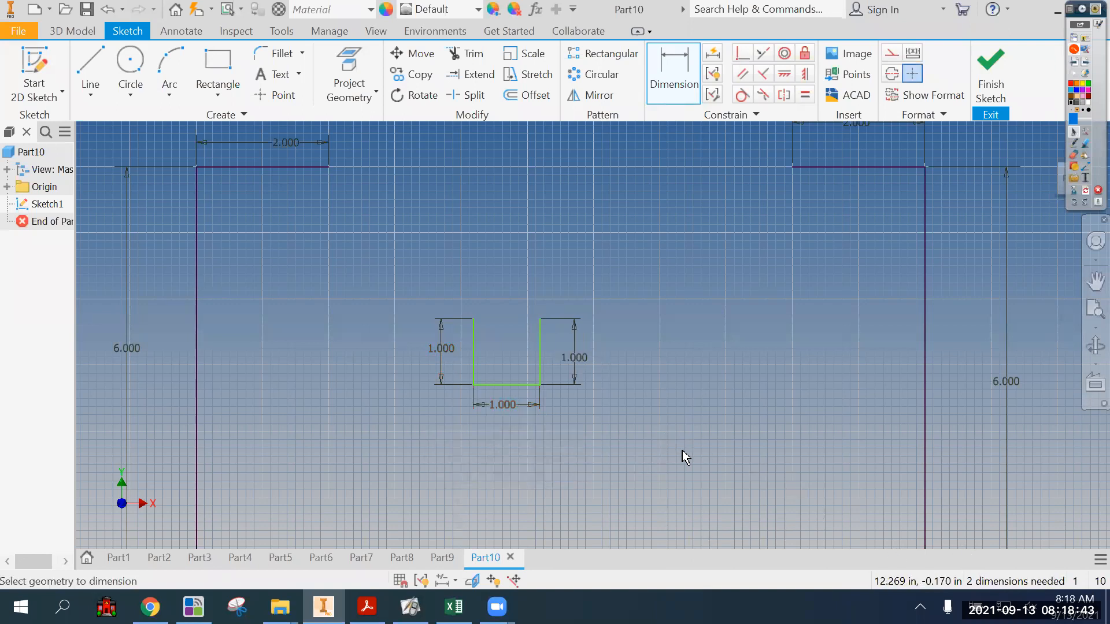
# - Dimension the vertical distance between the notch's bottom line and the profile's base line to 2 in
pyautogui.scroll(3, 682, 449)
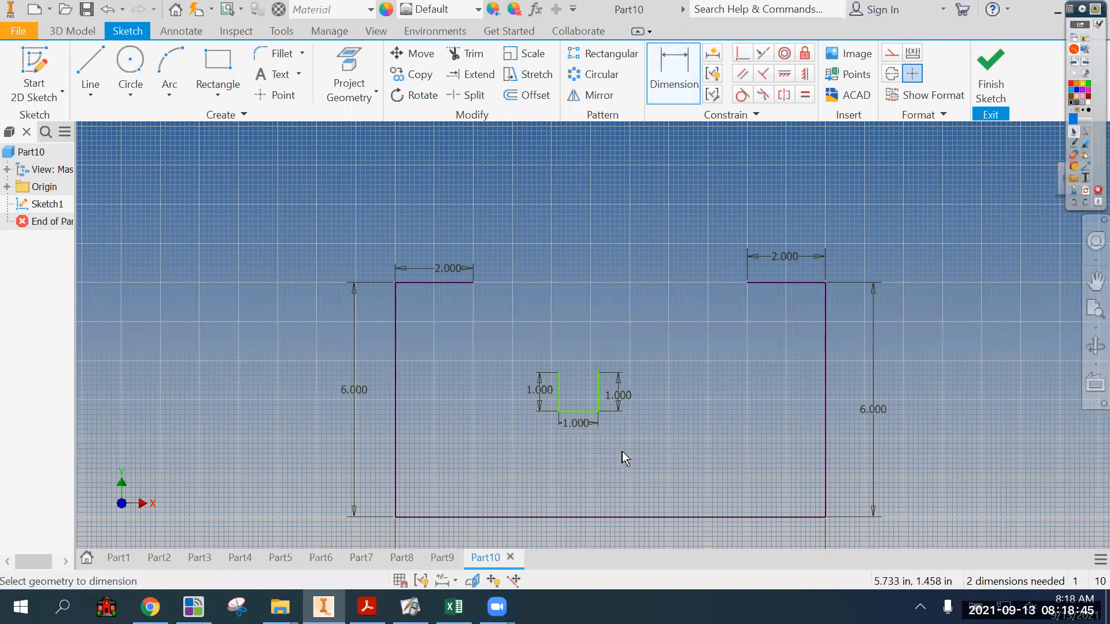
pyautogui.moveTo(611, 424); pyautogui.dragTo(590, 393, button='middle')
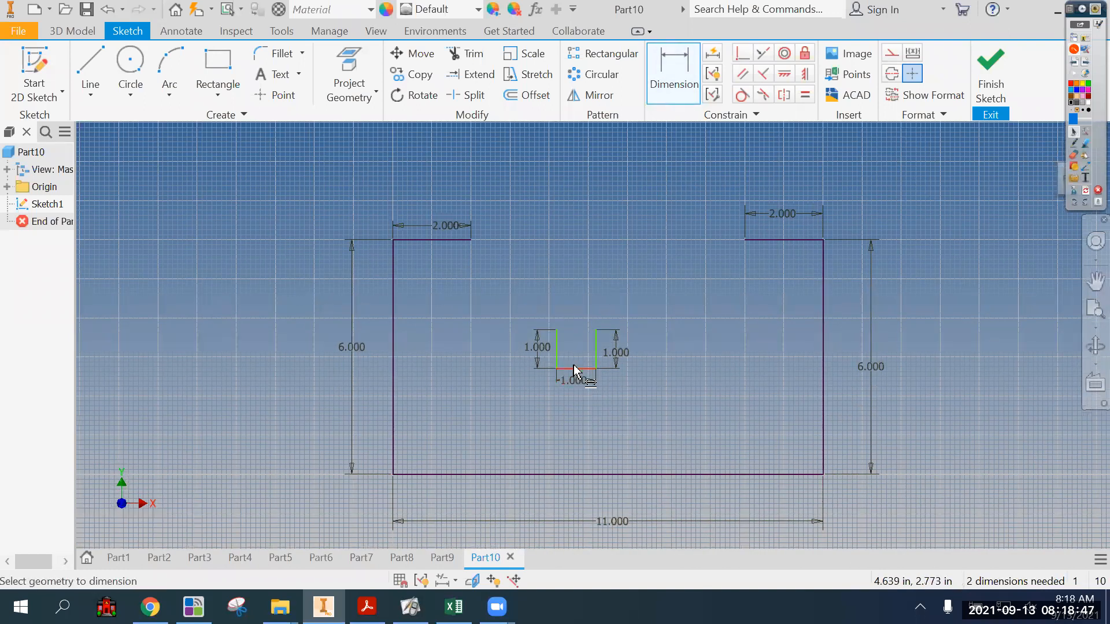
pyautogui.click(575, 369)
pyautogui.click(585, 476)
pyautogui.click(582, 446)
pyautogui.write('2')
pyautogui.press('Return')
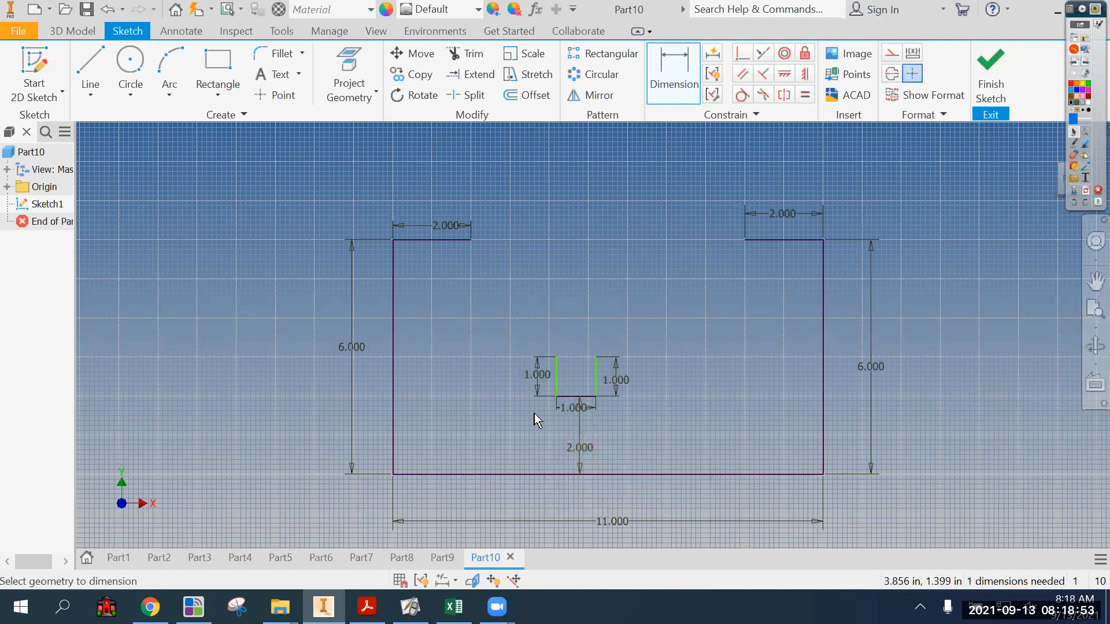
# - Dimension the horizontal distance from the profile's left side to the notch's left side to 5 in
pyautogui.click(556, 384)
pyautogui.click(394, 384)
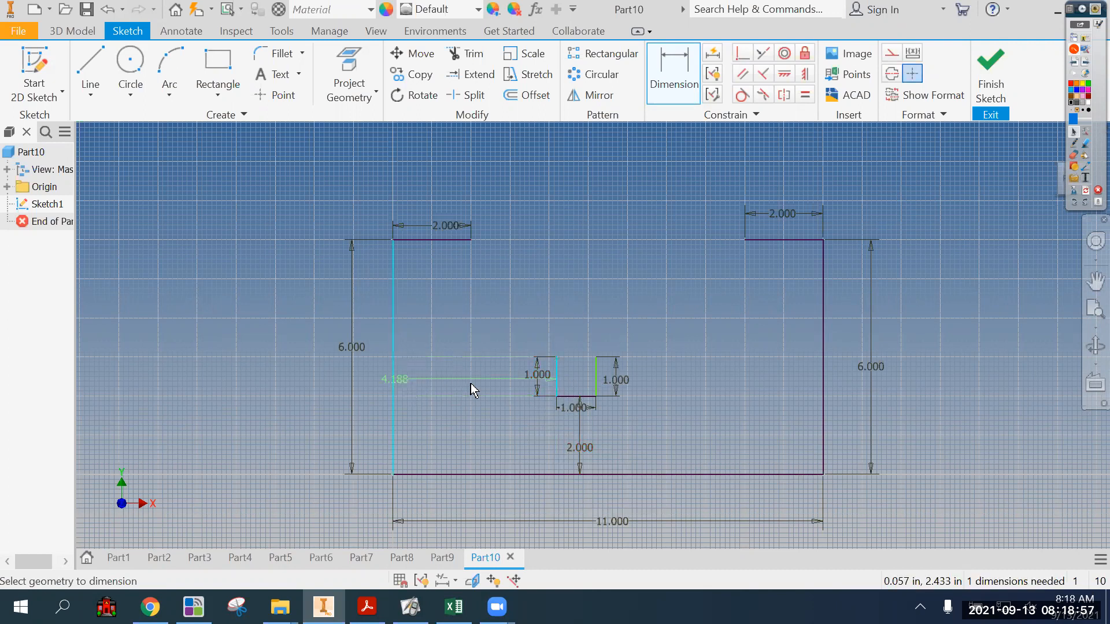
pyautogui.click(466, 386)
pyautogui.write('5')
pyautogui.press('Return')
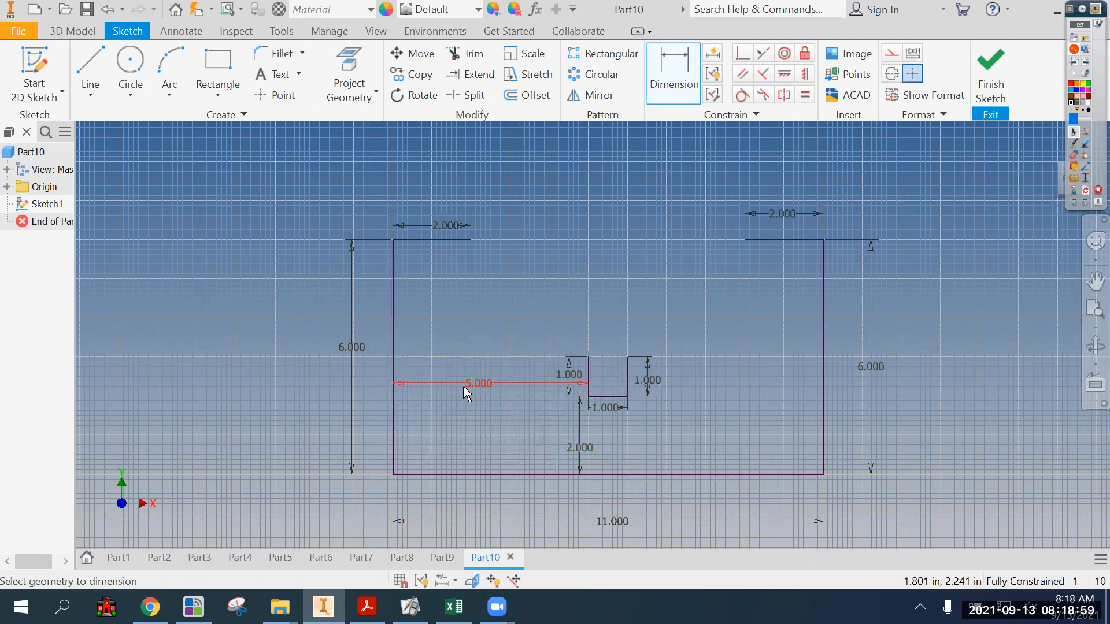
pyautogui.press('Escape')
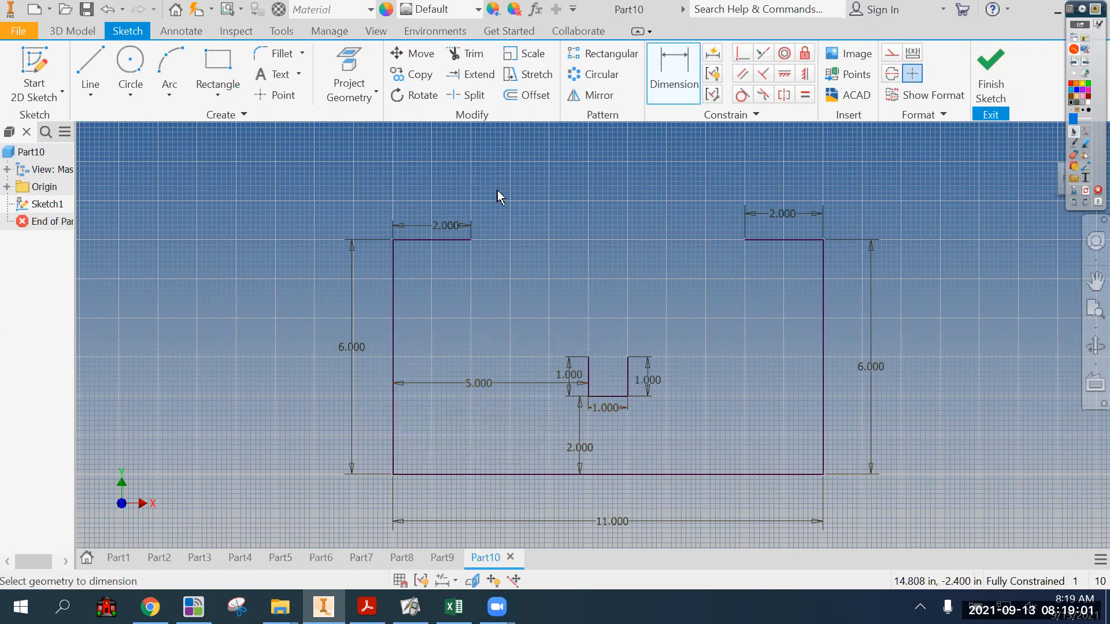
# - Draw a sloped line from the inner end of the left 2 in line to the upper end of the notch's left side
pyautogui.click(91, 74)
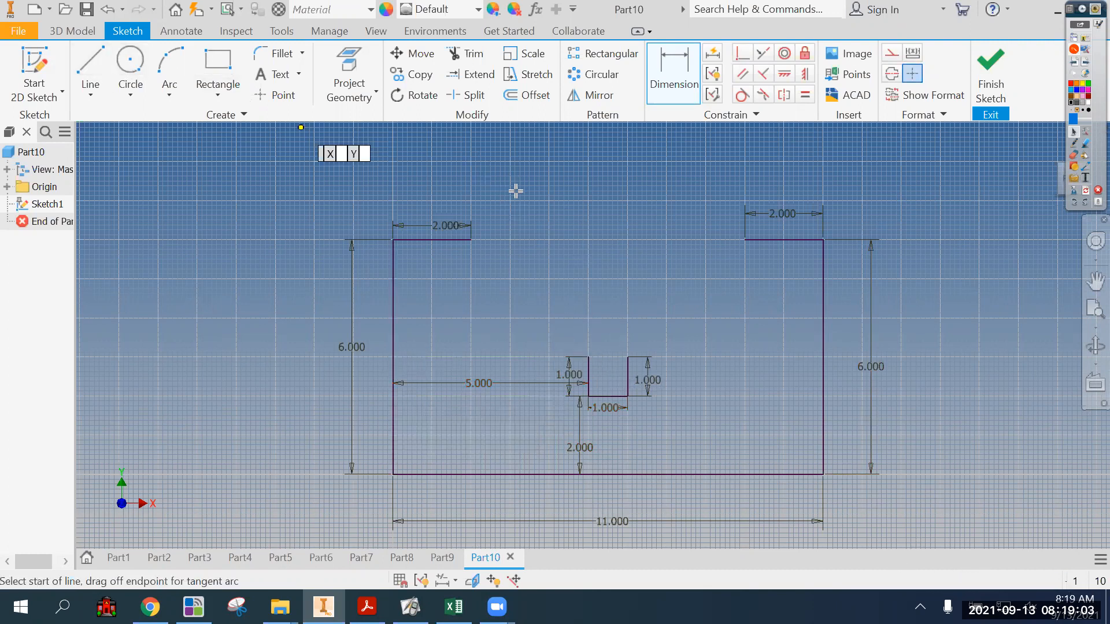
pyautogui.click(469, 239)
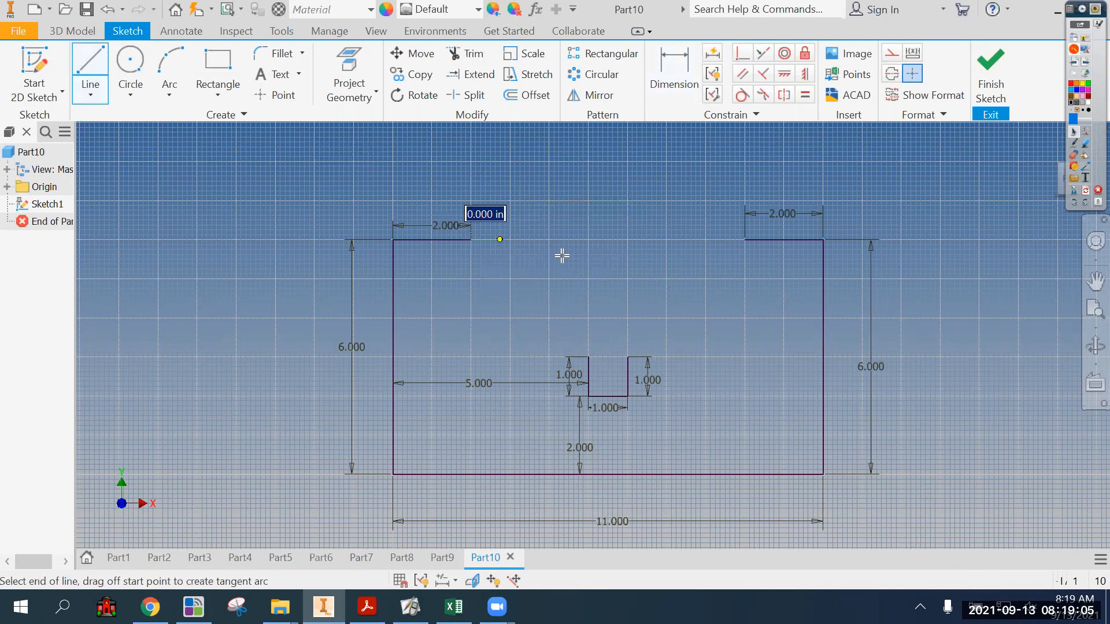
pyautogui.click(589, 357)
pyautogui.press('d')
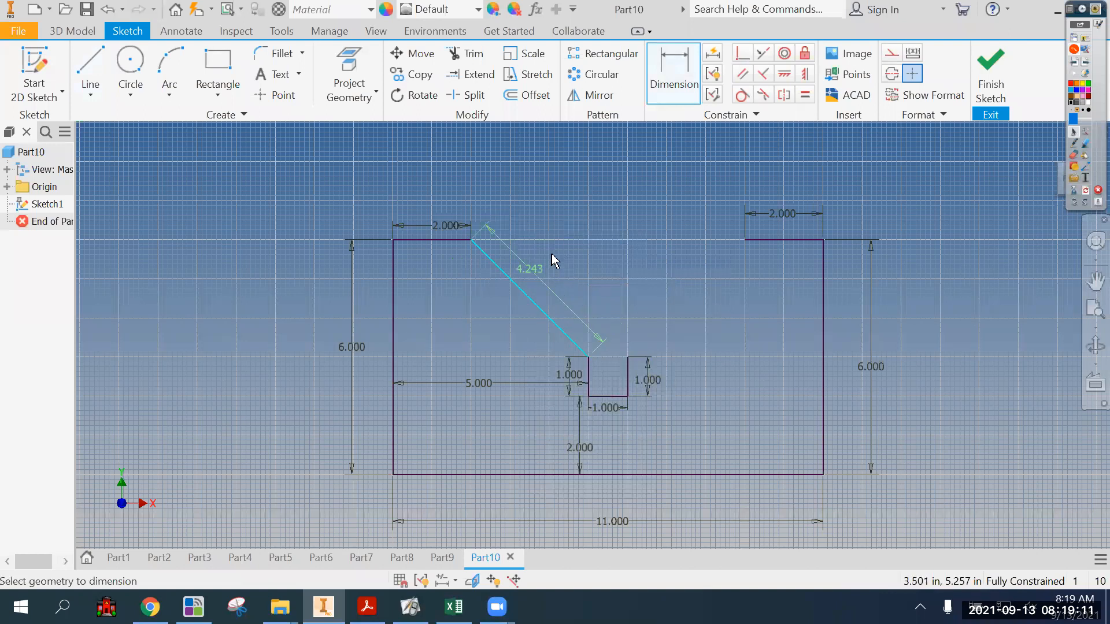
pyautogui.press('Escape')
pyautogui.click(671, 78)
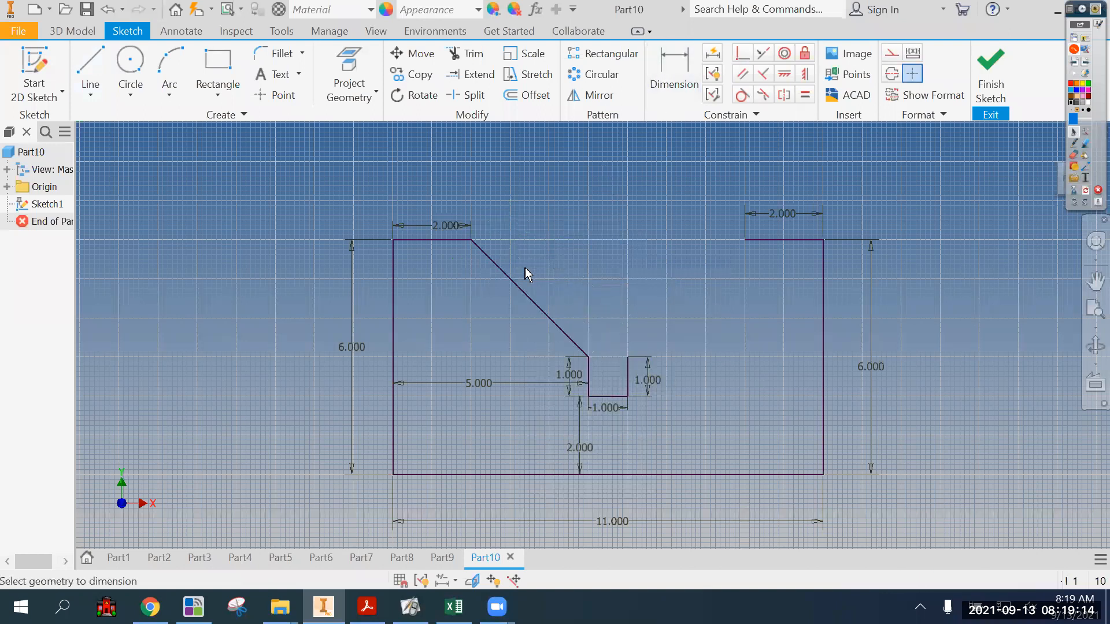
pyautogui.click(450, 240)
pyautogui.press('Escape')
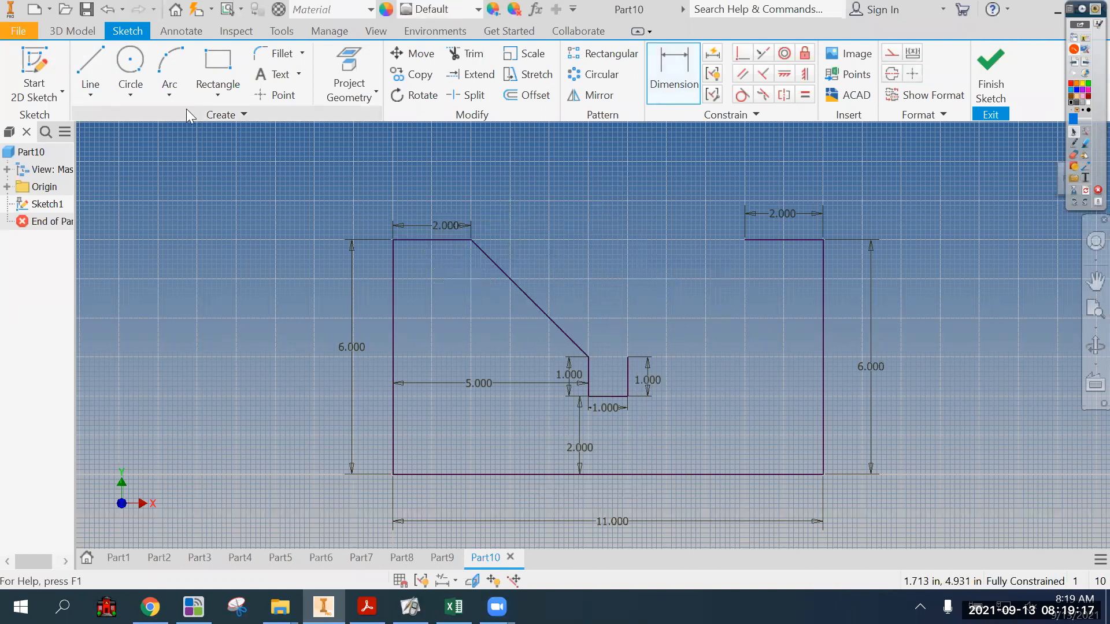
# - Draw a sloped line from the upper end of the notch's right side to the inner end of the right 2 in line and finish the sketch
pyautogui.press('l')
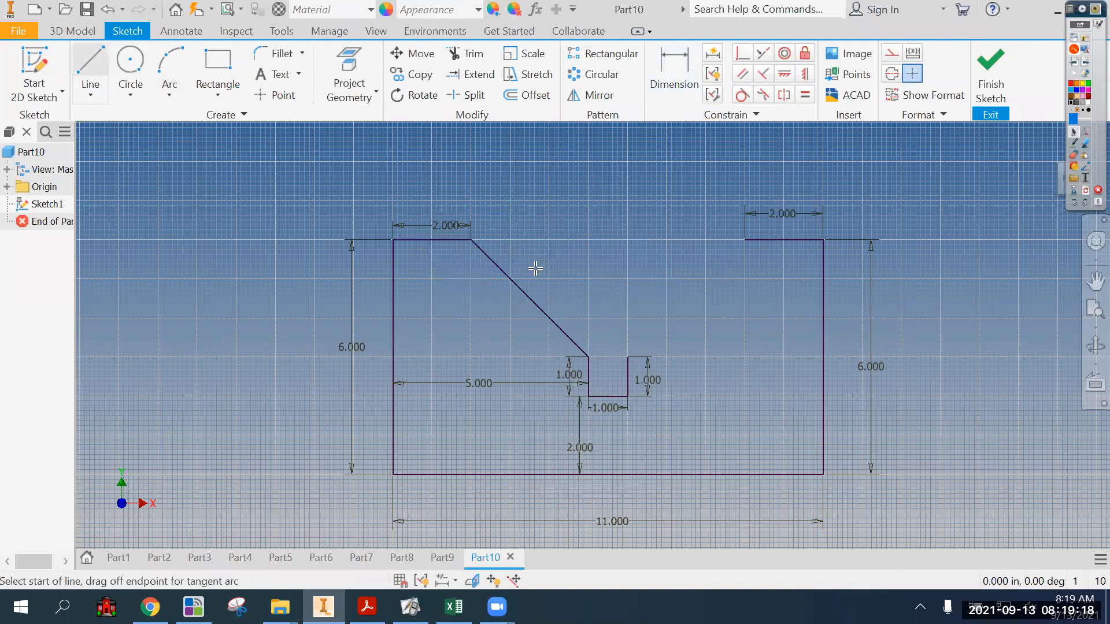
pyautogui.click(627, 357)
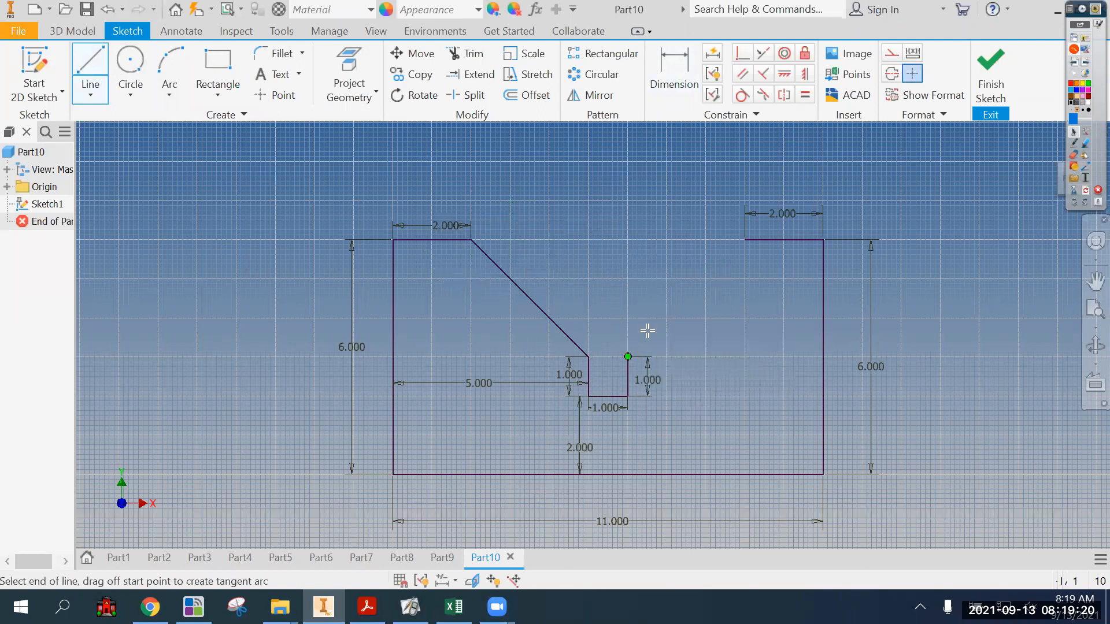
pyautogui.doubleClick(744, 239)
pyautogui.rightClick(921, 279)
pyautogui.click(986, 279)
pyautogui.click(987, 55)
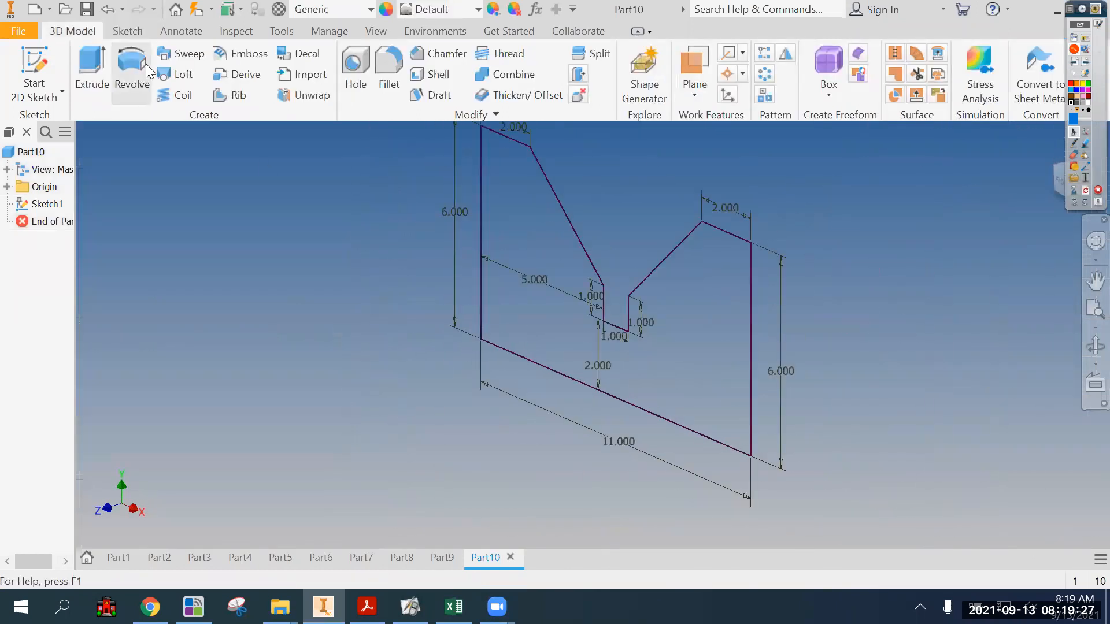
# - Extrude the closed profile 3 in
pyautogui.click(92, 67)
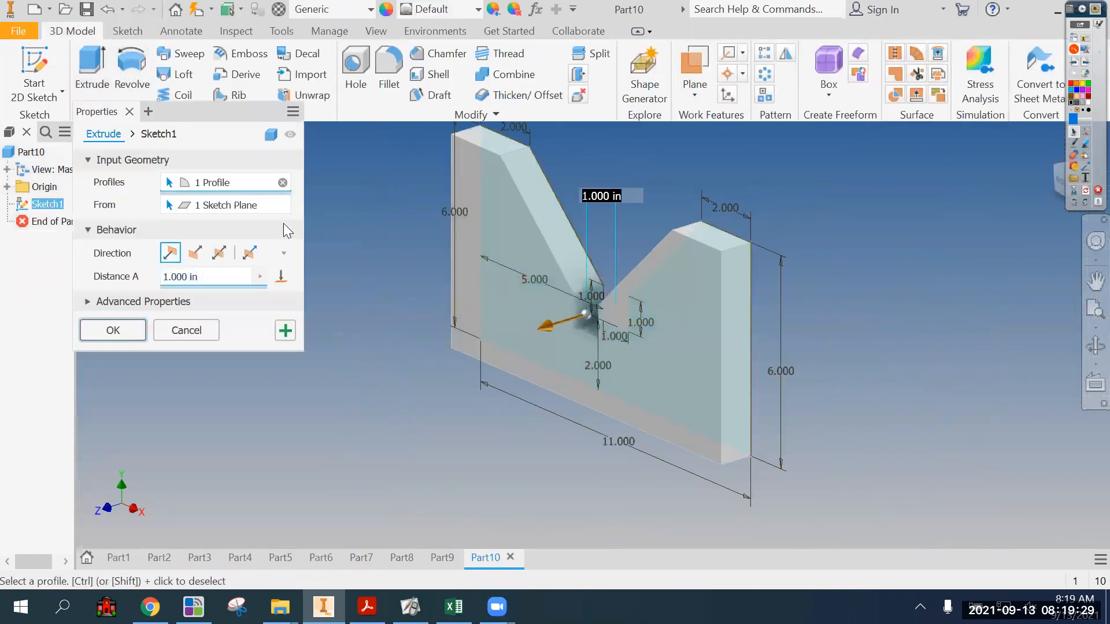
pyautogui.moveTo(219, 278); pyautogui.dragTo(132, 276)
pyautogui.write('3')
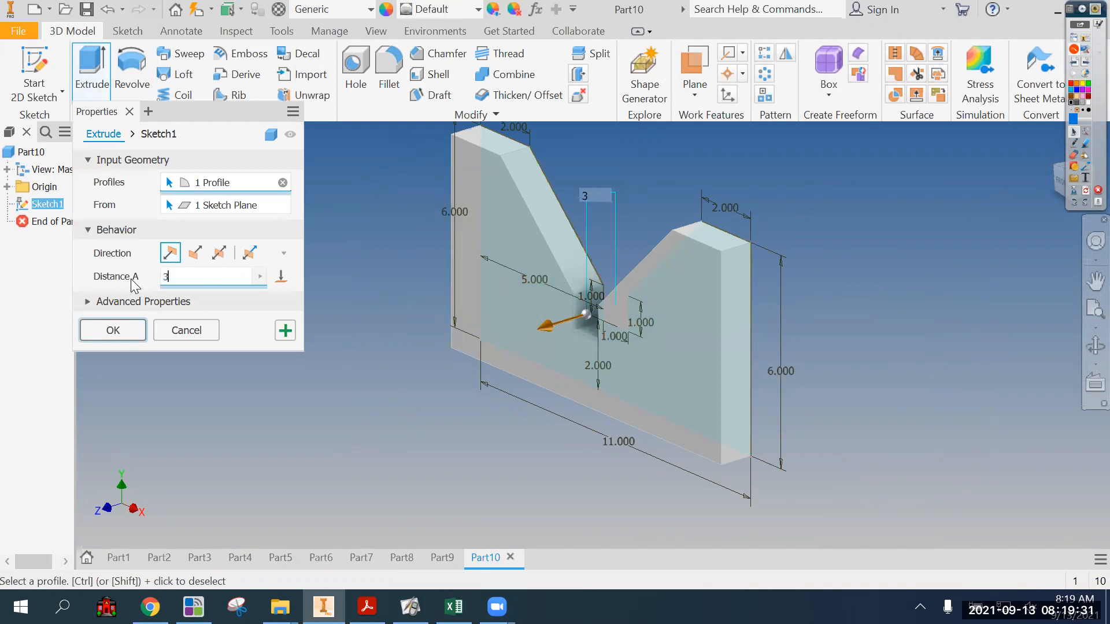
pyautogui.click(131, 339)
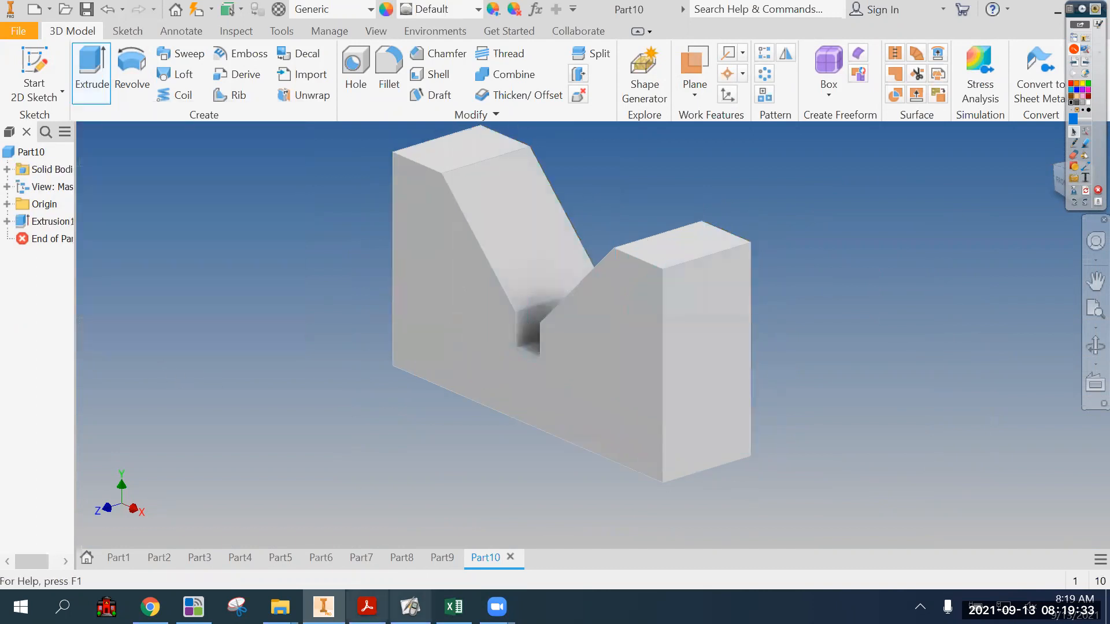
# - Switch to the Green Sheet 12+20 PDF and bring figure K into view for marking up
pyautogui.click(366, 607)
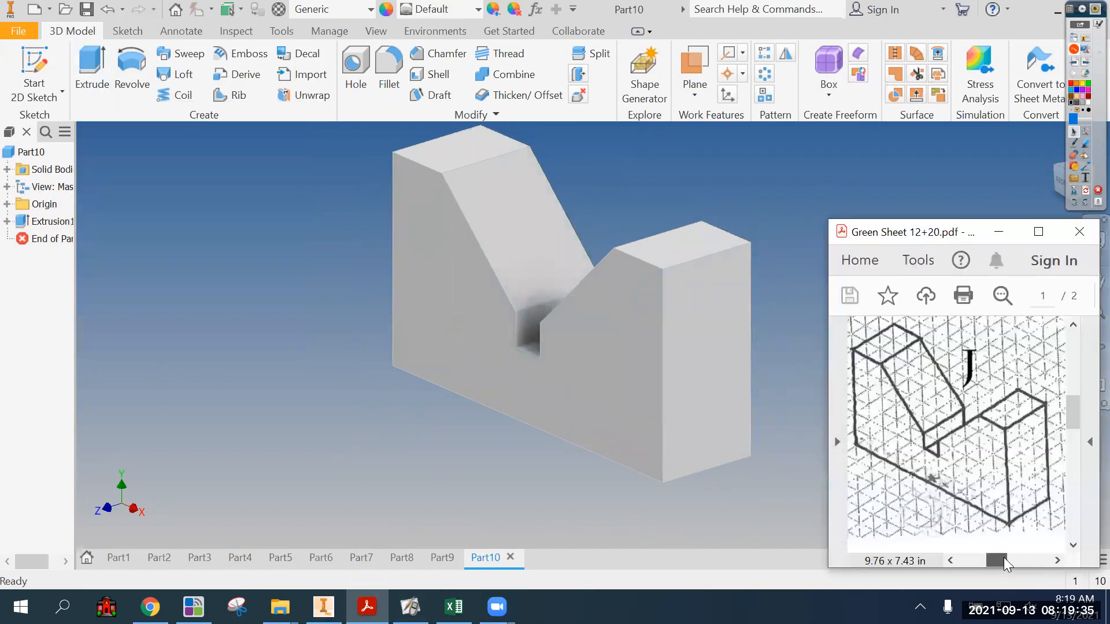
pyautogui.moveTo(1003, 559); pyautogui.dragTo(1020, 559)
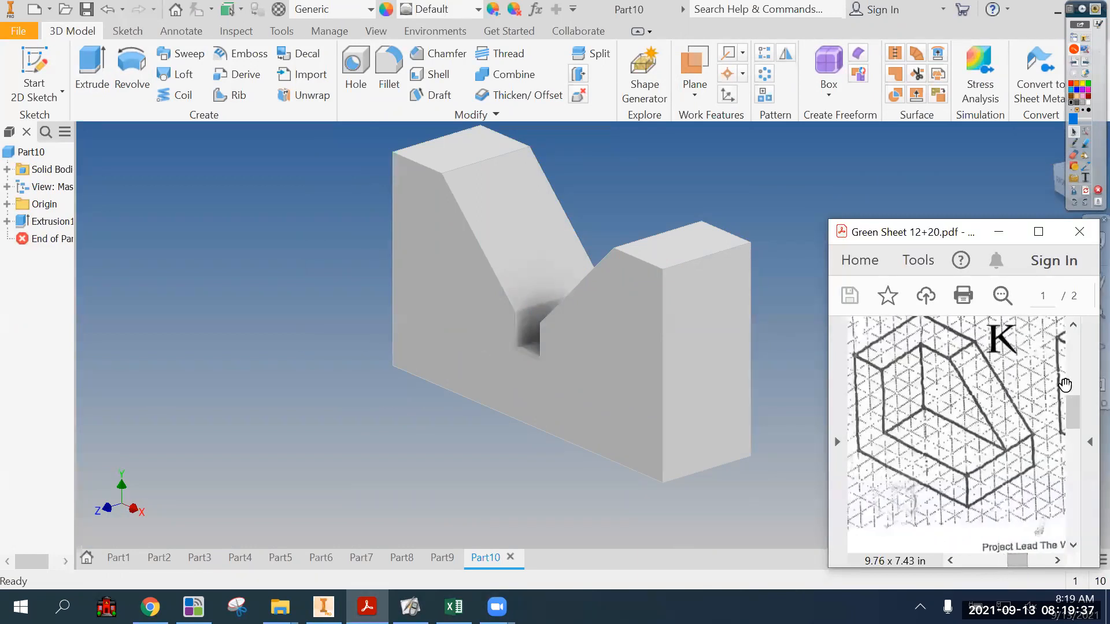
pyautogui.click(1074, 143)
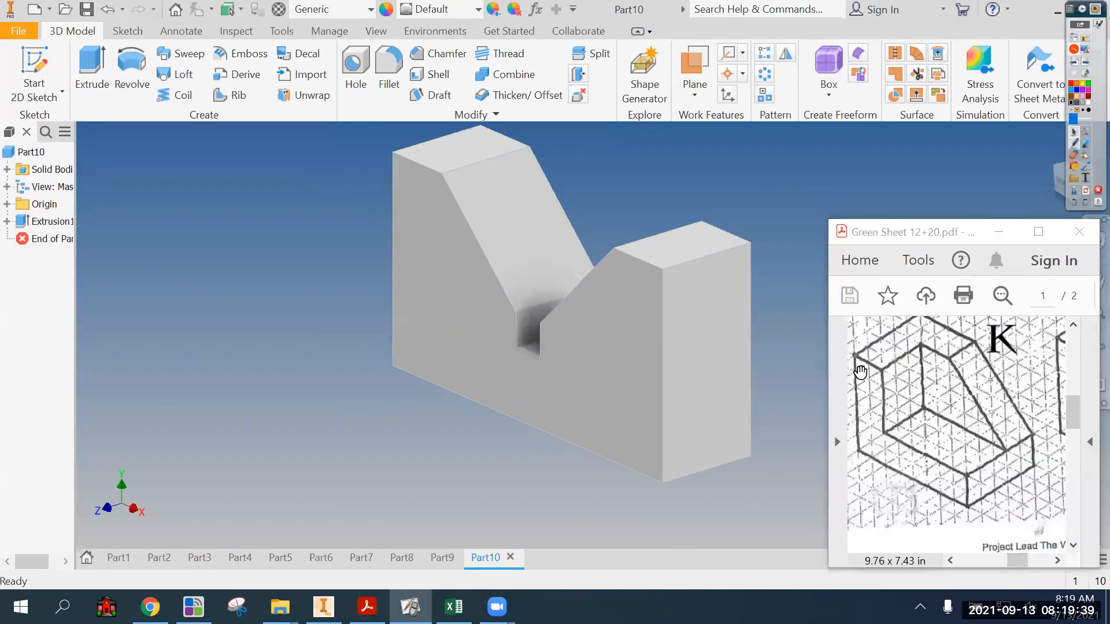
# - Trace figure K's front face, inner cut-out block and sloped edge in red, and clear the markup
pyautogui.moveTo(856, 370)
pyautogui.mouseDown()
pyautogui.moveTo(856, 442)
pyautogui.moveTo(965, 507)
pyautogui.moveTo(964, 417)
pyautogui.moveTo(870, 363)
pyautogui.moveTo(925, 311)
pyautogui.mouseUp()
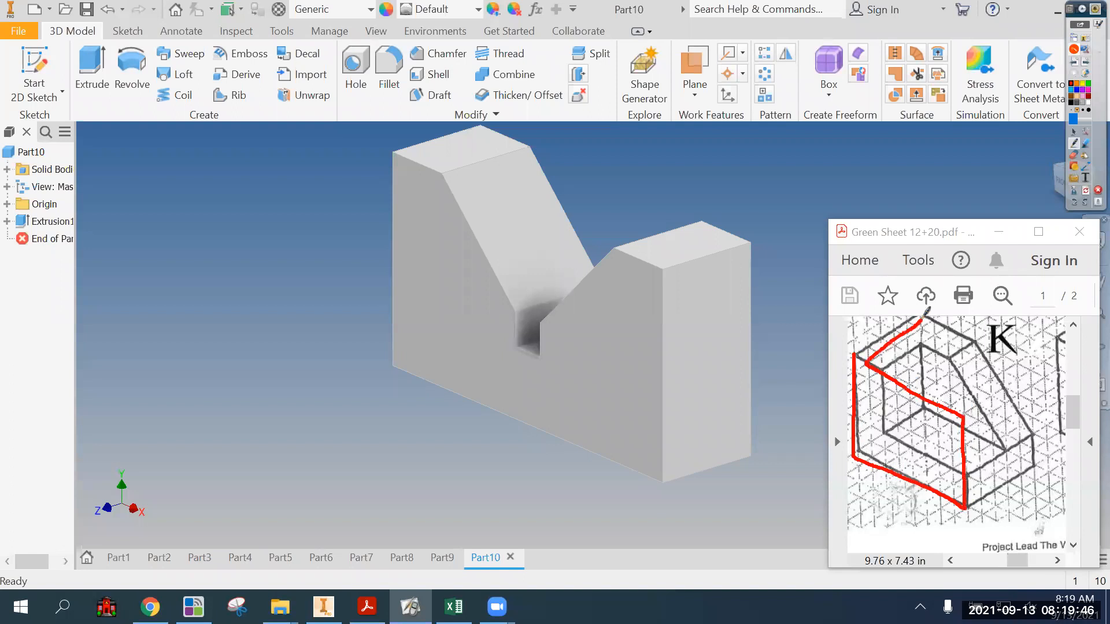
pyautogui.click(1087, 195)
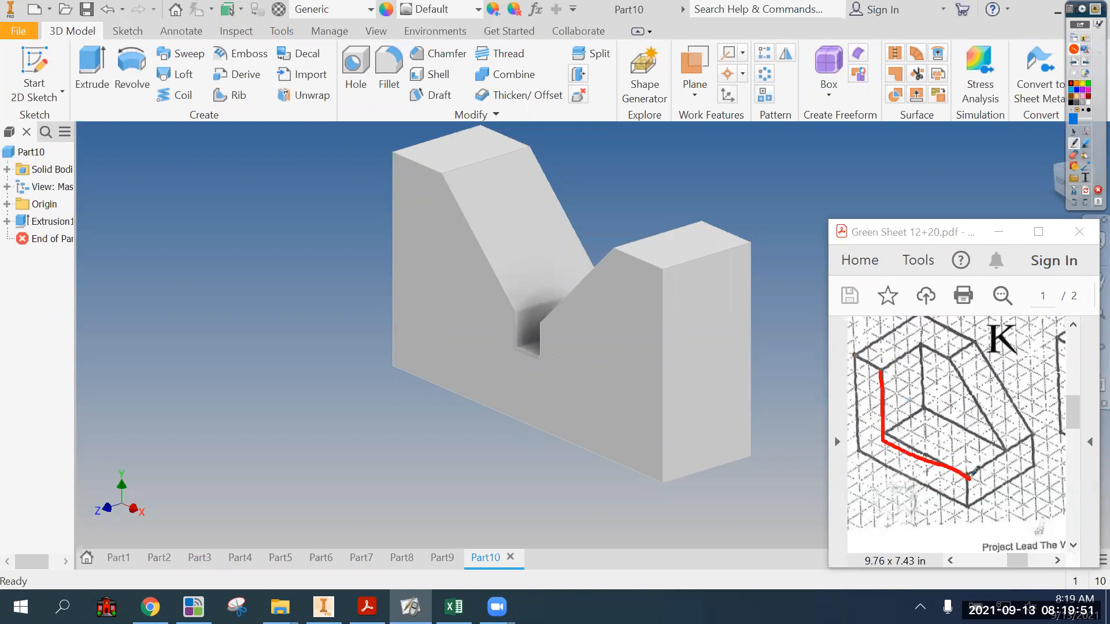
pyautogui.moveTo(974, 419); pyautogui.dragTo(893, 372)
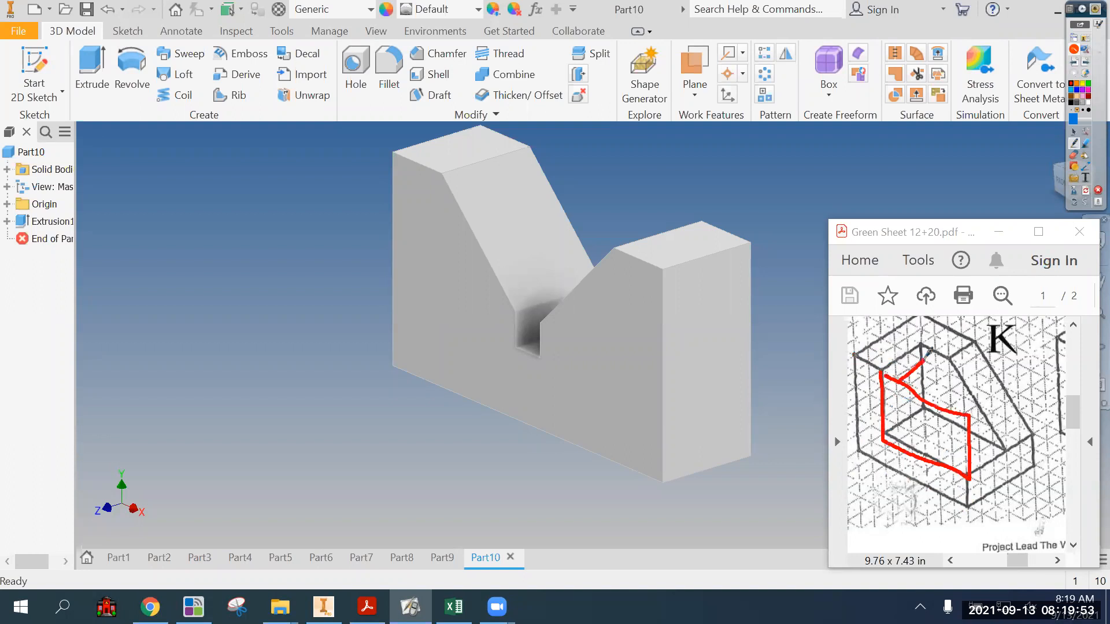
pyautogui.moveTo(1009, 451); pyautogui.dragTo(948, 338)
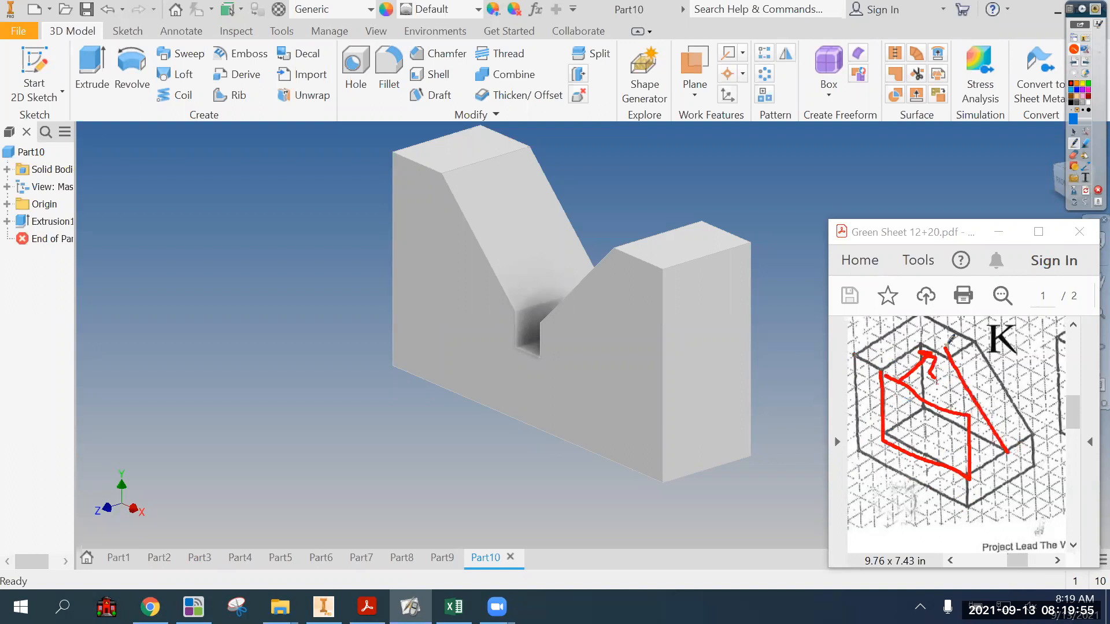
pyautogui.click(1092, 195)
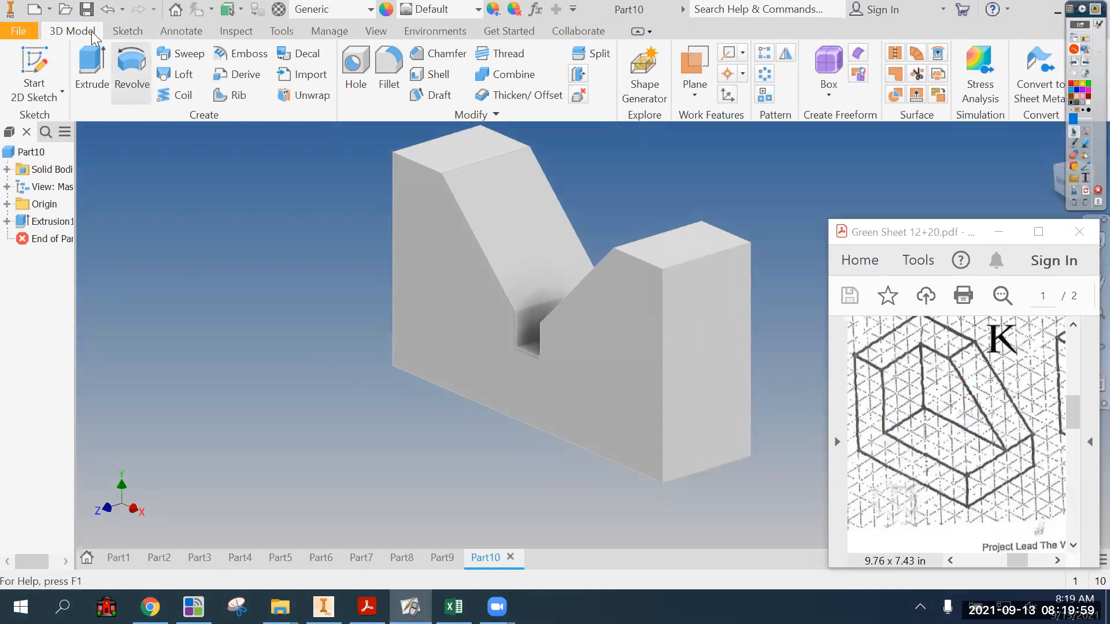
# - Create a new part and sketch a rectangle with one corner at the origin
pyautogui.click(49, 9)
pyautogui.click(46, 109)
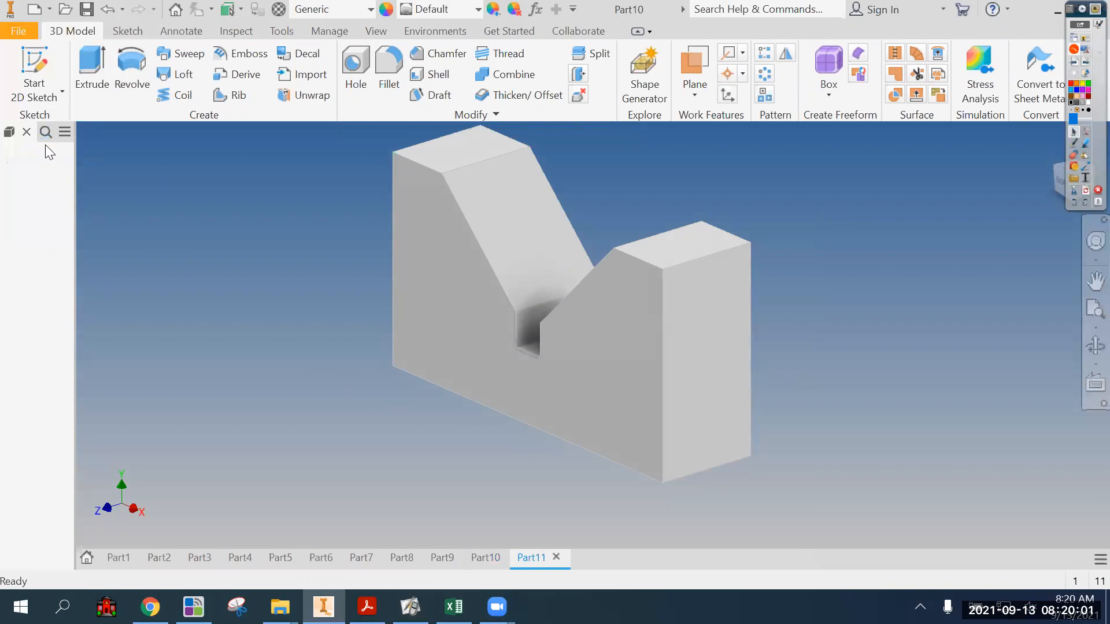
pyautogui.click(49, 94)
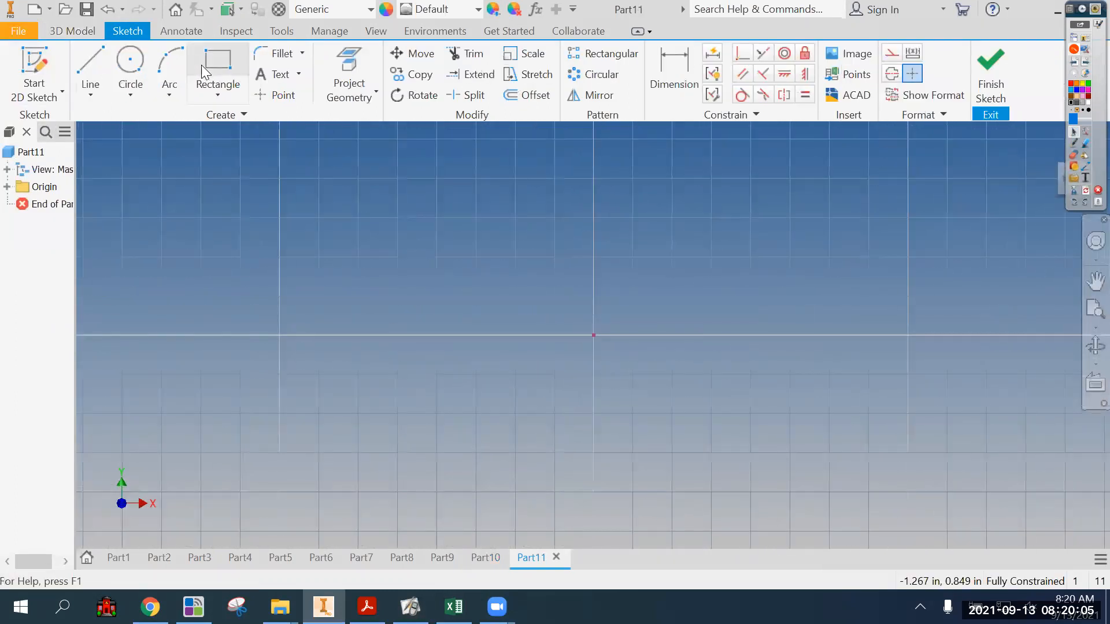
pyautogui.click(212, 65)
pyautogui.click(594, 335)
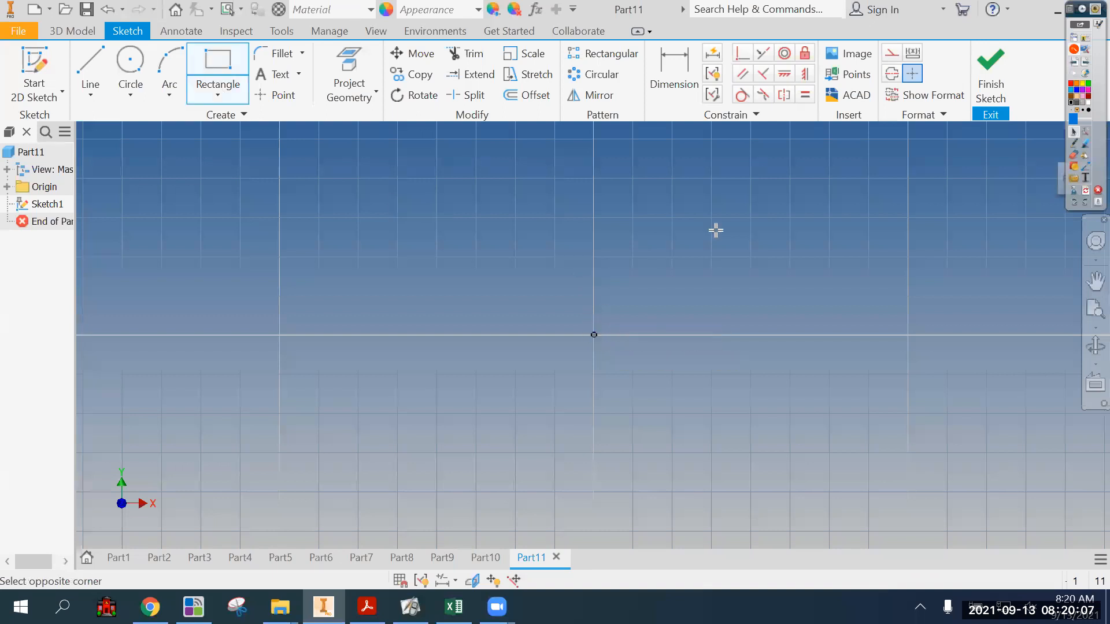
pyautogui.click(786, 195)
# - Dimension the rectangle 6 in high and 8 in wide, and finish the sketch
pyautogui.press('d')
pyautogui.click(594, 261)
pyautogui.click(556, 256)
pyautogui.write('6')
pyautogui.press('Return')
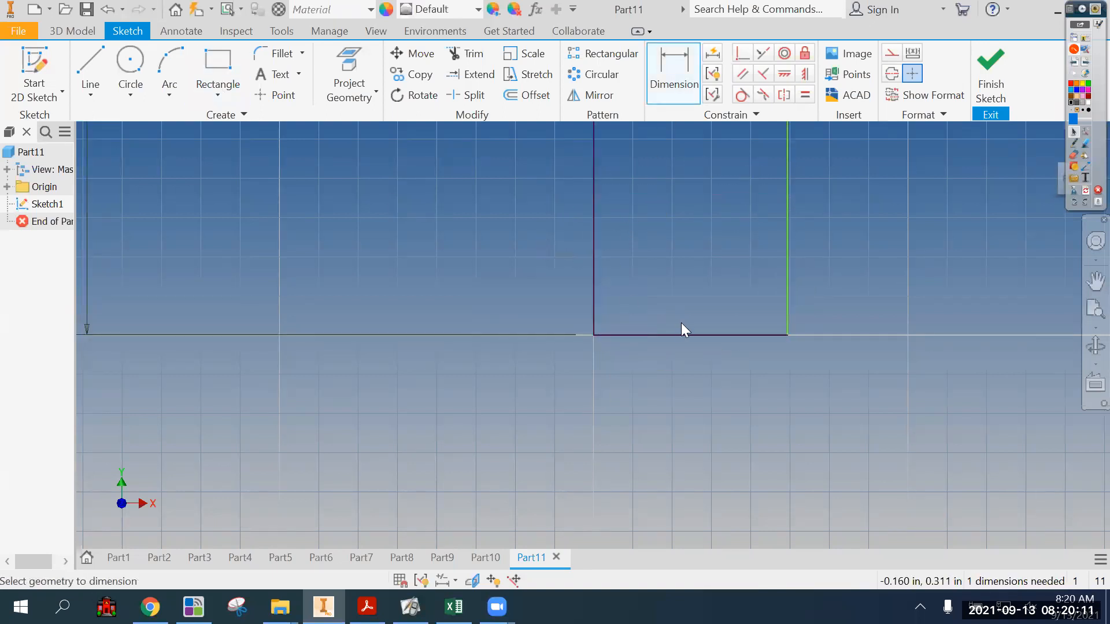
pyautogui.click(681, 336)
pyautogui.click(680, 357)
pyautogui.write('6')
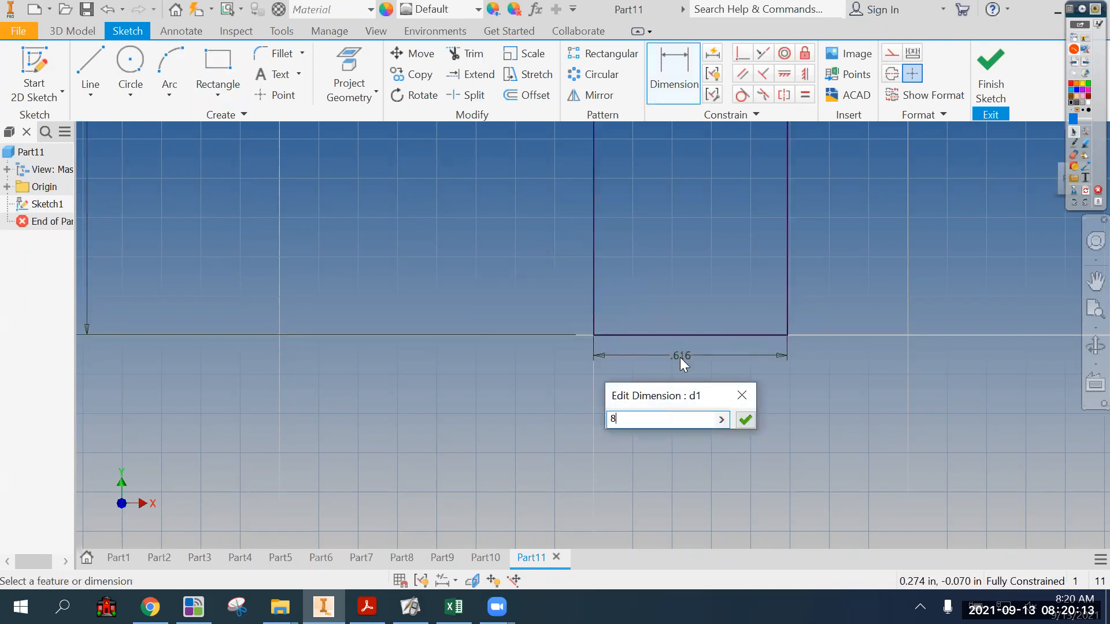
pyautogui.press('Return')
pyautogui.click(991, 73)
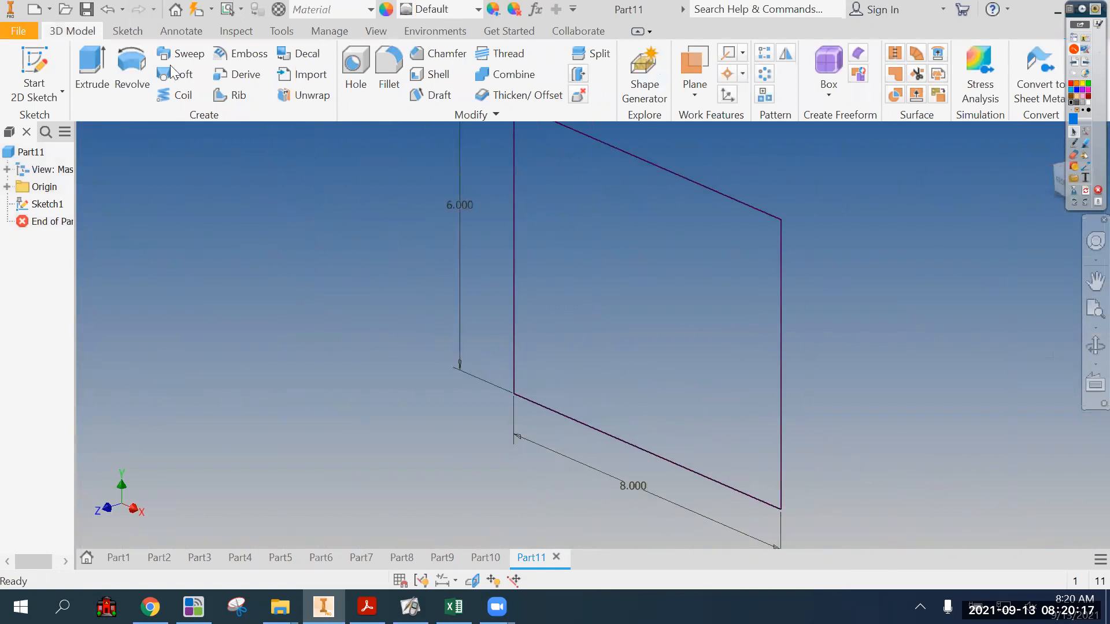
# - Extrude the 8 by 6 in rectangle 5 in, checking the depth against figure K in the PDF
pyautogui.click(88, 71)
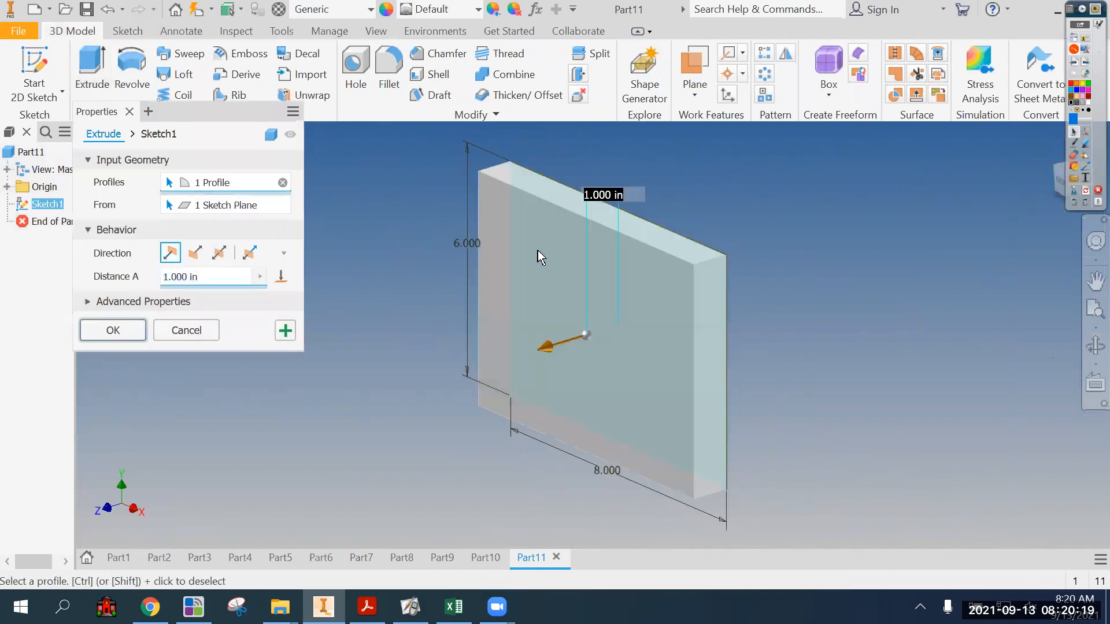
pyautogui.click(366, 608)
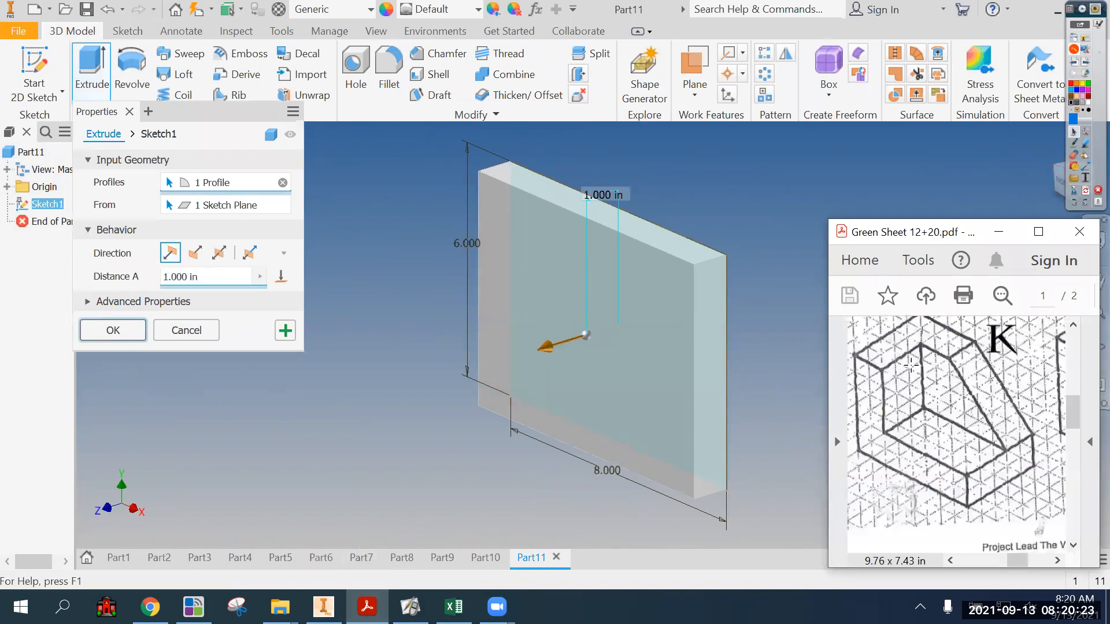
pyautogui.click(219, 280)
pyautogui.write('5')
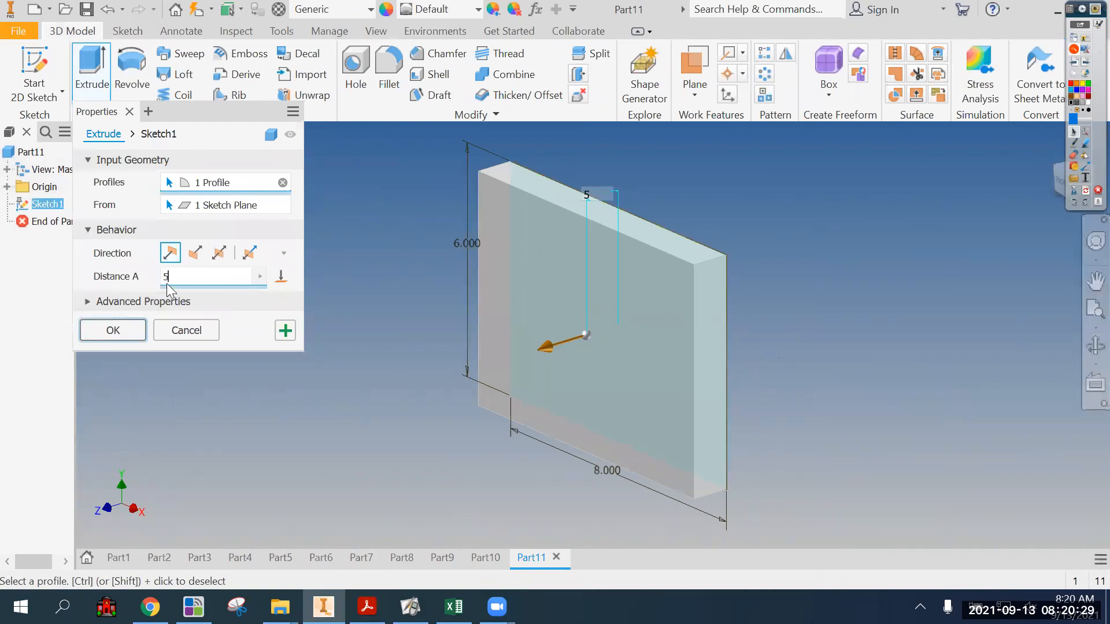
pyautogui.click(128, 337)
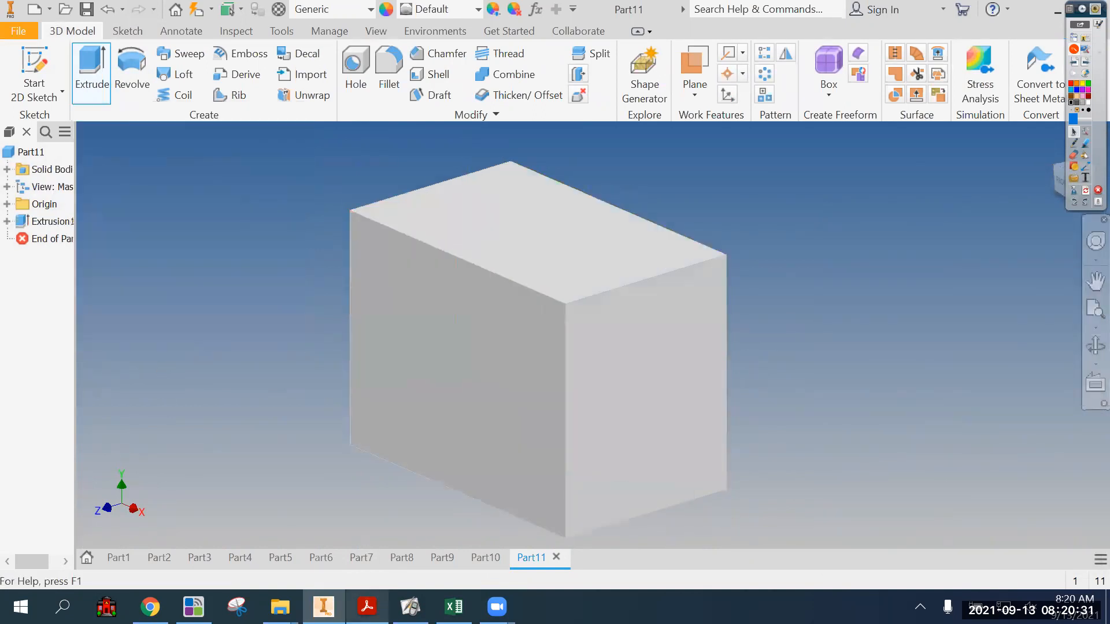
# - Switch to the PDF, outline the front of figure K's cut-out in red, and clear the markup
pyautogui.click(366, 607)
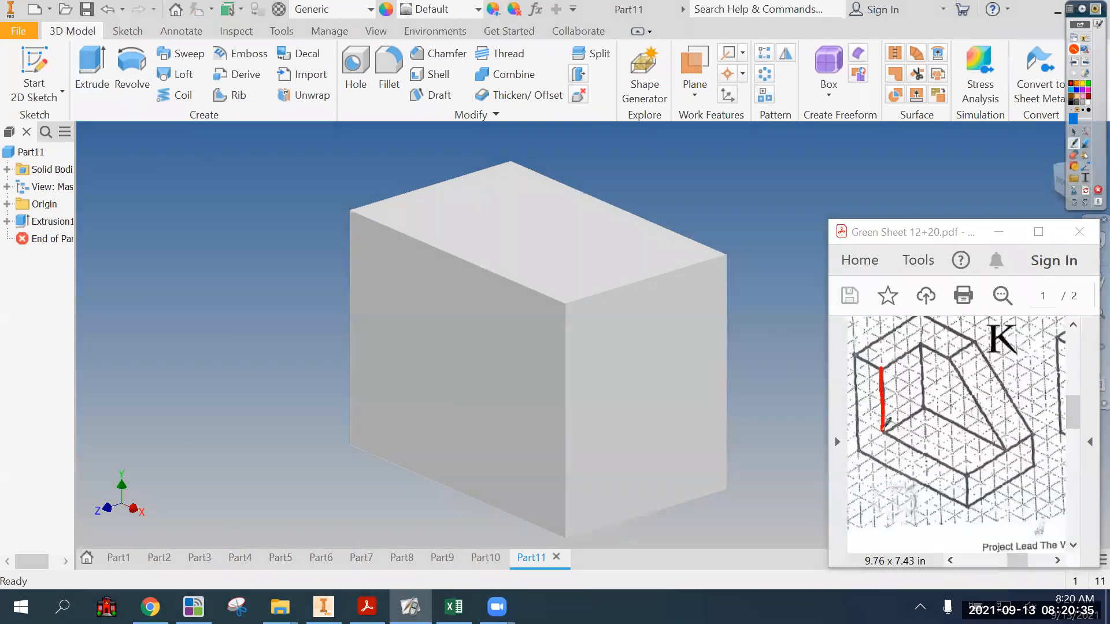
pyautogui.moveTo(981, 415); pyautogui.dragTo(896, 367)
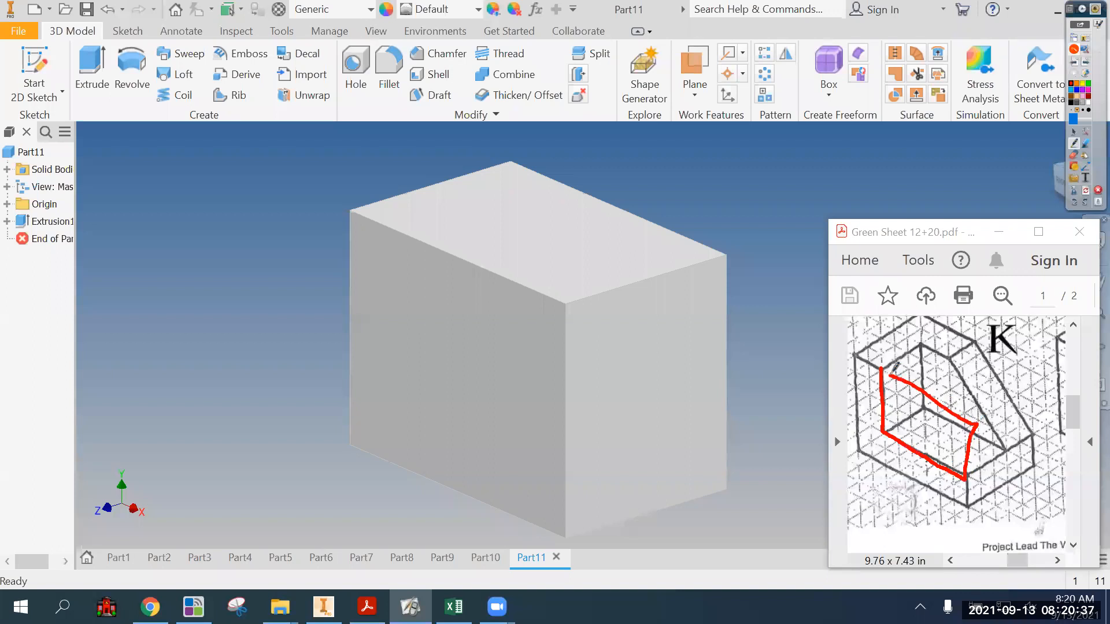
pyautogui.click(1087, 189)
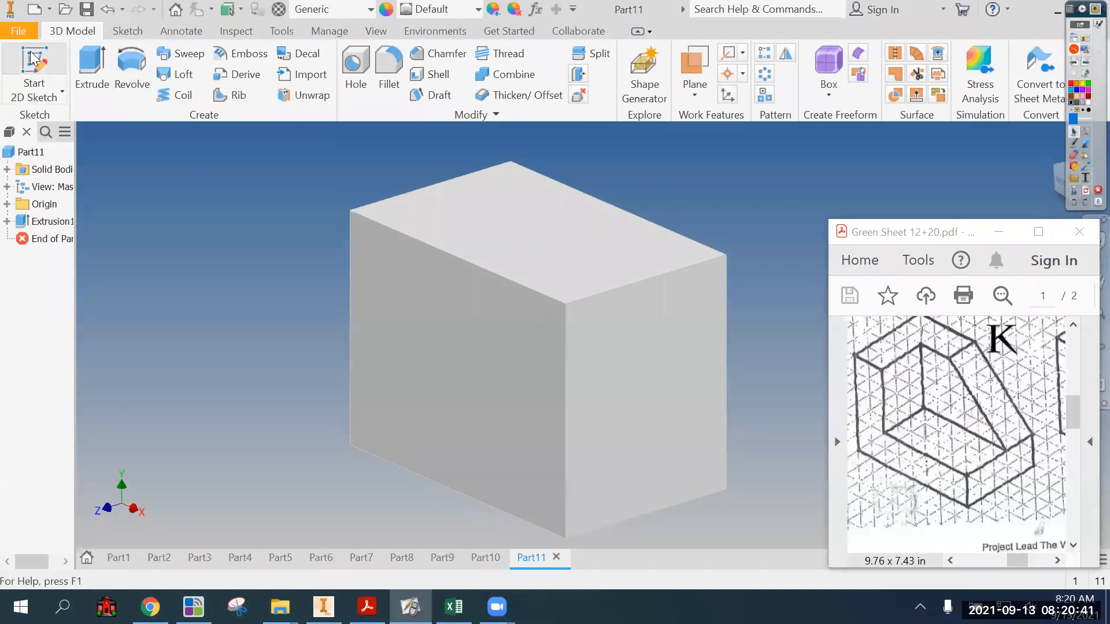
# - Start a sketch on the block's front face and draw a rectangle about 3 in high from the face's upper-right corner
pyautogui.click(34, 70)
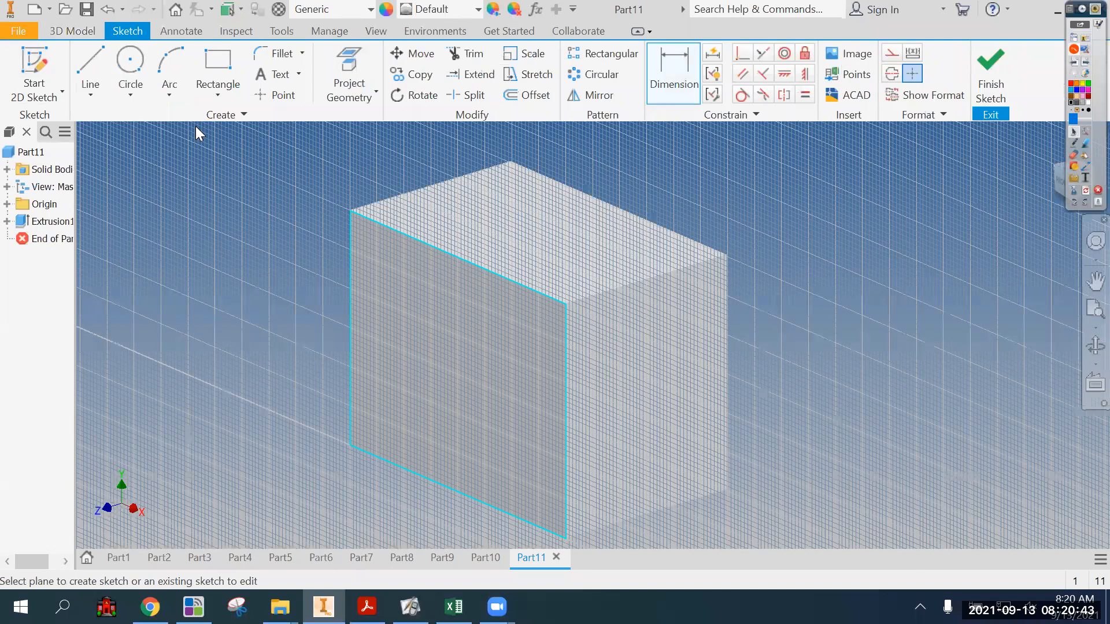
pyautogui.click(216, 54)
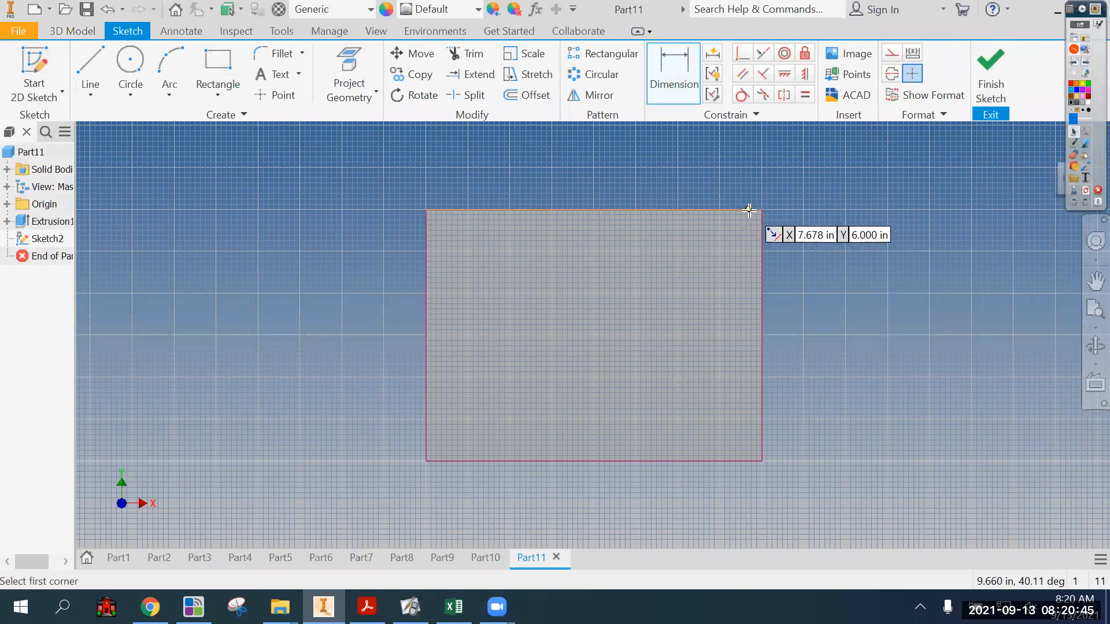
pyautogui.click(760, 208)
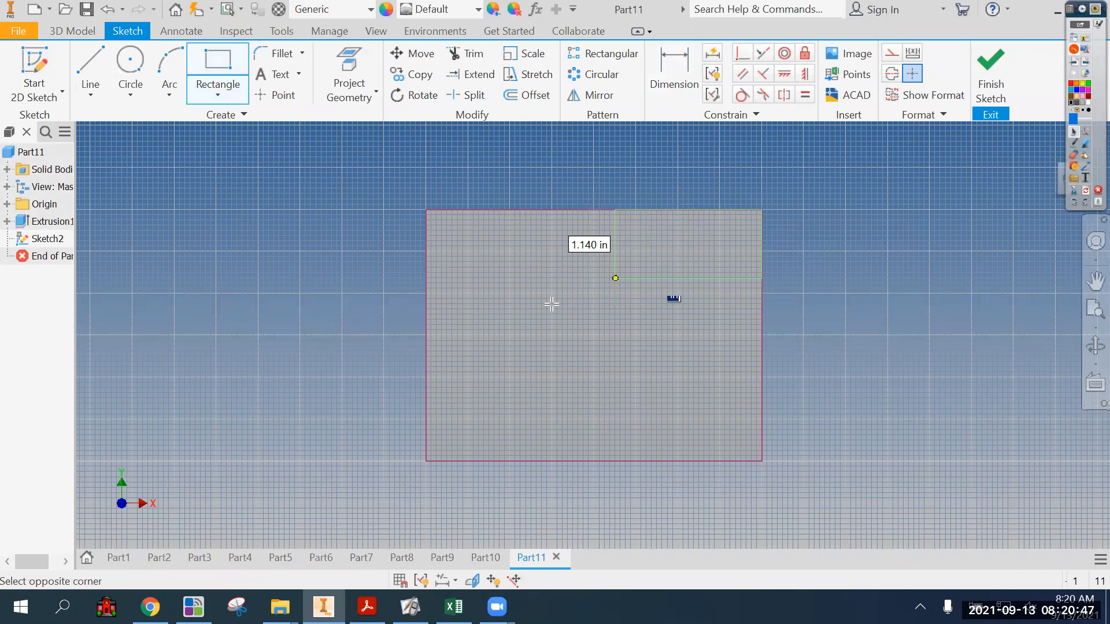
pyautogui.click(549, 334)
# - Dimension the corner rectangle 4 in high and 6 in wide
pyautogui.press('d')
pyautogui.click(538, 287)
pyautogui.click(525, 280)
pyautogui.write('4')
pyautogui.press('Return')
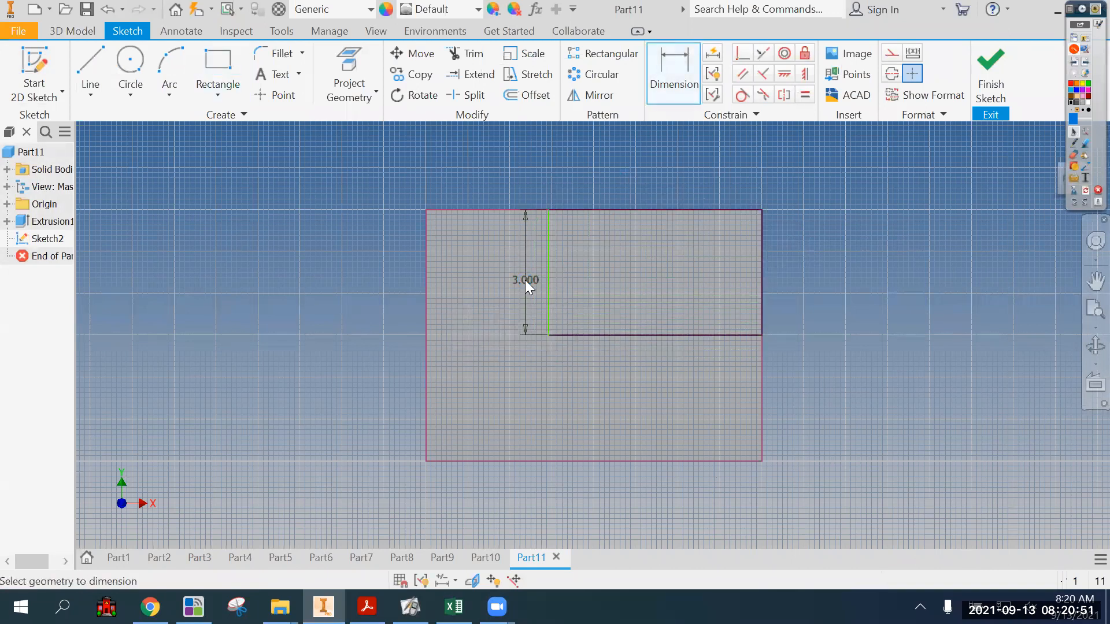
pyautogui.click(635, 377)
pyautogui.click(637, 387)
pyautogui.write('6')
pyautogui.press('Return')
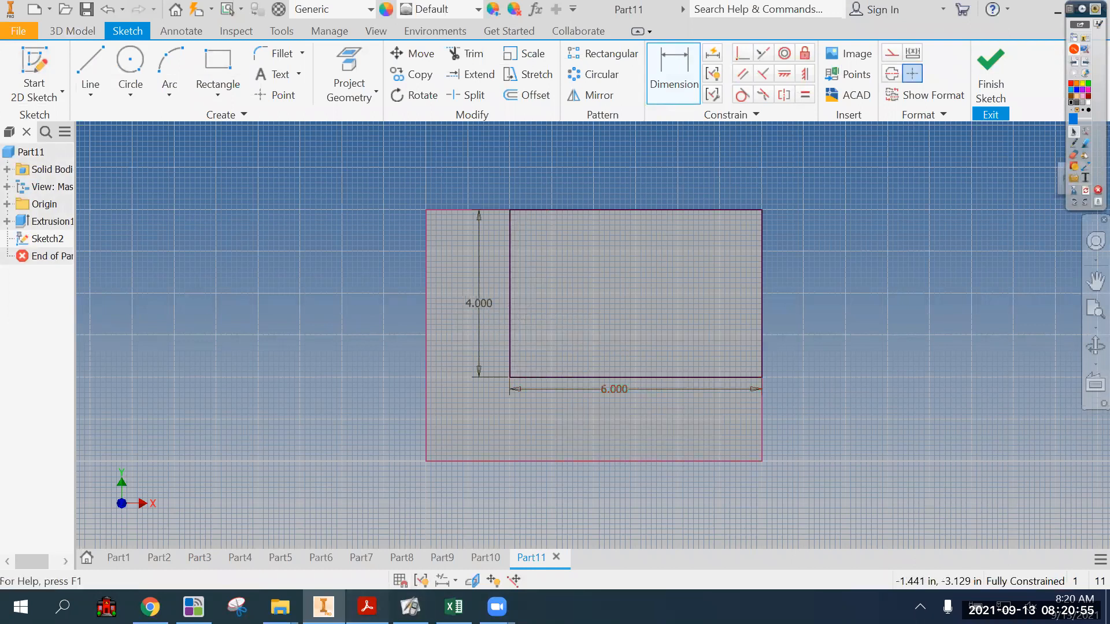
# - Mark the depth direction of figure K's cut-out in red on the PDF, and clear the markup
pyautogui.click(367, 607)
pyautogui.click(1075, 145)
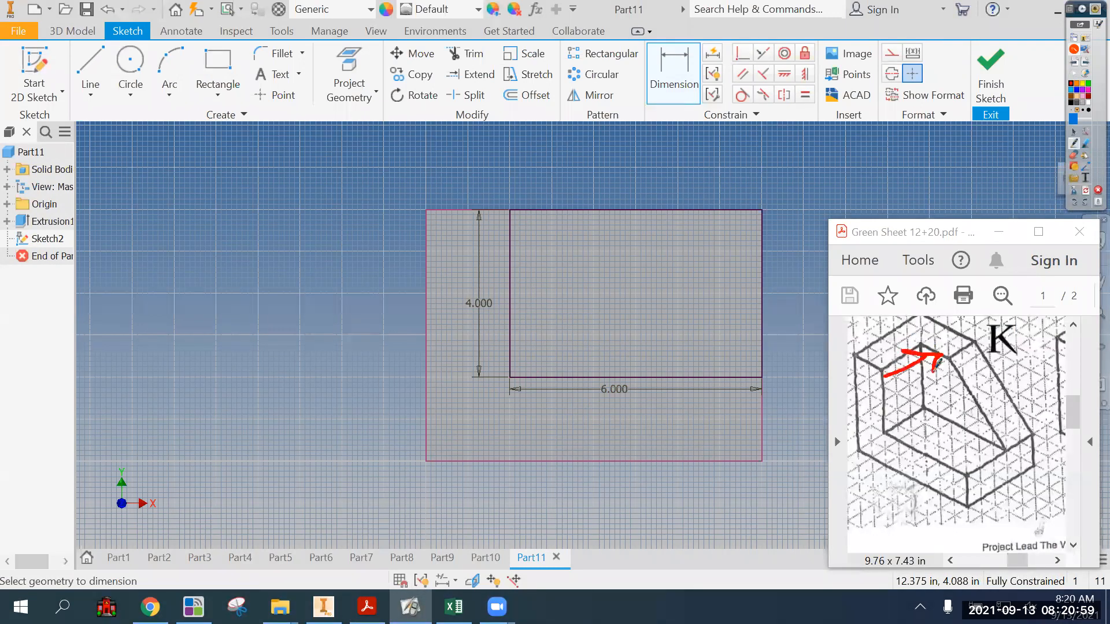
pyautogui.click(1080, 154)
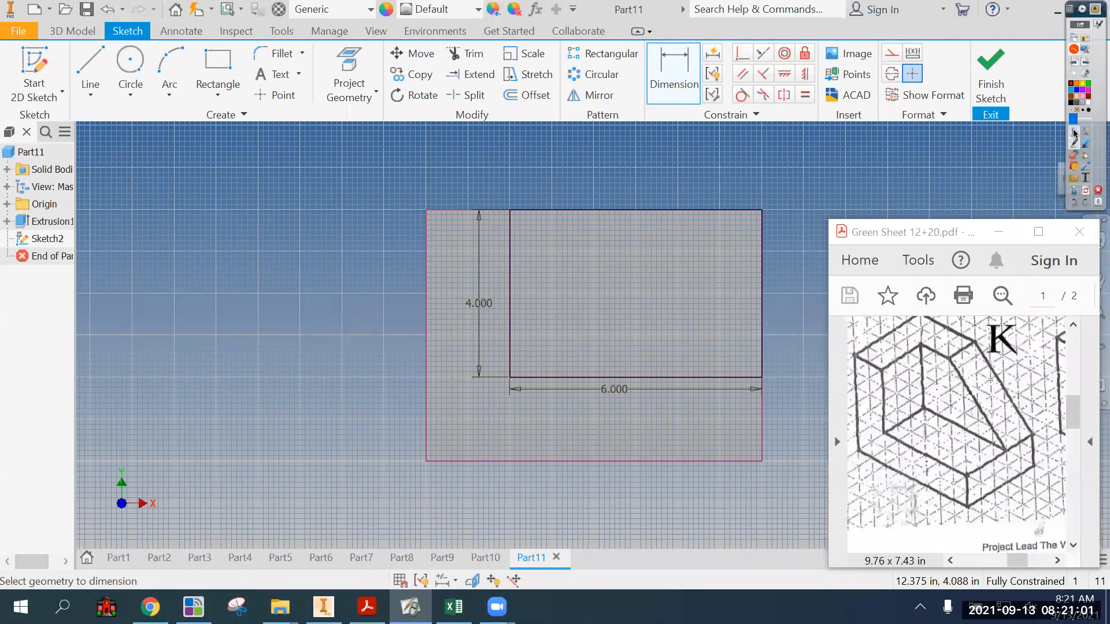
# - Finish the sketch and cut the 6 by 4 in rectangle 3 in into the block with Extrude
pyautogui.click(991, 75)
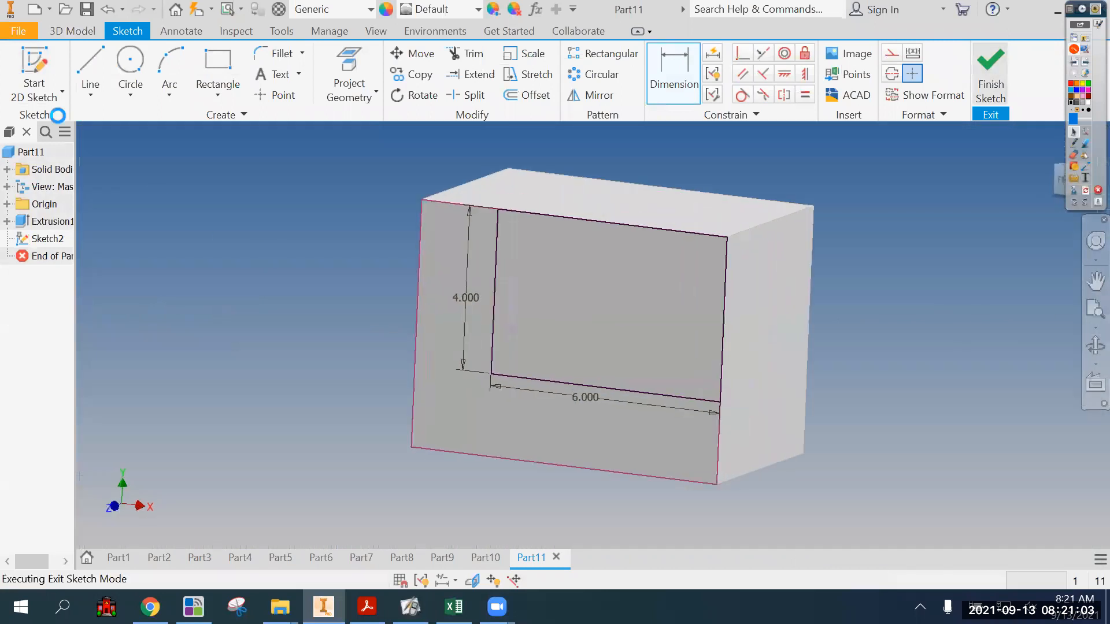
pyautogui.press('e')
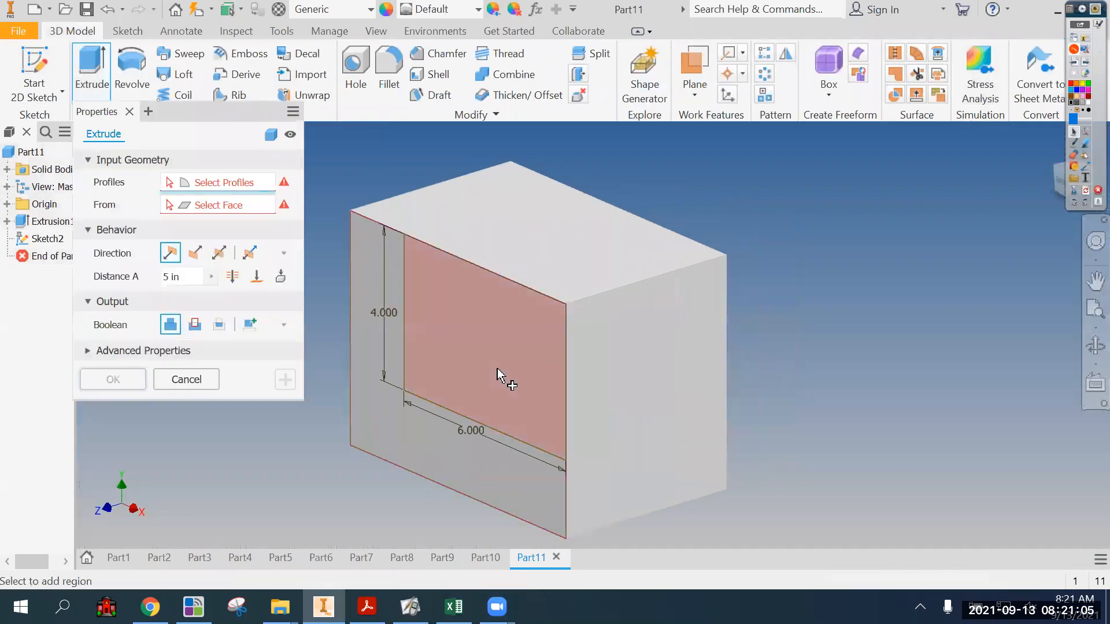
pyautogui.click(498, 370)
pyautogui.click(197, 282)
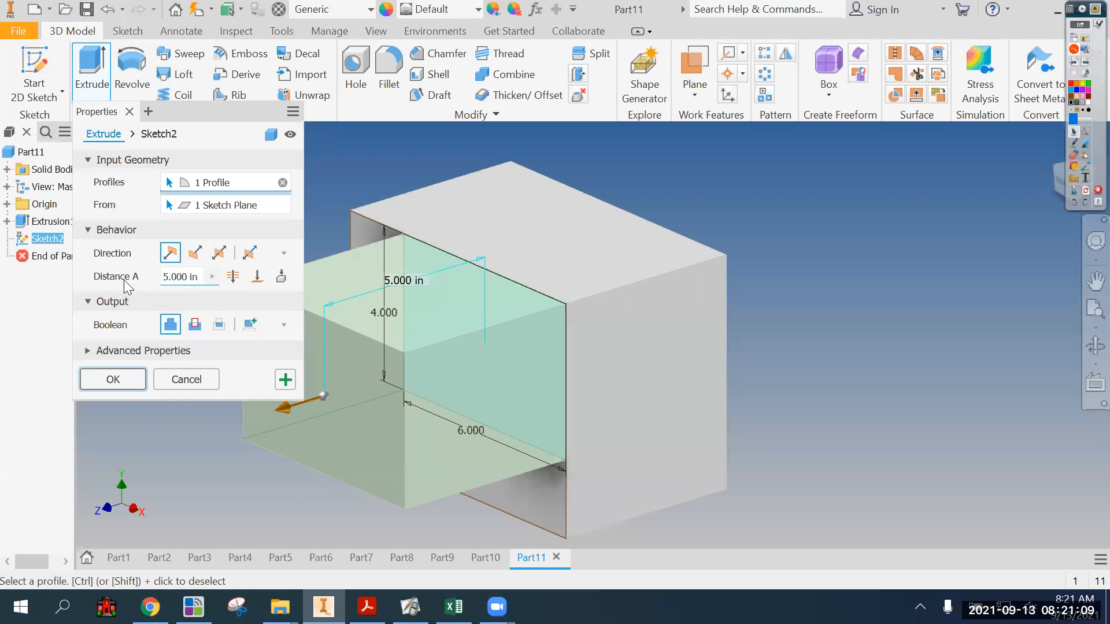
pyautogui.press('BackSpace')
pyautogui.press('BackSpace')
pyautogui.write('3')
pyautogui.press('BackSpace')
pyautogui.press('BackSpace')
pyautogui.press('BackSpace')
pyautogui.press('BackSpace')
pyautogui.press('BackSpace')
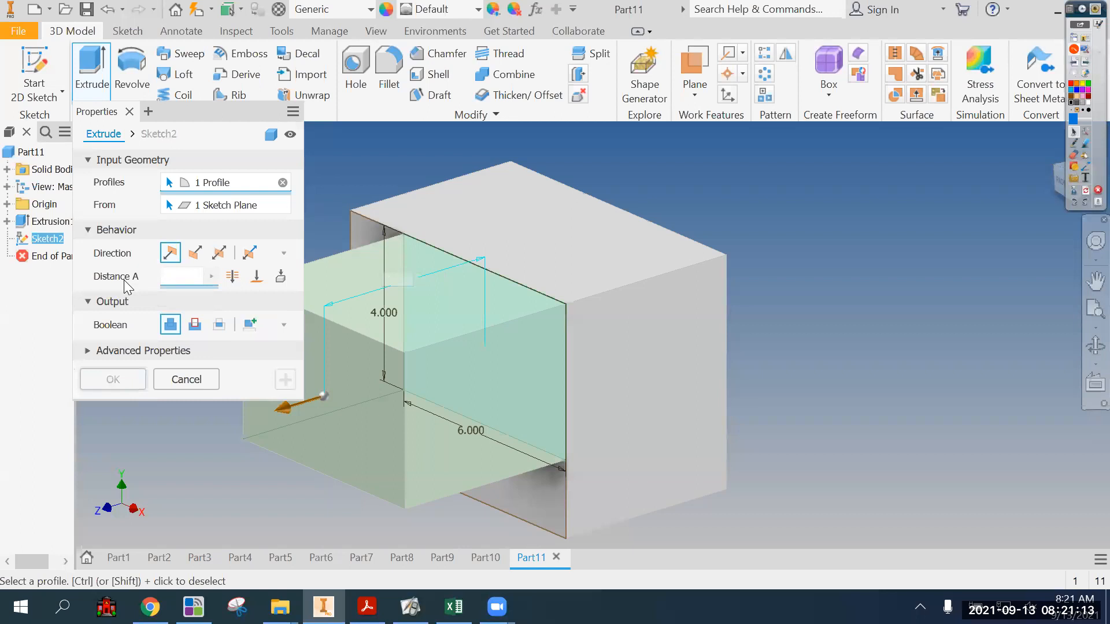
pyautogui.write('3')
pyautogui.click(196, 328)
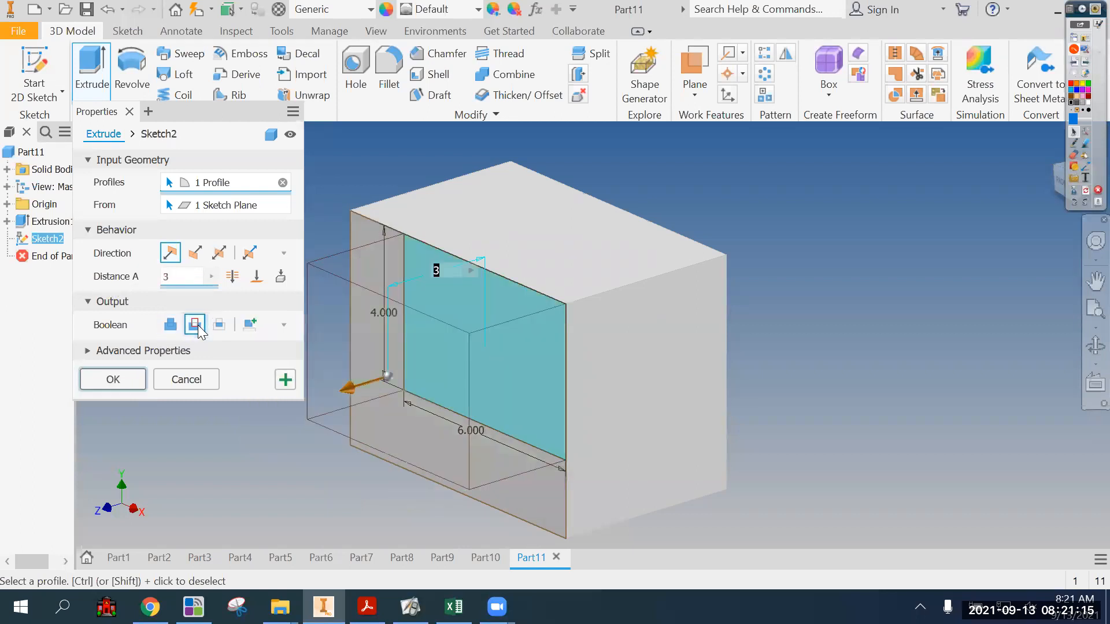
pyautogui.click(194, 253)
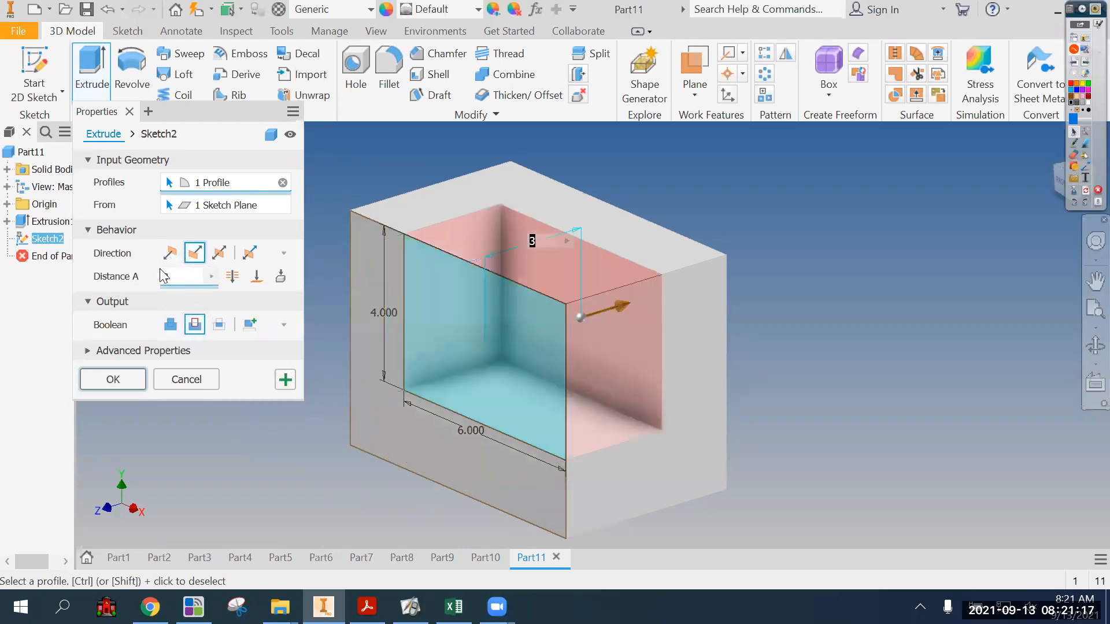
pyautogui.click(112, 381)
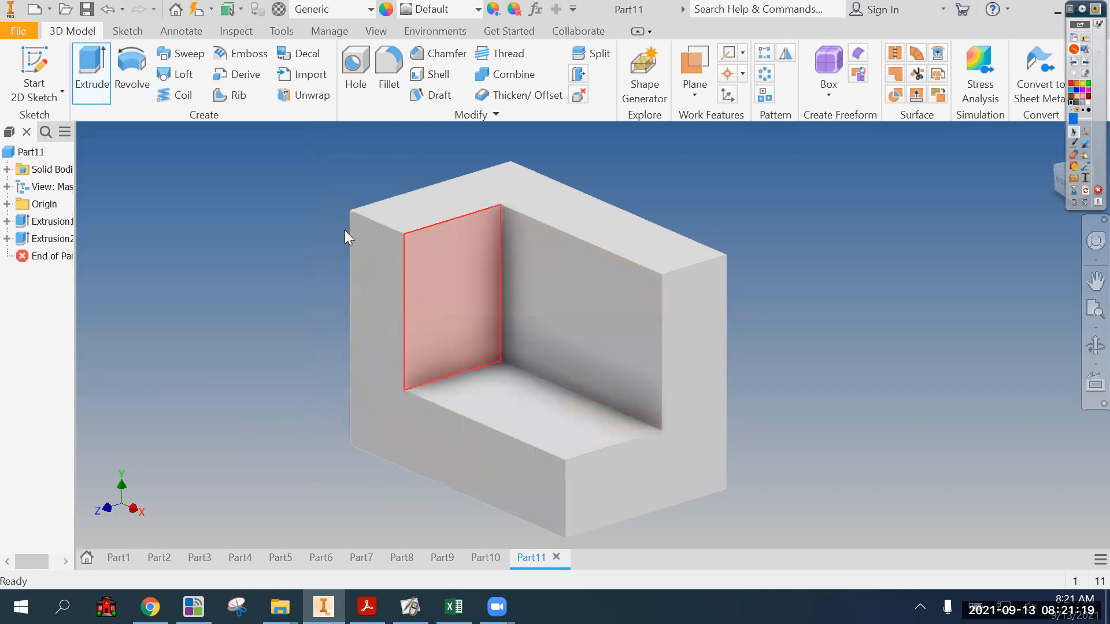
# - Mark the sloped edge's endpoints and top offset in red on figure K in the PDF and on the model, and clear the markup
pyautogui.click(368, 607)
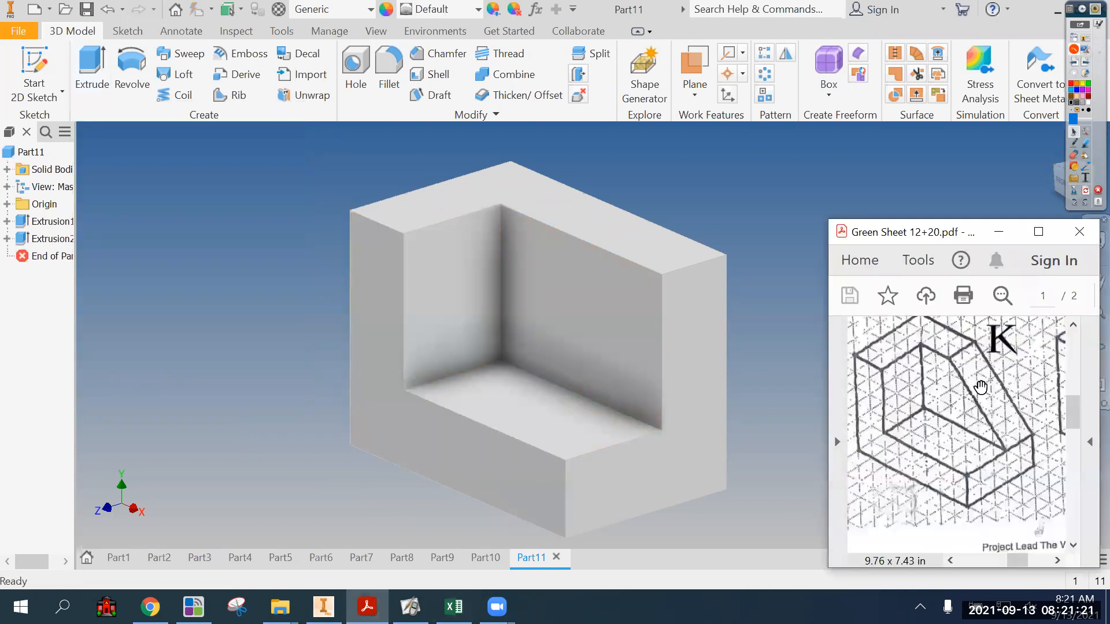
pyautogui.click(1077, 149)
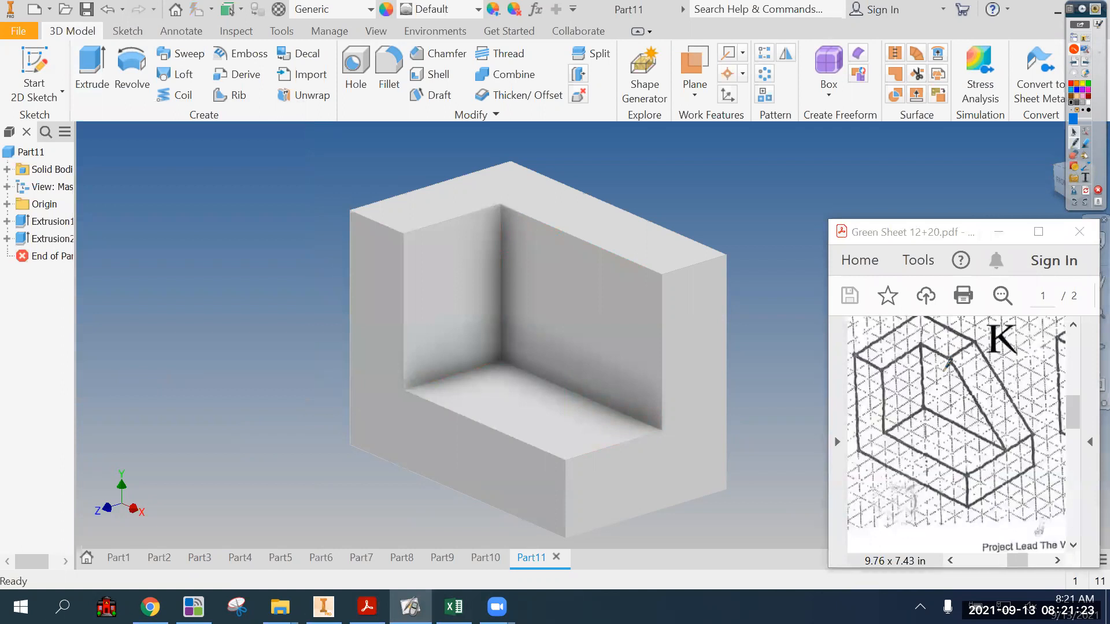
pyautogui.moveTo(938, 374); pyautogui.dragTo(955, 406)
pyautogui.moveTo(540, 252)
pyautogui.mouseDown()
pyautogui.moveTo(621, 303)
pyautogui.moveTo(642, 359)
pyautogui.mouseUp()
pyautogui.click(1085, 189)
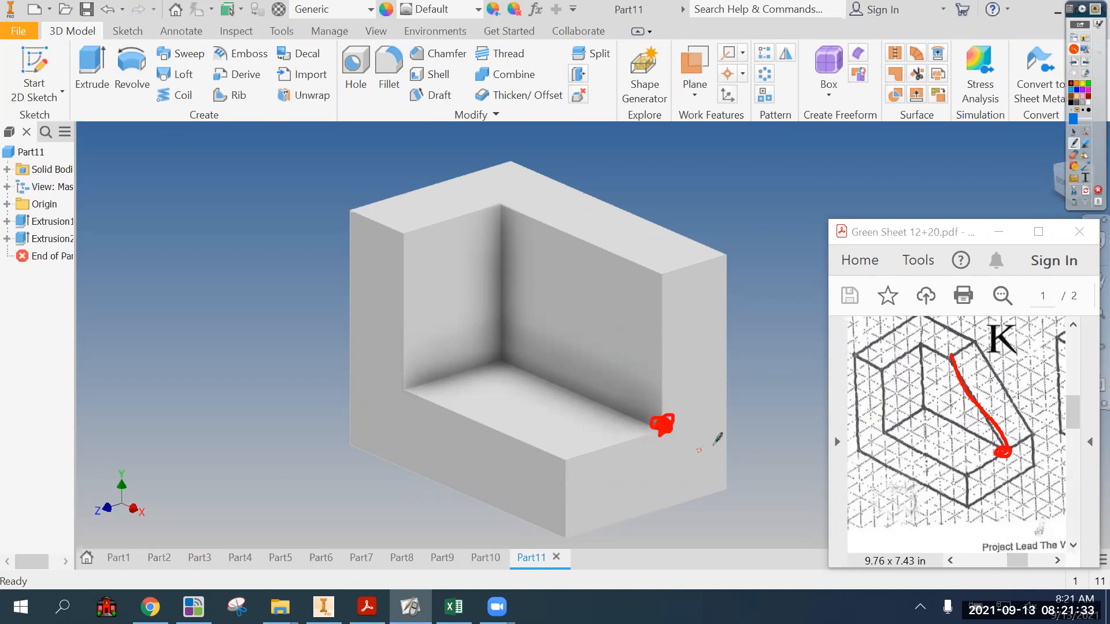
pyautogui.moveTo(659, 419); pyautogui.dragTo(564, 240)
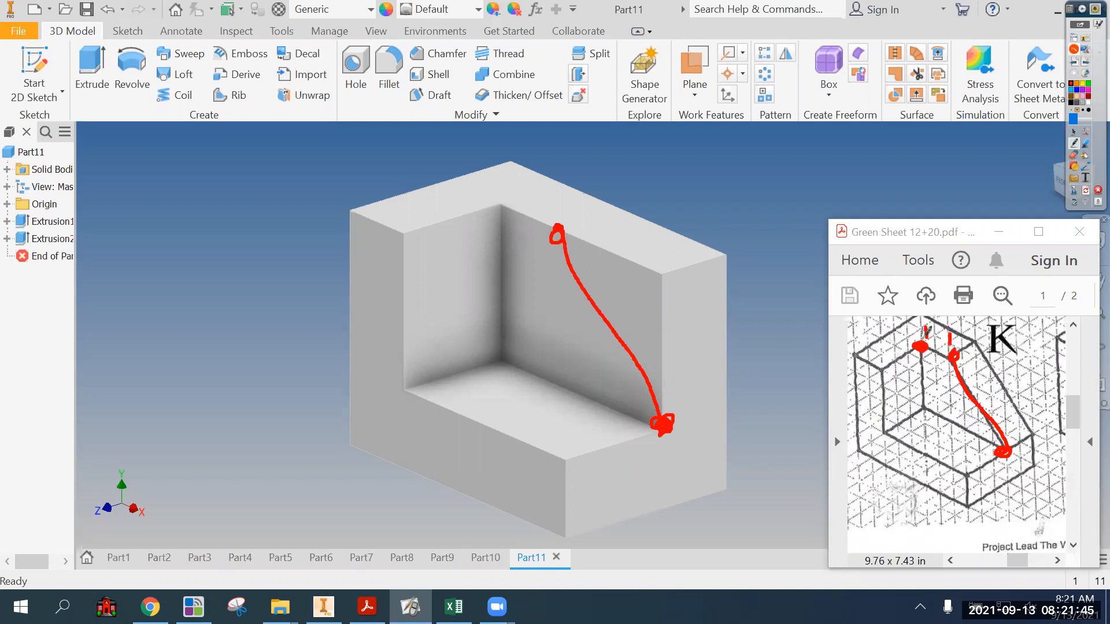
pyautogui.moveTo(505, 209); pyautogui.dragTo(557, 234)
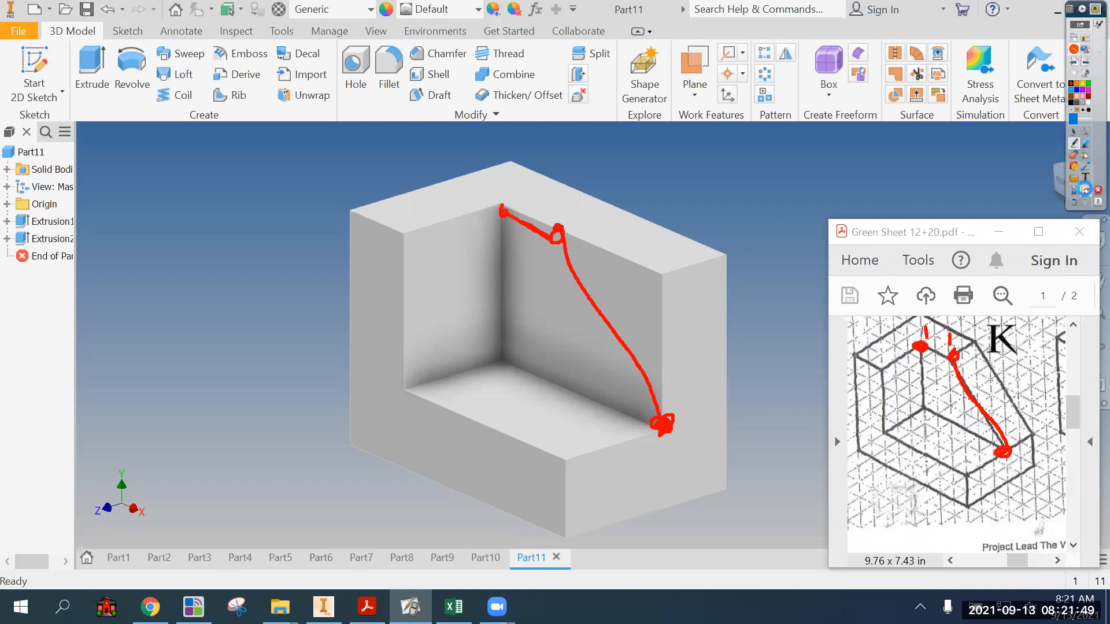
pyautogui.click(1085, 189)
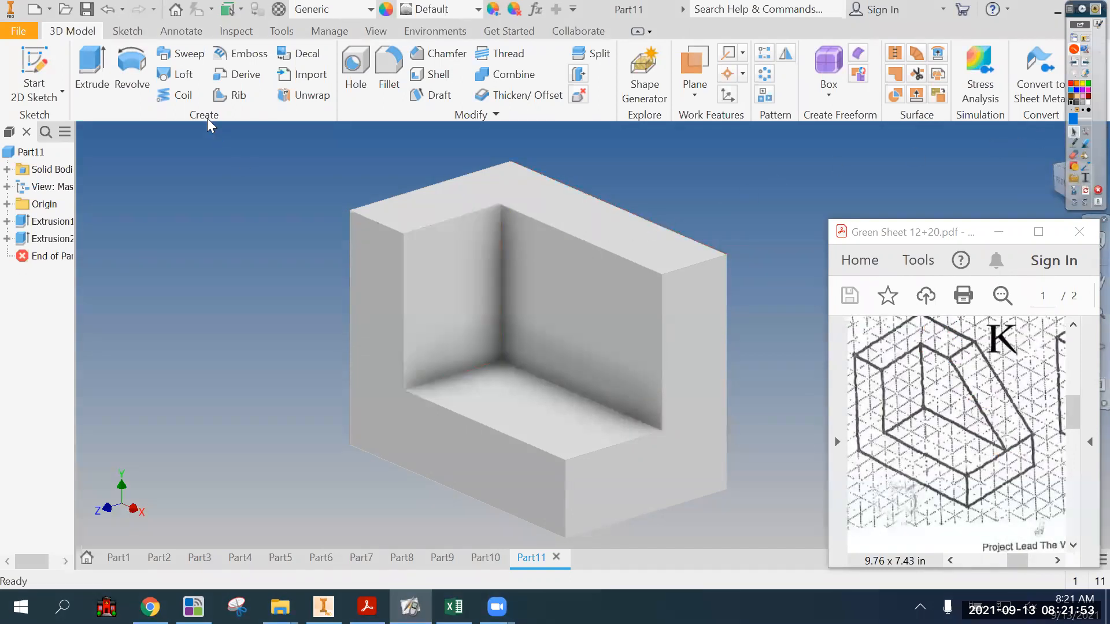
# - Sketch a line on the recessed back face from its lower-right corner to its top edge, about 1.2 in from the inner corner
pyautogui.click(34, 64)
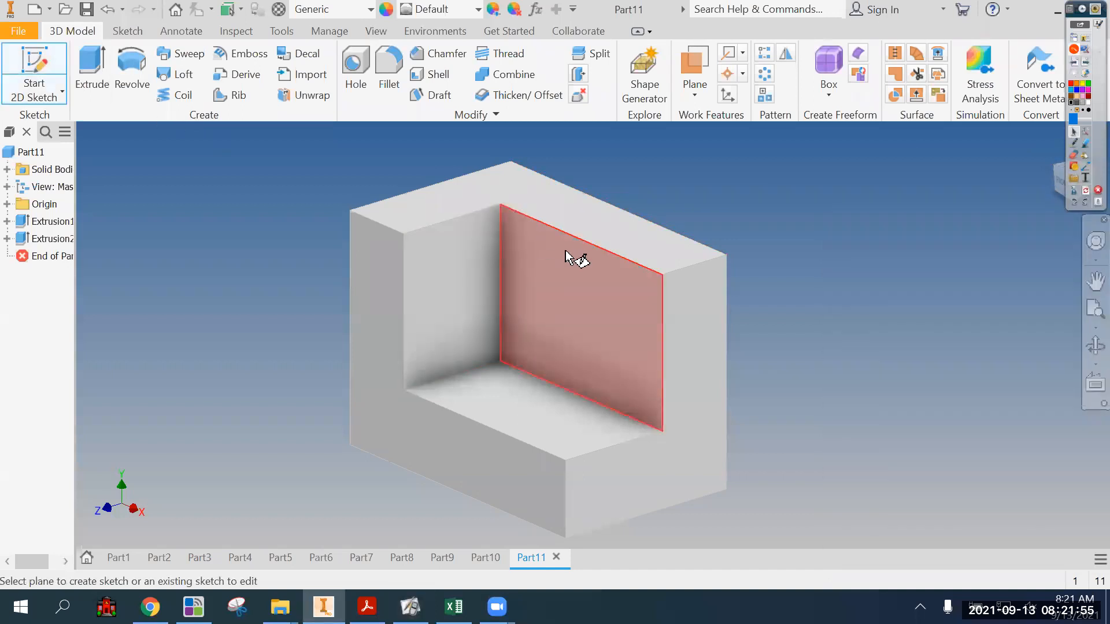
pyautogui.click(602, 342)
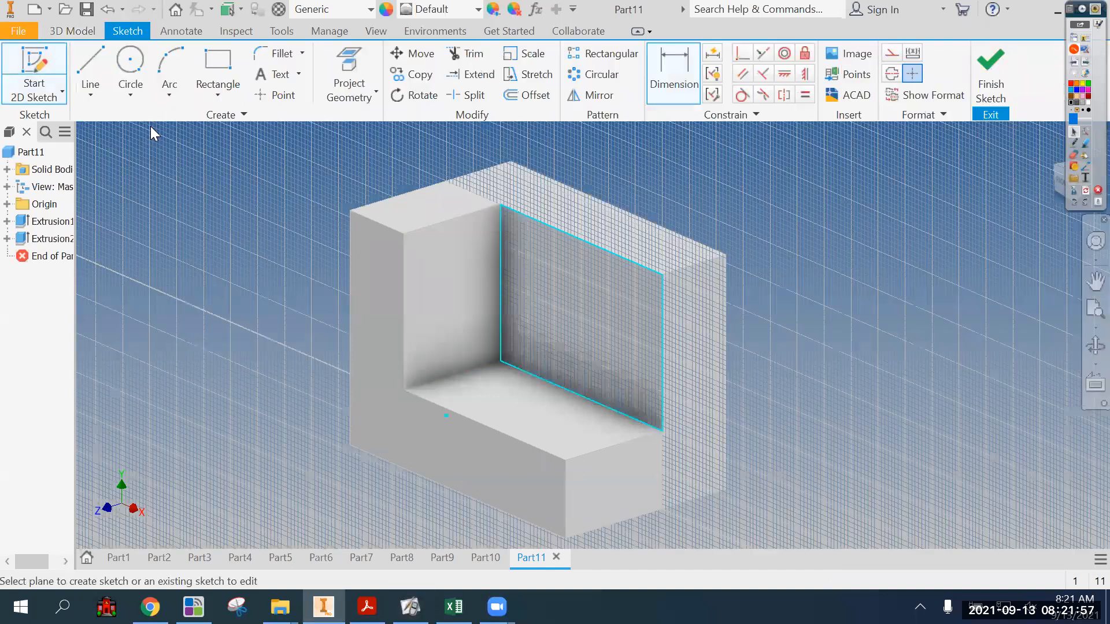
pyautogui.scroll(3, 773, 366)
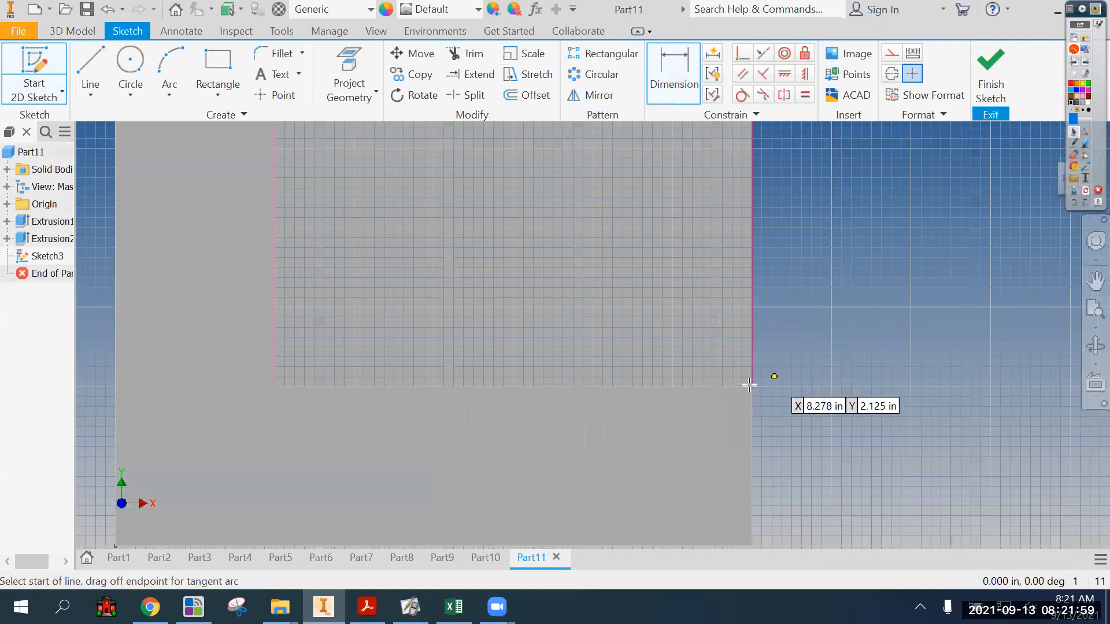
pyautogui.click(752, 385)
pyautogui.scroll(-3, 771, 387)
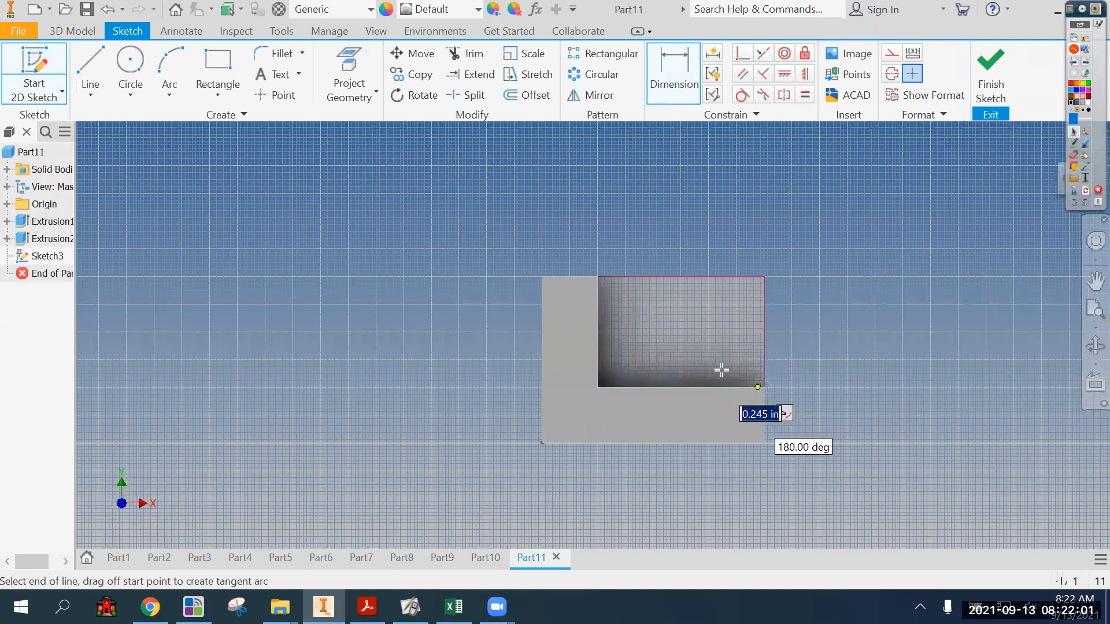
pyautogui.scroll(2, 702, 330)
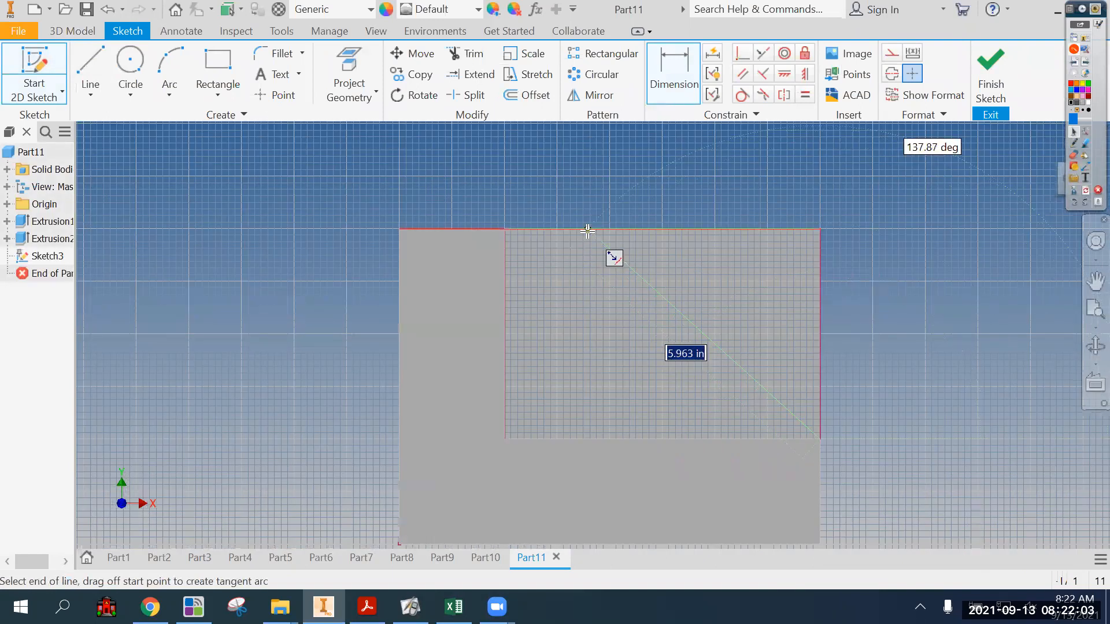
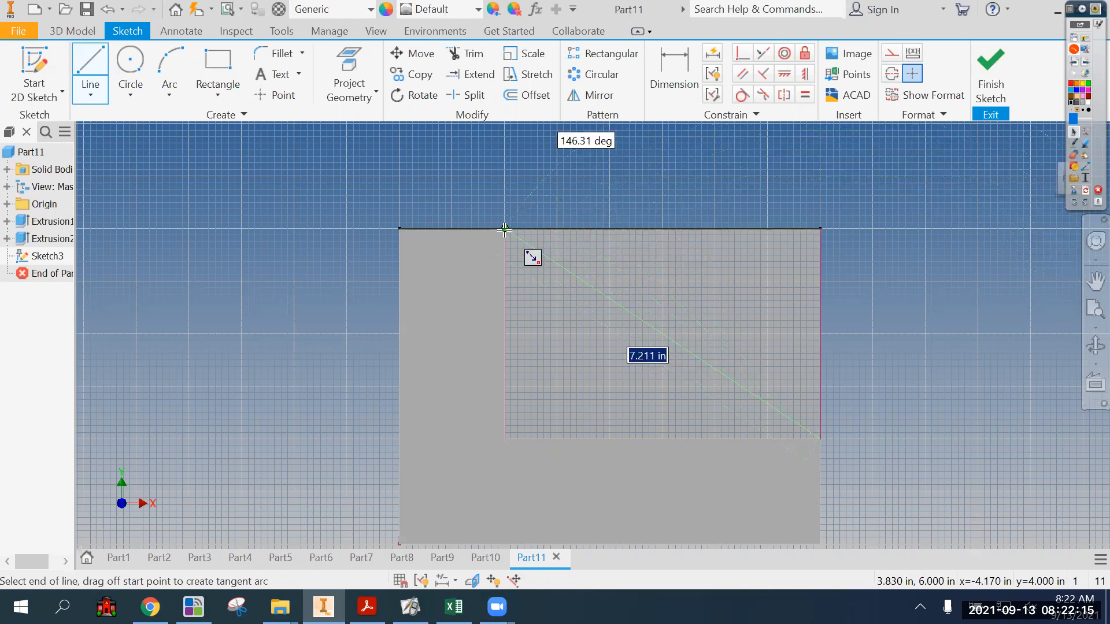
pyautogui.doubleClick(569, 229)
pyautogui.scroll(3, 630, 191)
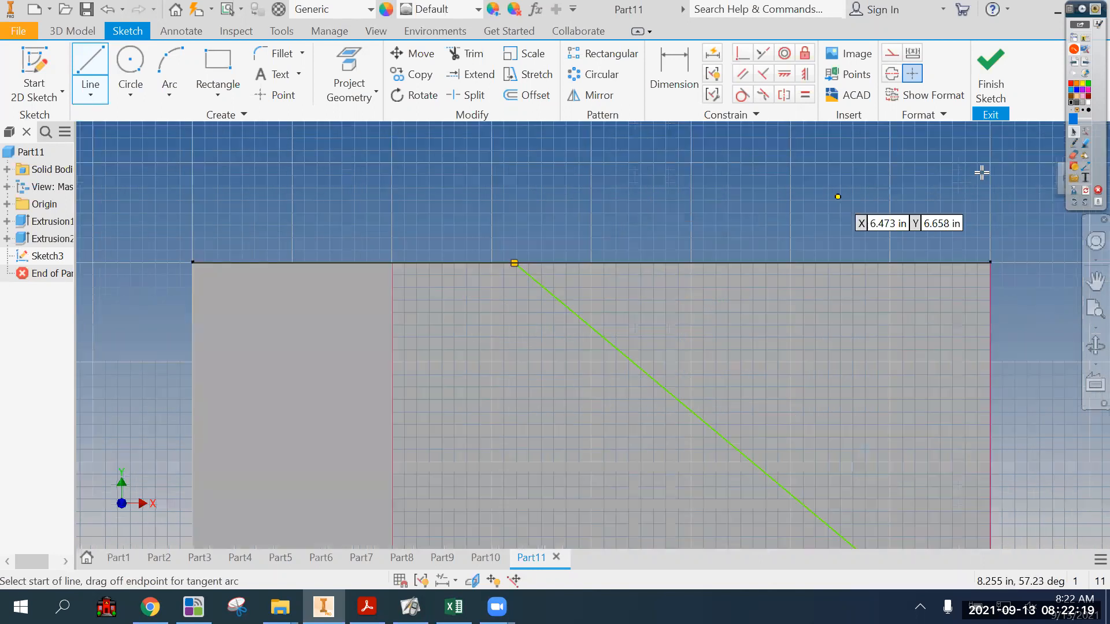
# - Dimension the horizontal distance from the recess's inner vertical edge to the sloped line's upper endpoint
pyautogui.click(1081, 11)
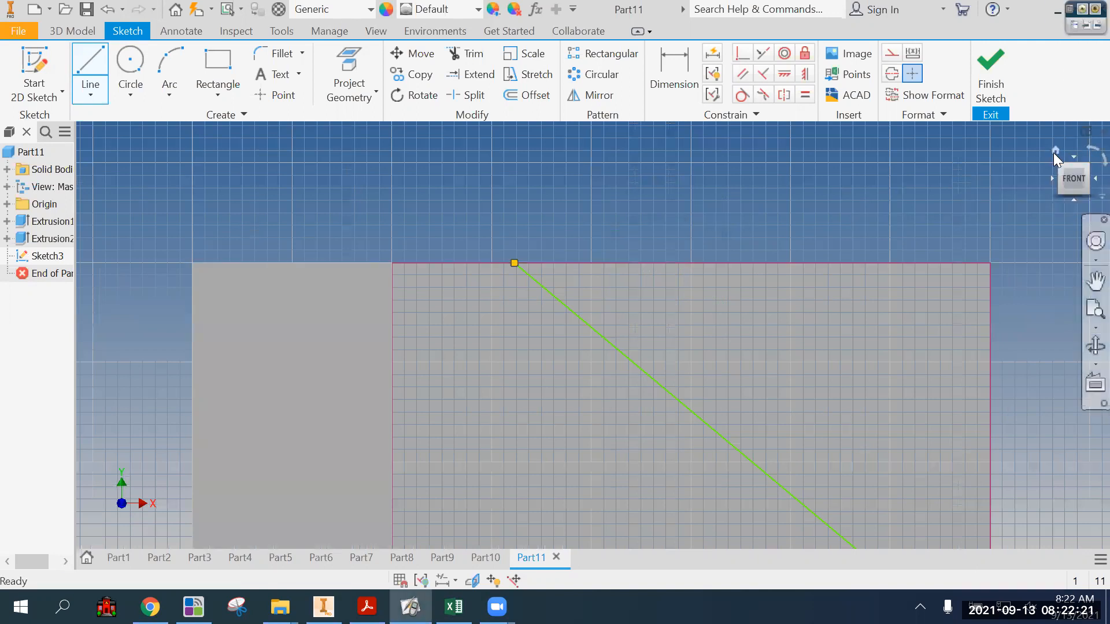
pyautogui.click(1055, 152)
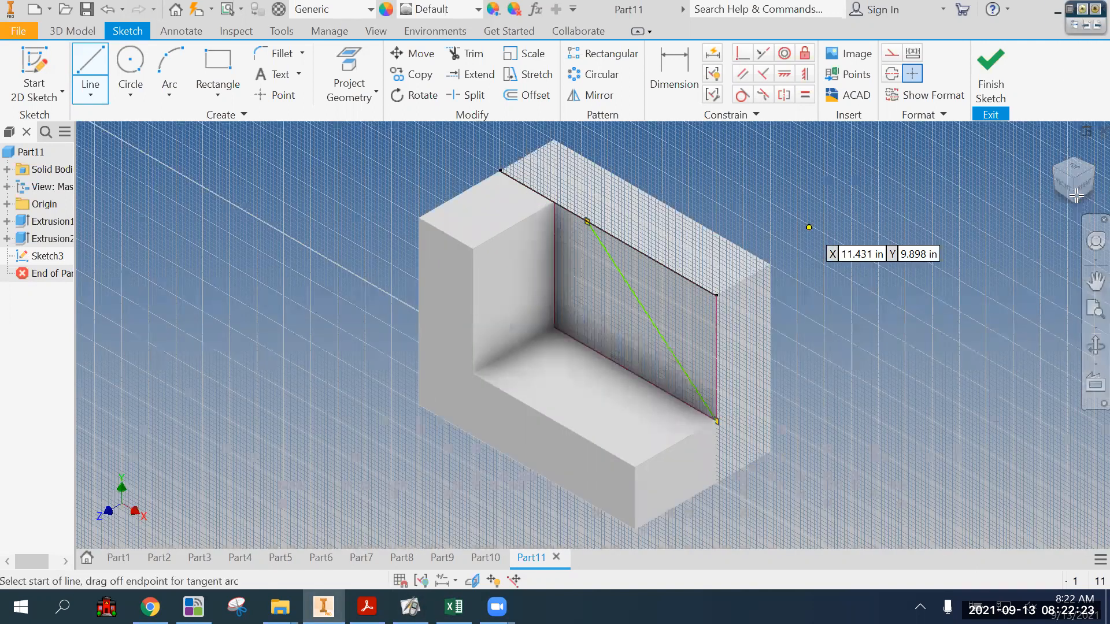
pyautogui.click(669, 79)
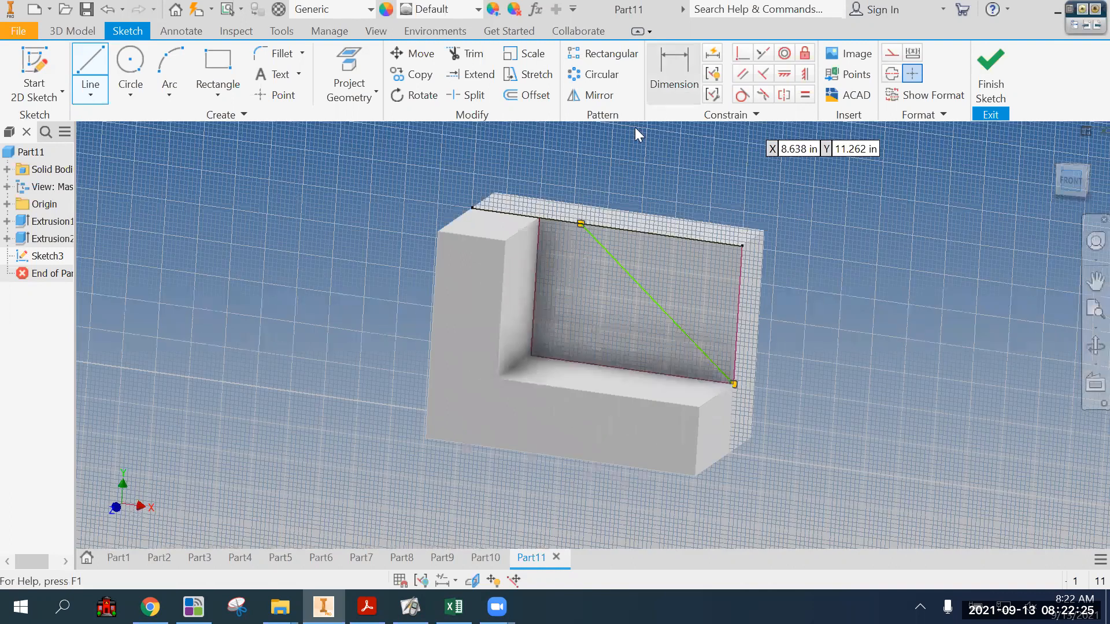
pyautogui.scroll(3, 560, 135)
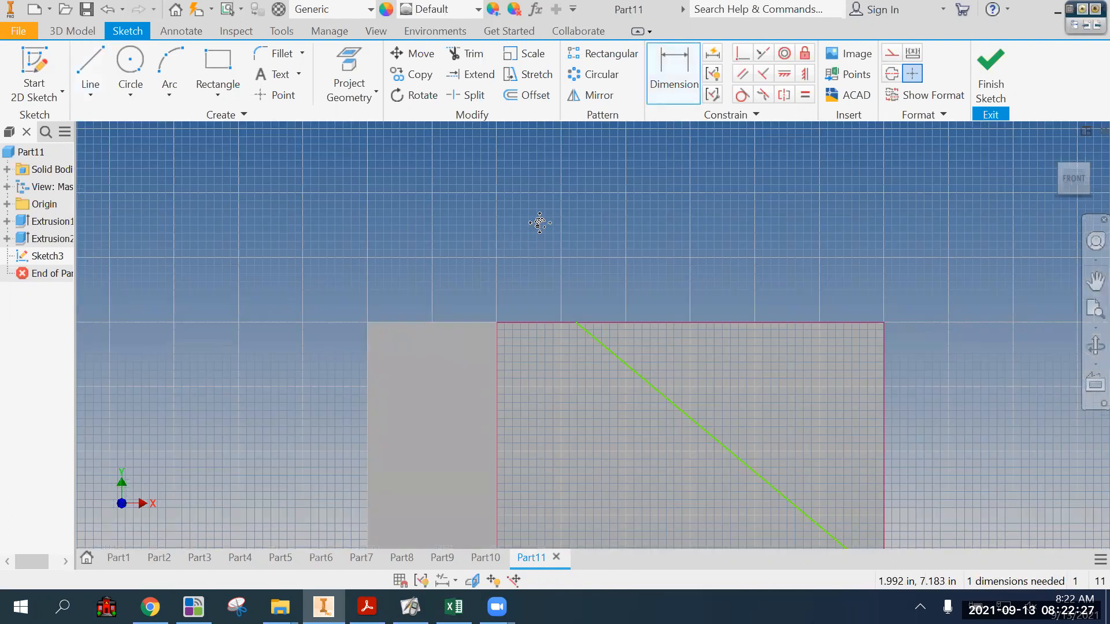
pyautogui.scroll(3, 642, 297)
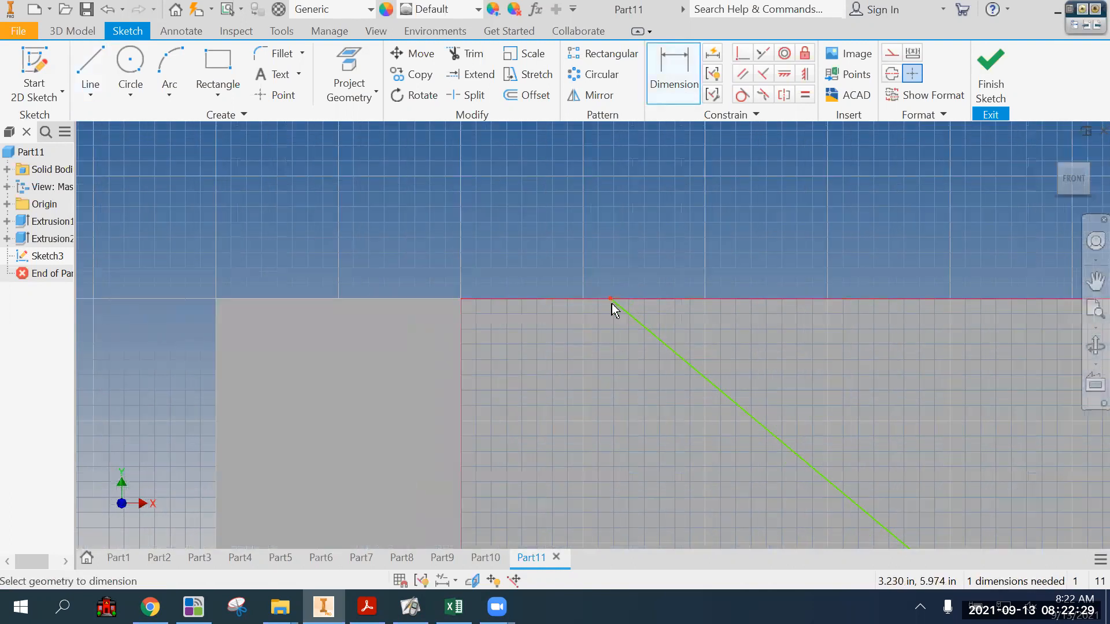
pyautogui.click(612, 303)
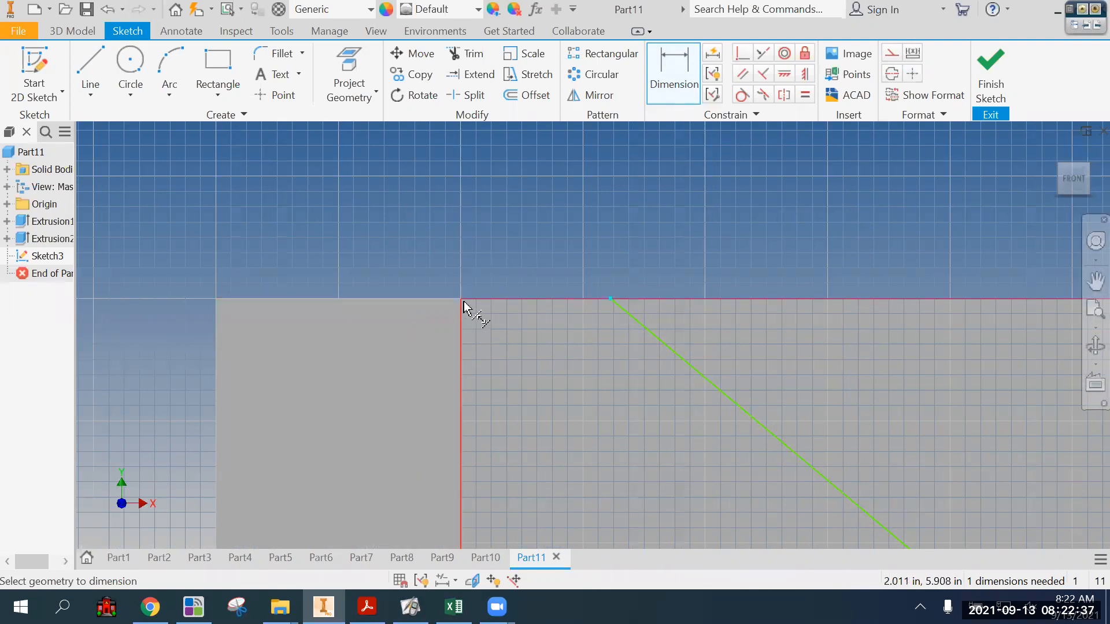
pyautogui.click(462, 355)
pyautogui.click(523, 218)
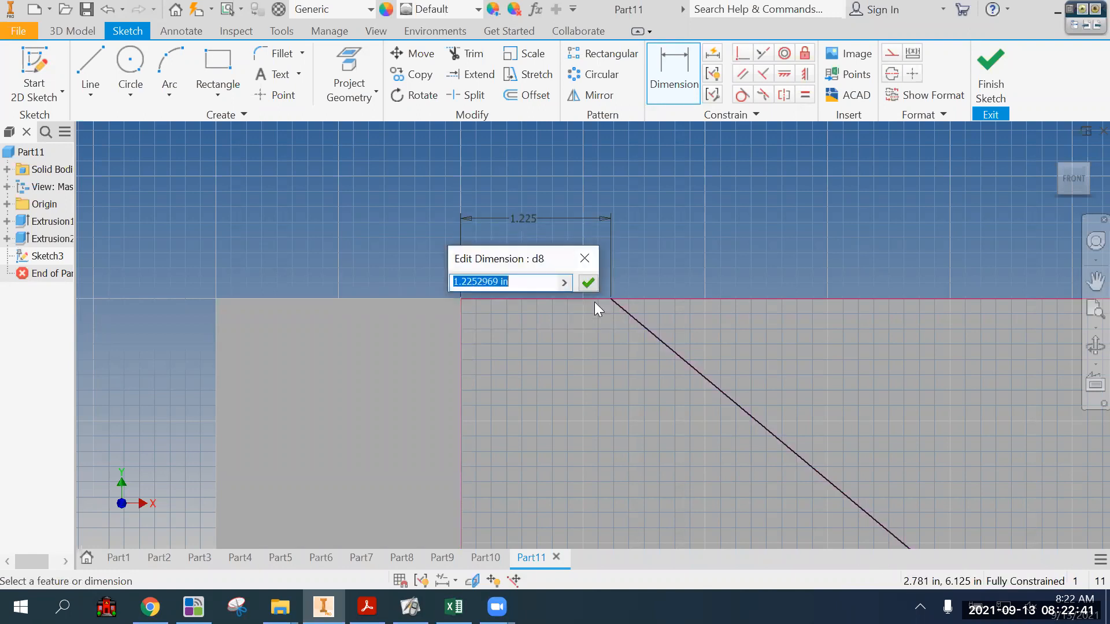
pyautogui.click(586, 258)
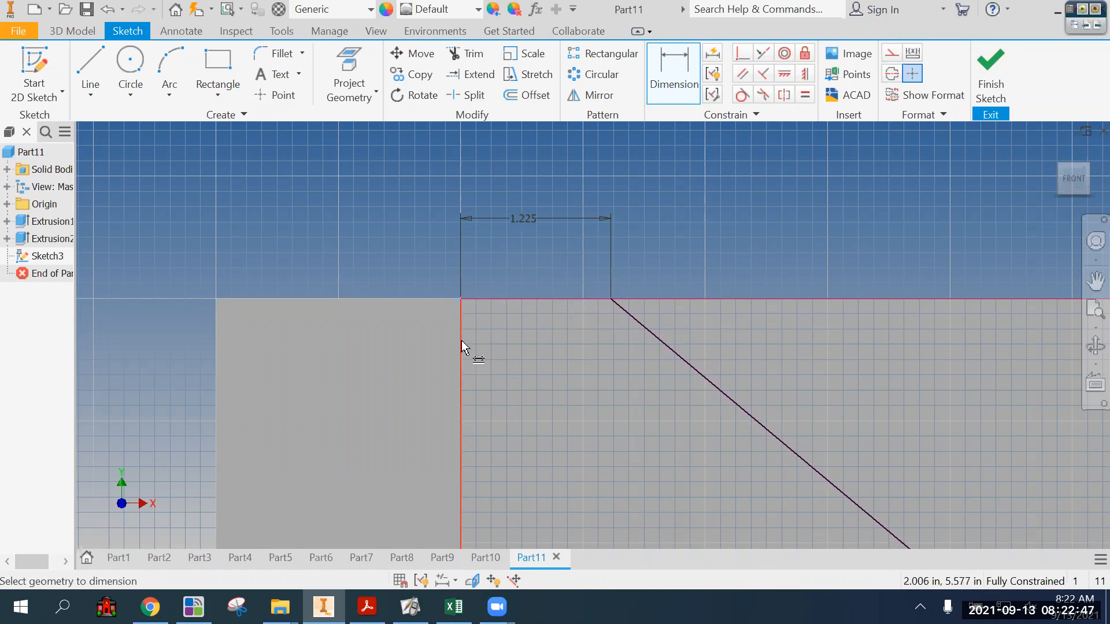
# - Set the sloped line's horizontal offset from the recess's inner edge to 2 in
pyautogui.doubleClick(533, 224)
pyautogui.write('2')
pyautogui.press('Return')
pyautogui.scroll(-2, 354, 266)
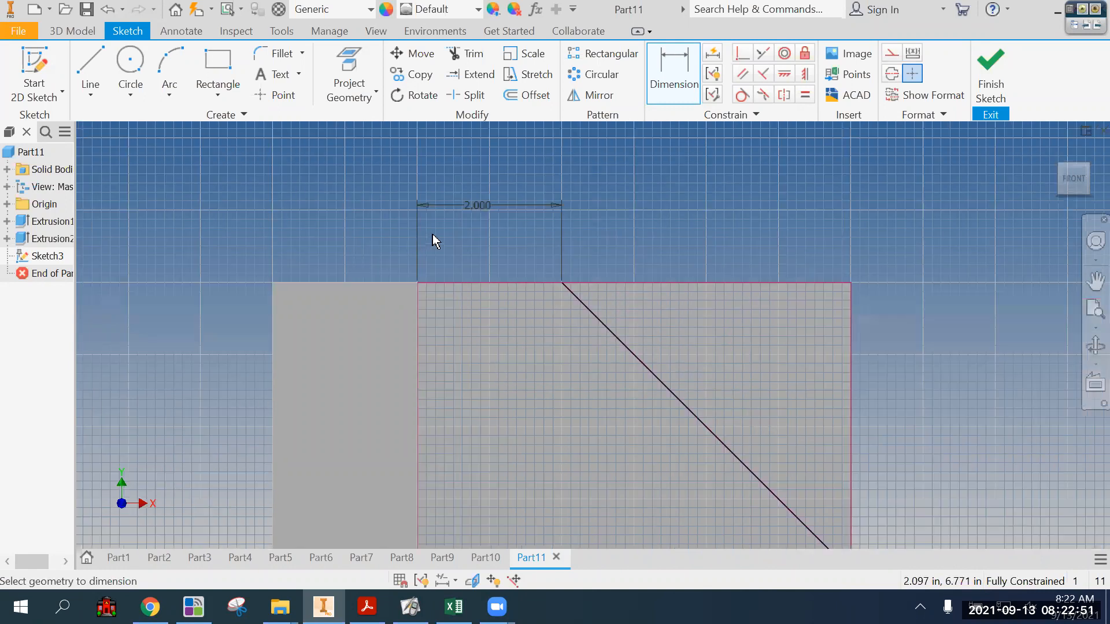
pyautogui.scroll(-2, 433, 234)
# - Finish the sketch and cut the triangular region beside the sloped line through all with Extrude
pyautogui.click(987, 63)
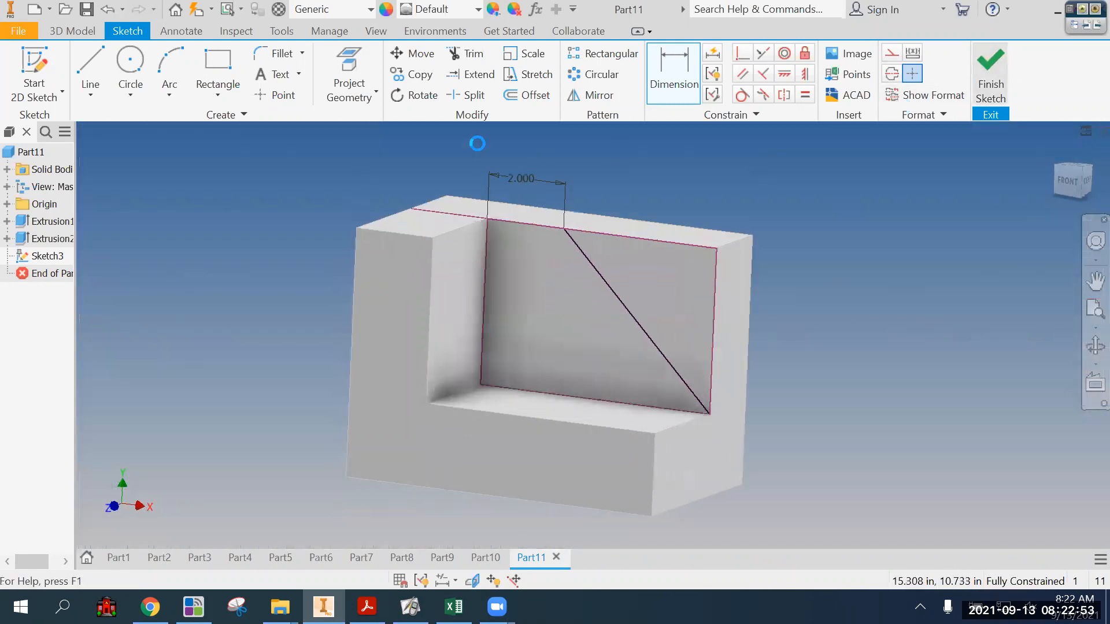
pyautogui.click(82, 84)
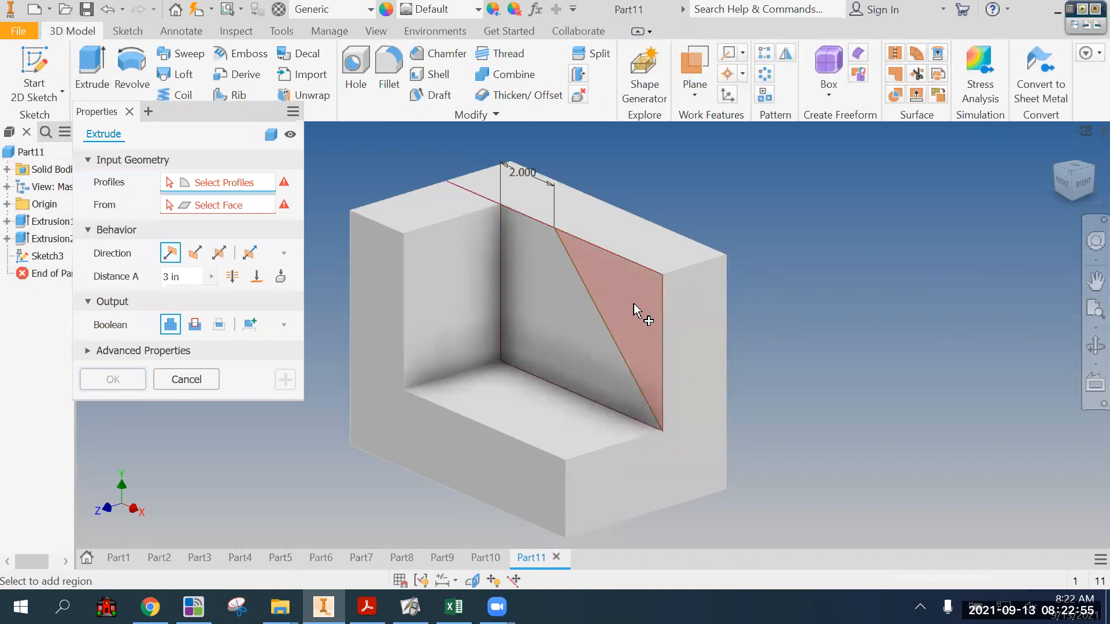
pyautogui.click(638, 311)
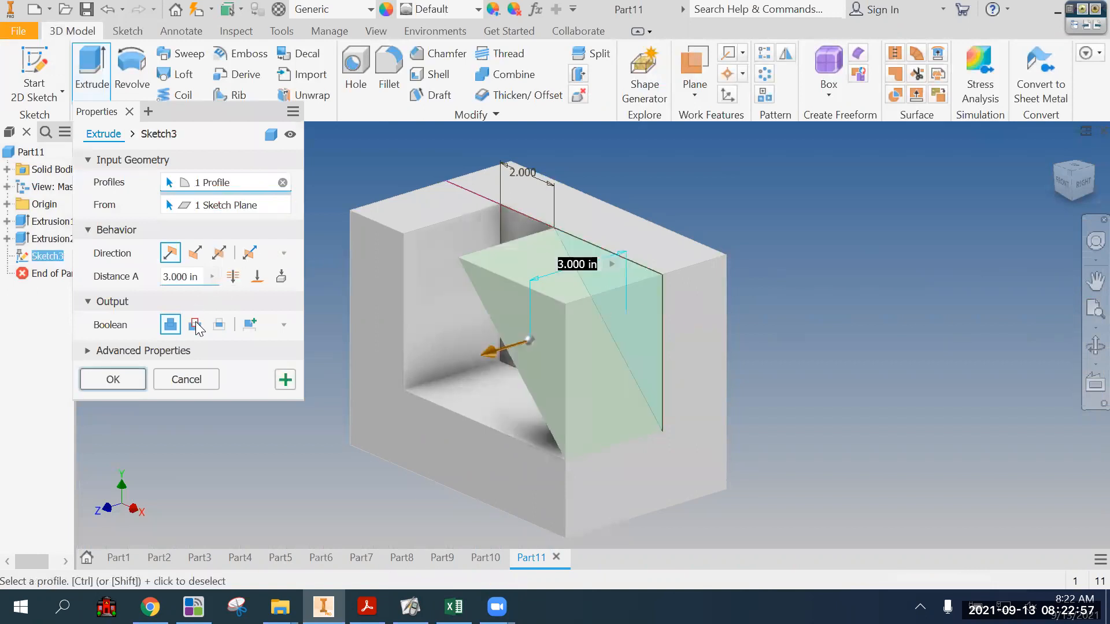
pyautogui.click(195, 325)
pyautogui.click(233, 277)
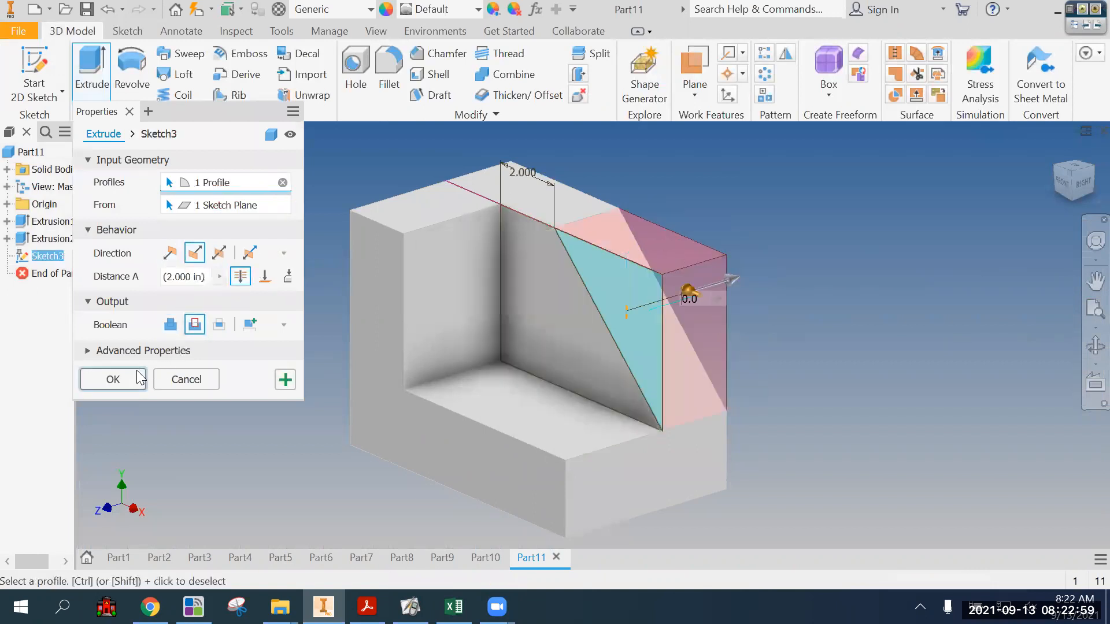
pyautogui.click(139, 378)
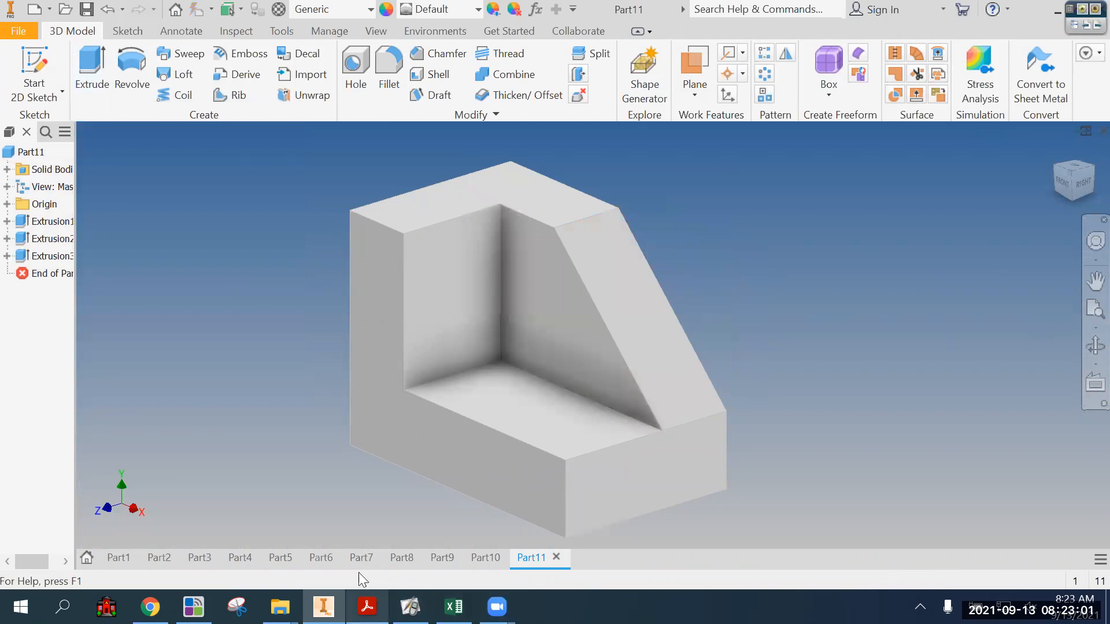
# - Create a new part and bring figure L of the Green Sheet 12+20 PDF into view
pyautogui.click(50, 9)
pyautogui.click(52, 109)
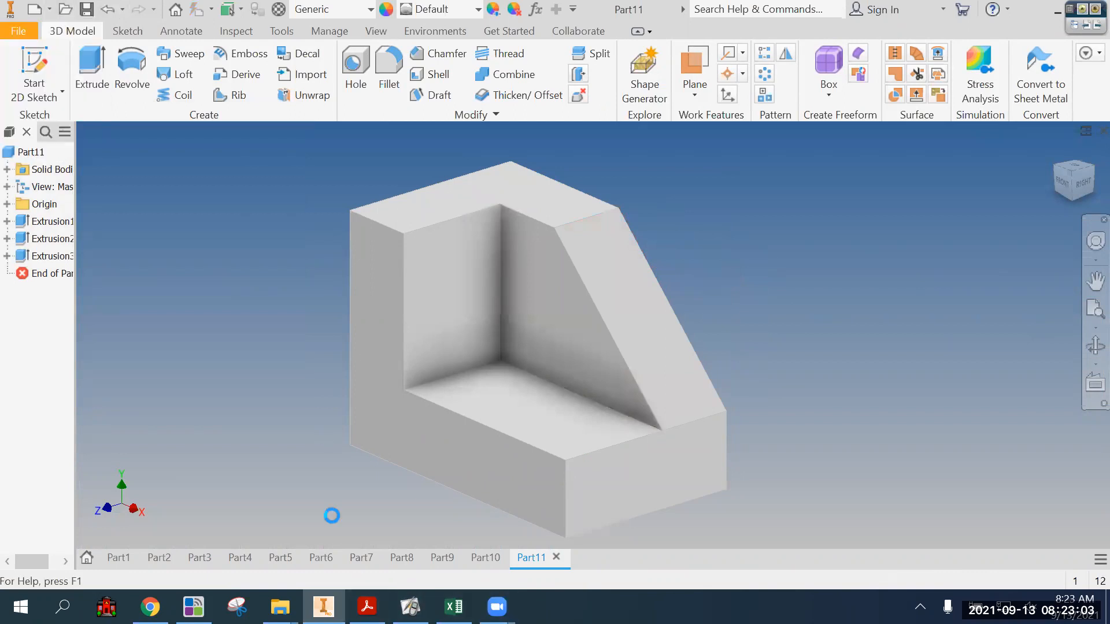
pyautogui.click(367, 608)
pyautogui.moveTo(1022, 559); pyautogui.dragTo(1041, 559)
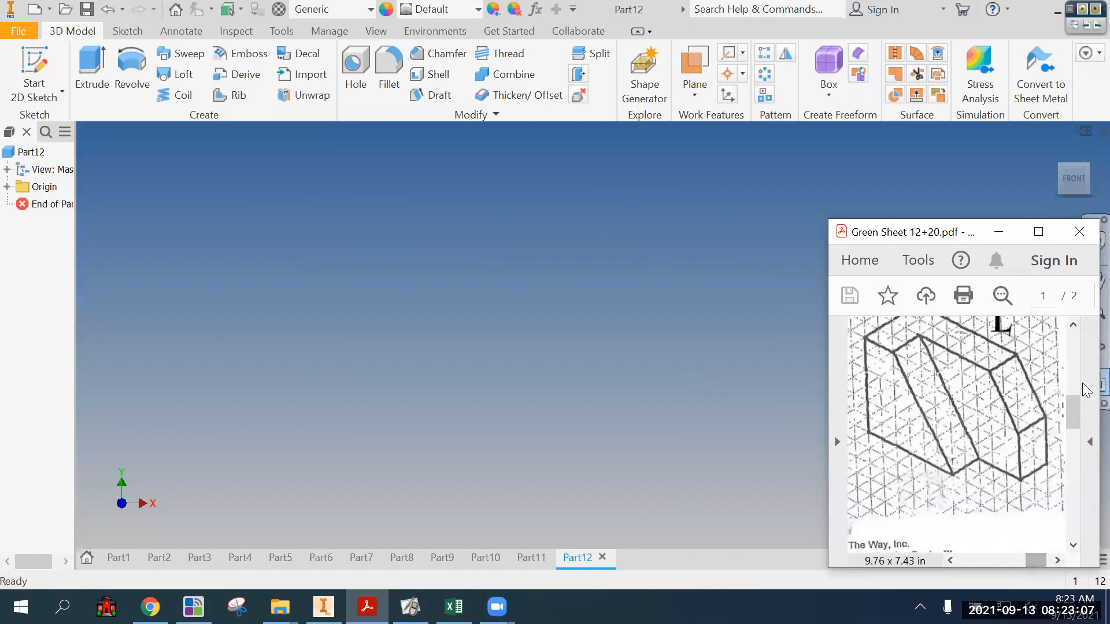
pyautogui.moveTo(1074, 397); pyautogui.dragTo(855, 286)
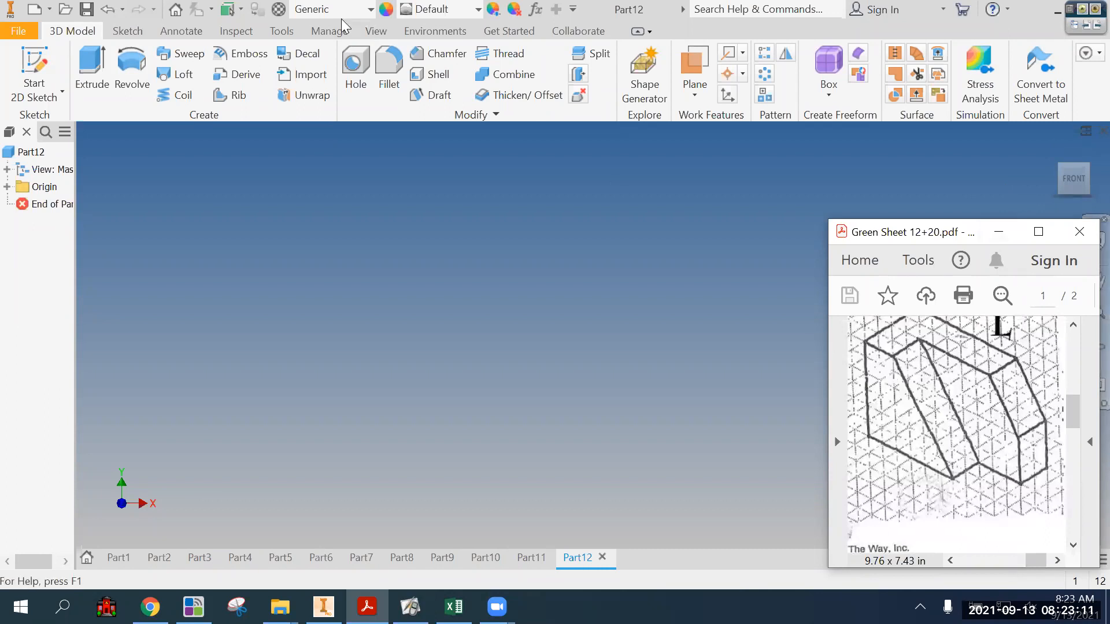
# - Mark figure L's height, width and depth directions in red on the PDF, and clear the markup
pyautogui.click(1083, 11)
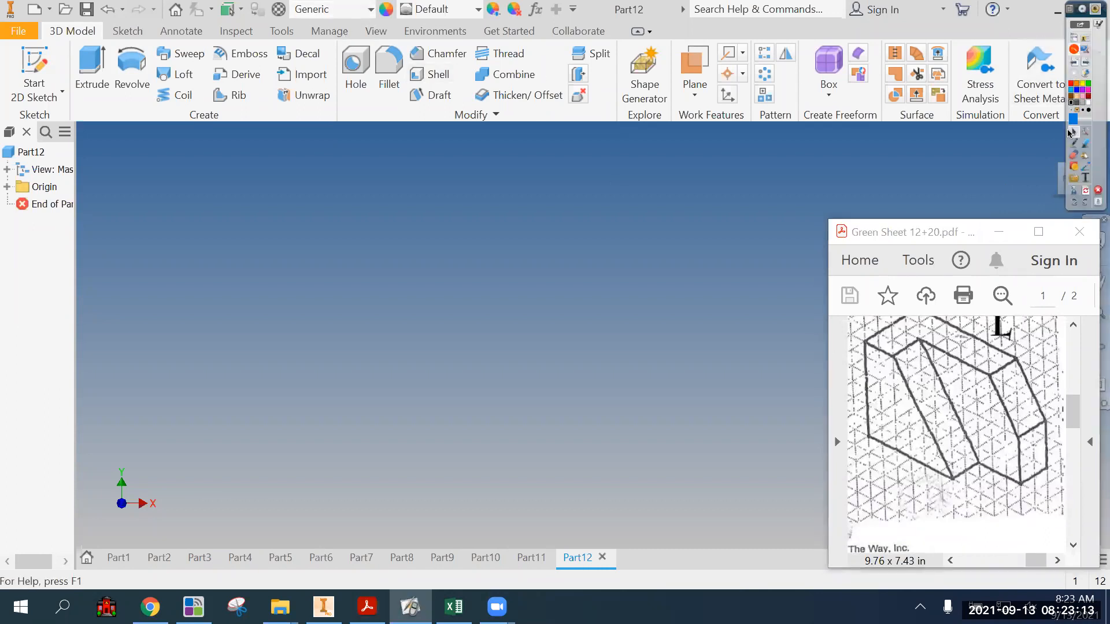
pyautogui.click(1075, 144)
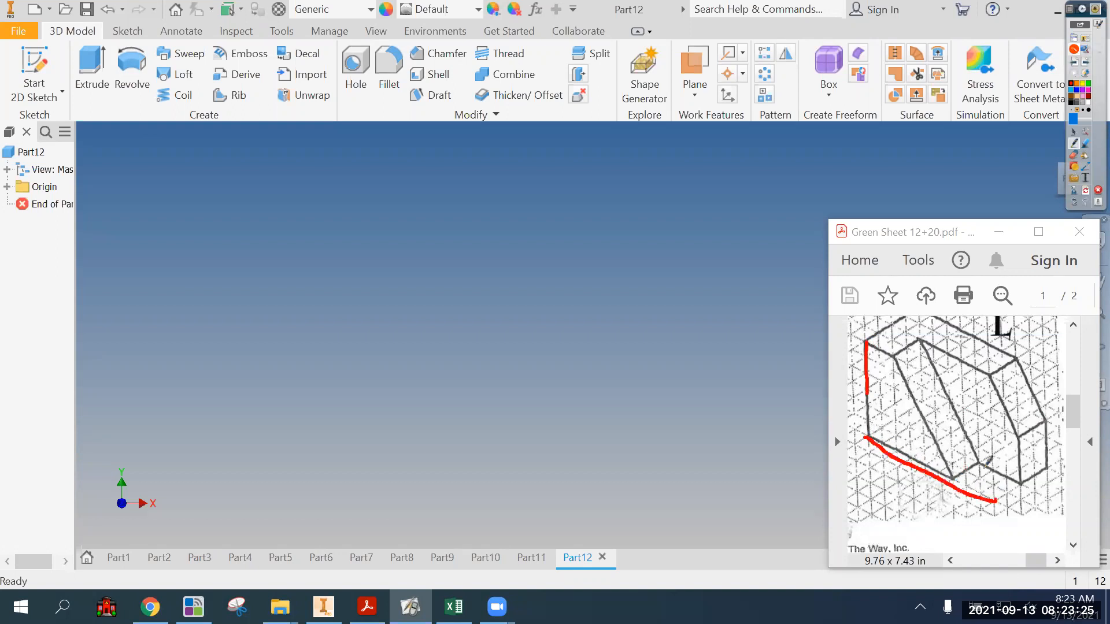
pyautogui.moveTo(887, 340); pyautogui.dragTo(958, 310)
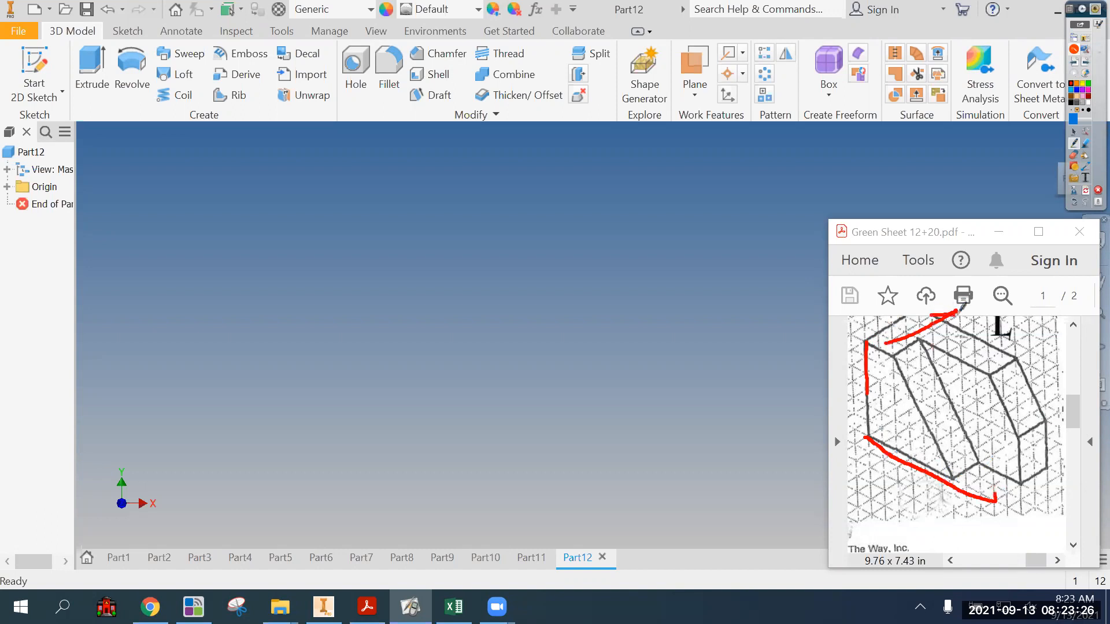
pyautogui.click(1086, 191)
pyautogui.click(1075, 132)
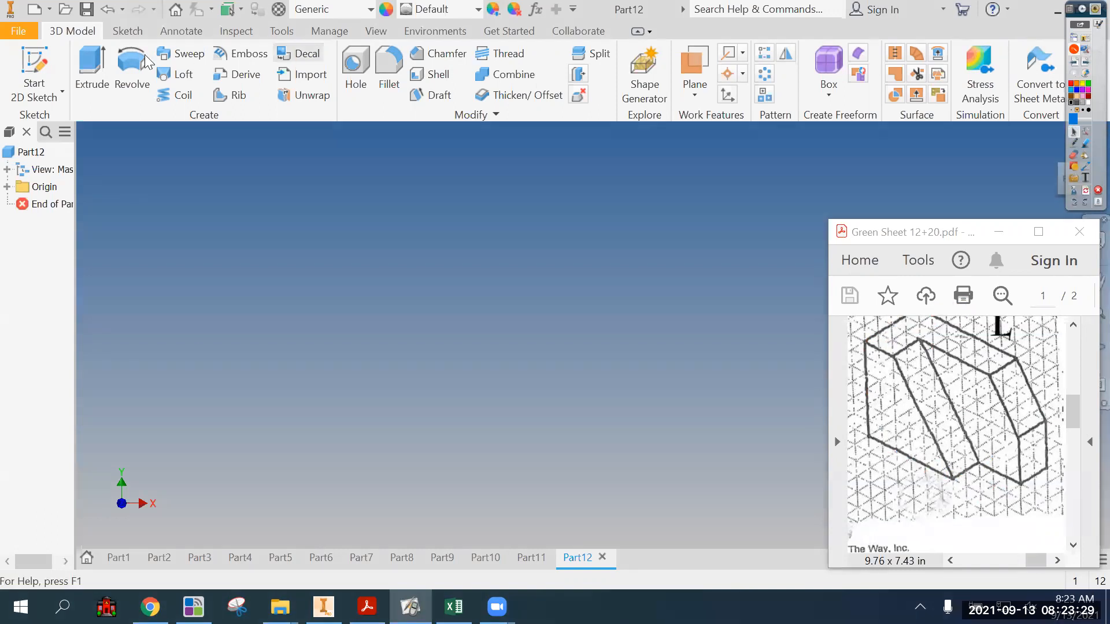
# - Start a sketch on the vertical front plane and draw a rectangle with its lower corner at the origin
pyautogui.click(34, 64)
pyautogui.click(557, 215)
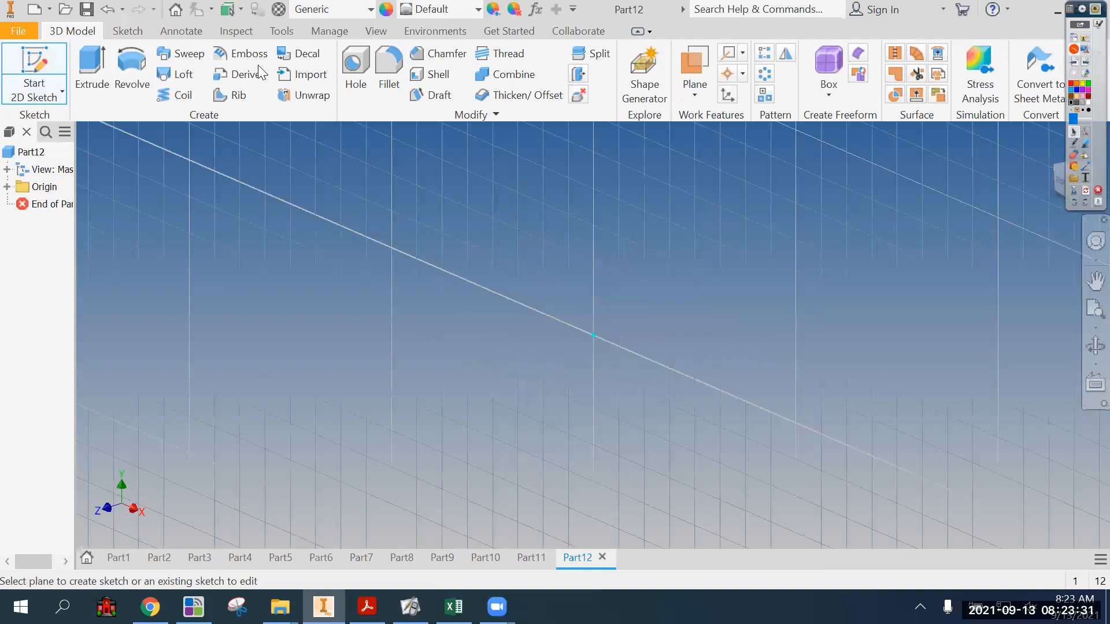
pyautogui.click(218, 70)
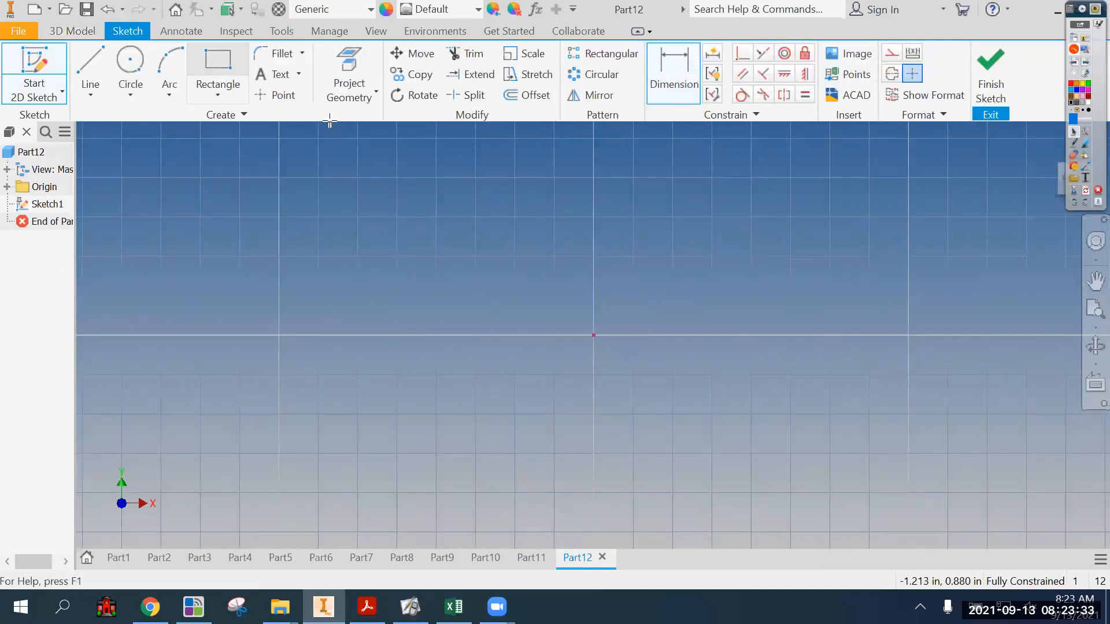
pyautogui.click(593, 335)
pyautogui.click(838, 198)
# - Dimension the rectangle 9 in wide and 6 in high
pyautogui.press('d')
pyautogui.click(723, 336)
pyautogui.click(720, 368)
pyautogui.write('8')
pyautogui.press('Return')
pyautogui.click(594, 274)
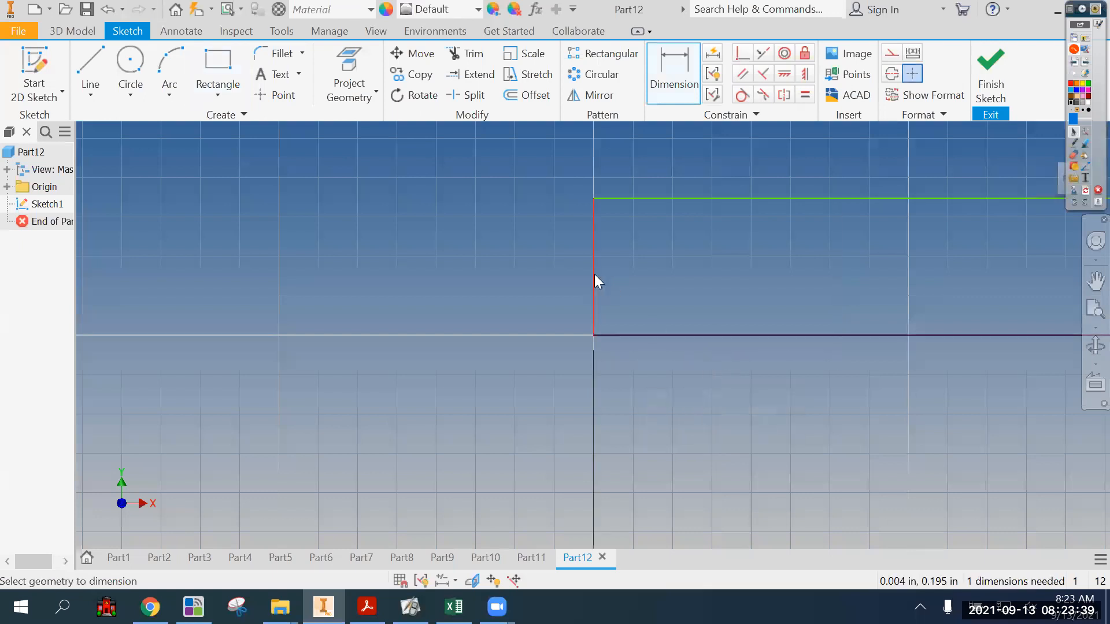
pyautogui.click(530, 277)
pyautogui.write('4')
pyautogui.press('Return')
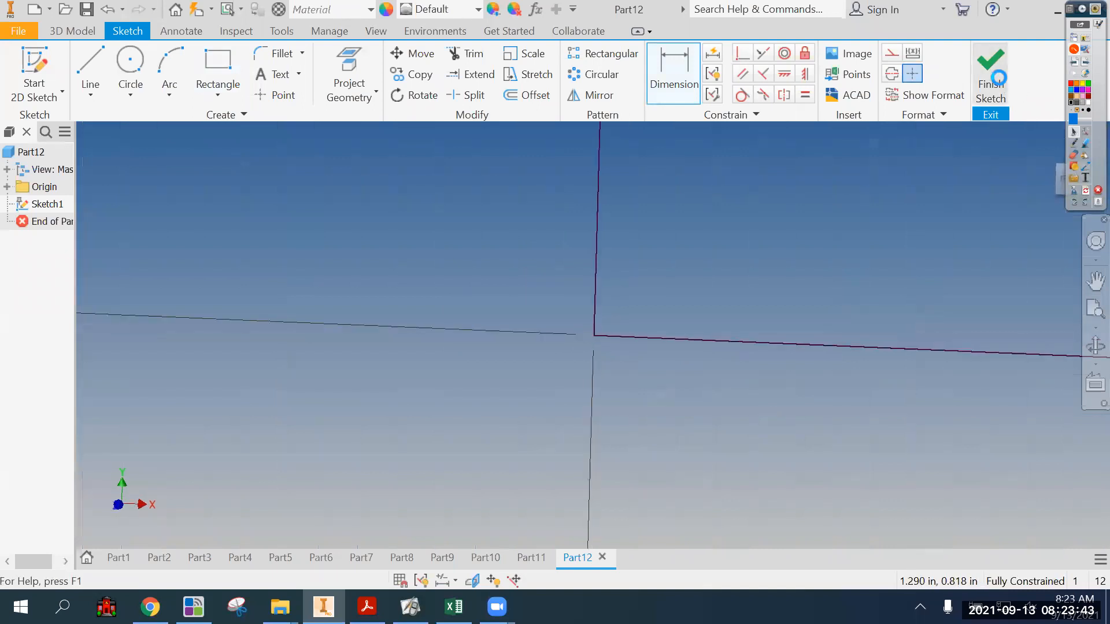
# - Finish the sketch and extrude the rectangle 4 in into a solid block
pyautogui.click(91, 66)
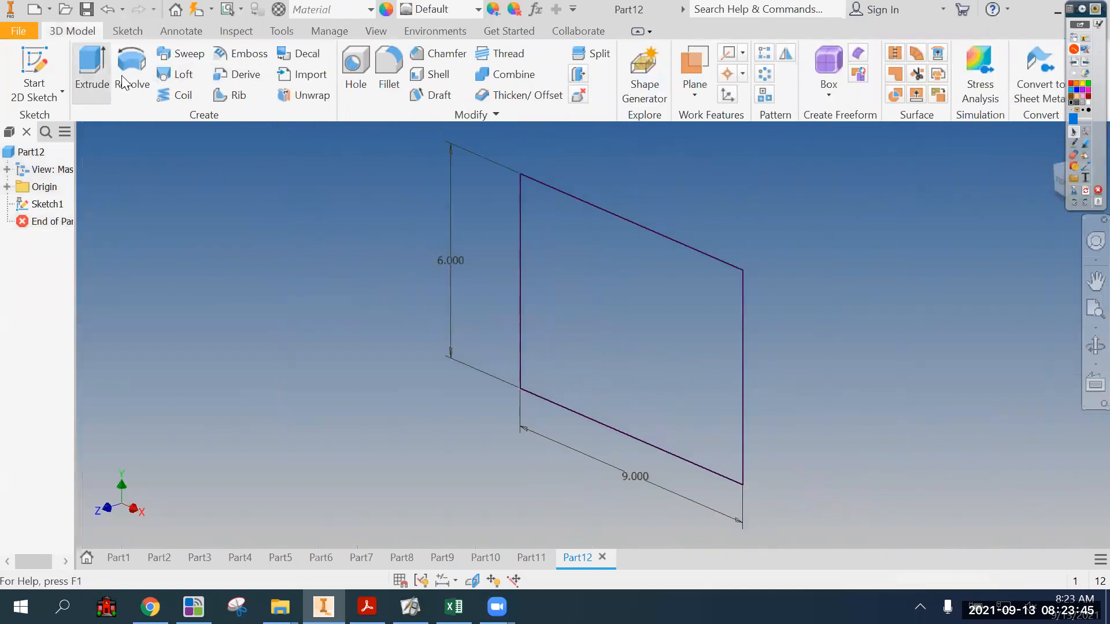
pyautogui.doubleClick(211, 279)
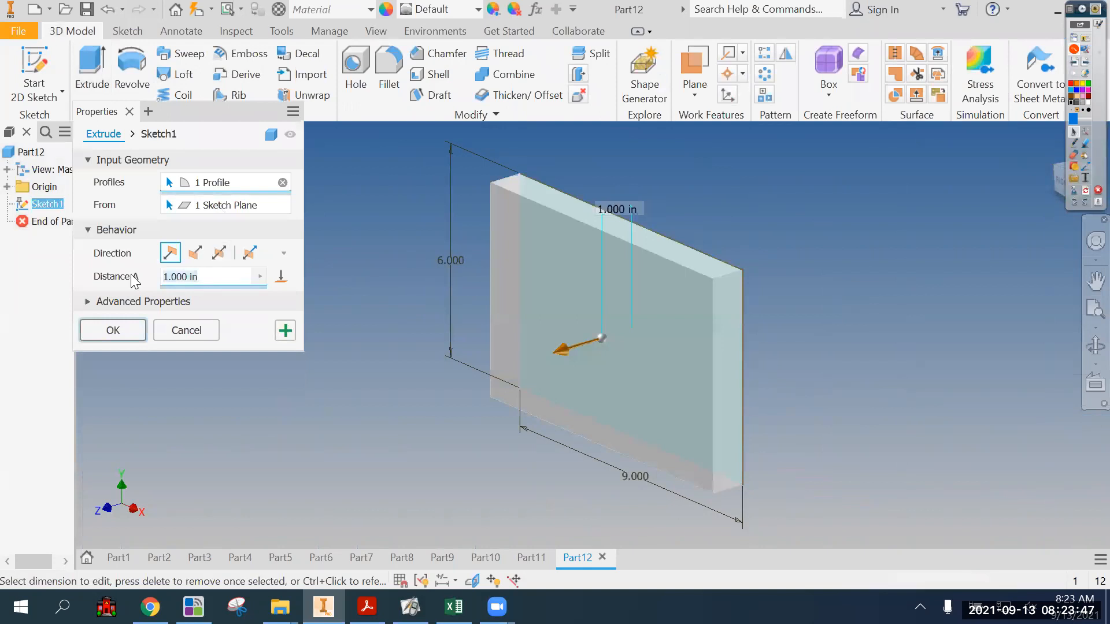
pyautogui.write('4')
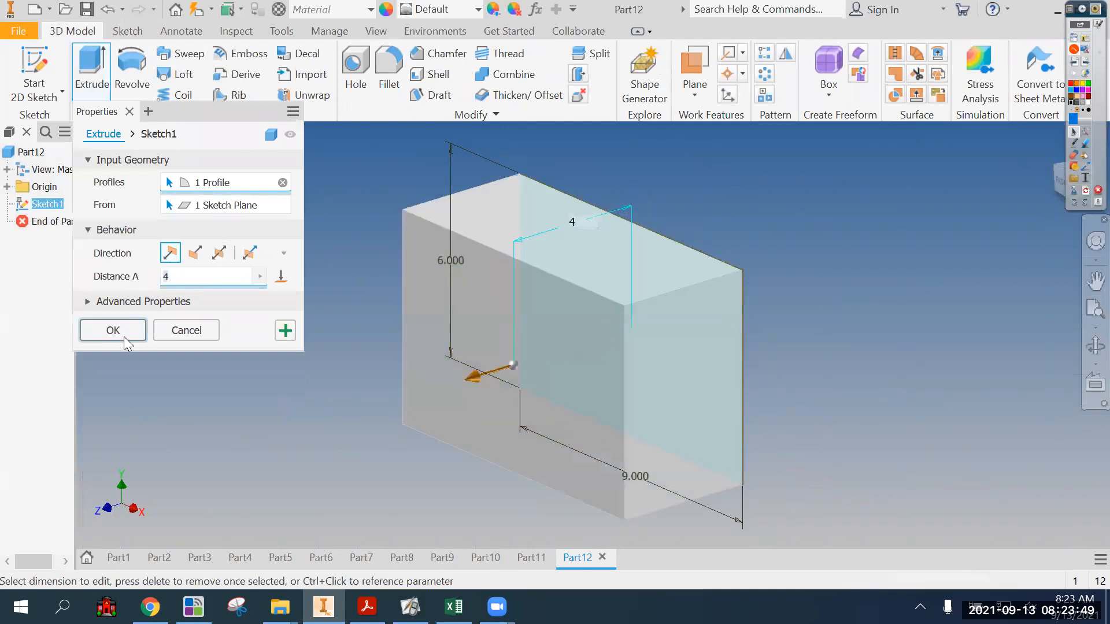
pyautogui.click(140, 340)
pyautogui.click(368, 606)
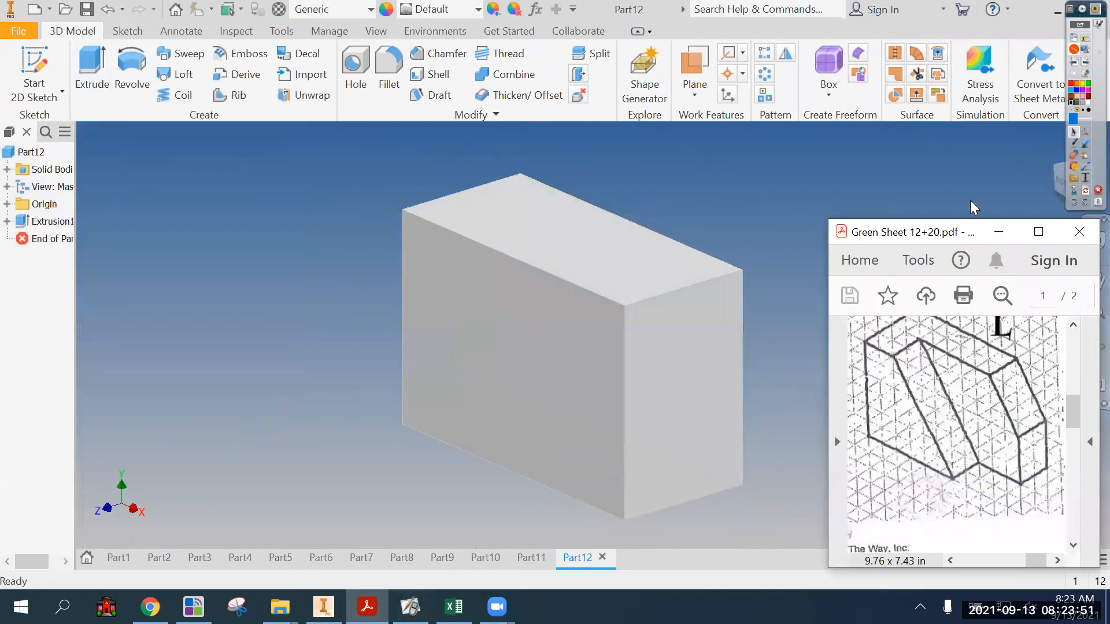
pyautogui.click(547, 352)
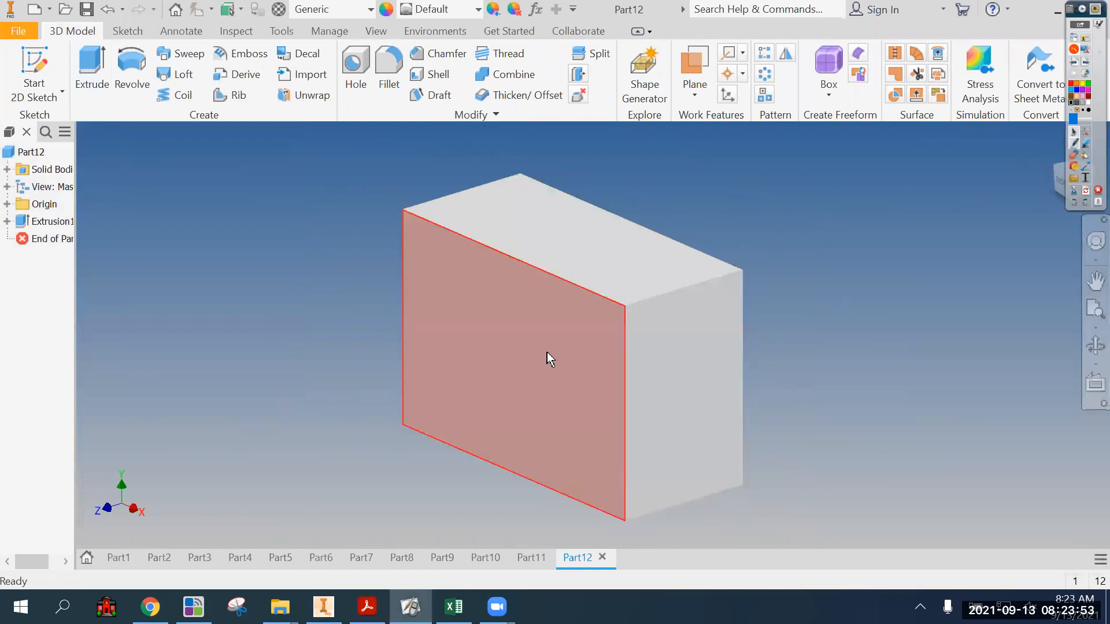
pyautogui.moveTo(871, 279); pyautogui.dragTo(880, 329)
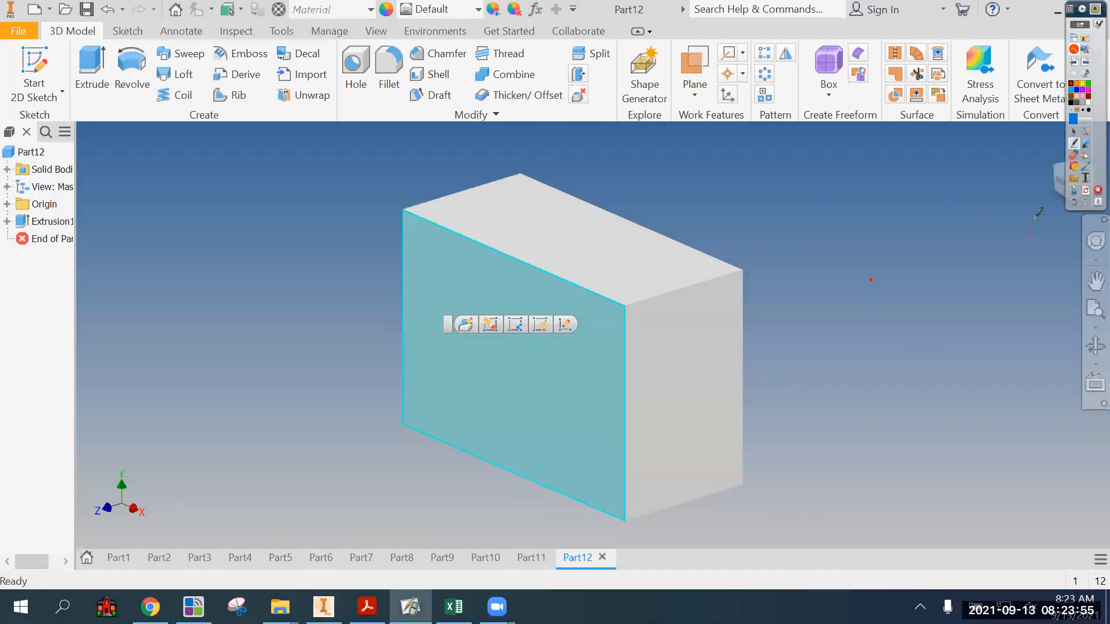
pyautogui.click(1074, 202)
pyautogui.click(1072, 135)
pyautogui.click(801, 409)
# - Mark figure L's sloped cut line and its endpoint offsets in red on the PDF and the block, and clear the markup
pyautogui.click(368, 607)
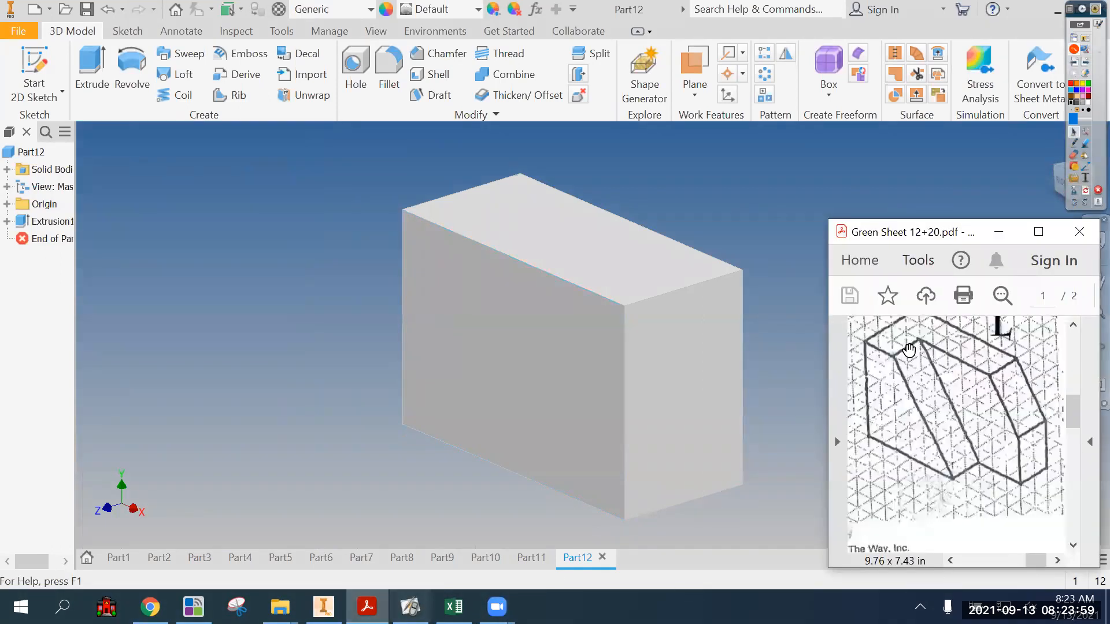
pyautogui.click(511, 332)
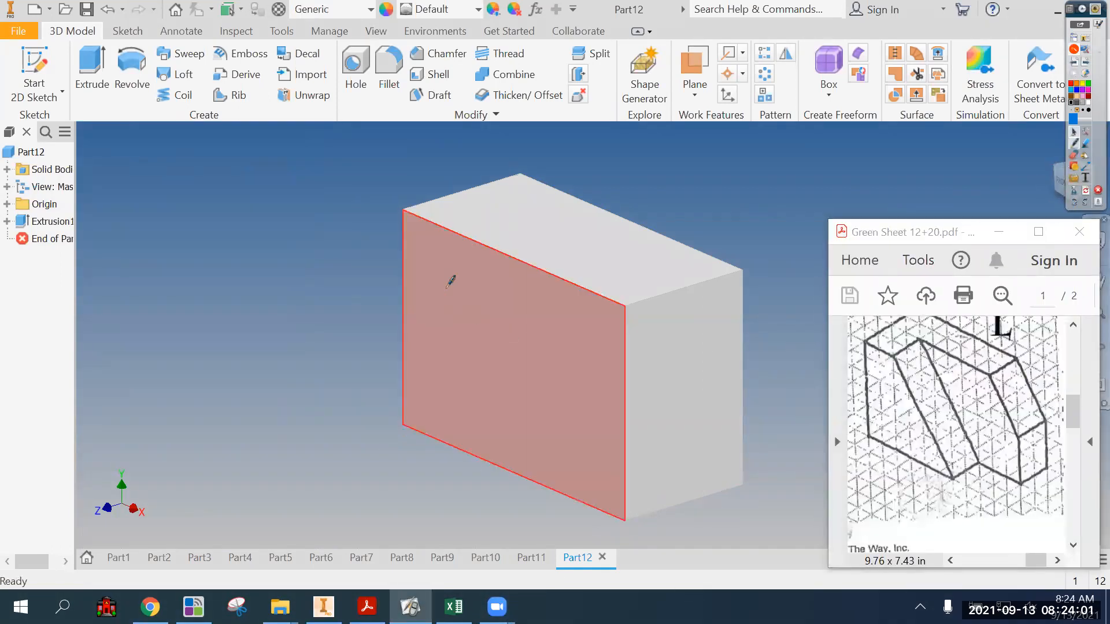
pyautogui.moveTo(512, 325); pyautogui.dragTo(591, 491)
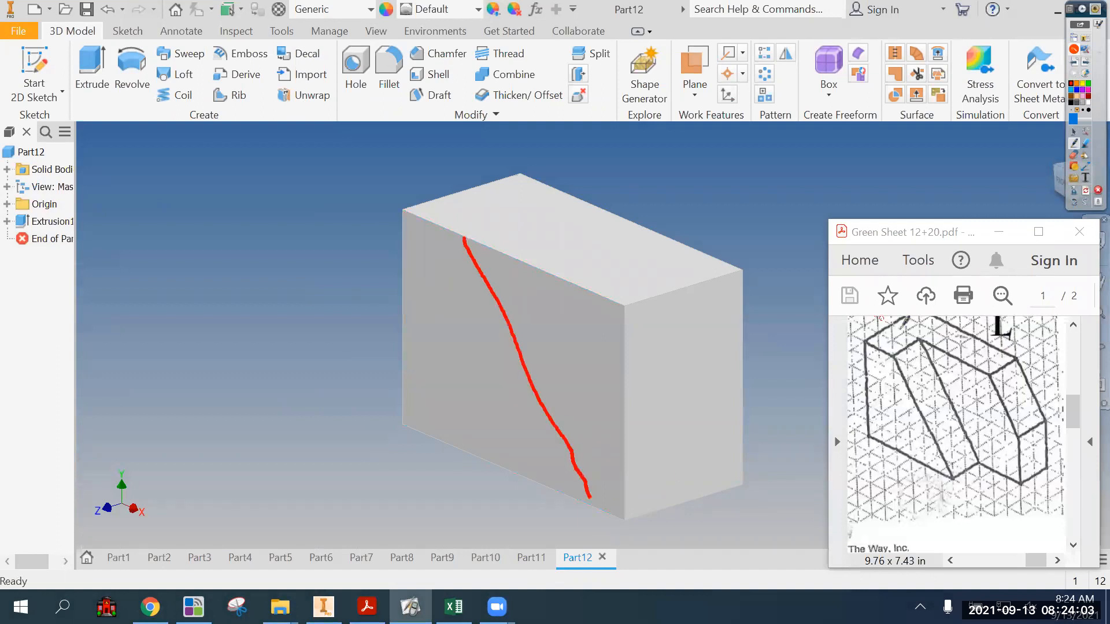
pyautogui.moveTo(892, 353); pyautogui.dragTo(938, 462)
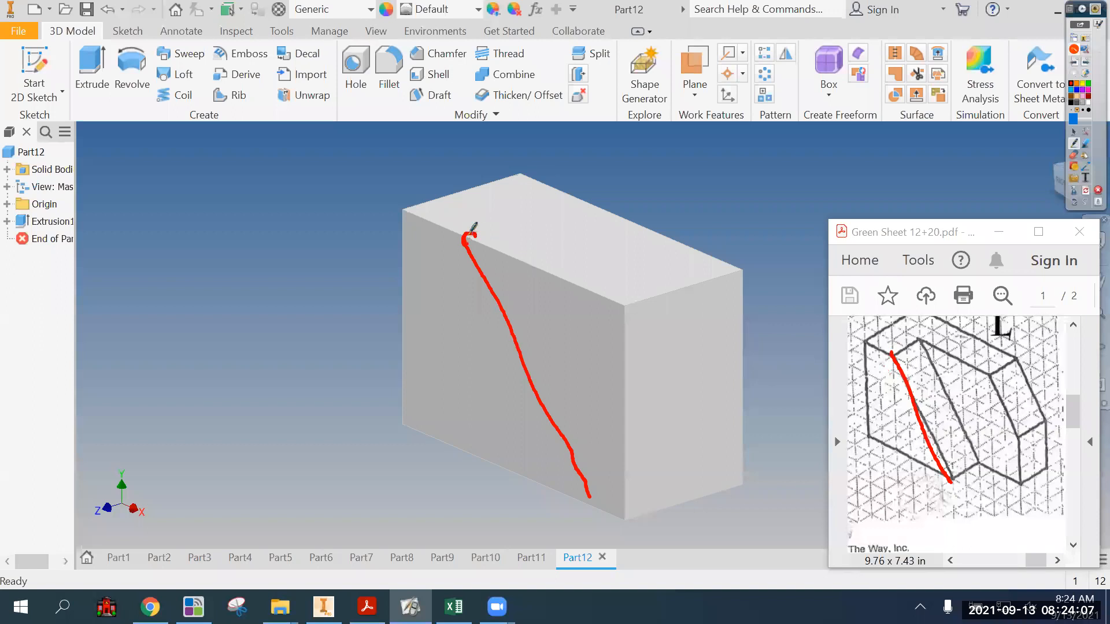
pyautogui.moveTo(575, 496); pyautogui.dragTo(592, 492)
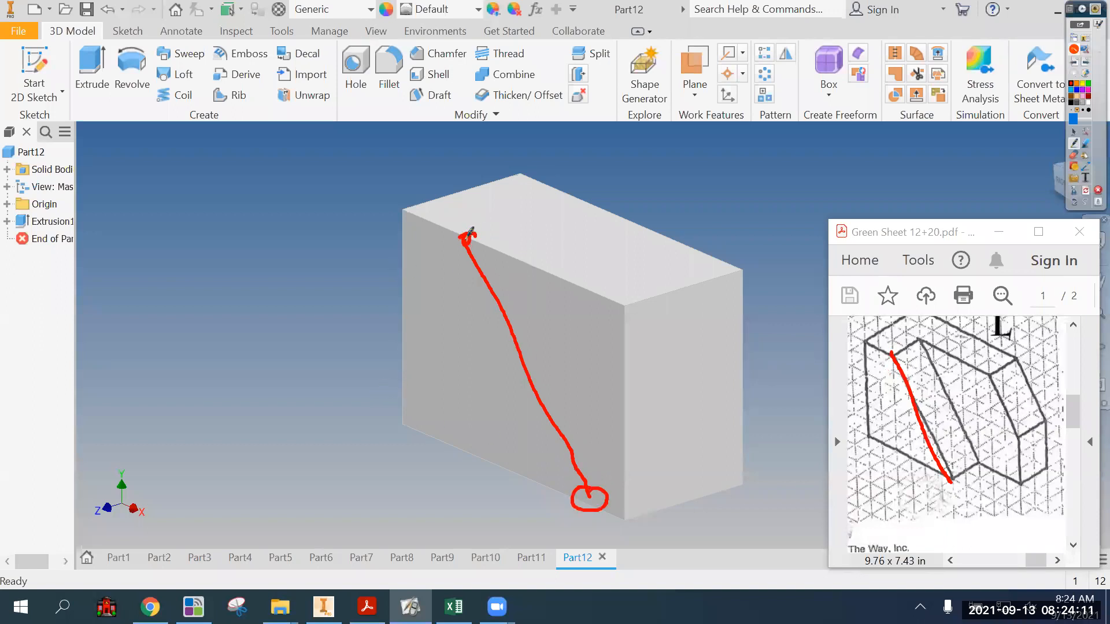
pyautogui.moveTo(466, 237); pyautogui.dragTo(413, 215)
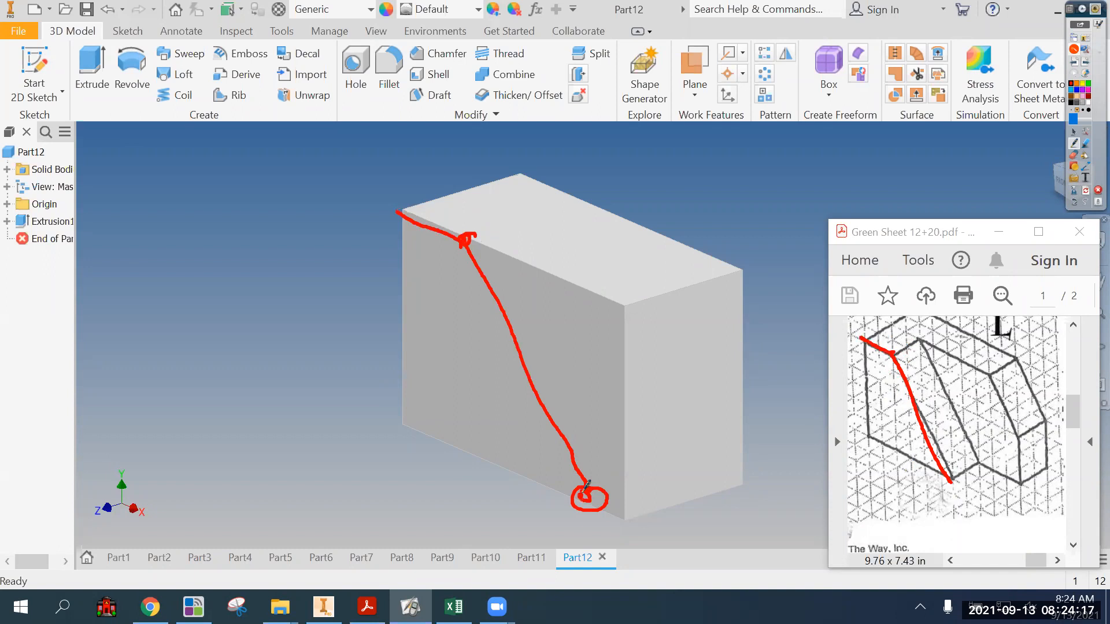
pyautogui.moveTo(575, 486); pyautogui.dragTo(367, 397)
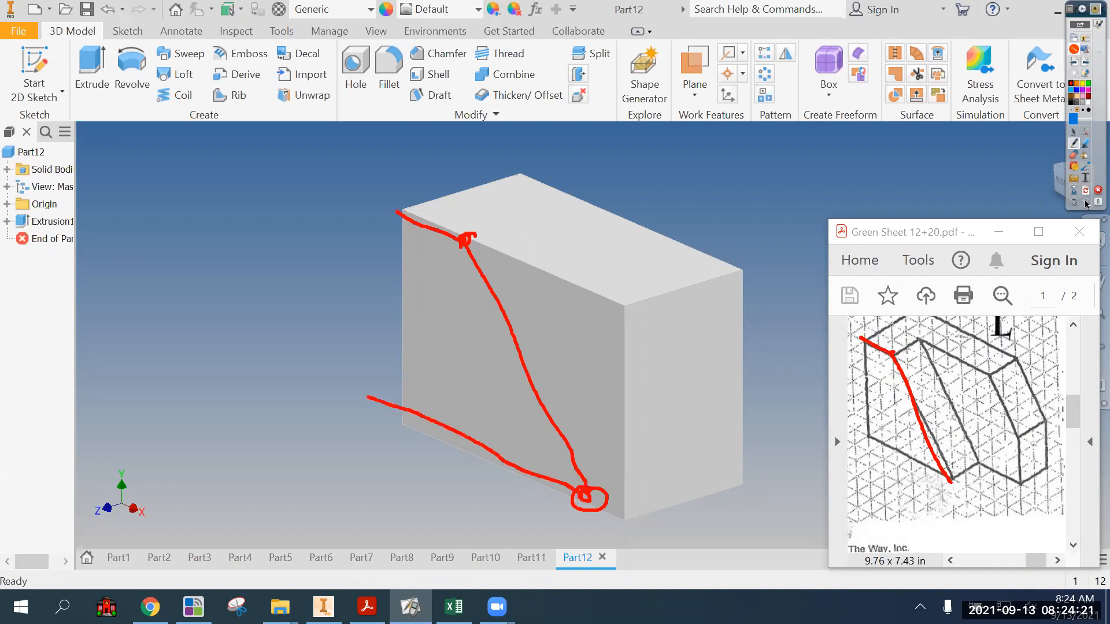
pyautogui.click(1077, 132)
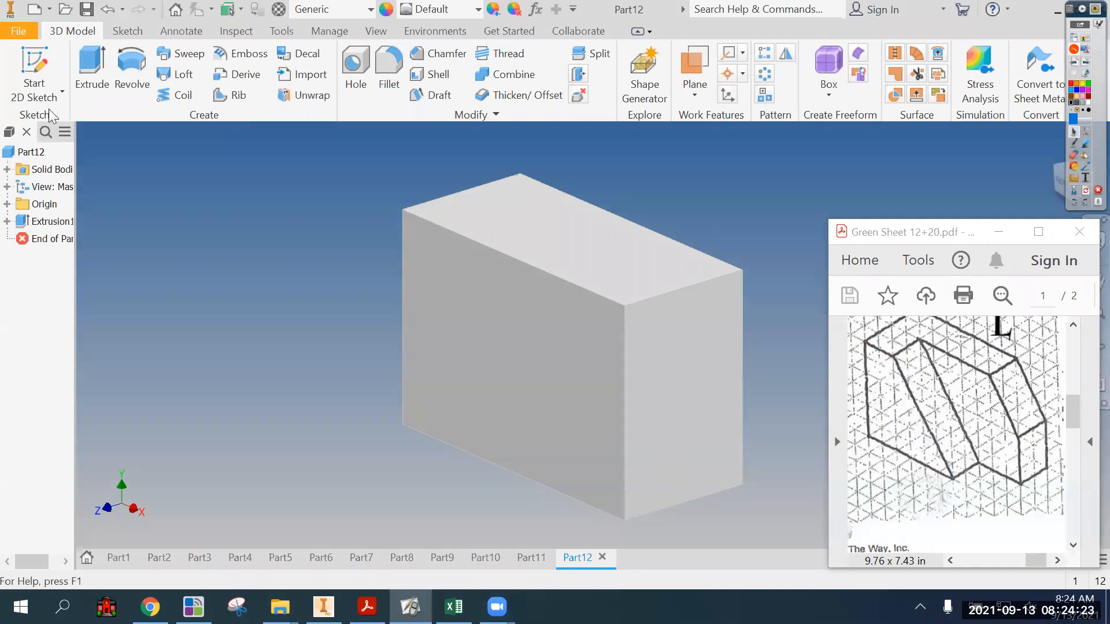
# - Sketch a sloped line on the block's front face, from about 1.85 in along the top edge to about 6.23 in along the bottom edge
pyautogui.click(34, 64)
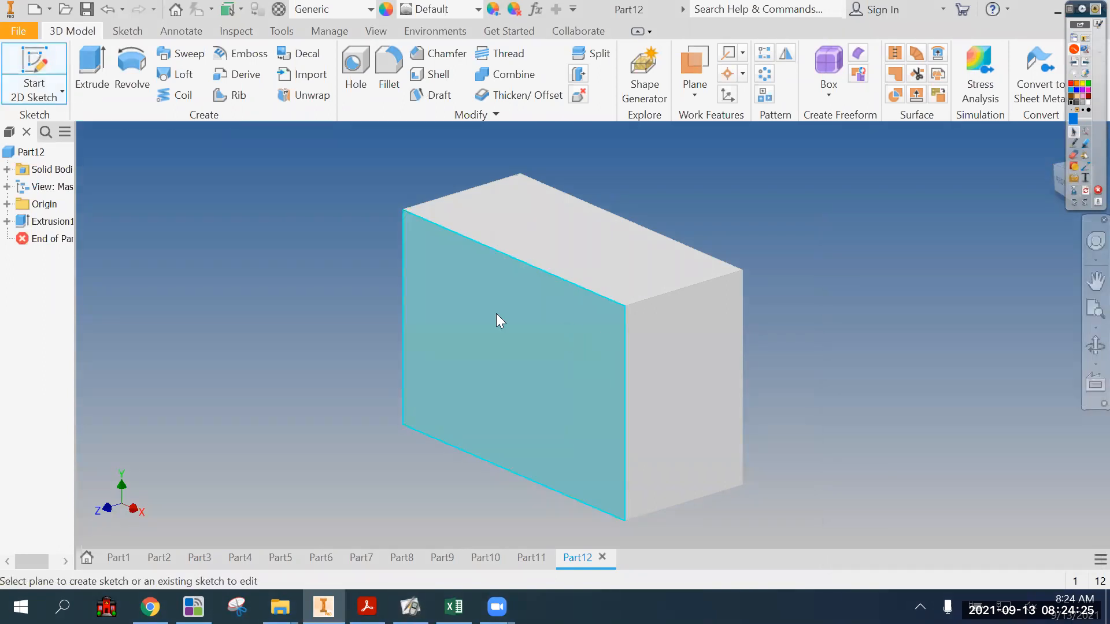
pyautogui.click(500, 321)
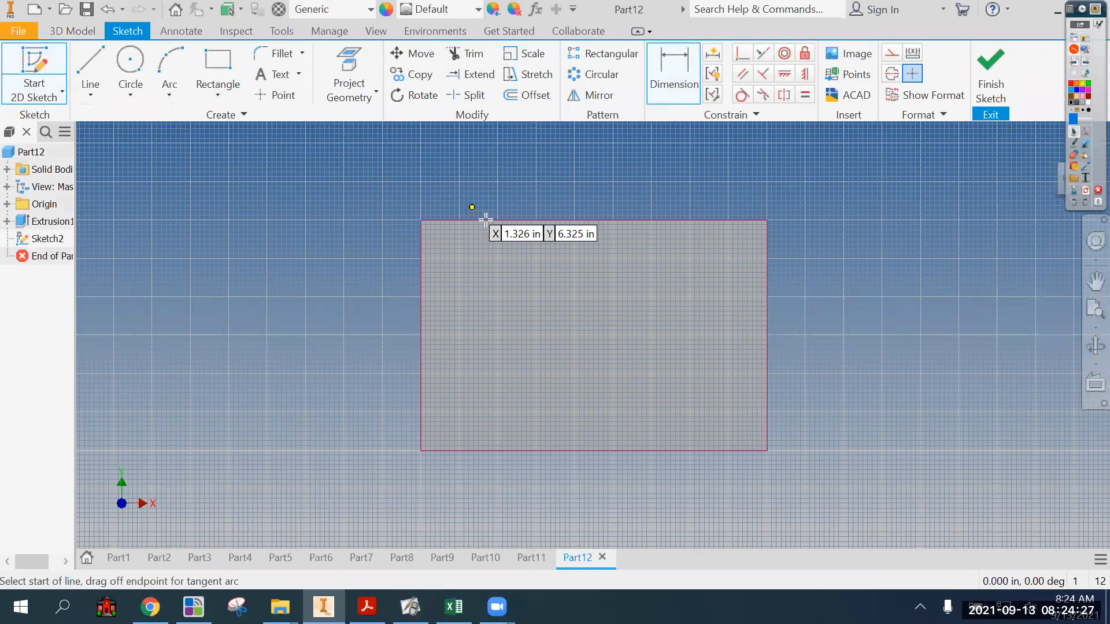
pyautogui.click(493, 220)
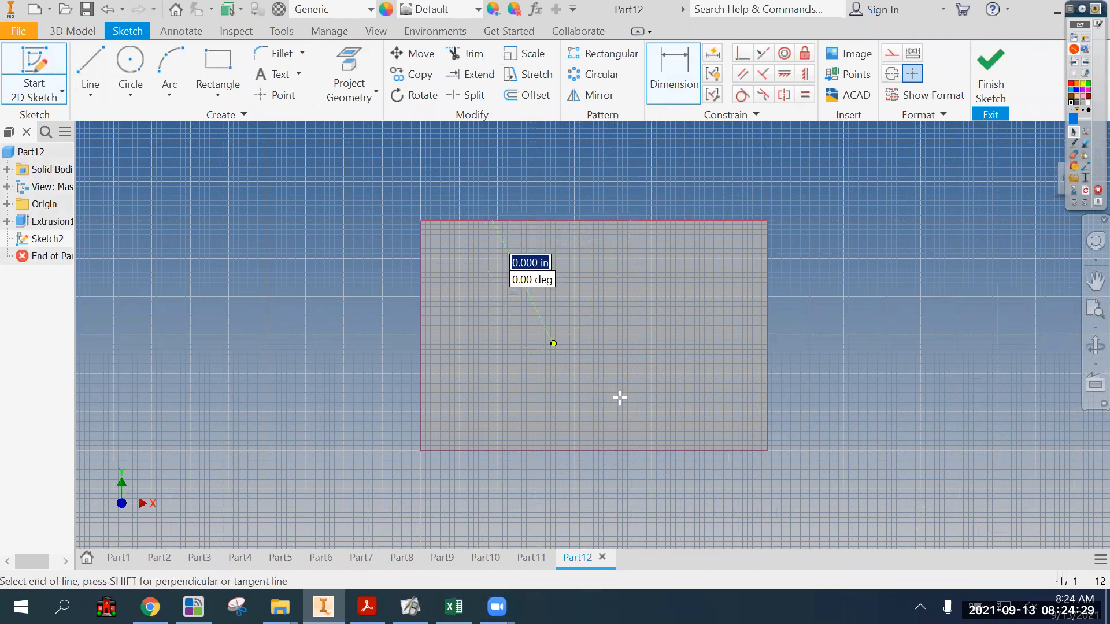
pyautogui.click(660, 451)
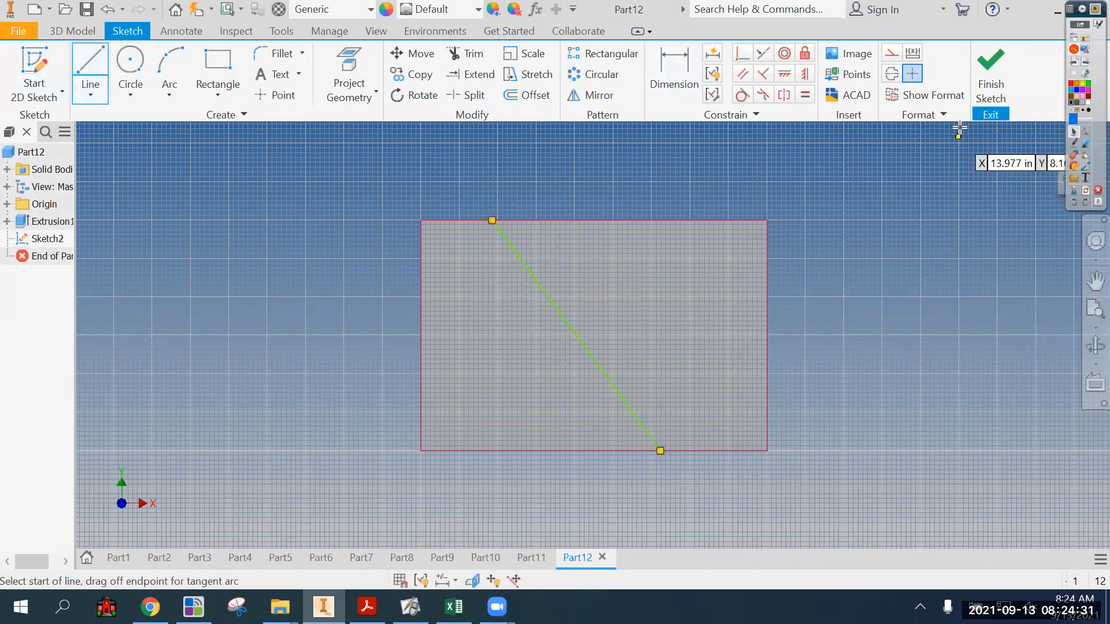
pyautogui.click(991, 75)
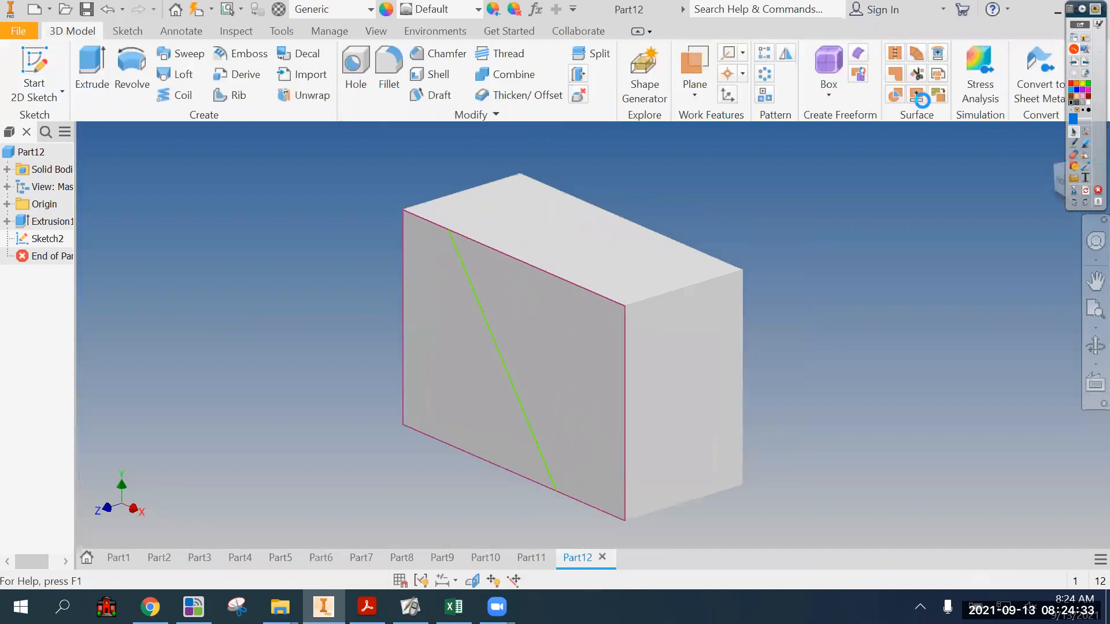
pyautogui.press('l')
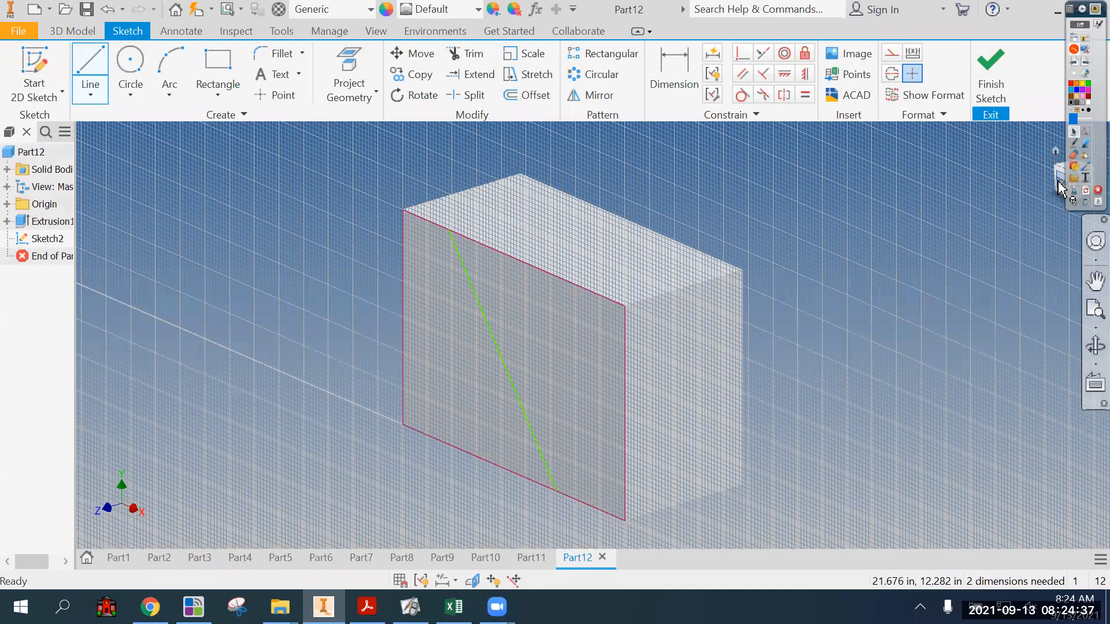
pyautogui.press('Escape')
# - Dimension the sloped line's upper endpoint 2 in from the front face's upper left corner
pyautogui.click(688, 79)
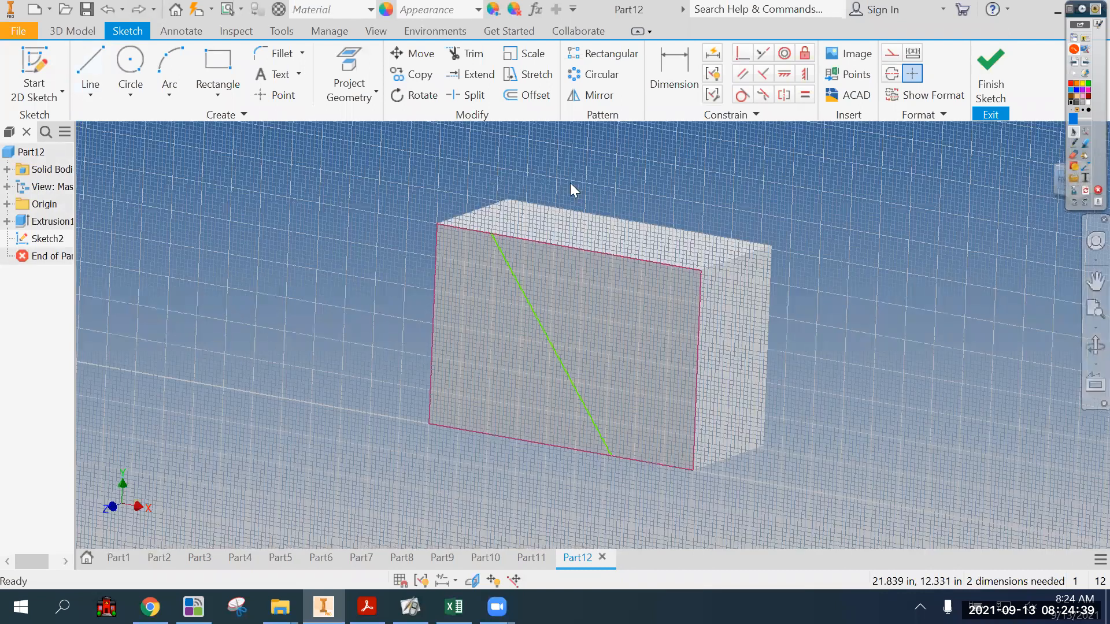
pyautogui.scroll(-3, 510, 227)
pyautogui.moveTo(524, 222); pyautogui.dragTo(530, 227, button='middle')
pyautogui.scroll(-3, 532, 226)
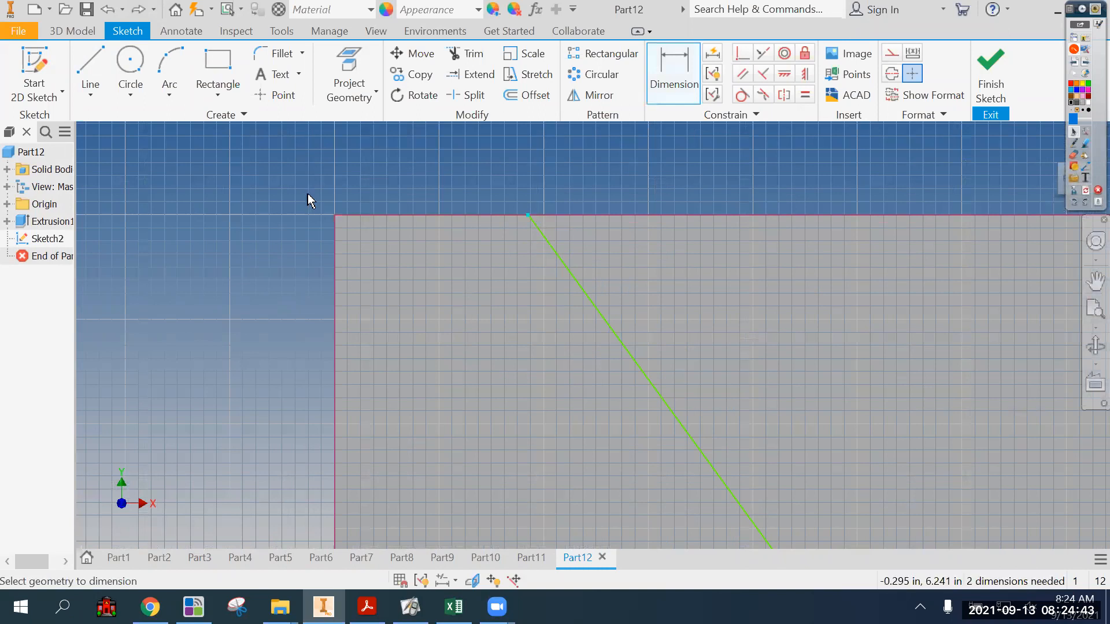
pyautogui.click(336, 216)
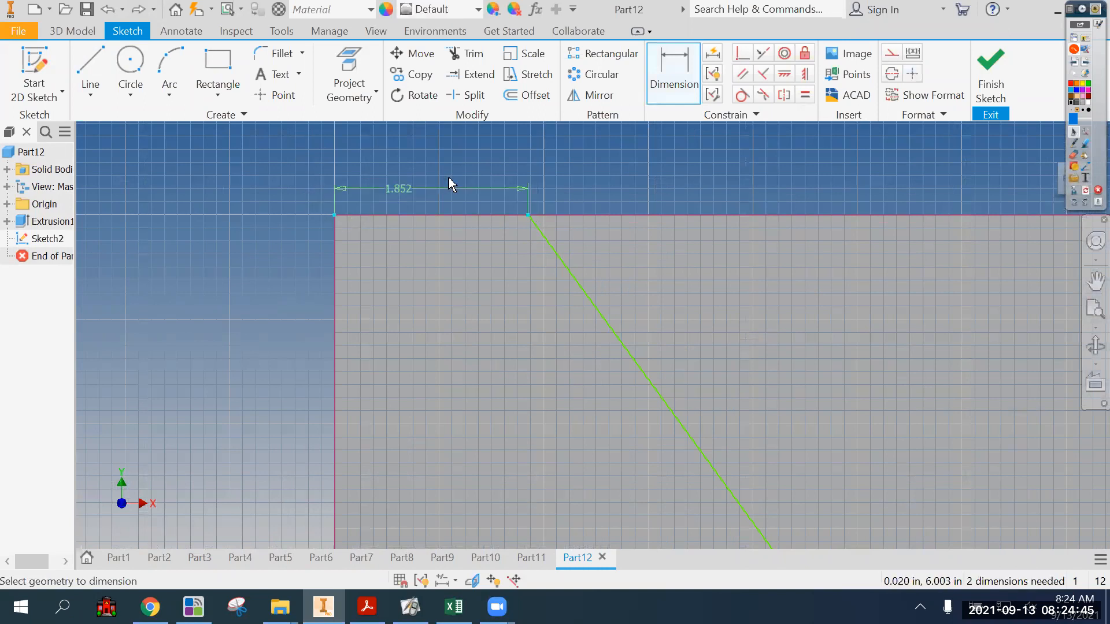
pyautogui.click(433, 173)
pyautogui.write('2')
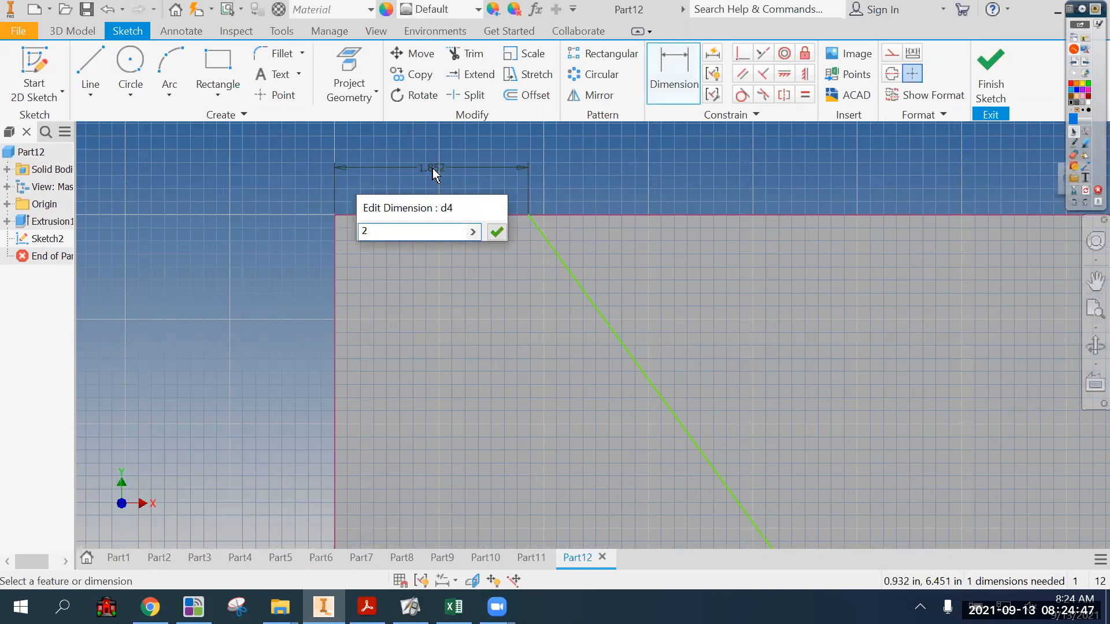
pyautogui.press('Return')
# - Dimension the sloped line's lower endpoint 6 in from the front face's lower left corner
pyautogui.scroll(3, 399, 330)
pyautogui.moveTo(440, 263); pyautogui.dragTo(443, 152, button='middle')
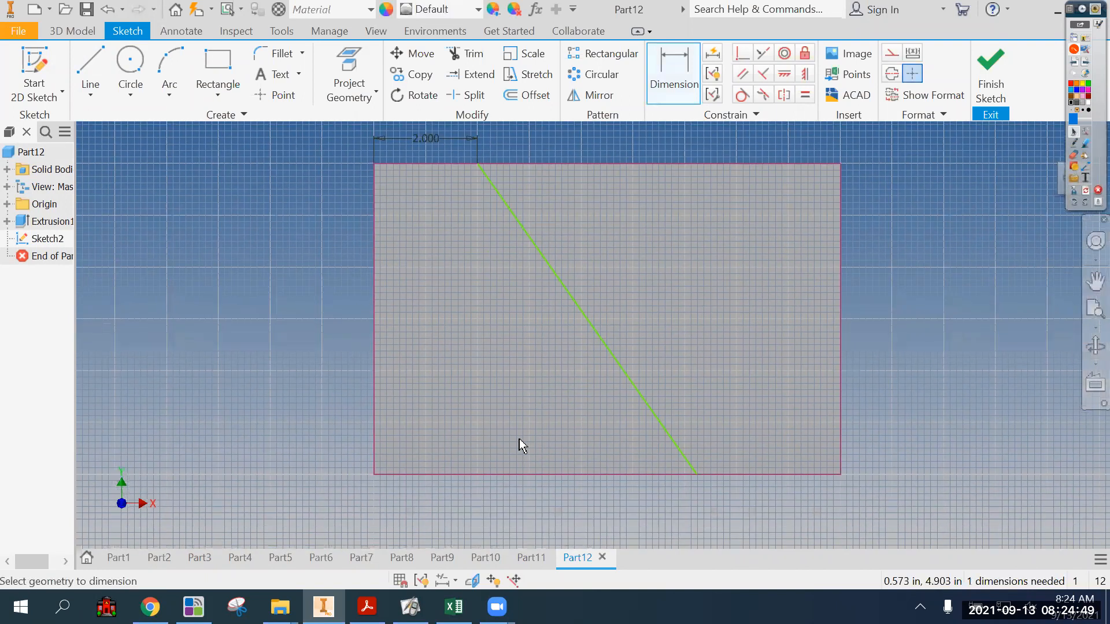
pyautogui.click(697, 474)
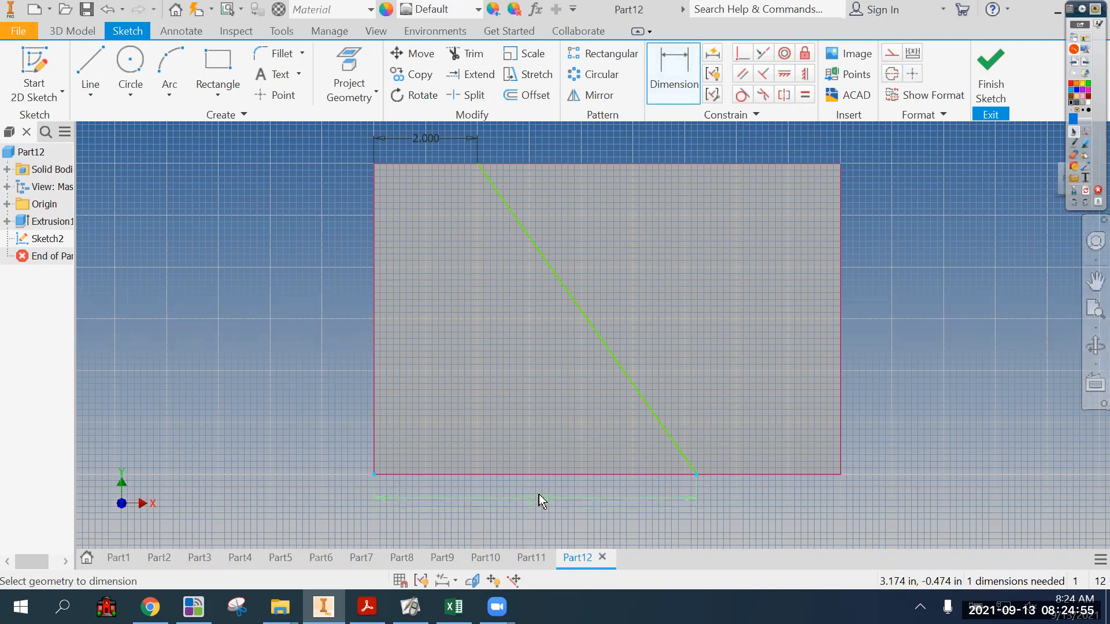
pyautogui.click(538, 494)
pyautogui.write('6')
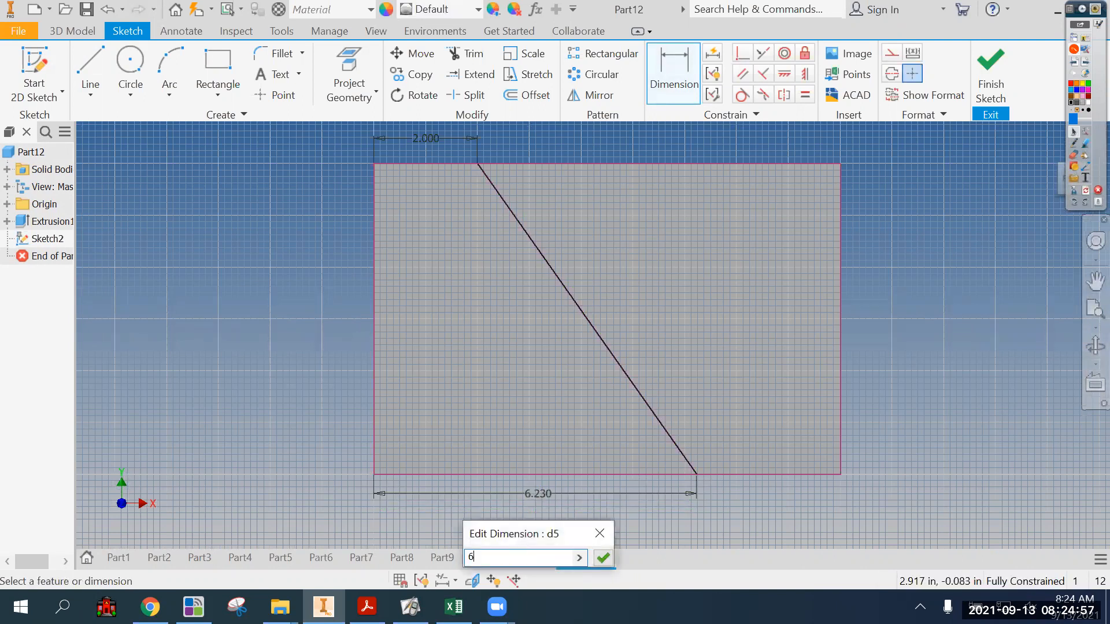
pyautogui.press('Return')
# - Finish the sketch and cut the region on the block's right side of the sloped line 2 in deep with Extrude
pyautogui.click(991, 75)
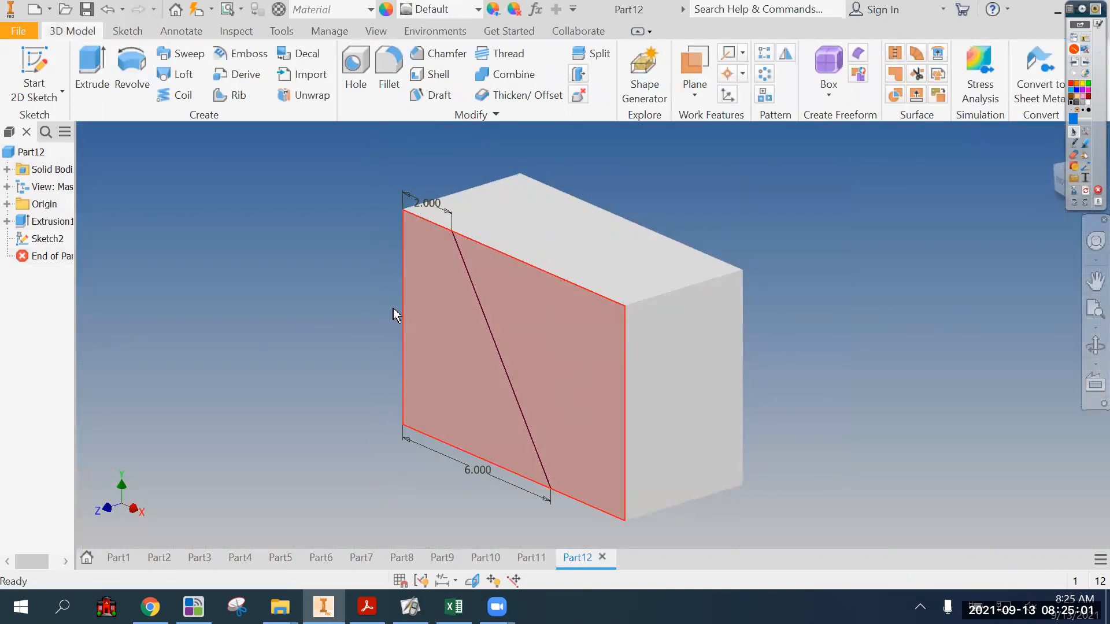
pyautogui.click(95, 73)
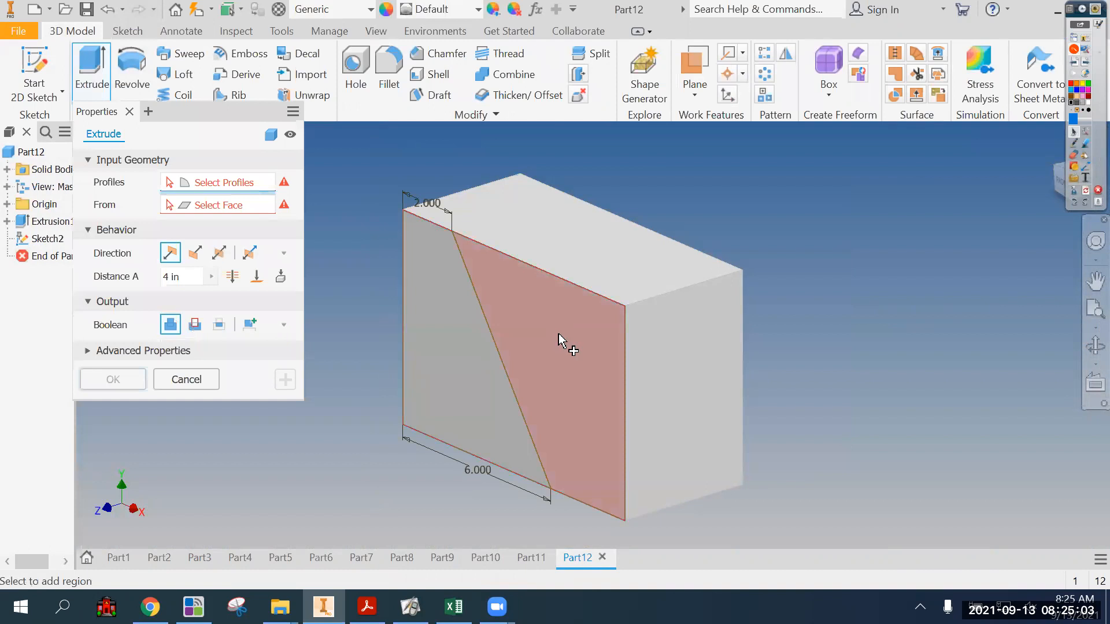
pyautogui.click(559, 341)
pyautogui.click(195, 324)
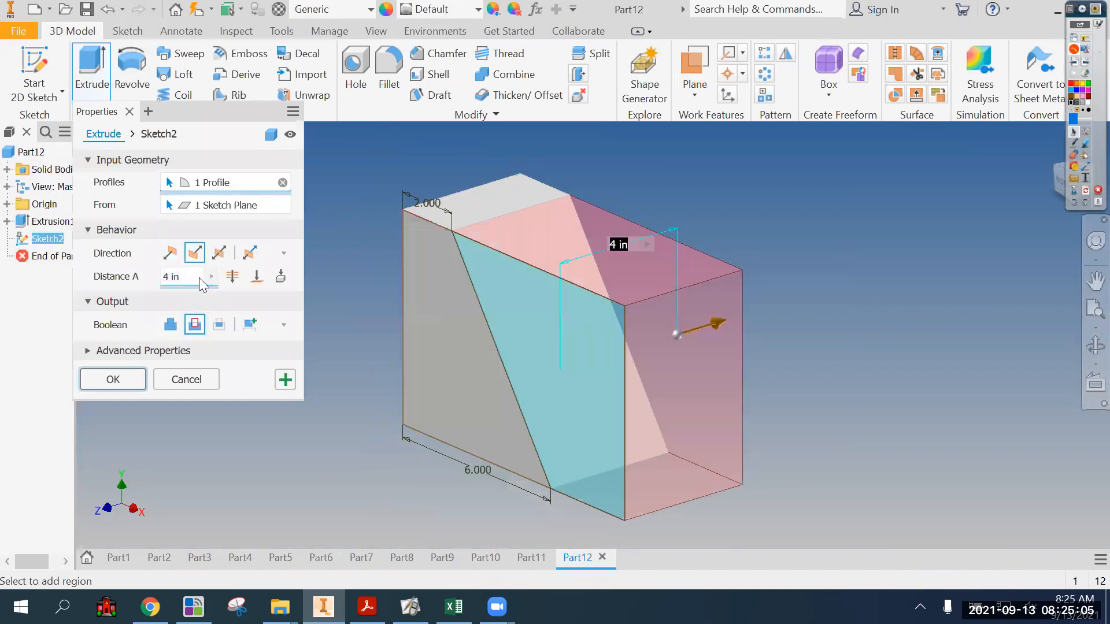
pyautogui.write('2')
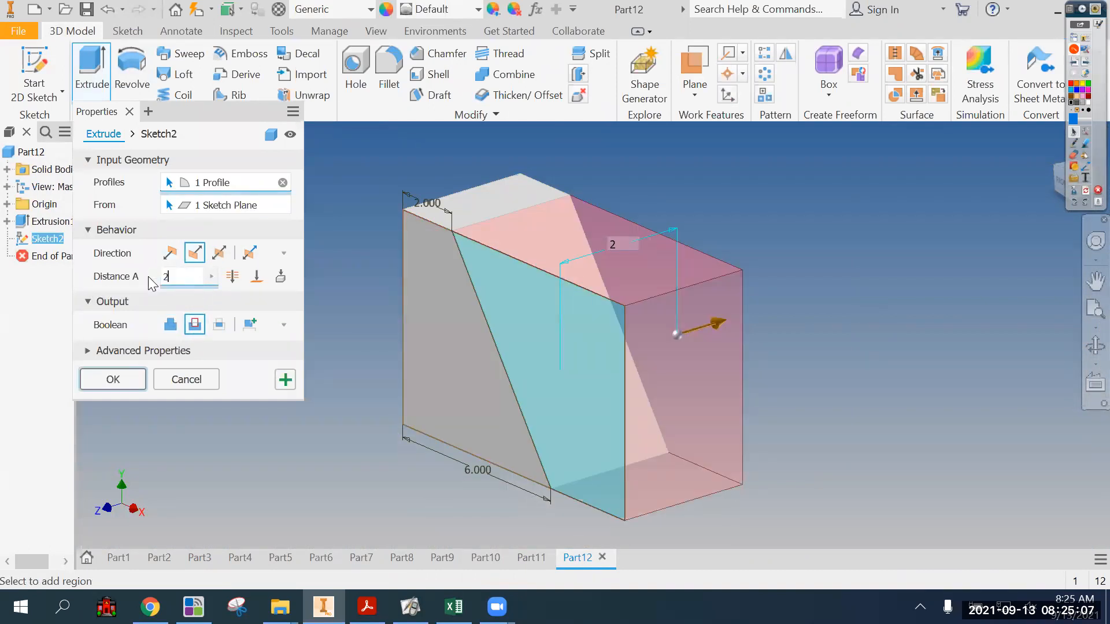
pyautogui.click(119, 380)
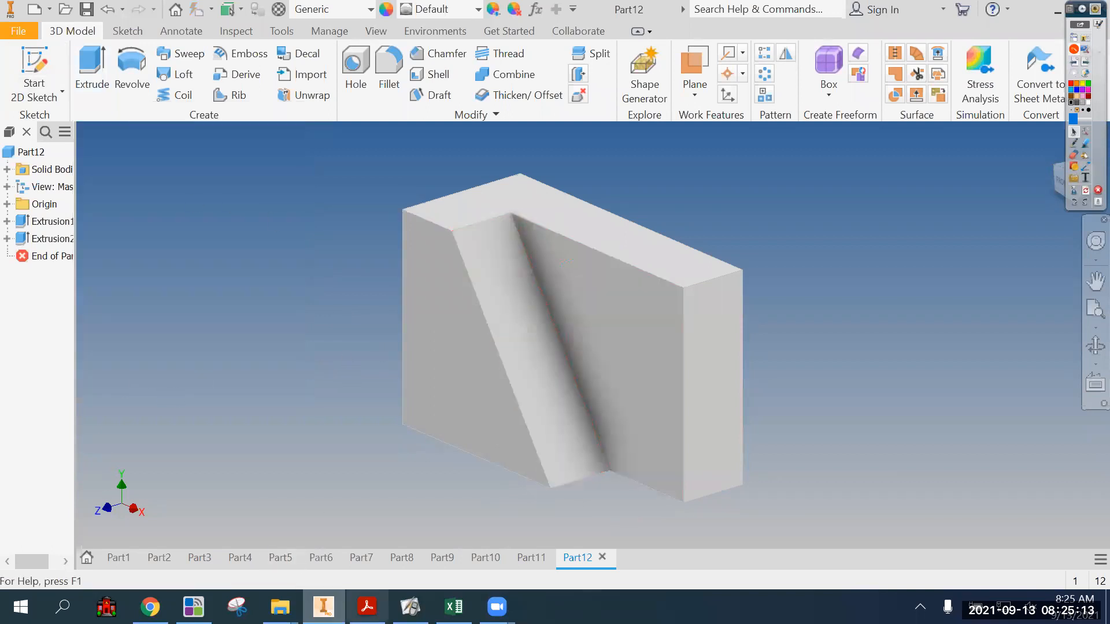
# - Compare the block with figure L in the PDF, outline the sloped corner cut in red, and clear the markup
pyautogui.click(367, 607)
pyautogui.click(1082, 148)
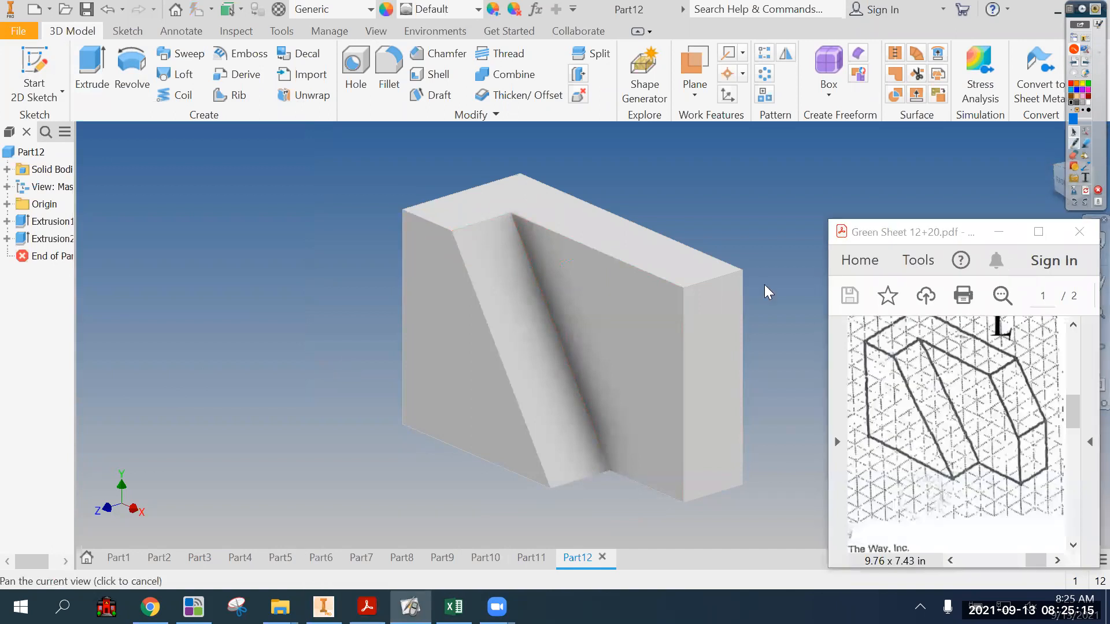
pyautogui.moveTo(591, 283)
pyautogui.mouseDown()
pyautogui.moveTo(616, 305)
pyautogui.moveTo(621, 384)
pyautogui.mouseUp()
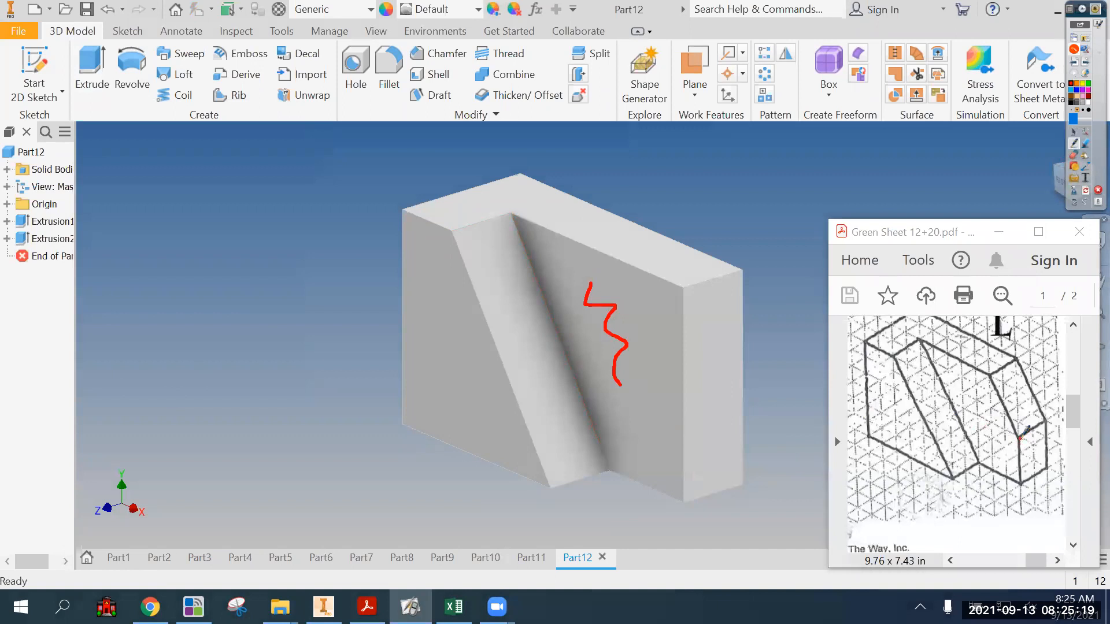
pyautogui.moveTo(680, 388); pyautogui.dragTo(605, 248)
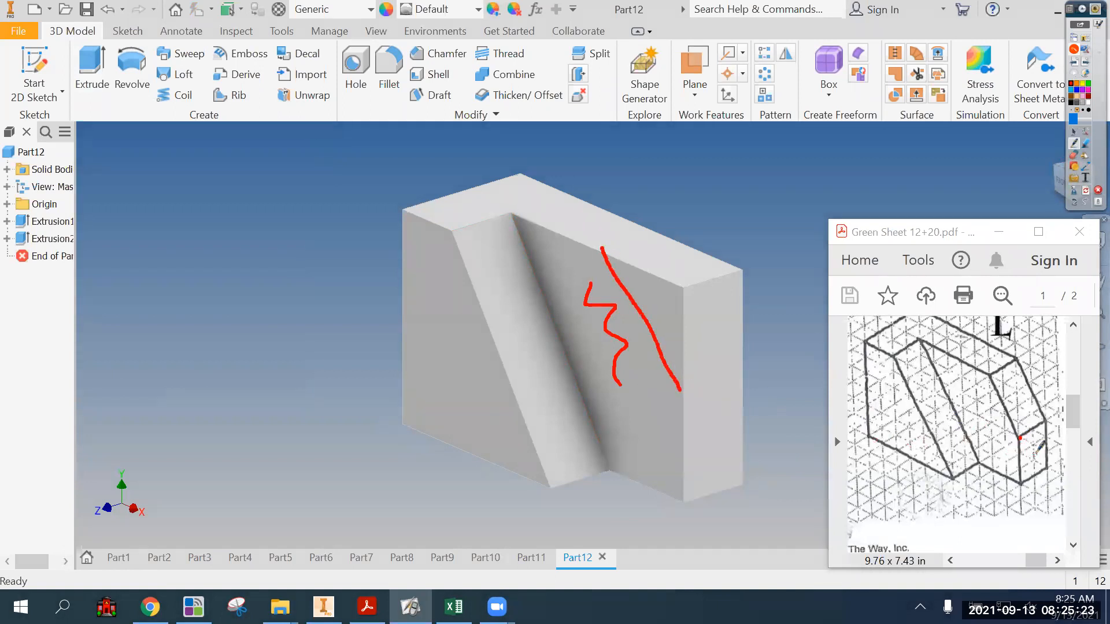
pyautogui.moveTo(683, 396); pyautogui.dragTo(685, 514)
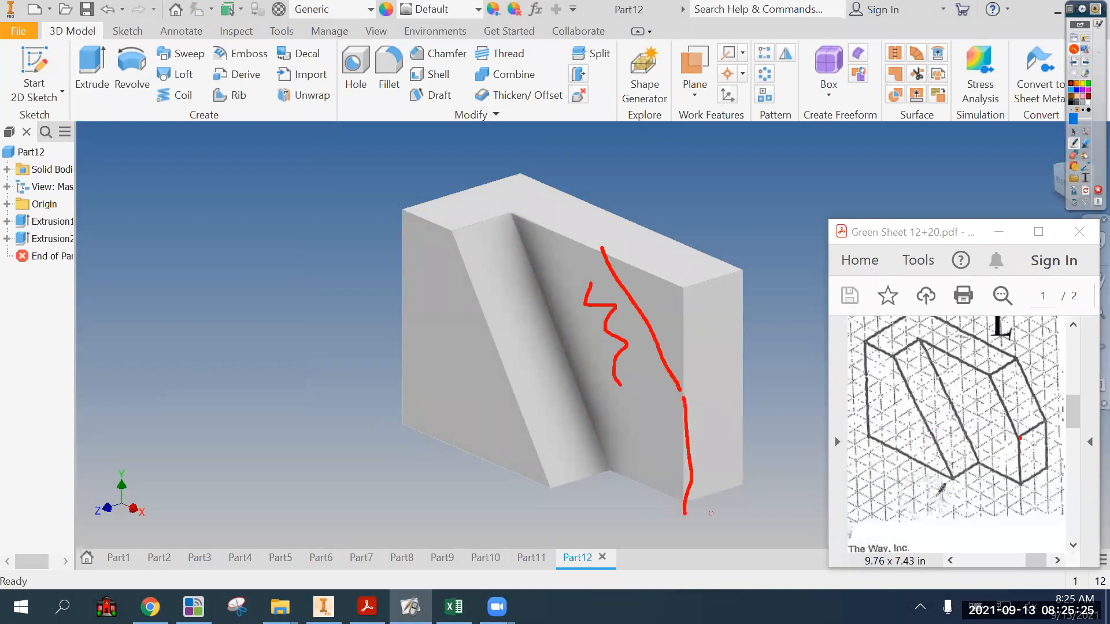
pyautogui.moveTo(1015, 483); pyautogui.dragTo(1030, 311)
pyautogui.click(1085, 190)
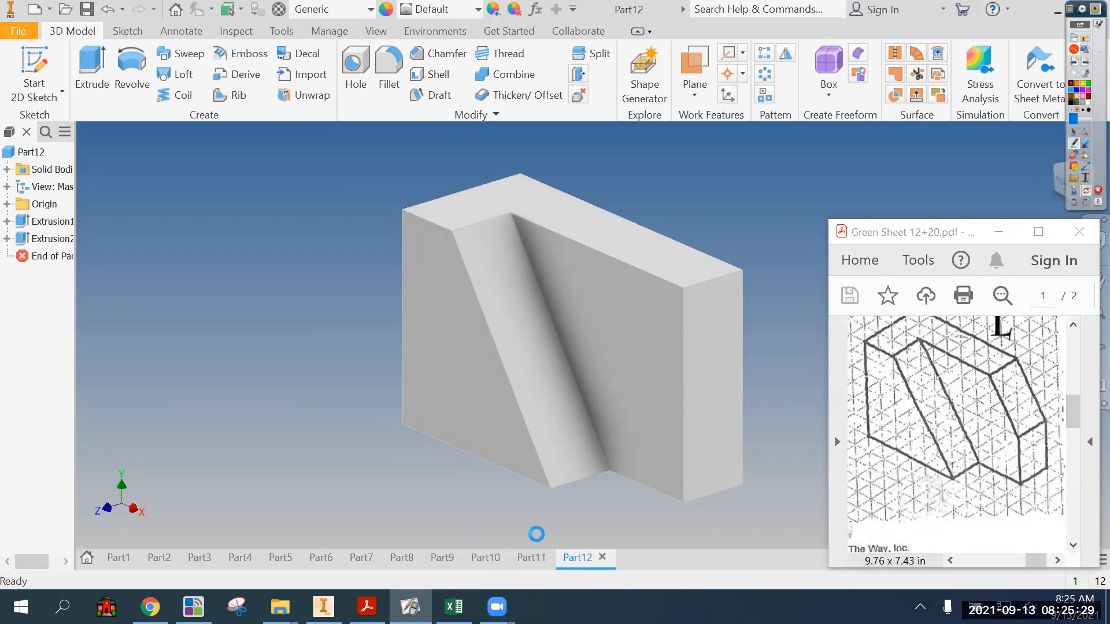
# - Mark in red the corner cut's endpoint on the vertical edge and the remaining top edge, clear the markup, and leave drawing mode
pyautogui.moveTo(683, 392); pyautogui.dragTo(682, 386)
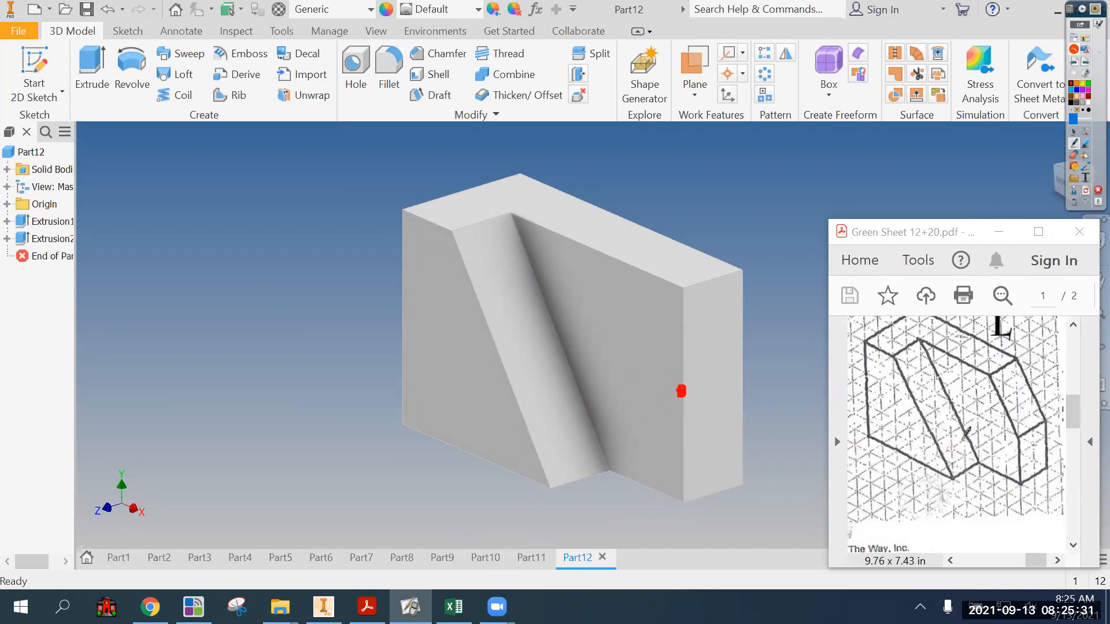
pyautogui.moveTo(679, 292); pyautogui.dragTo(689, 499)
pyautogui.moveTo(689, 376); pyautogui.dragTo(693, 391)
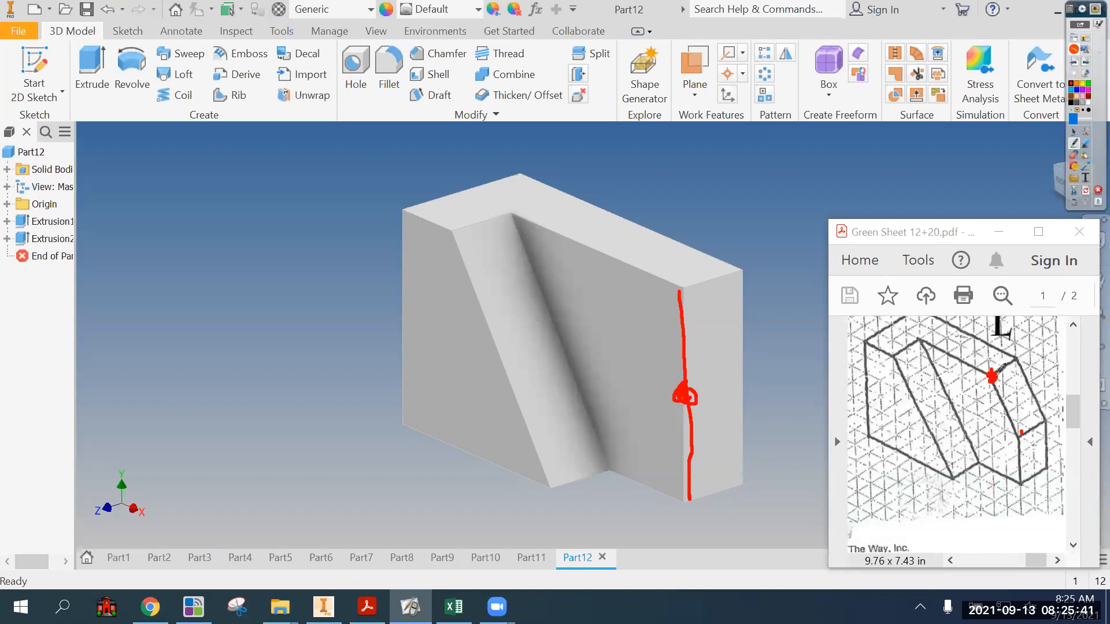
pyautogui.moveTo(962, 361); pyautogui.dragTo(923, 342)
pyautogui.moveTo(622, 266); pyautogui.dragTo(518, 222)
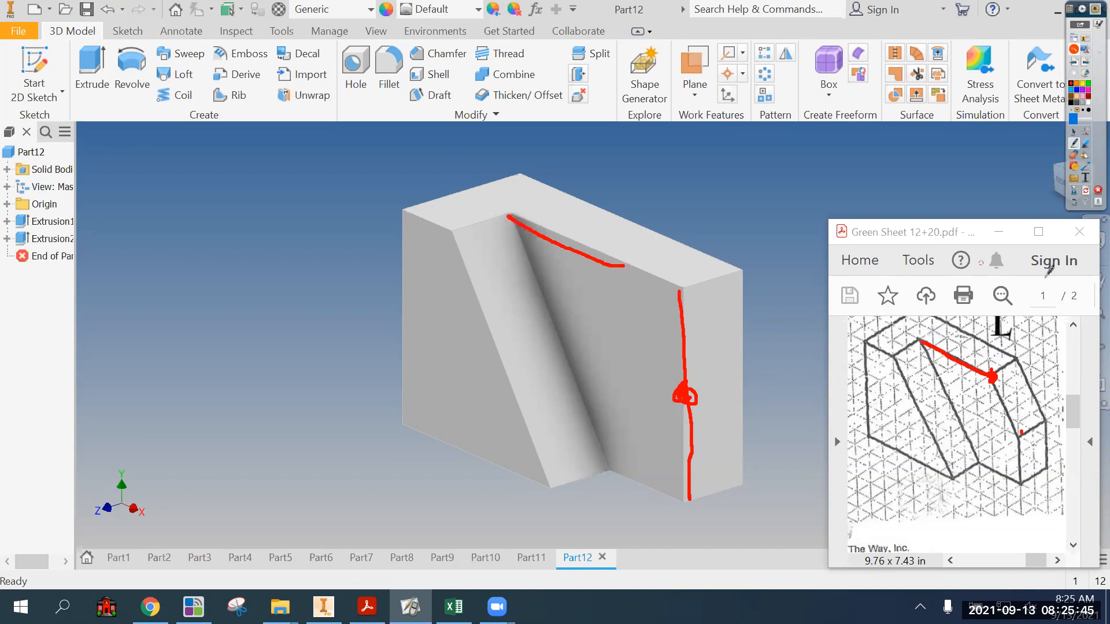
pyautogui.click(1085, 193)
pyautogui.click(1073, 133)
# - On the recessed front face, sketch a sloped line from 3 in up the right edge to the top edge, about 2.23 in from the corner
pyautogui.click(35, 69)
pyautogui.click(618, 304)
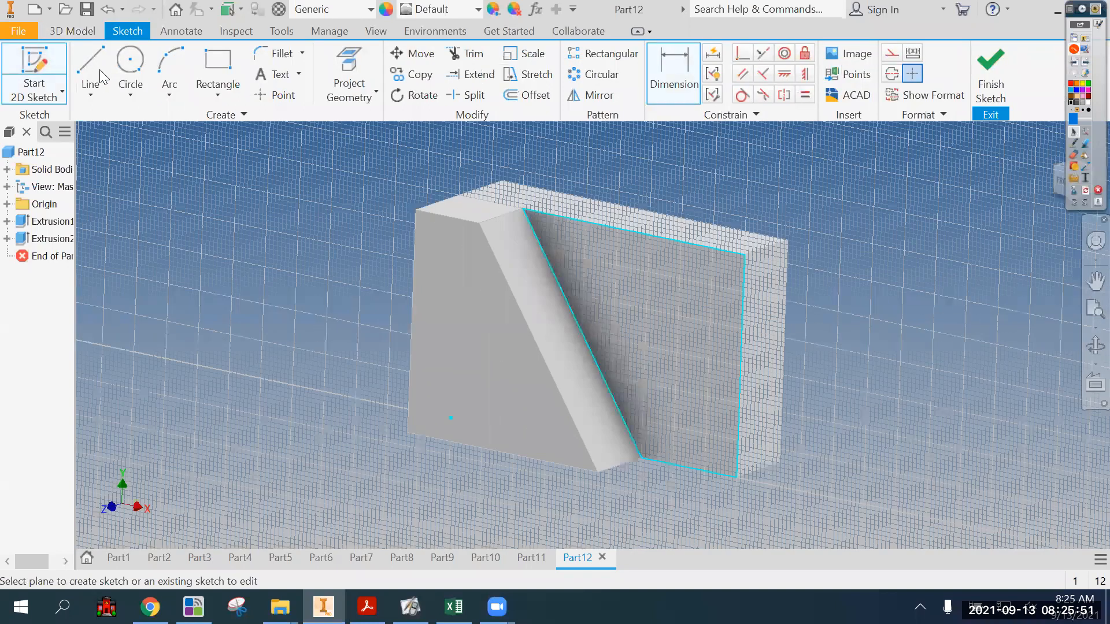
pyautogui.click(99, 70)
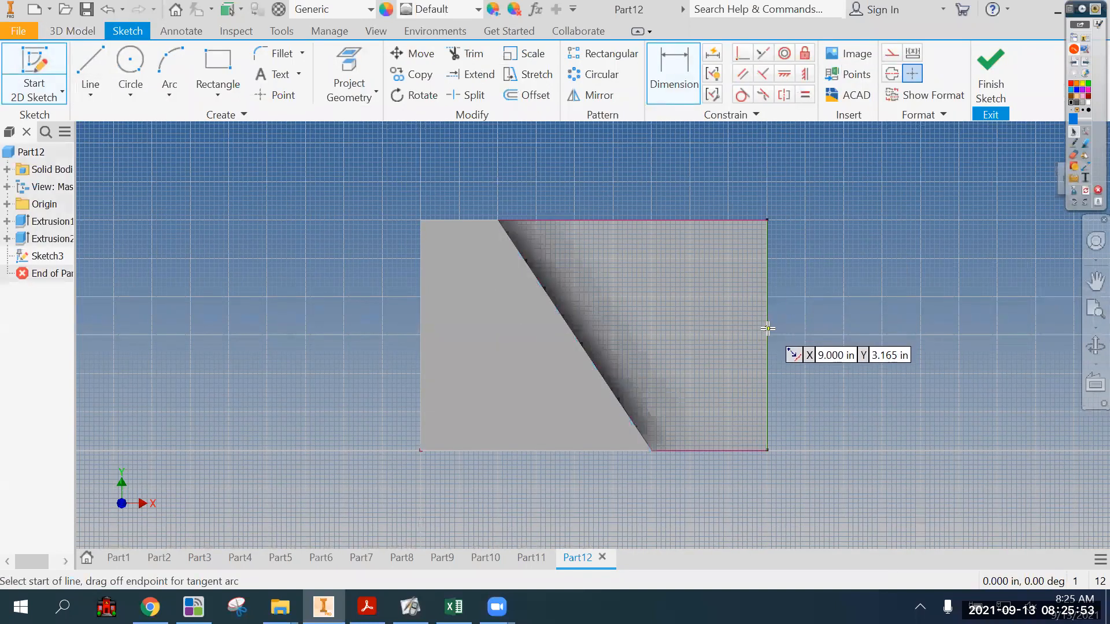
pyautogui.click(767, 333)
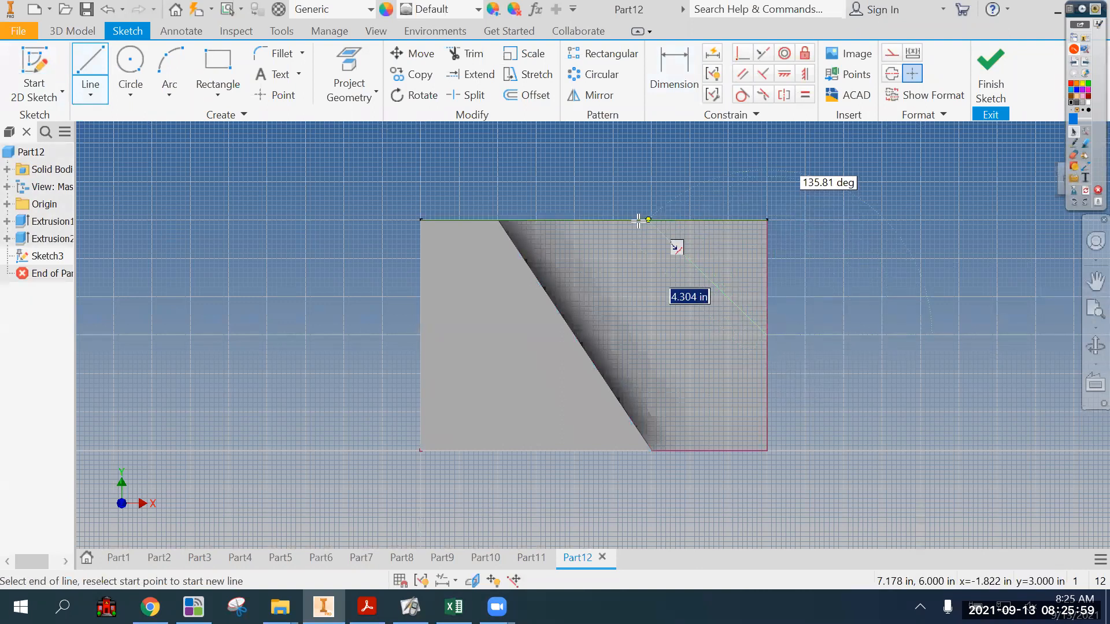
pyautogui.click(681, 220)
pyautogui.click(672, 77)
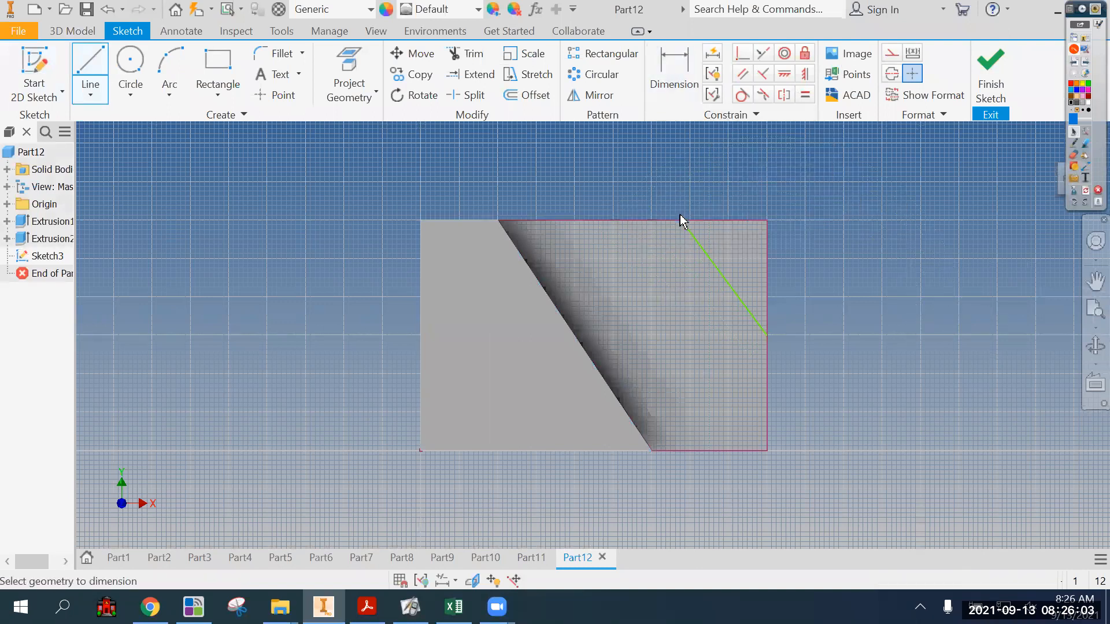
pyautogui.scroll(3, 684, 203)
pyautogui.click(681, 242)
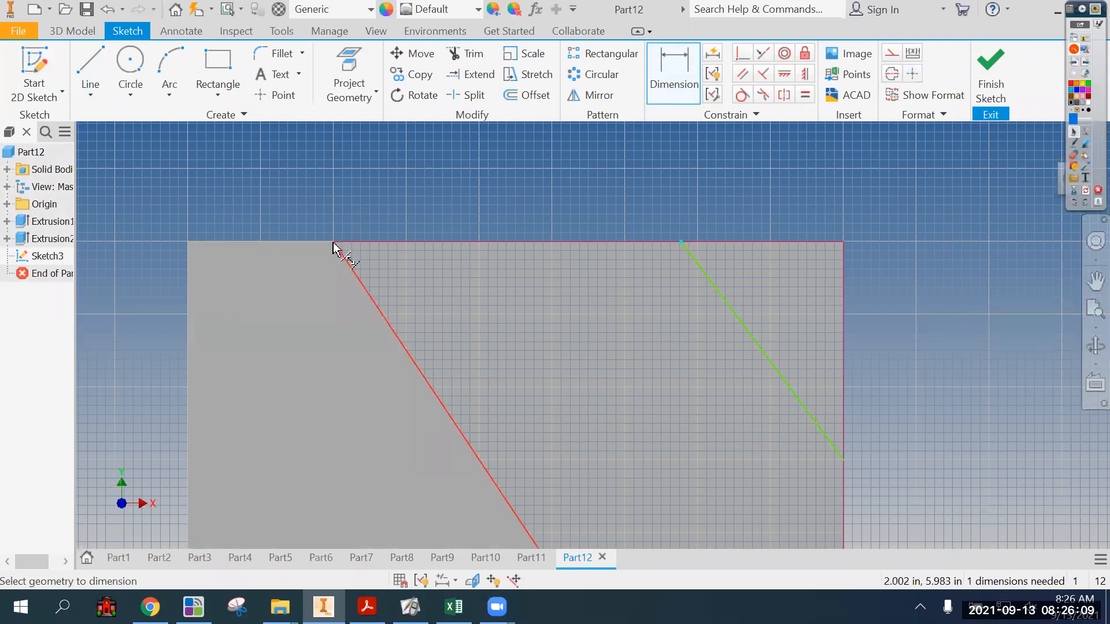
pyautogui.rightClick(620, 186)
pyautogui.click(676, 186)
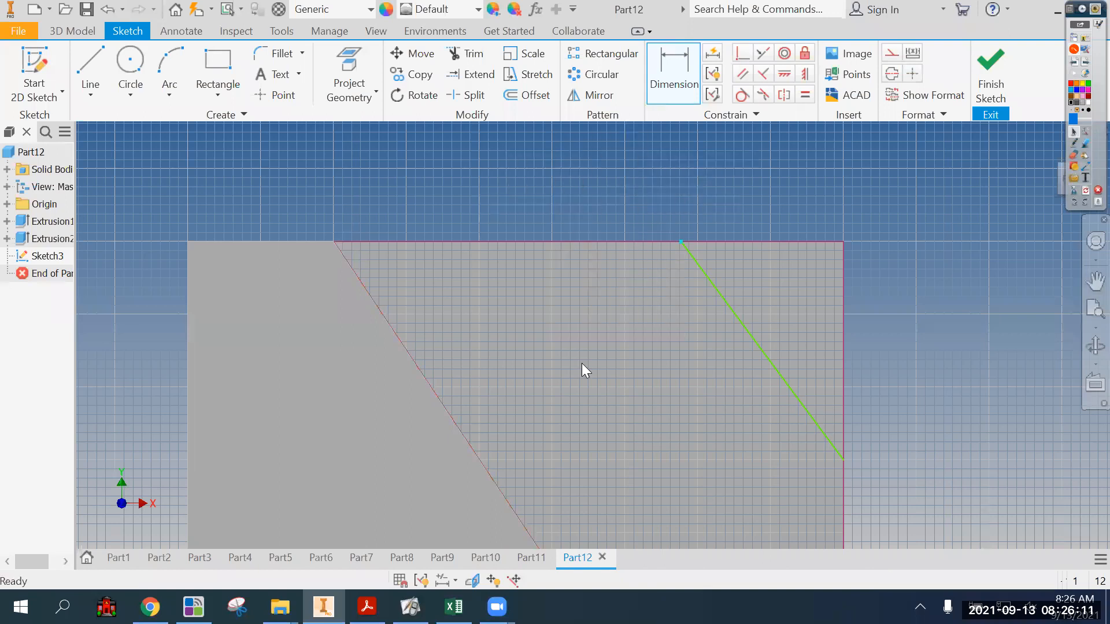
# - Mark in red on the PDF and the sketch the offset from the corner to the sloped line's upper endpoint
pyautogui.click(367, 607)
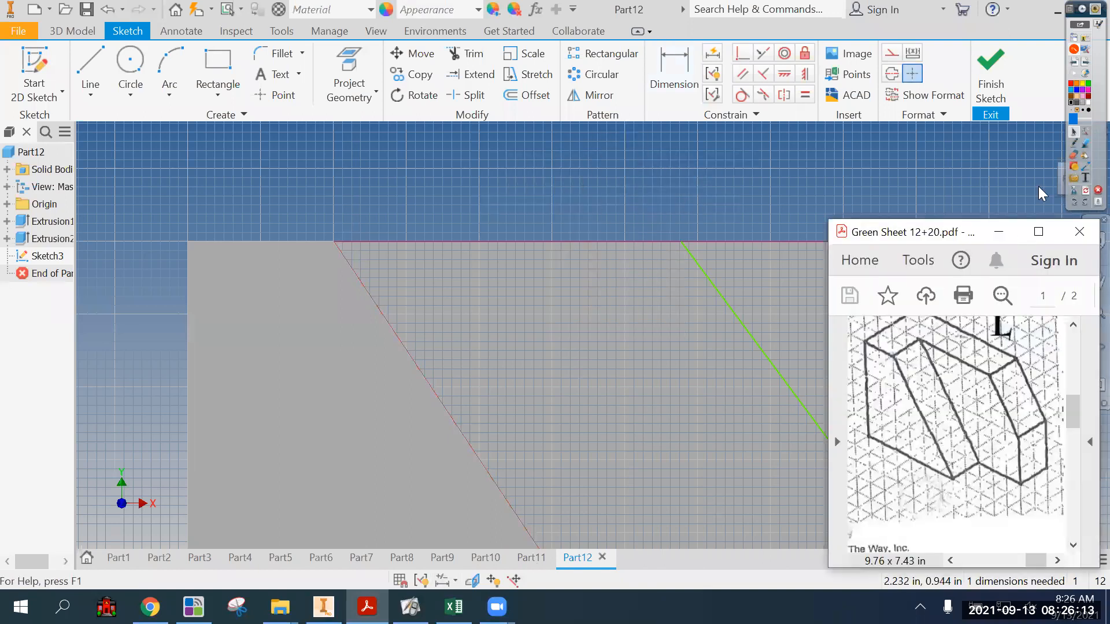
pyautogui.click(1075, 144)
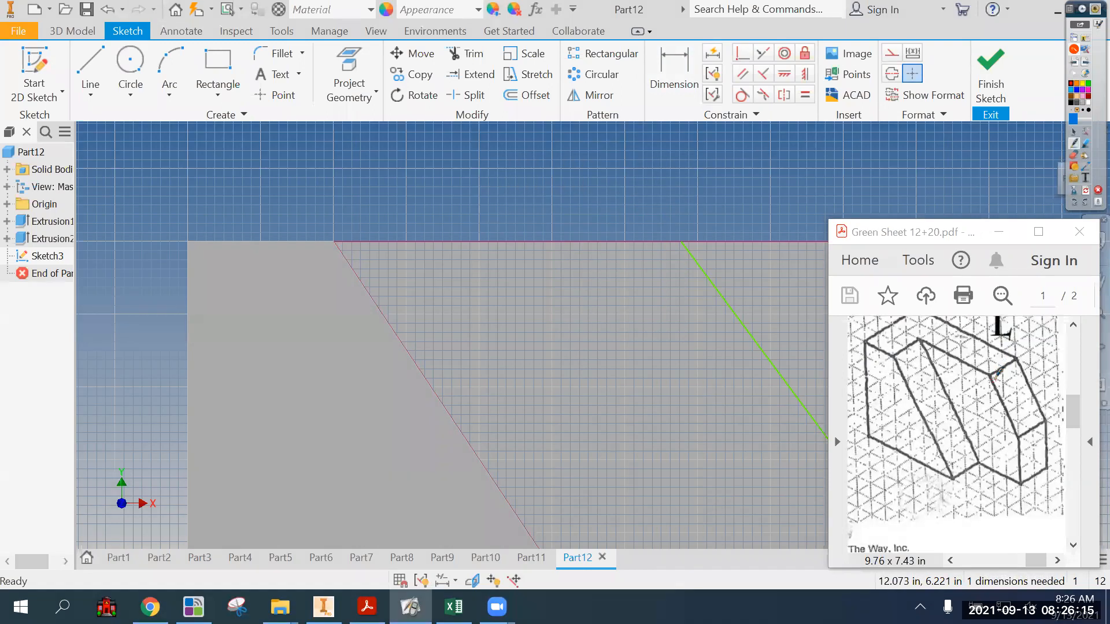
pyautogui.moveTo(994, 374); pyautogui.dragTo(1026, 388)
pyautogui.moveTo(684, 235); pyautogui.dragTo(847, 243)
pyautogui.click(1077, 134)
pyautogui.click(707, 135)
# - Dimension the sloped line's upper endpoint 2 in from the recessed face's upper right corner
pyautogui.click(674, 70)
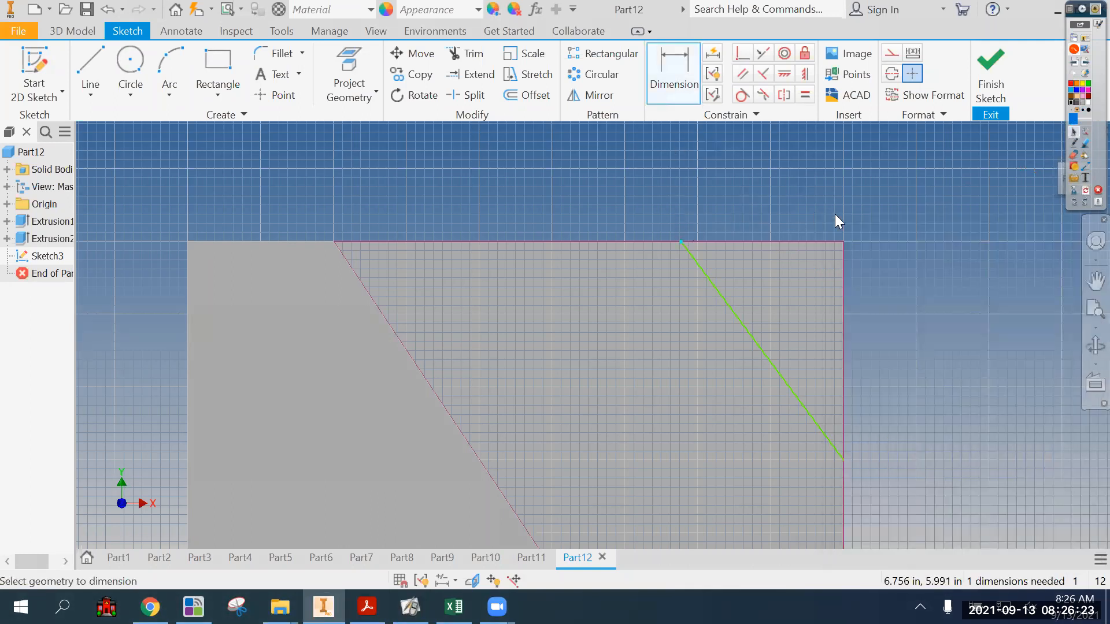
pyautogui.click(842, 242)
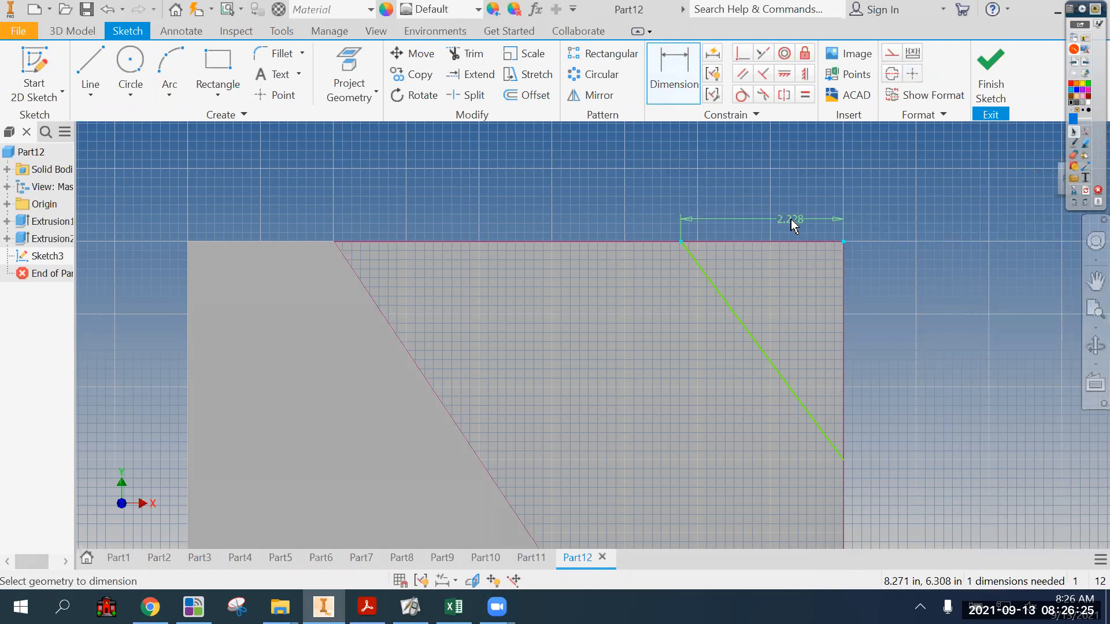
pyautogui.click(793, 224)
pyautogui.write('2')
pyautogui.press('Return')
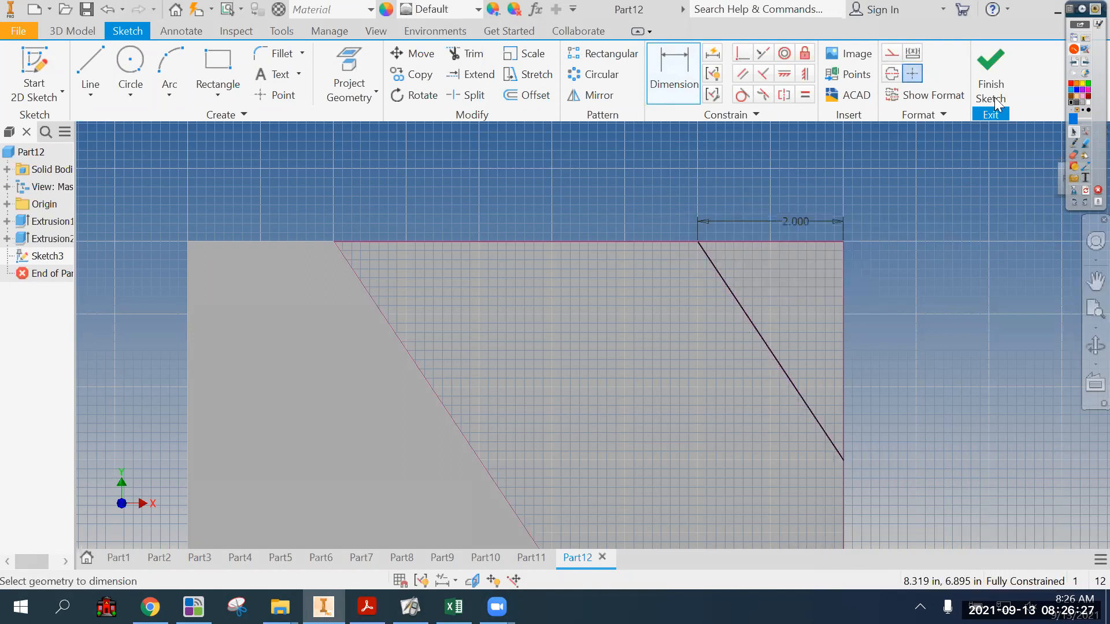
# - Finish the sketch and cut the triangular corner region 2 in deep through the block with Extrude
pyautogui.click(997, 74)
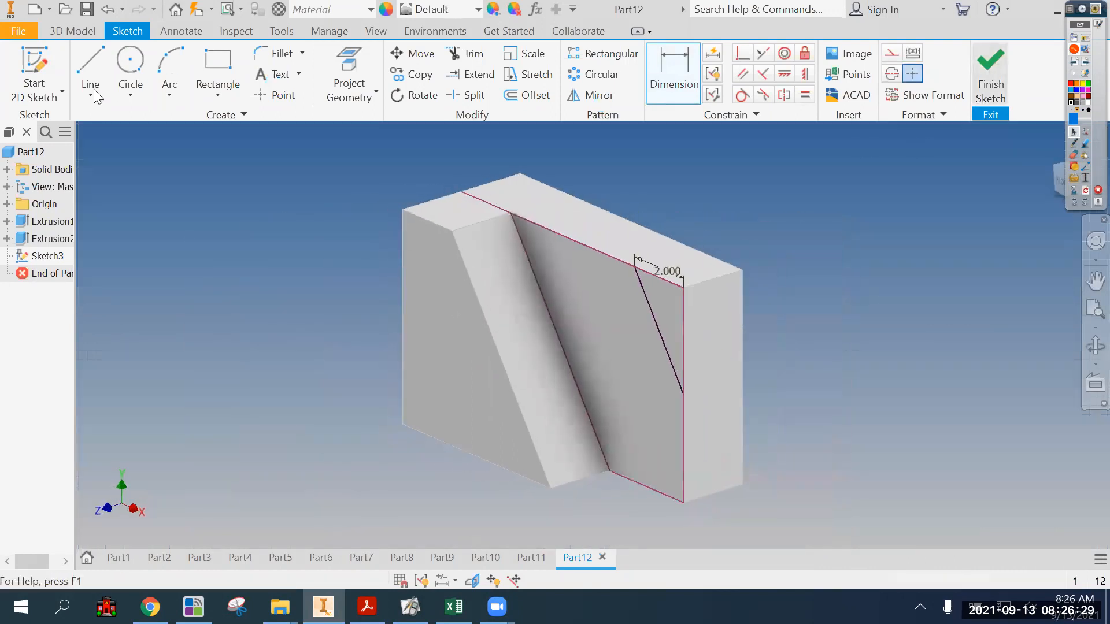
pyautogui.click(91, 72)
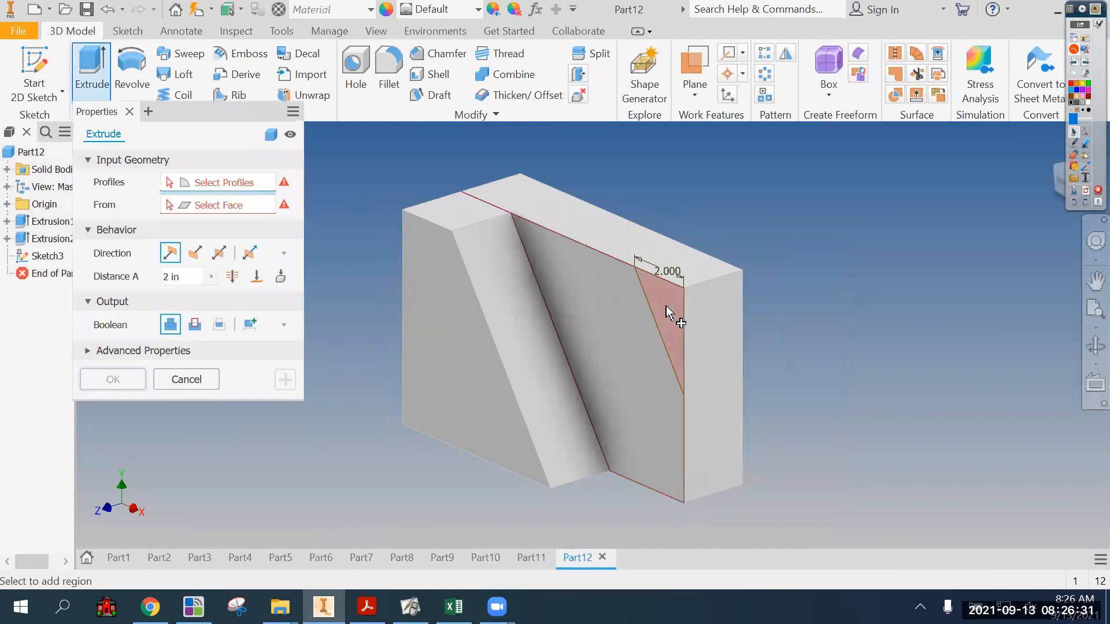
pyautogui.click(669, 314)
pyautogui.click(196, 325)
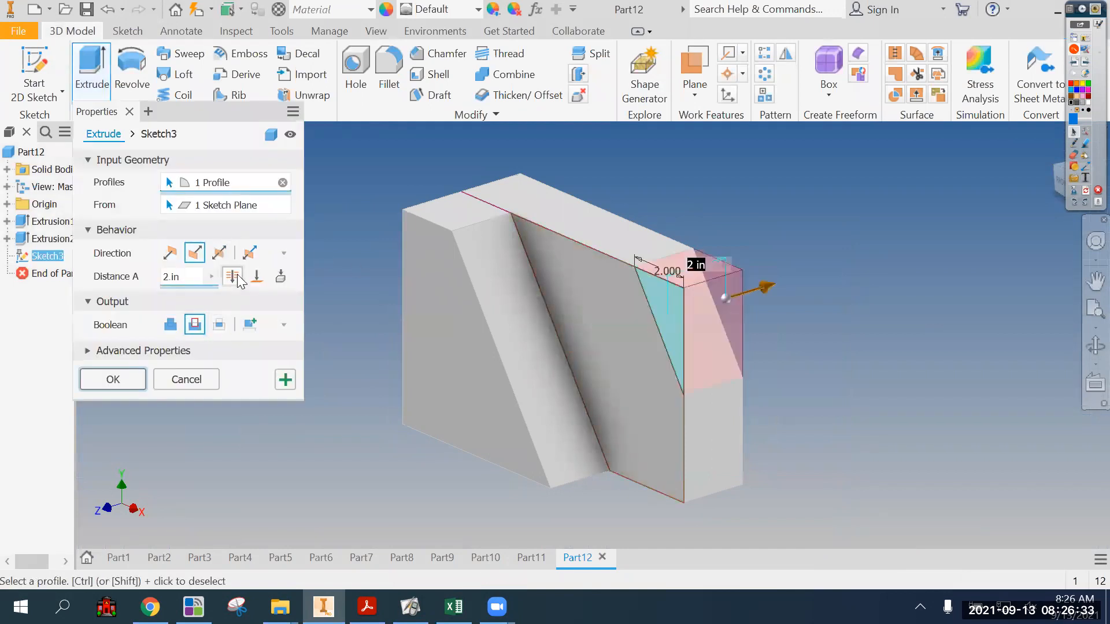
pyautogui.click(113, 379)
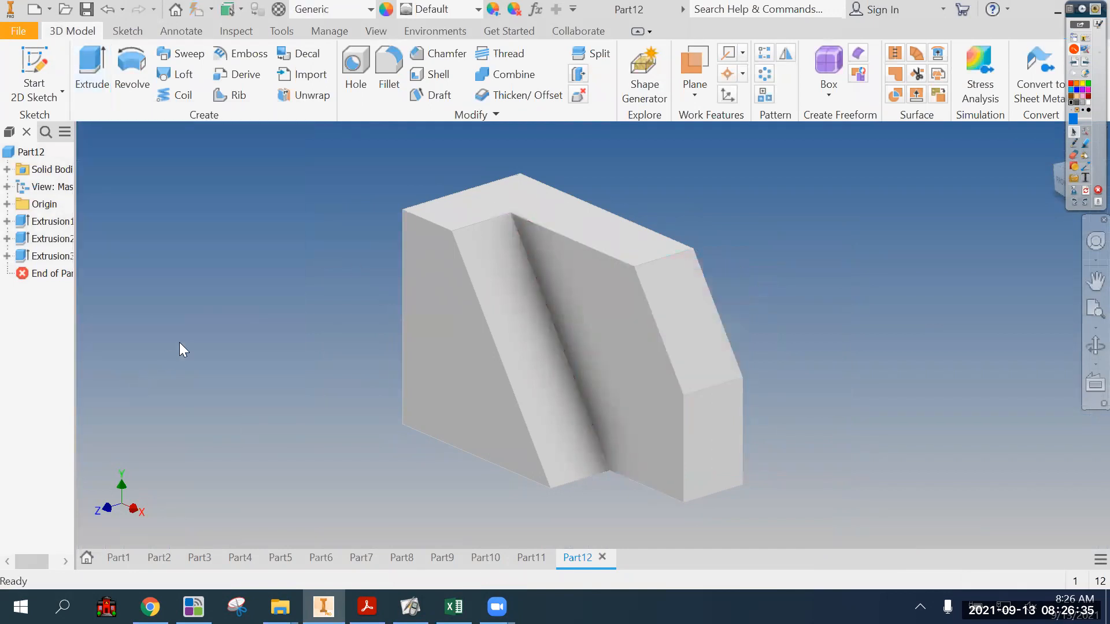
# - Arrange all open part windows side by side and close the Home window
pyautogui.click(376, 32)
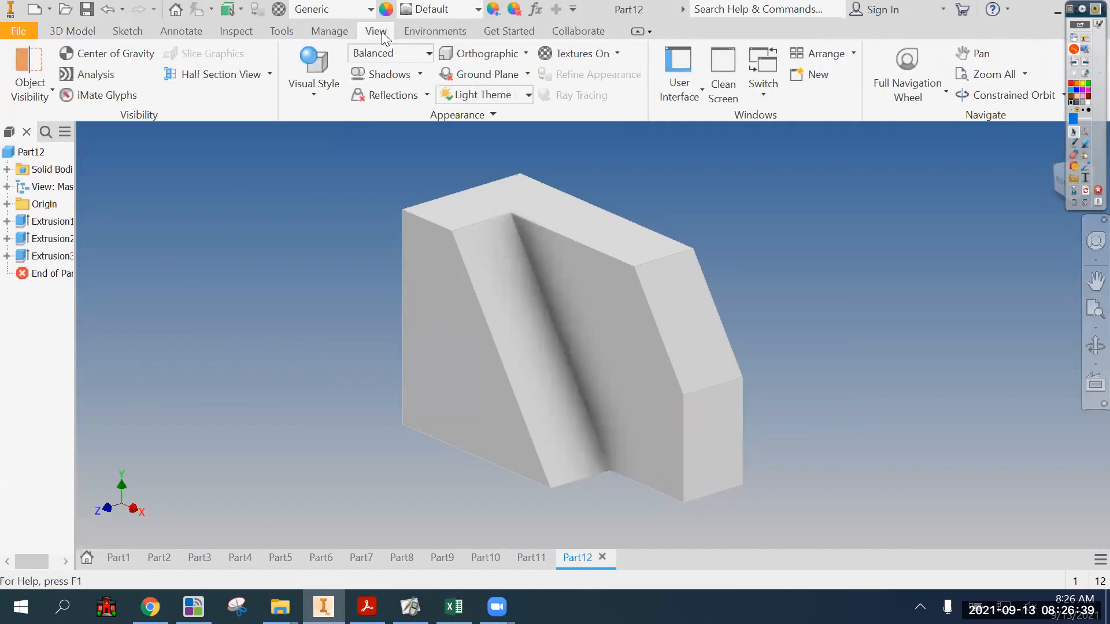
pyautogui.click(826, 55)
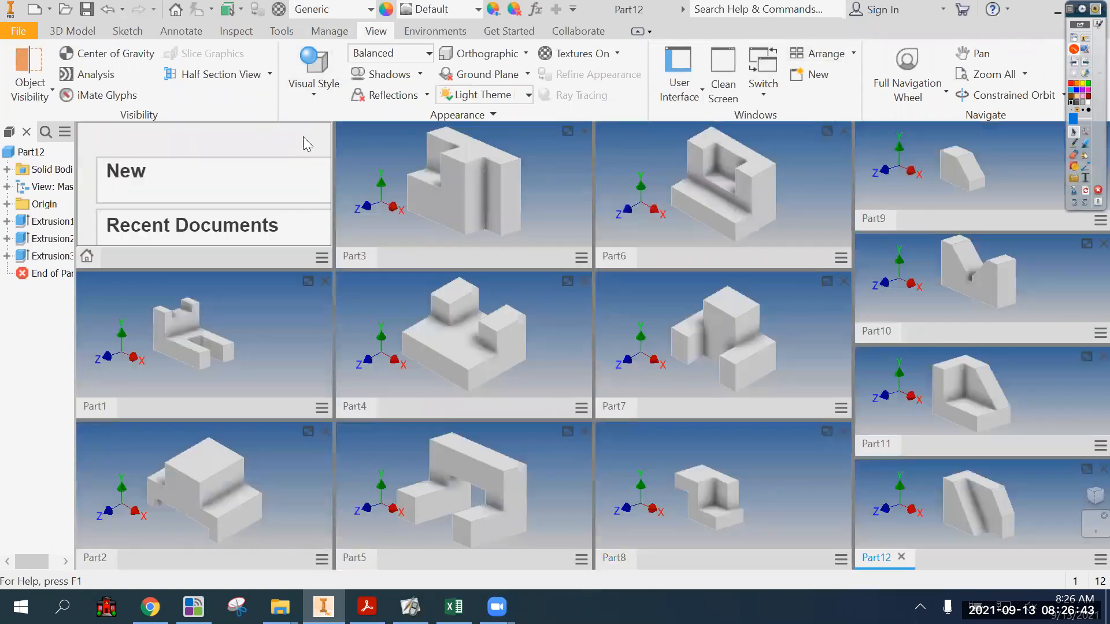
pyautogui.click(285, 149)
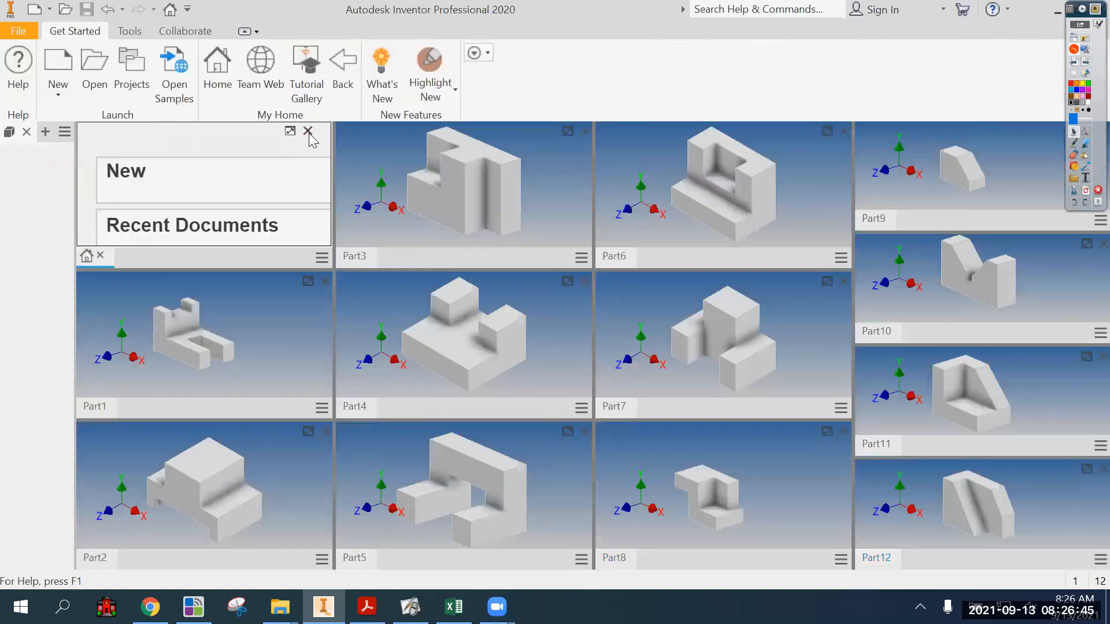
pyautogui.click(306, 132)
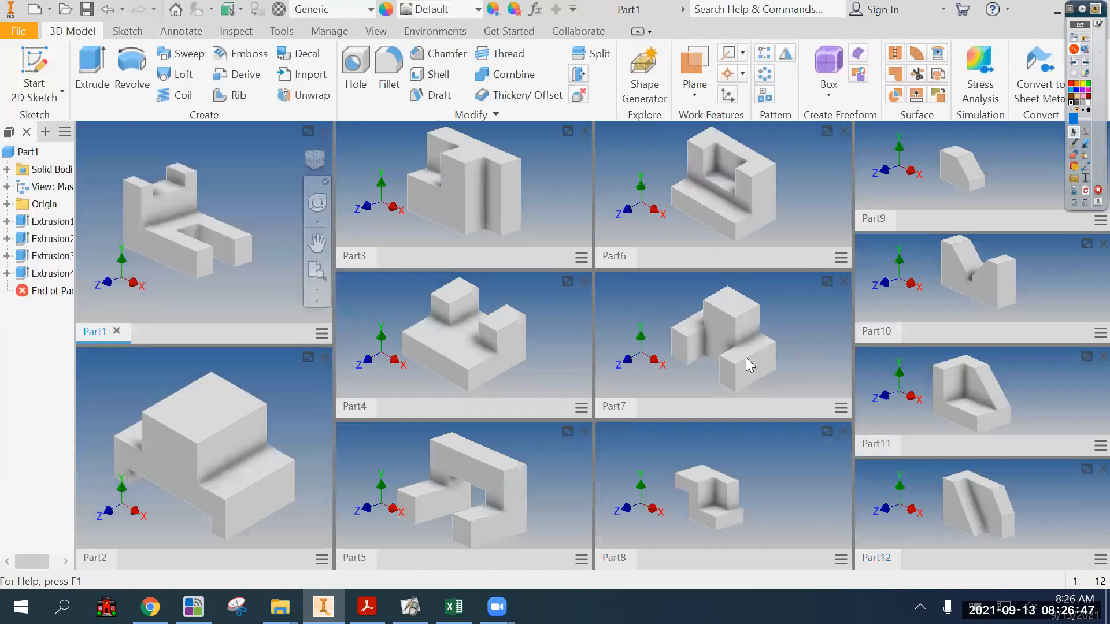
pyautogui.moveTo(497, 607)
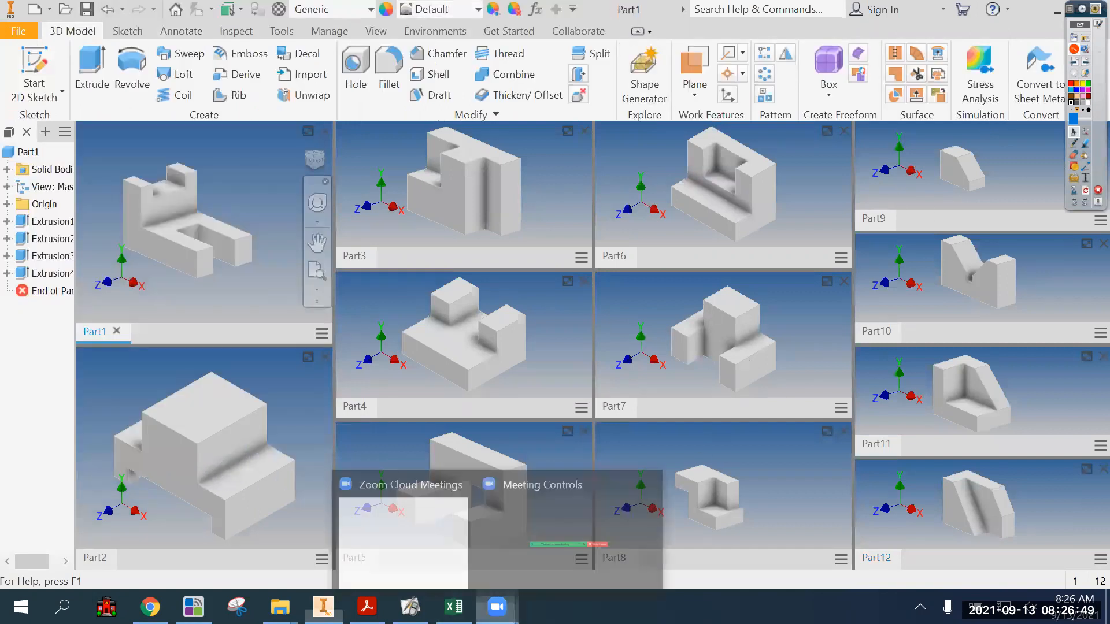